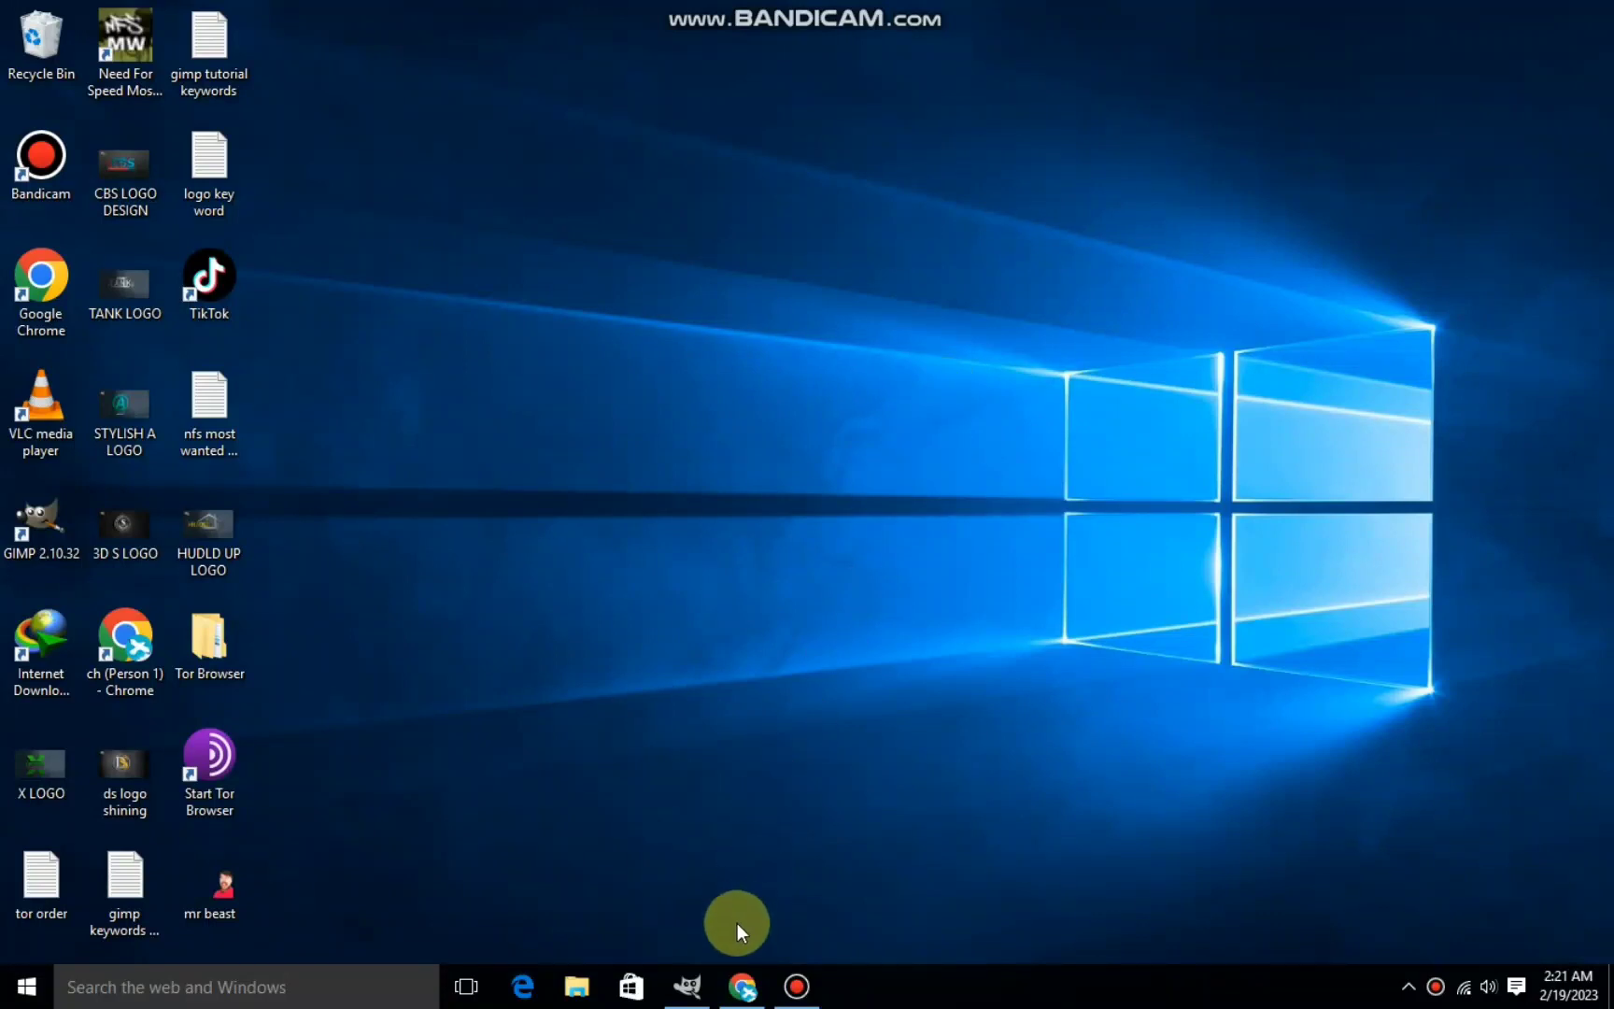
Bring GIMP to the front and create a new 1920×1080 image.
left_click(690, 985)
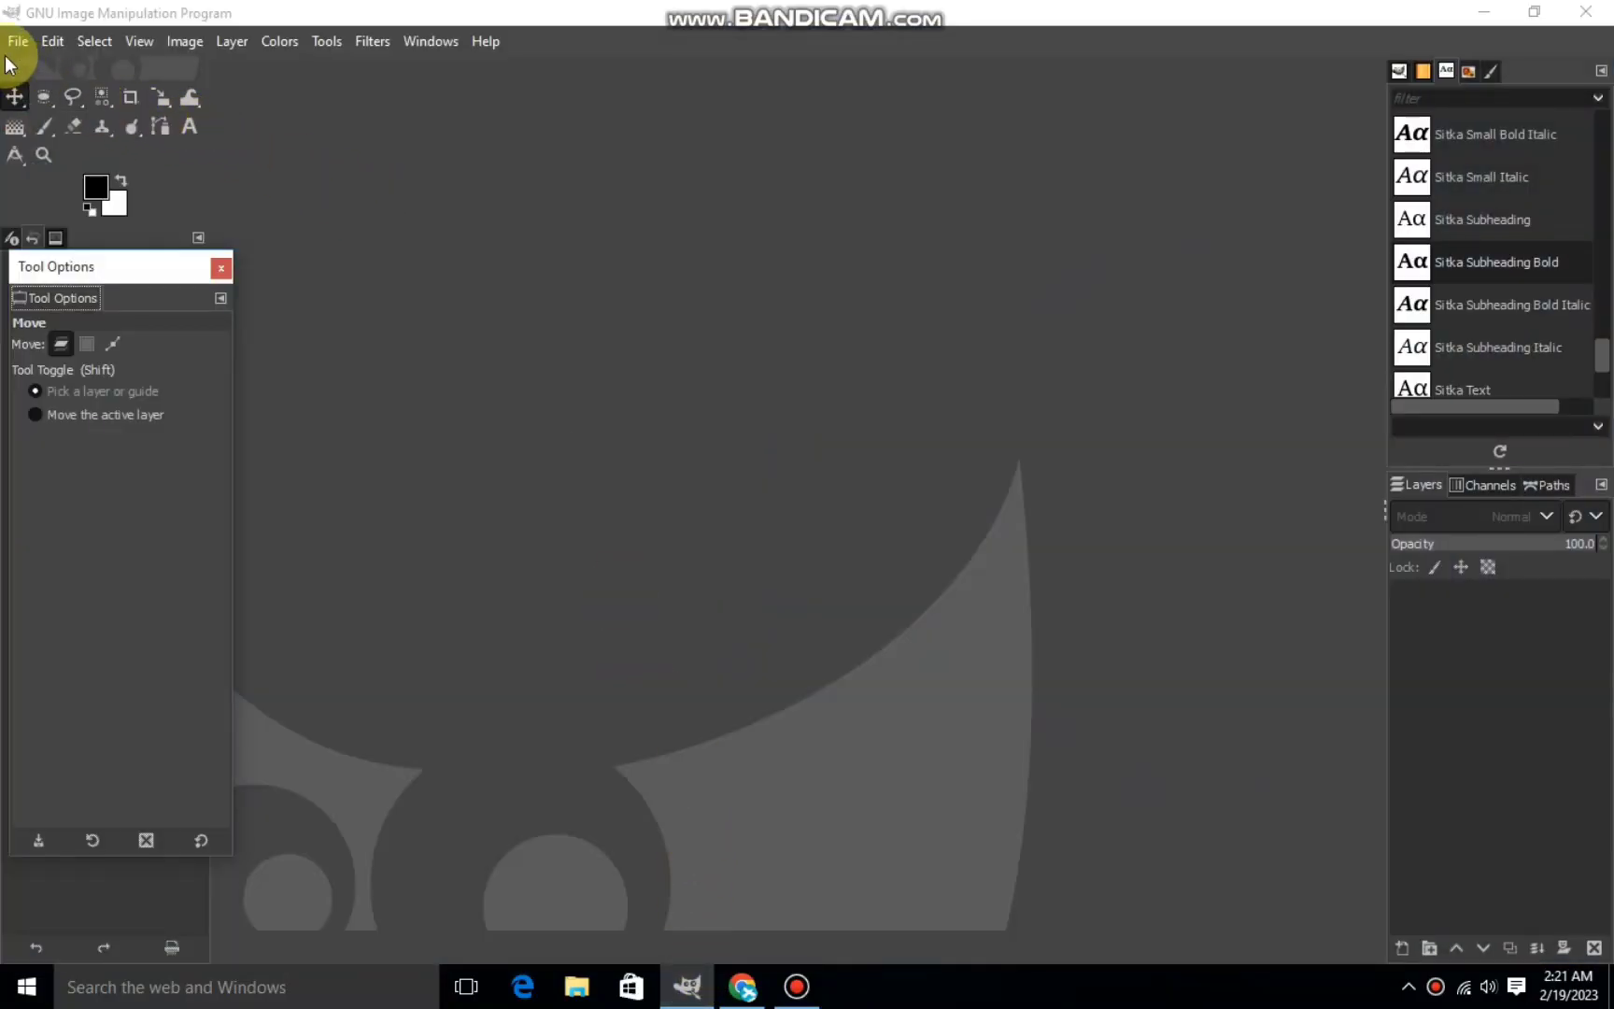
left_click(17, 45)
left_click(43, 71)
left_click(316, 302)
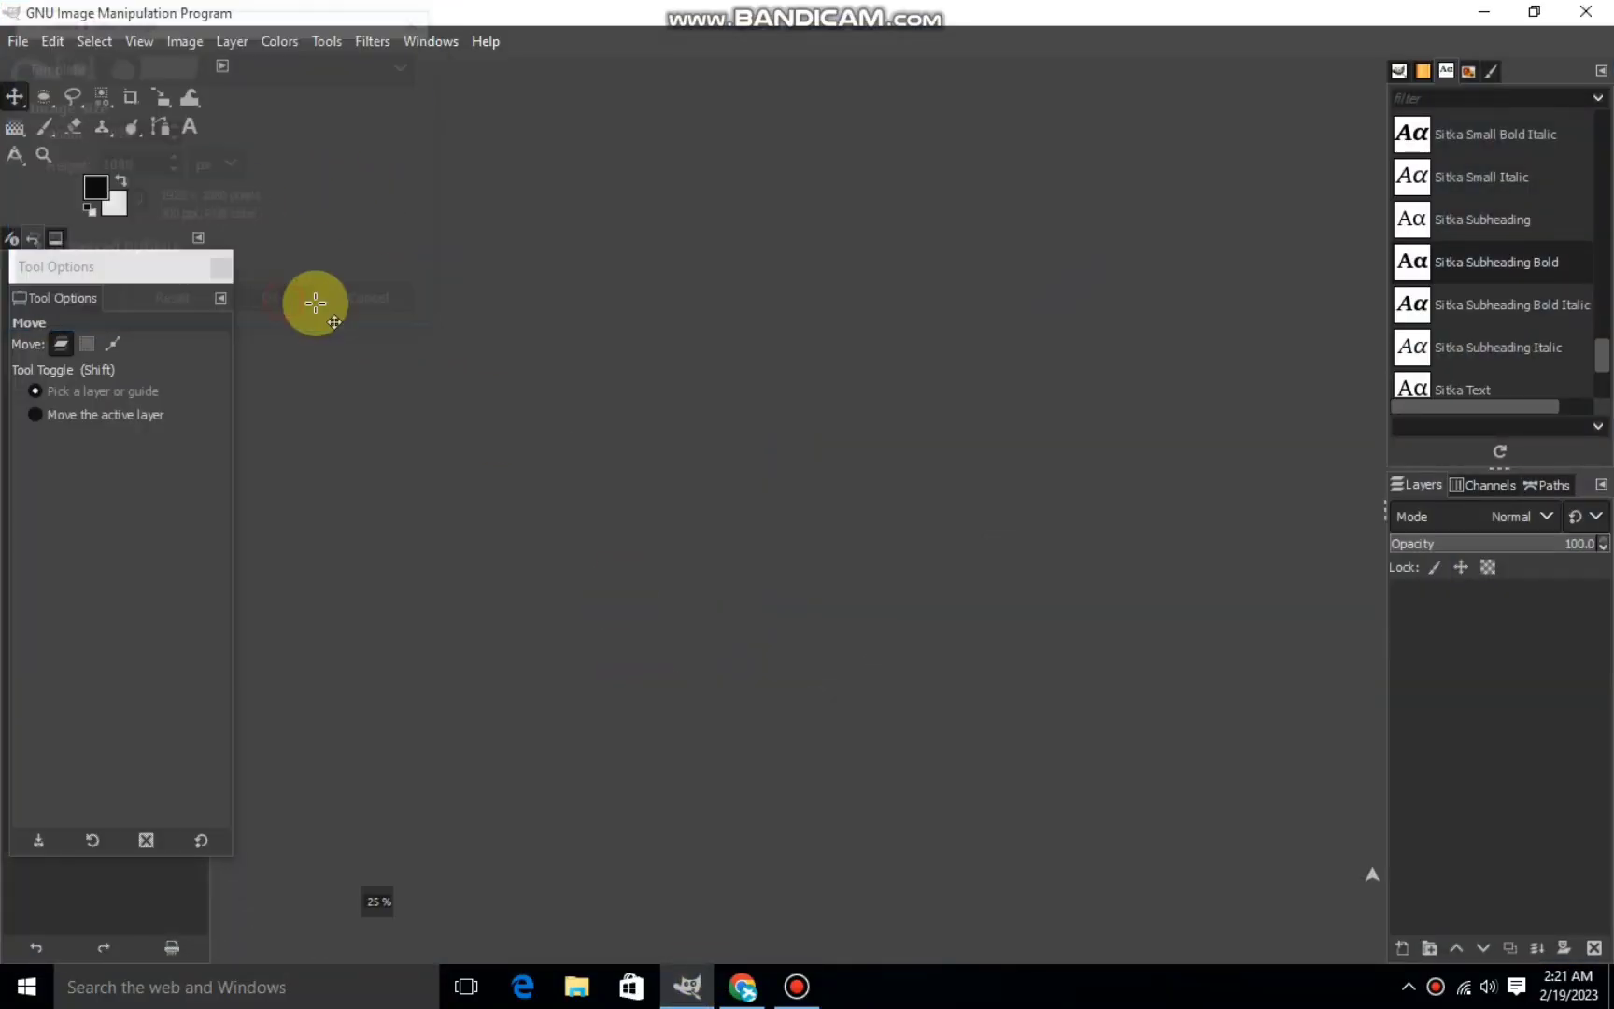
Add a bold black 'VHP' text layer at 305 px on the canvas.
left_click(184, 137)
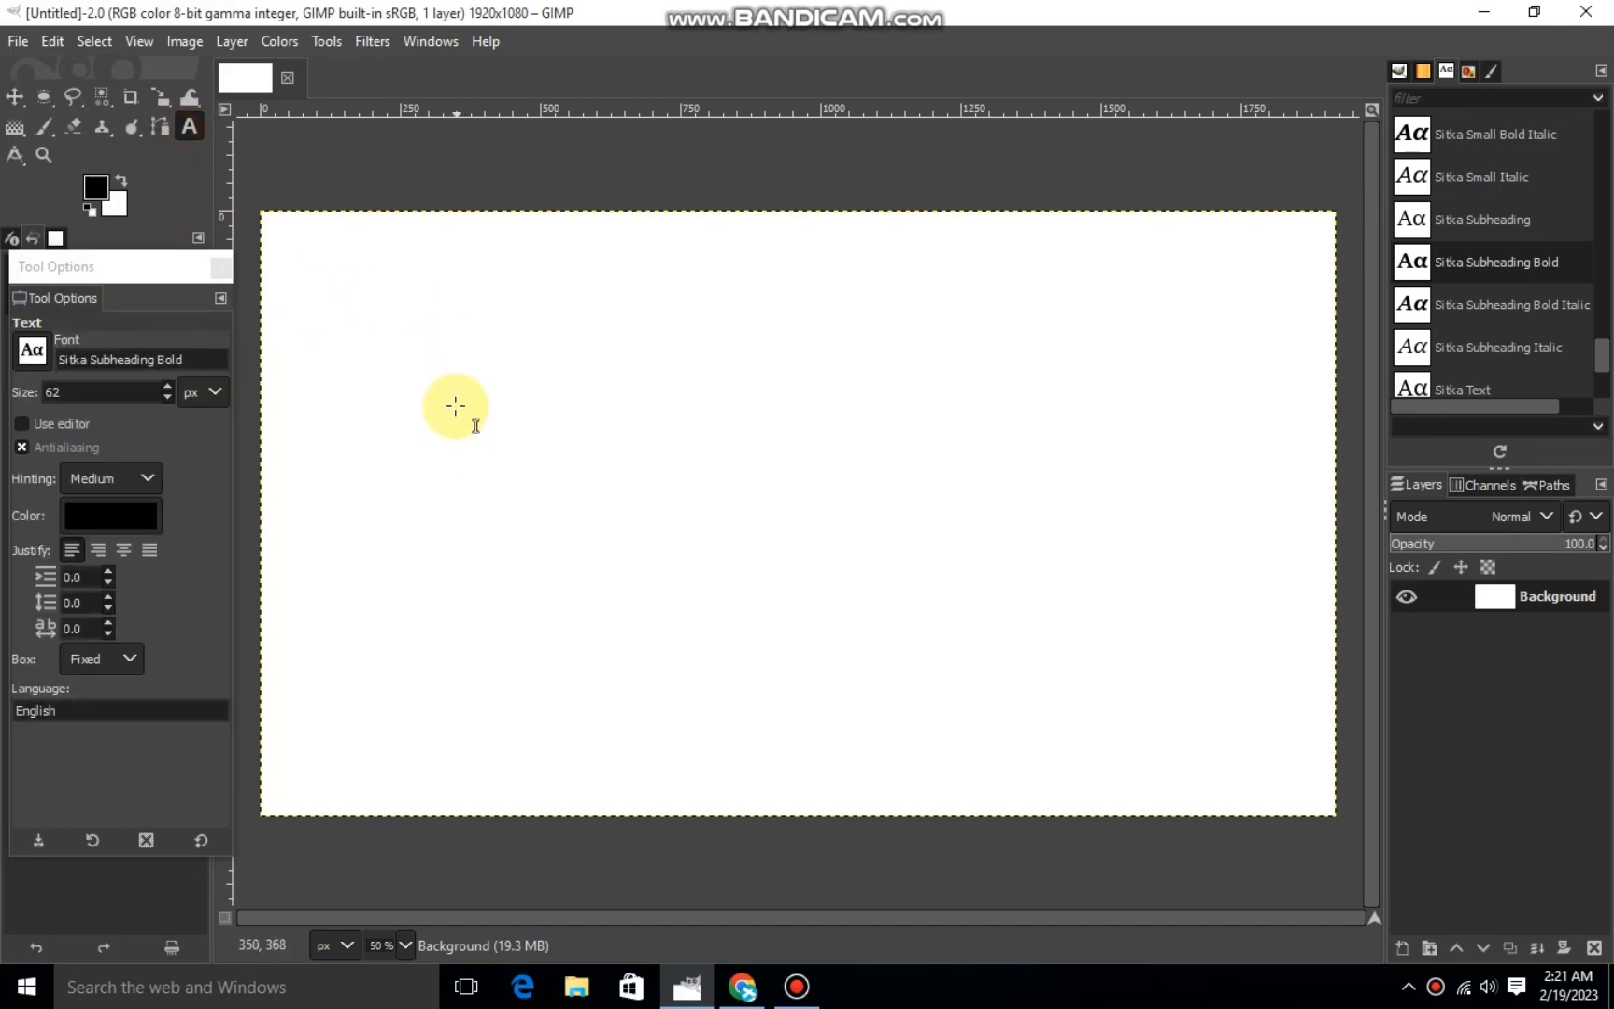
left_click_drag(469, 416, 1062, 601)
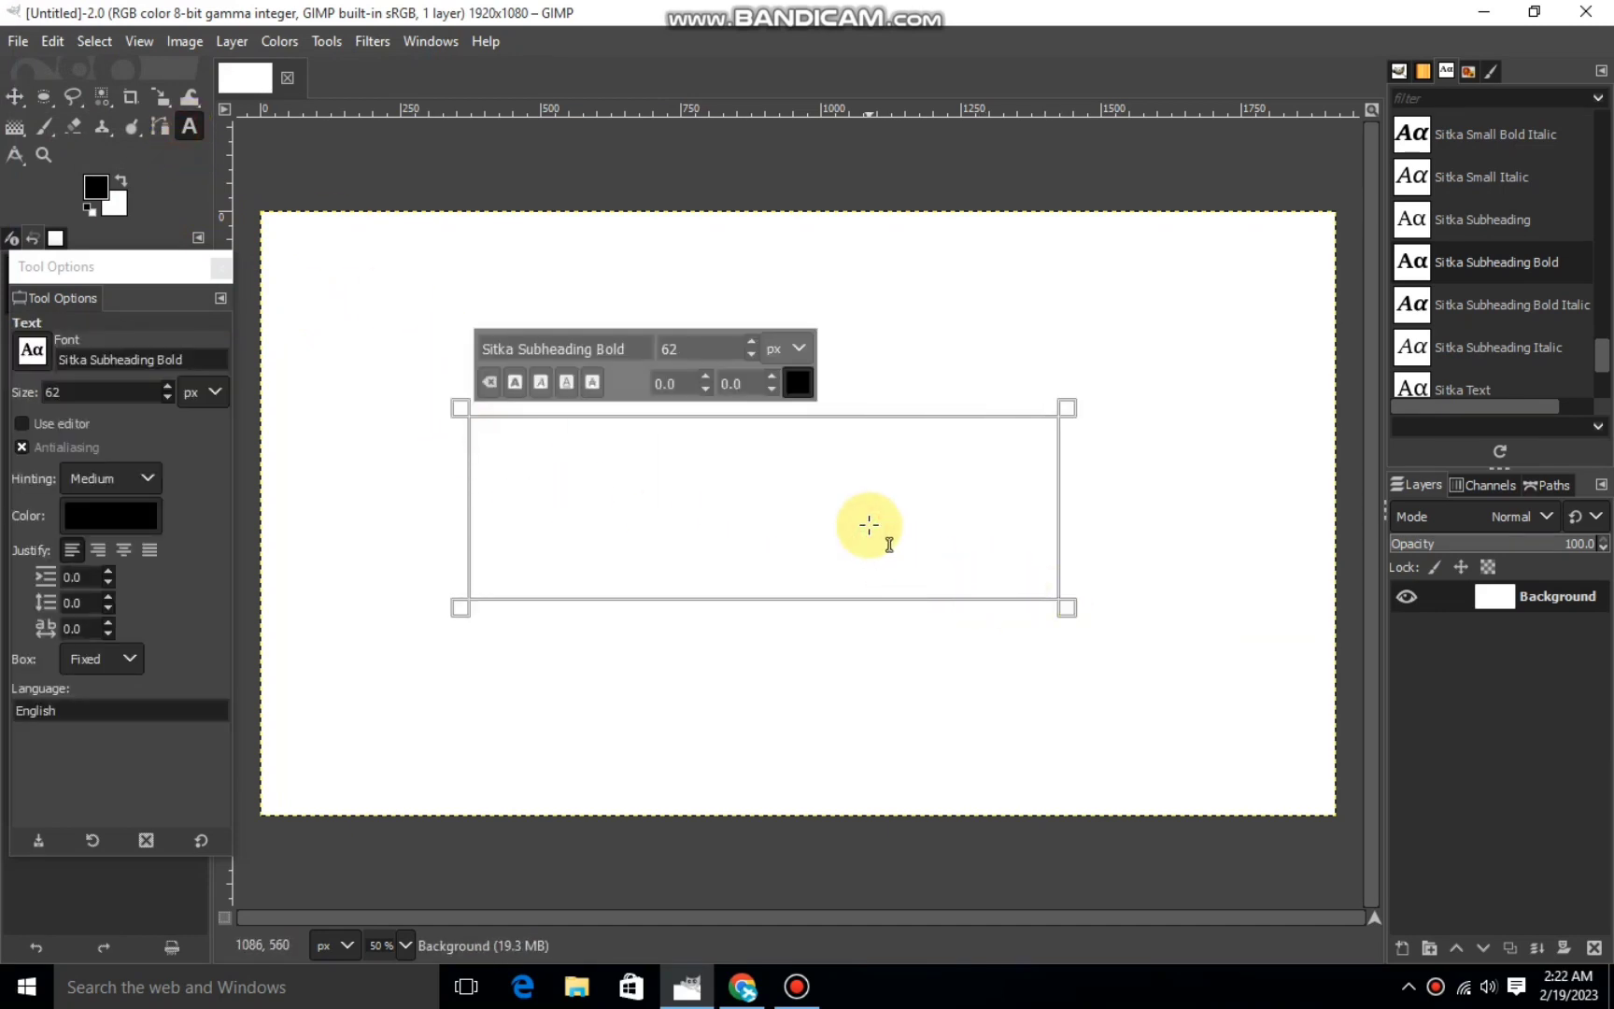
type("vh")
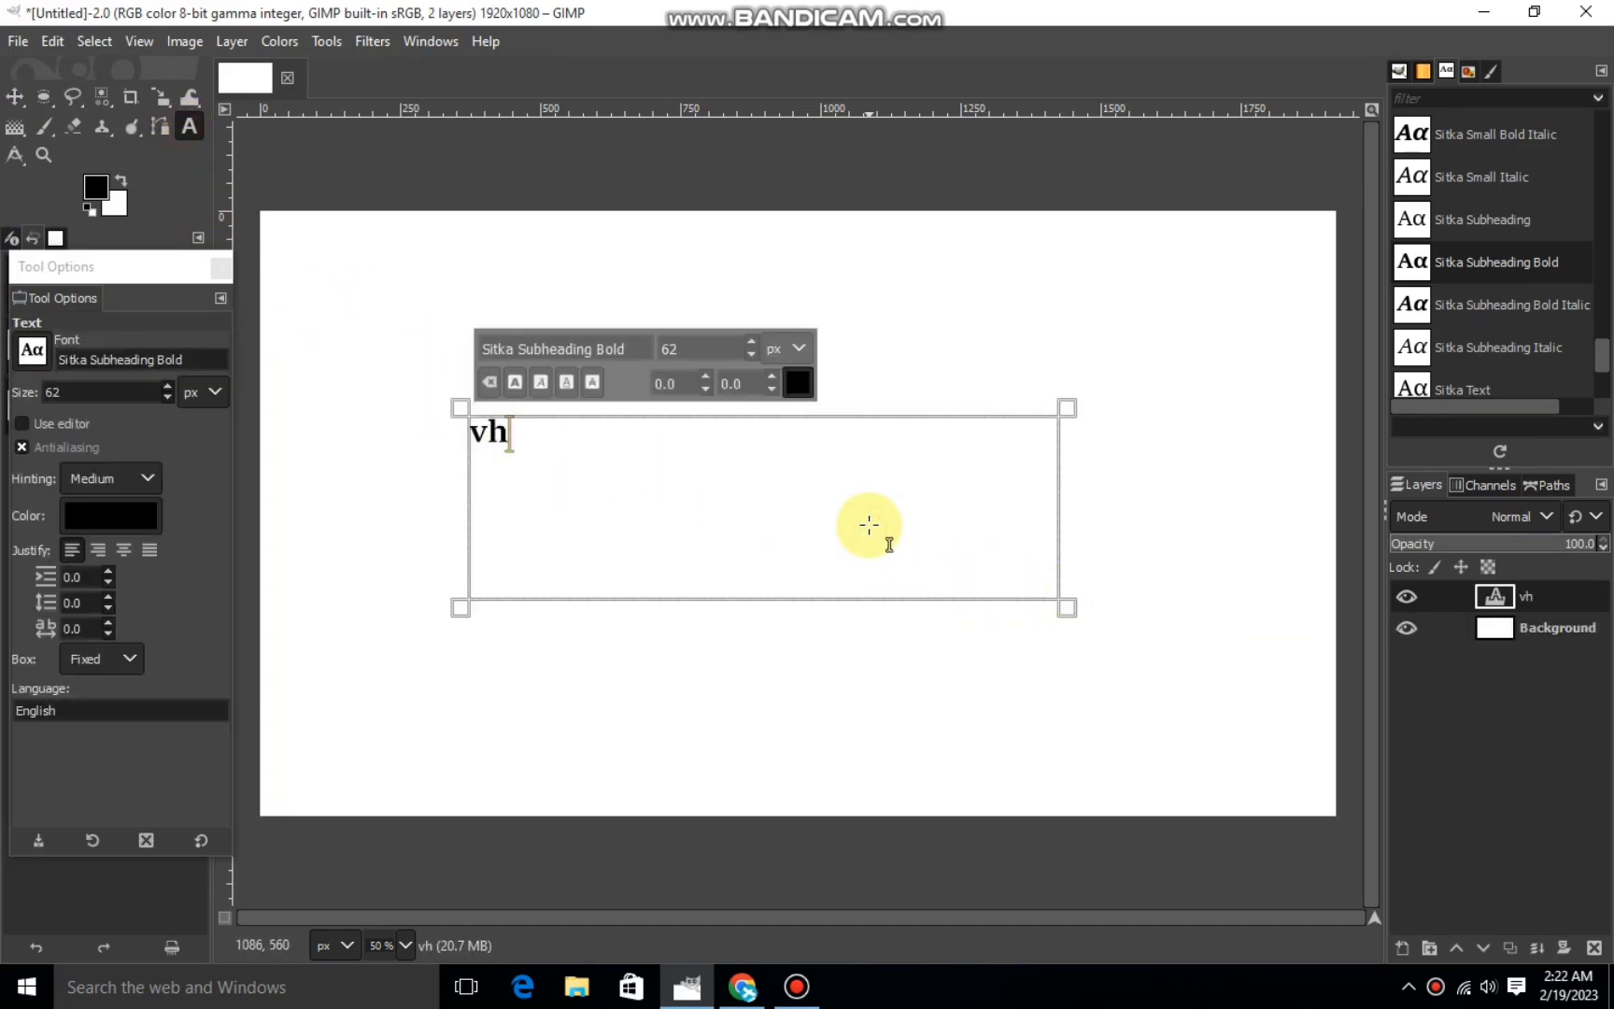
key("BackSpace")
key("BackSpace")
type("VHP")
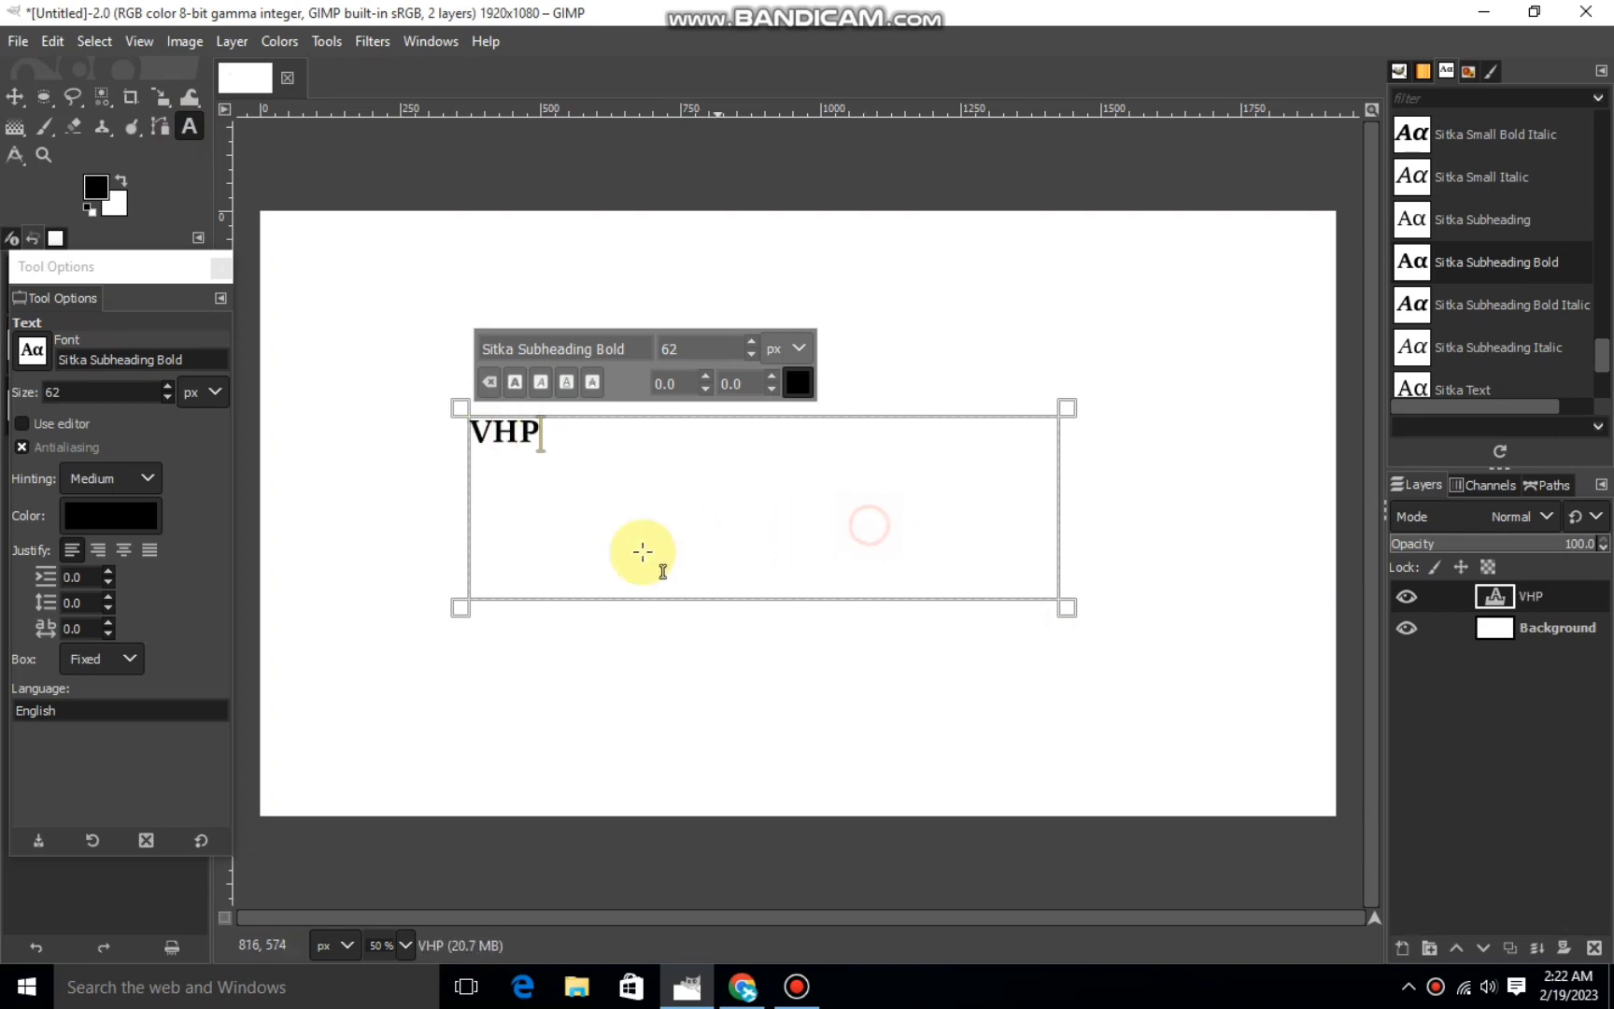
key("ctrl+a")
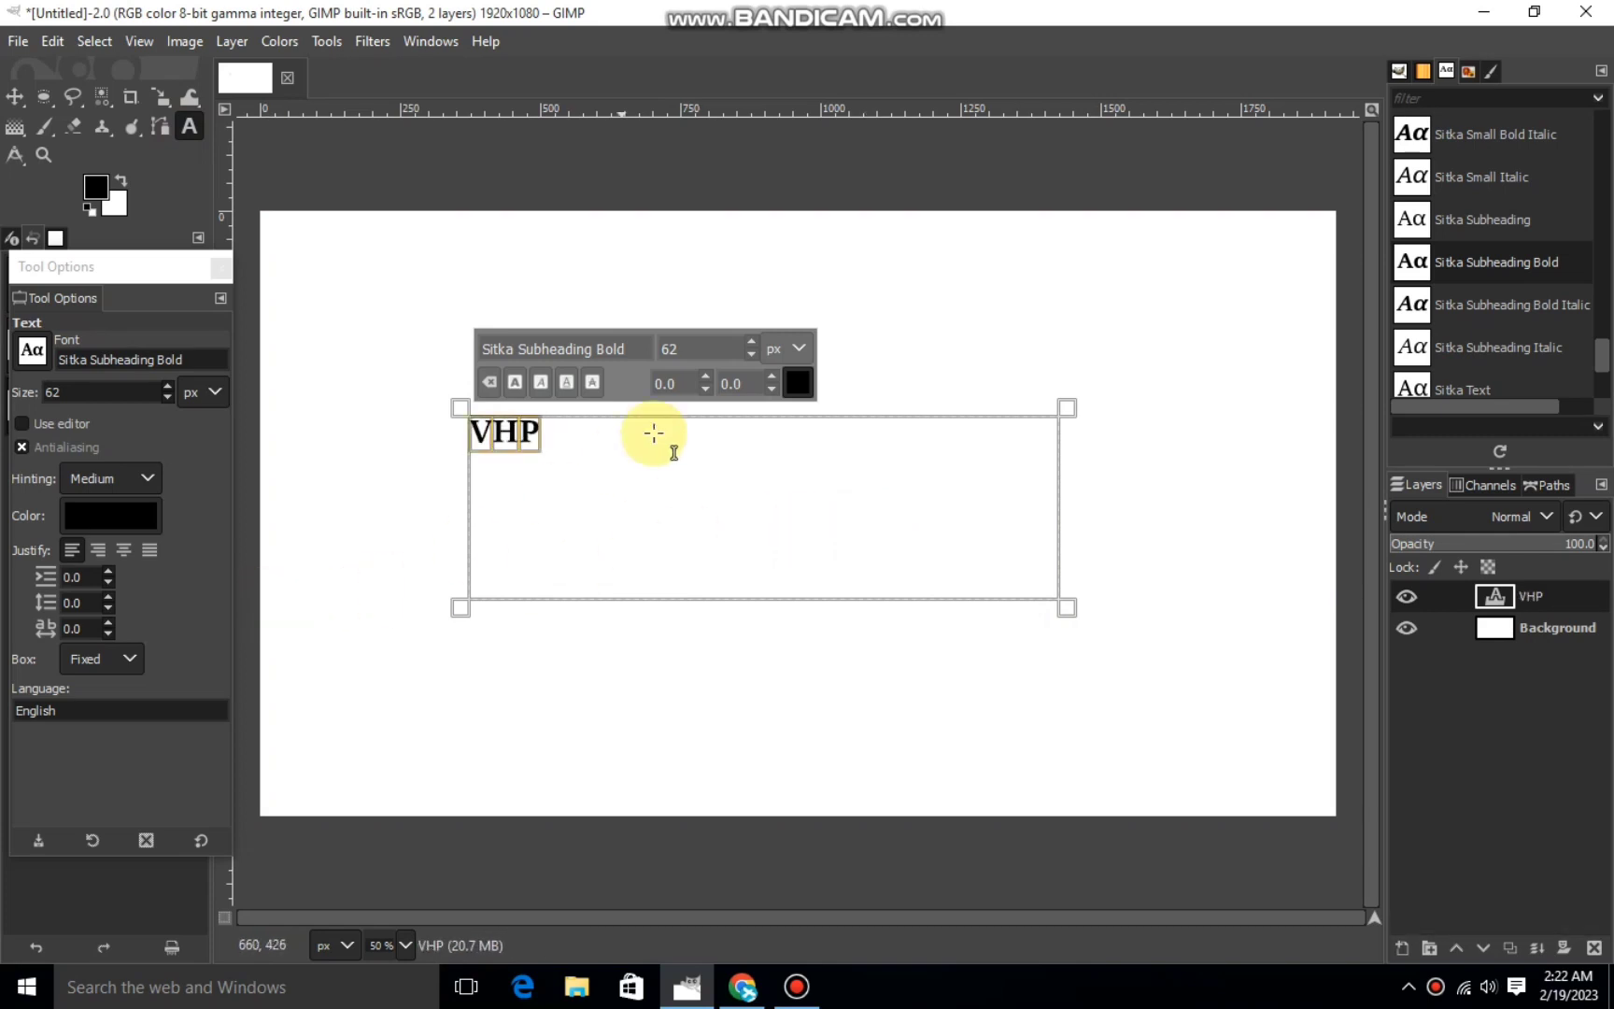
left_click(749, 343)
left_click(749, 343)
left_click_drag(749, 343, 754, 349)
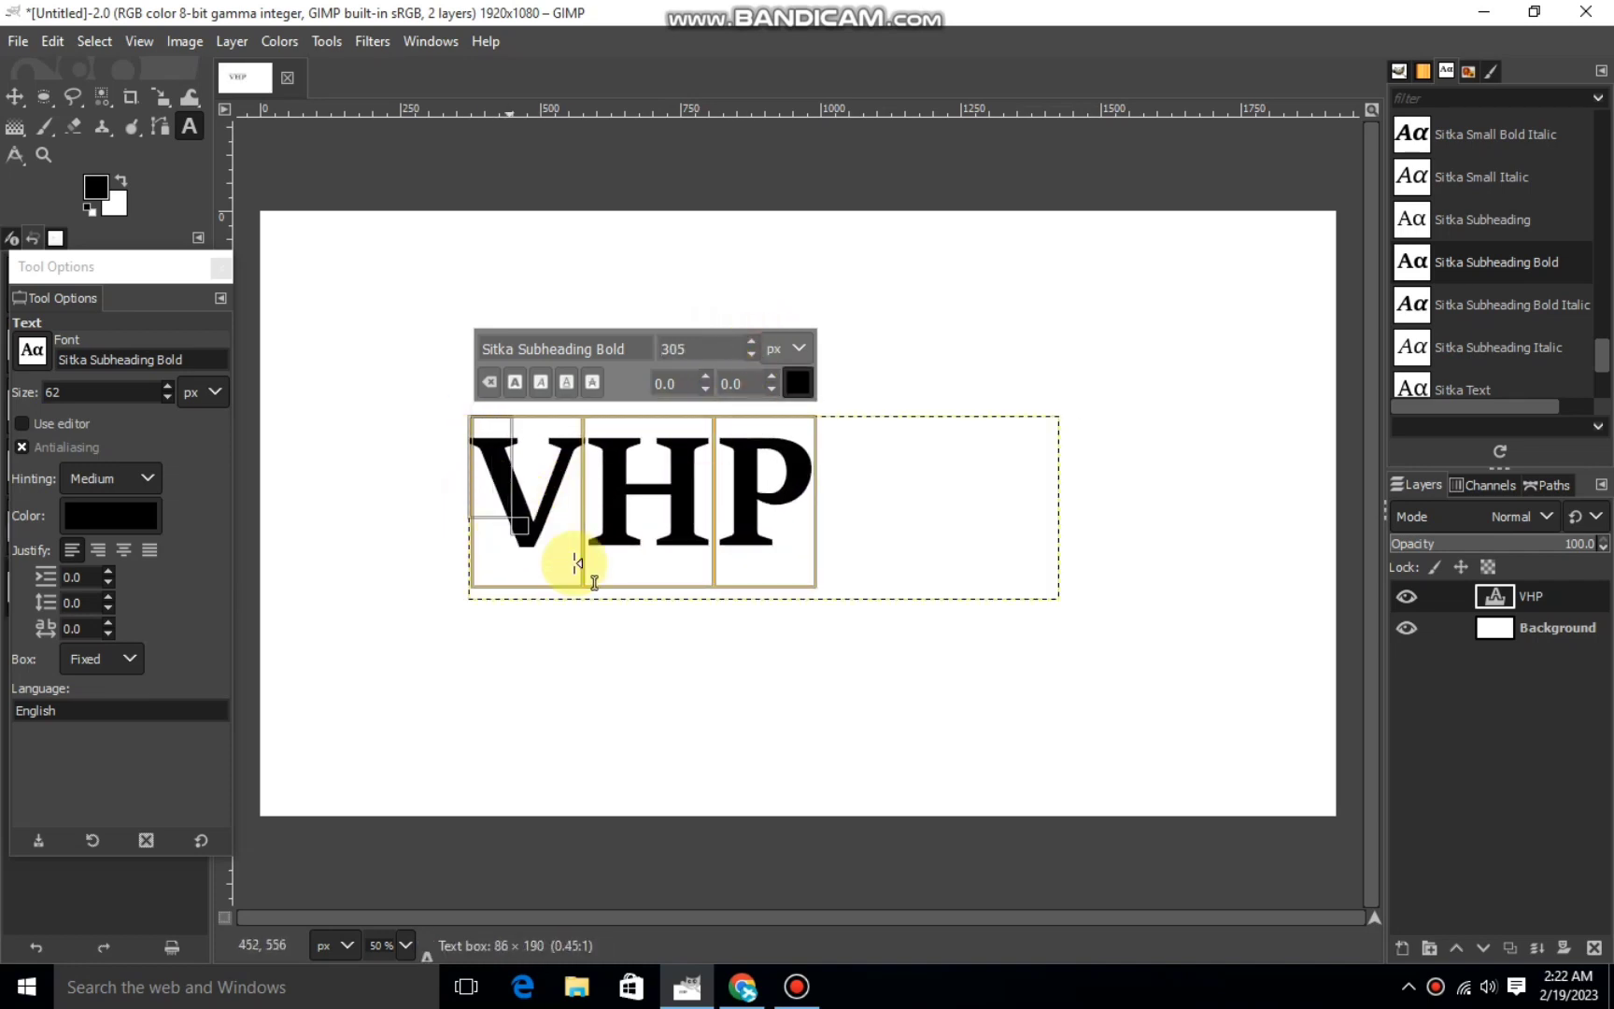
Resize the VHP text box and shift the text toward the canvas centre.
left_click_drag(469, 416, 887, 617)
left_click(499, 530)
left_click_drag(461, 518, 497, 533)
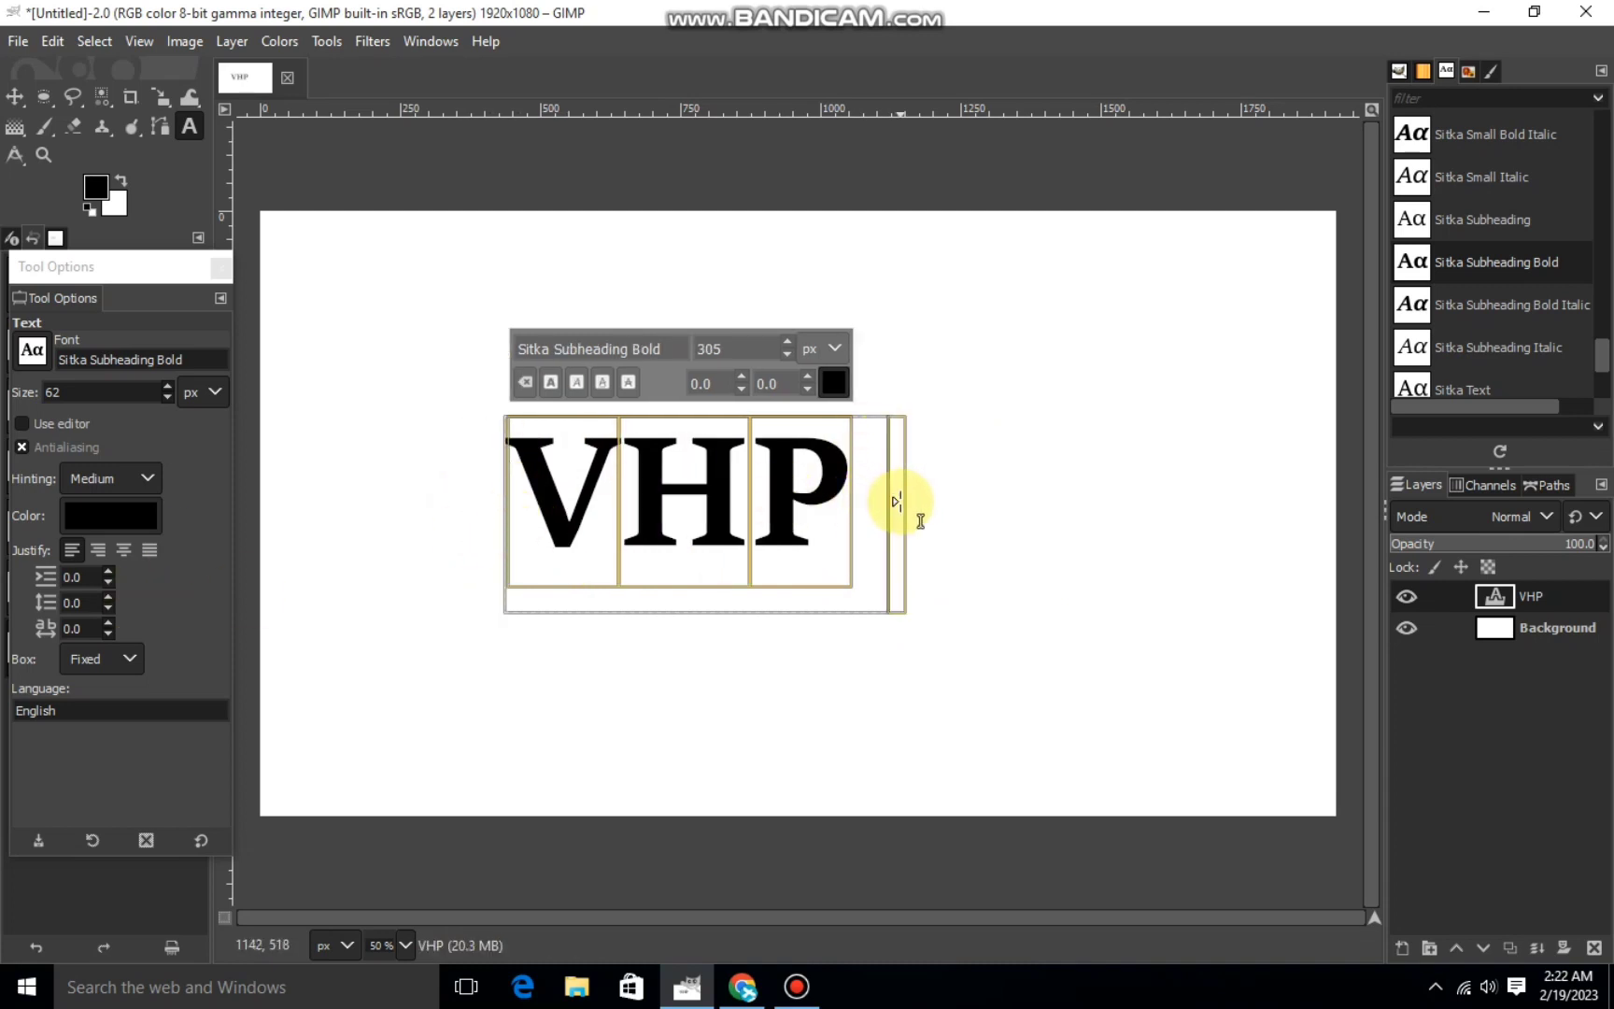
mouse_move(898, 504)
left_mouse_down()
mouse_move(952, 504)
mouse_move(939, 504)
left_mouse_up()
left_click_drag(523, 486, 545, 485)
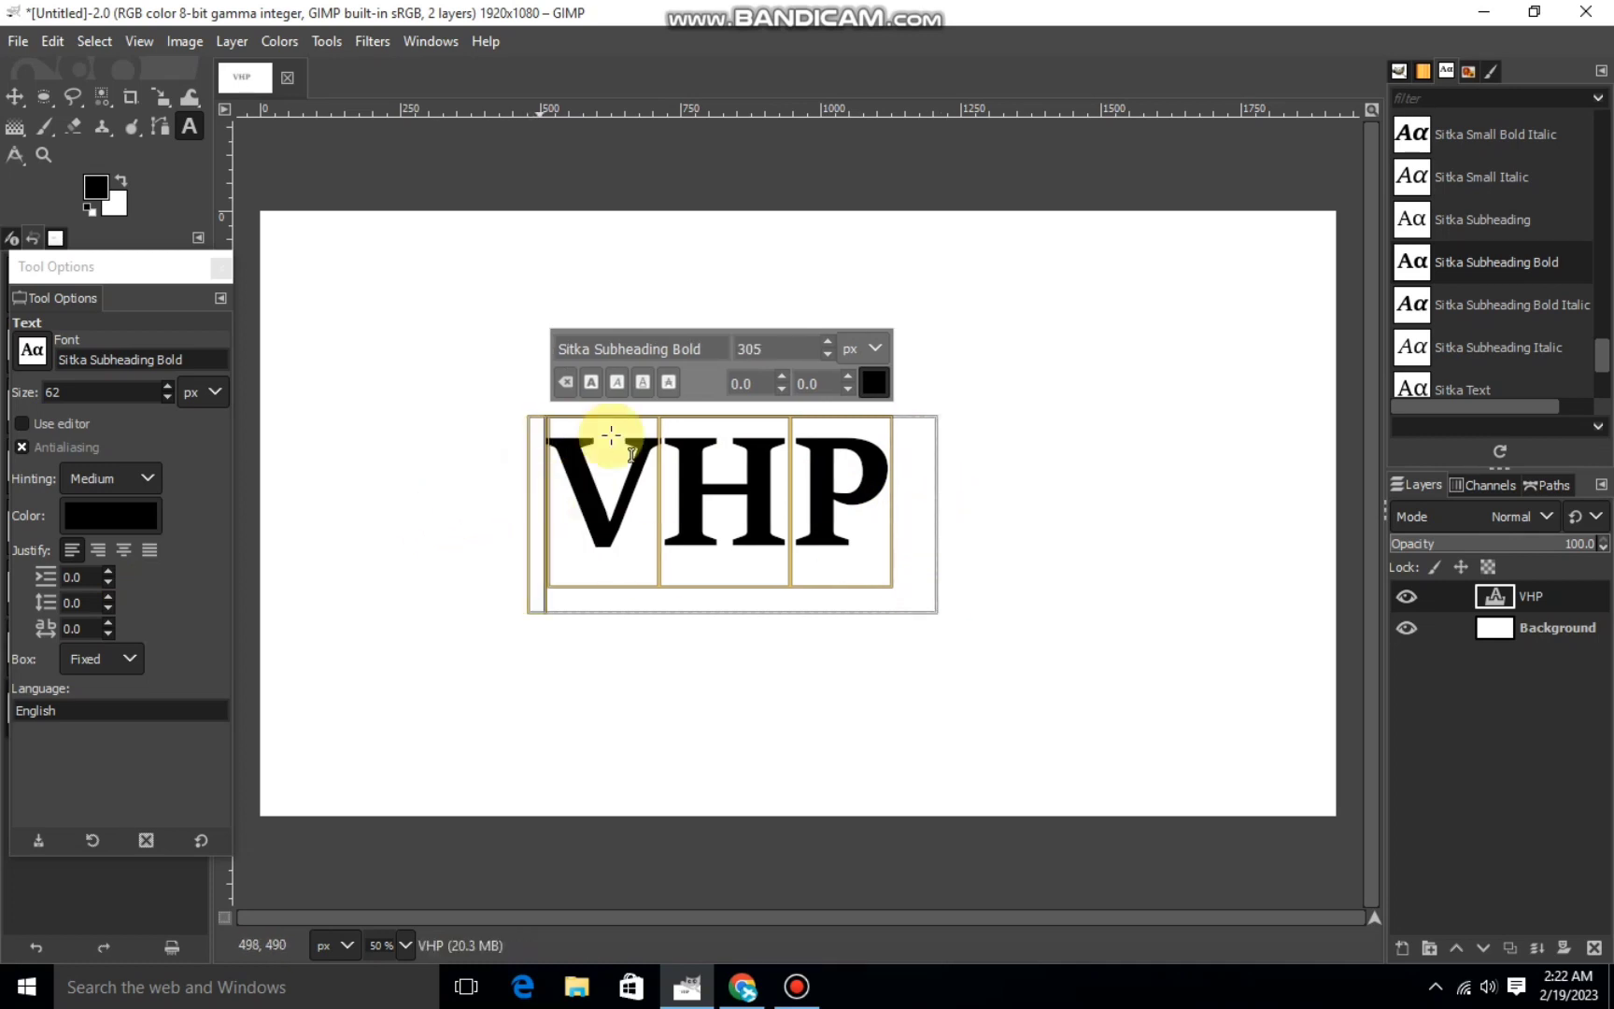
left_click_drag(642, 416, 643, 403)
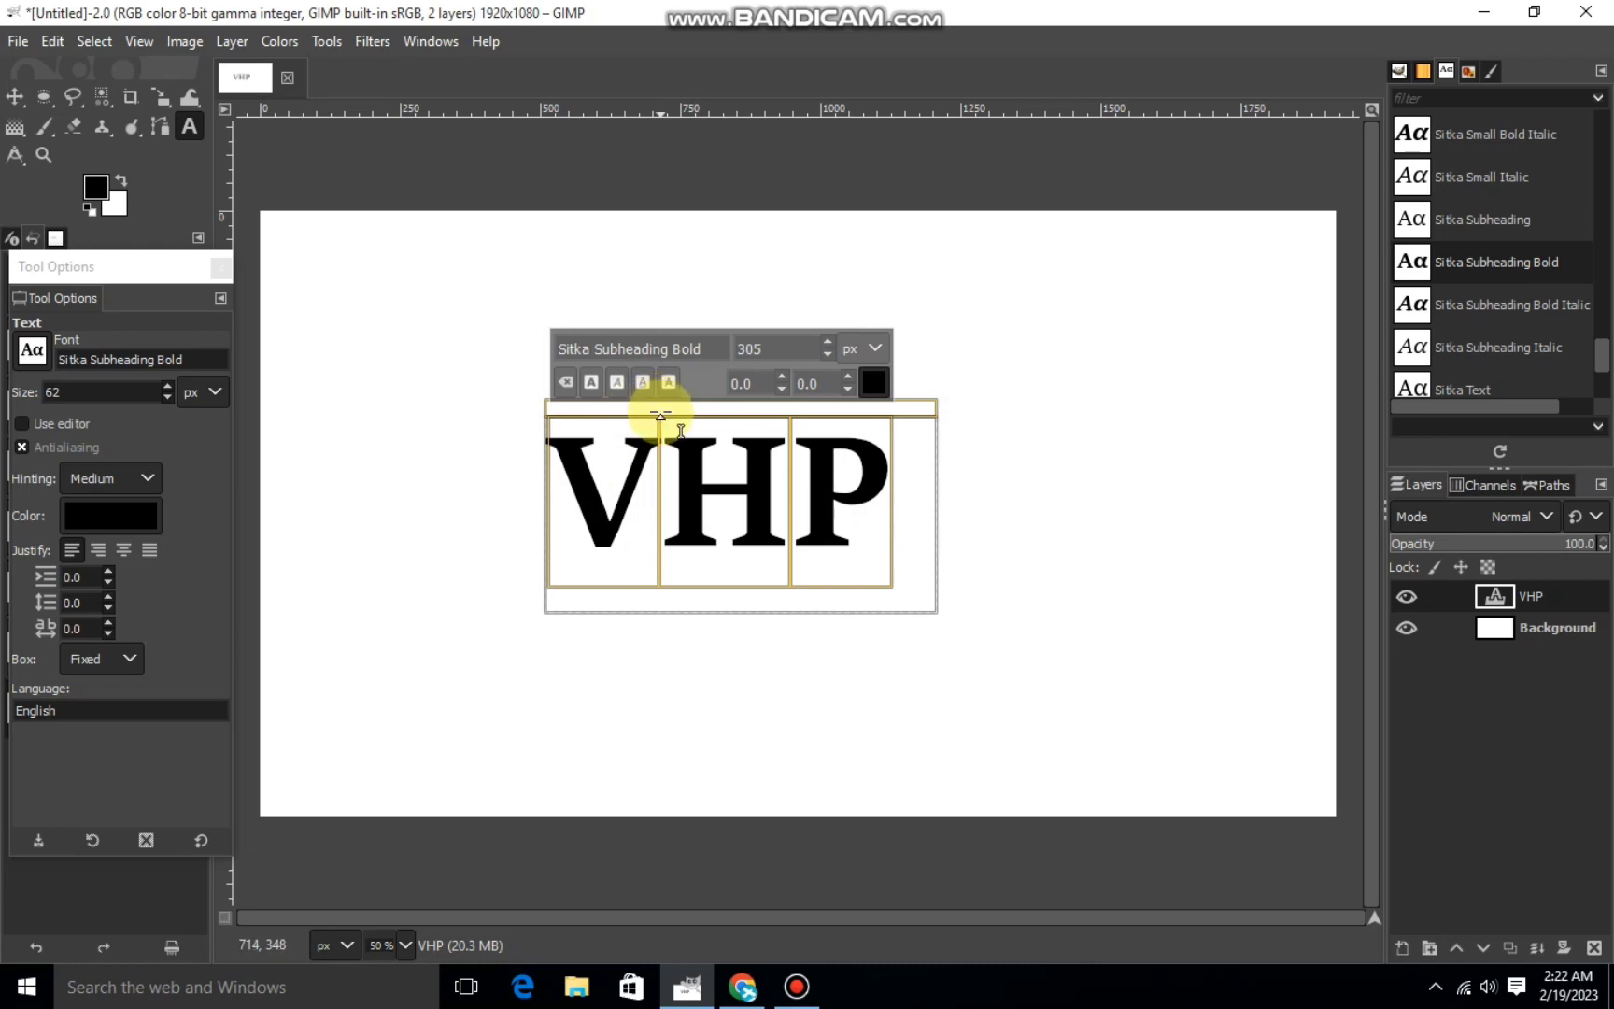
left_click_drag(660, 413, 661, 418)
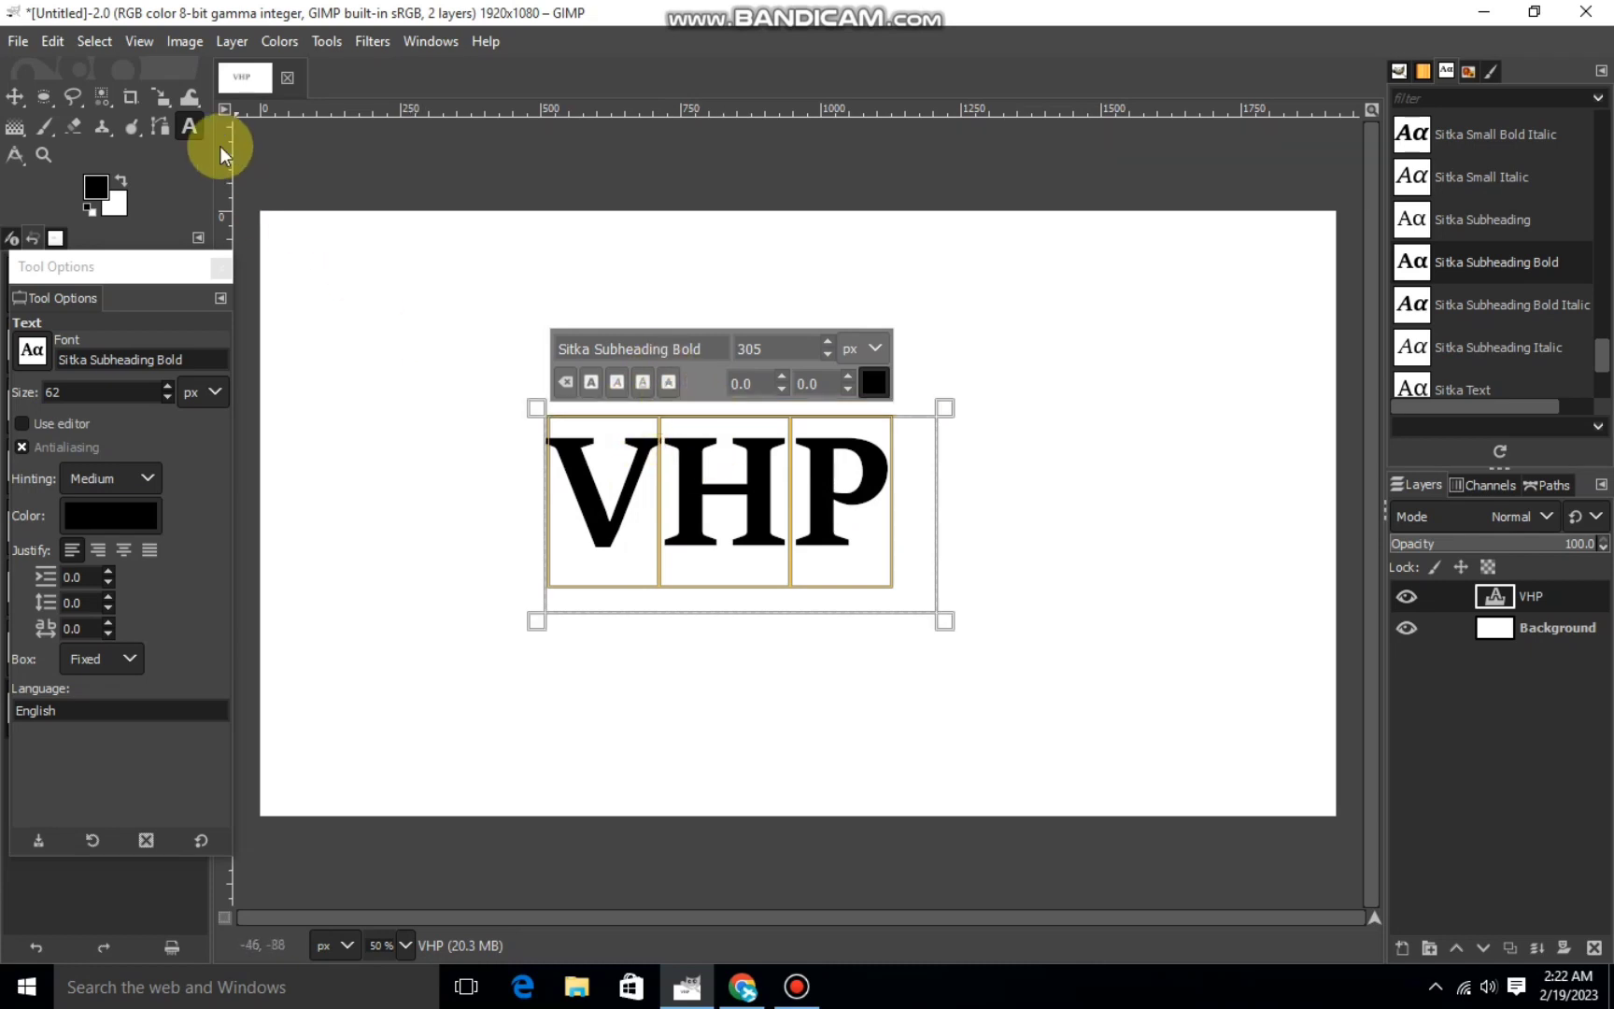
Fit a 78×45 px rectangular selection tightly over the H's crossbar.
left_click_drag(59, 96, 100, 101)
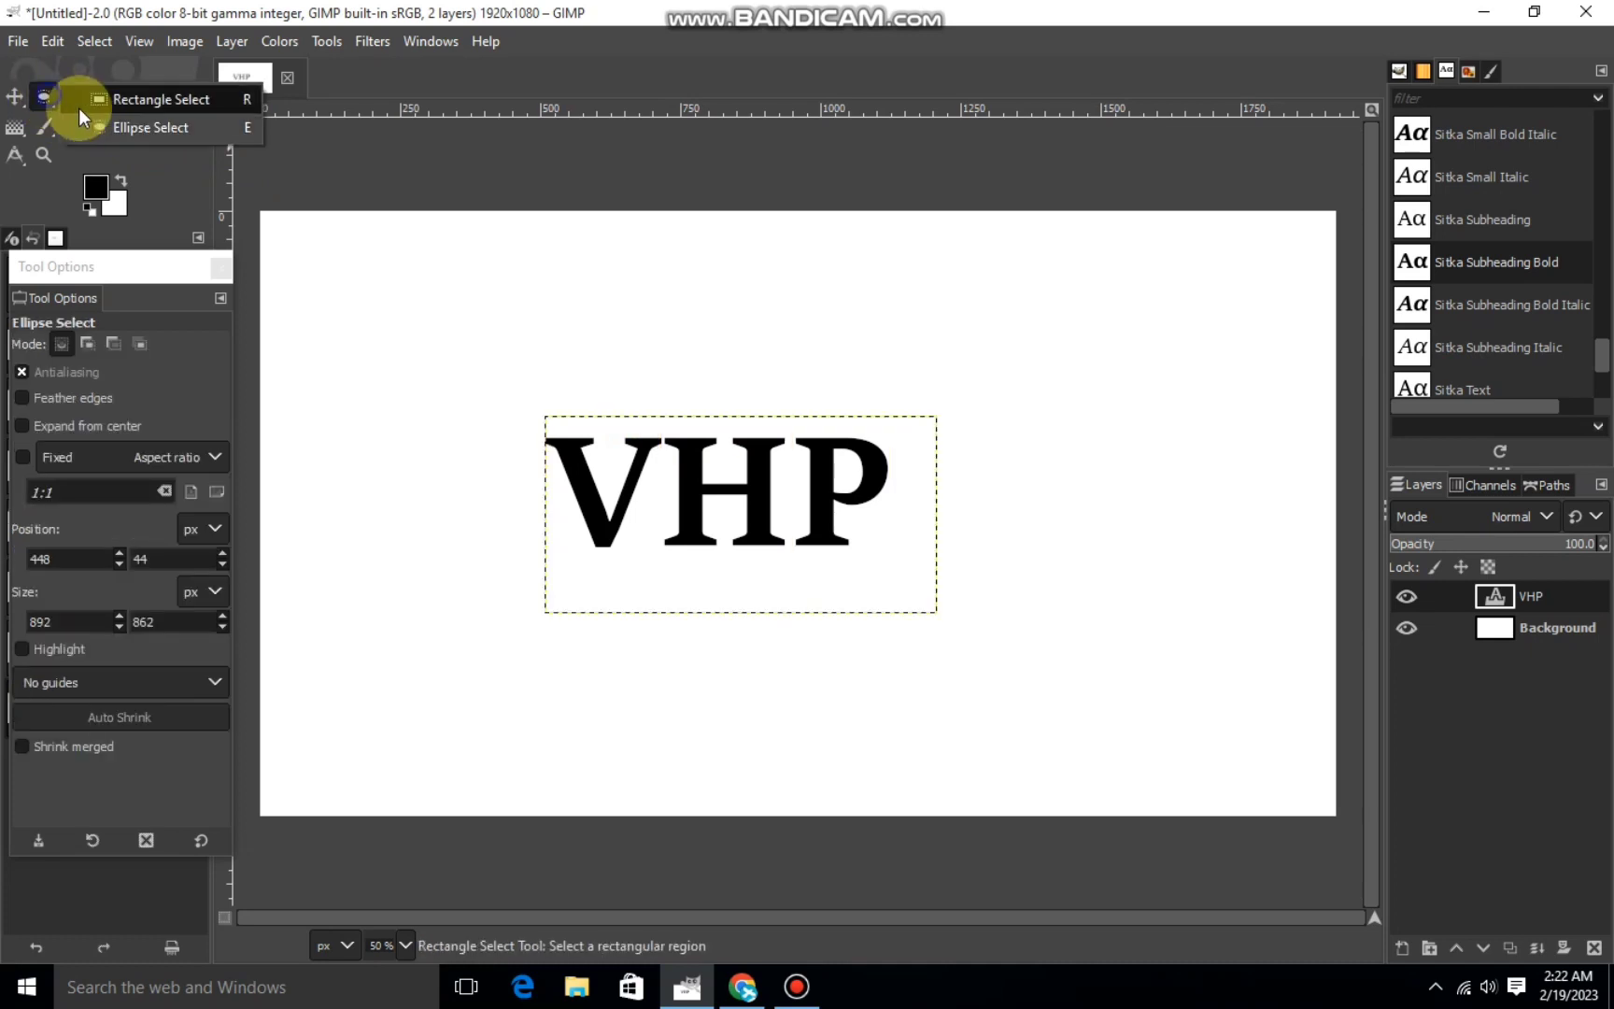
scroll(731, 479, "up", 6)
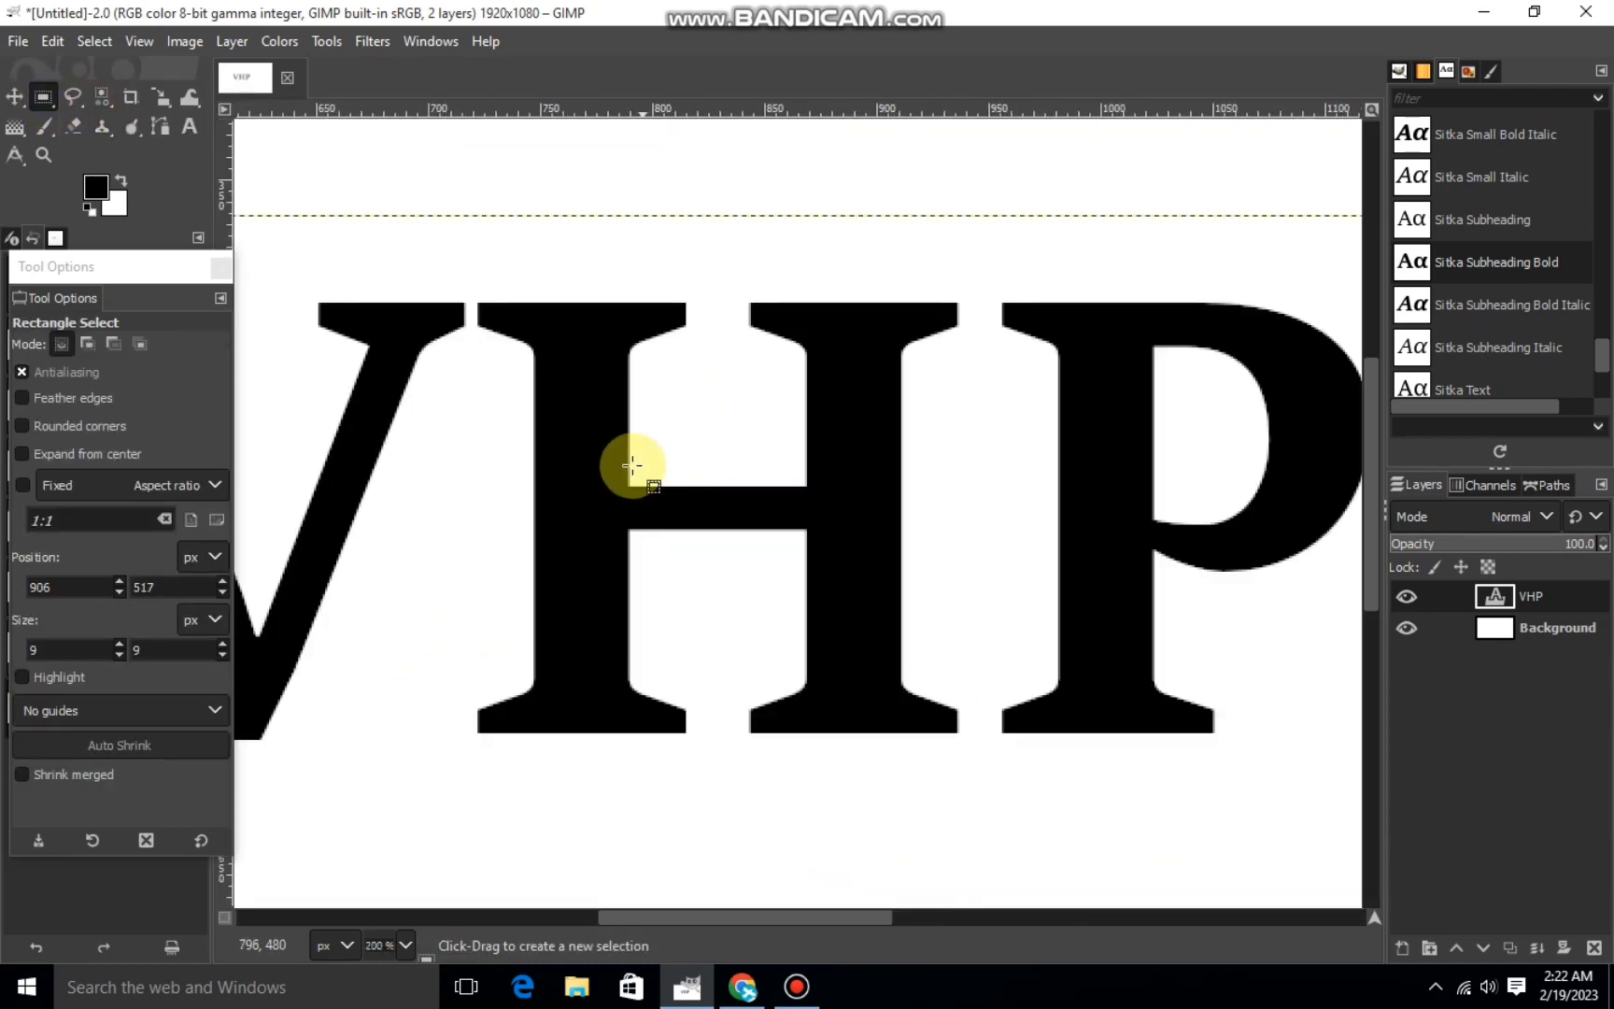
left_click(634, 472)
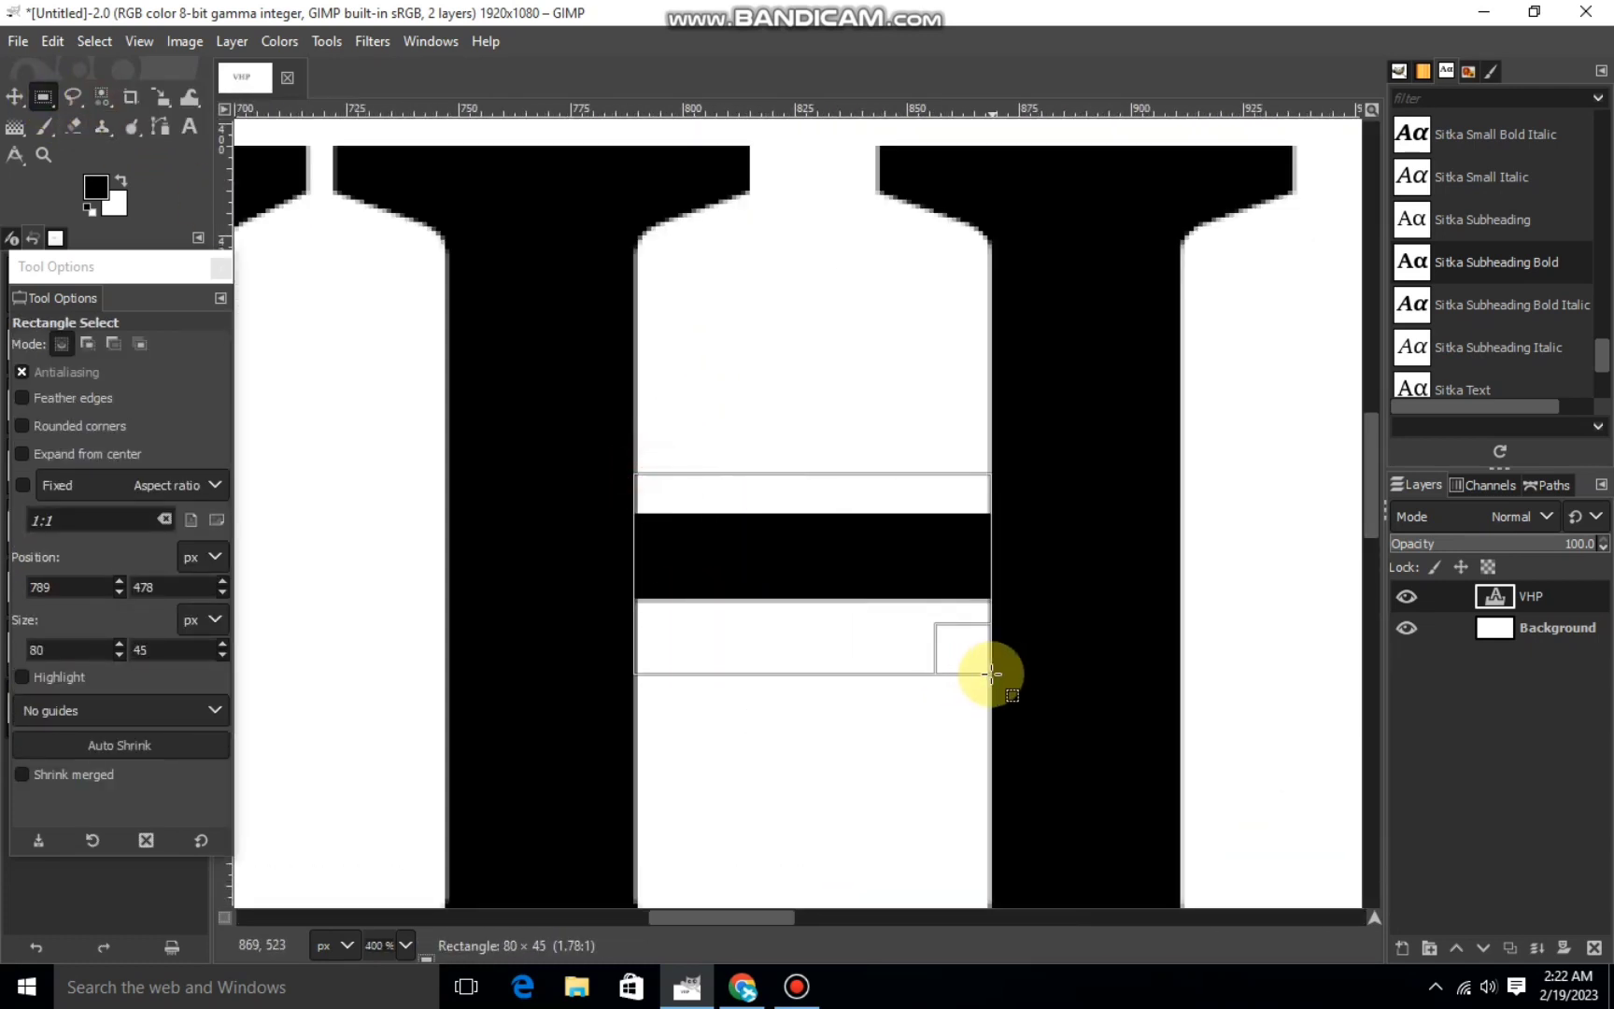
left_click_drag(673, 552, 934, 644)
scroll(883, 642, "up", 3)
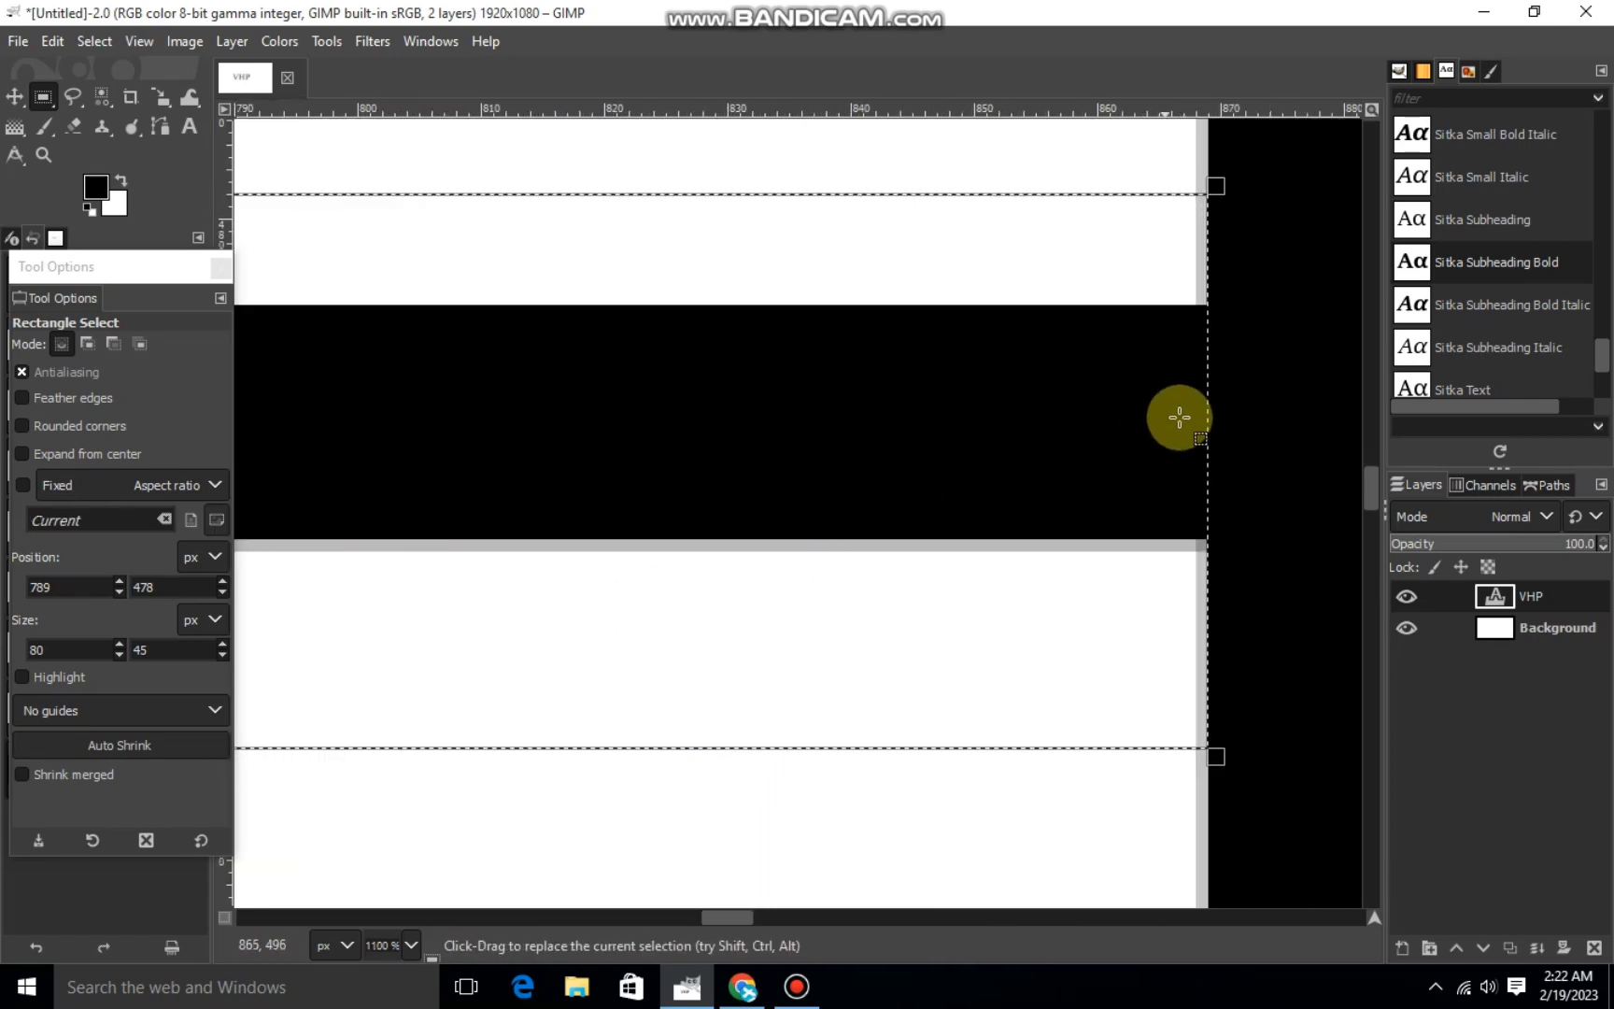
left_click_drag(1195, 451, 1182, 456)
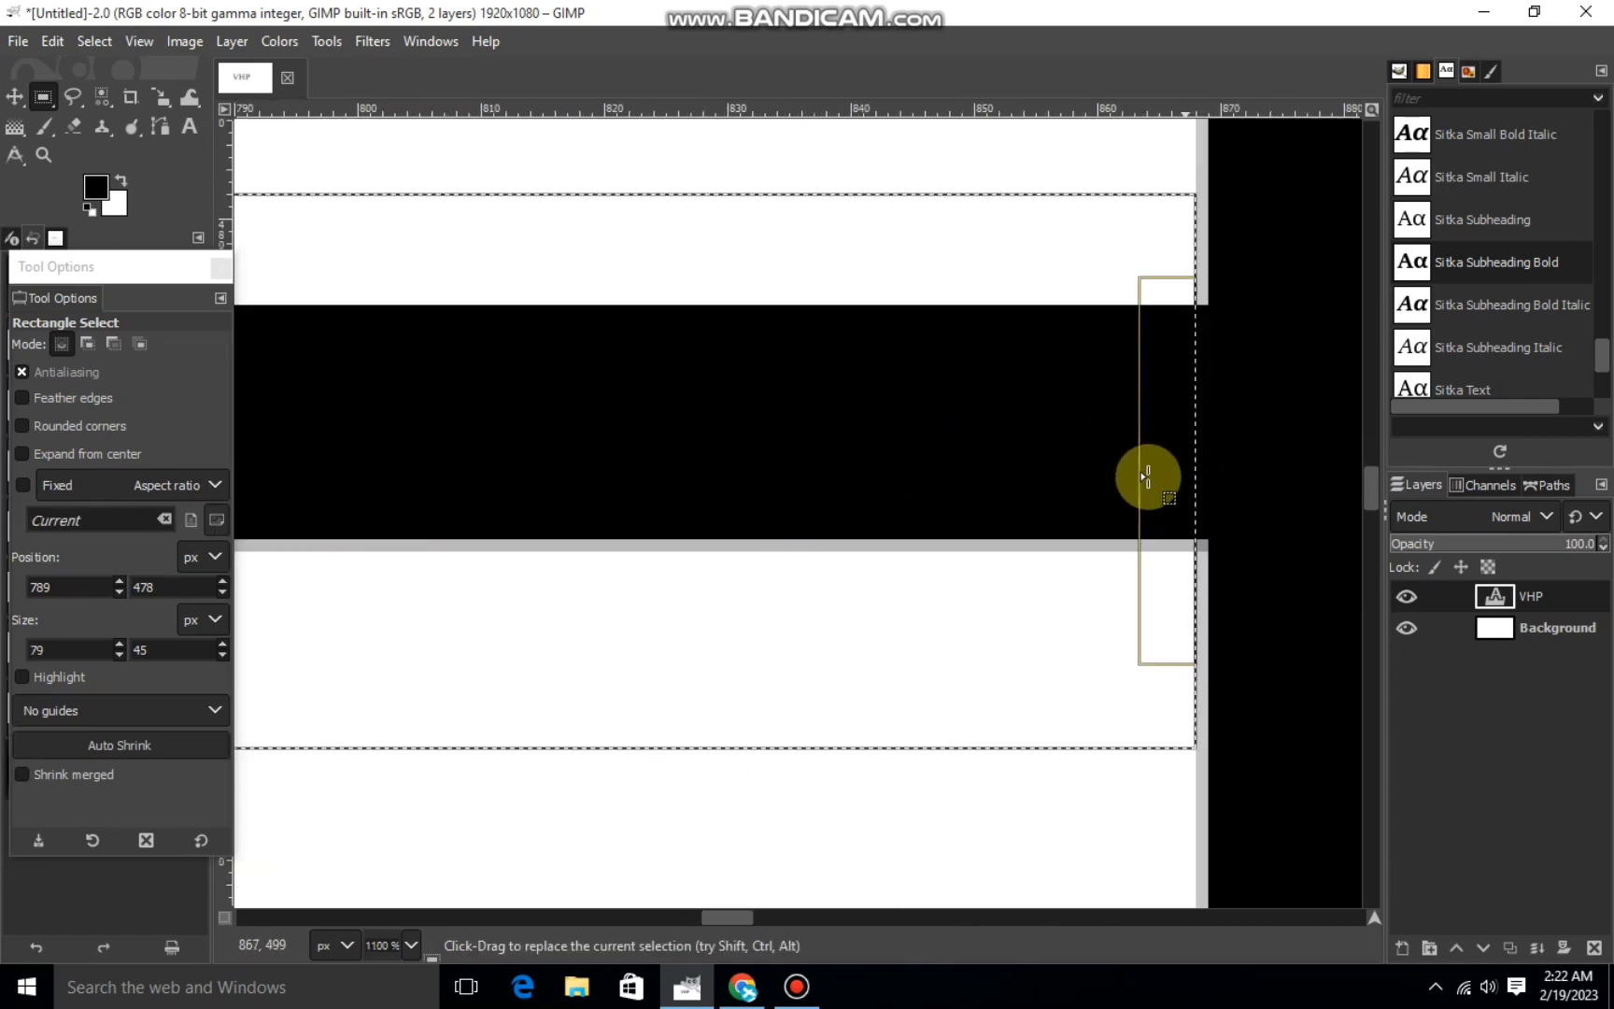
left_click(693, 916)
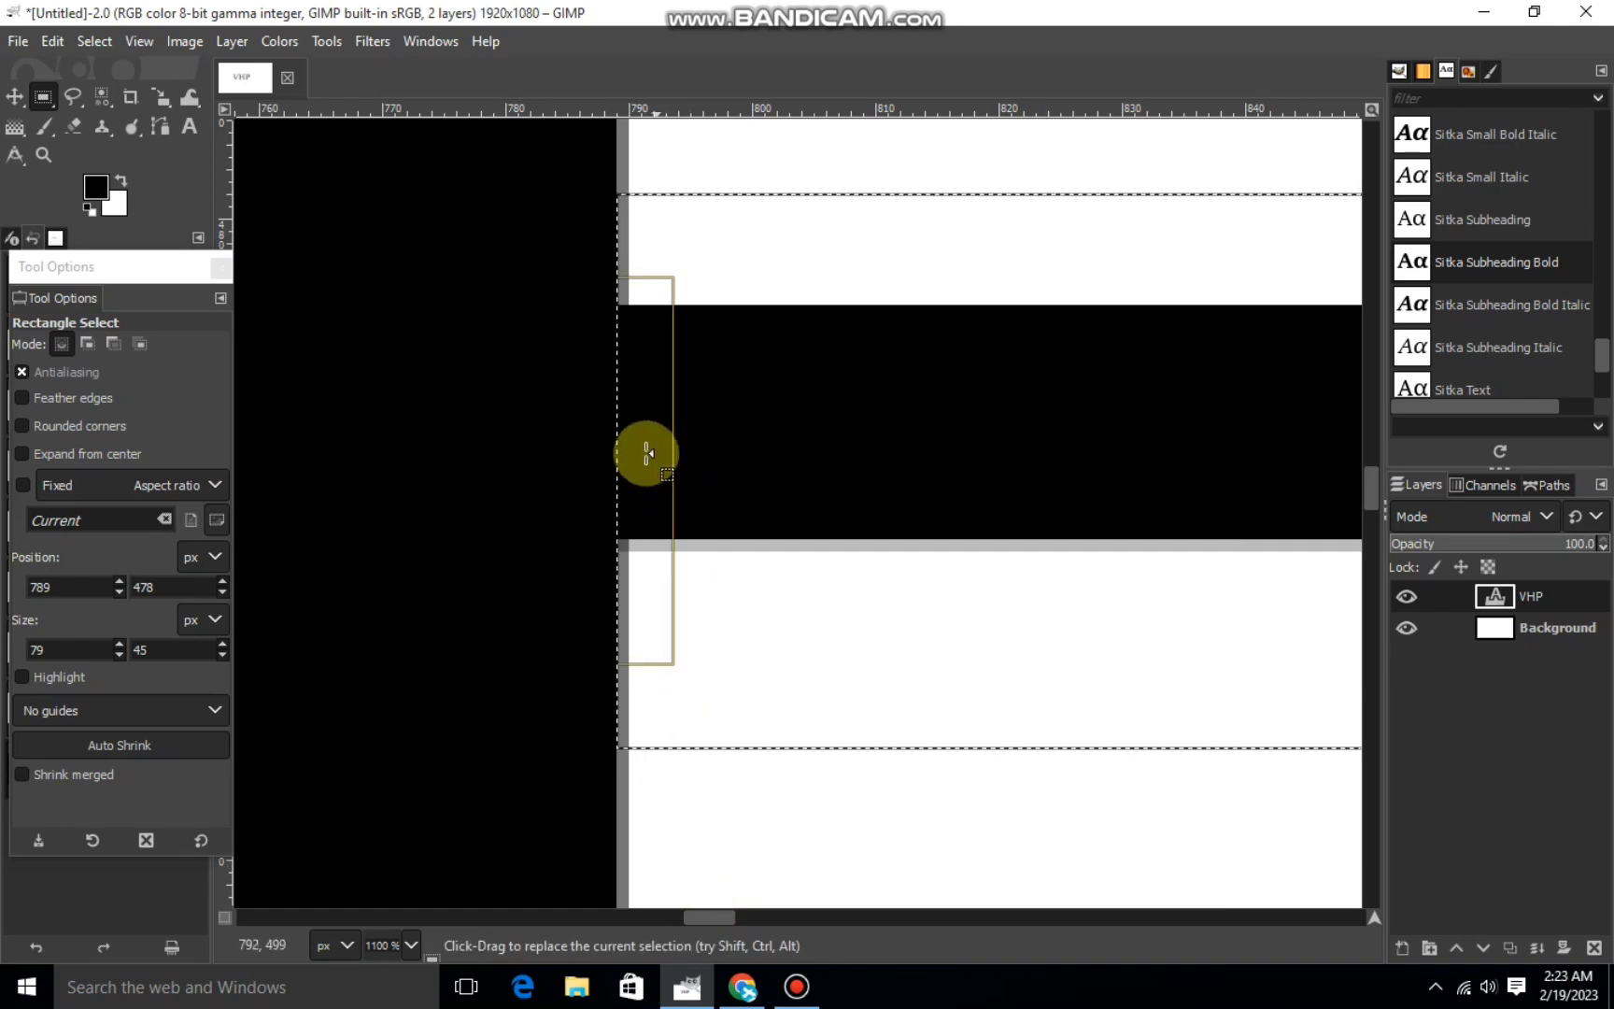
left_click_drag(642, 450, 654, 452)
scroll(654, 452, "down", 2)
scroll(654, 452, "down", 3)
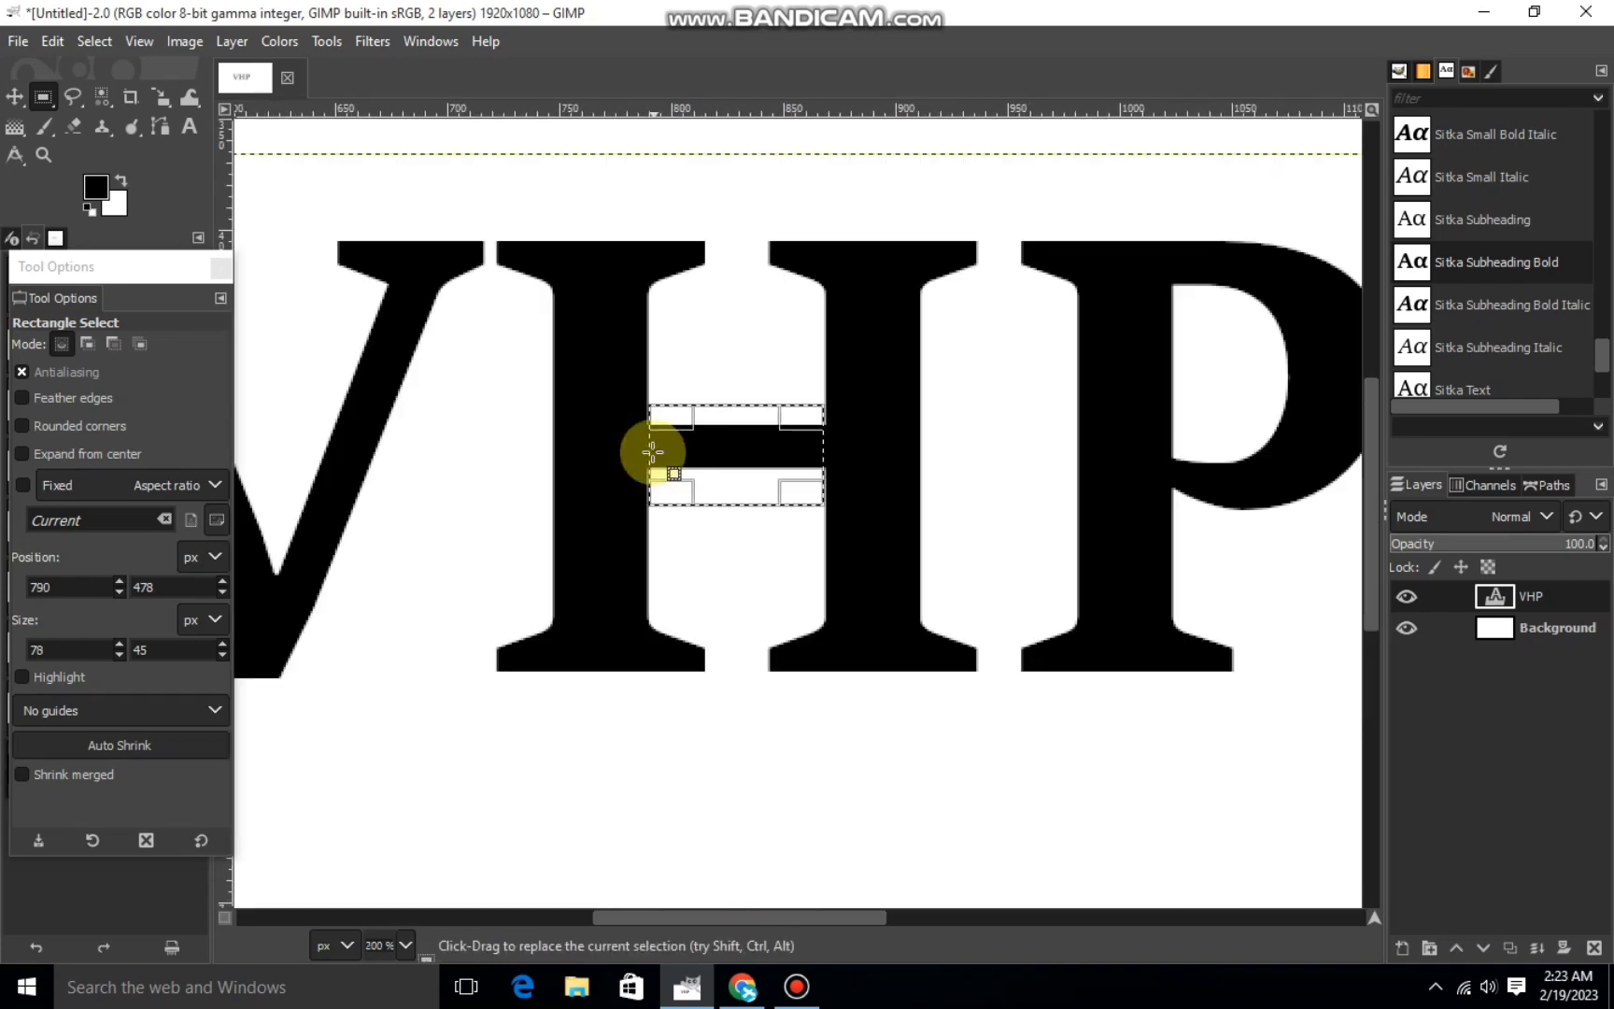
Cut the crossbar out of the H and clear the selection.
right_click(679, 464)
left_click(873, 367)
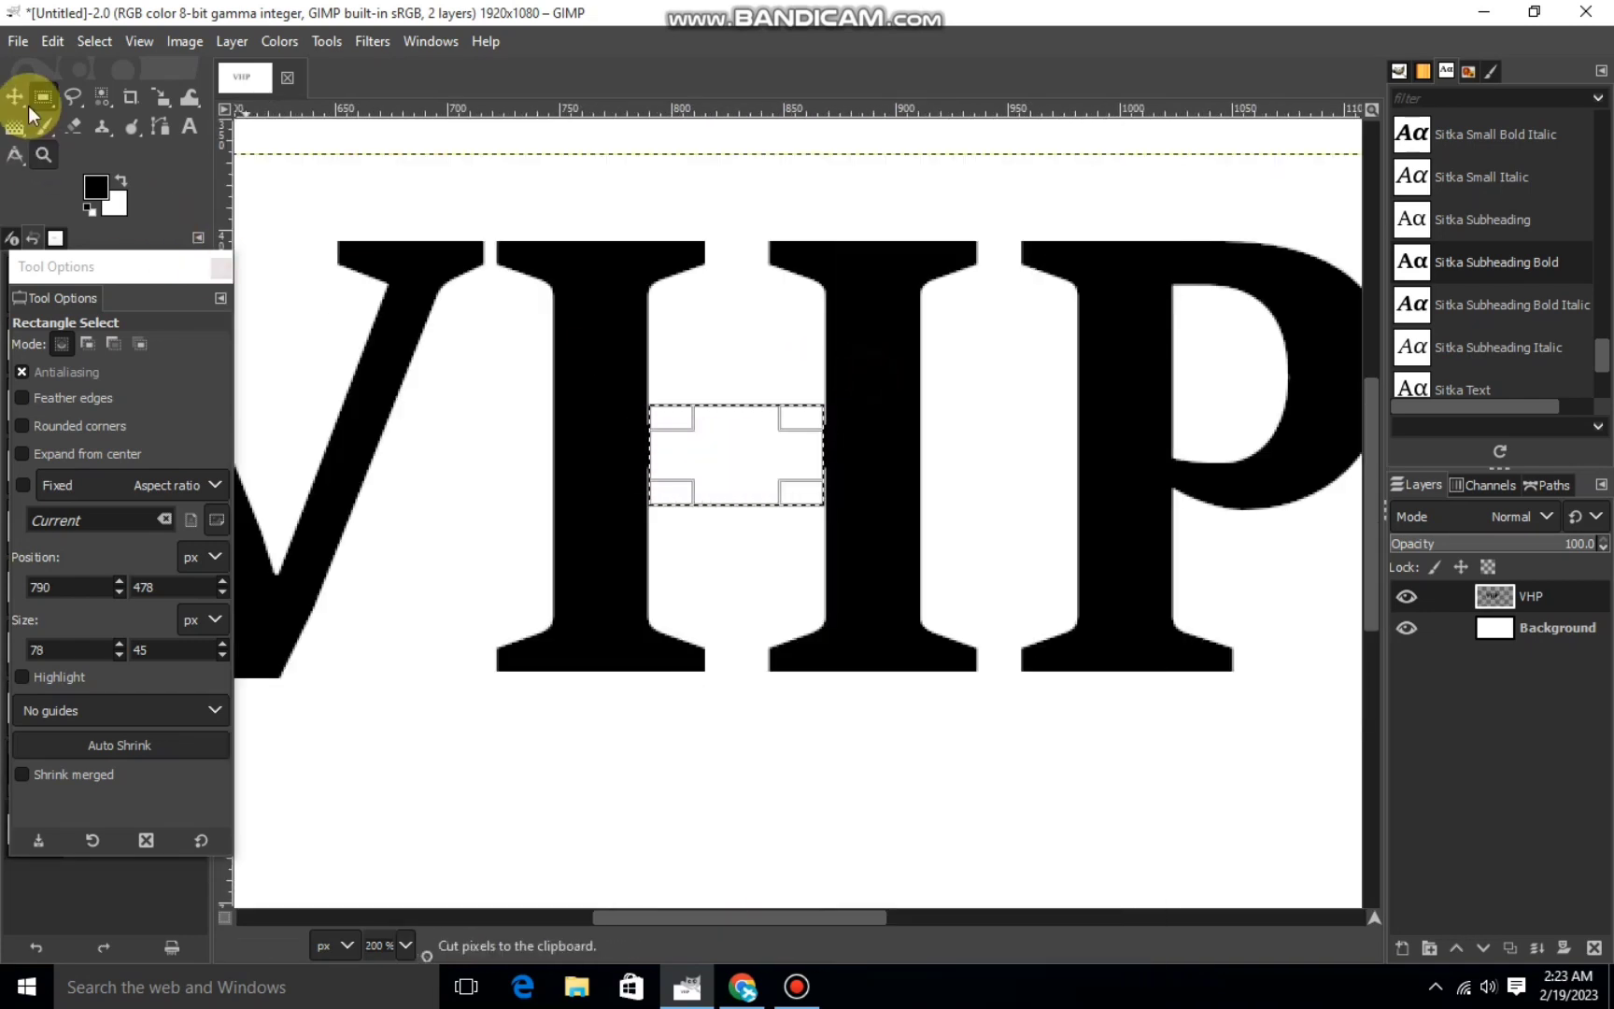
left_click(88, 44)
left_click(134, 96)
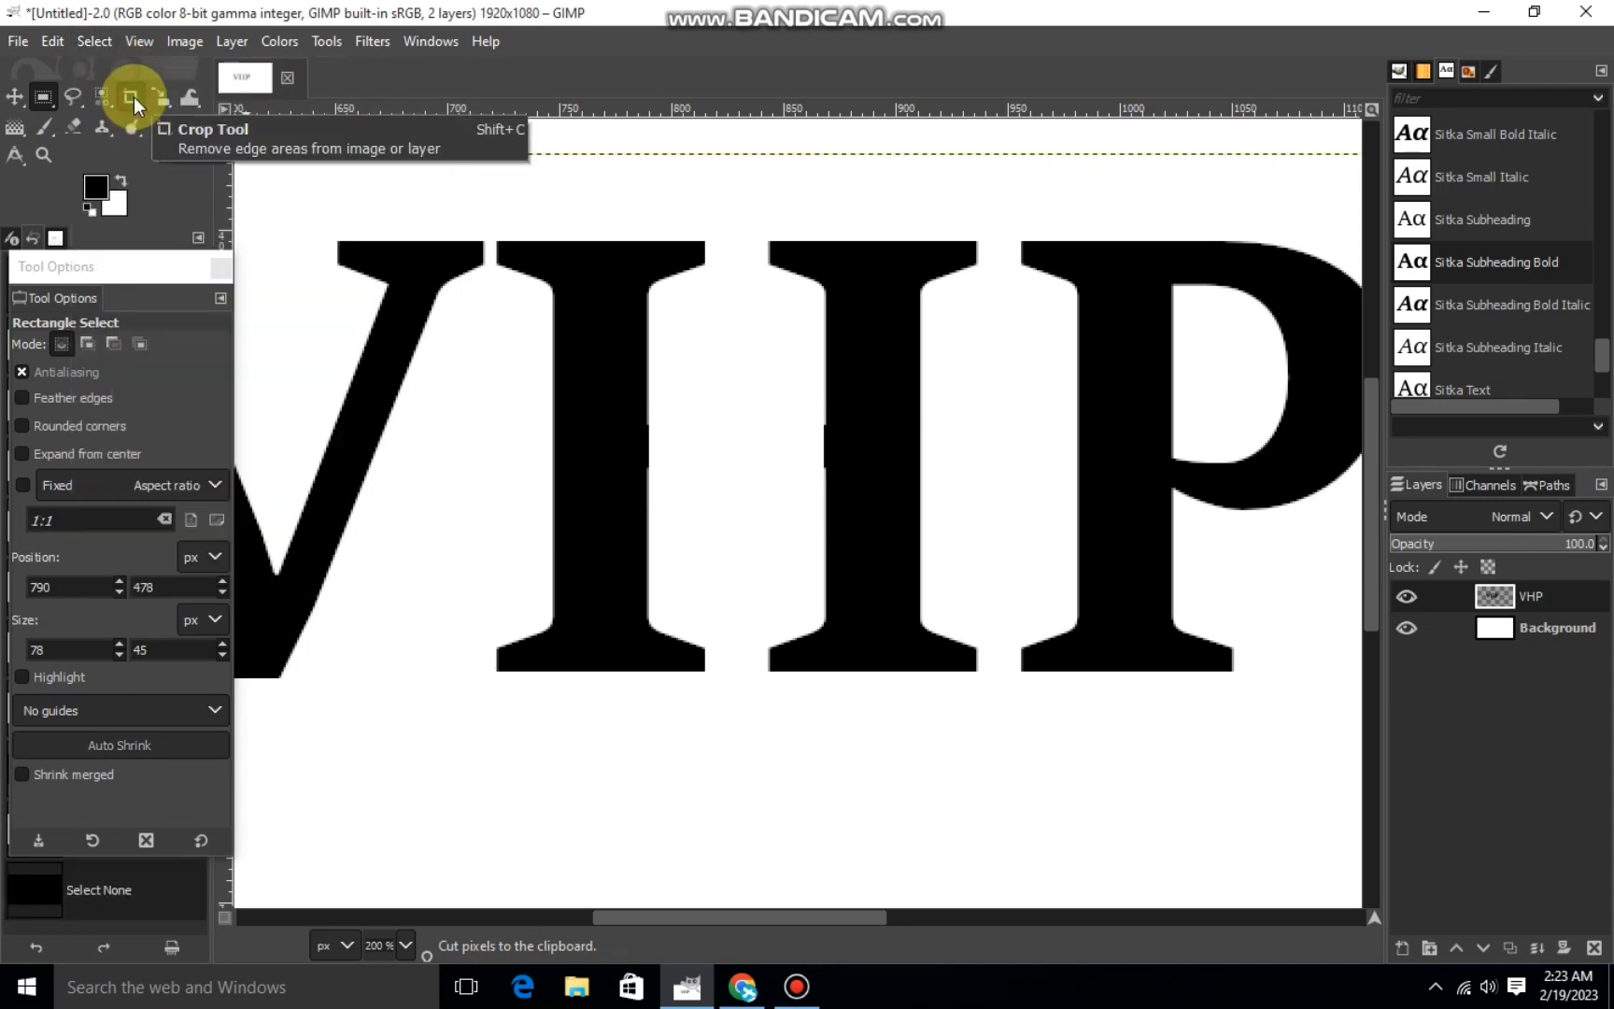
Add a new layer and outline a chevron roof shape between the H's uprights.
left_click(1404, 948)
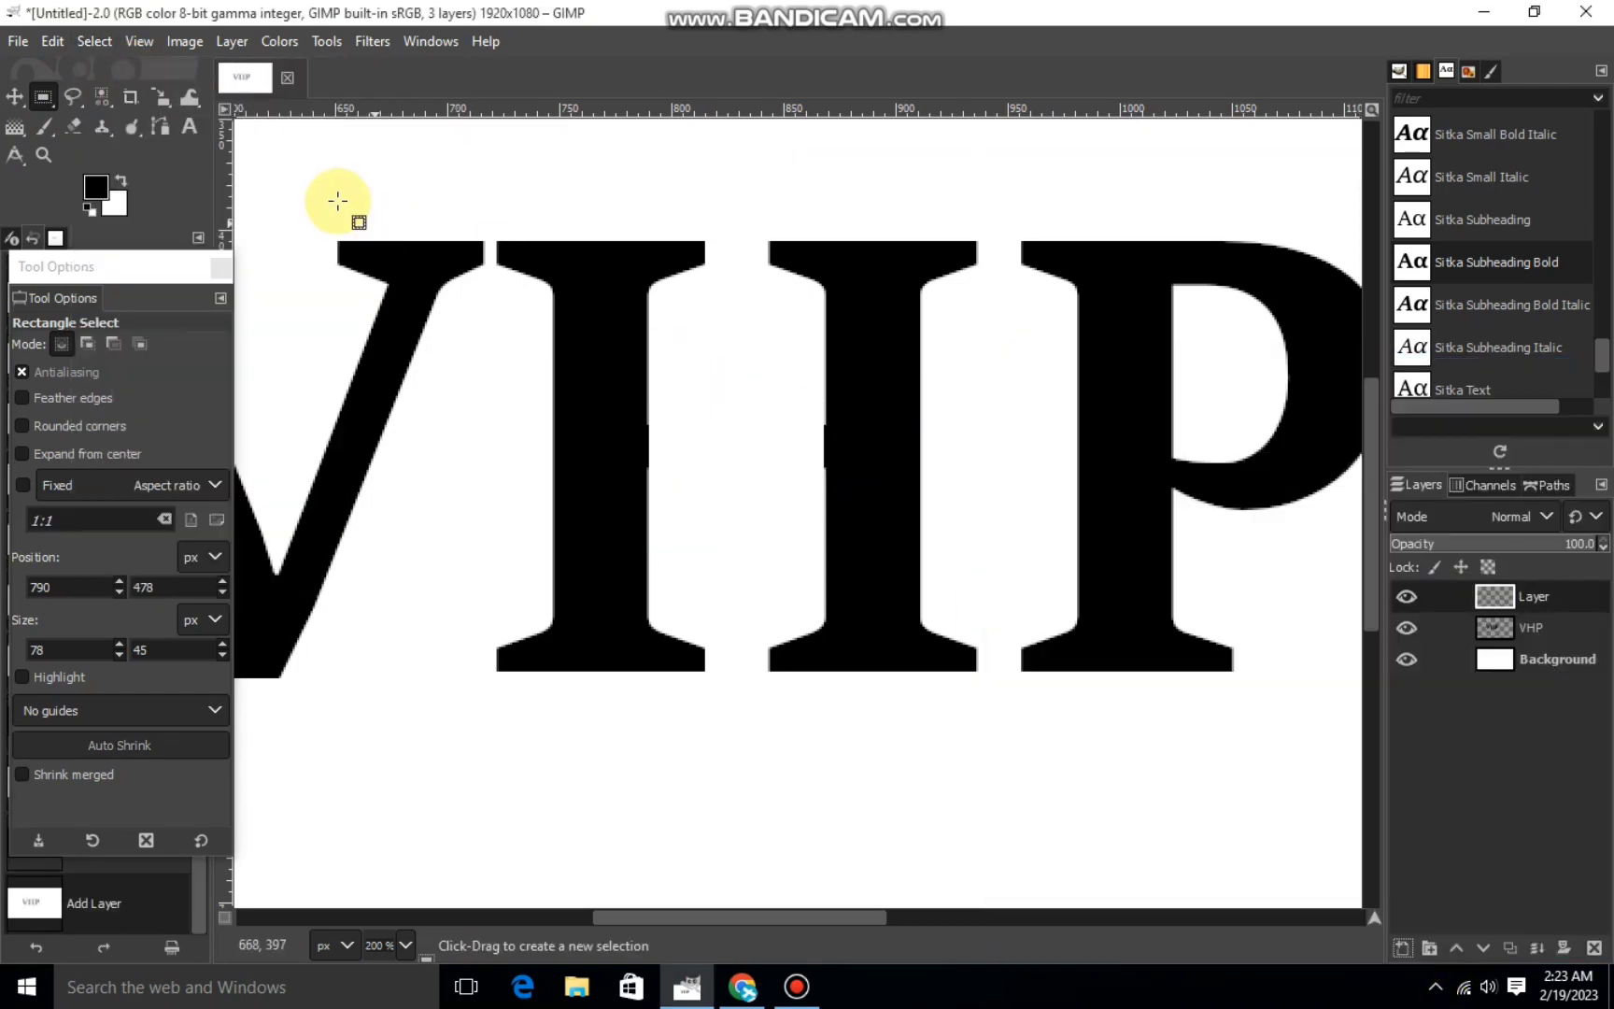
left_click(159, 126)
left_click(72, 96)
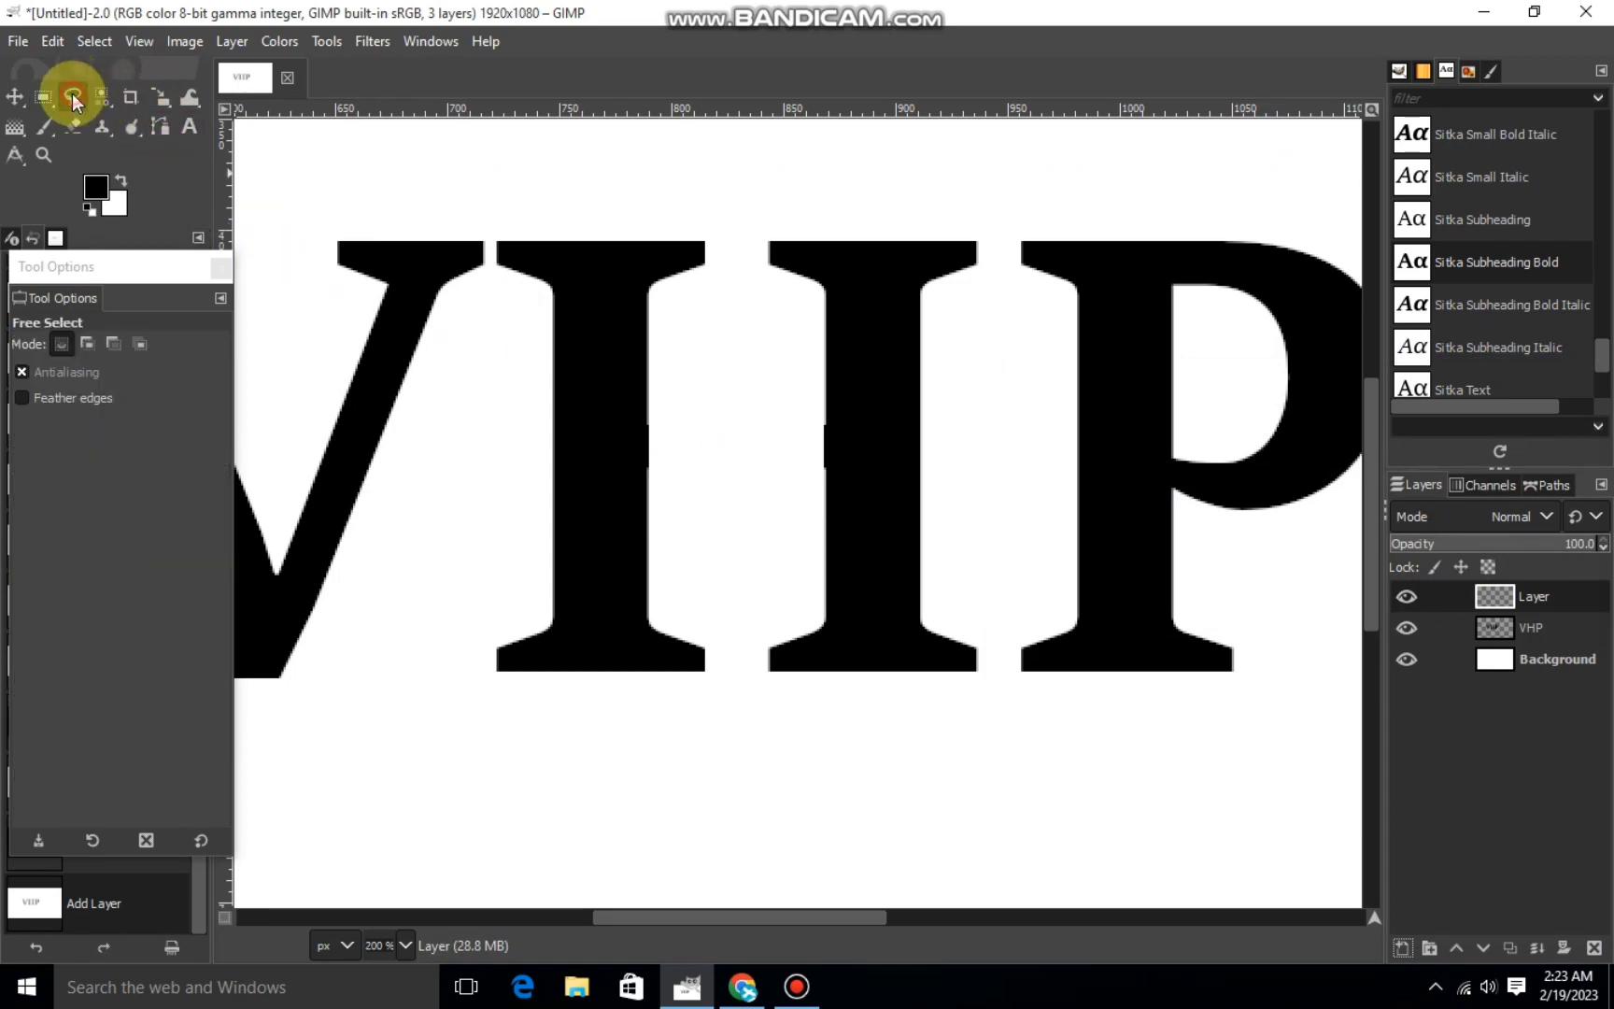
left_click(553, 483)
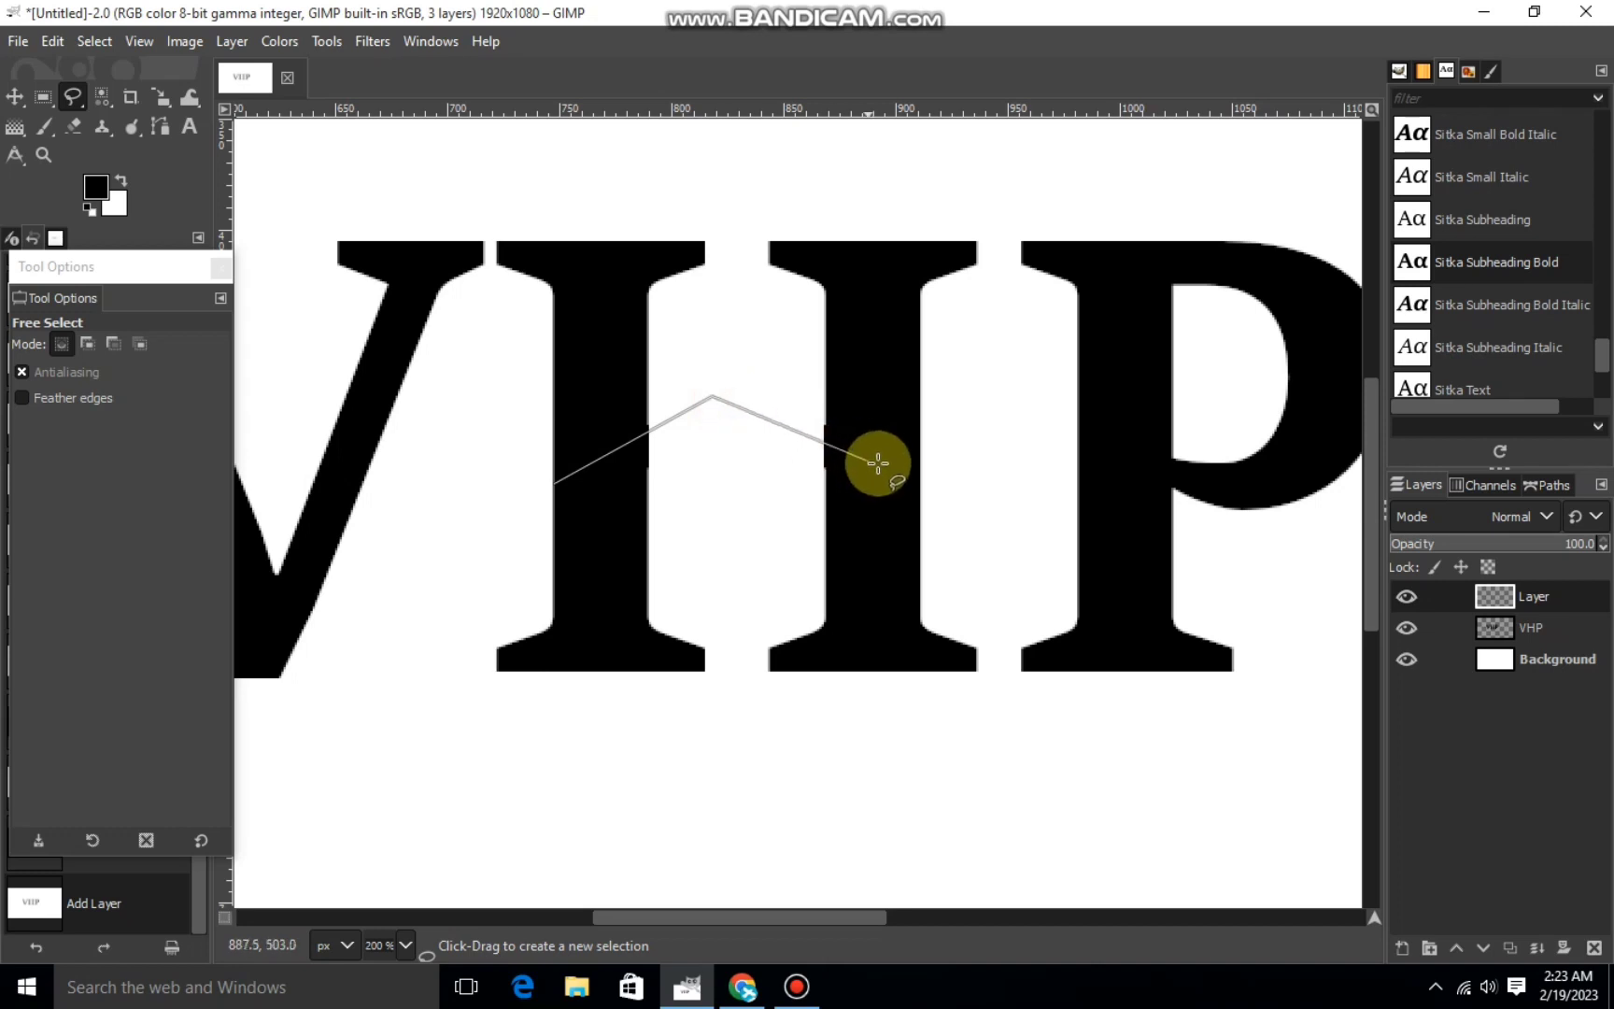
left_click(920, 474)
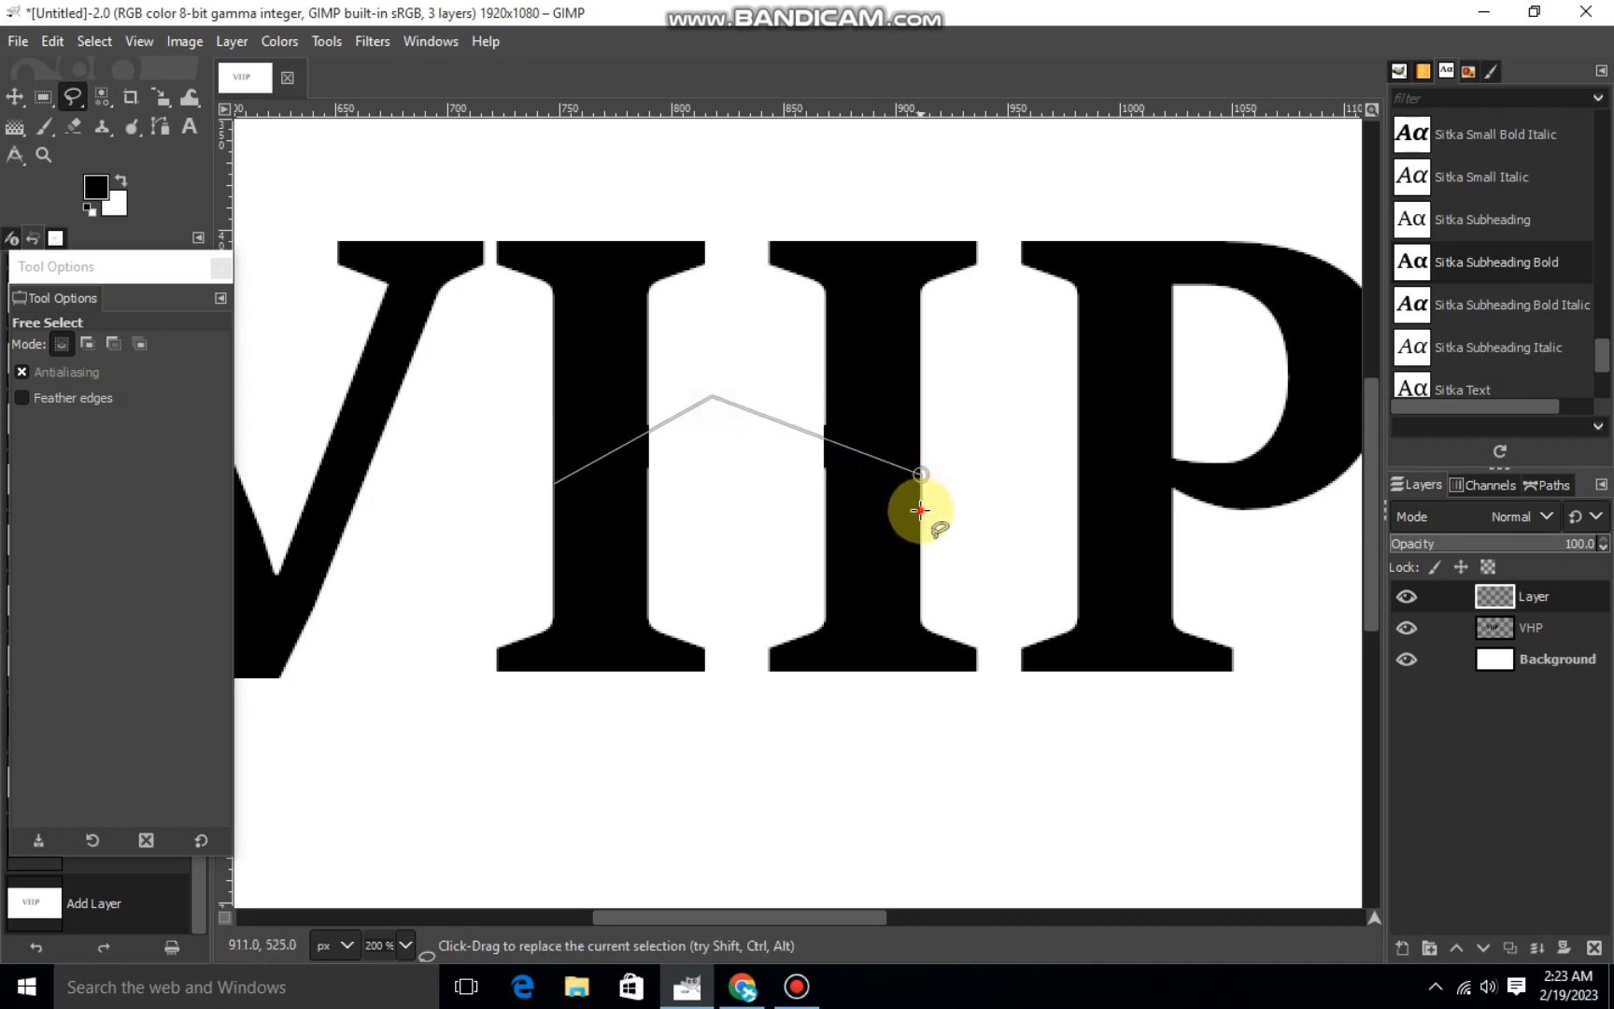
left_click(920, 509)
left_click(730, 437)
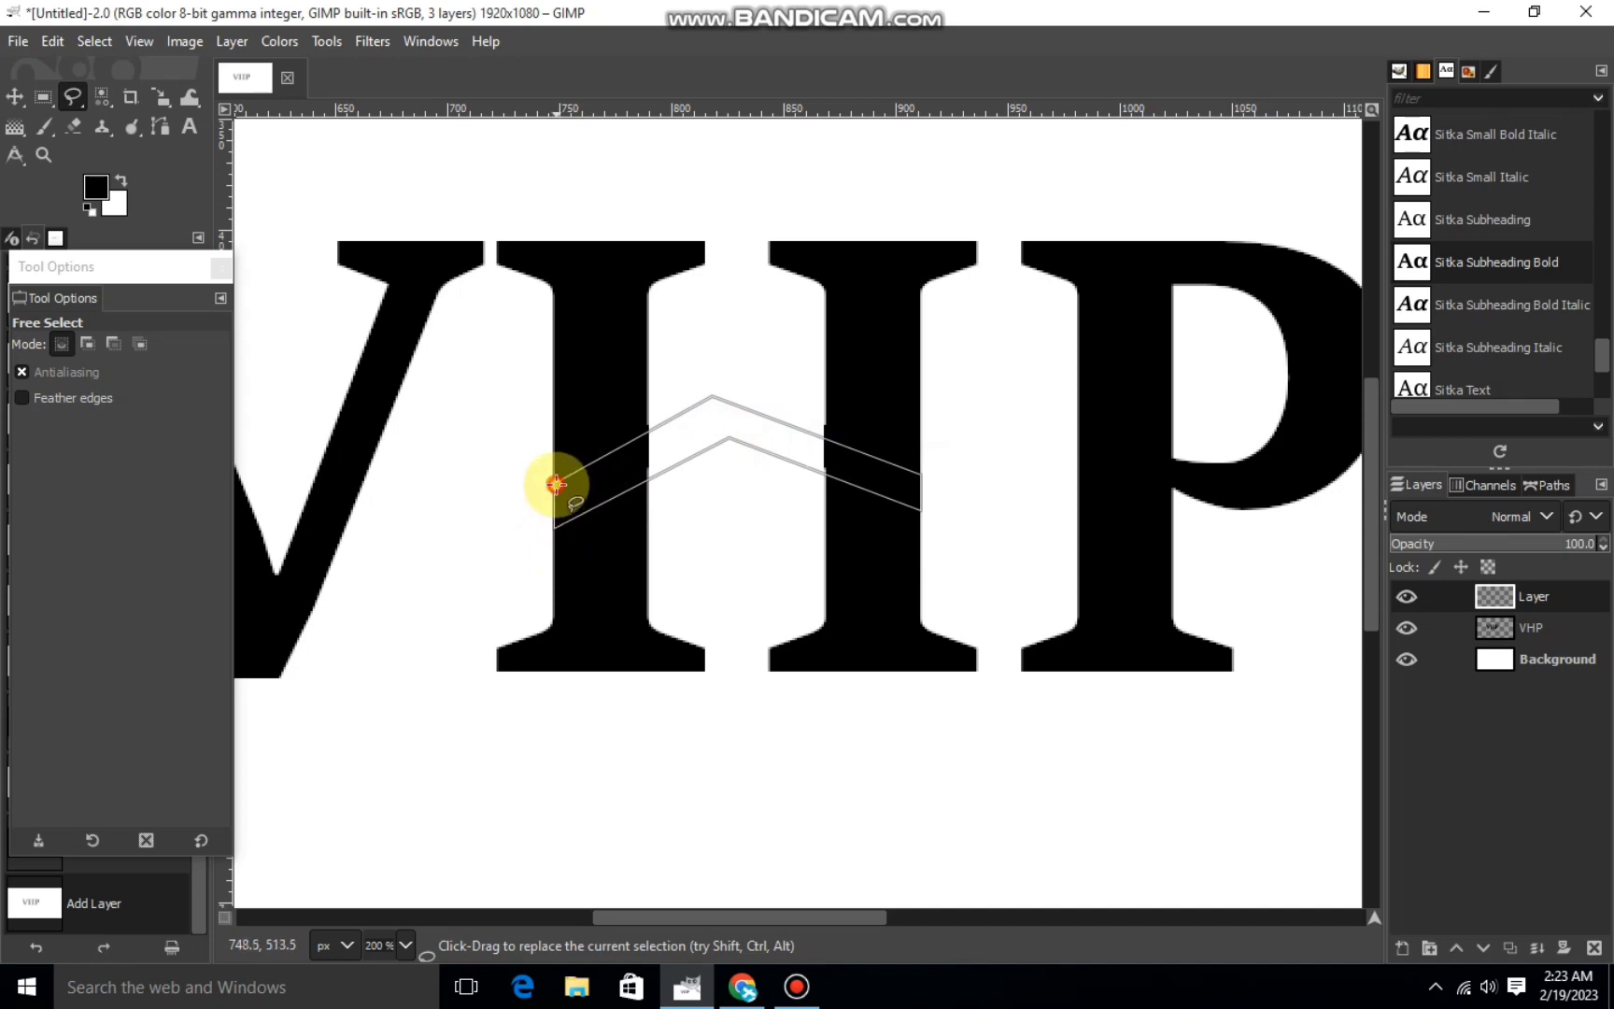
left_click(556, 483)
Realign the chevron's peak vertices and commit the roof selection.
scroll(715, 430, "up", 1)
left_click_drag(710, 383, 750, 382)
left_click(741, 442)
left_click(739, 443)
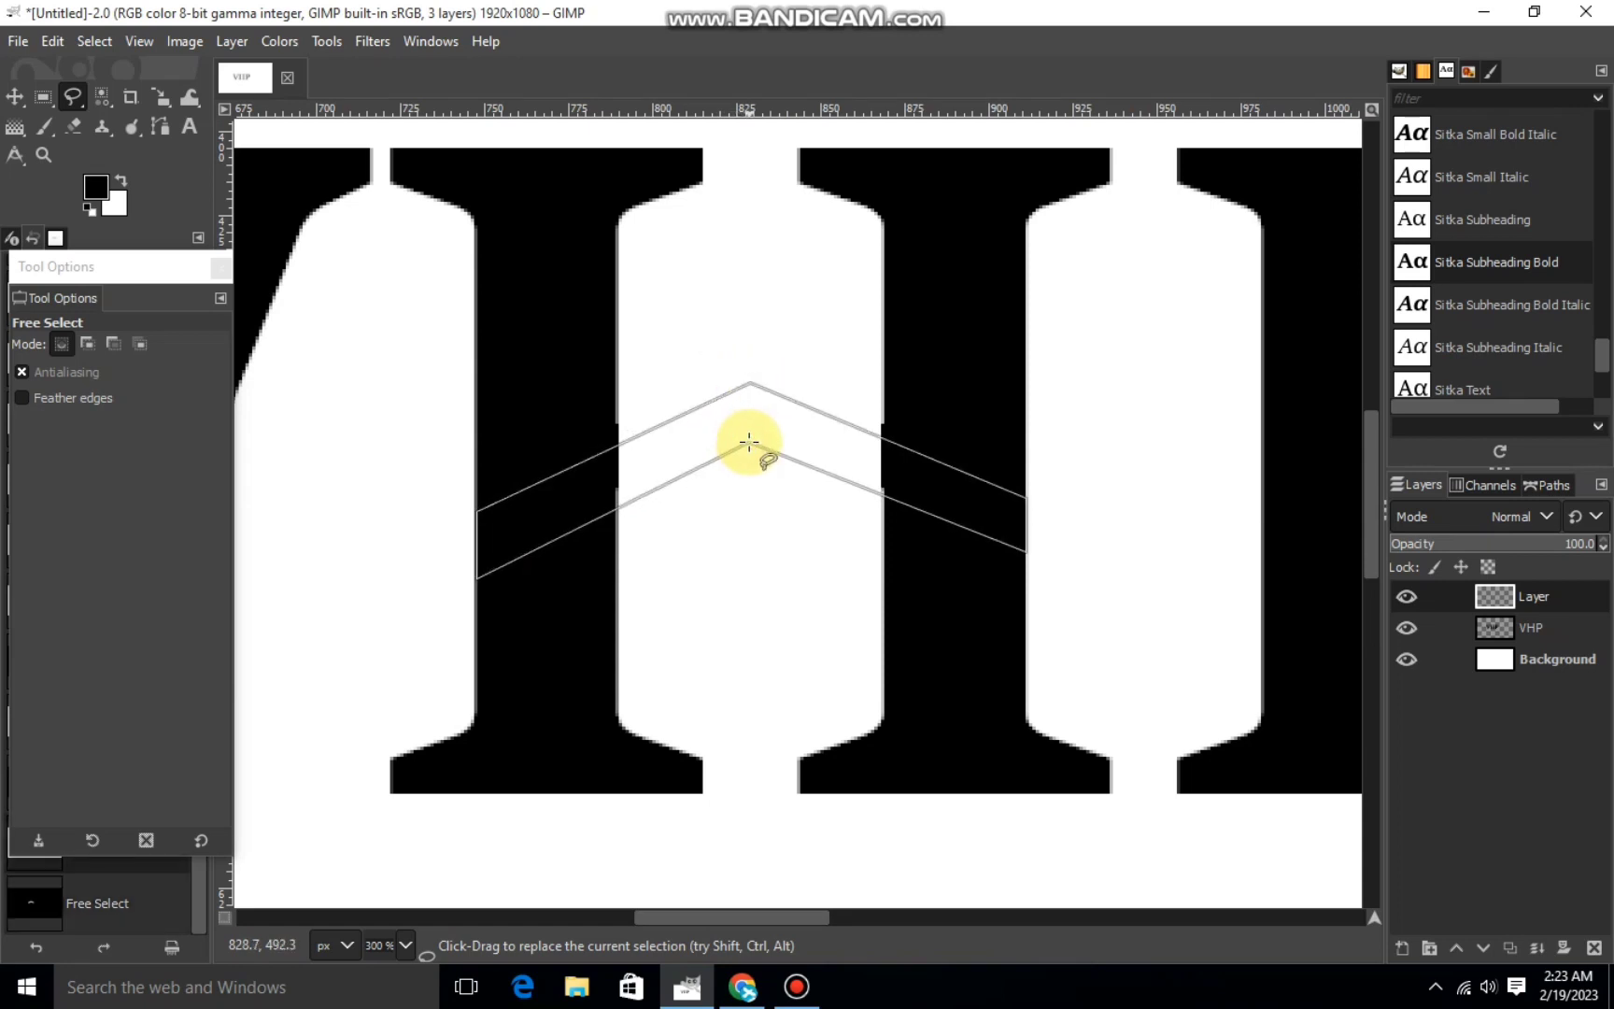
key("Return")
scroll(759, 513, "down", 2)
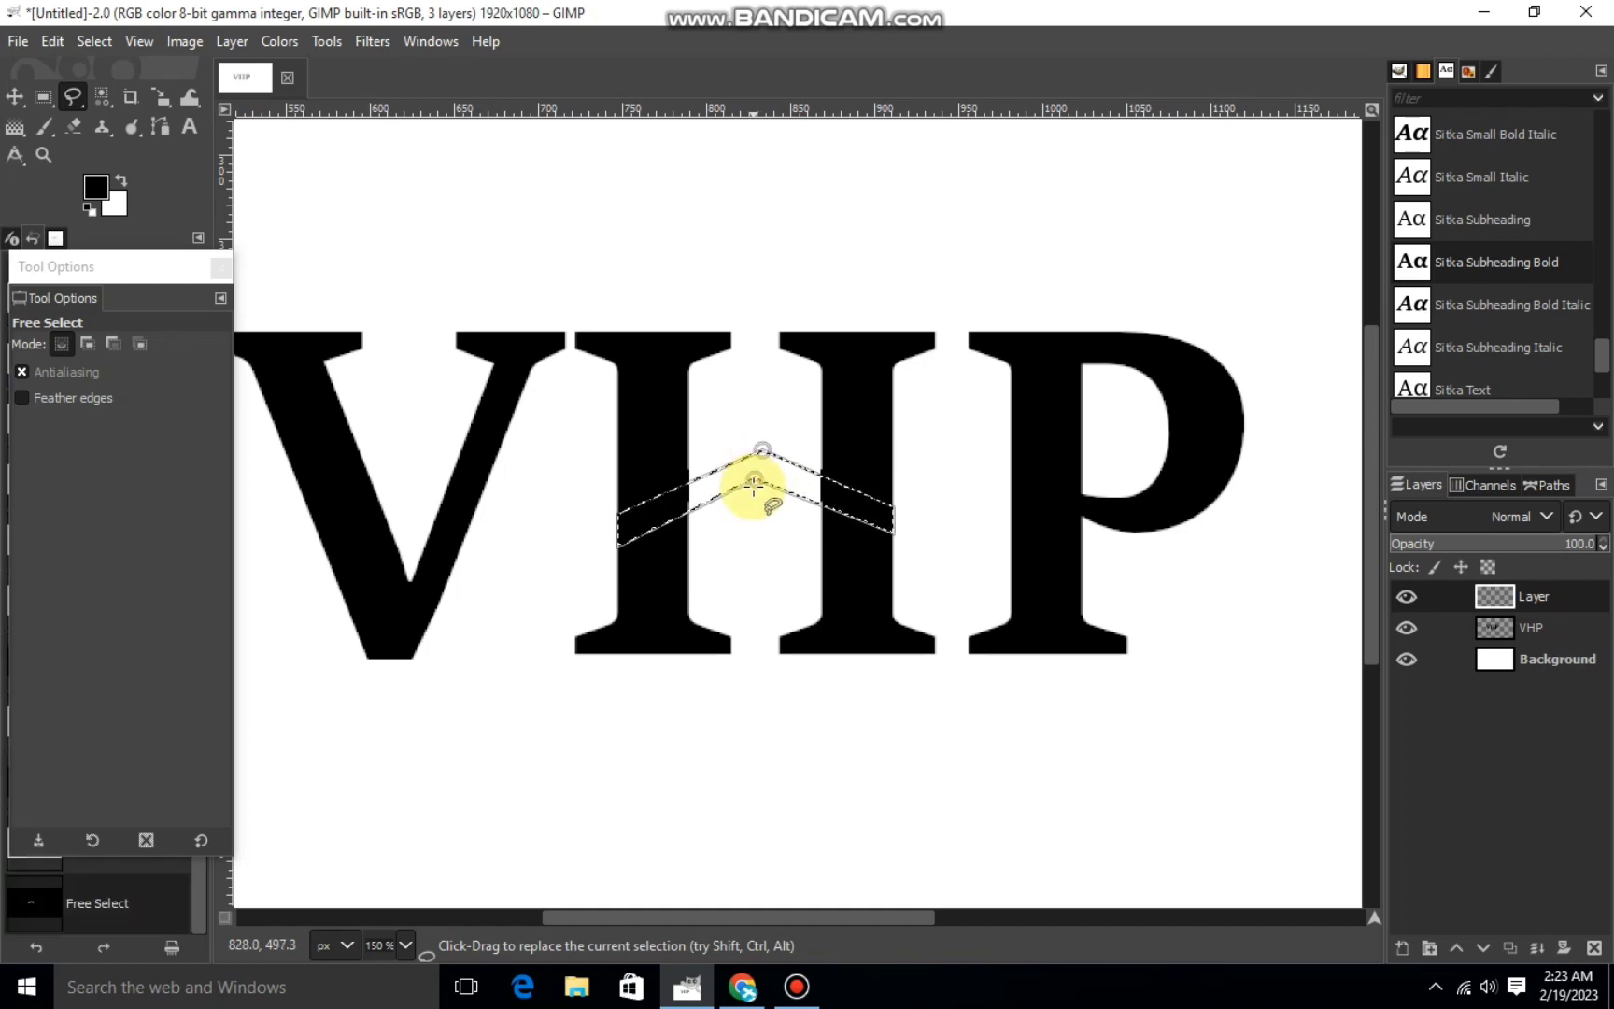
left_click(757, 481)
key("Return")
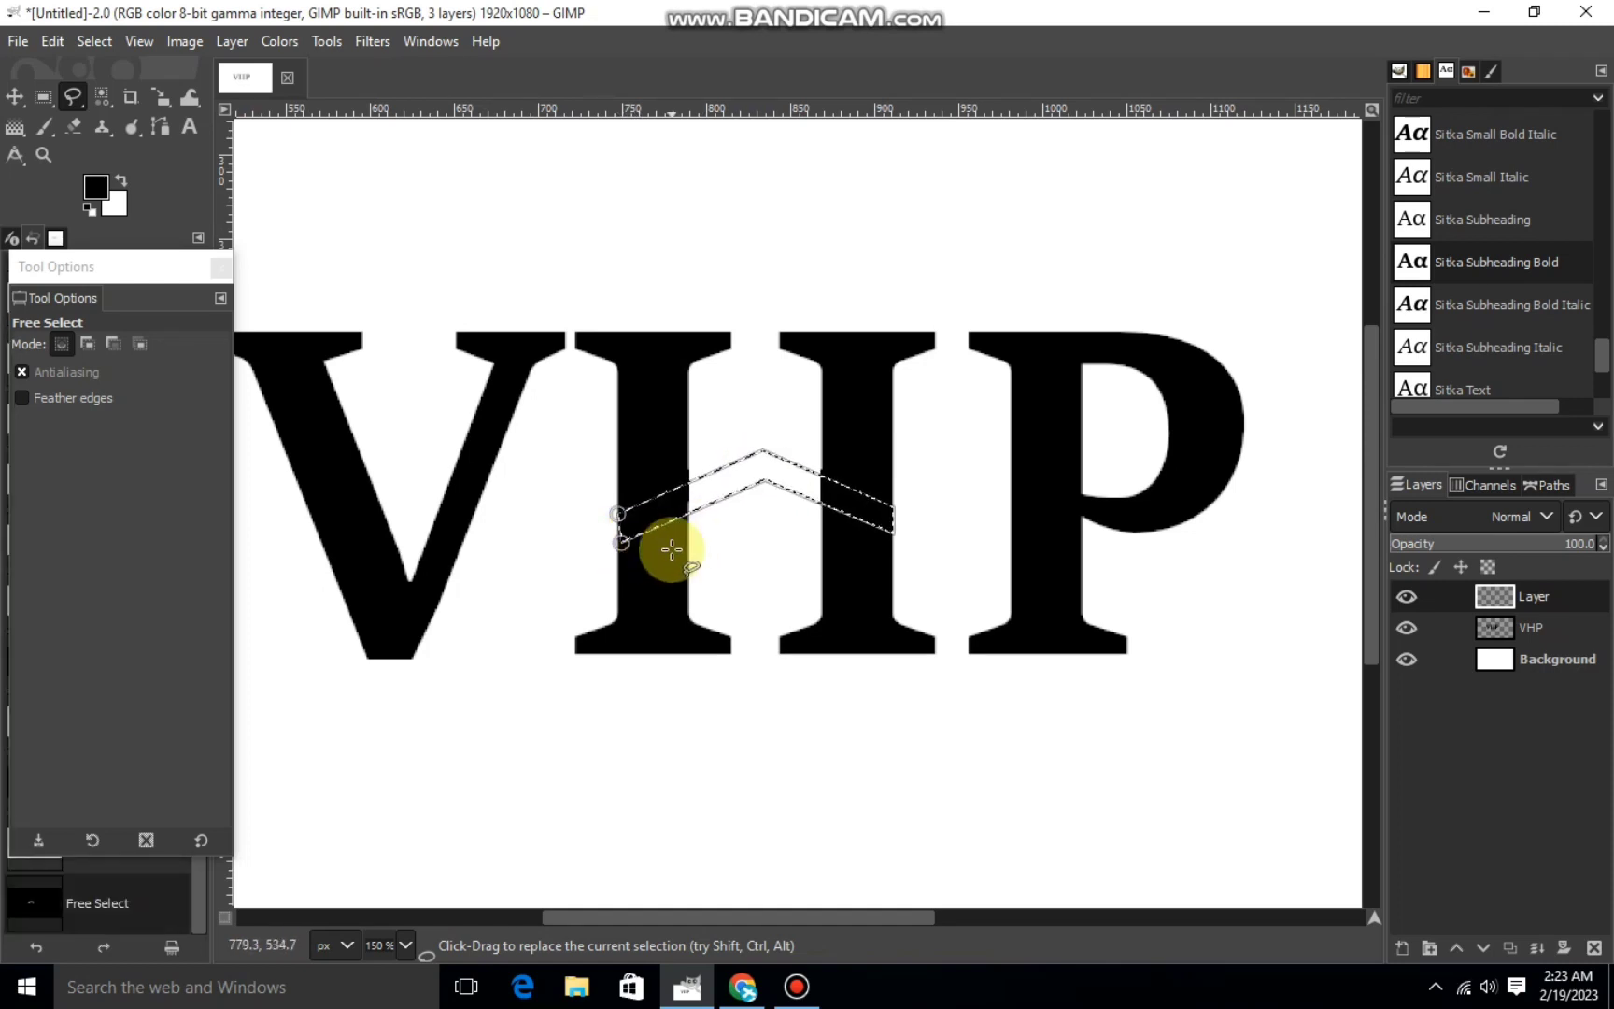
Fill the chevron roof with black and clear the selection.
right_click(754, 507)
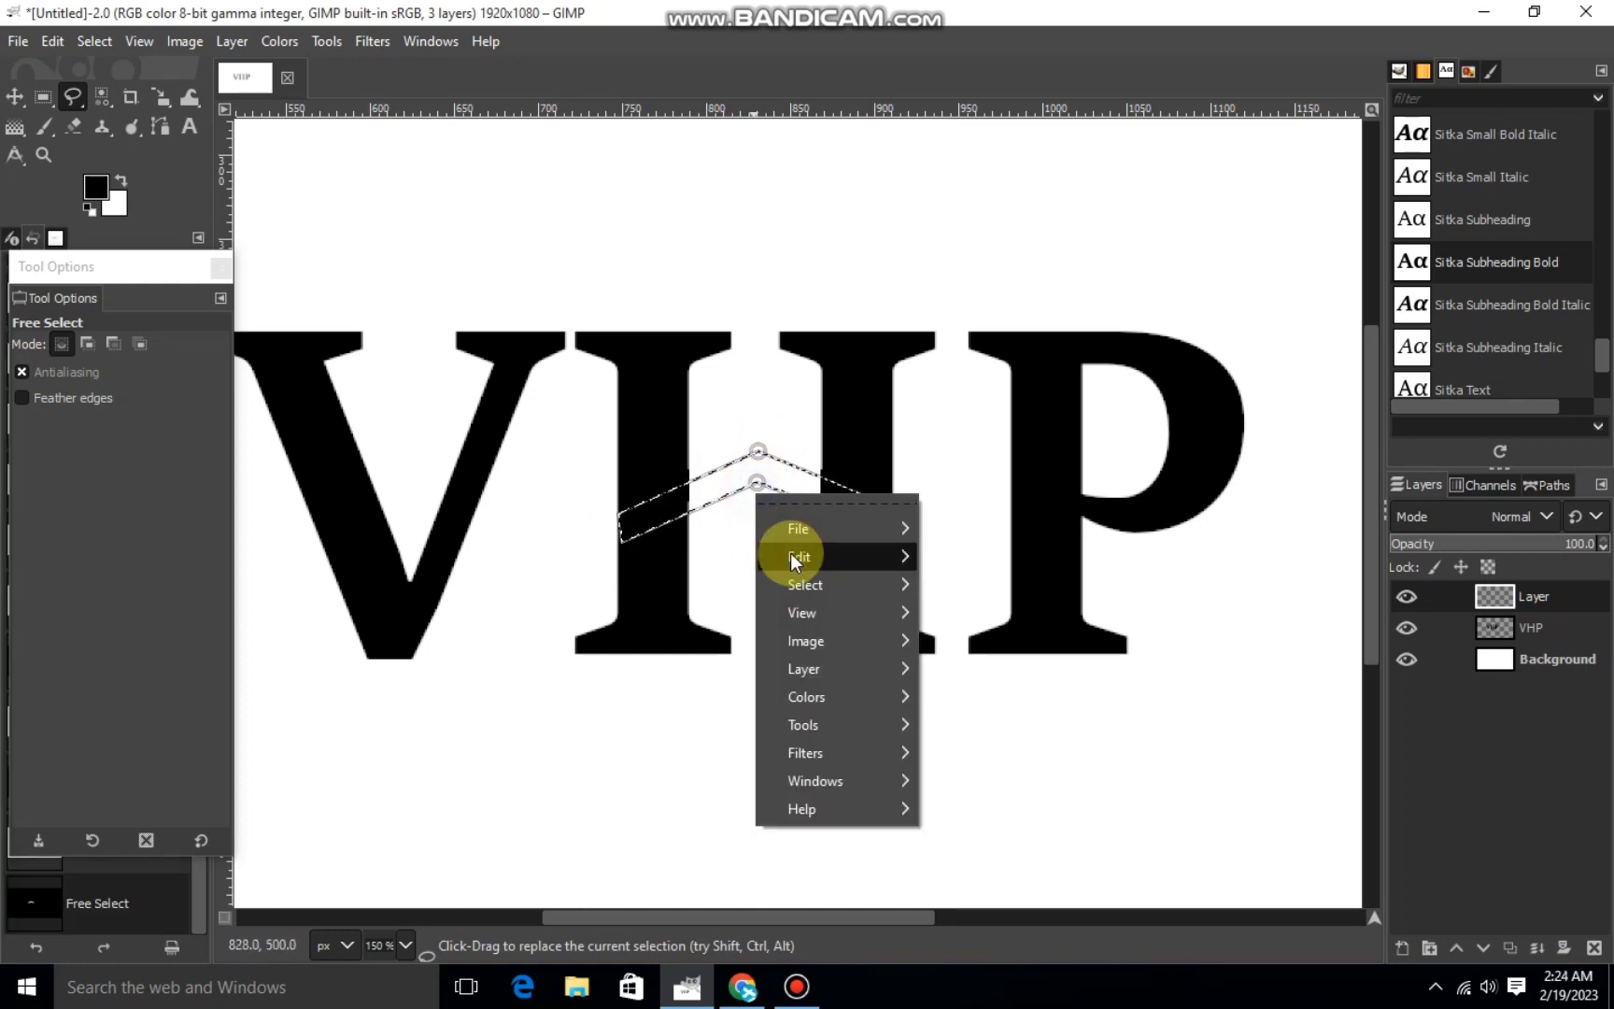
left_click(965, 661)
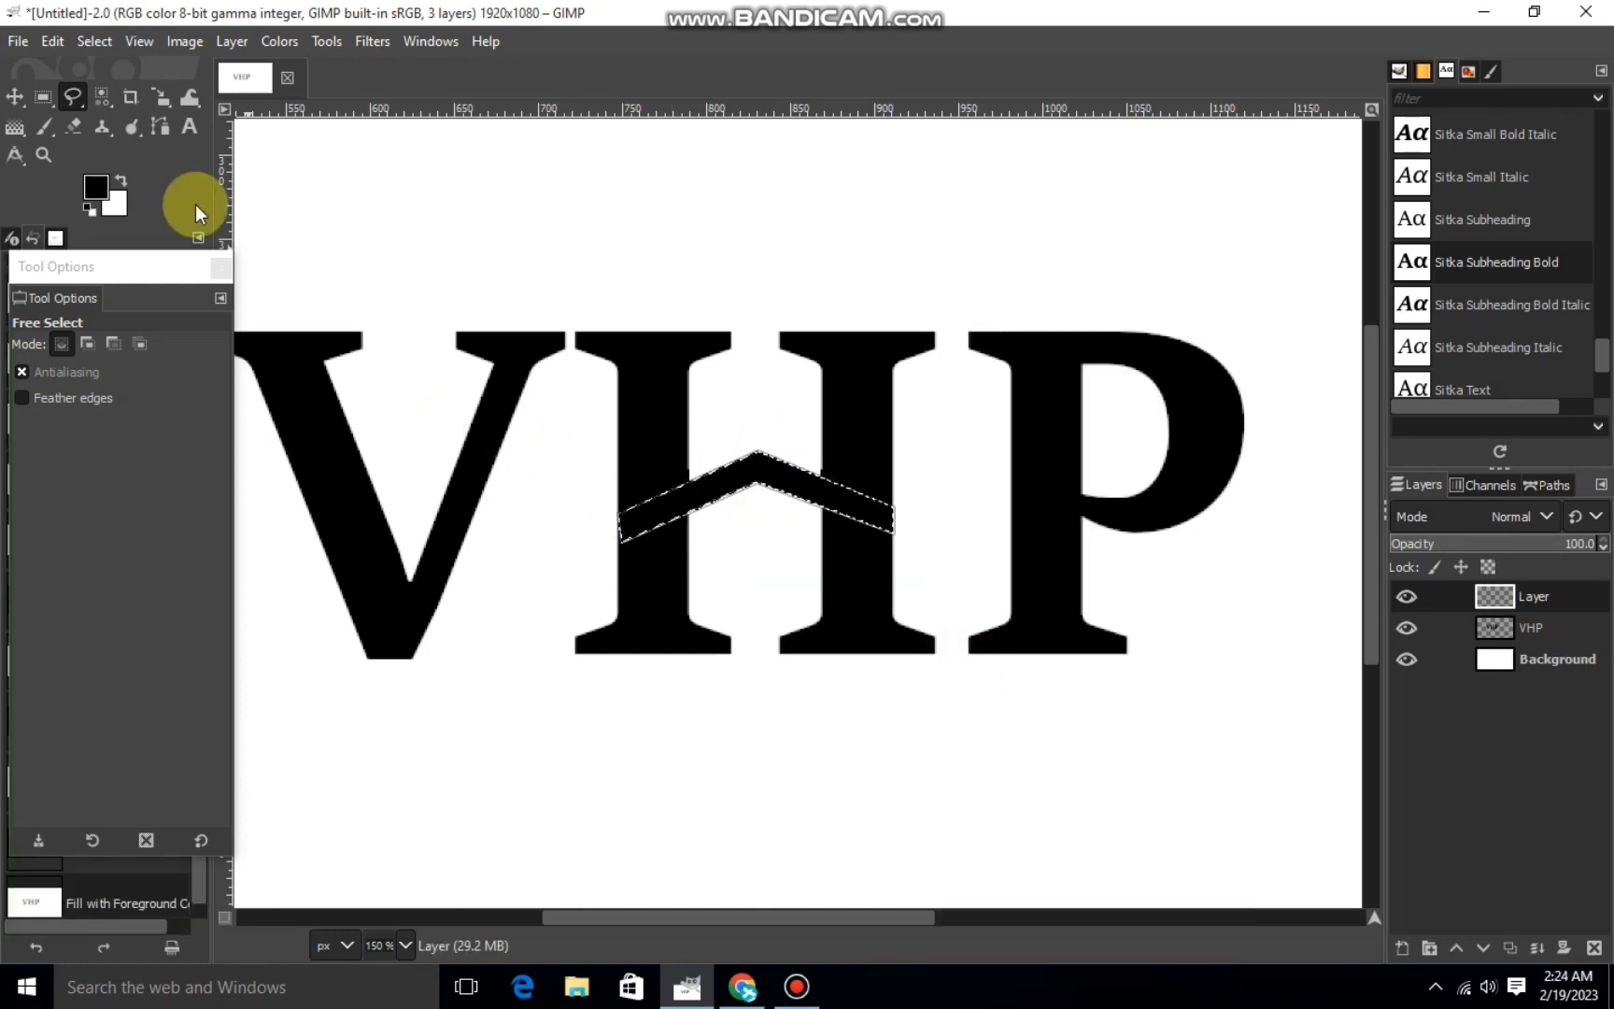
left_click(95, 41)
left_click(149, 104)
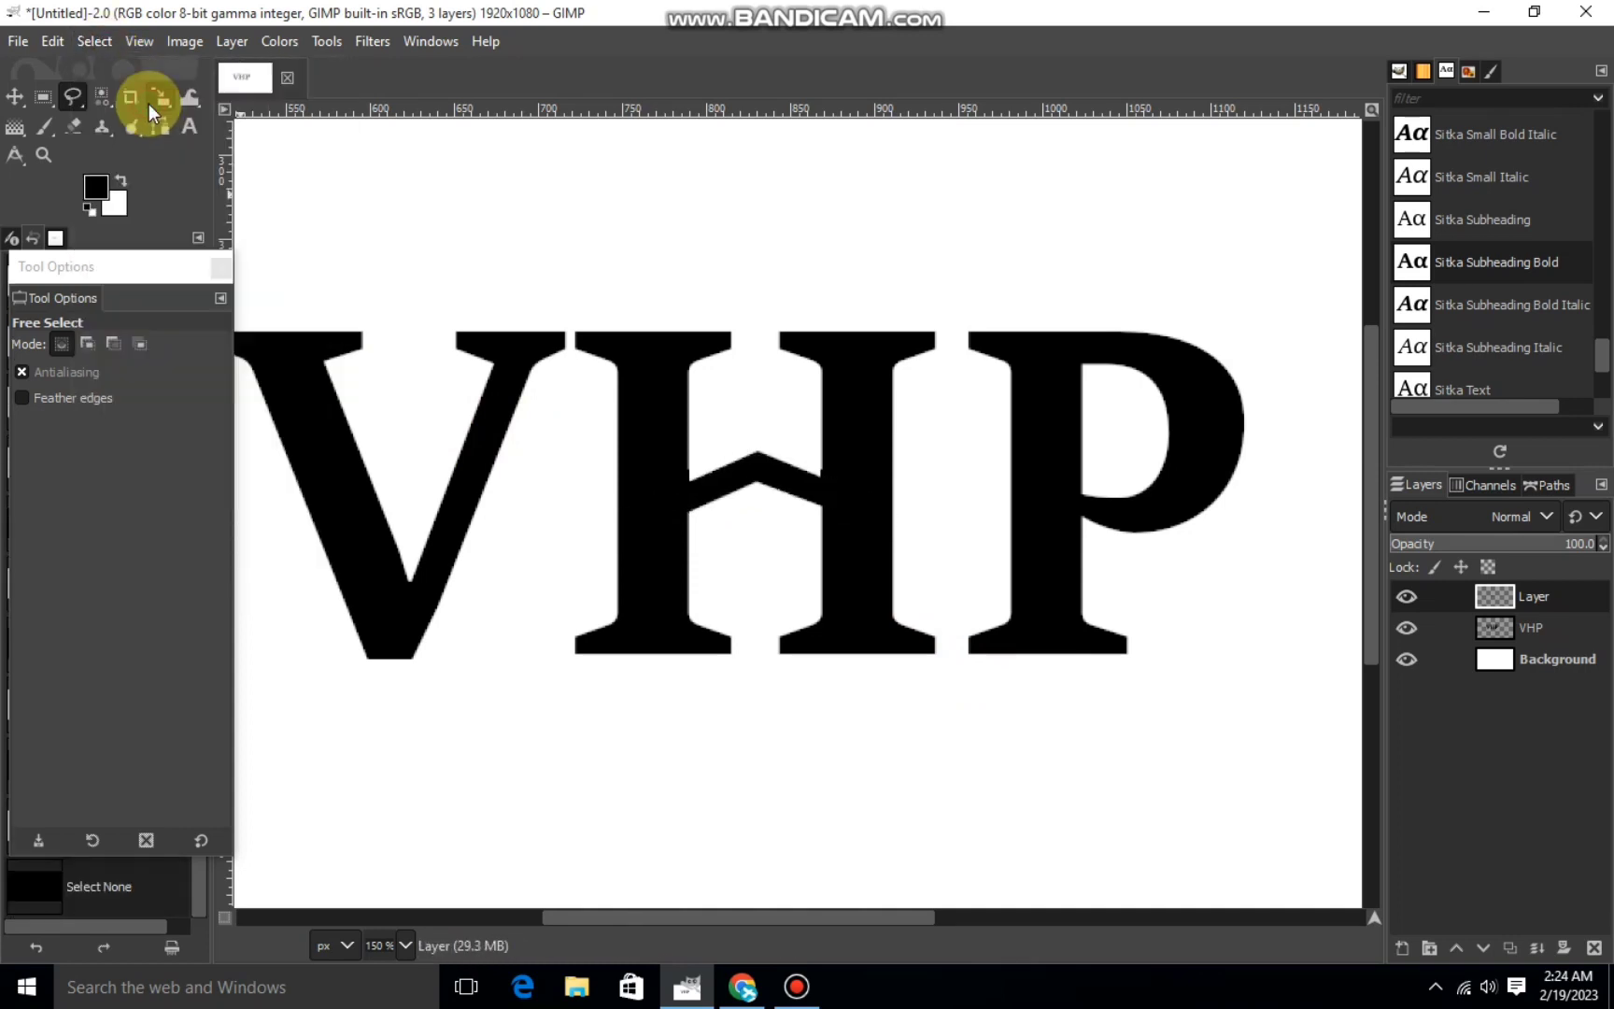
Set the VHP text layer to 60.5% opacity and zoom in on the roof.
left_click(1544, 640)
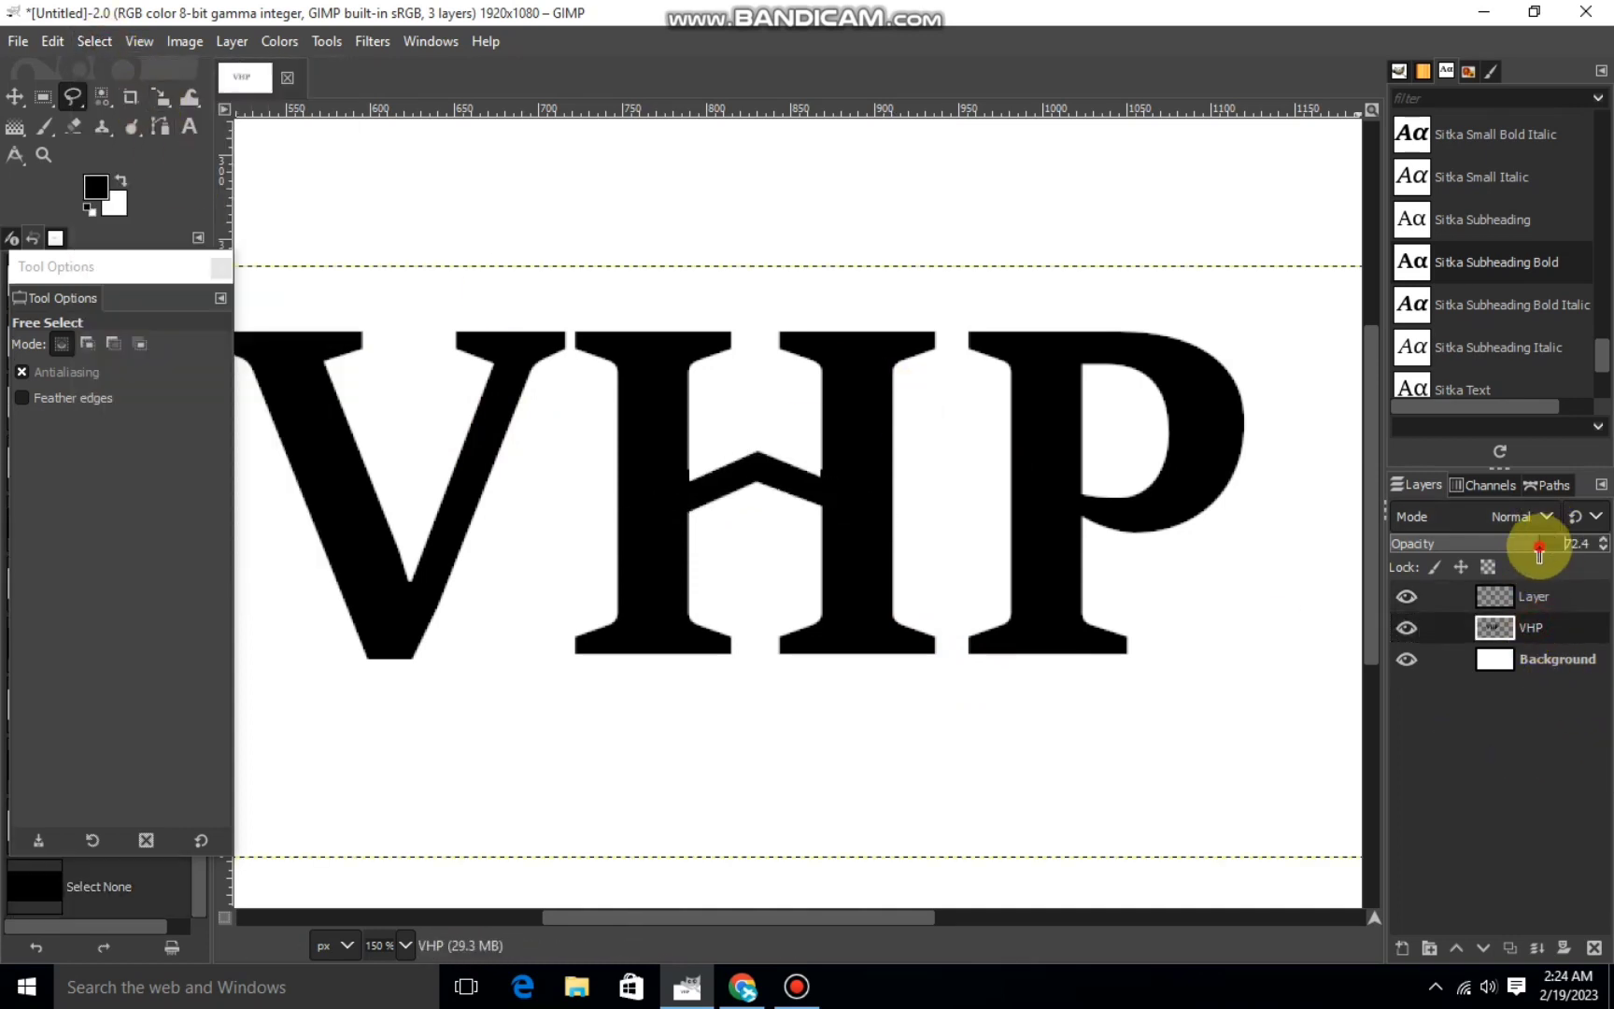
left_click_drag(1538, 543, 1514, 544)
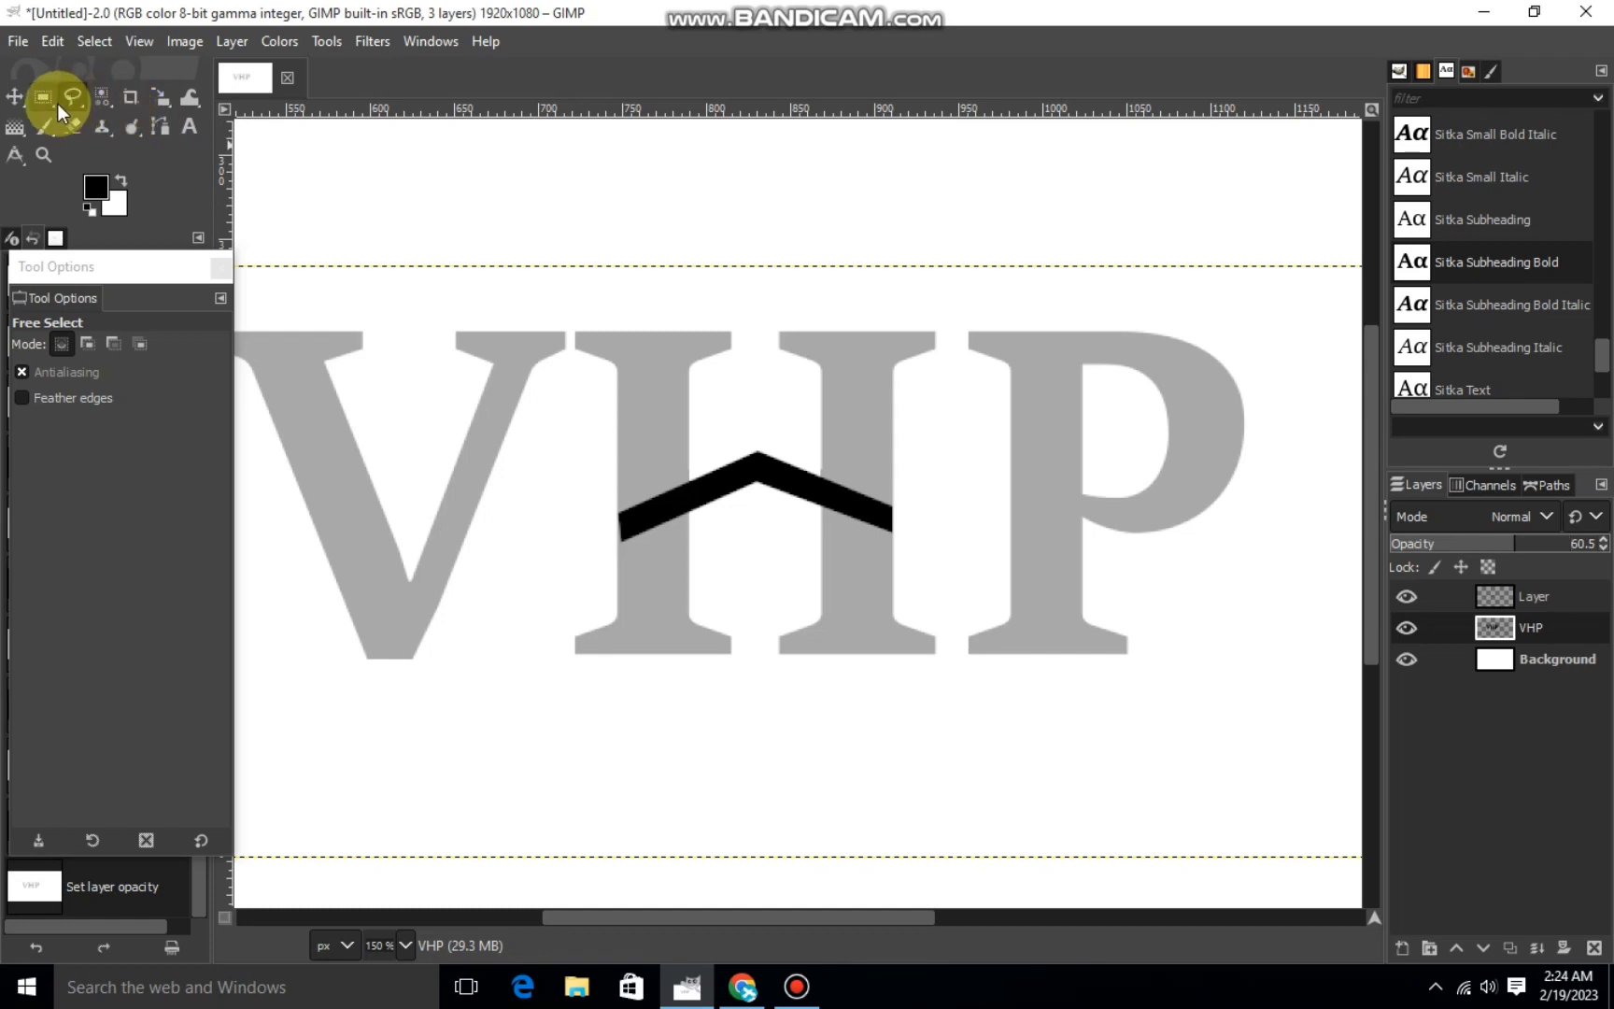
left_click(820, 436)
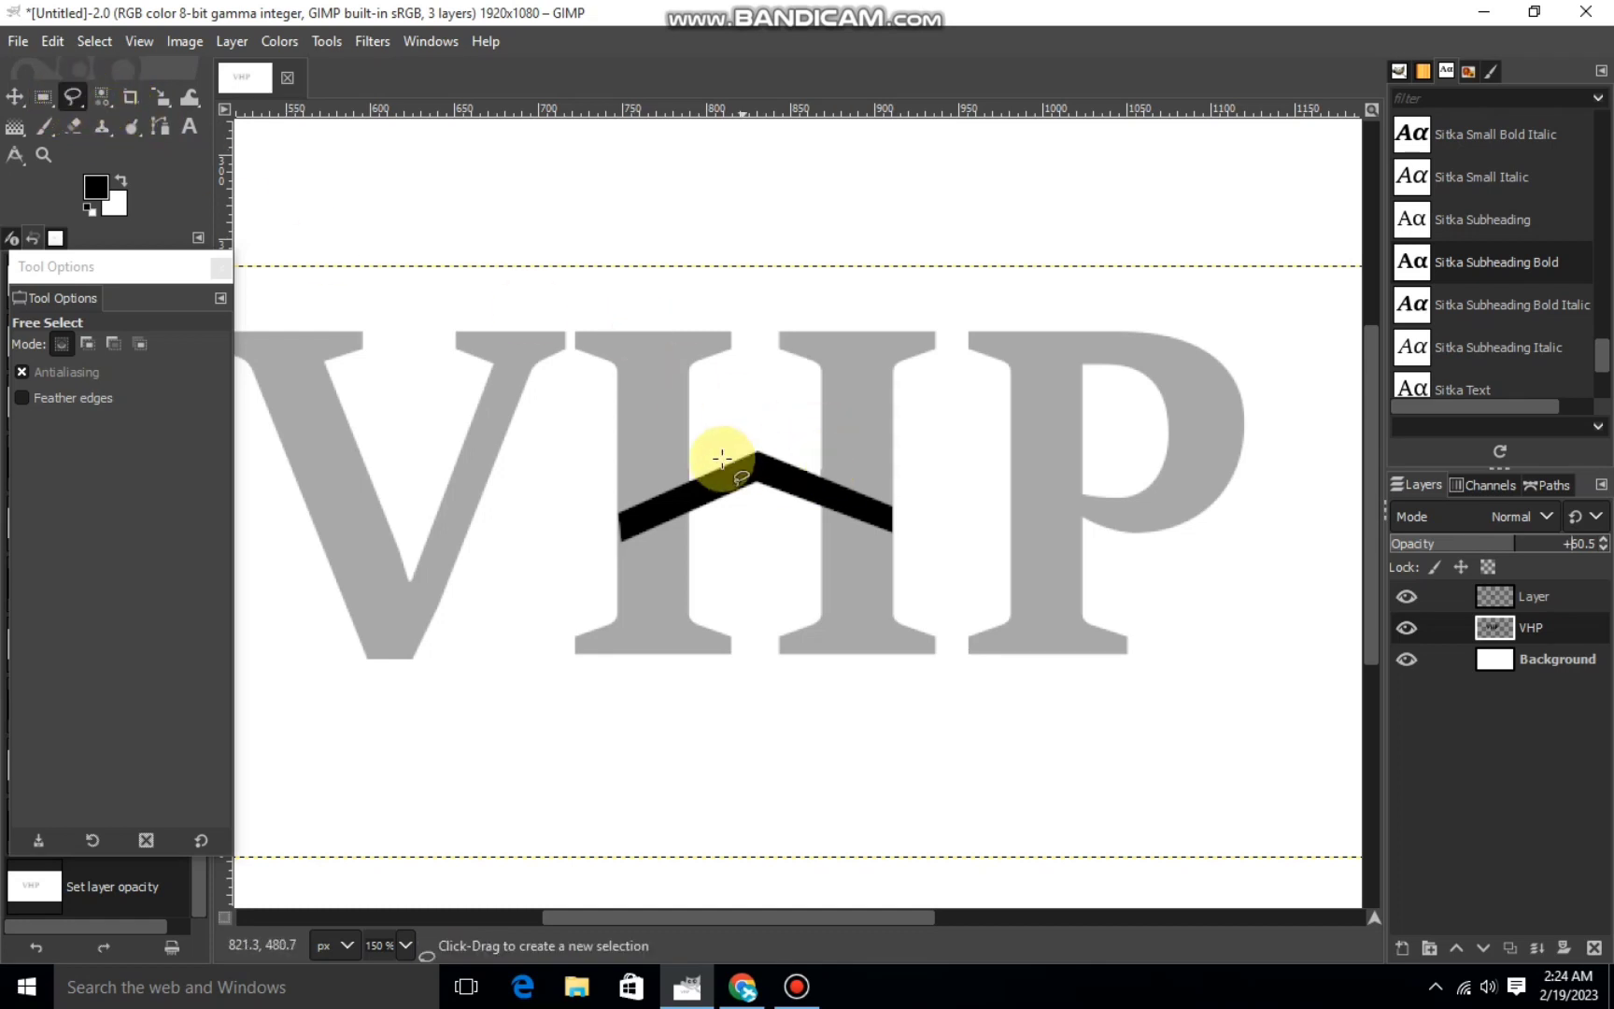
scroll(839, 458, "up", 1)
scroll(839, 449, "up", 2)
scroll(839, 425, "up", 1)
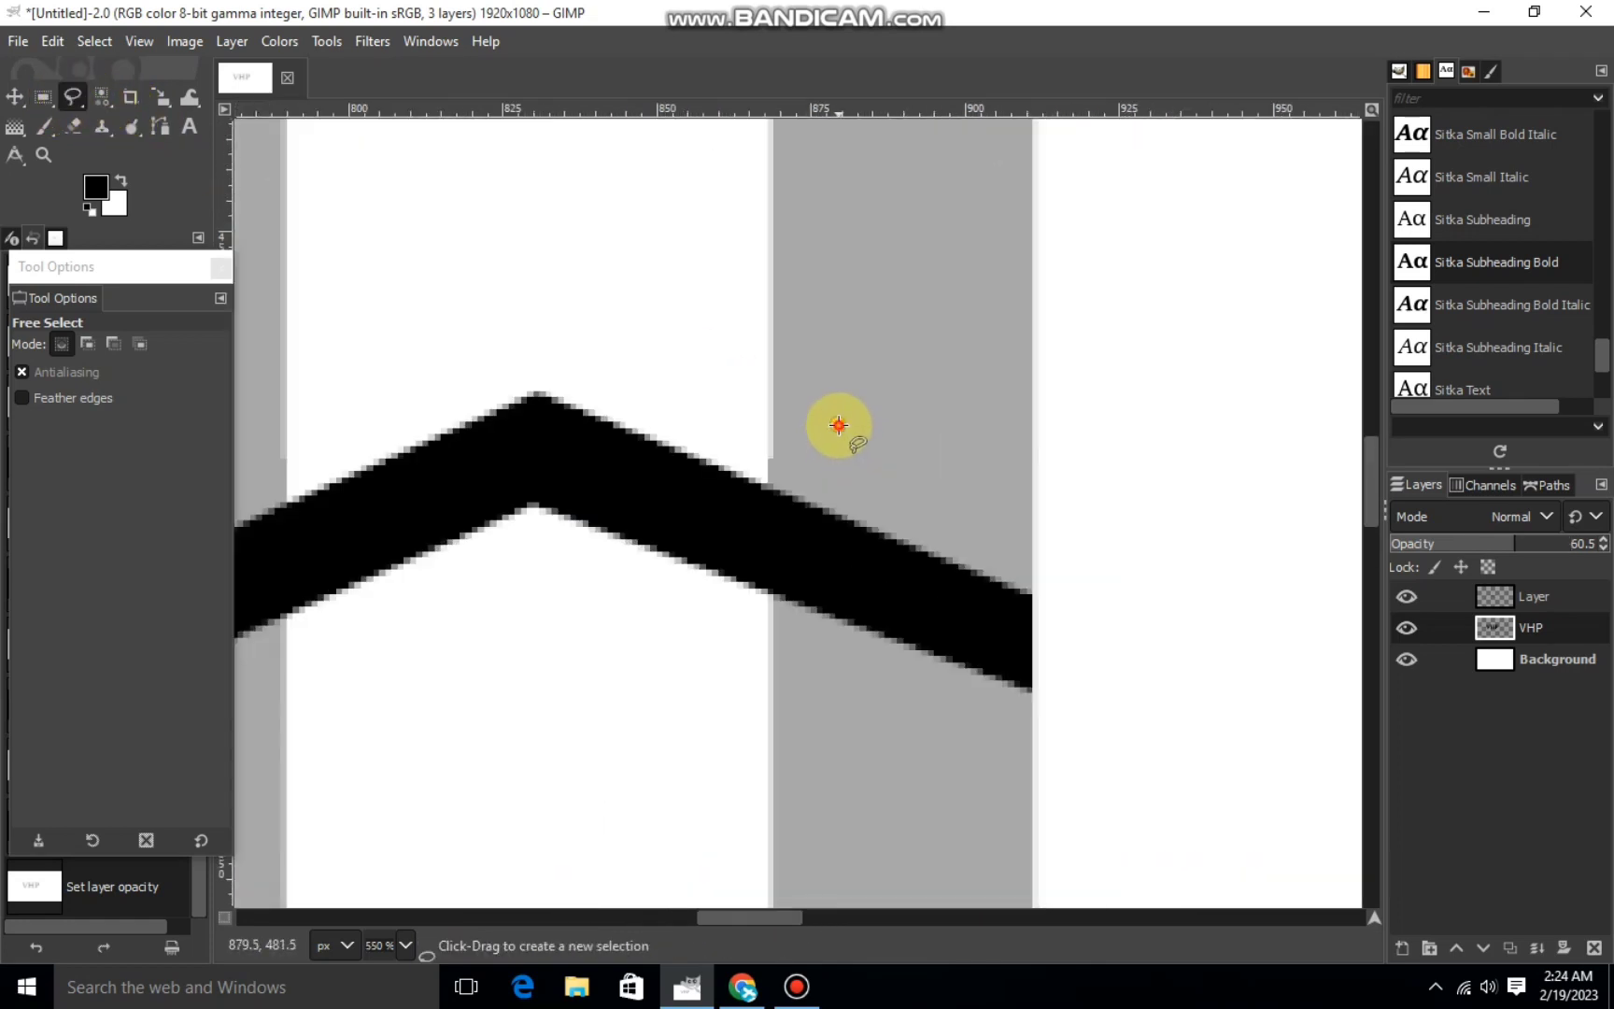
Cut a thin strip from the H along the roof's right slope, then deselect.
left_click(1054, 569)
left_click(1045, 602)
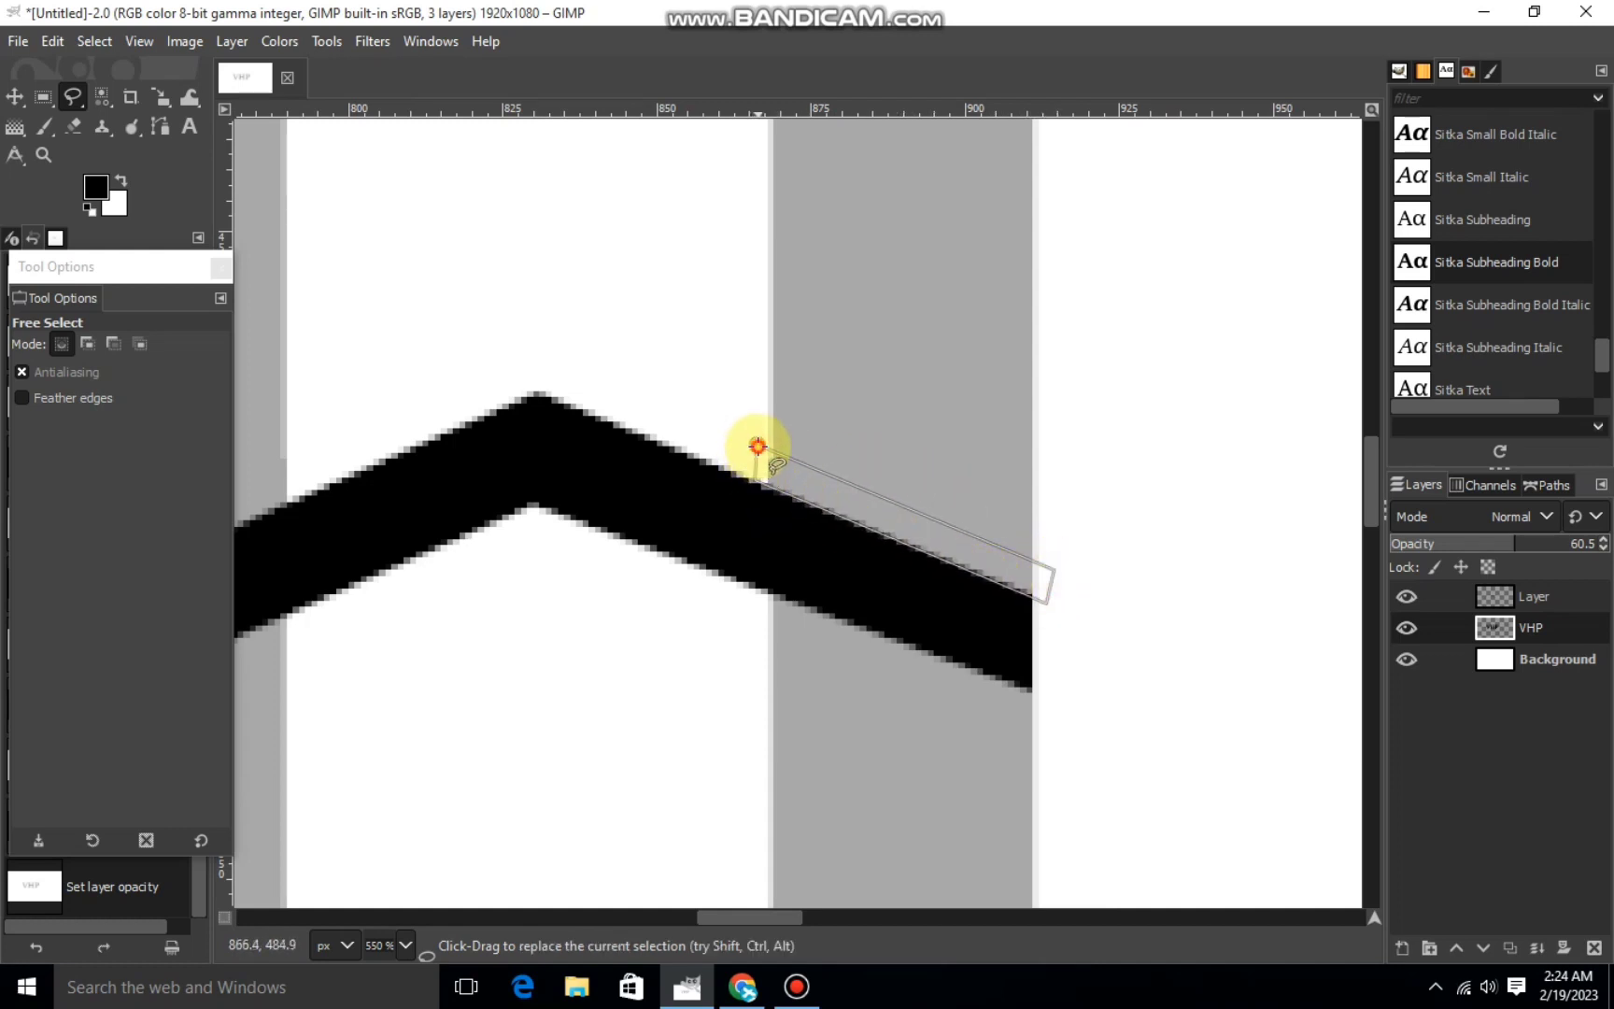
double_click(1041, 594)
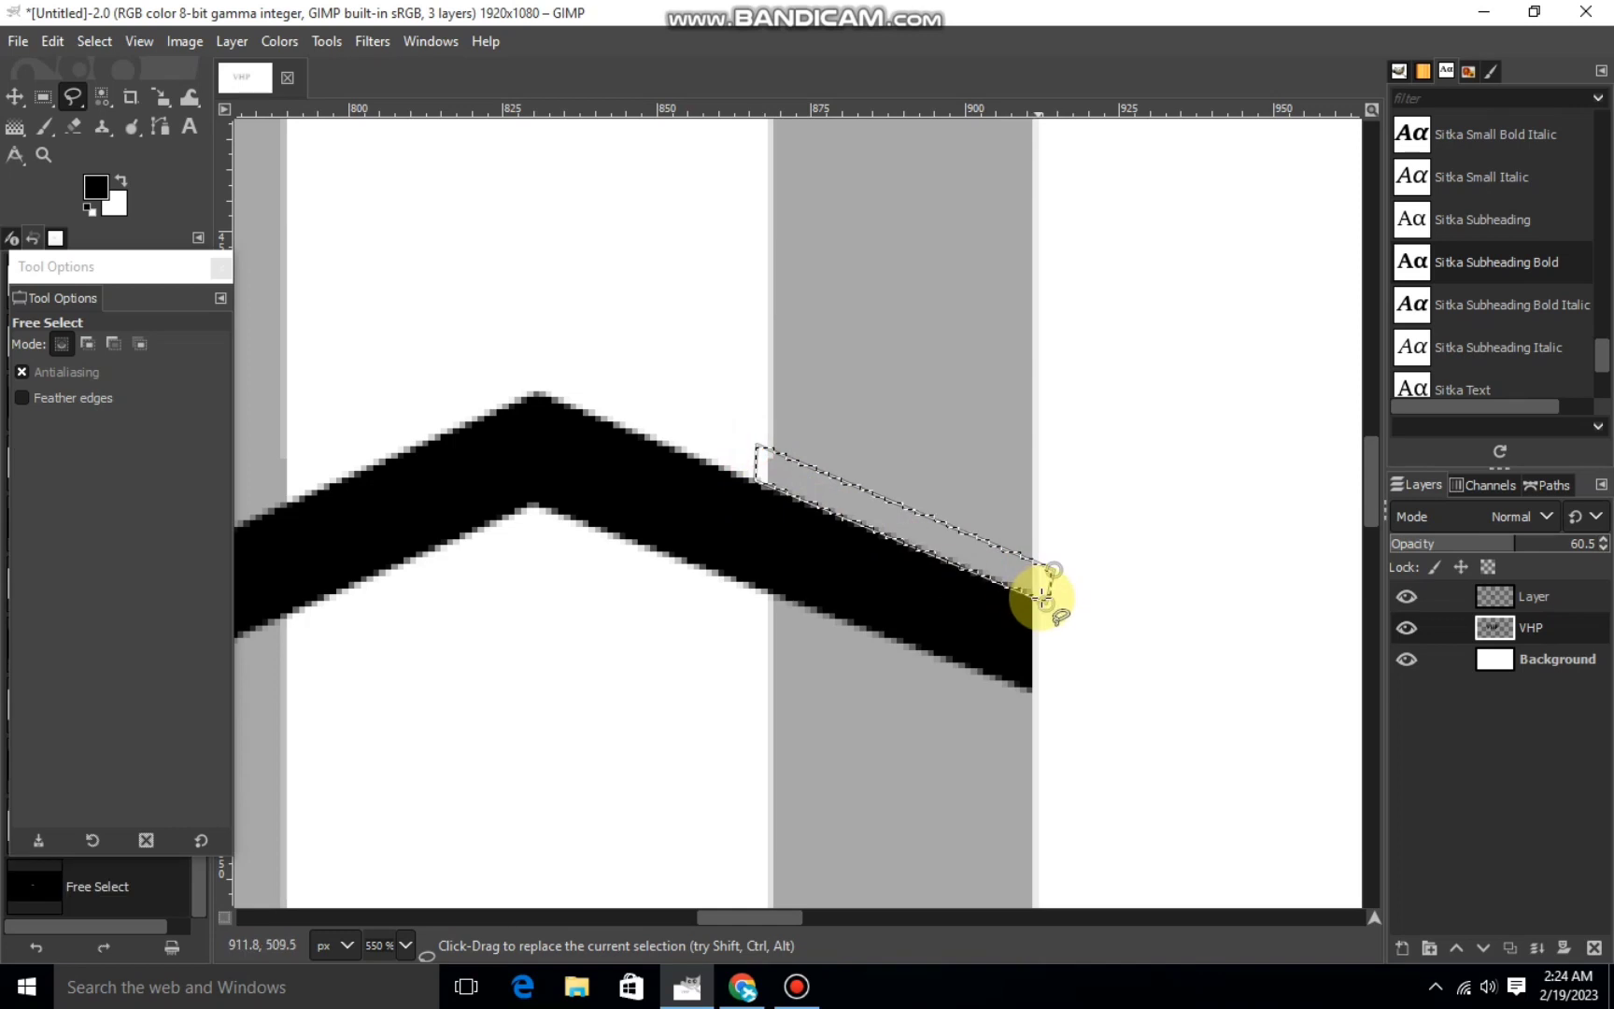
right_click(932, 540)
left_click(1146, 366)
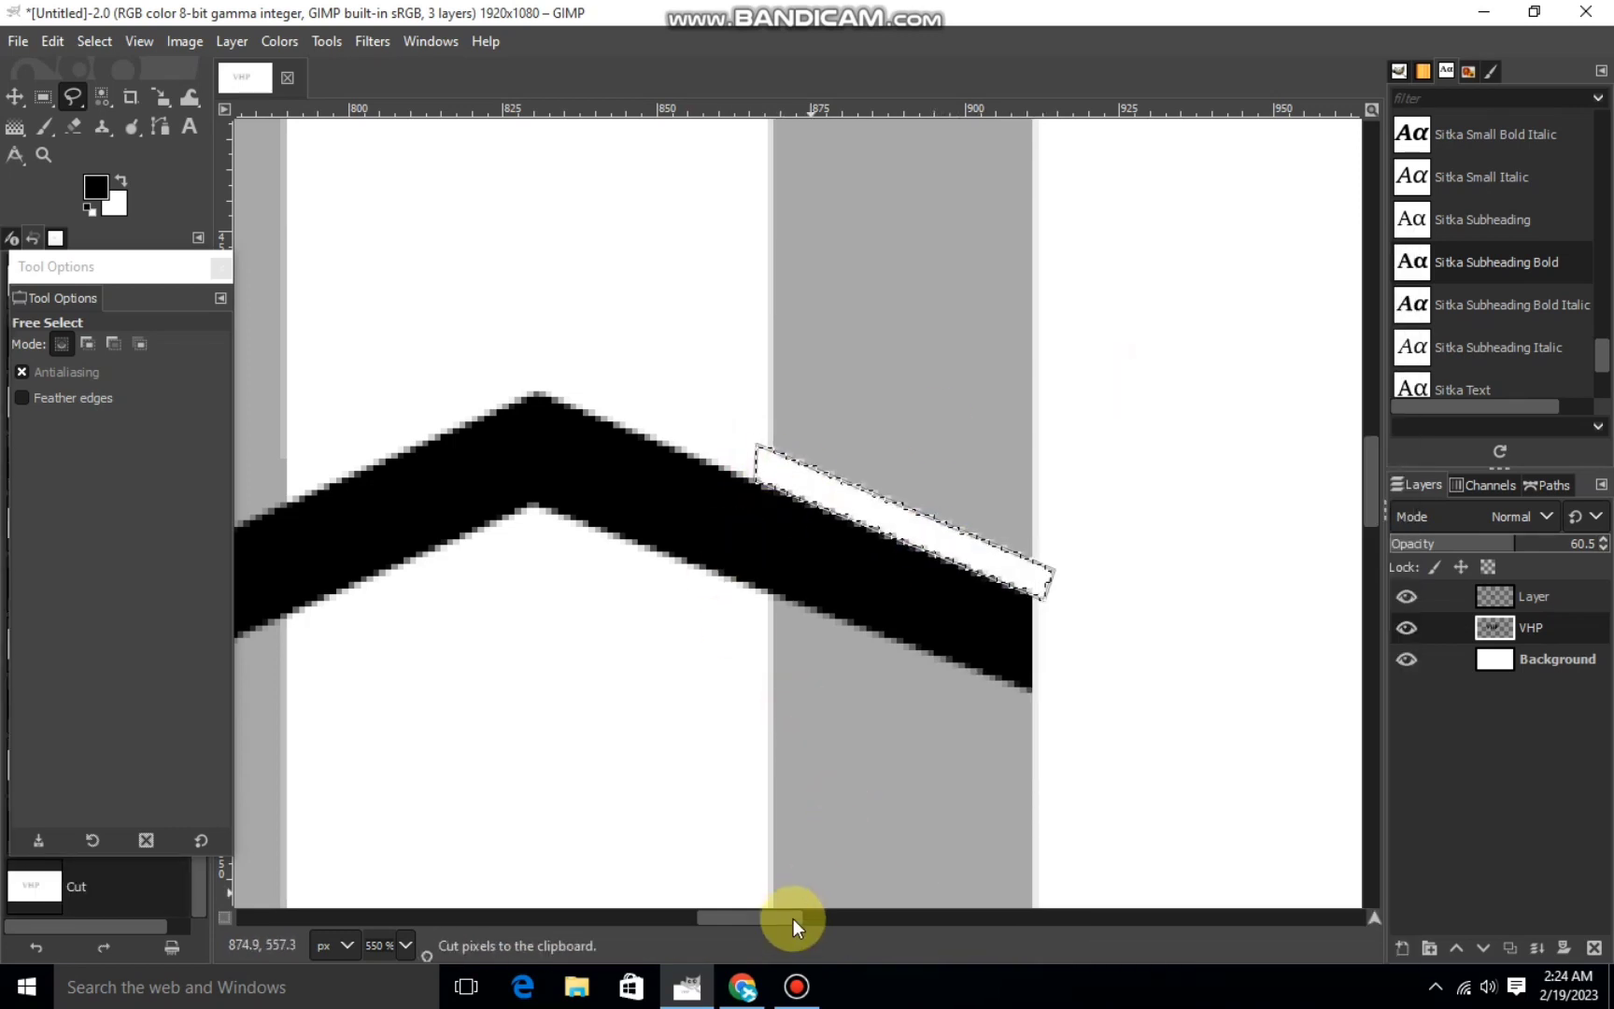
left_click_drag(793, 918, 732, 918)
left_click(94, 41)
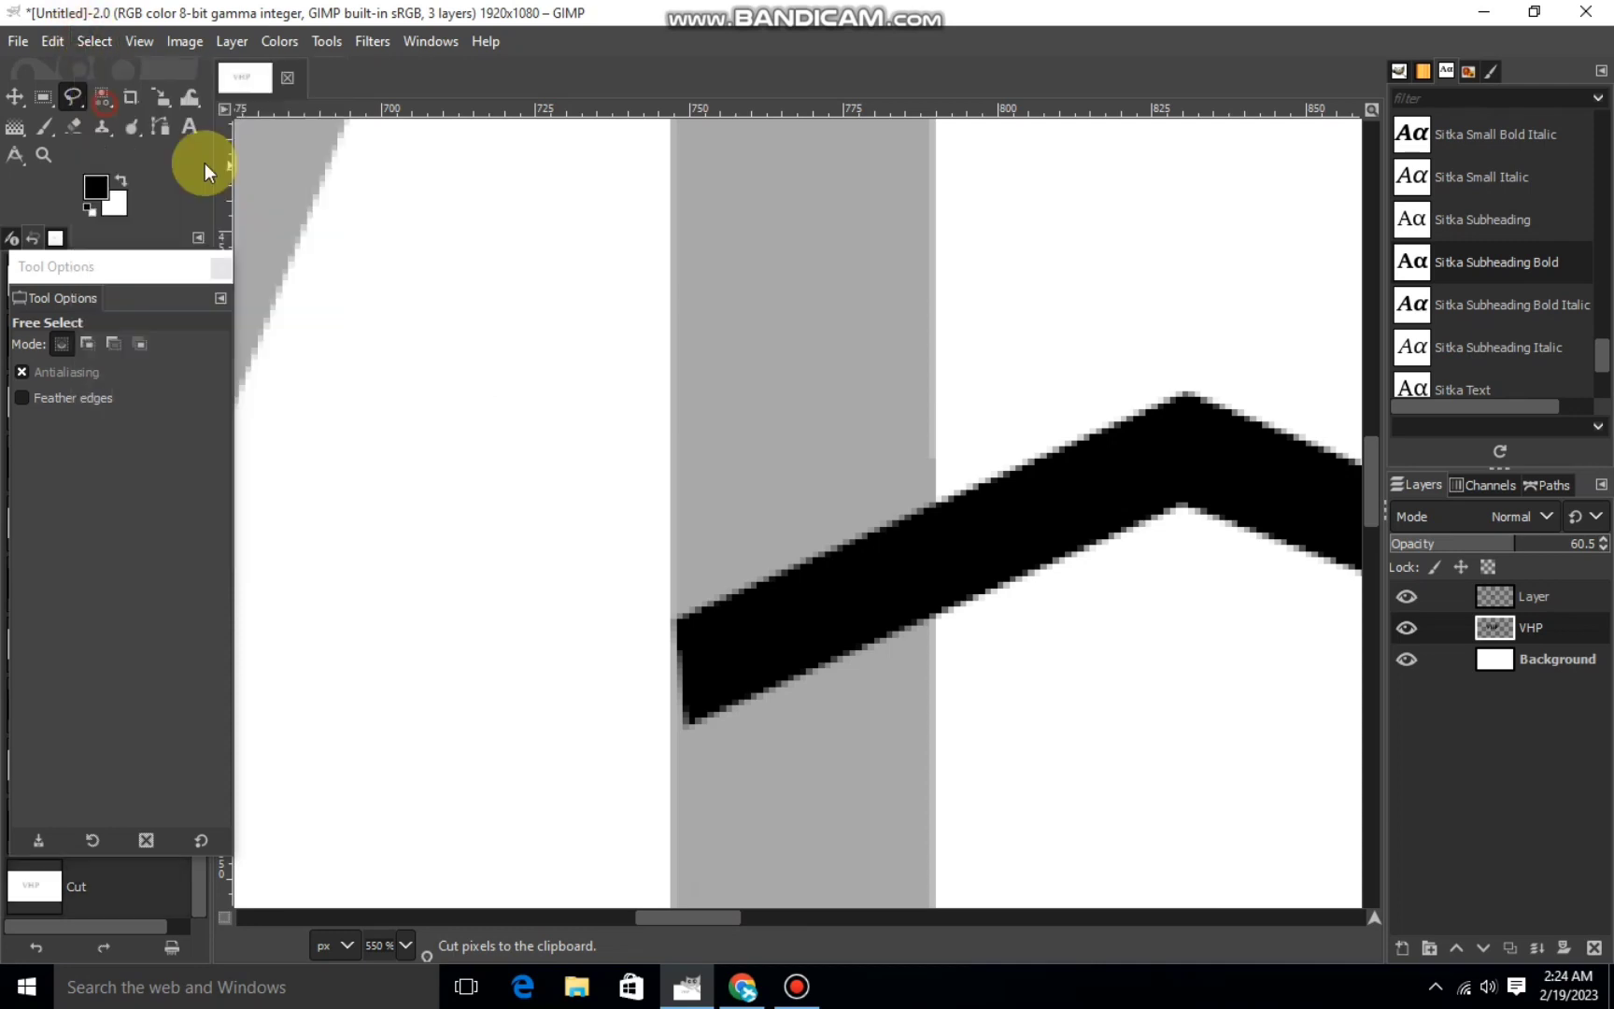
key("shift+ctrl+a")
Cut a thin strip beneath the roof's left slope, deselect, and zoom out.
left_click(953, 611)
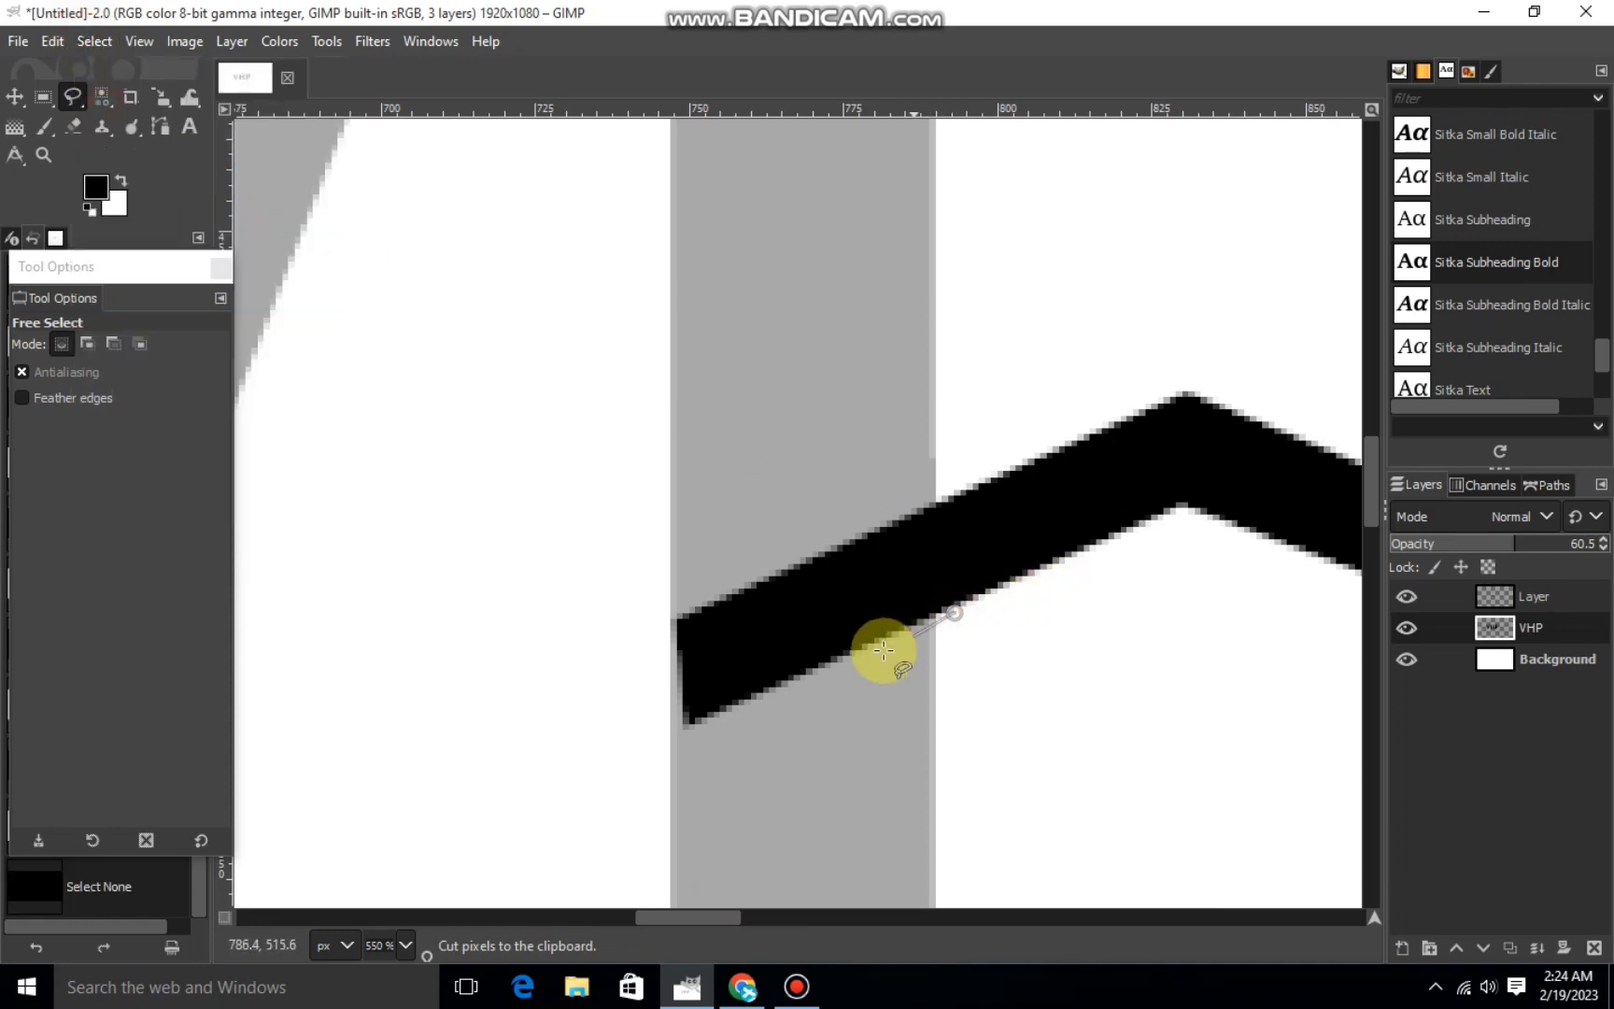
left_click(636, 780)
left_click(953, 613)
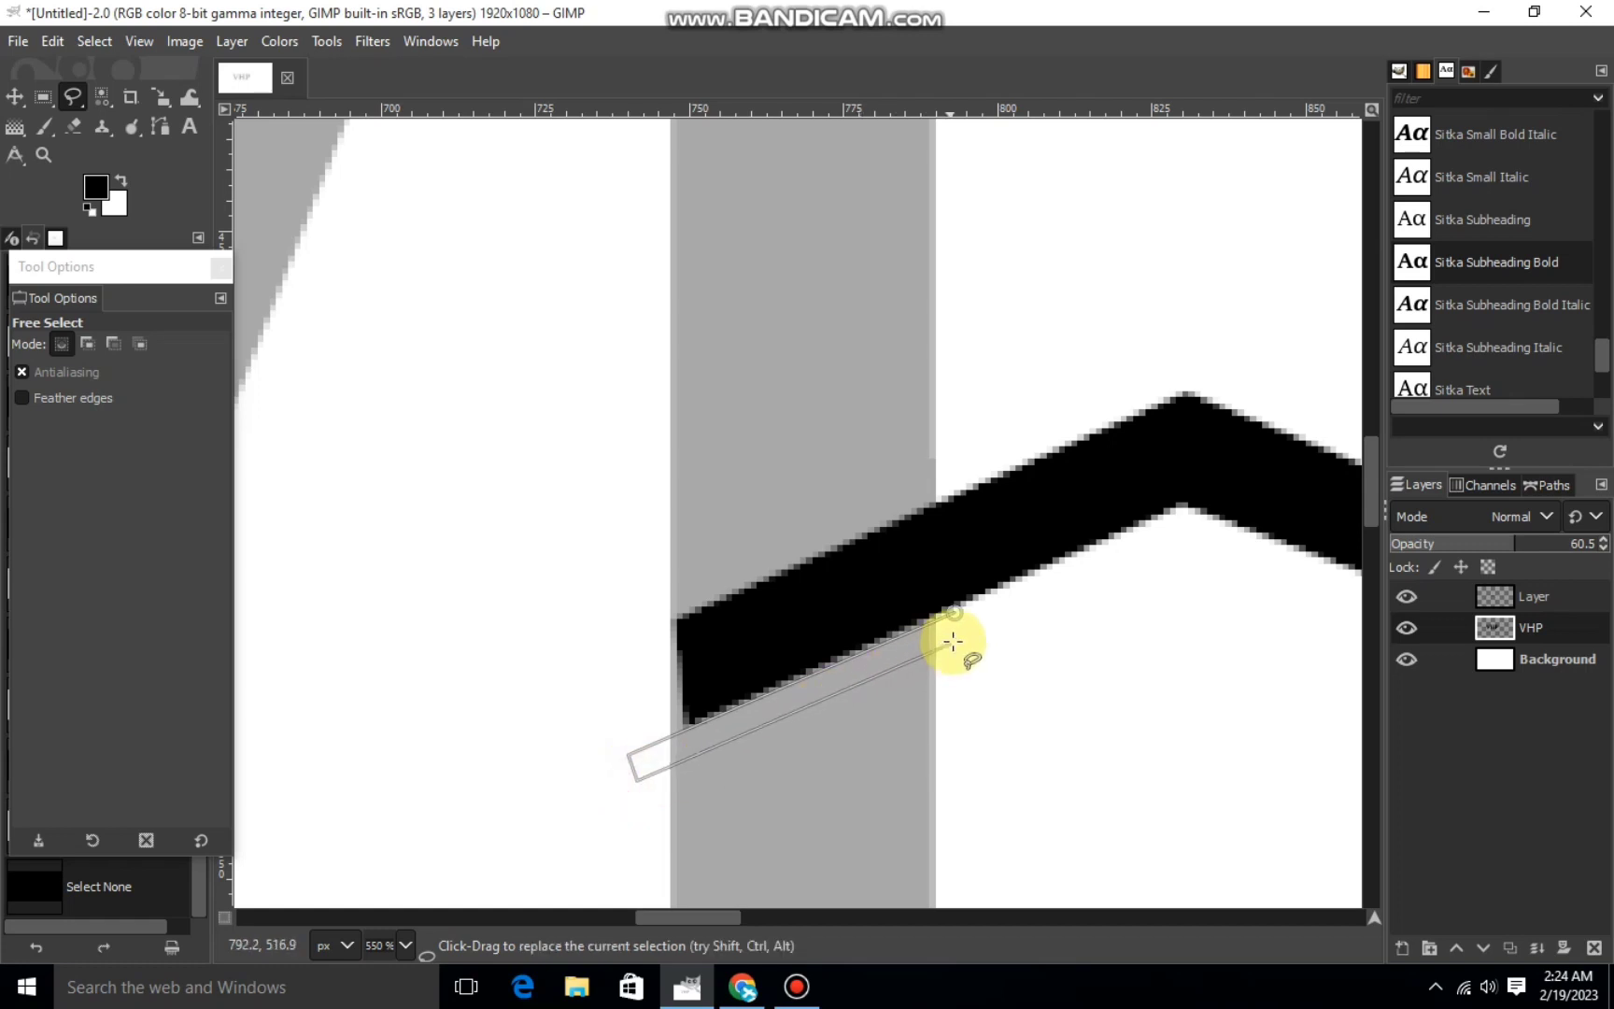
left_click(954, 612)
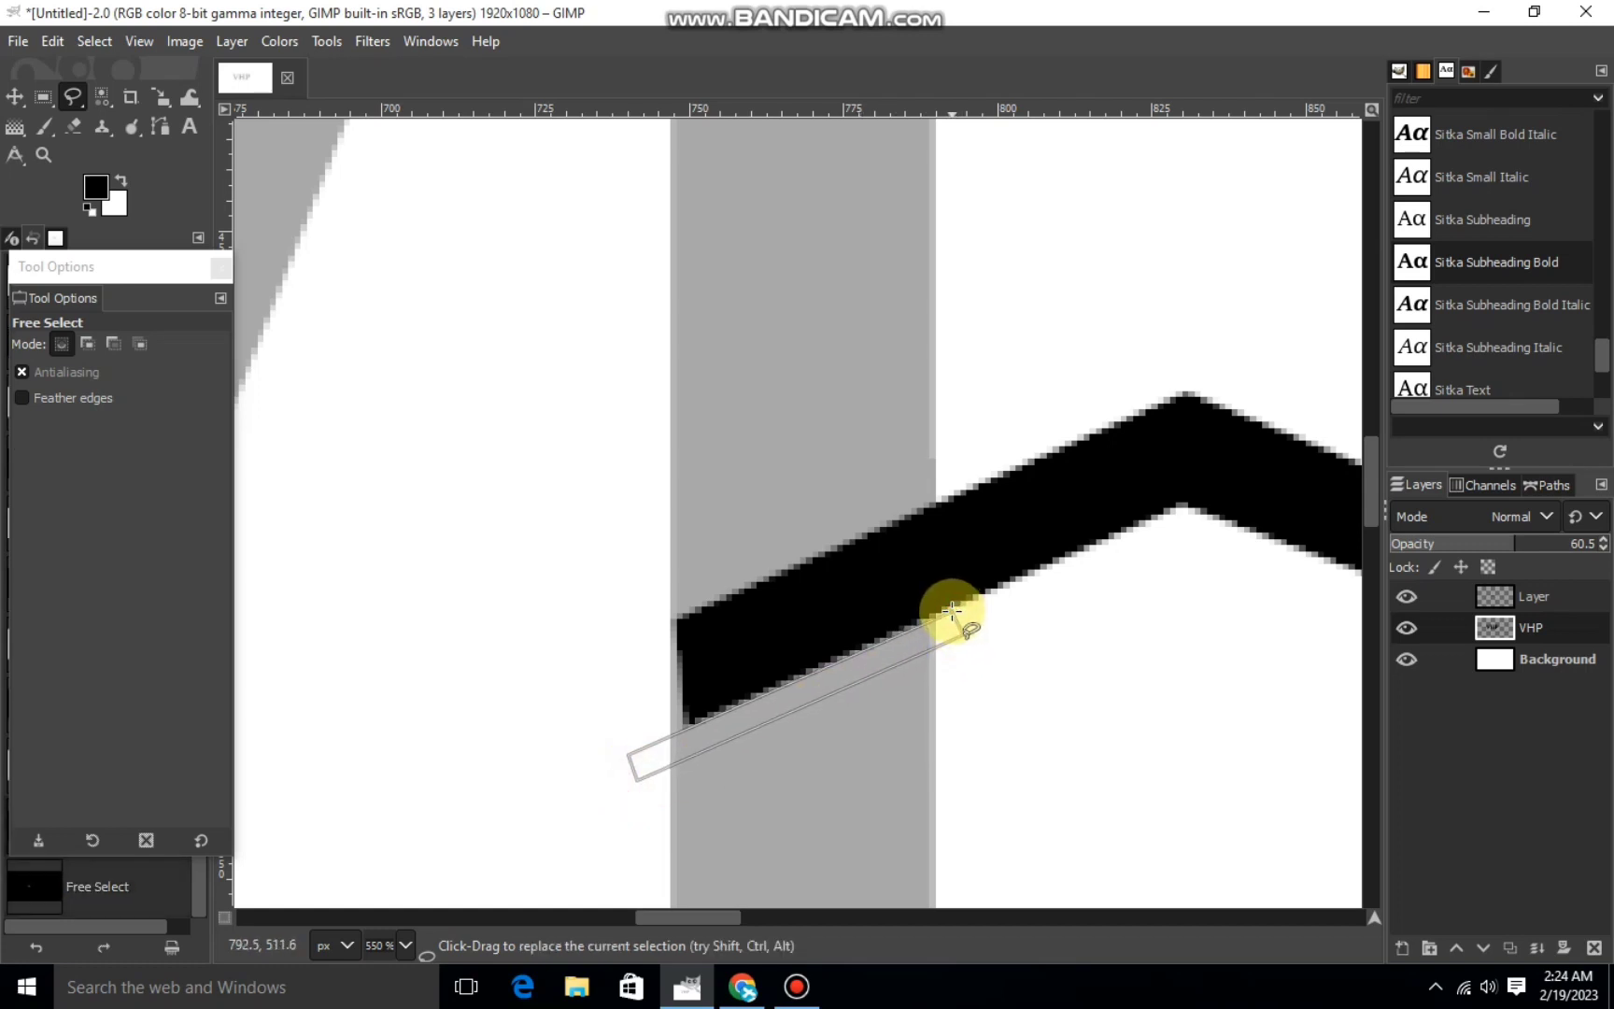
mouse_move(955, 605)
left_mouse_down()
mouse_move(628, 749)
mouse_move(648, 780)
left_mouse_up()
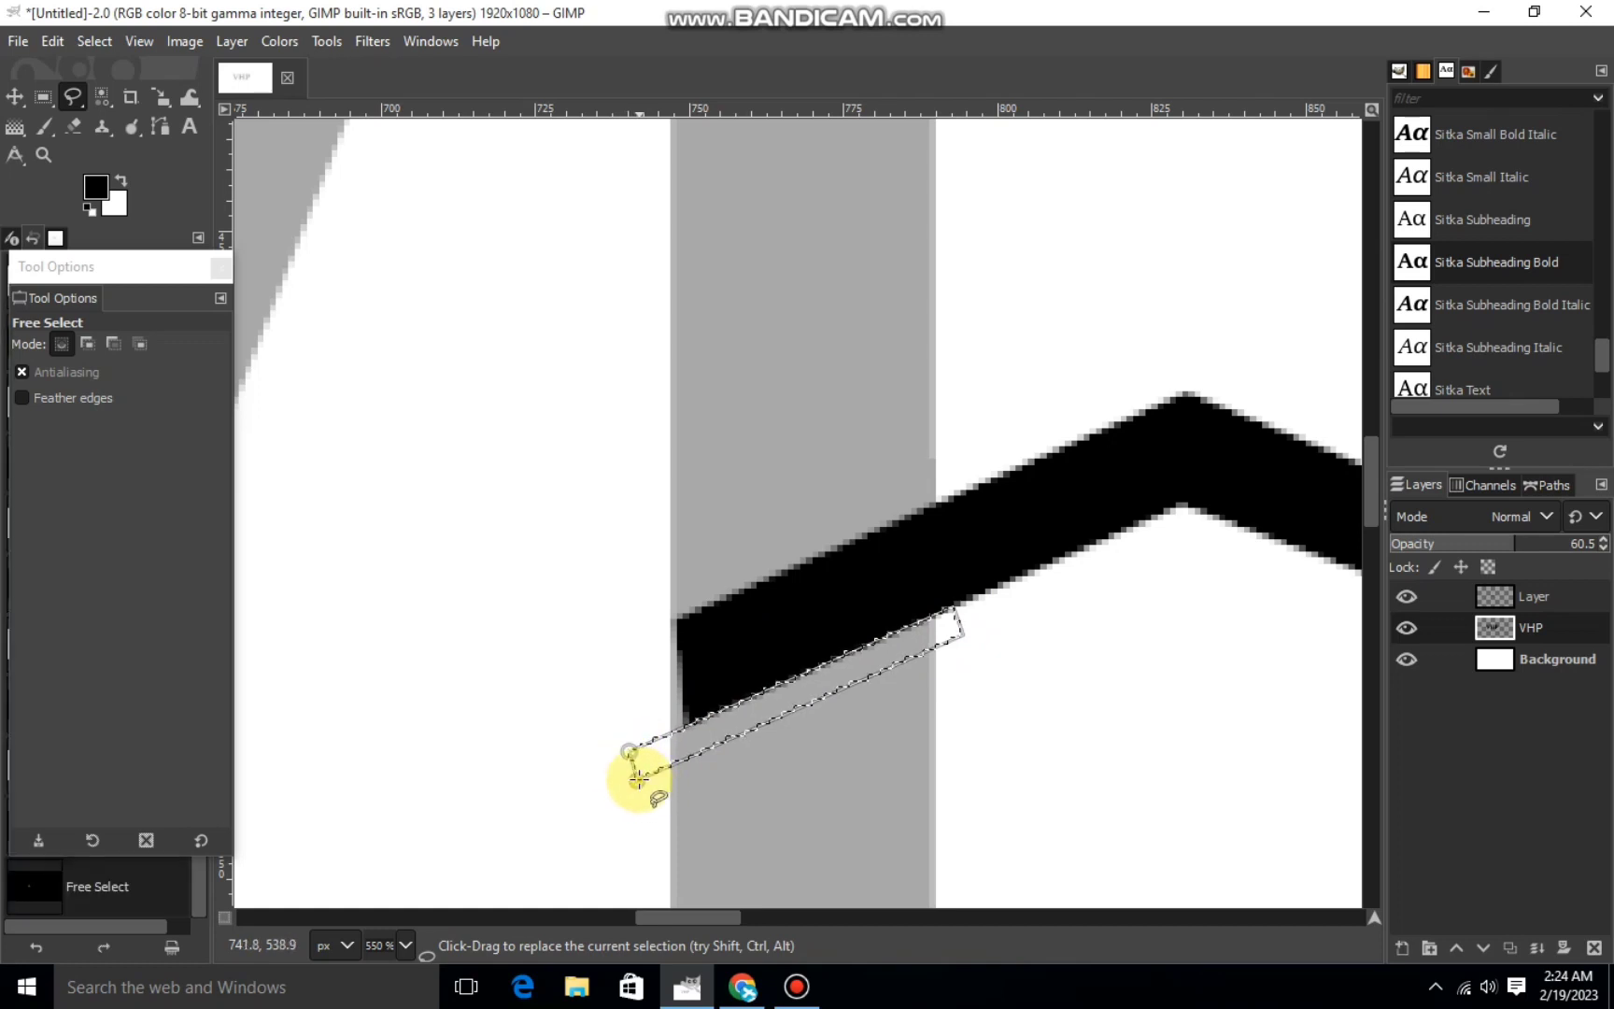
left_click(638, 777)
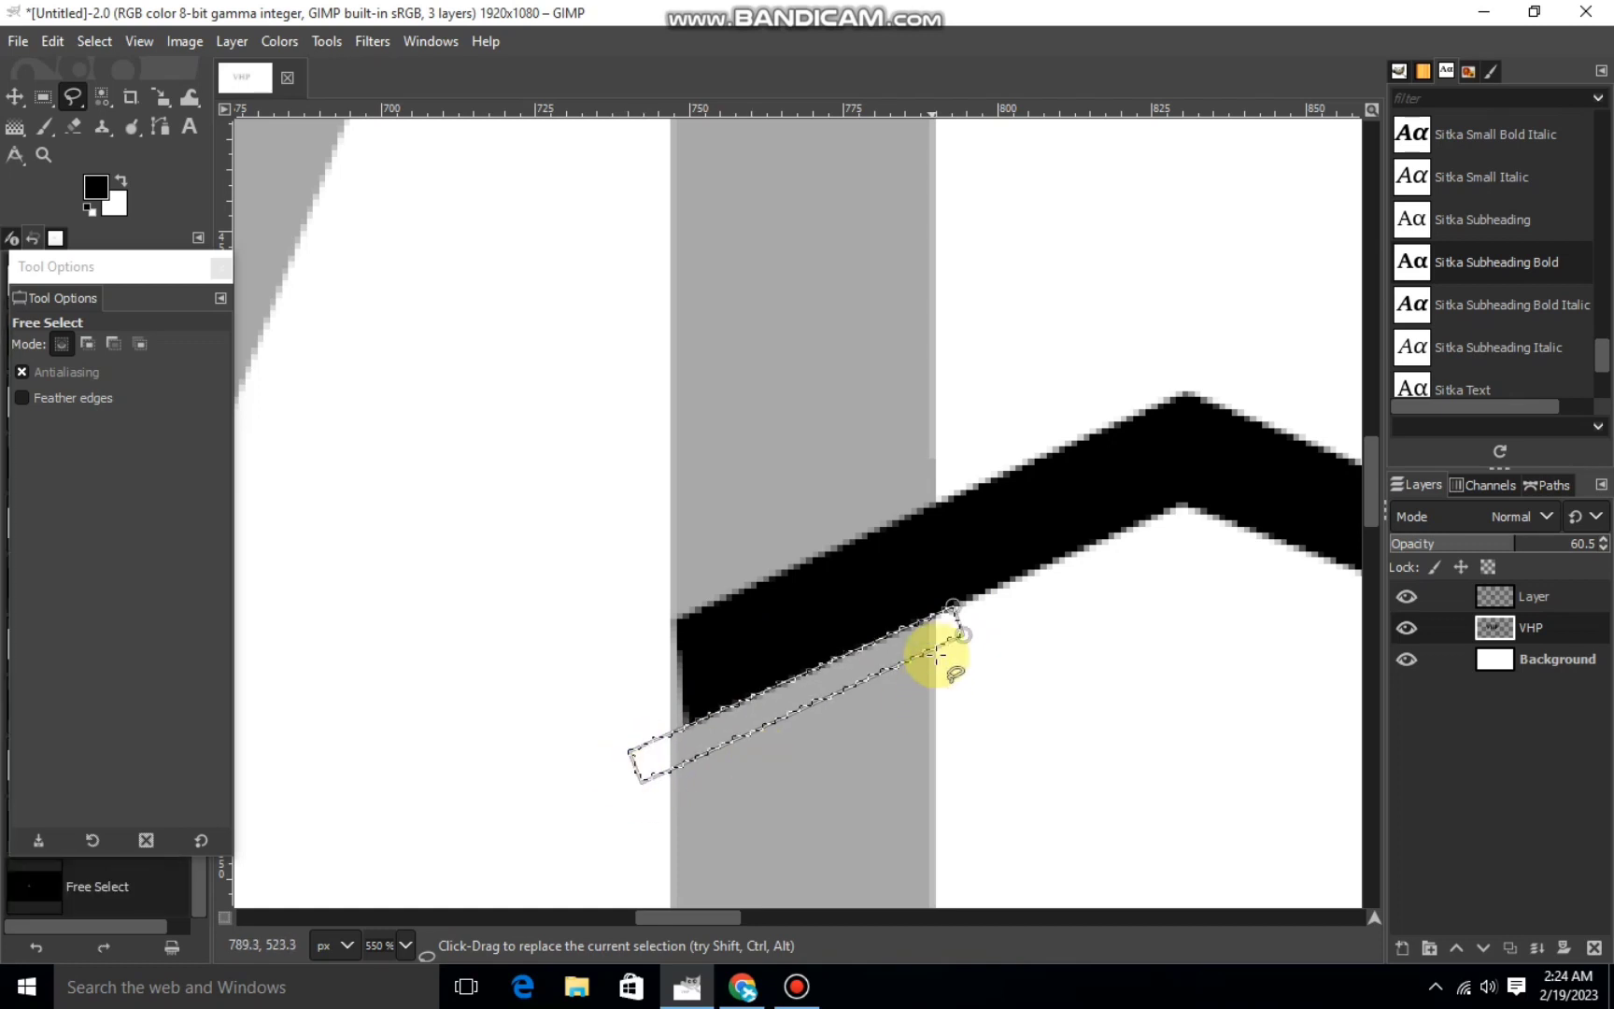
left_click_drag(961, 638, 965, 636)
right_click(893, 676)
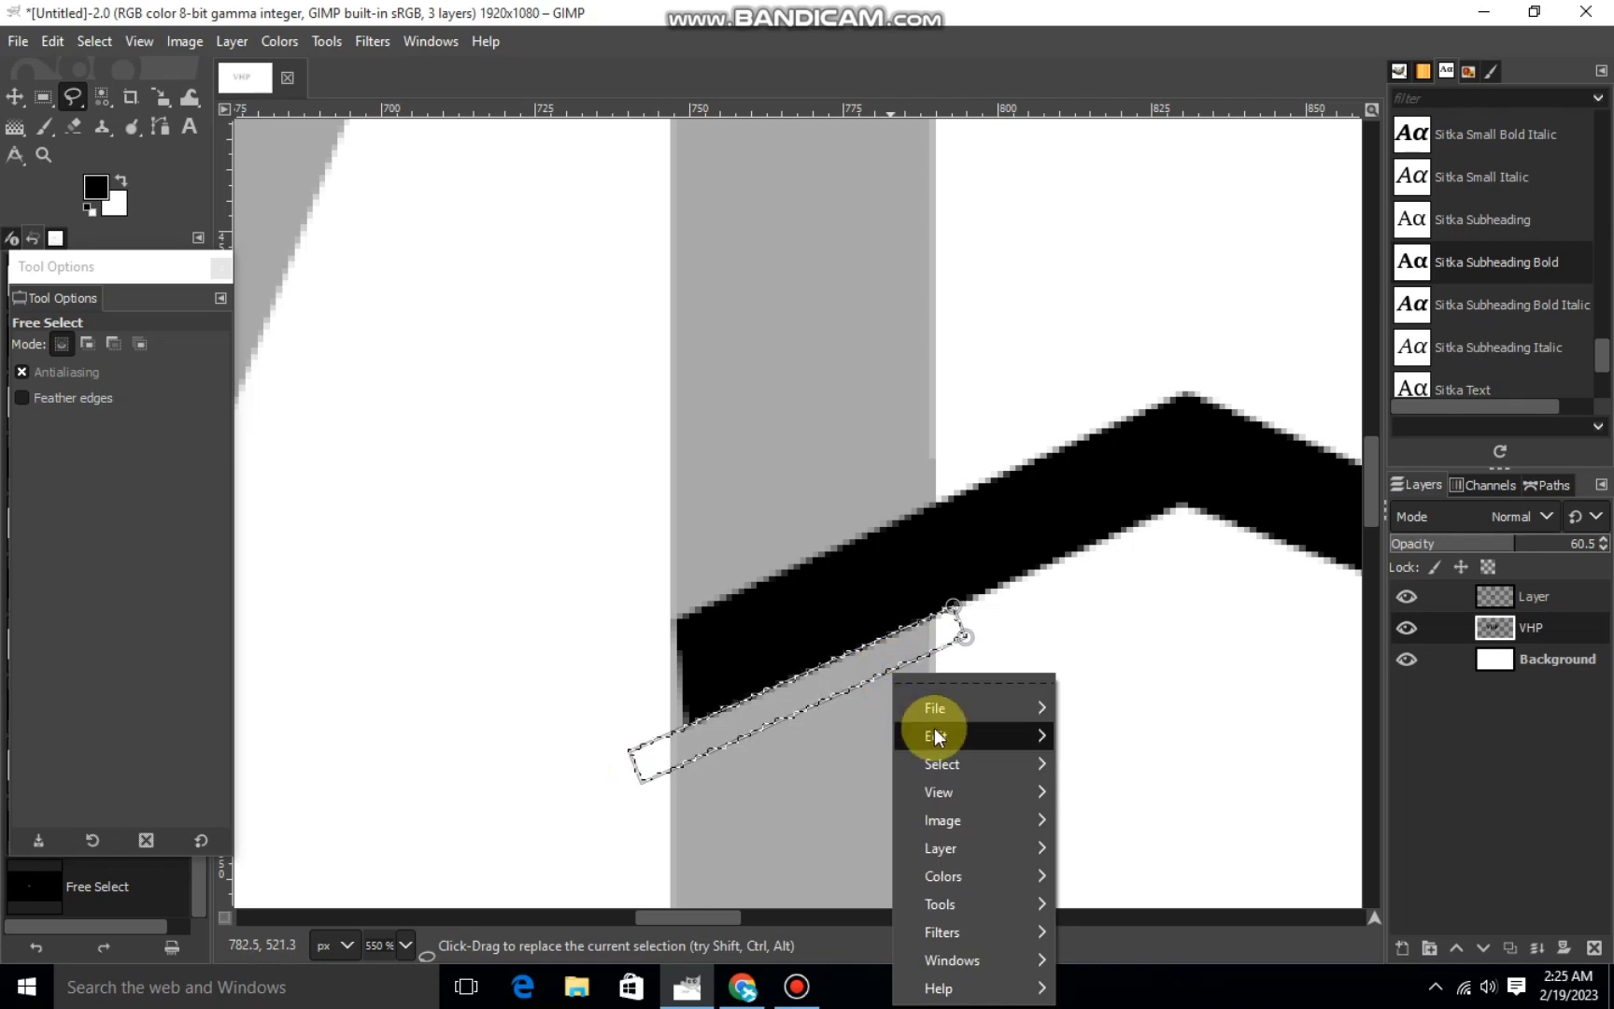
left_click(1112, 386)
left_click(100, 51)
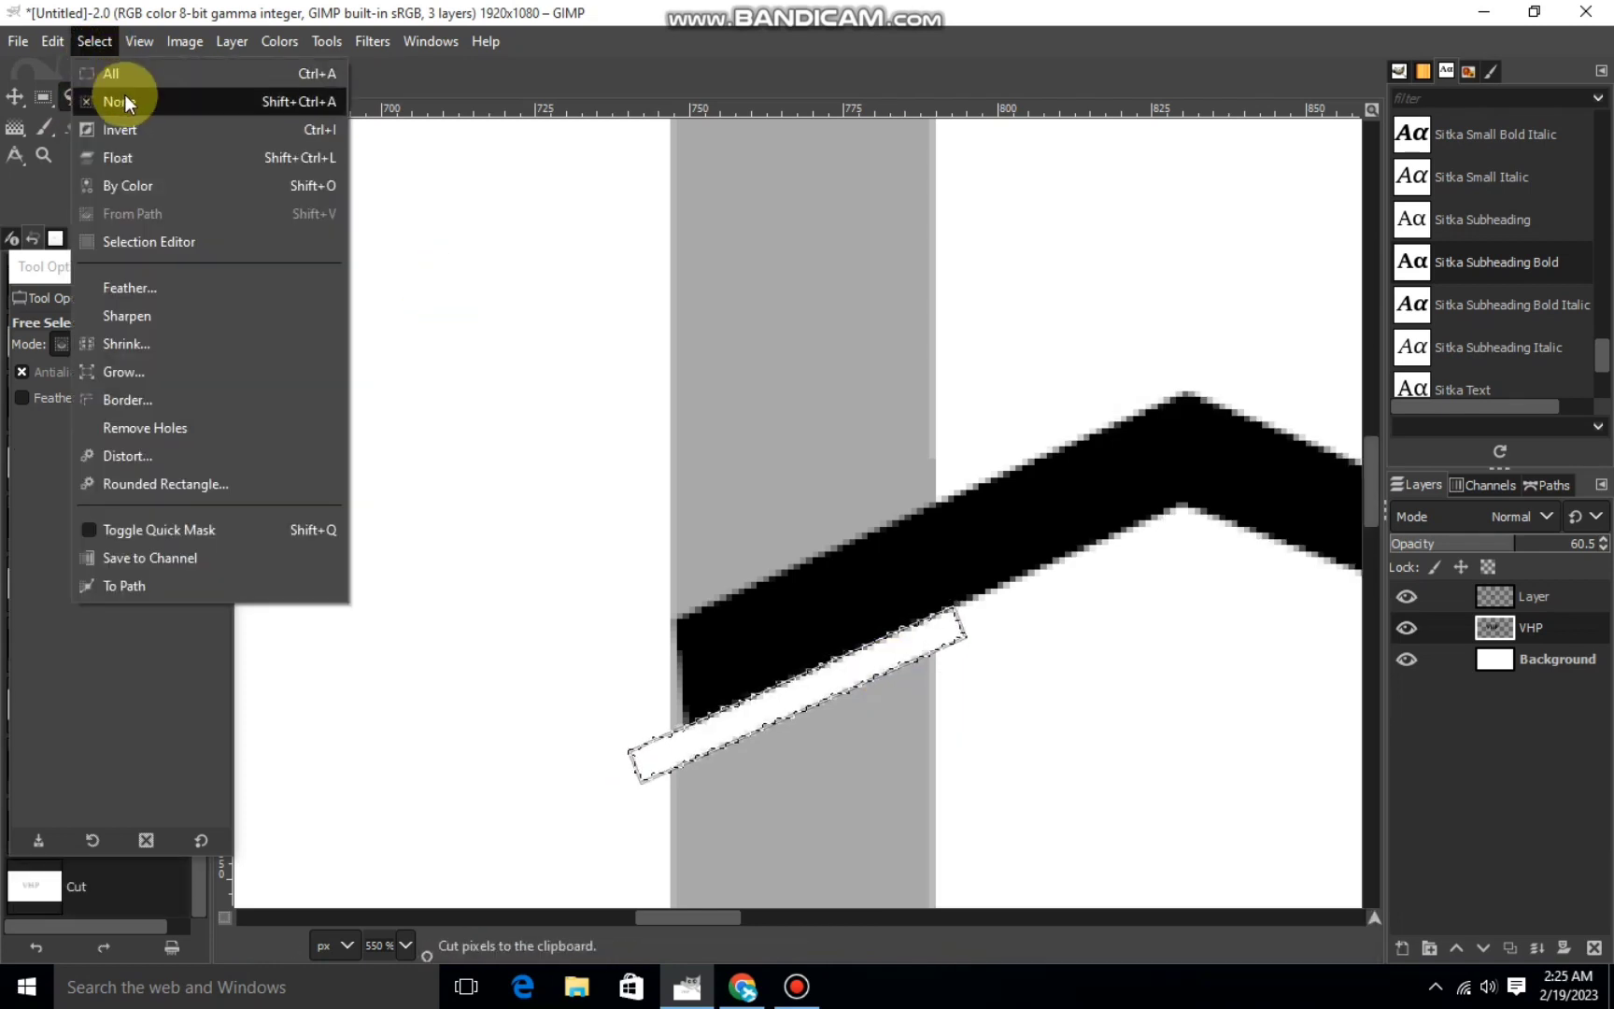
left_click(124, 97)
key("2")
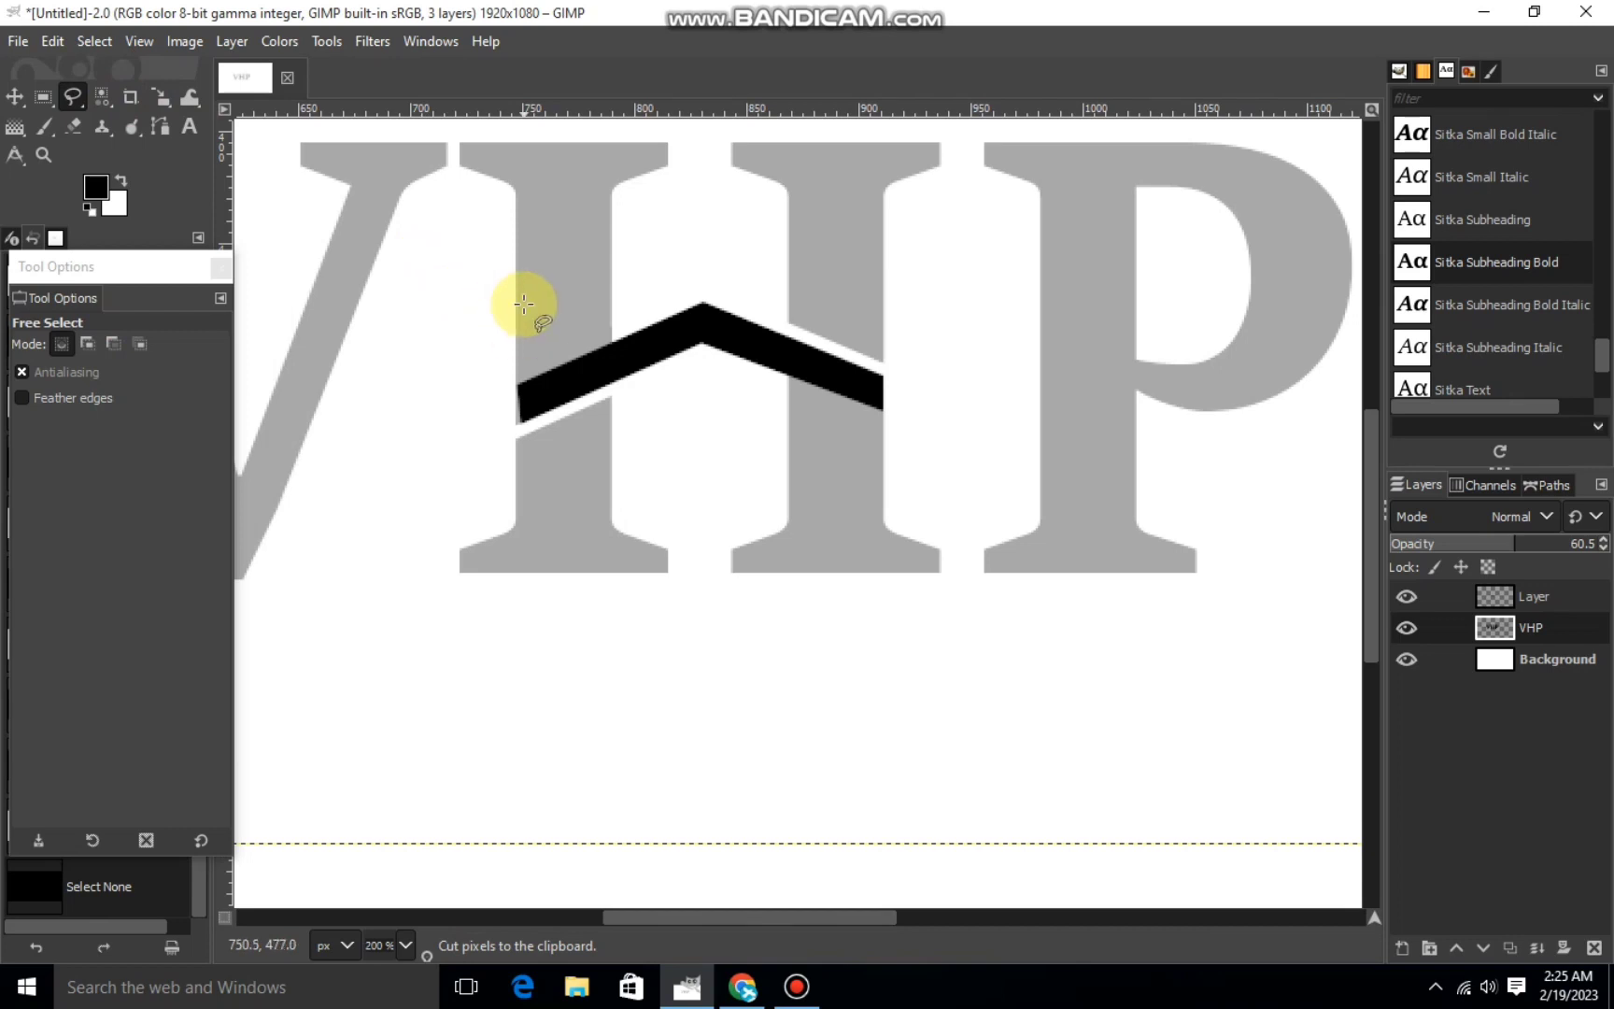
On Layer, fill a small 6×12 px black chimney on the roof's right slope.
left_click(44, 96)
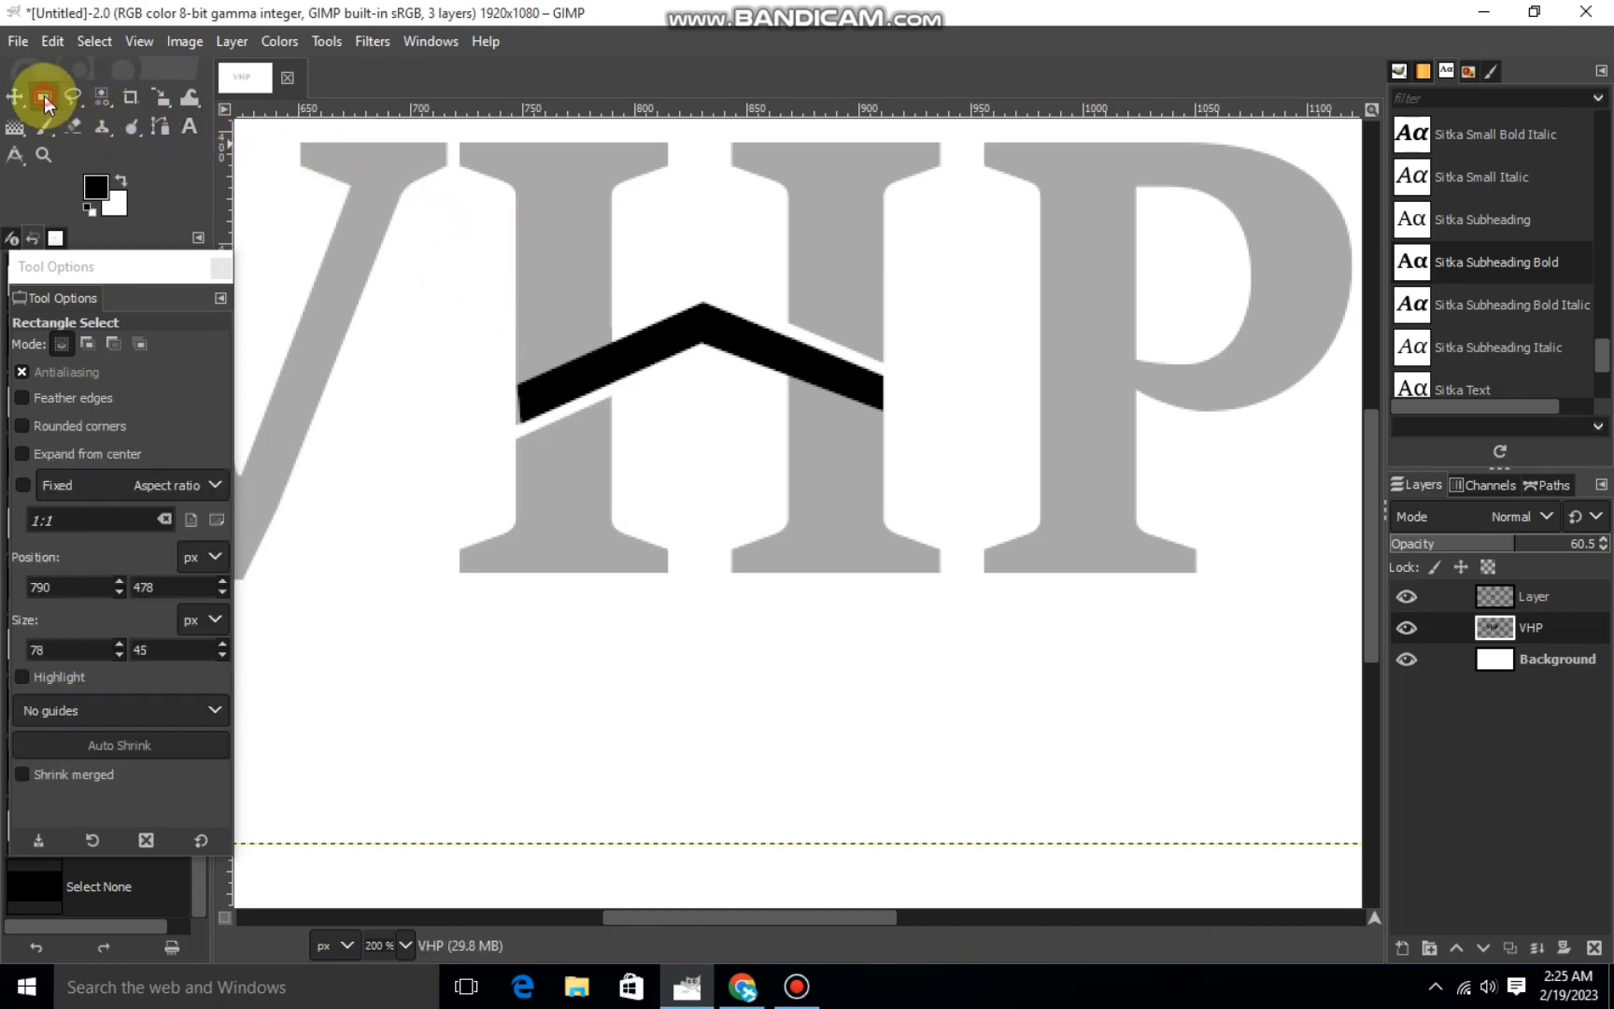
left_click(1526, 605)
scroll(821, 349, "up", 1)
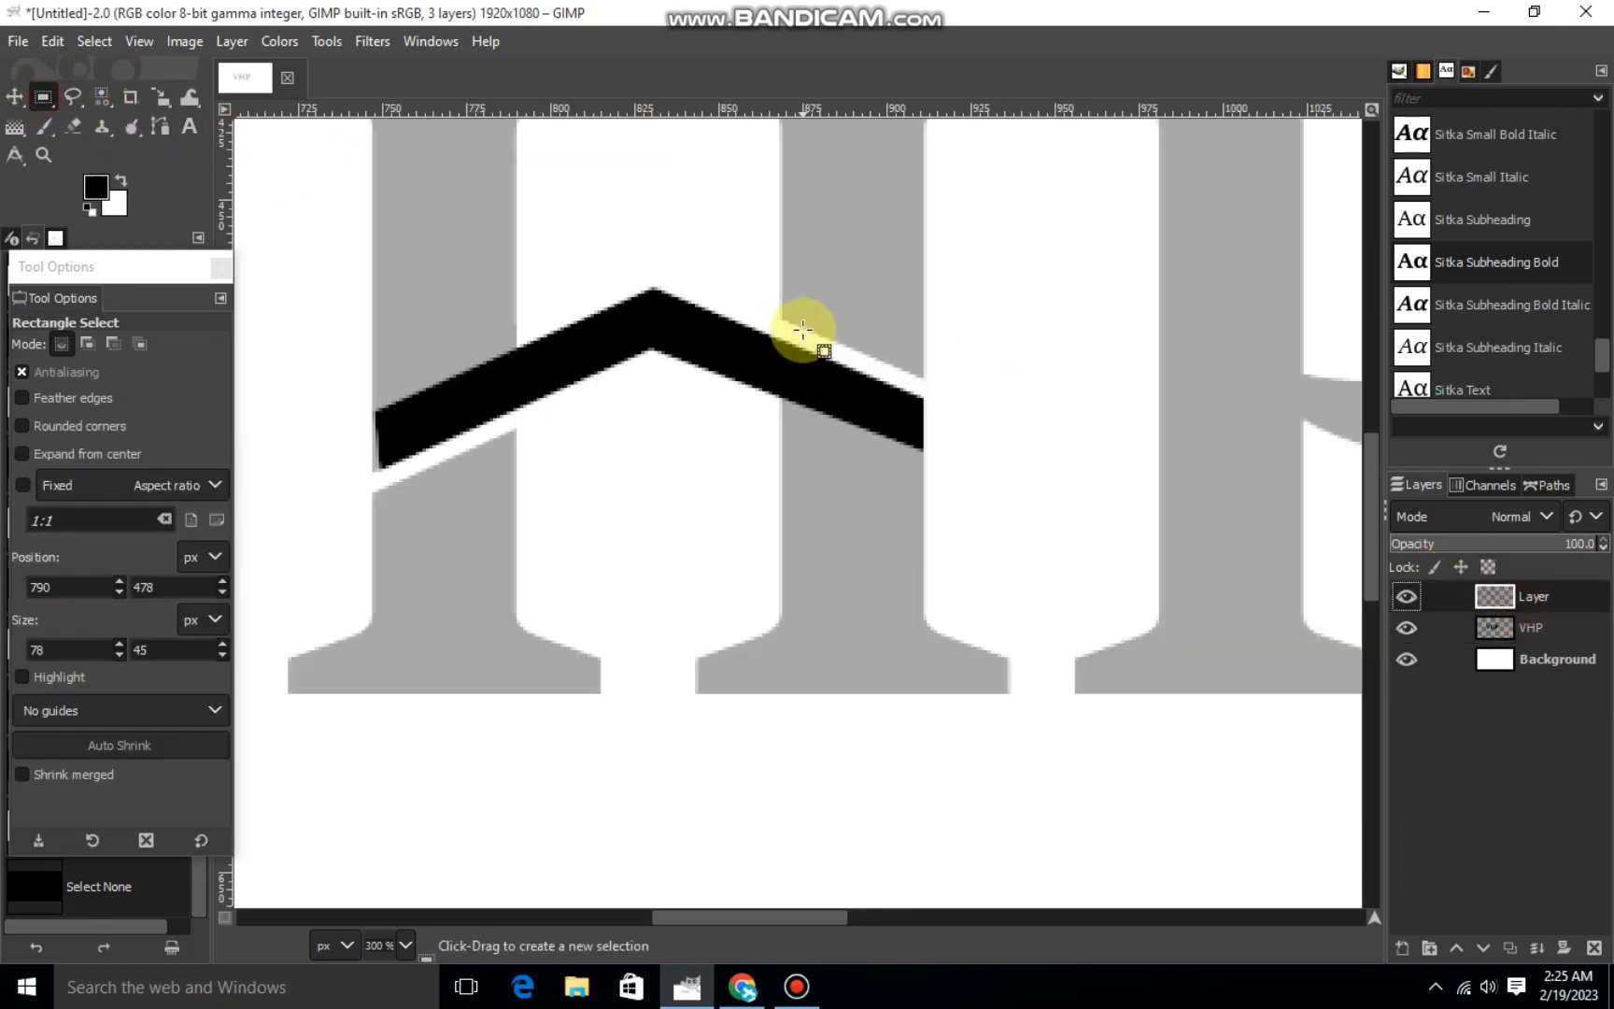
scroll(820, 350, "up", 2)
left_click_drag(685, 250, 719, 322)
mouse_move(698, 259)
left_mouse_down()
mouse_move(727, 334)
mouse_move(740, 317)
left_mouse_up()
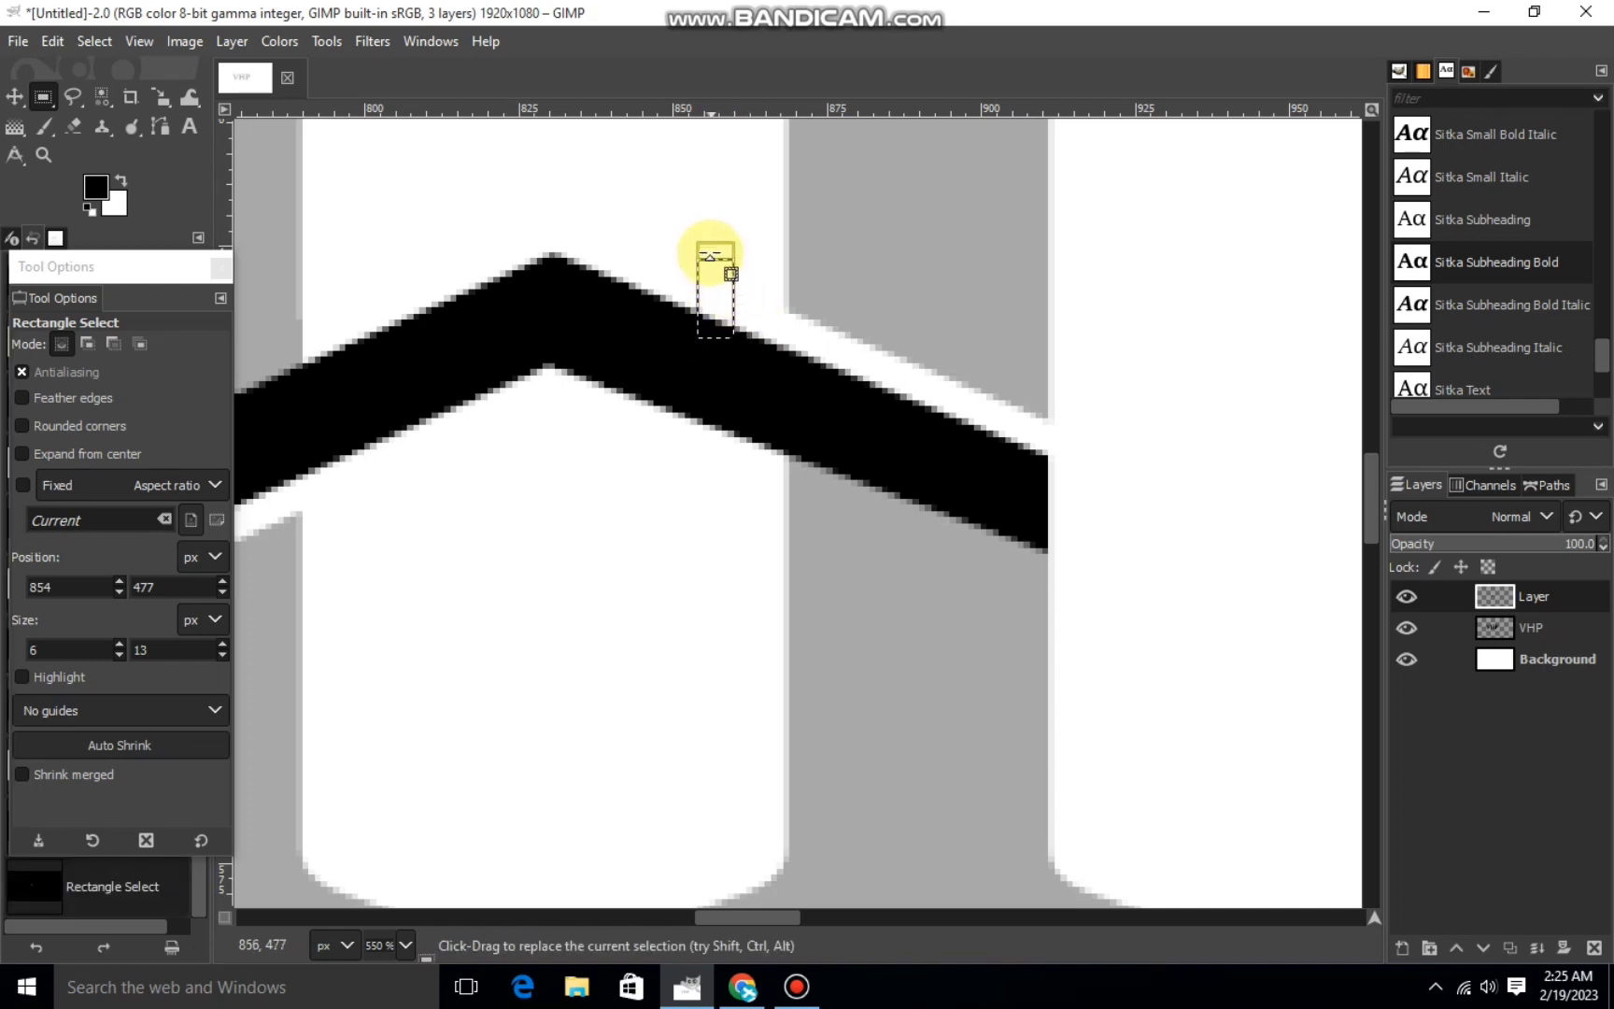
left_click_drag(710, 241, 720, 288)
right_click(722, 295)
left_click(962, 666)
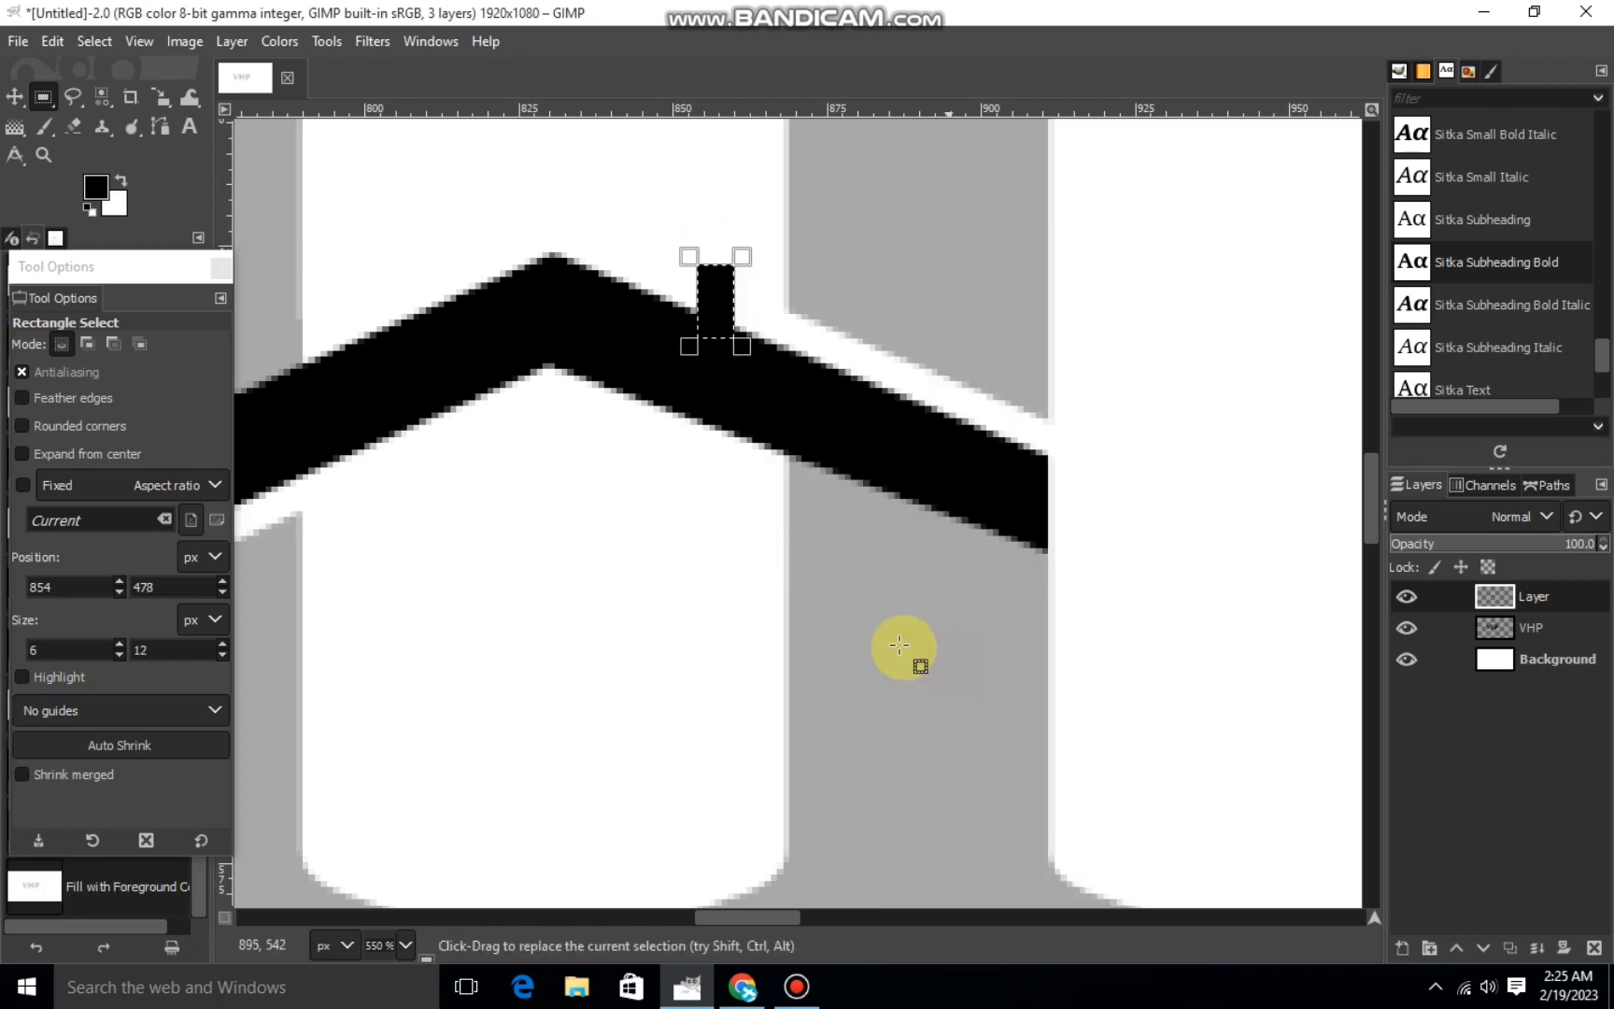
key("ctrl+shift+a")
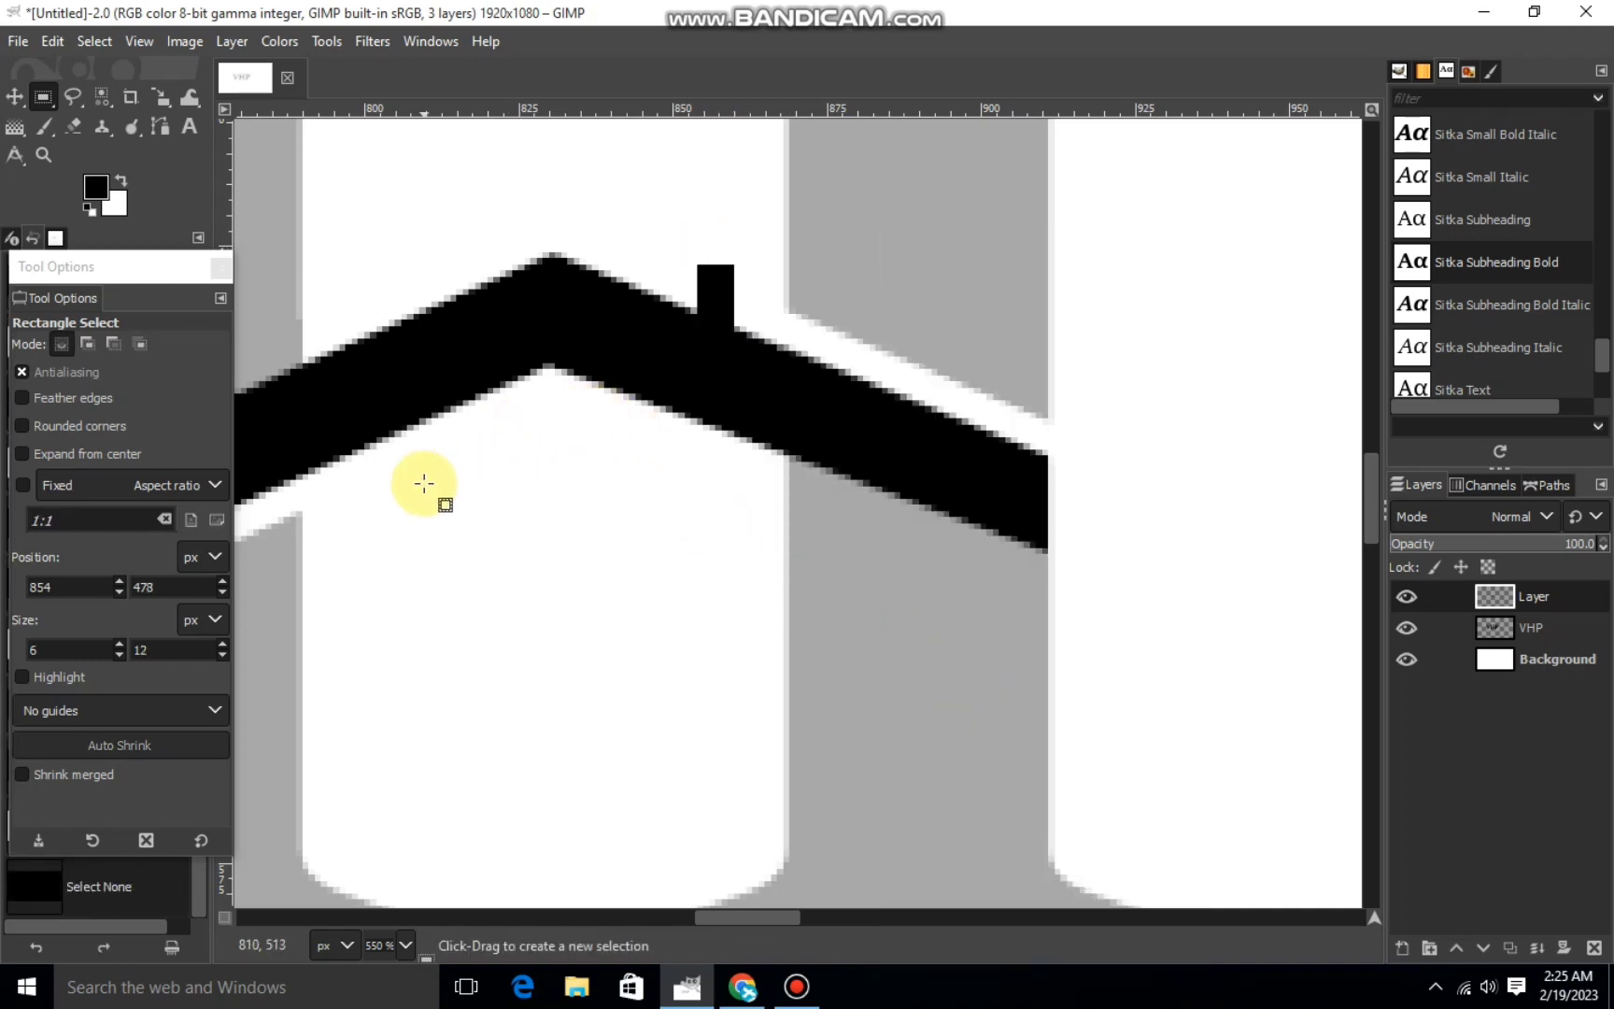
left_click_drag(475, 461, 519, 509)
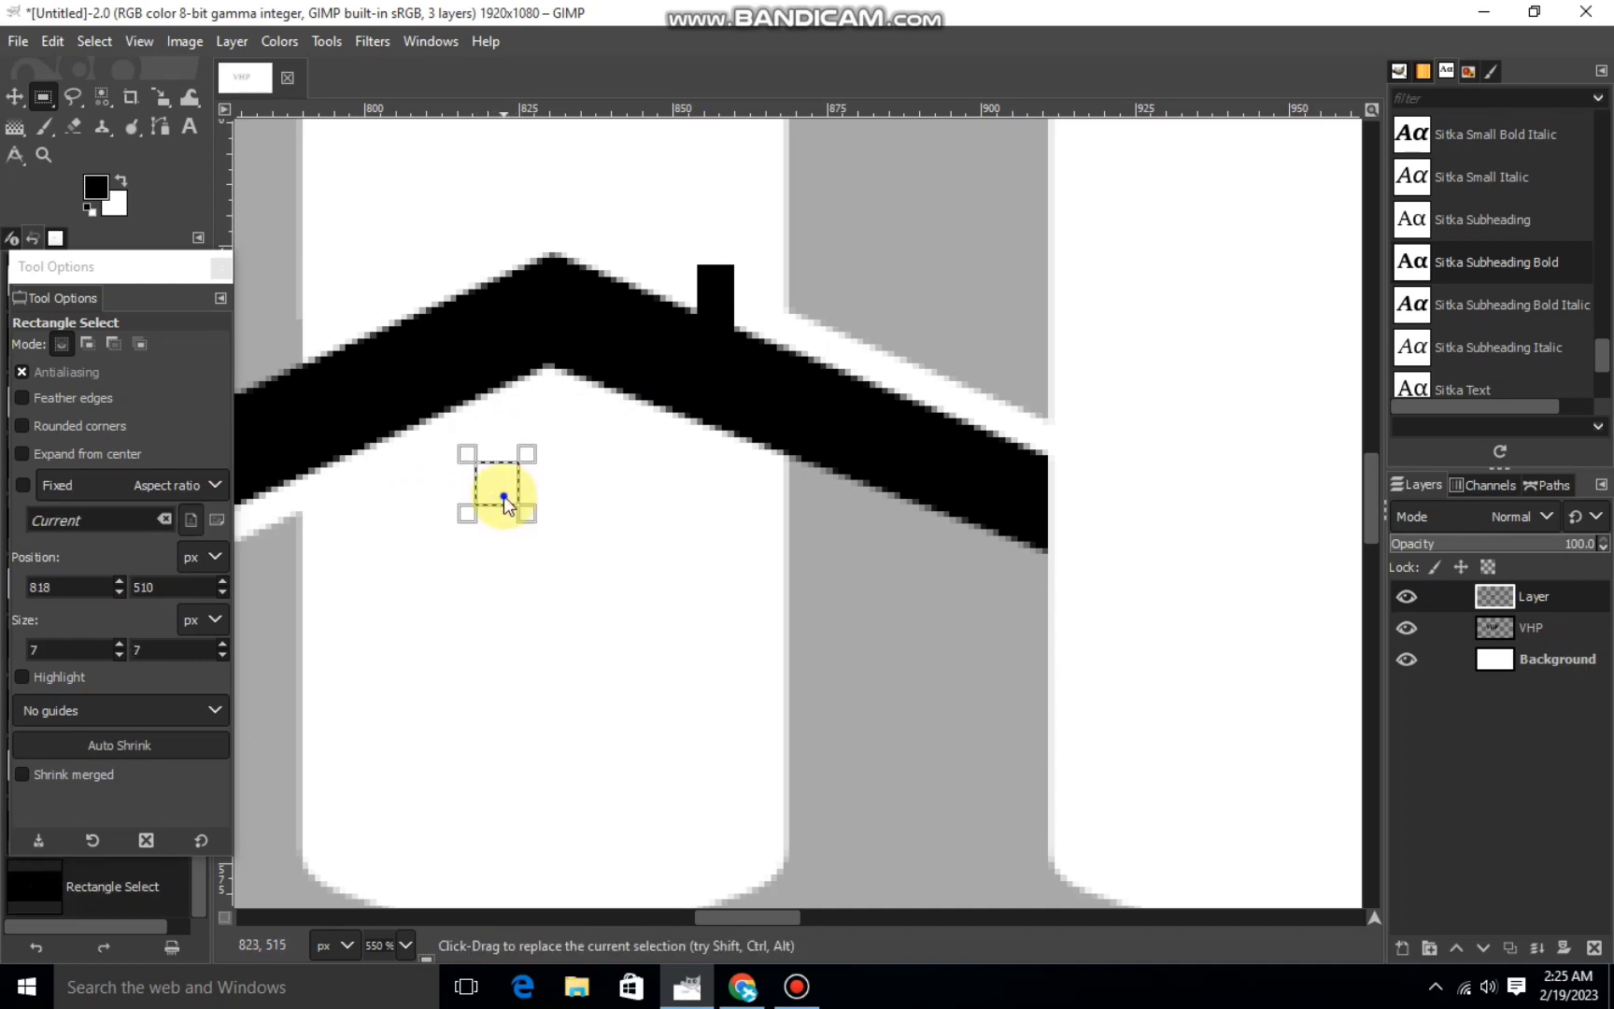
Fill four 7×7 px black squares as a 2×2 window under the roof, then deselect.
right_click(506, 509)
left_click(800, 663)
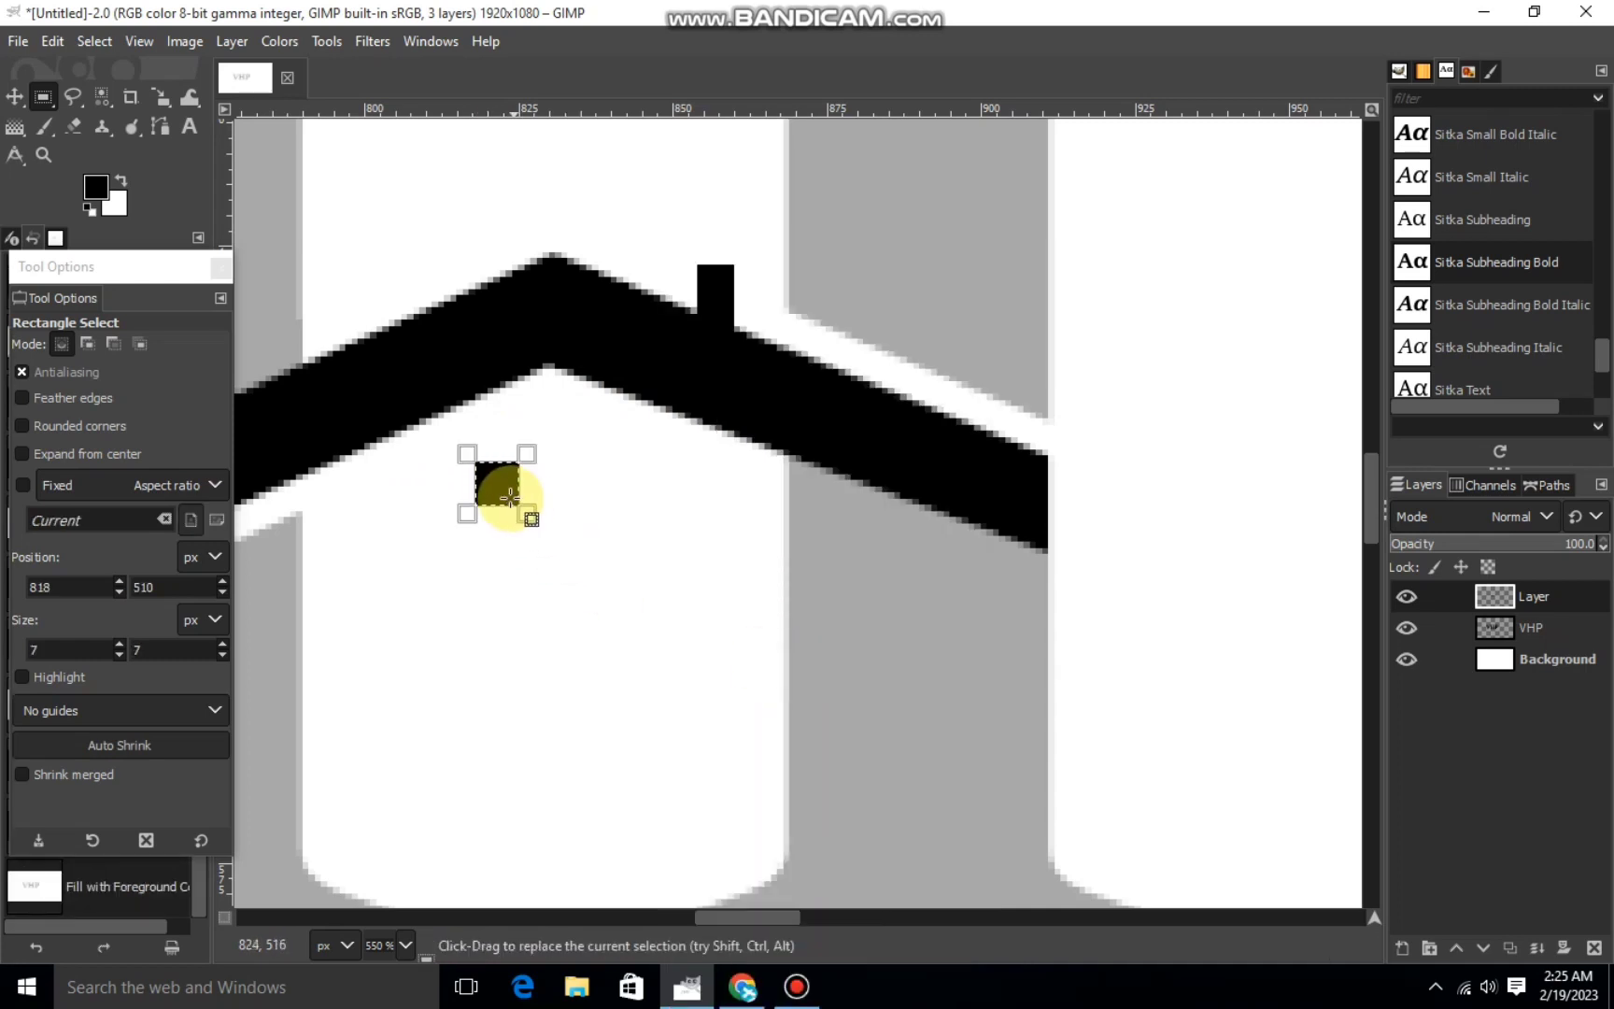
left_click_drag(509, 495, 520, 495)
right_click(555, 486)
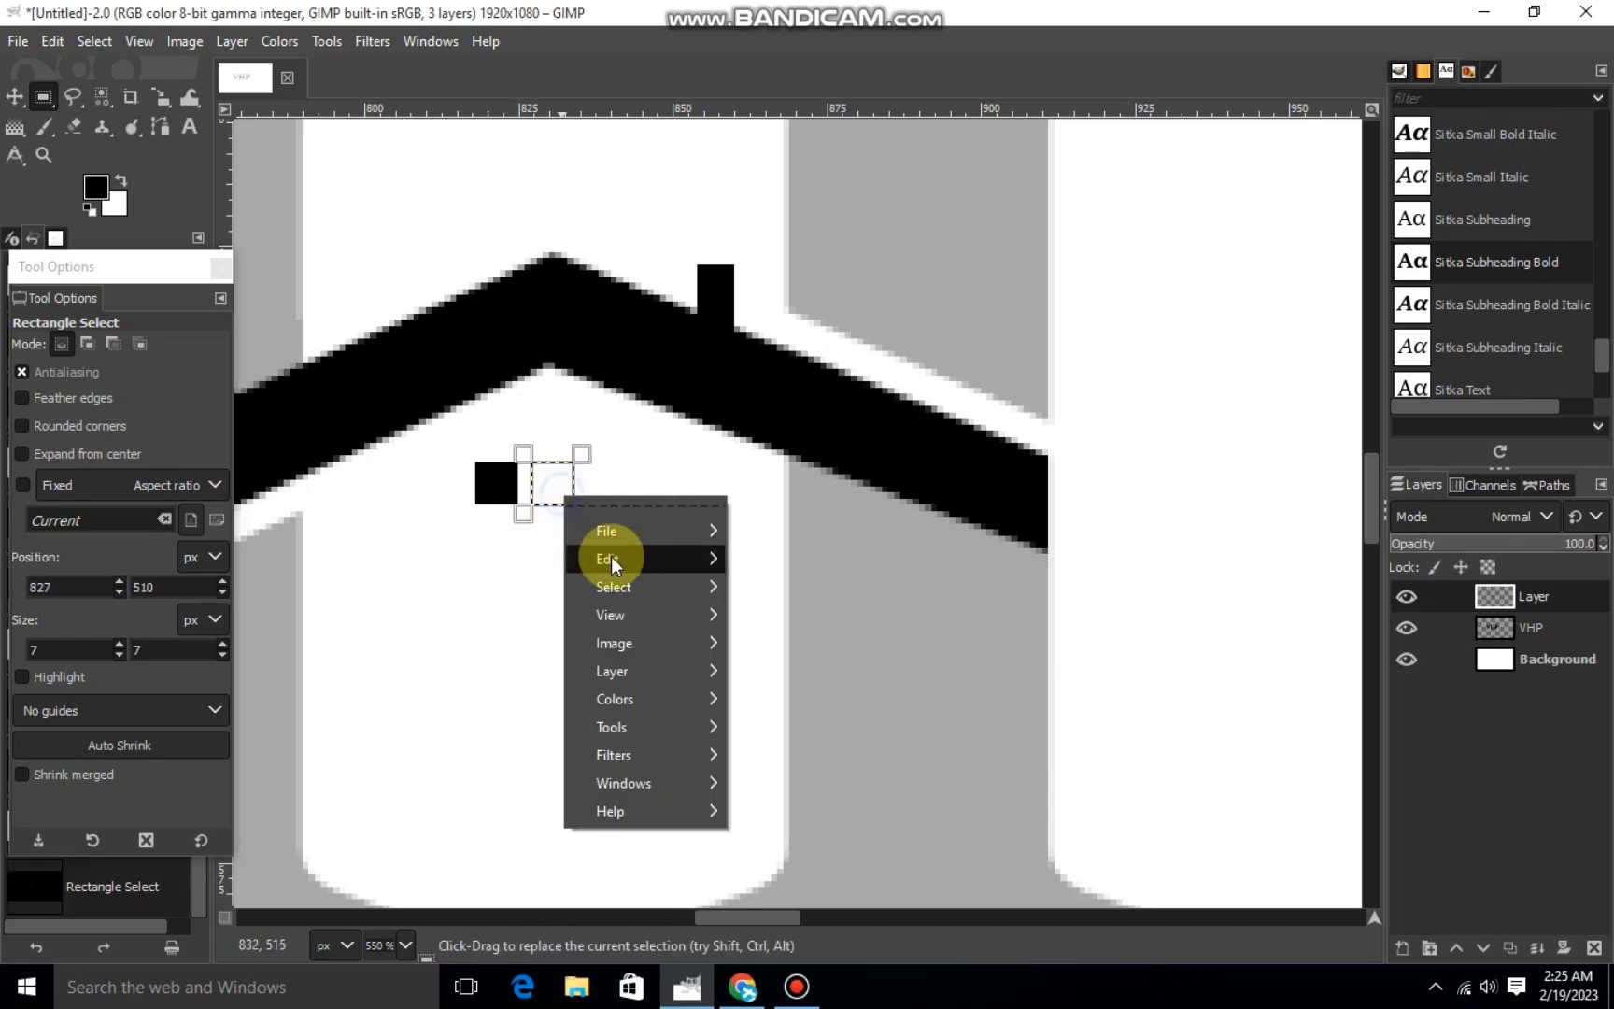
left_click(789, 663)
left_click_drag(557, 484, 556, 537)
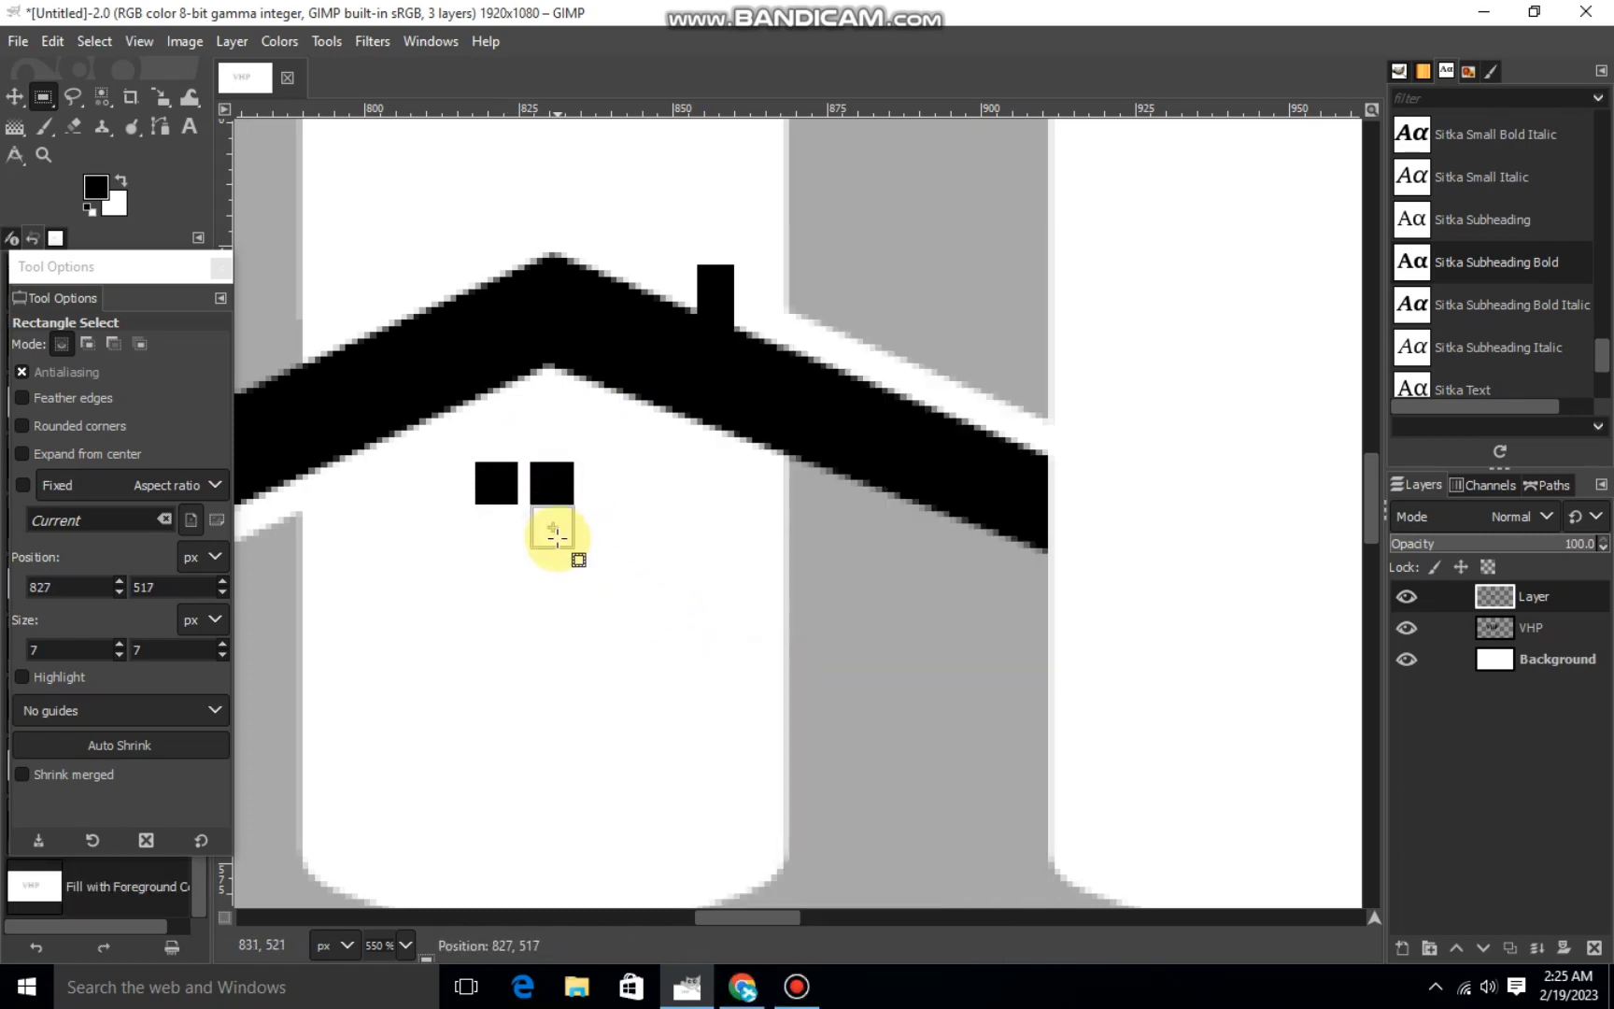
right_click(564, 545)
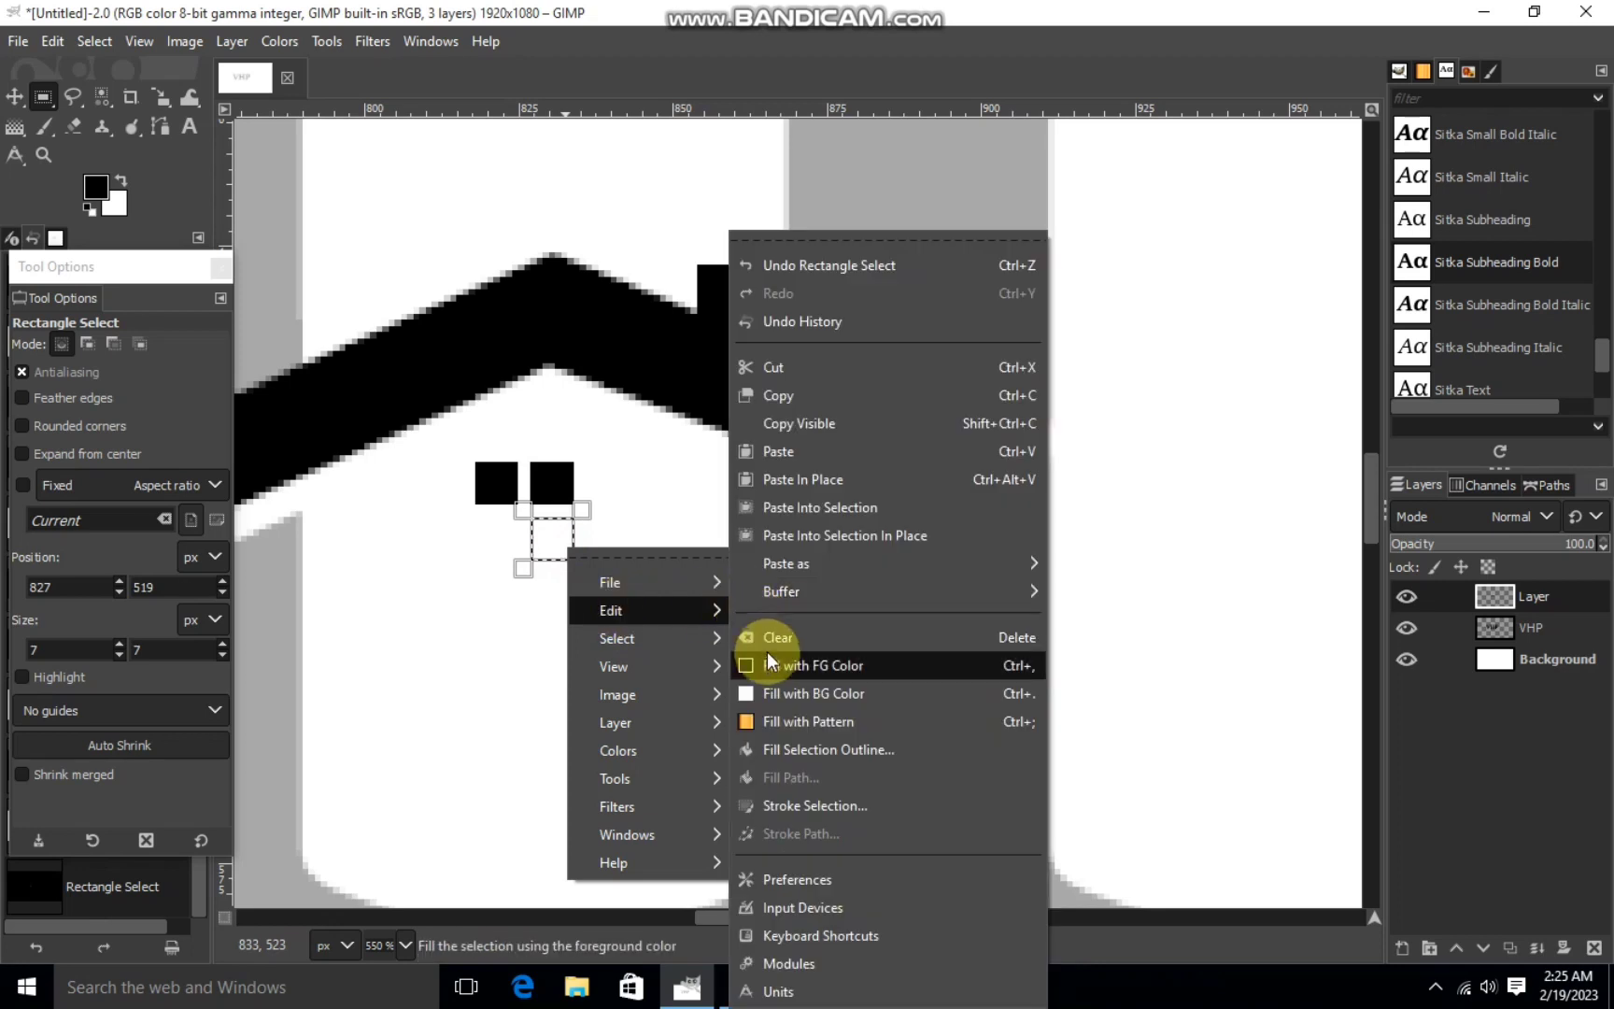
left_click(767, 651)
left_click_drag(505, 544, 499, 544)
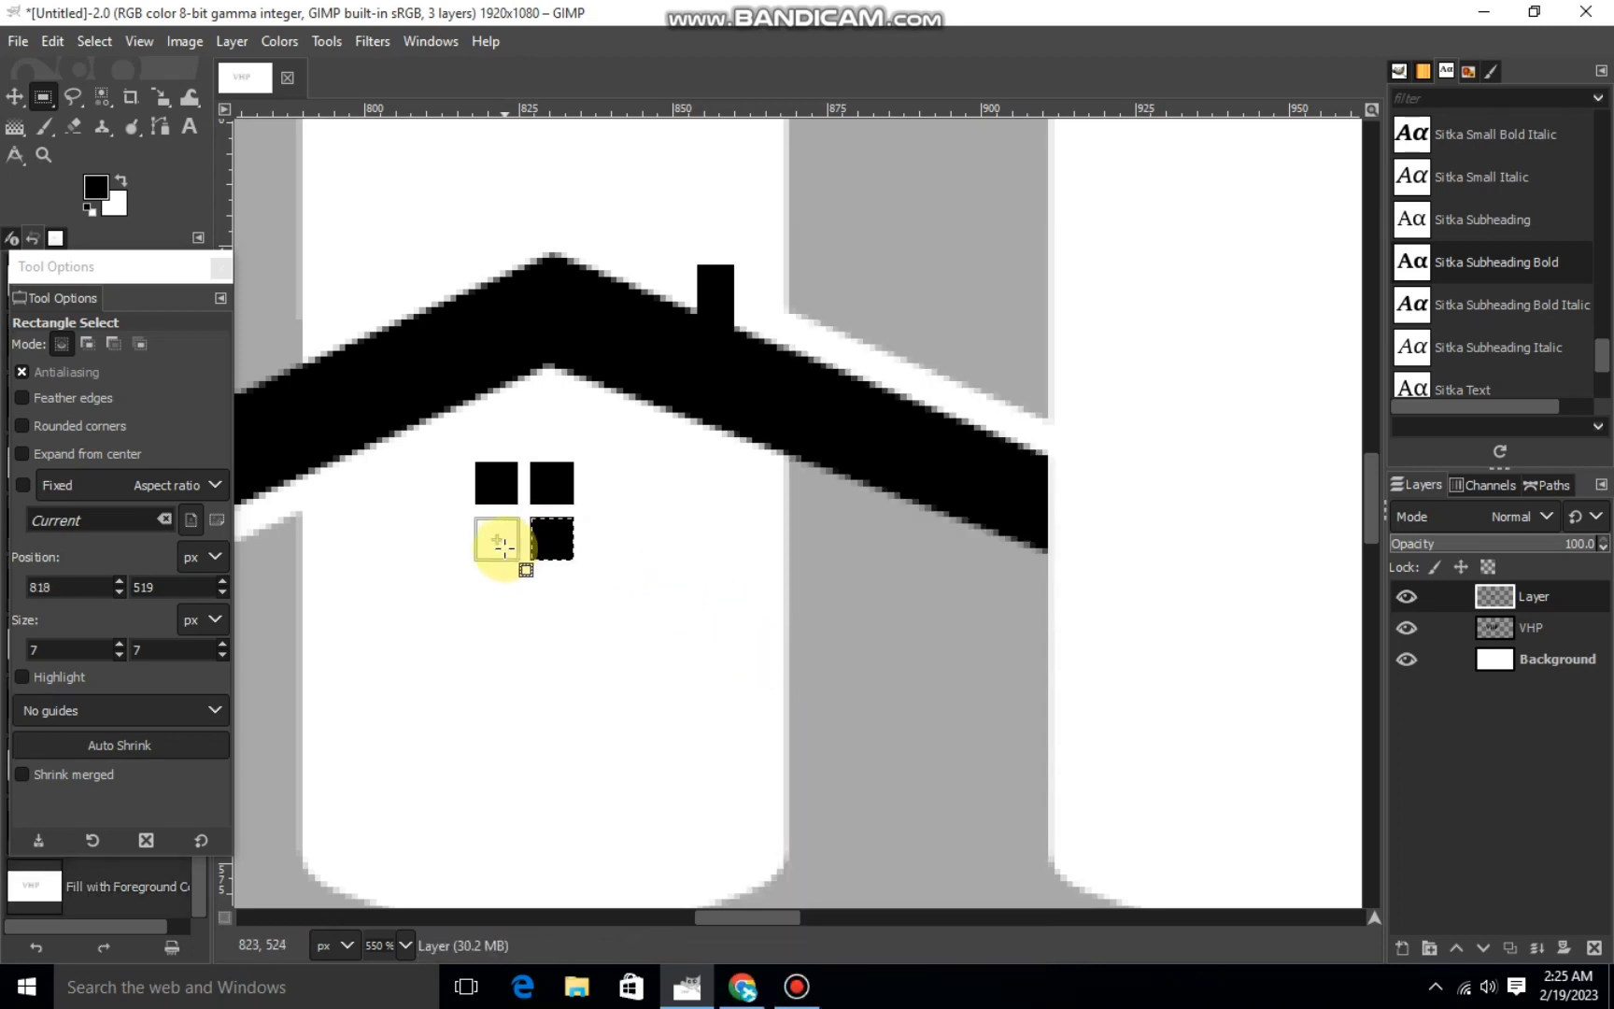
right_click(517, 549)
left_click(765, 670)
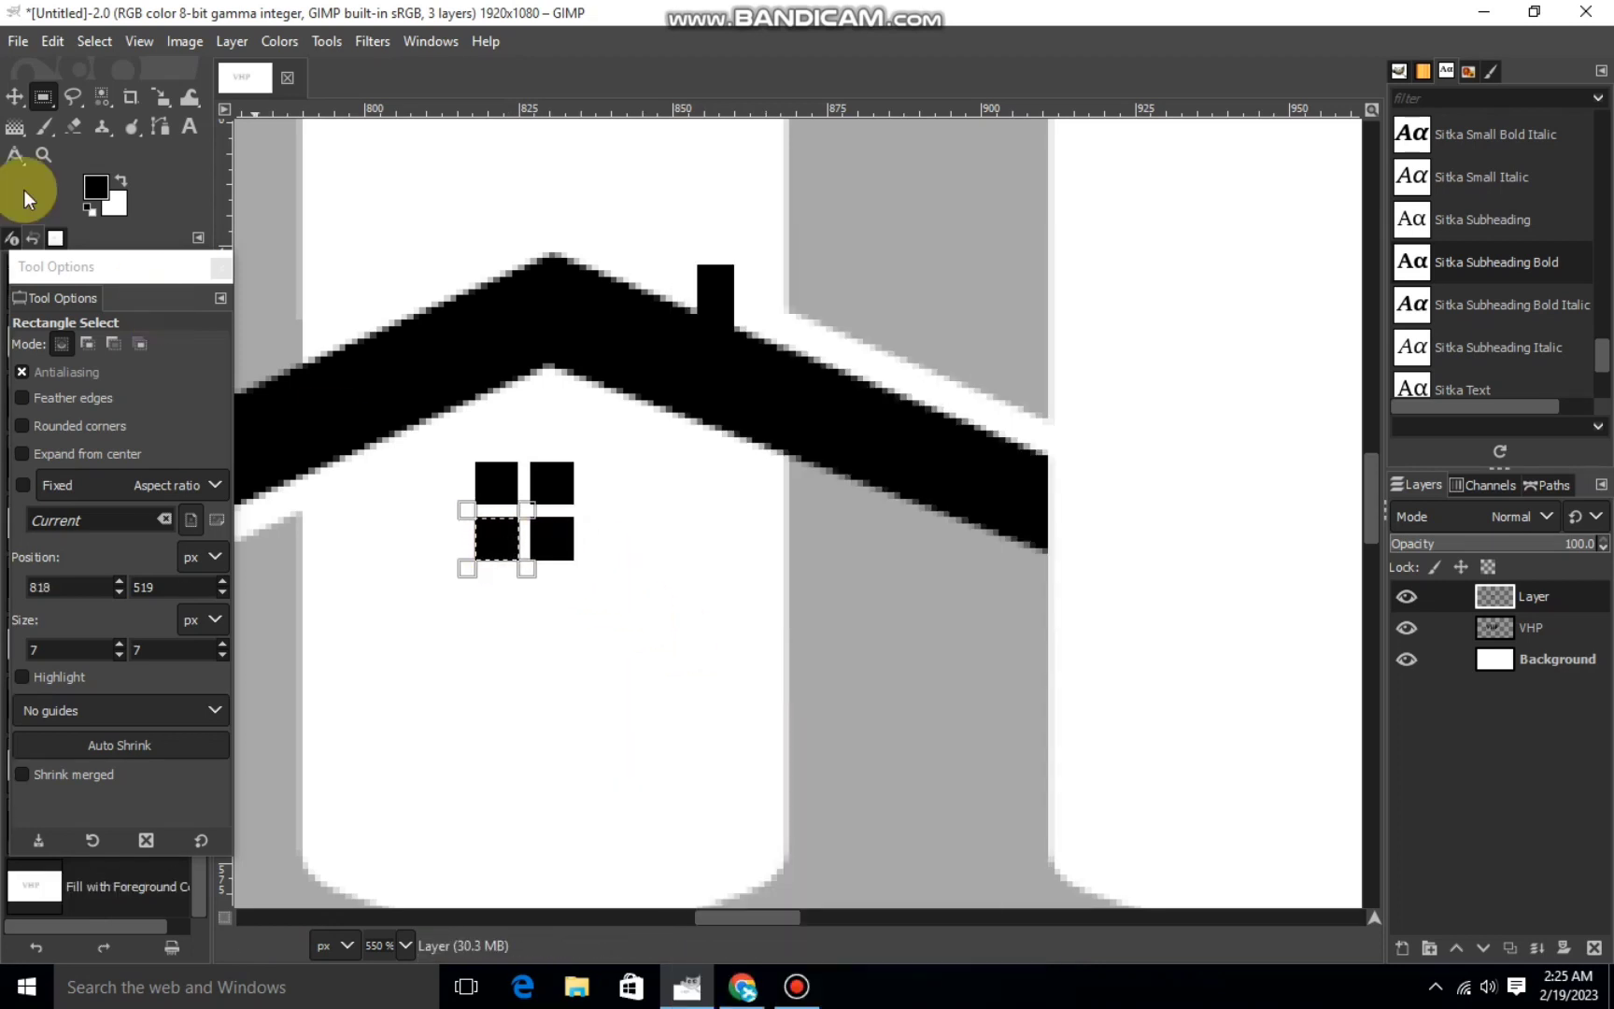
left_click(79, 41)
left_click(140, 99)
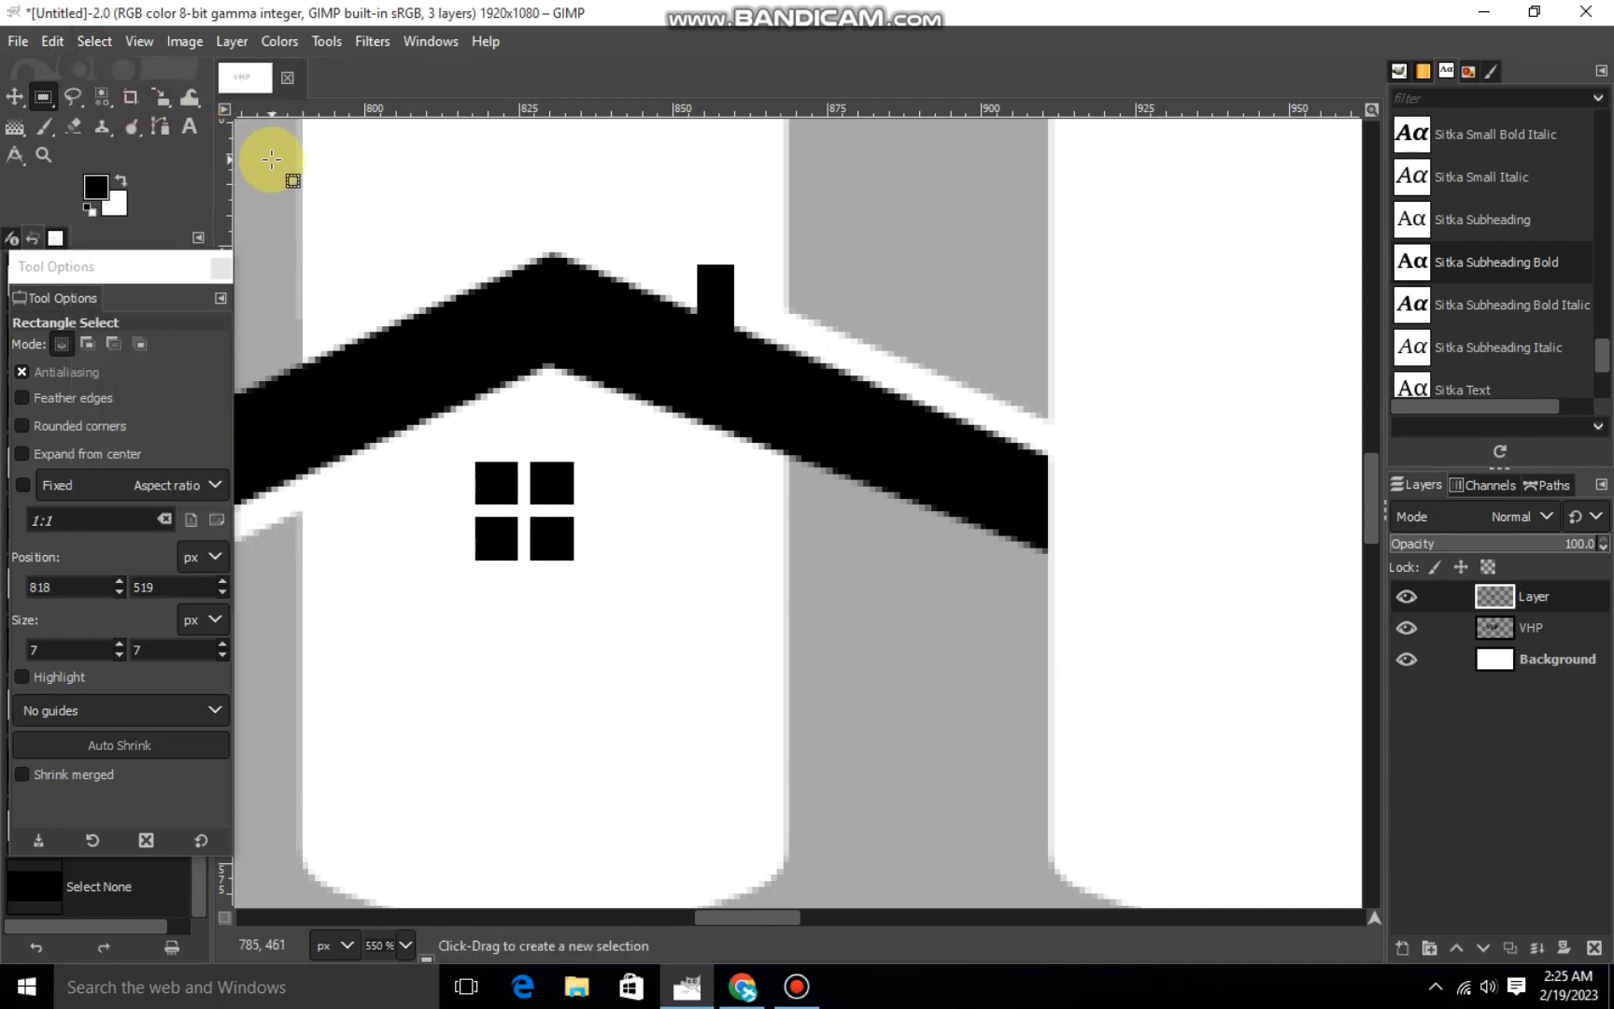
Zoom out to 50% and set the VHP text layer's opacity to 100.
scroll(272, 160, "down", 1)
scroll(272, 160, "down", 2)
scroll(272, 161, "down", 2)
scroll(280, 162, "down", 2)
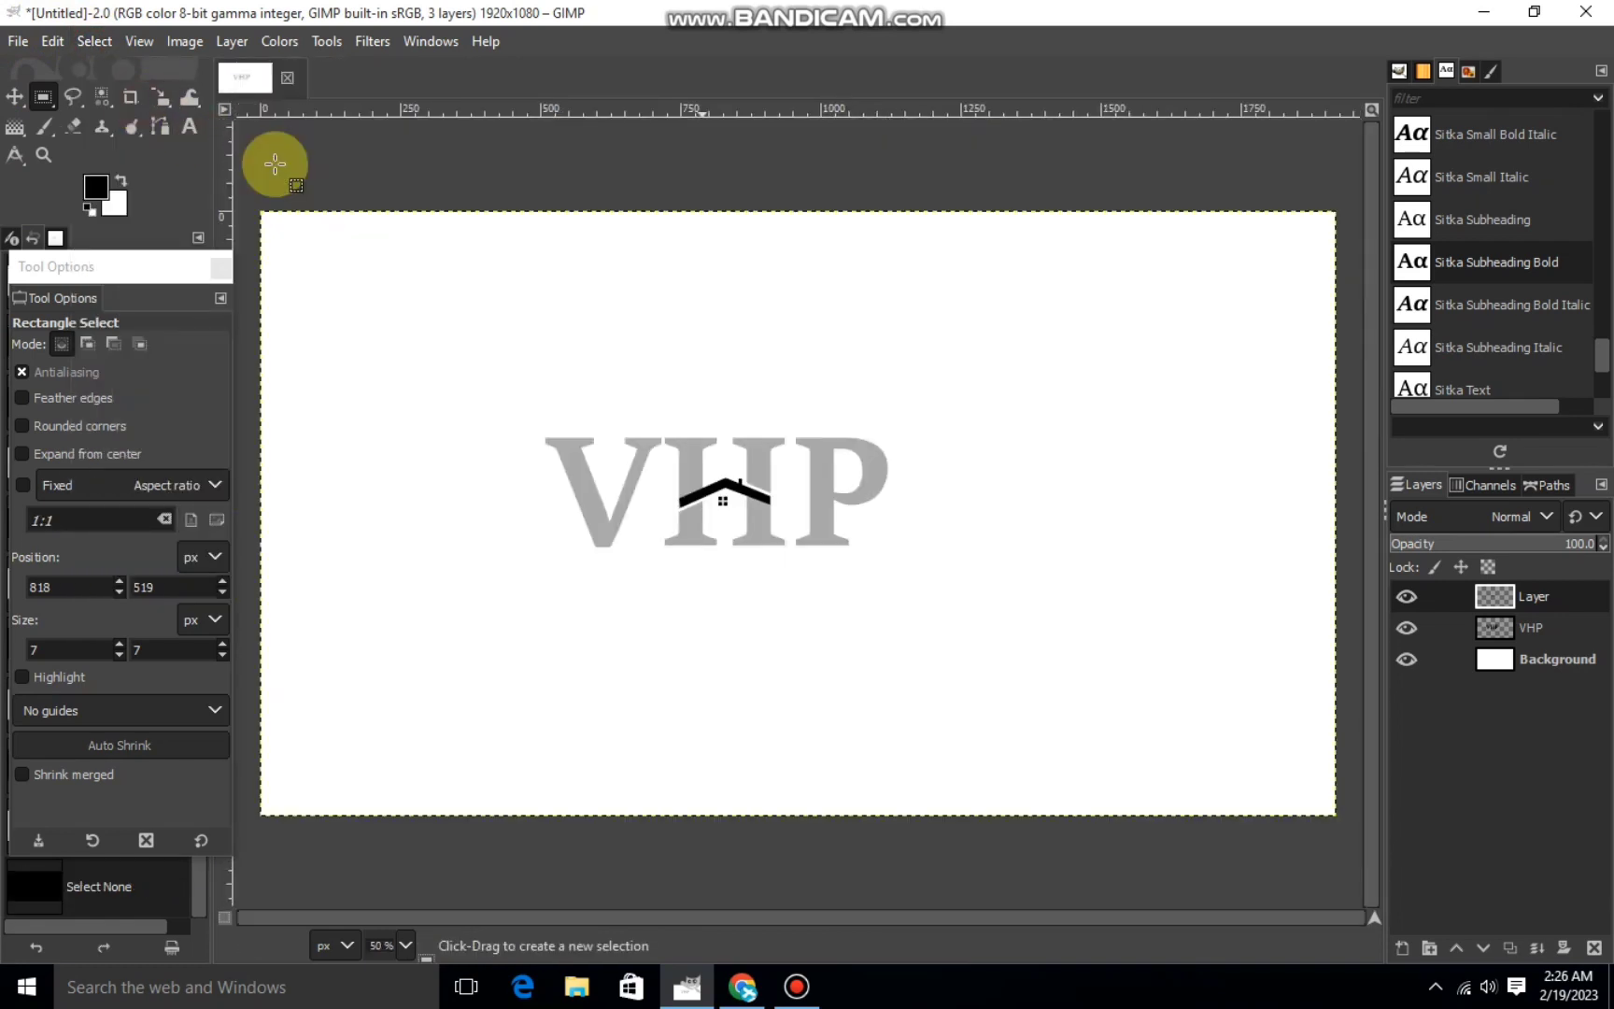
left_click(1531, 628)
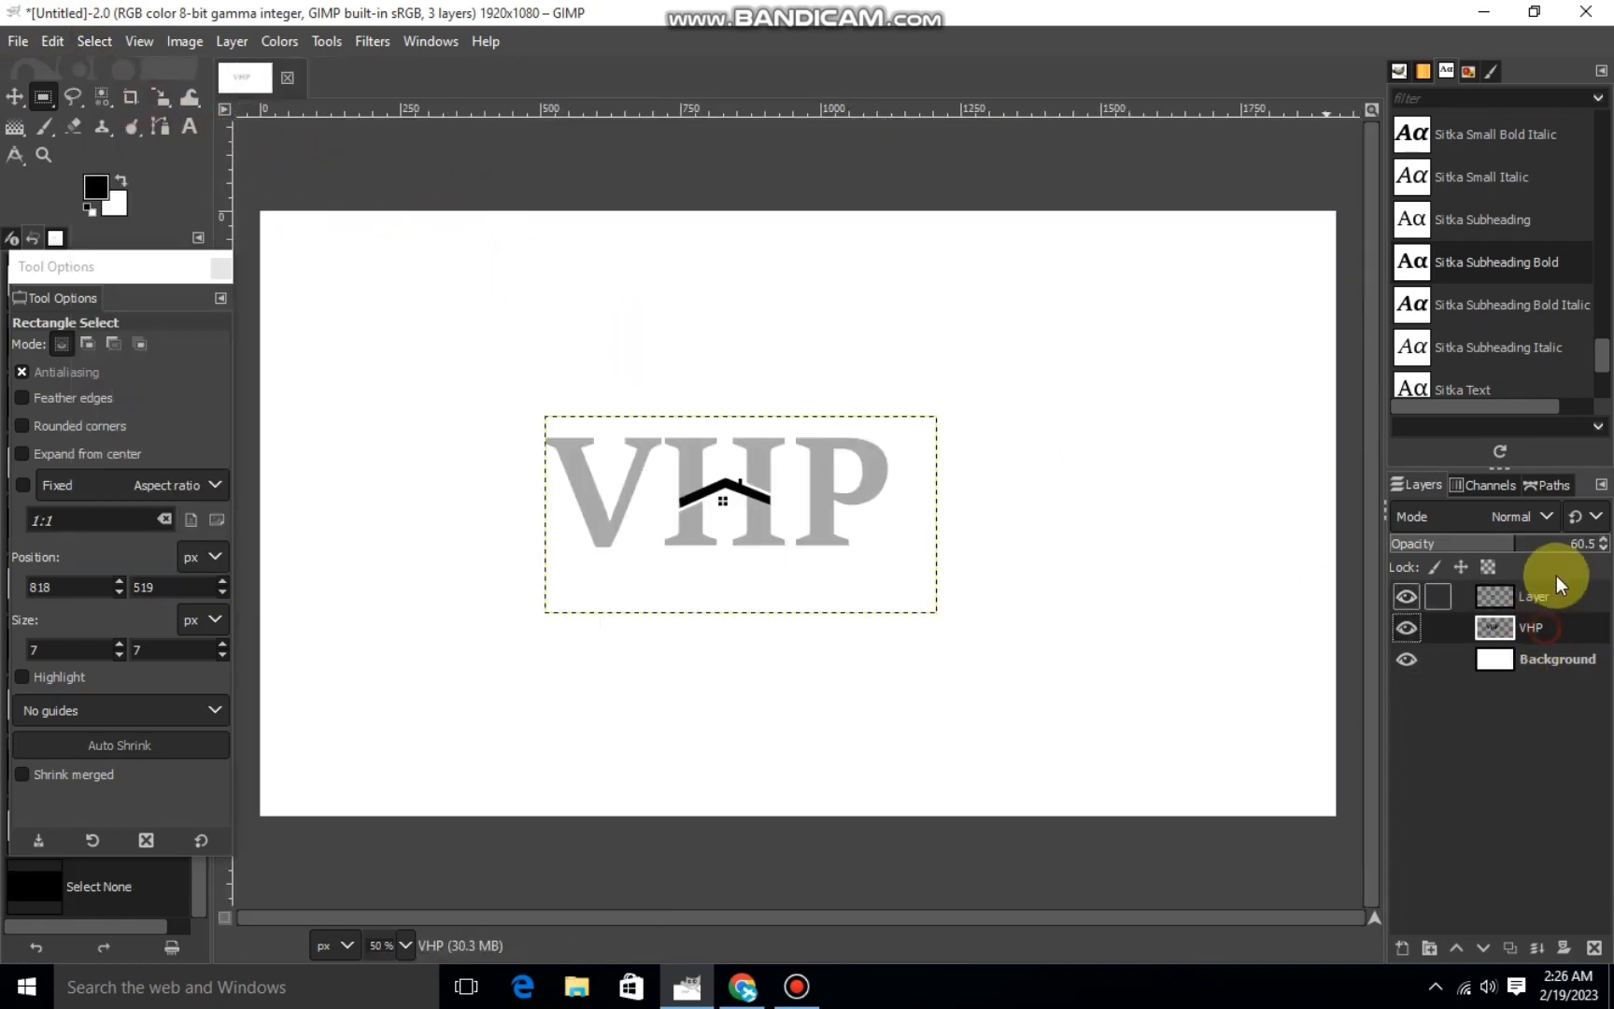
left_click(1553, 544)
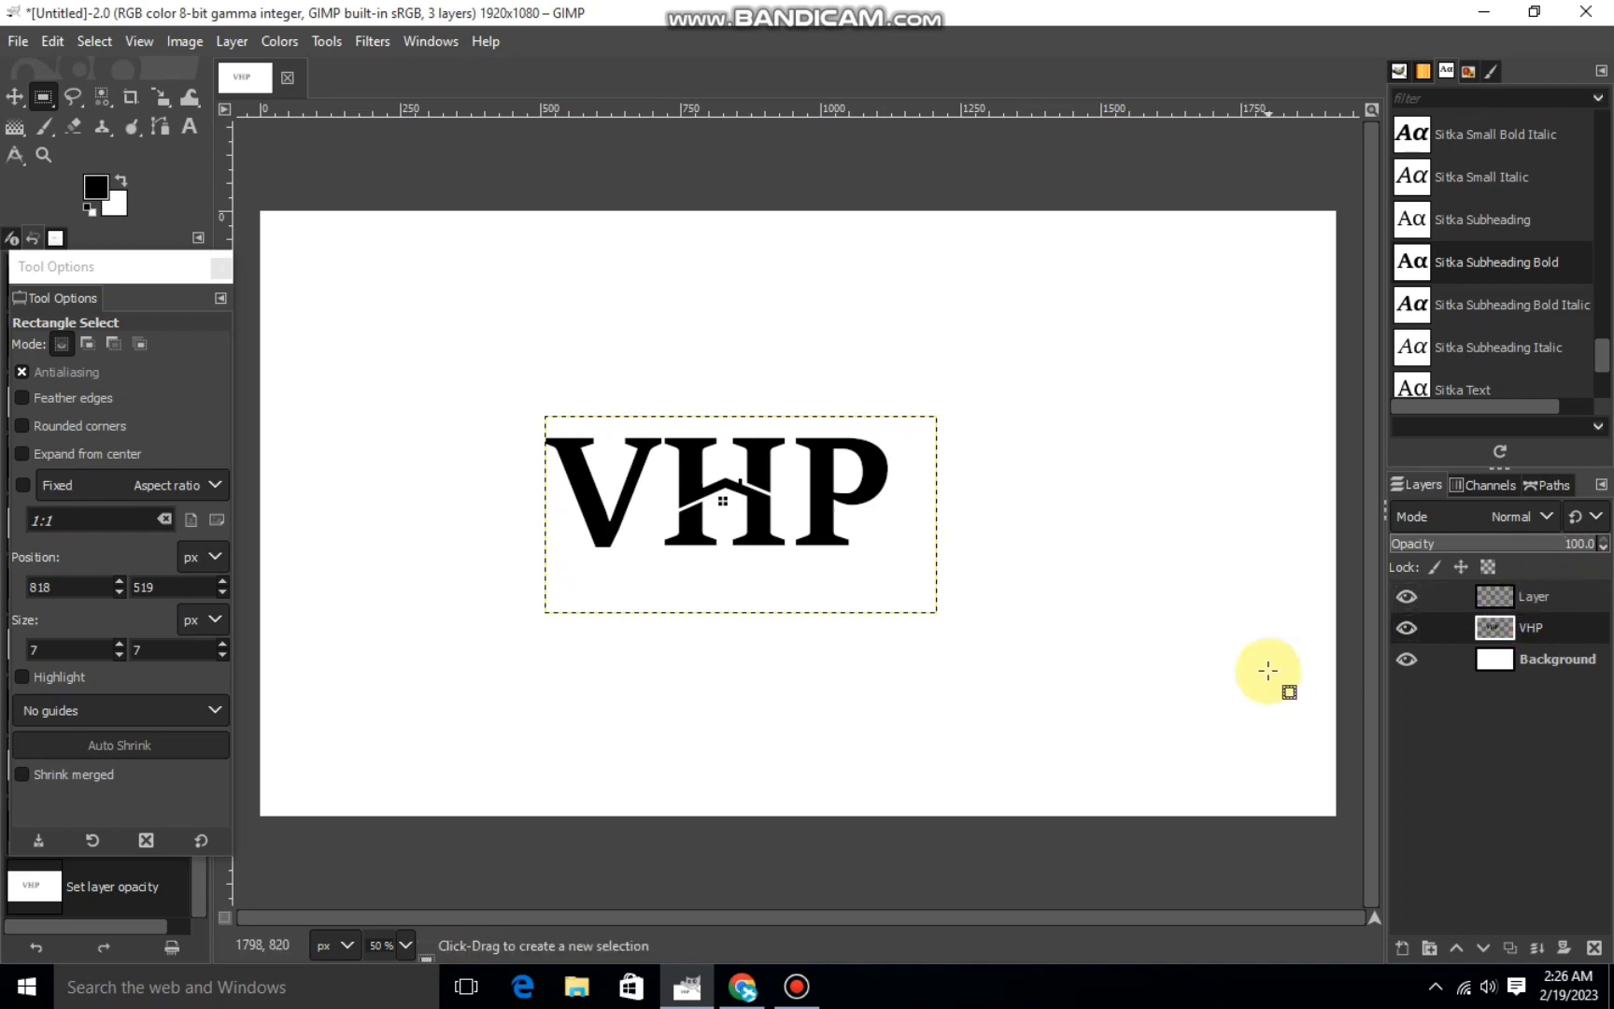
mouse_move(1521, 627)
left_click(1519, 610)
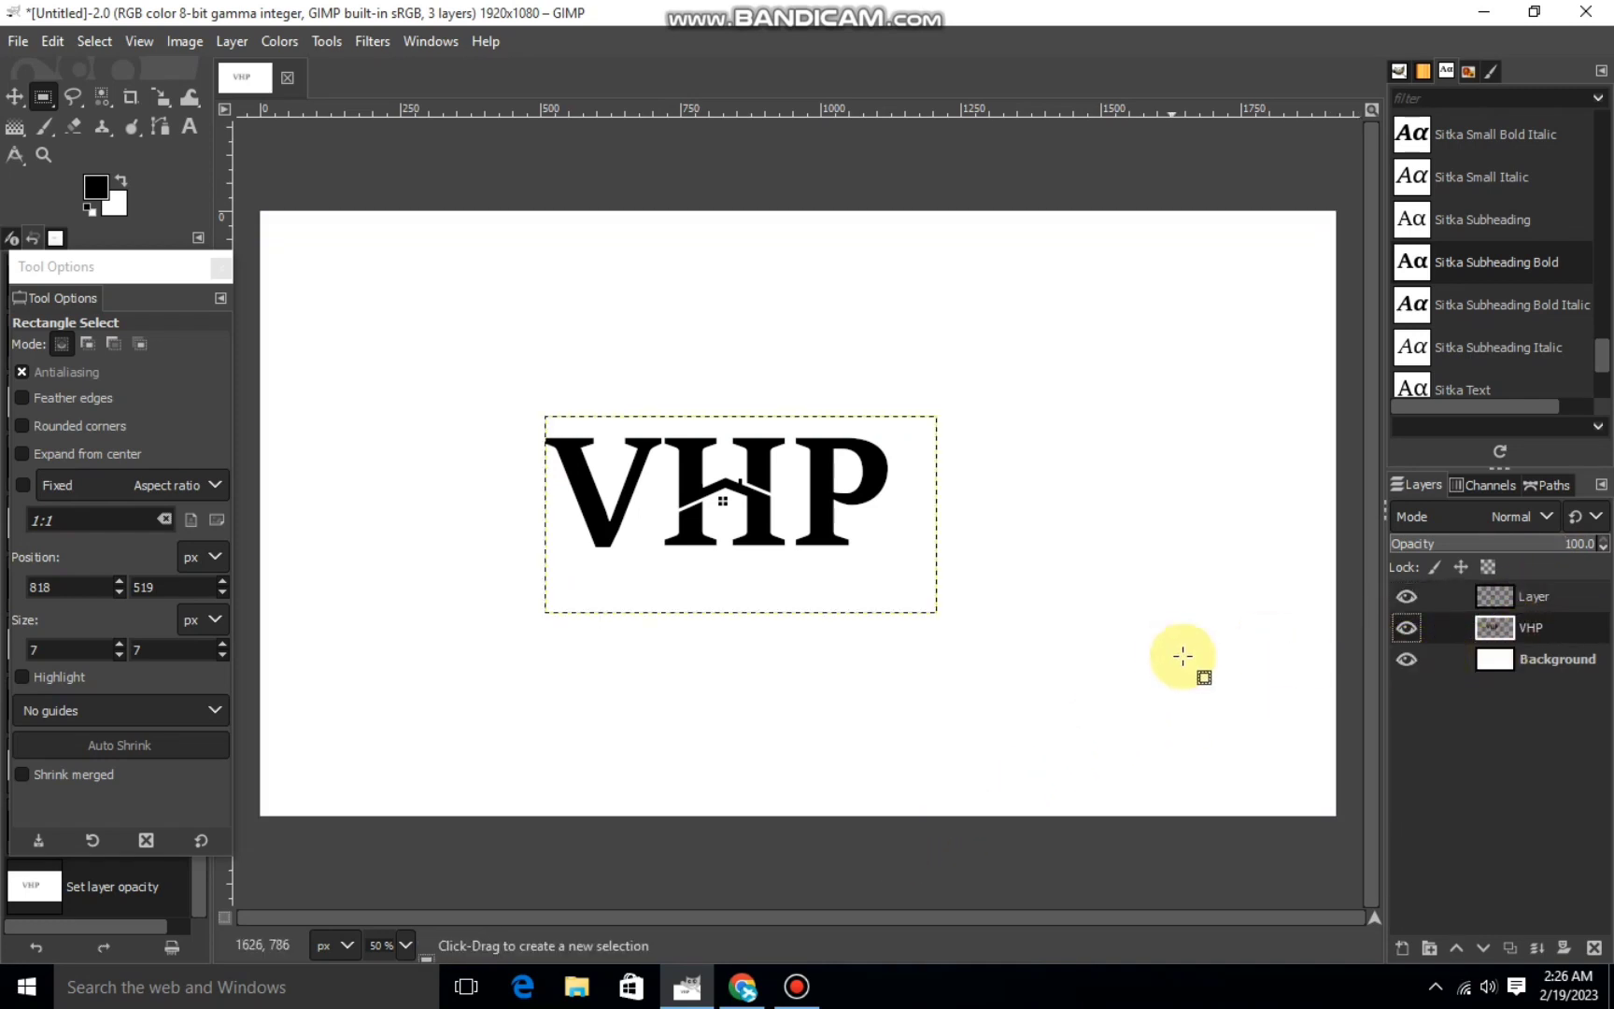
Add a new transparent Layer #1 above the existing layers.
left_click(1496, 598)
left_click(1395, 951)
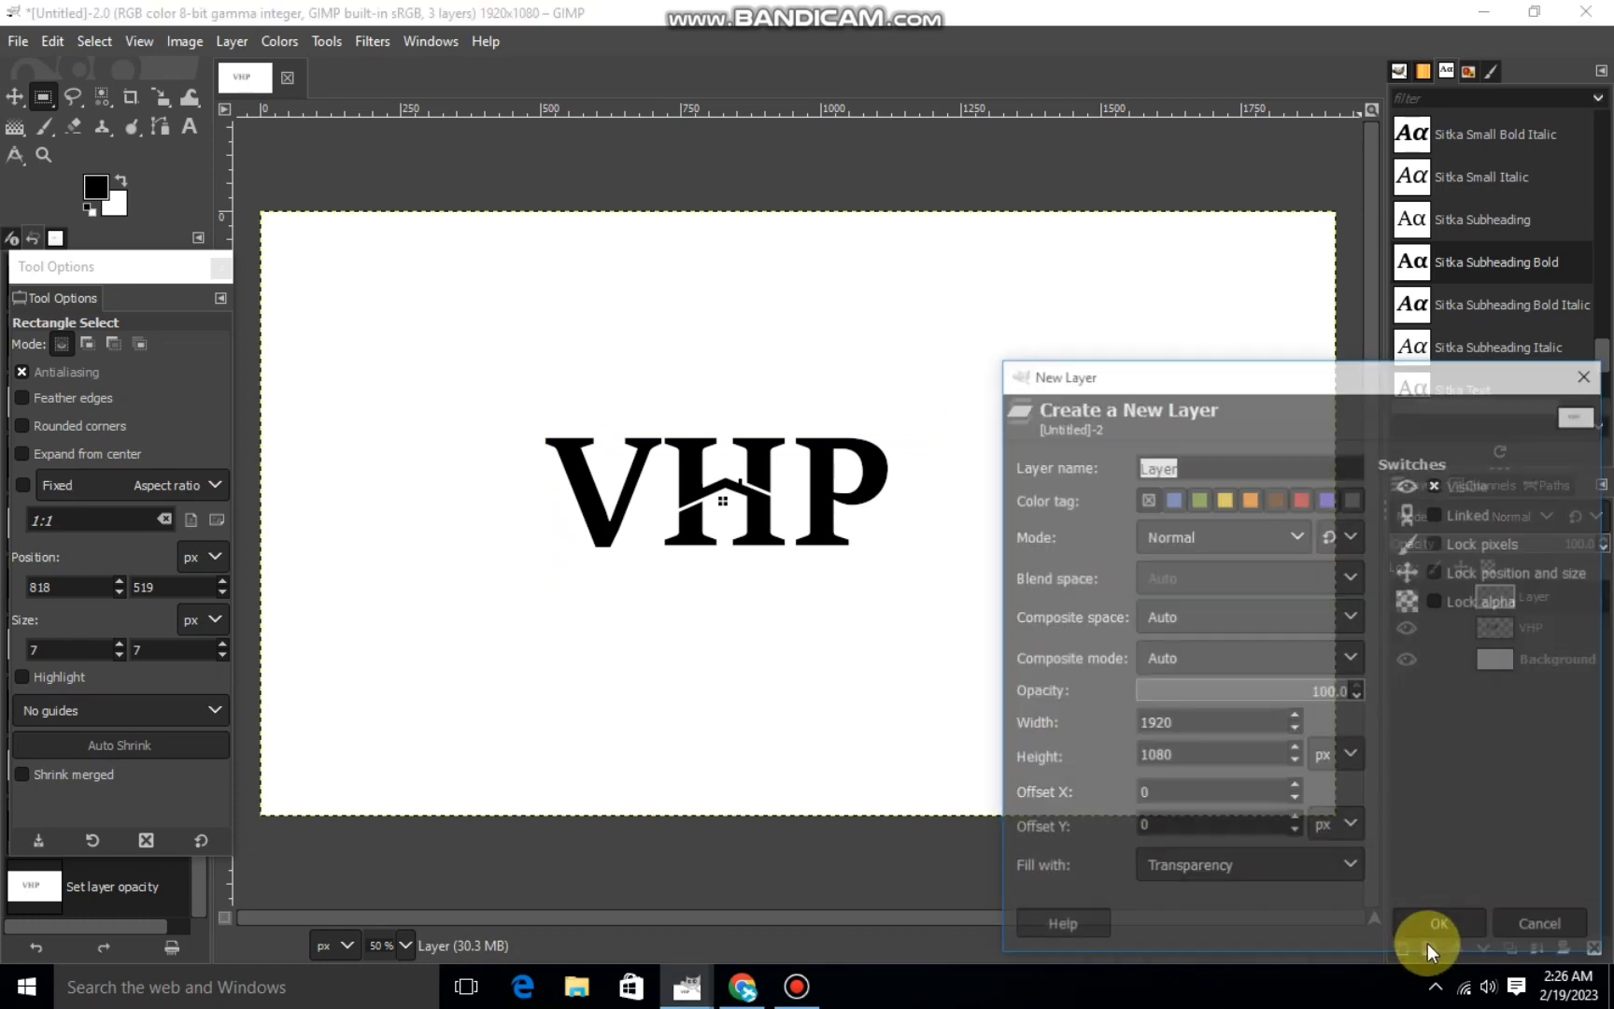
key("Return")
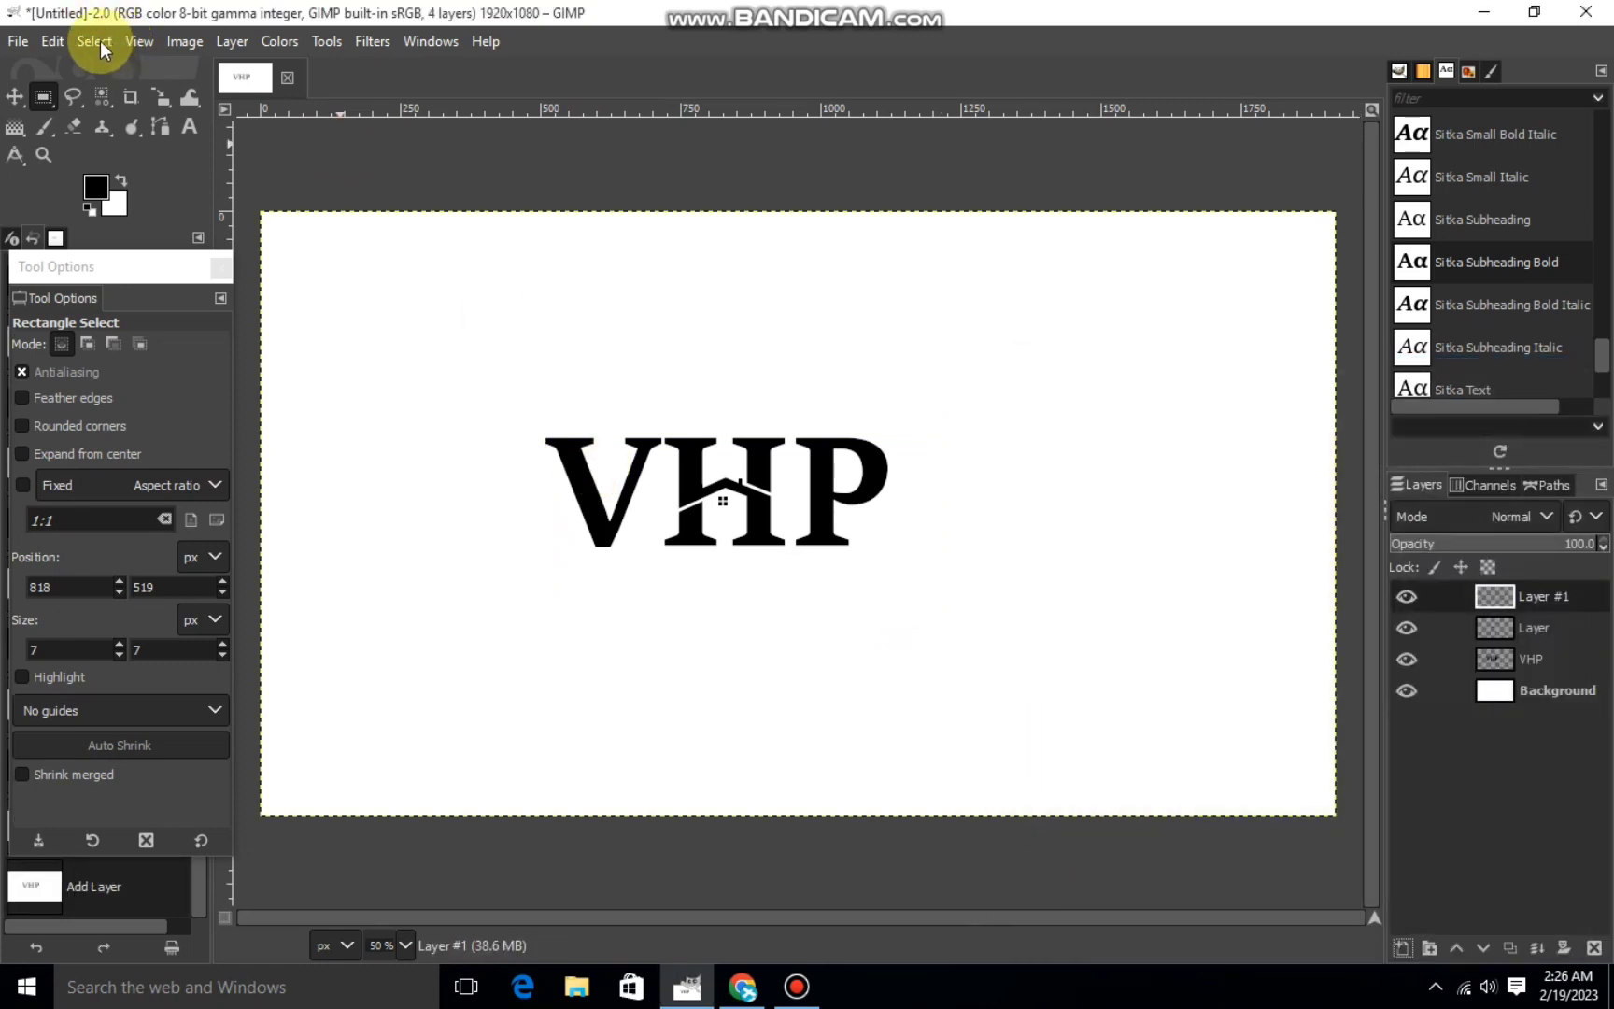
Draw an elliptical selection around the VHP logo and roughly fit it.
right_click(49, 98)
left_click(121, 126)
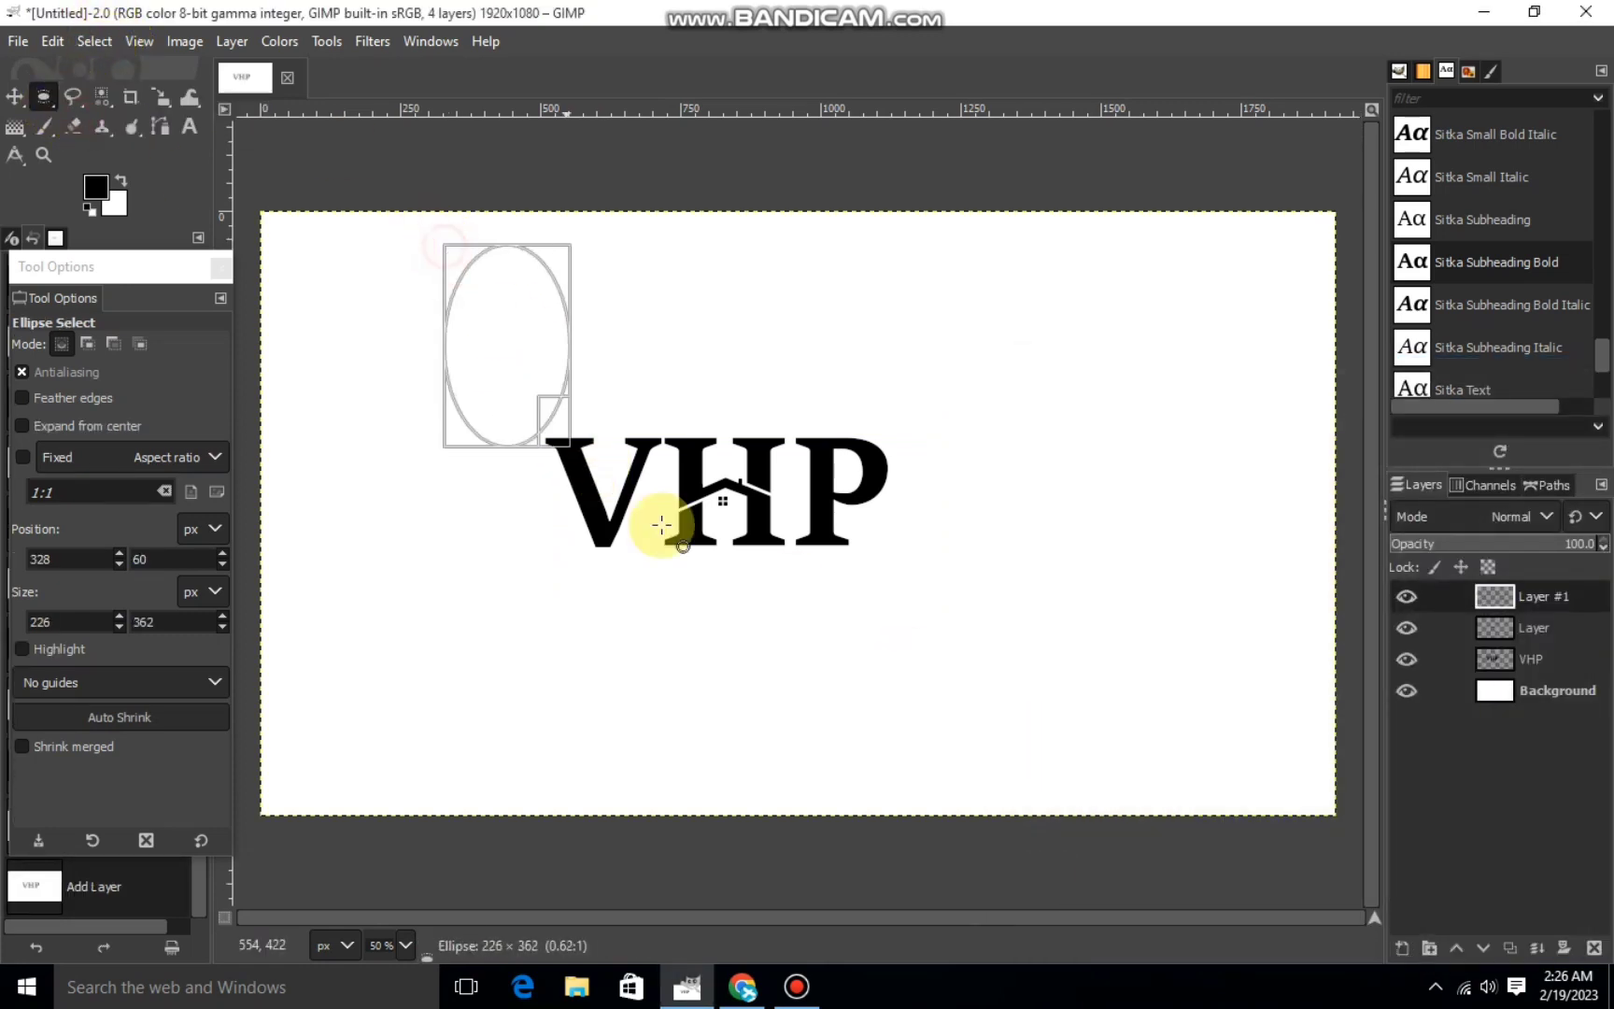
mouse_move(443, 245)
left_mouse_down()
mouse_move(927, 665)
mouse_move(920, 691)
left_mouse_up()
left_click_drag(655, 486, 697, 498)
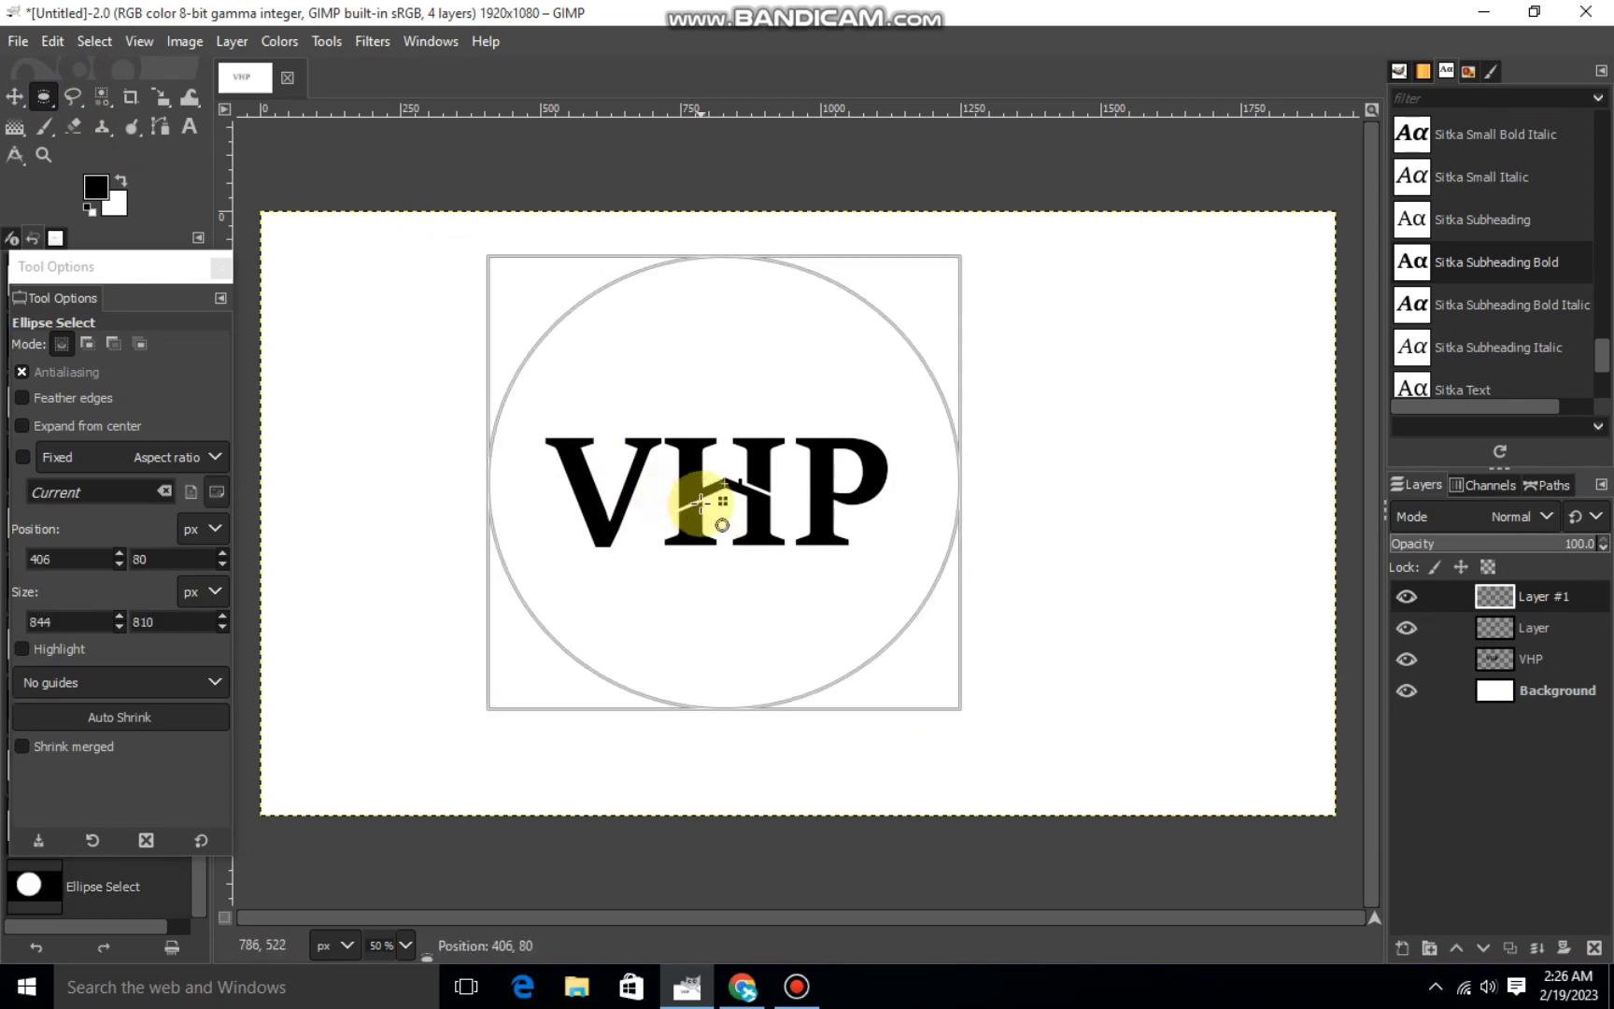
left_click_drag(905, 483, 882, 483)
left_click_drag(747, 686, 749, 673)
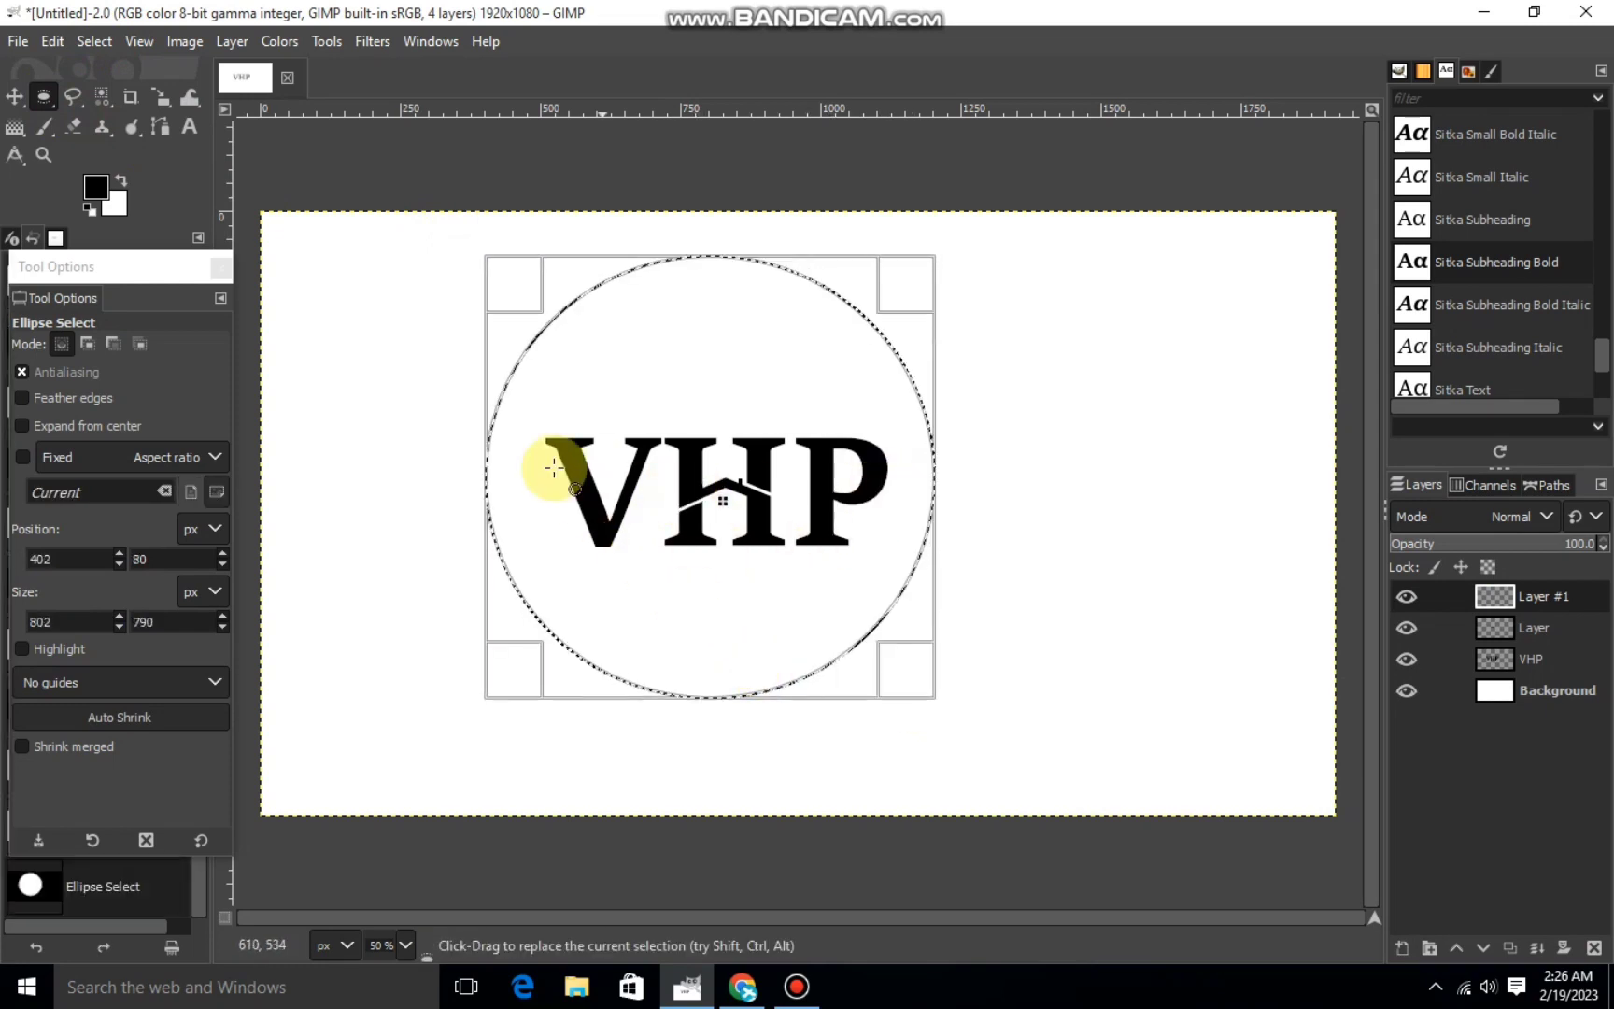
left_click_drag(518, 457, 540, 458)
left_click_drag(731, 280, 721, 315)
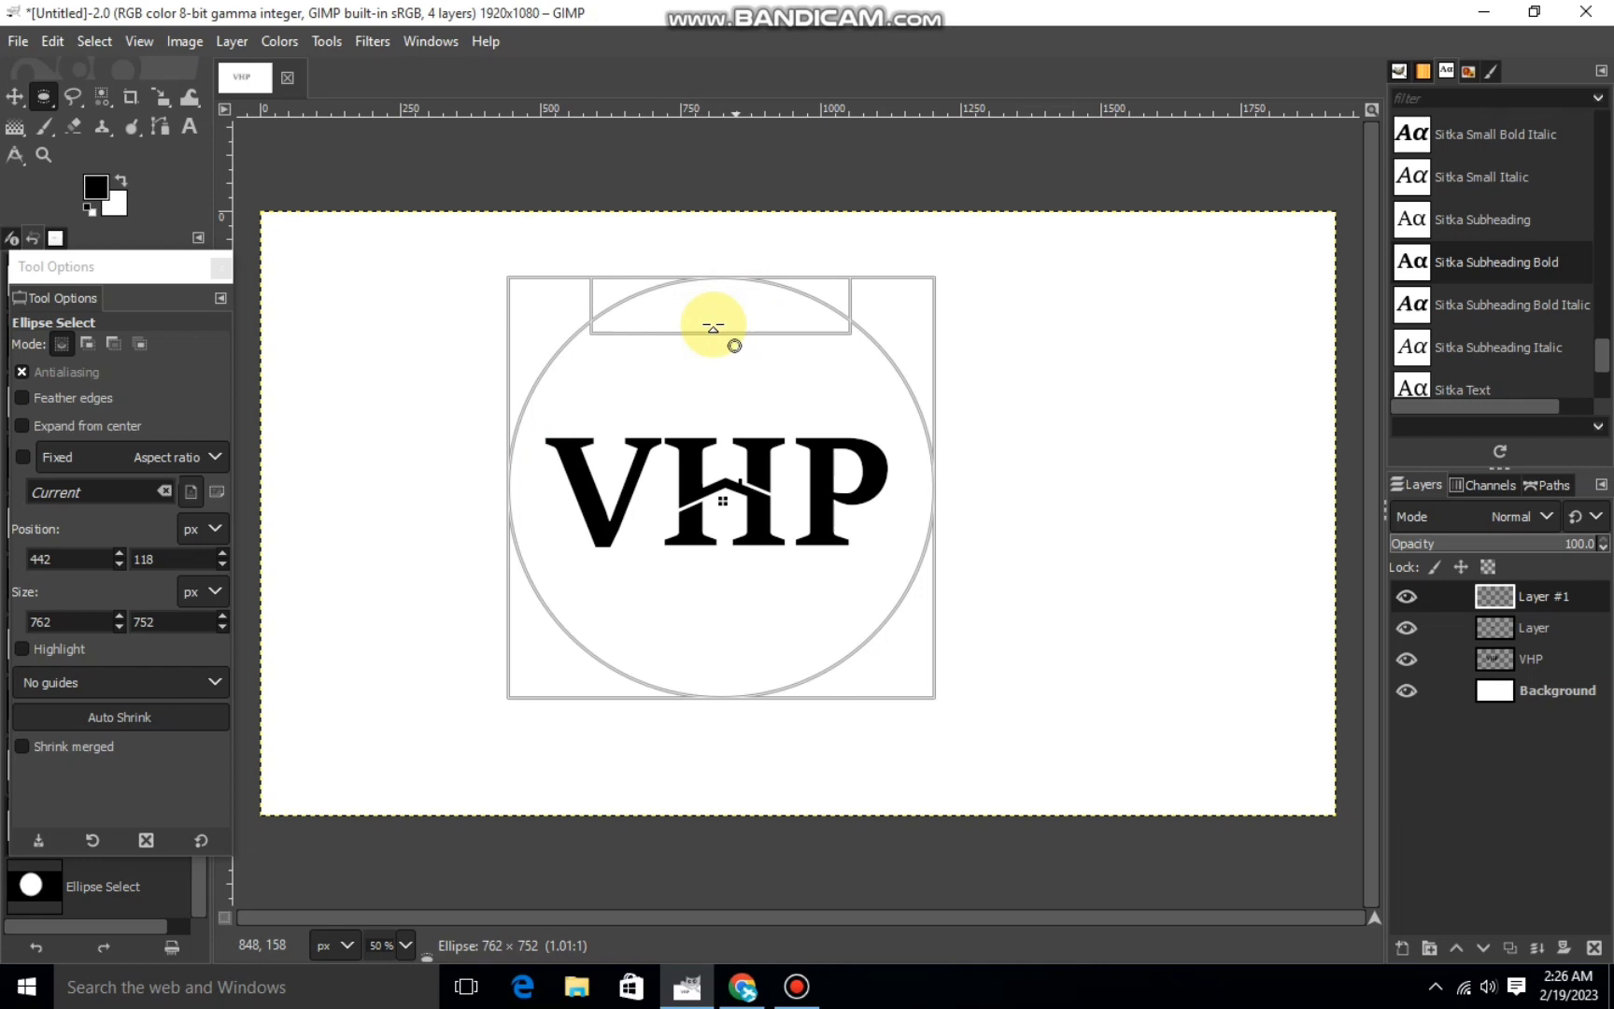
left_click(672, 400)
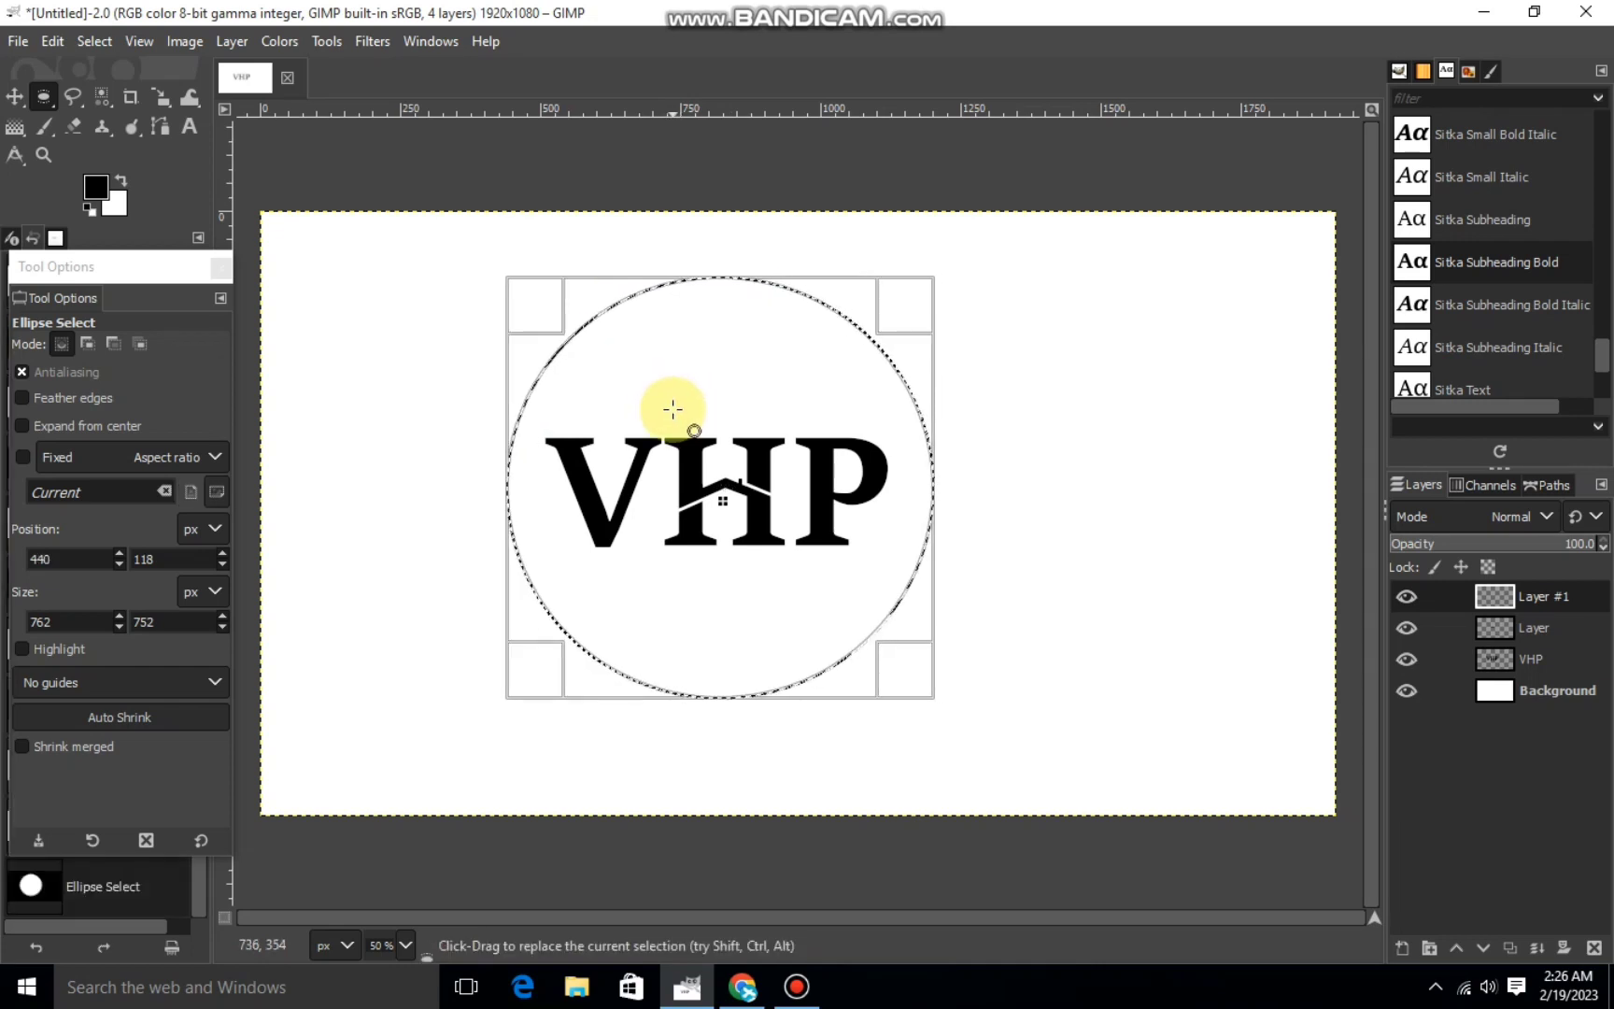
Tighten and centre the ellipse into a roughly 718×708 px near-circle around the logo.
left_click_drag(545, 537, 557, 539)
left_click_drag(749, 285, 747, 297)
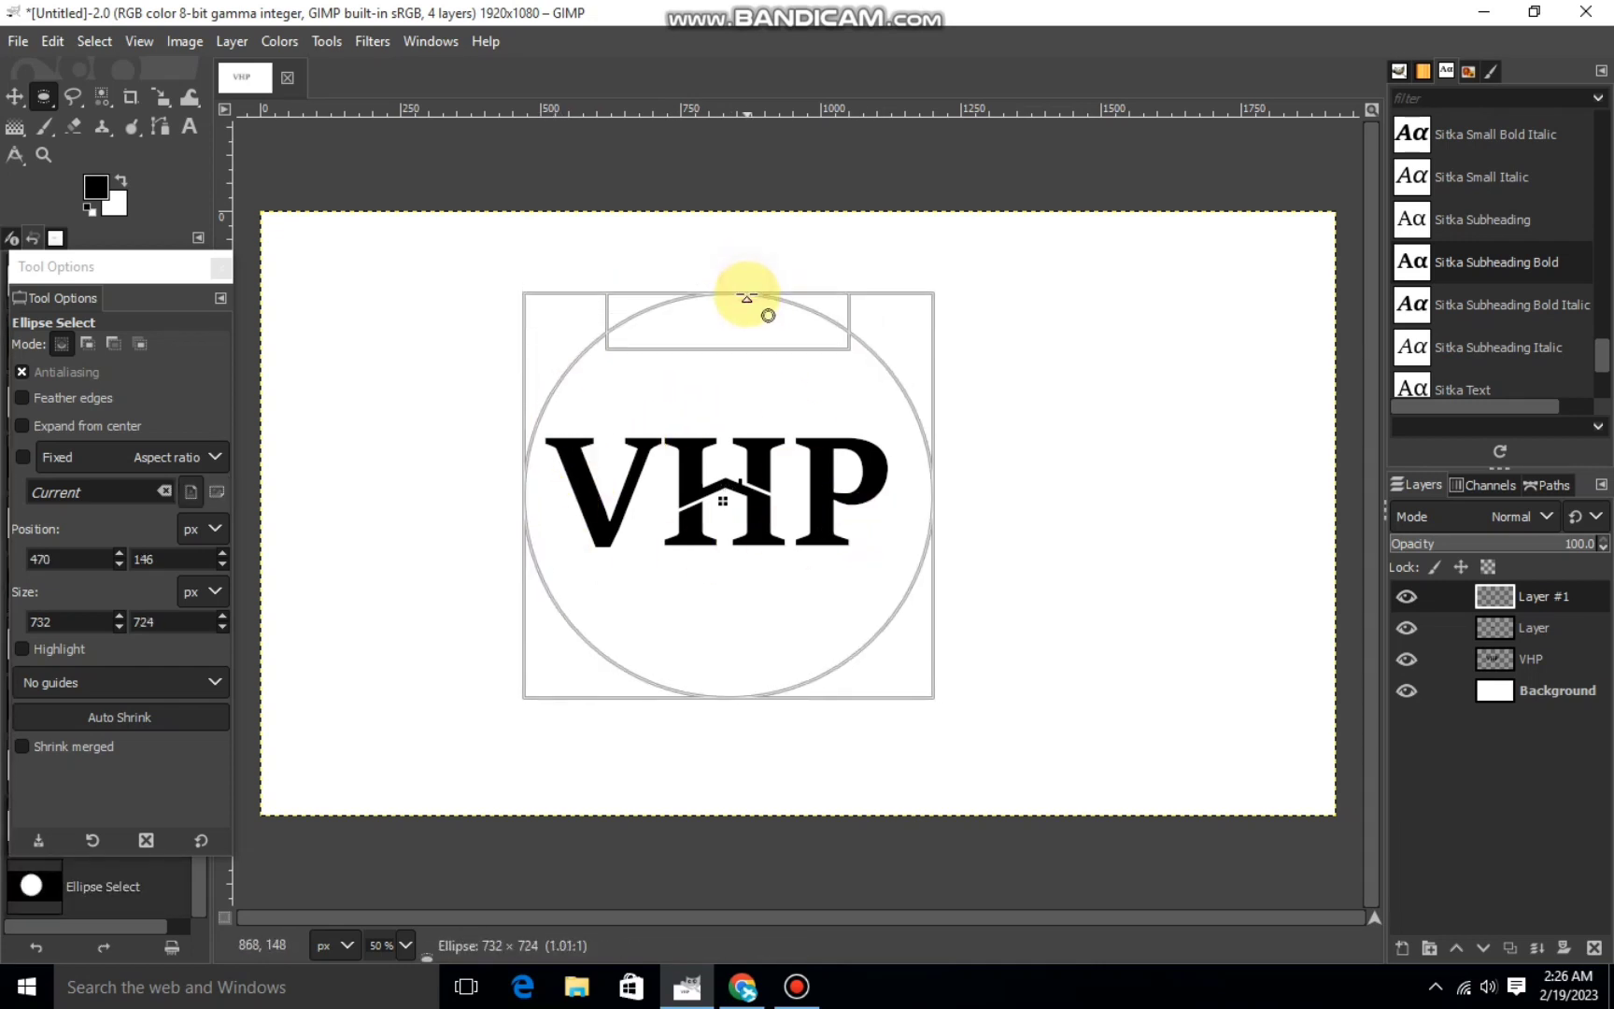
left_click_drag(739, 378, 734, 383)
left_click_drag(700, 674, 699, 665)
left_click_drag(724, 580, 720, 572)
left_click_drag(545, 514, 554, 514)
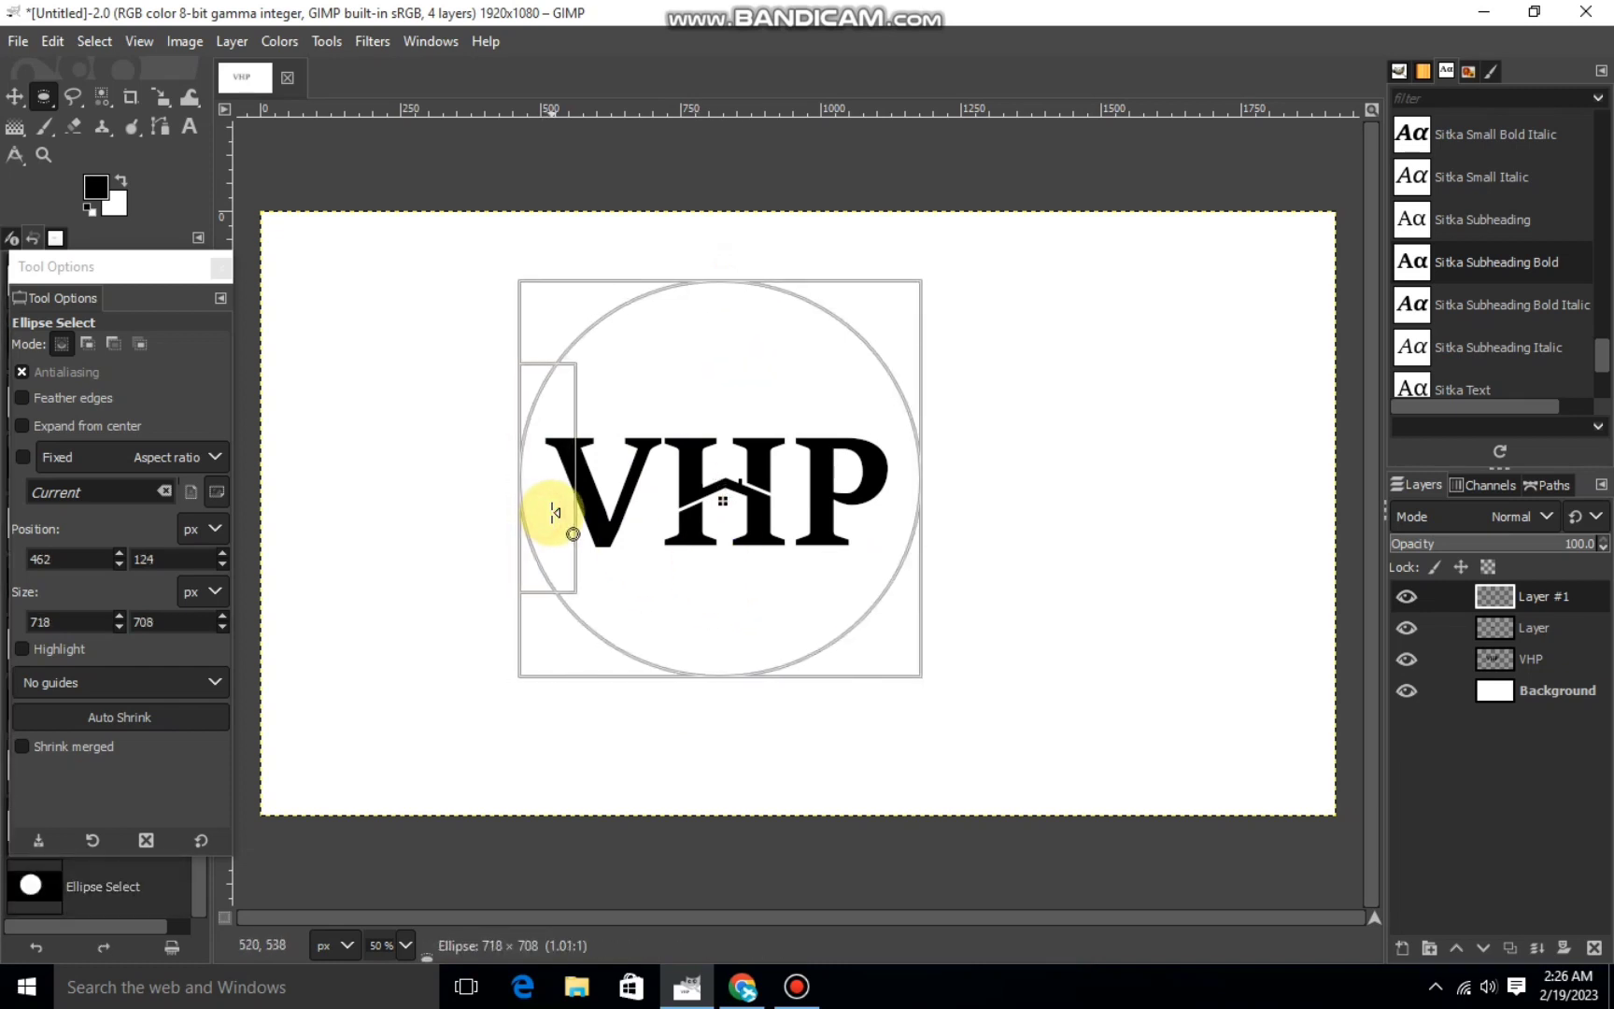
Fill the circular selection with black, then shrink the selection upward and inward.
right_click(706, 471)
left_click(937, 665)
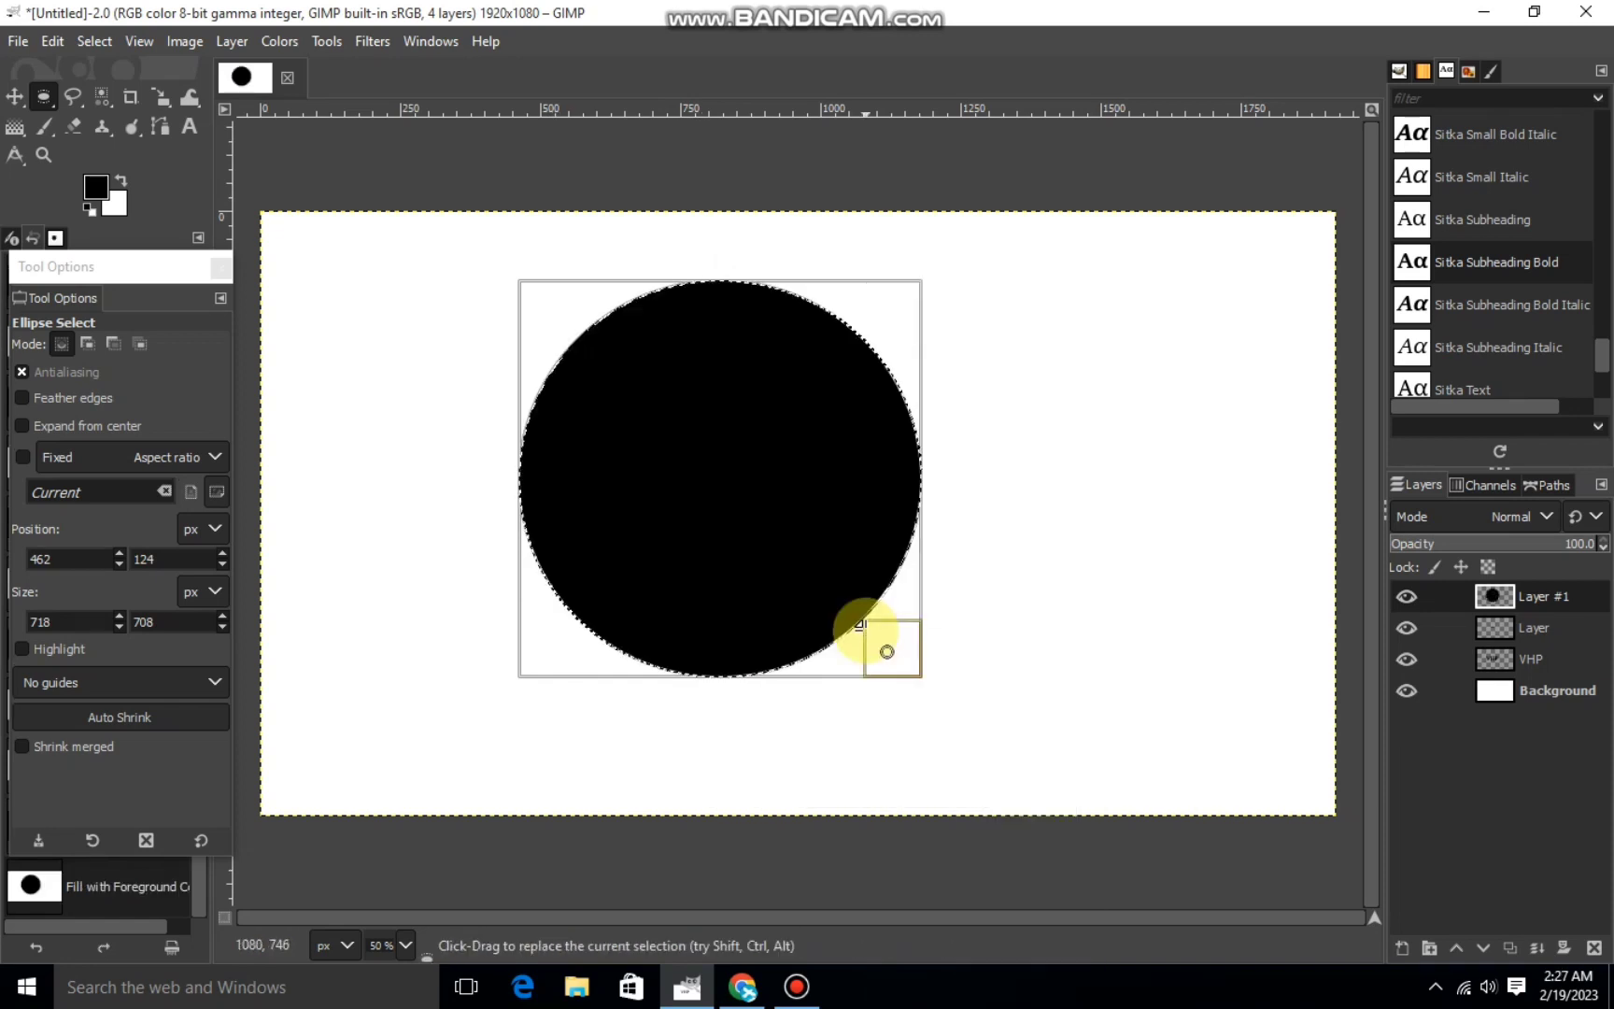
left_click_drag(739, 644, 743, 622)
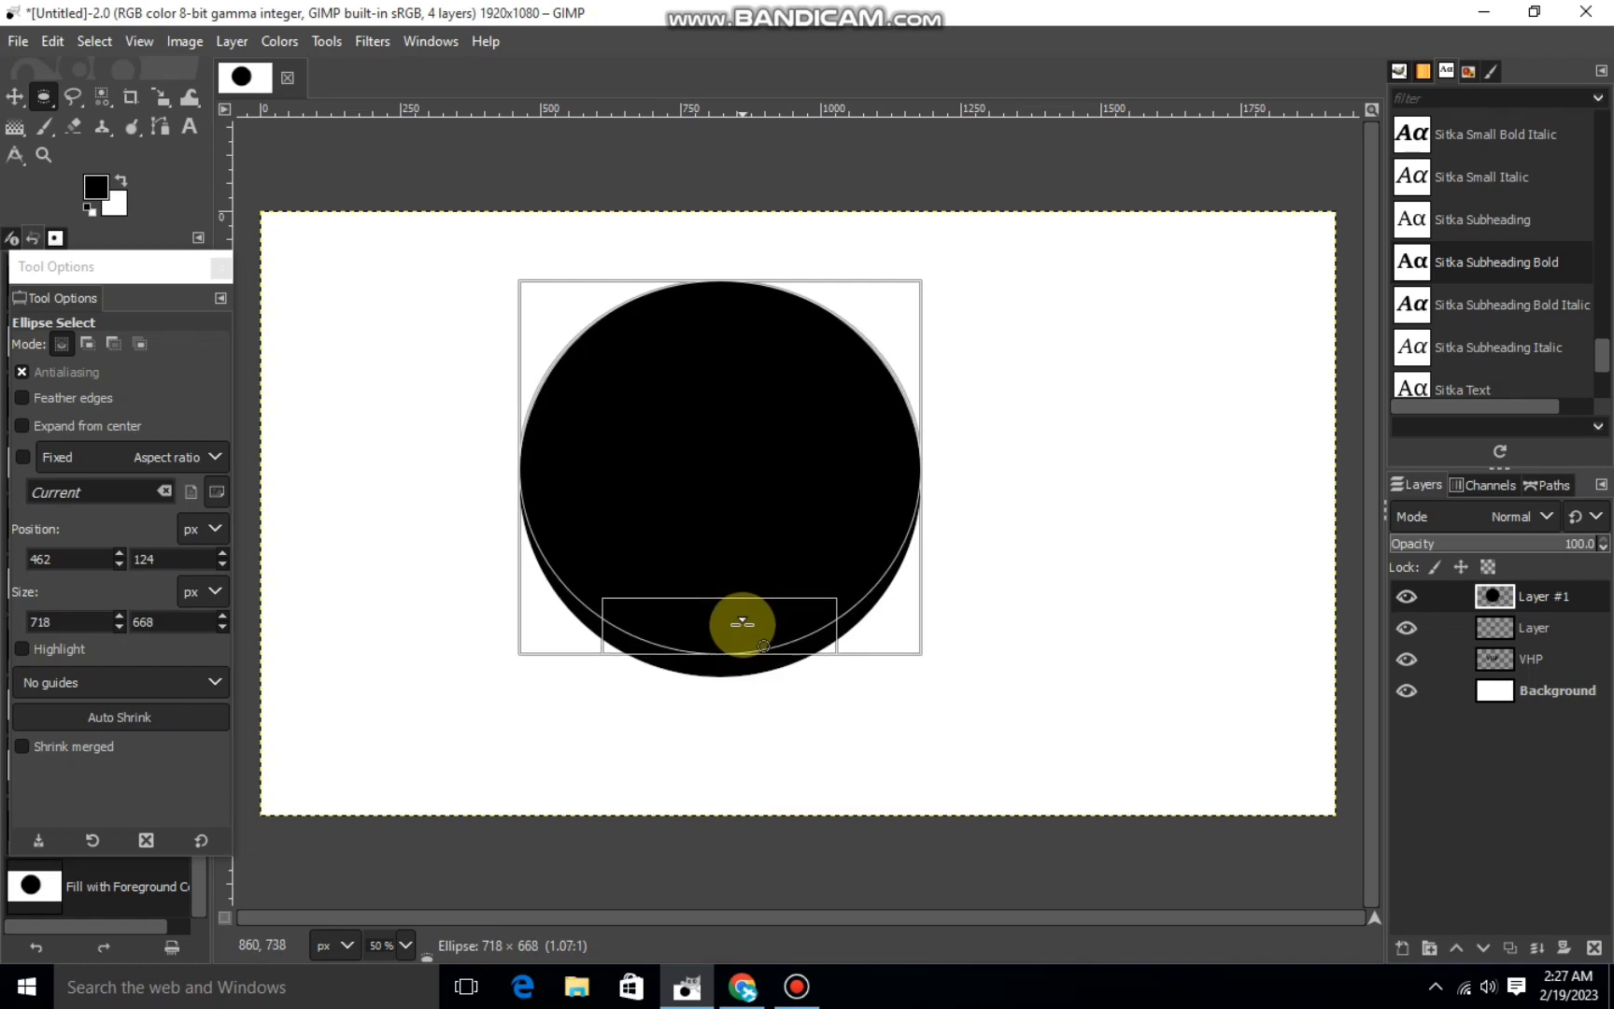
left_click_drag(912, 479, 888, 482)
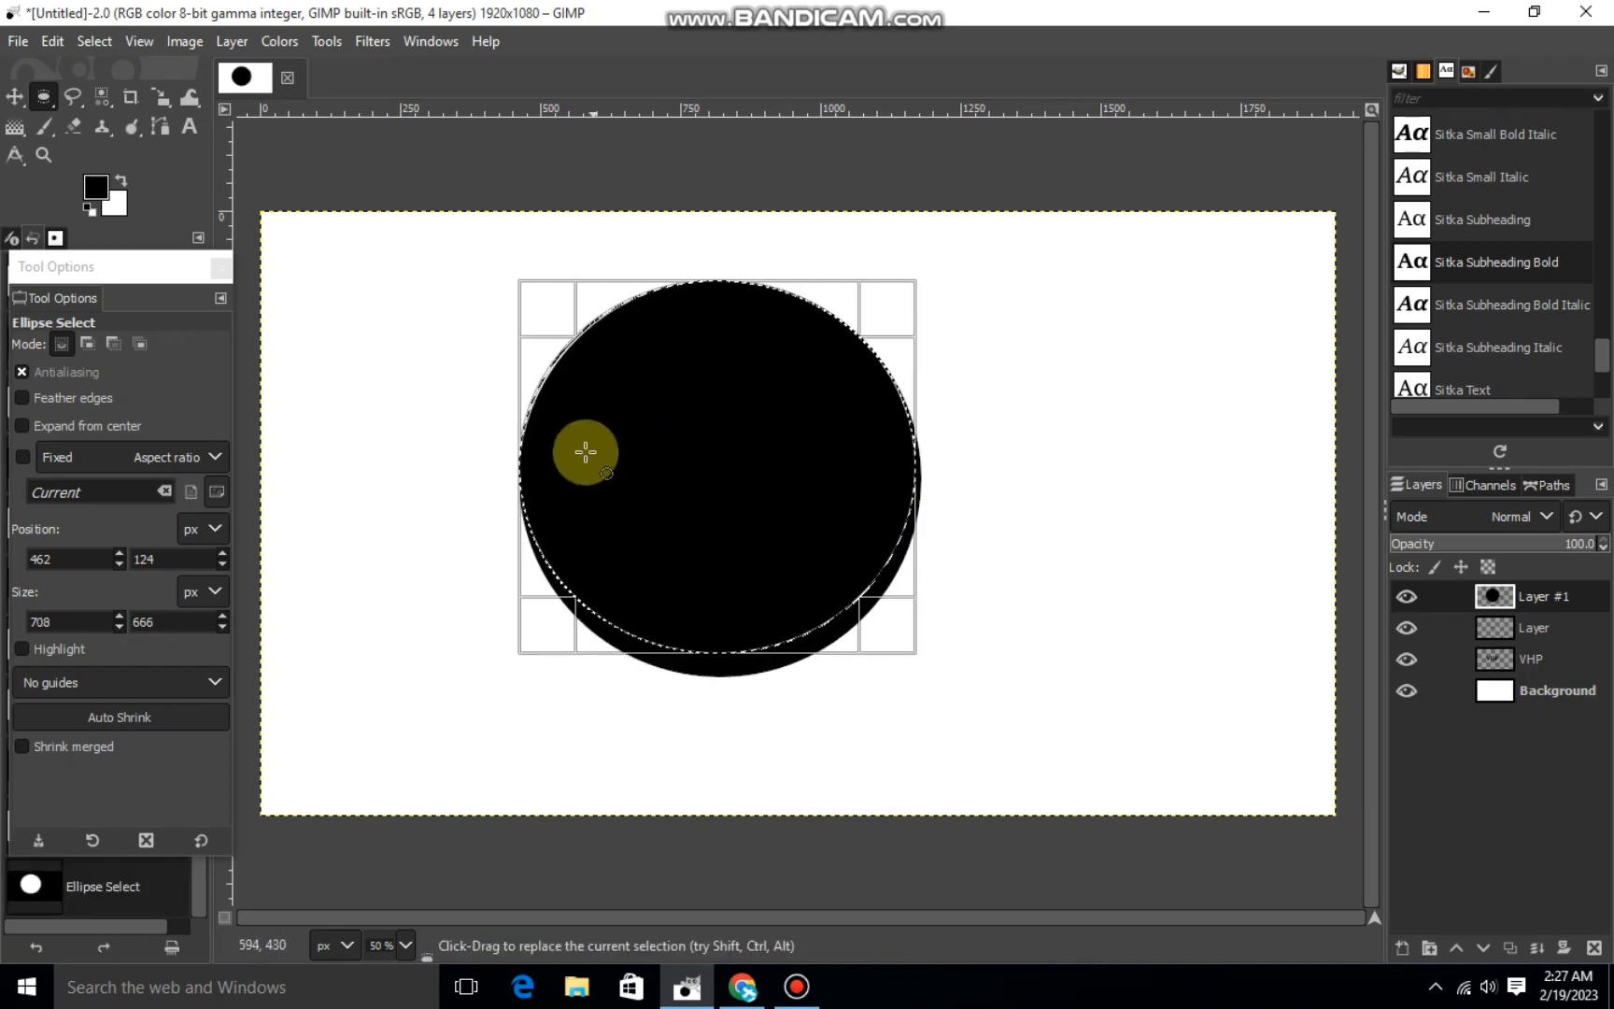
left_click_drag(586, 452, 572, 451)
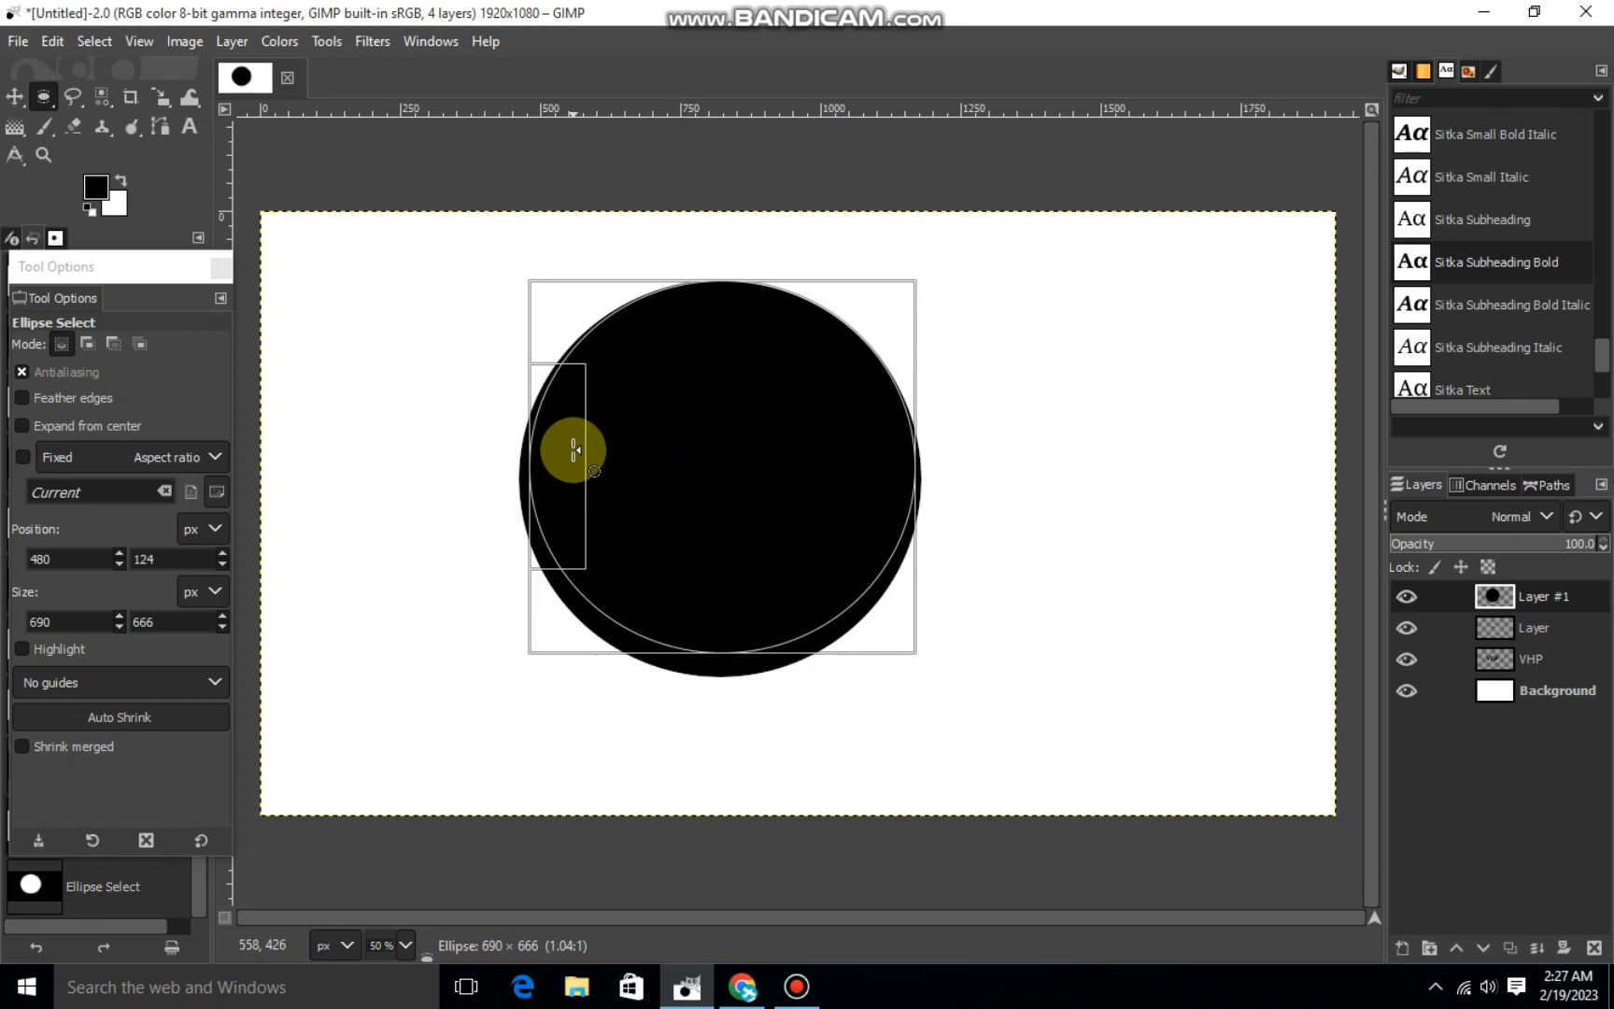
mouse_move(573, 451)
left_mouse_down()
mouse_move(558, 436)
mouse_move(559, 453)
left_mouse_up()
left_click_drag(739, 308, 739, 289)
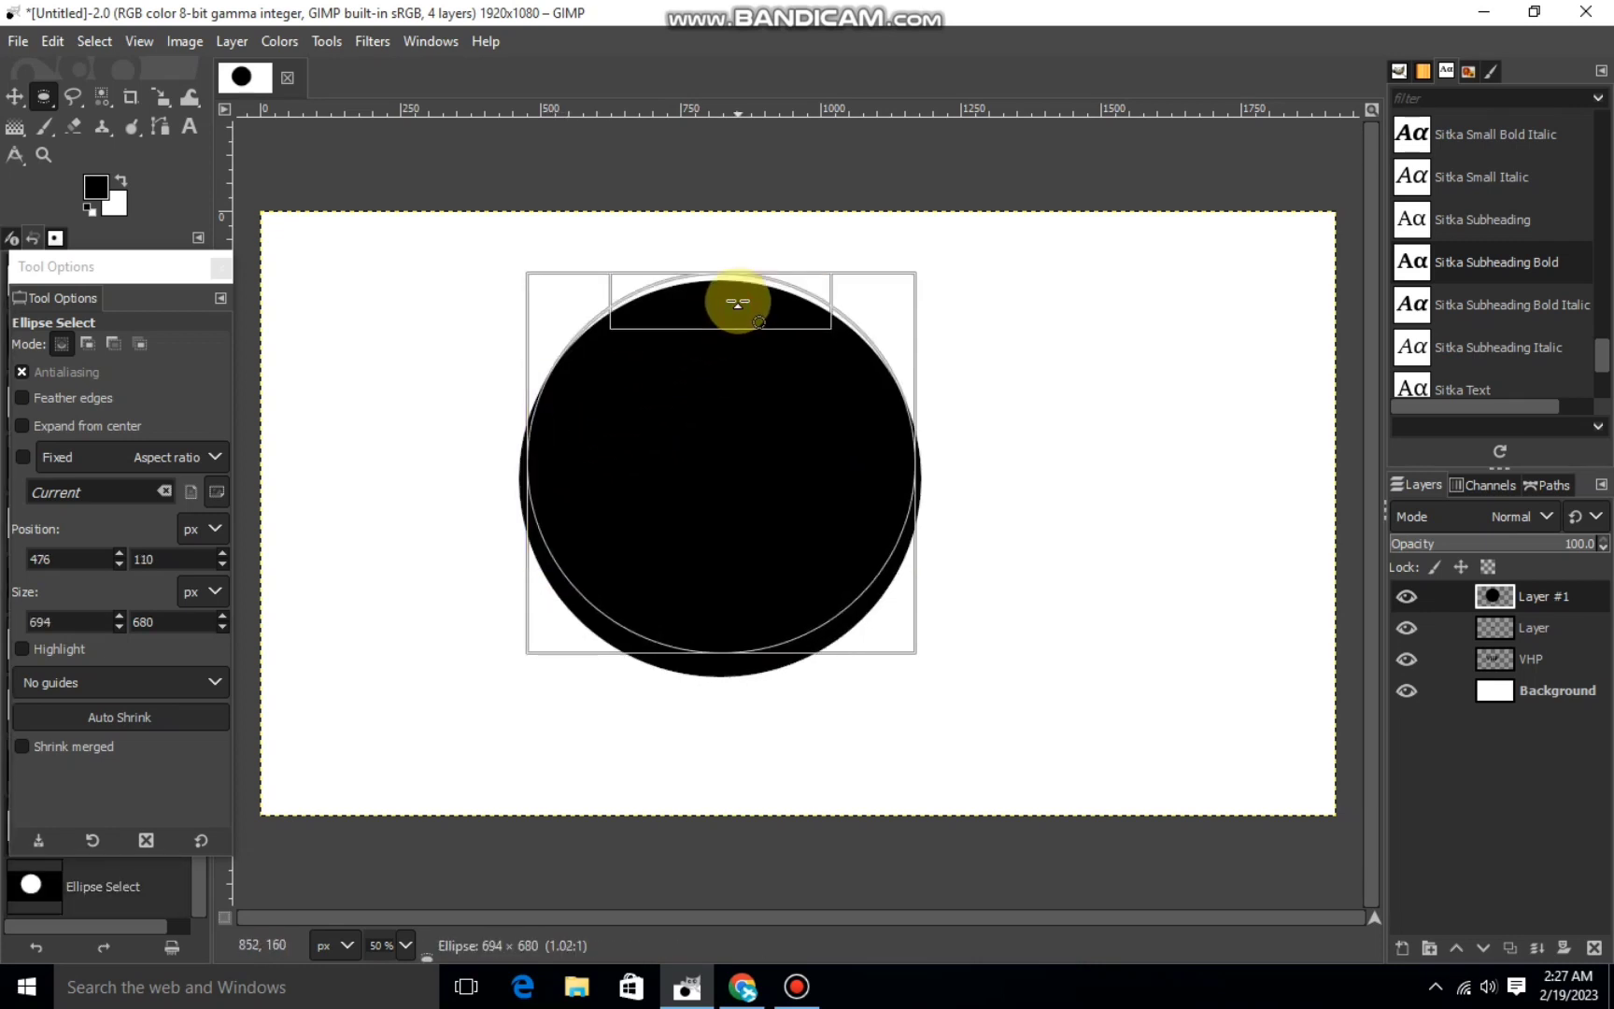
left_click_drag(875, 420, 865, 425)
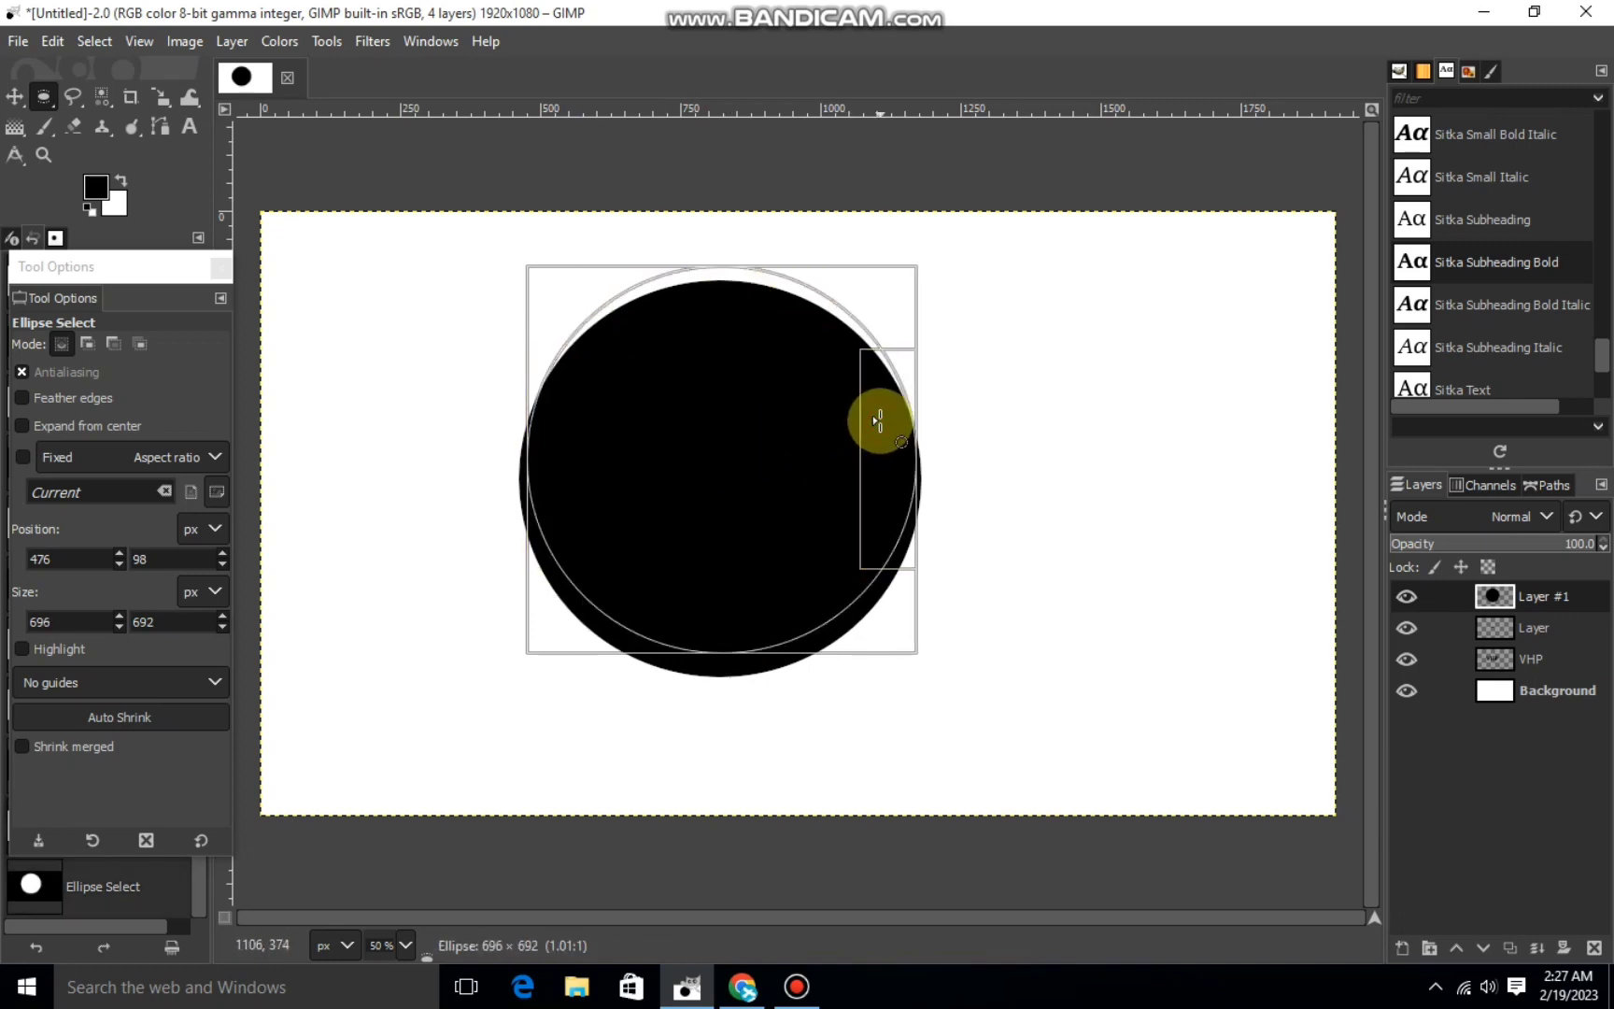
Cut the inner area out of the black circle, then undo to restore the solid circle.
right_click(693, 458)
mouse_move(750, 523)
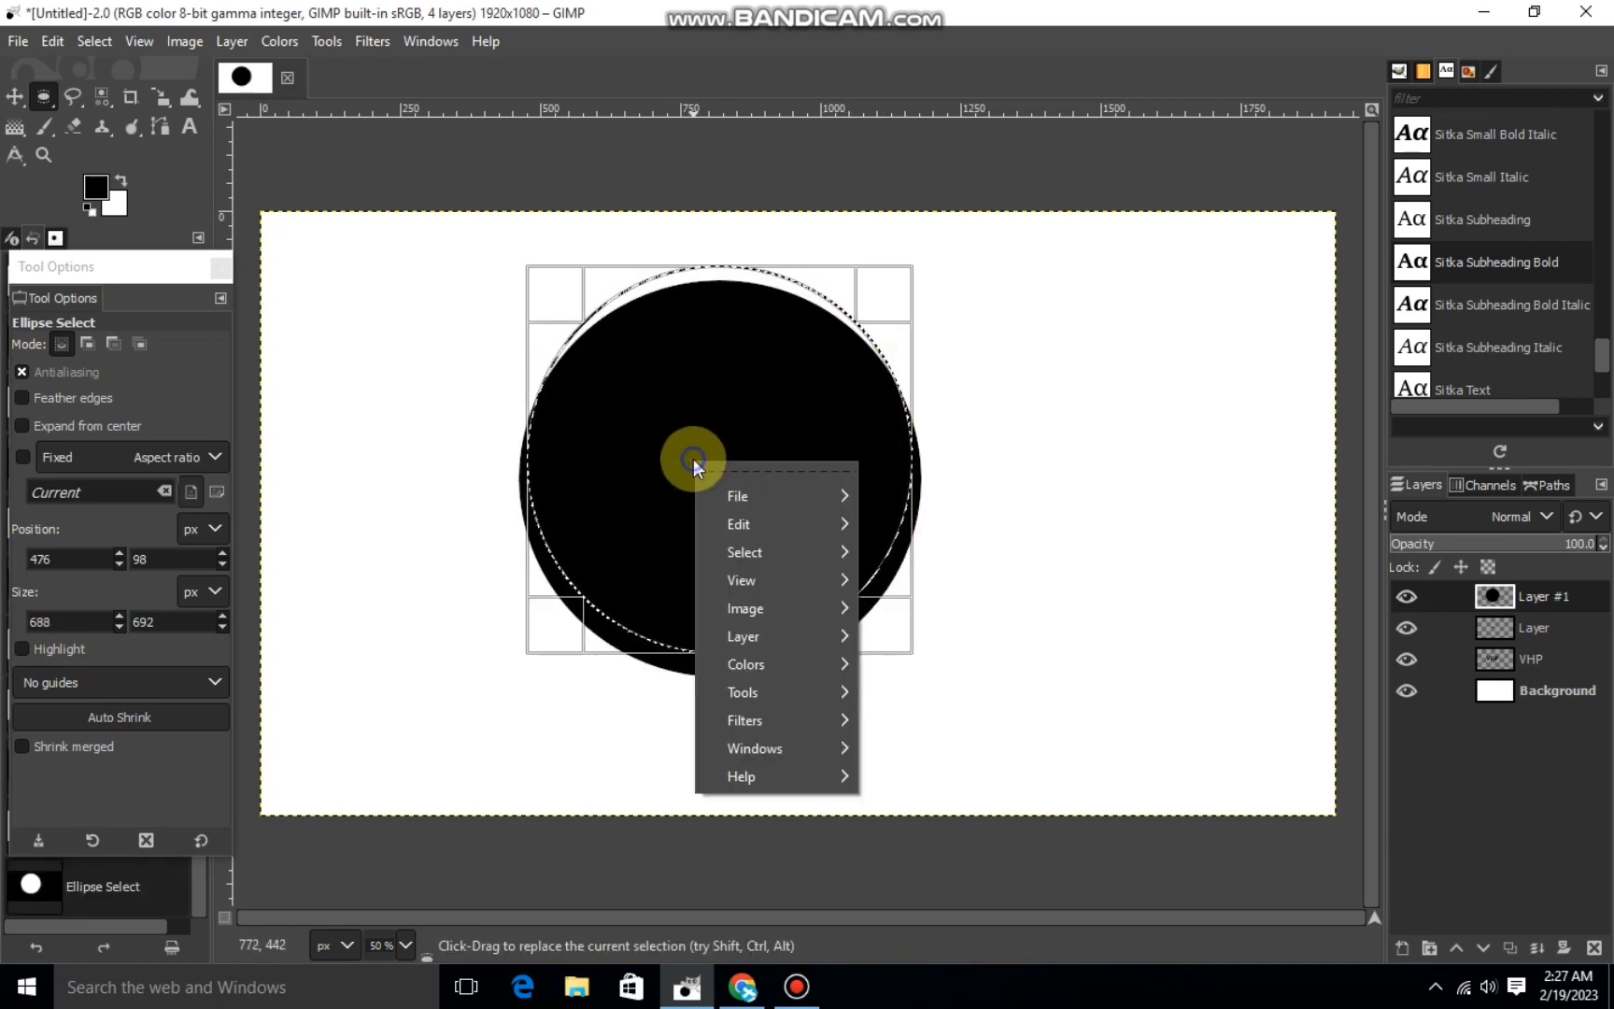
left_click(901, 367)
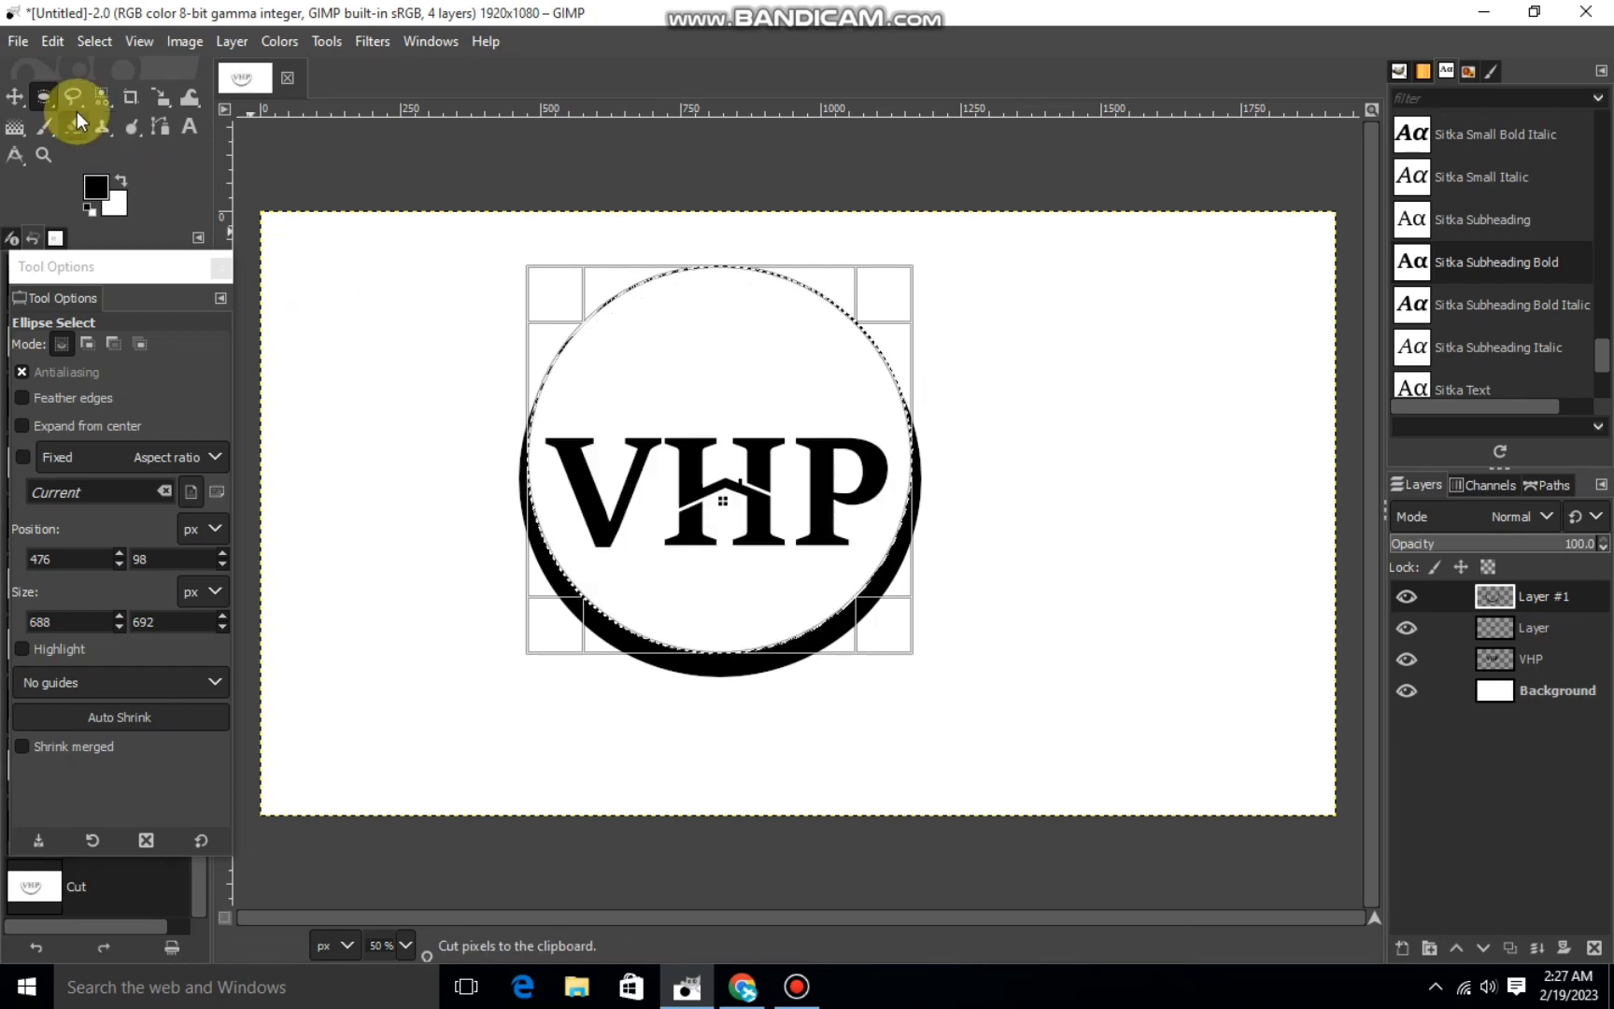
left_click(94, 41)
left_click(129, 101)
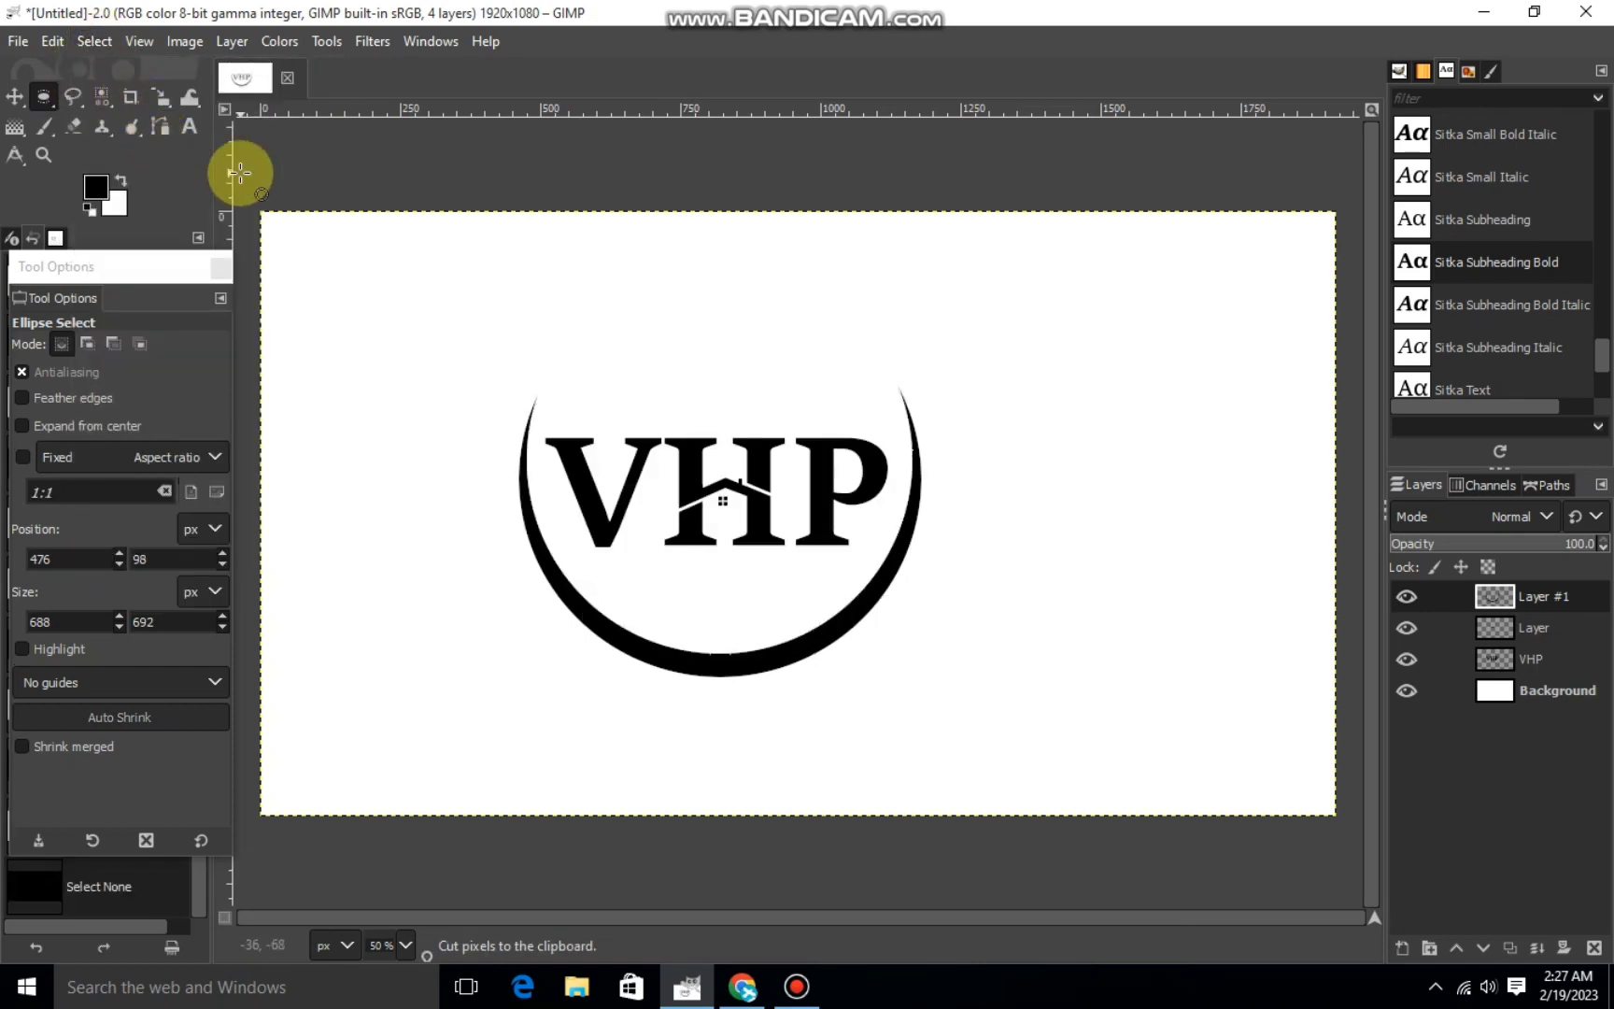
key("ctrl+z")
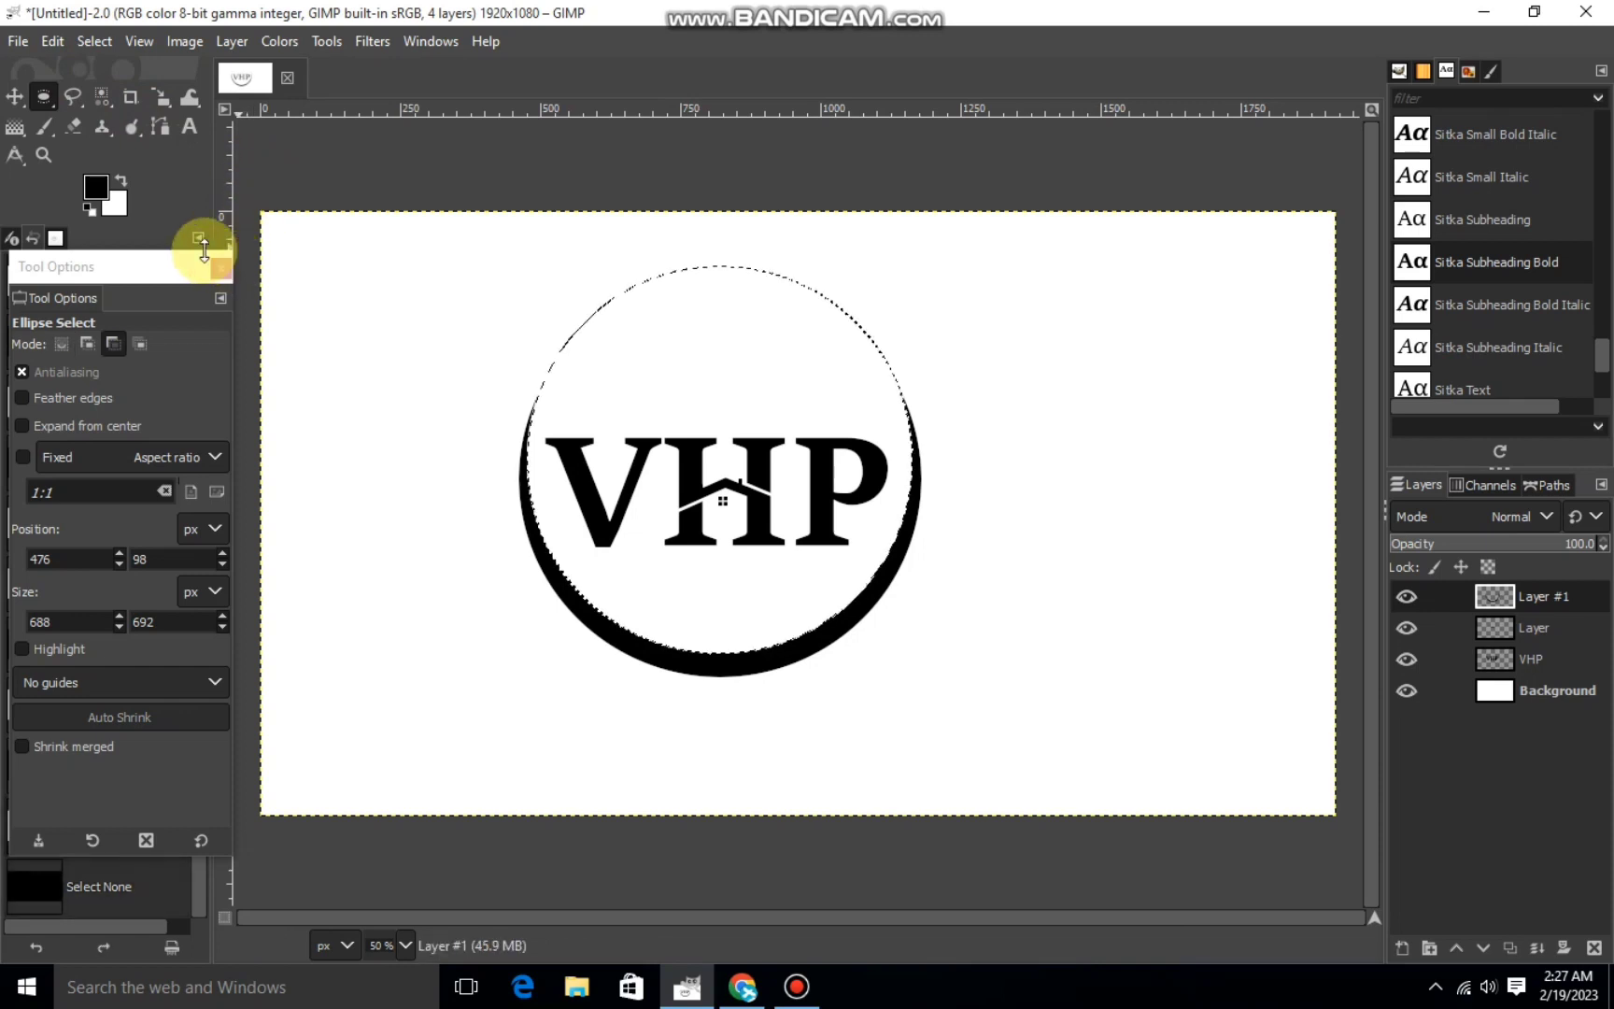
key("ctrl+z")
Raise and narrow the inner selection, cut it from the circle, and deselect.
left_click(695, 367)
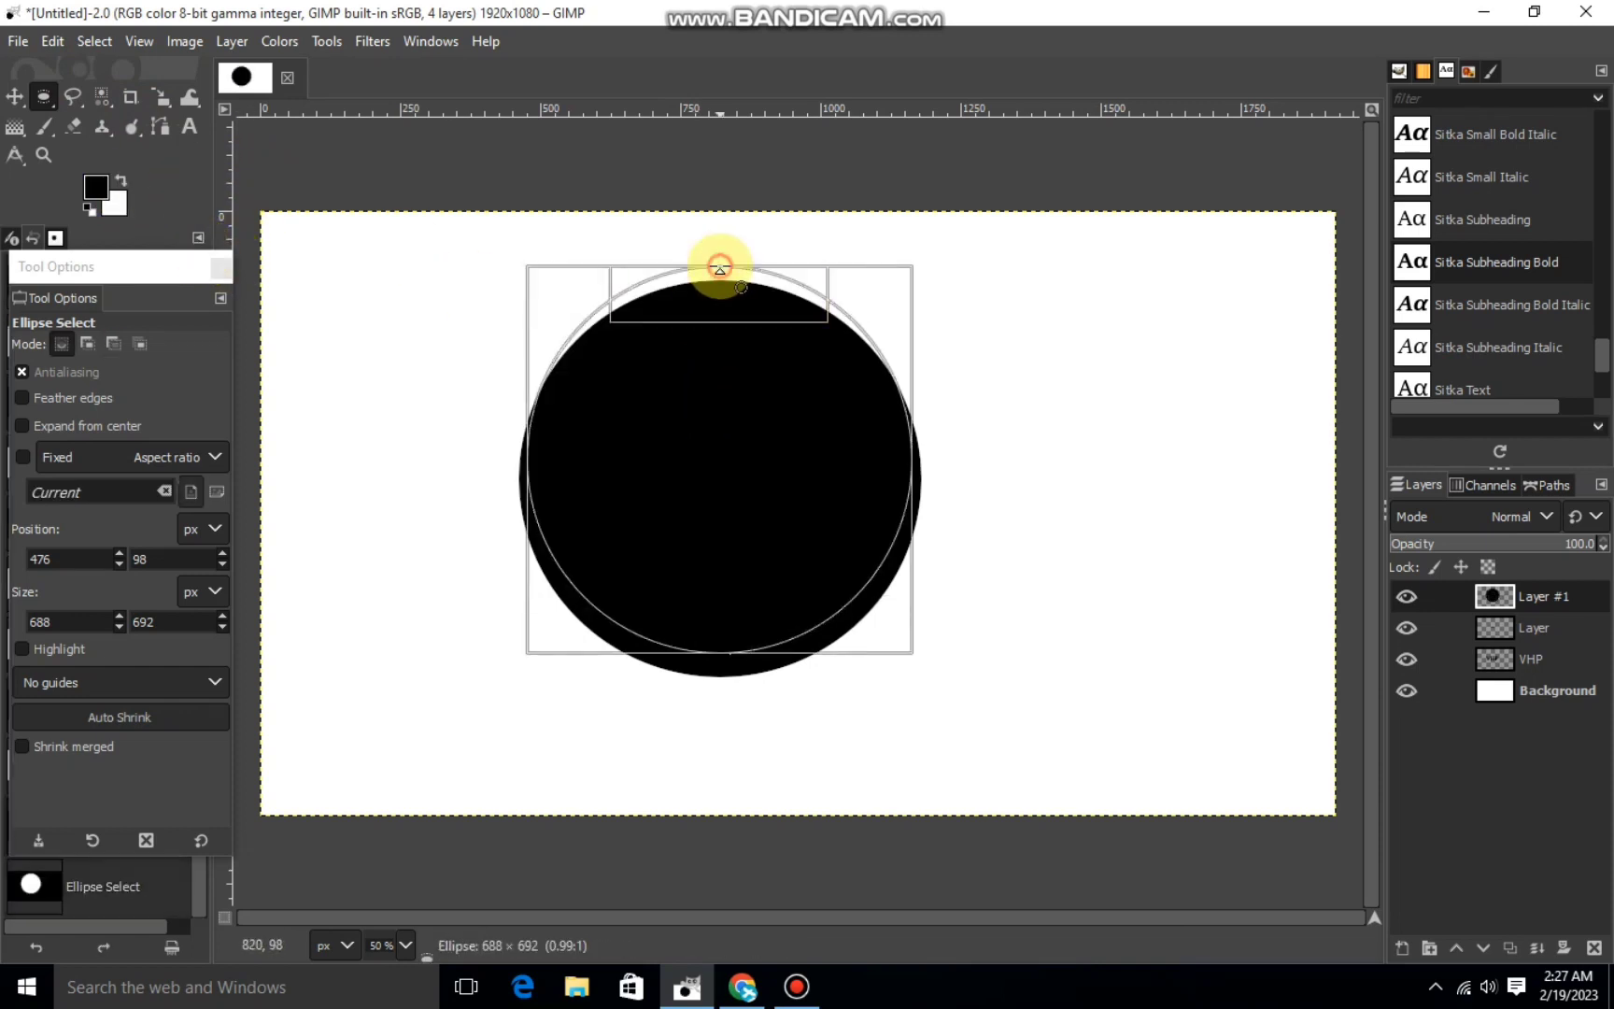
left_click_drag(720, 266, 720, 262)
left_click_drag(875, 405, 870, 404)
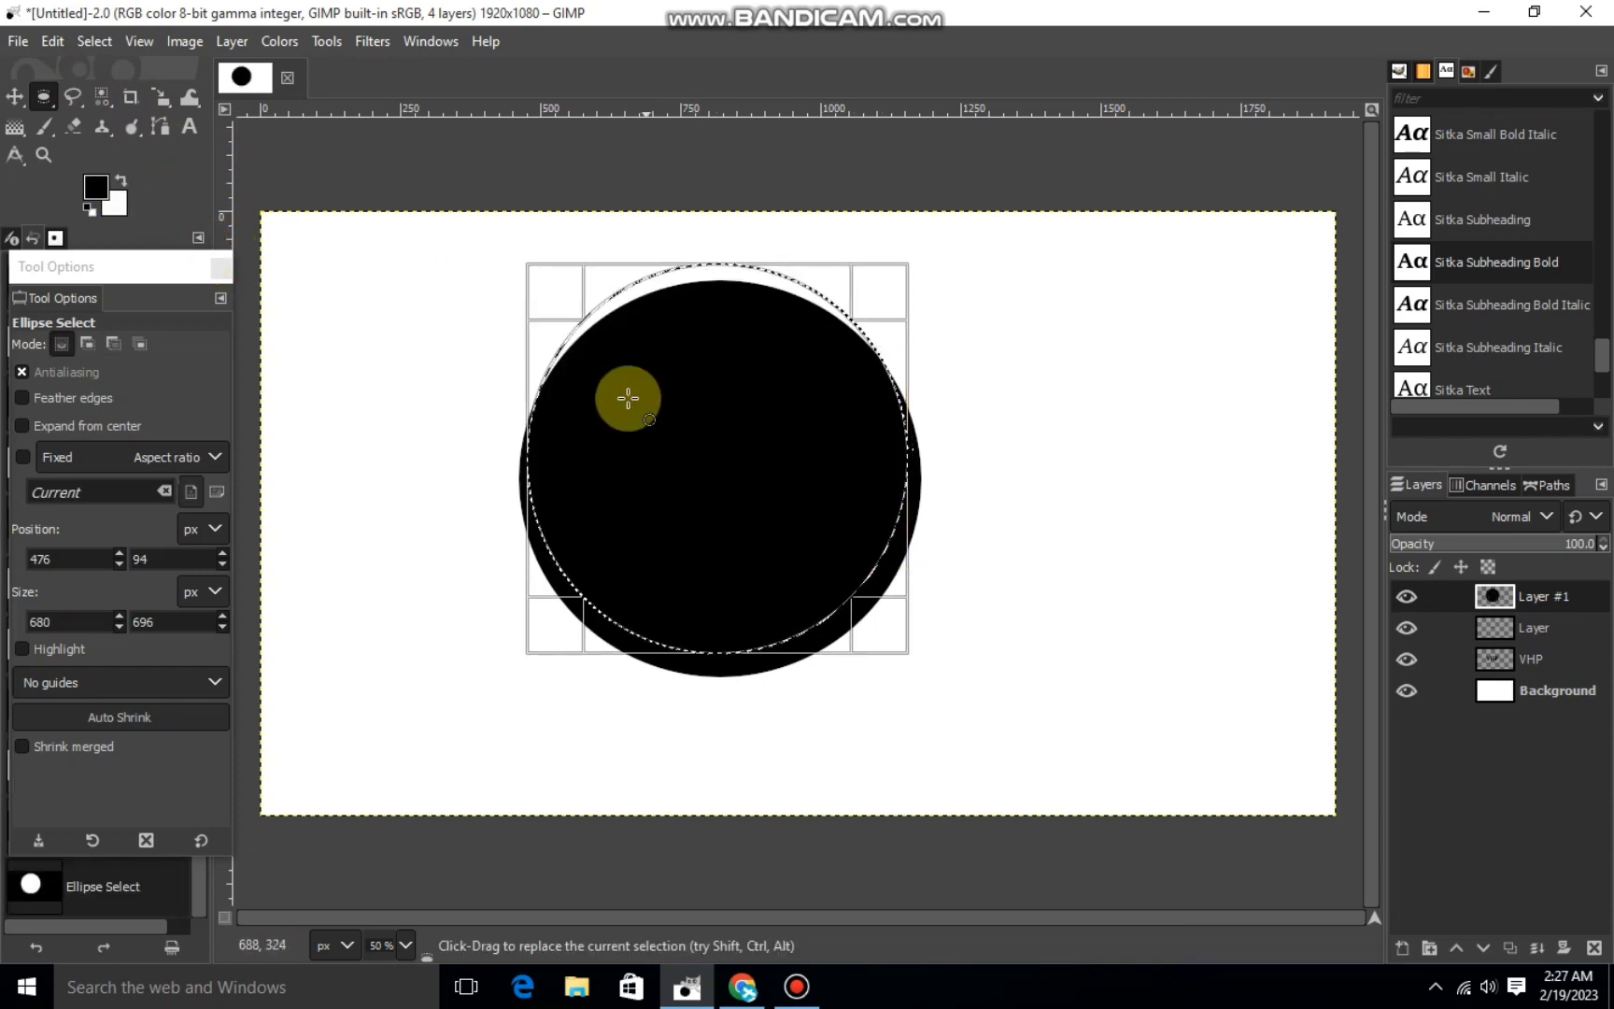
left_click_drag(549, 408, 556, 411)
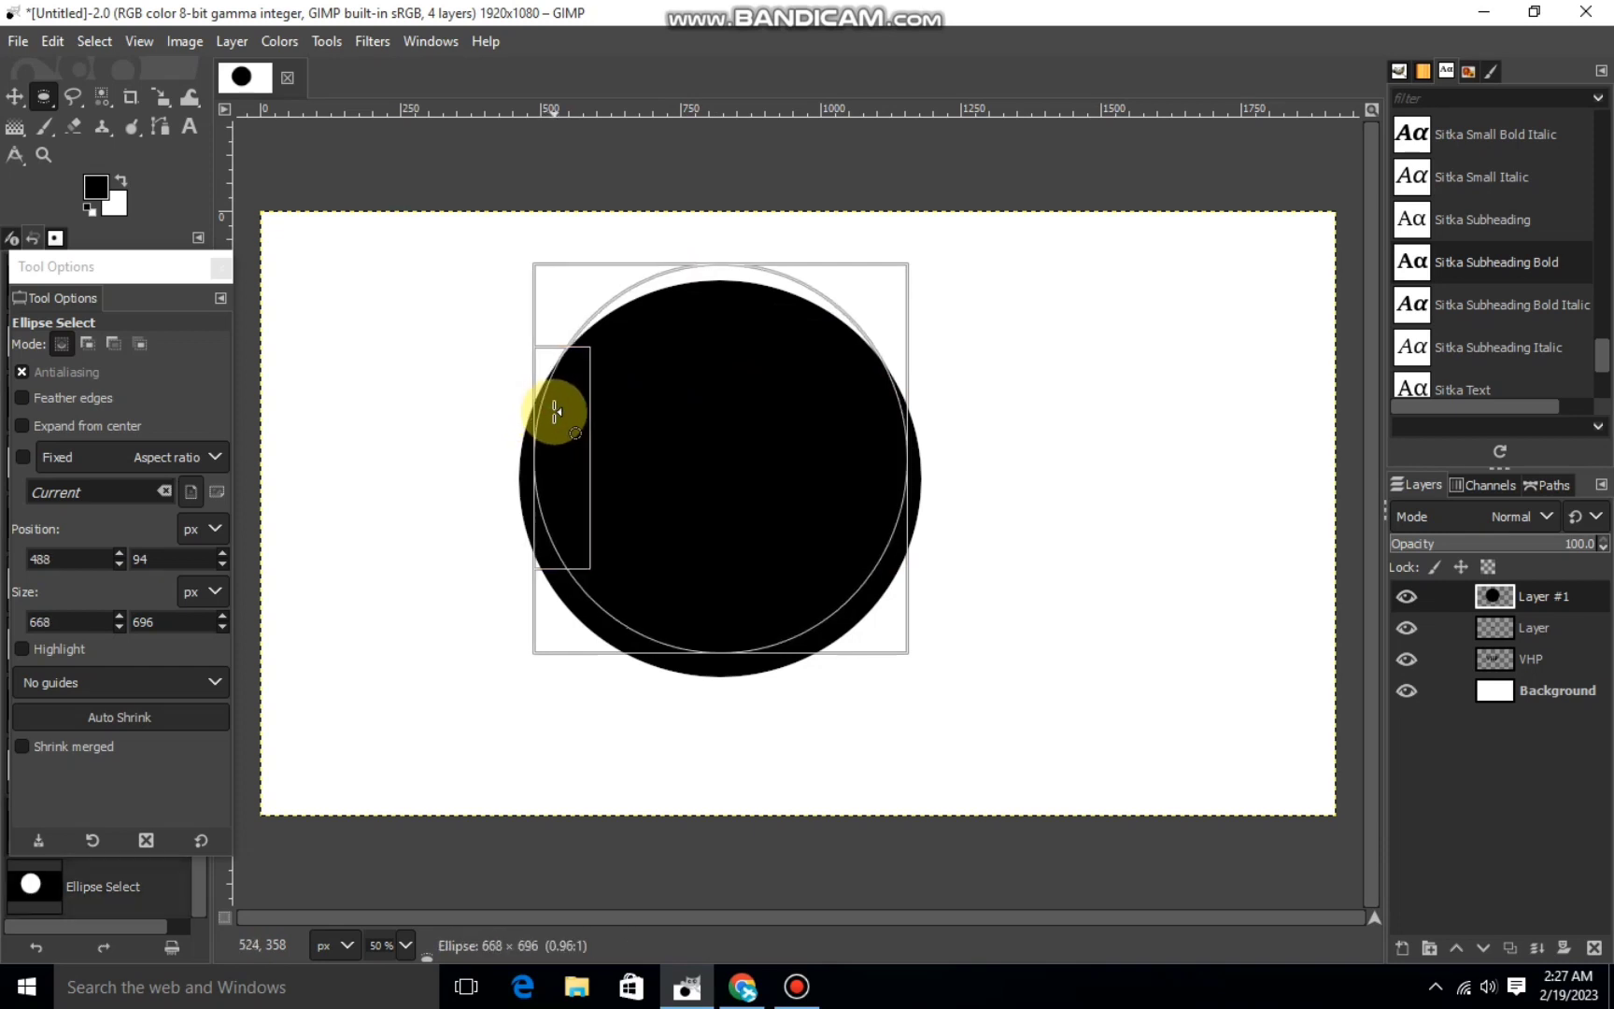
right_click(696, 420)
mouse_move(771, 479)
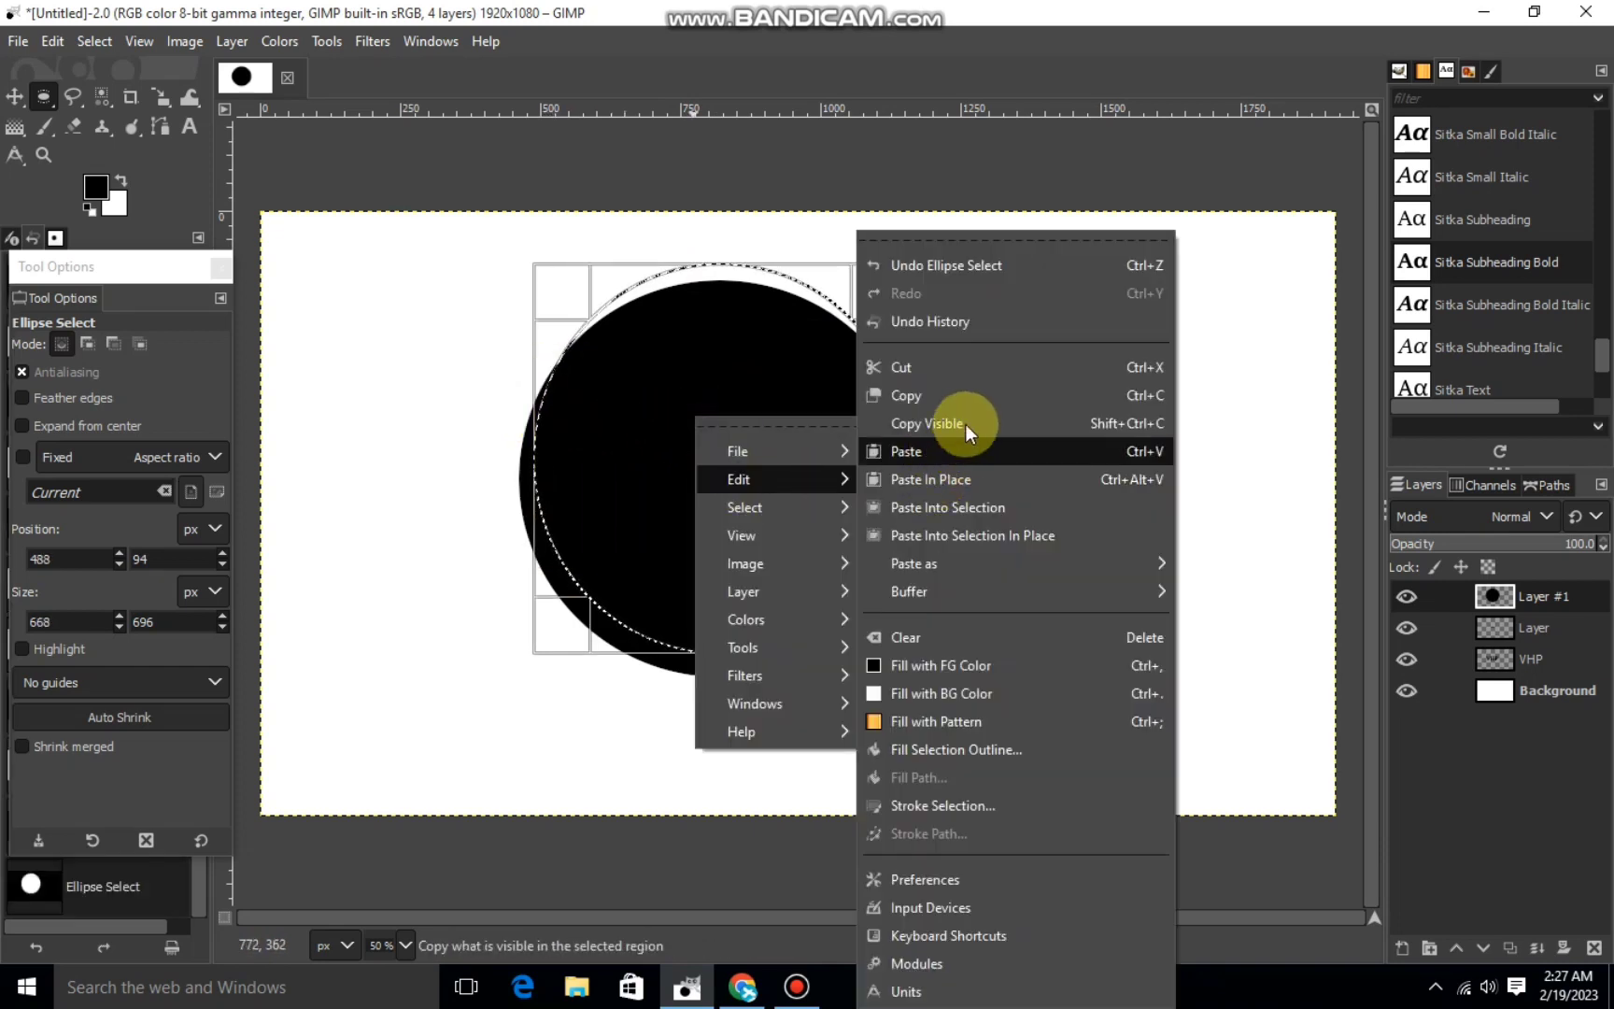
left_click(962, 366)
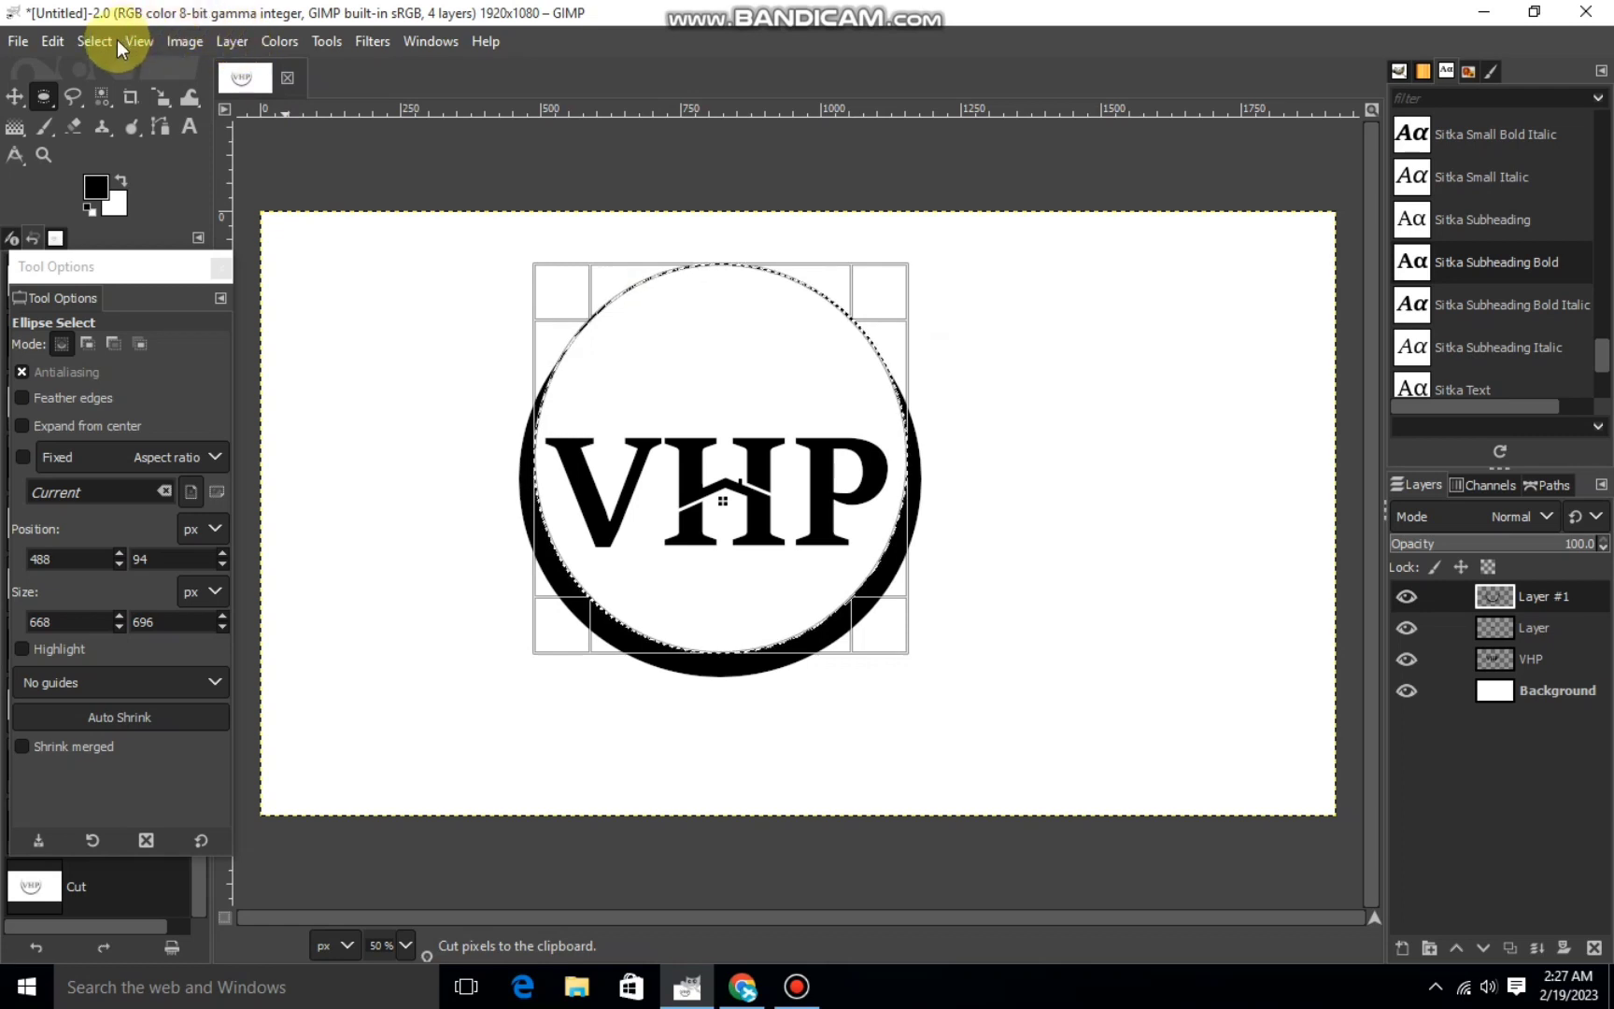
left_click(100, 41)
left_click(133, 104)
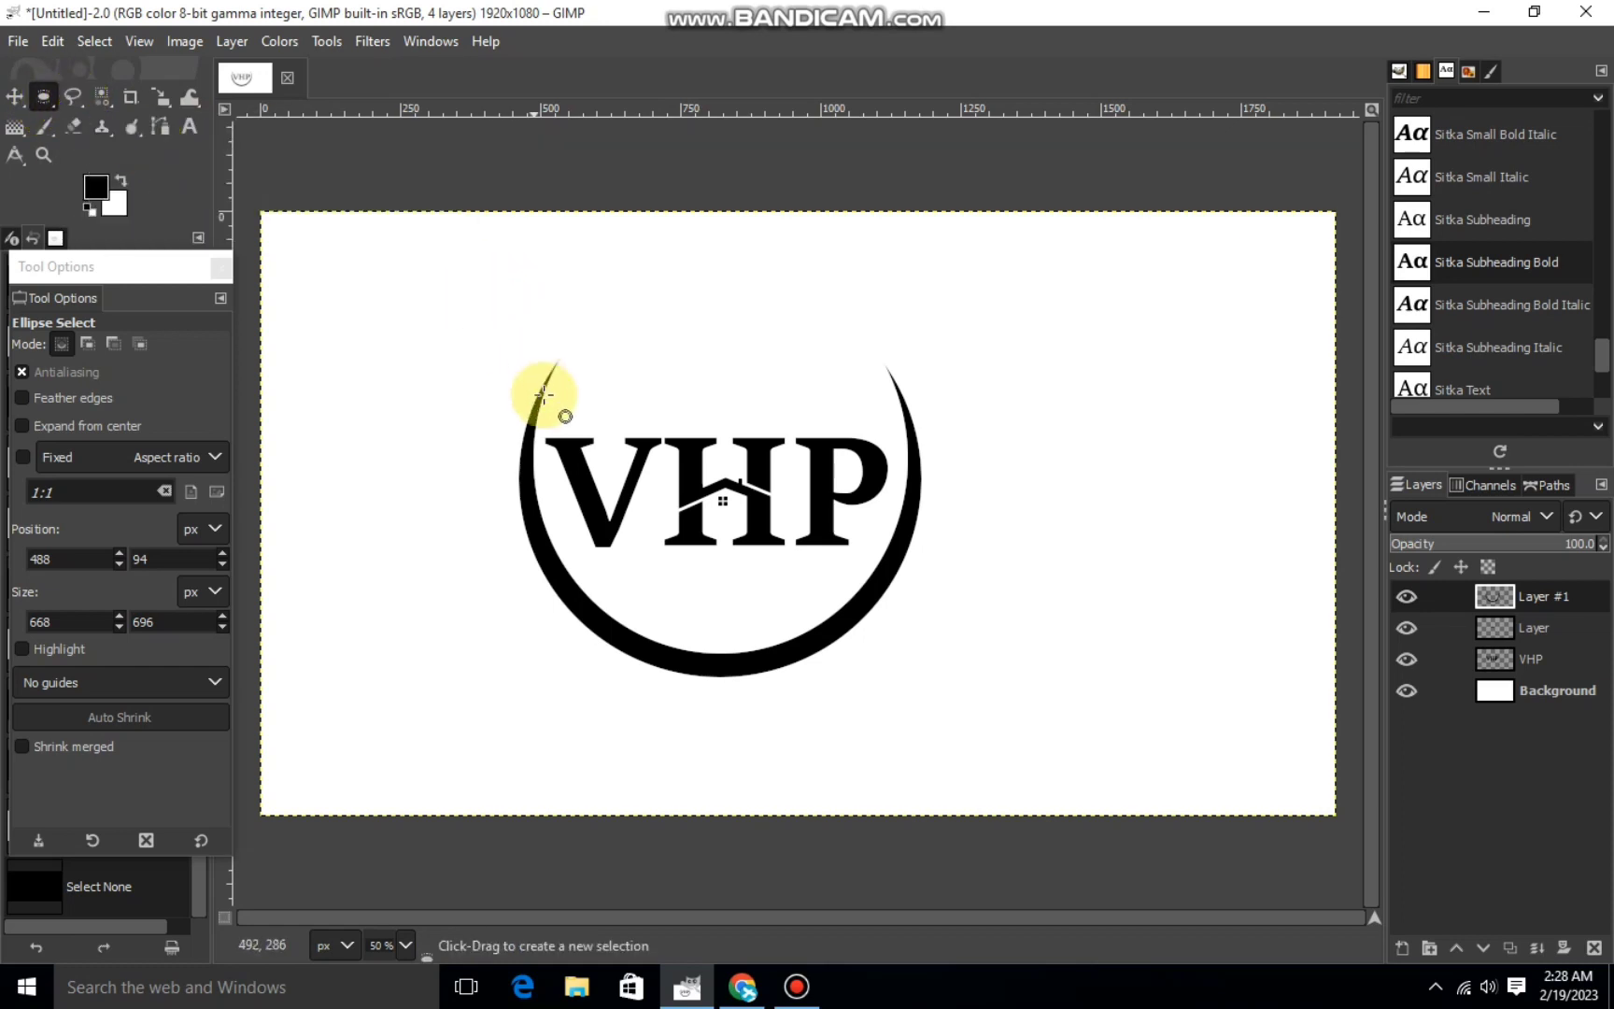
On a new layer, fill a tall ellipse over the ring's left side with black.
left_click(1402, 947)
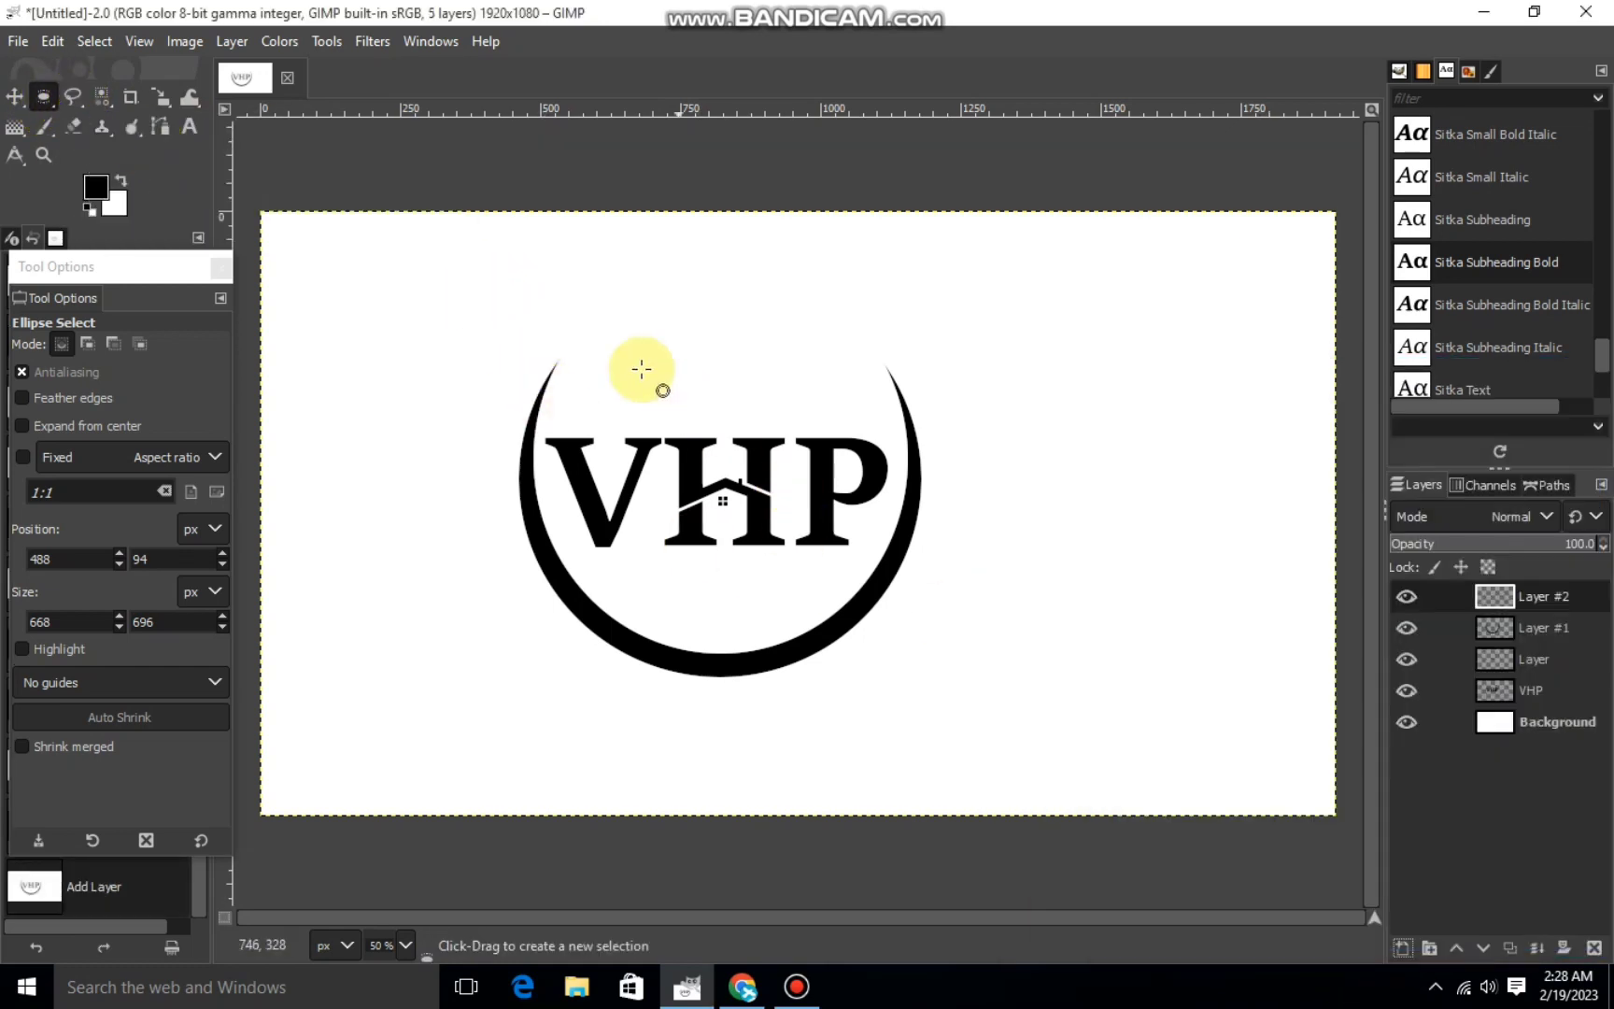
left_click_drag(472, 295, 710, 646)
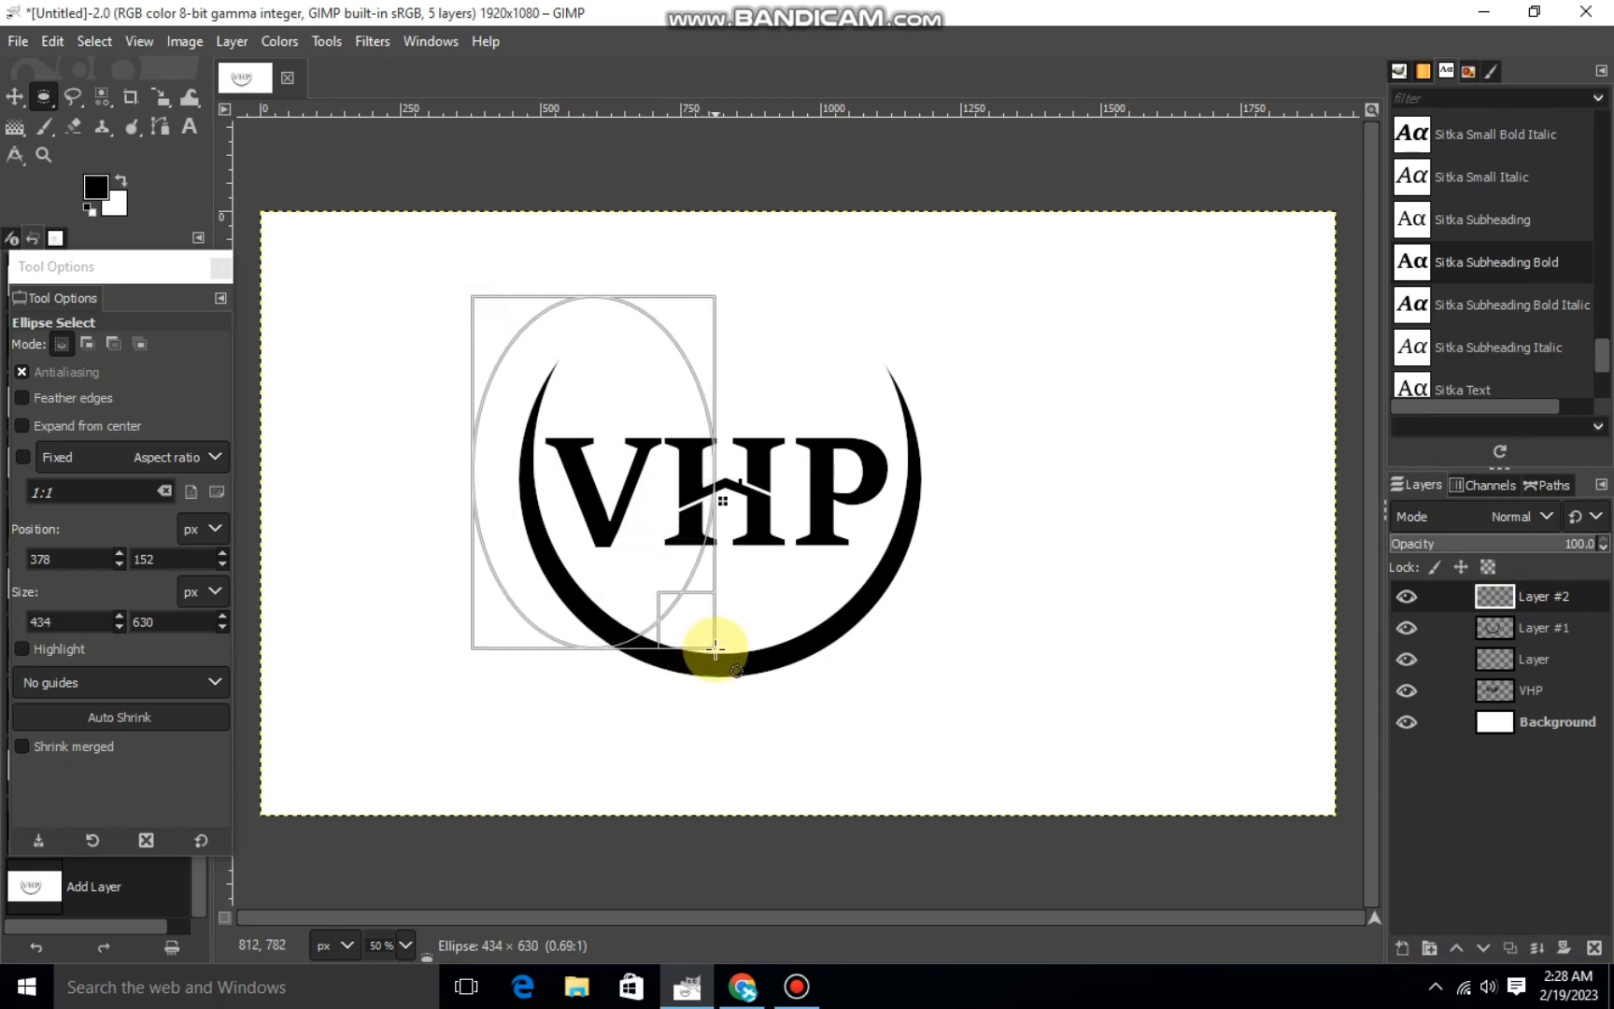
left_click_drag(547, 462, 573, 472)
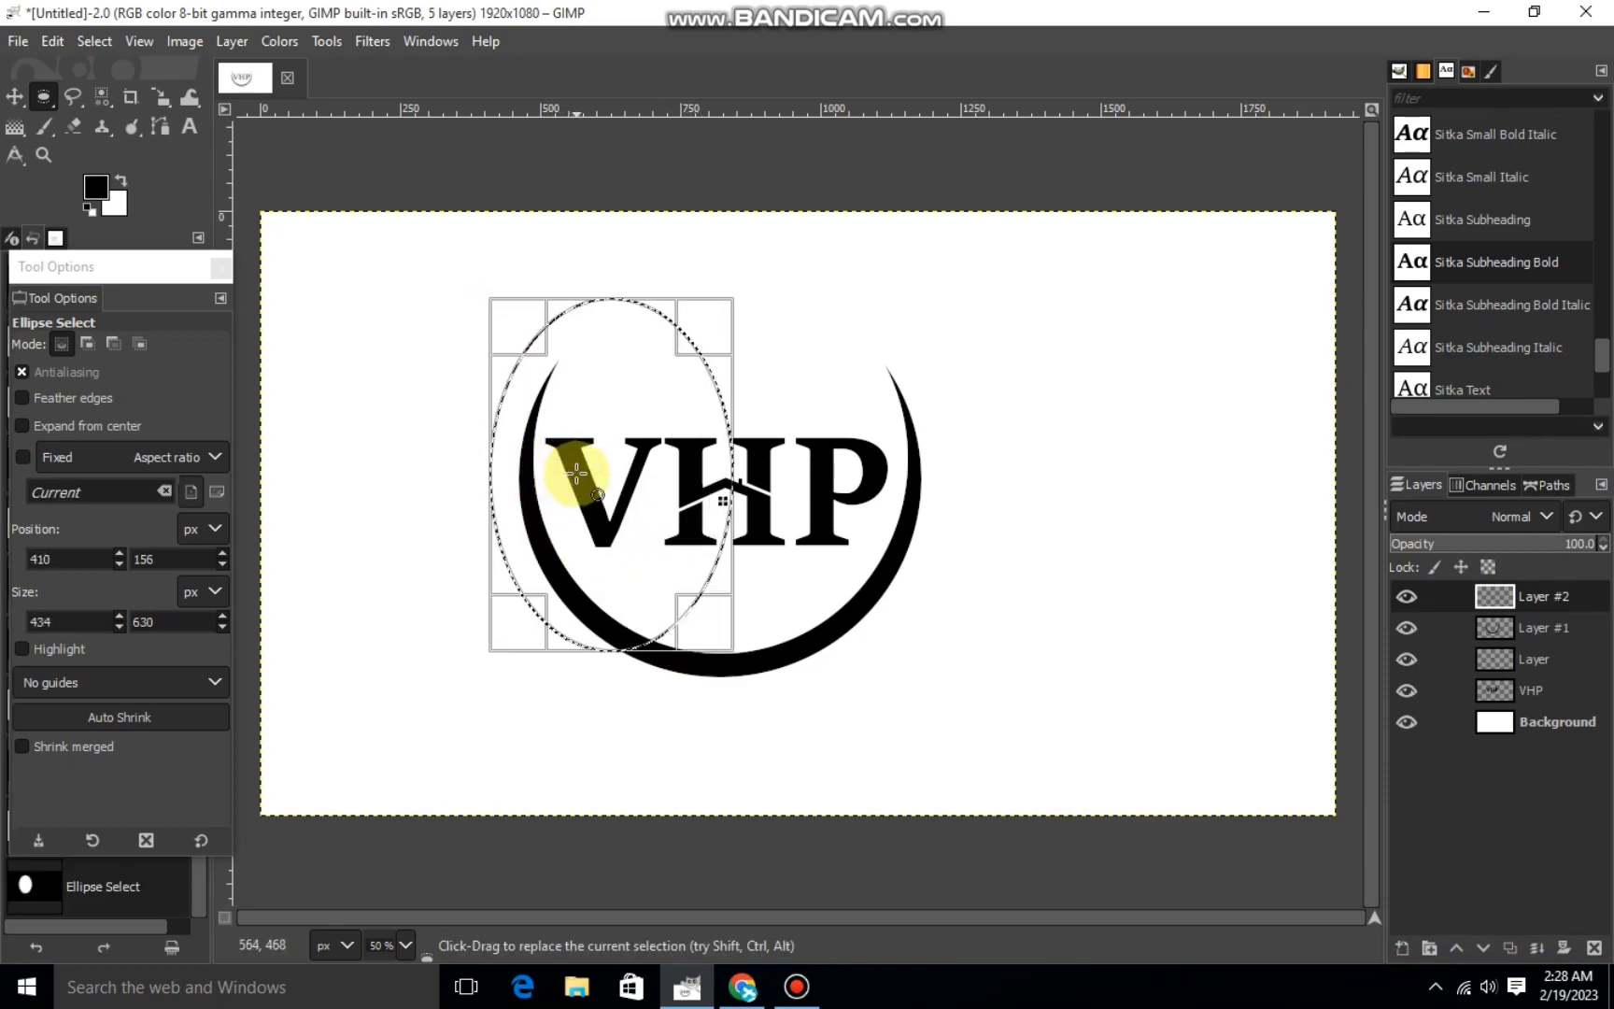
left_click_drag(582, 470, 559, 487)
right_click(613, 533)
left_click(857, 665)
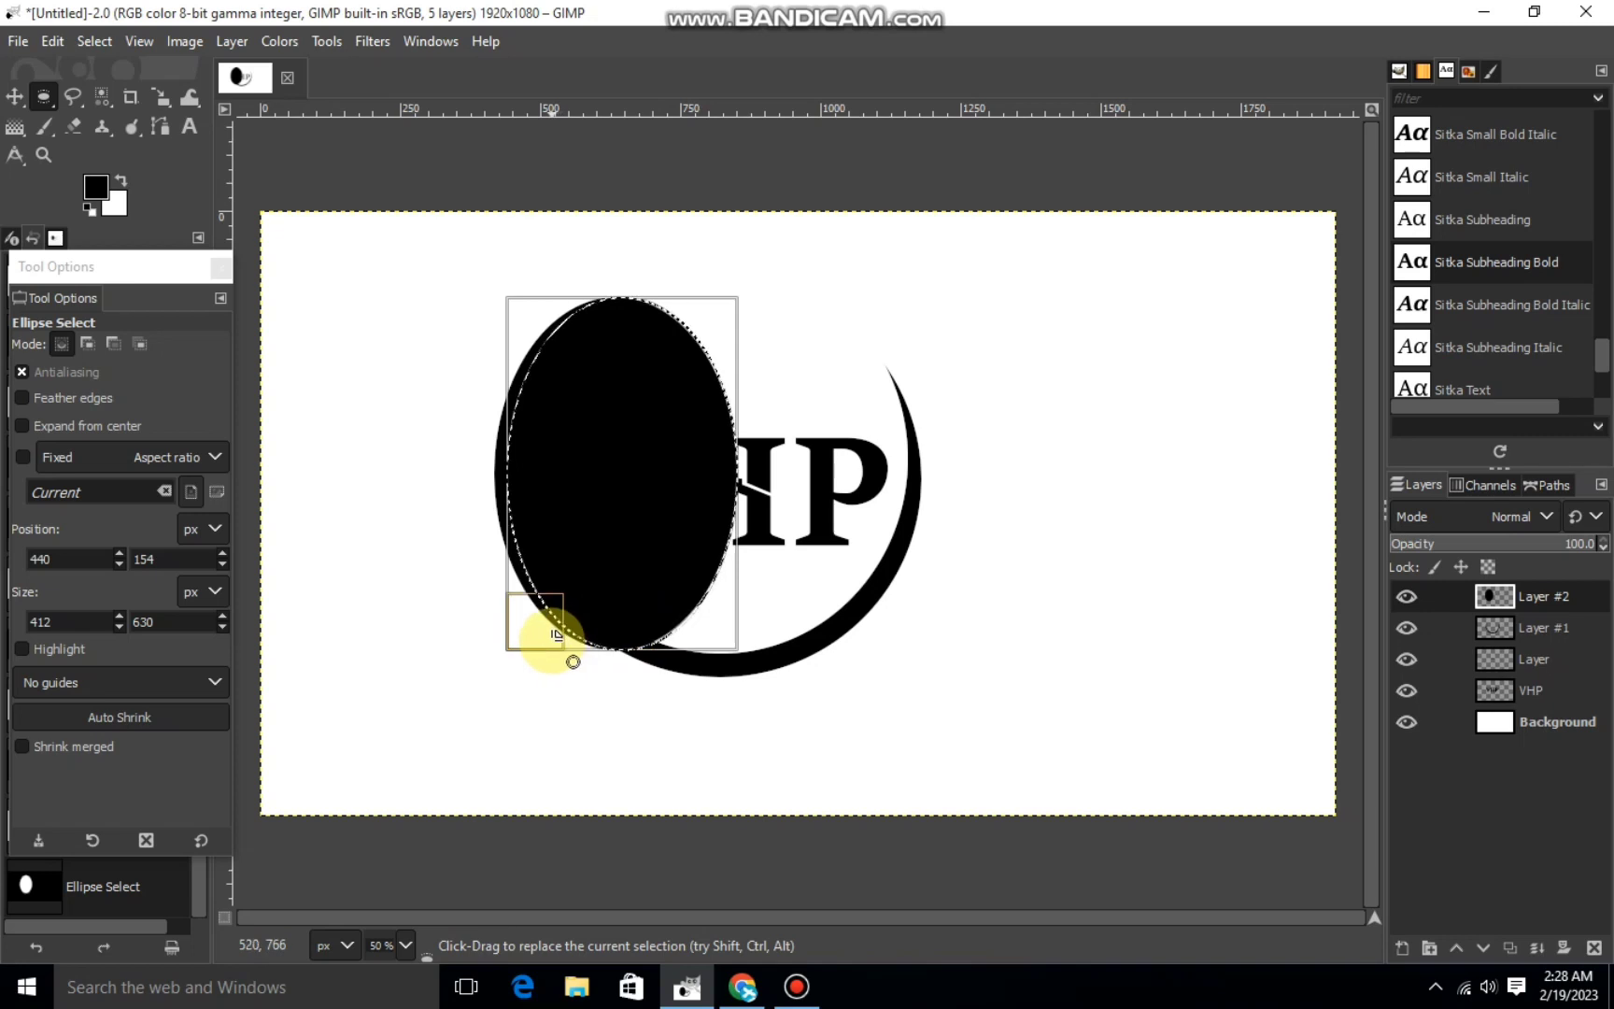
Enlarge the ellipse, cut its inside away to leave a thin crescent, and deselect.
left_click_drag(556, 634, 649, 648)
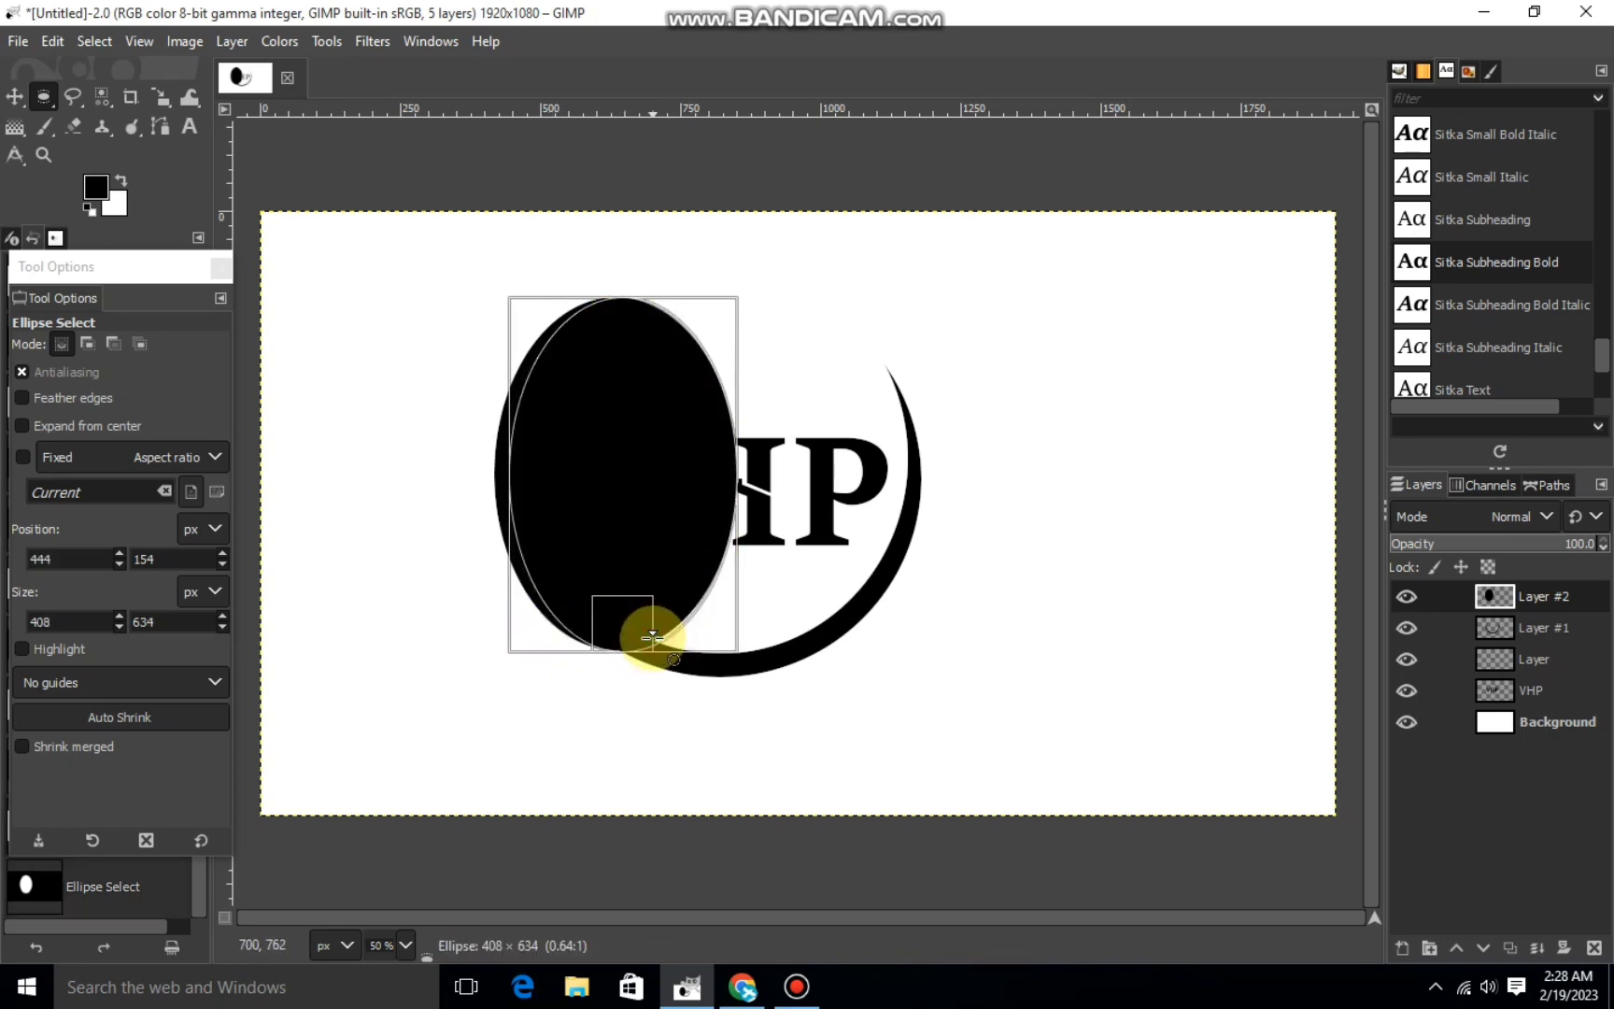
left_click_drag(720, 457, 734, 457)
left_click_drag(652, 334, 654, 328)
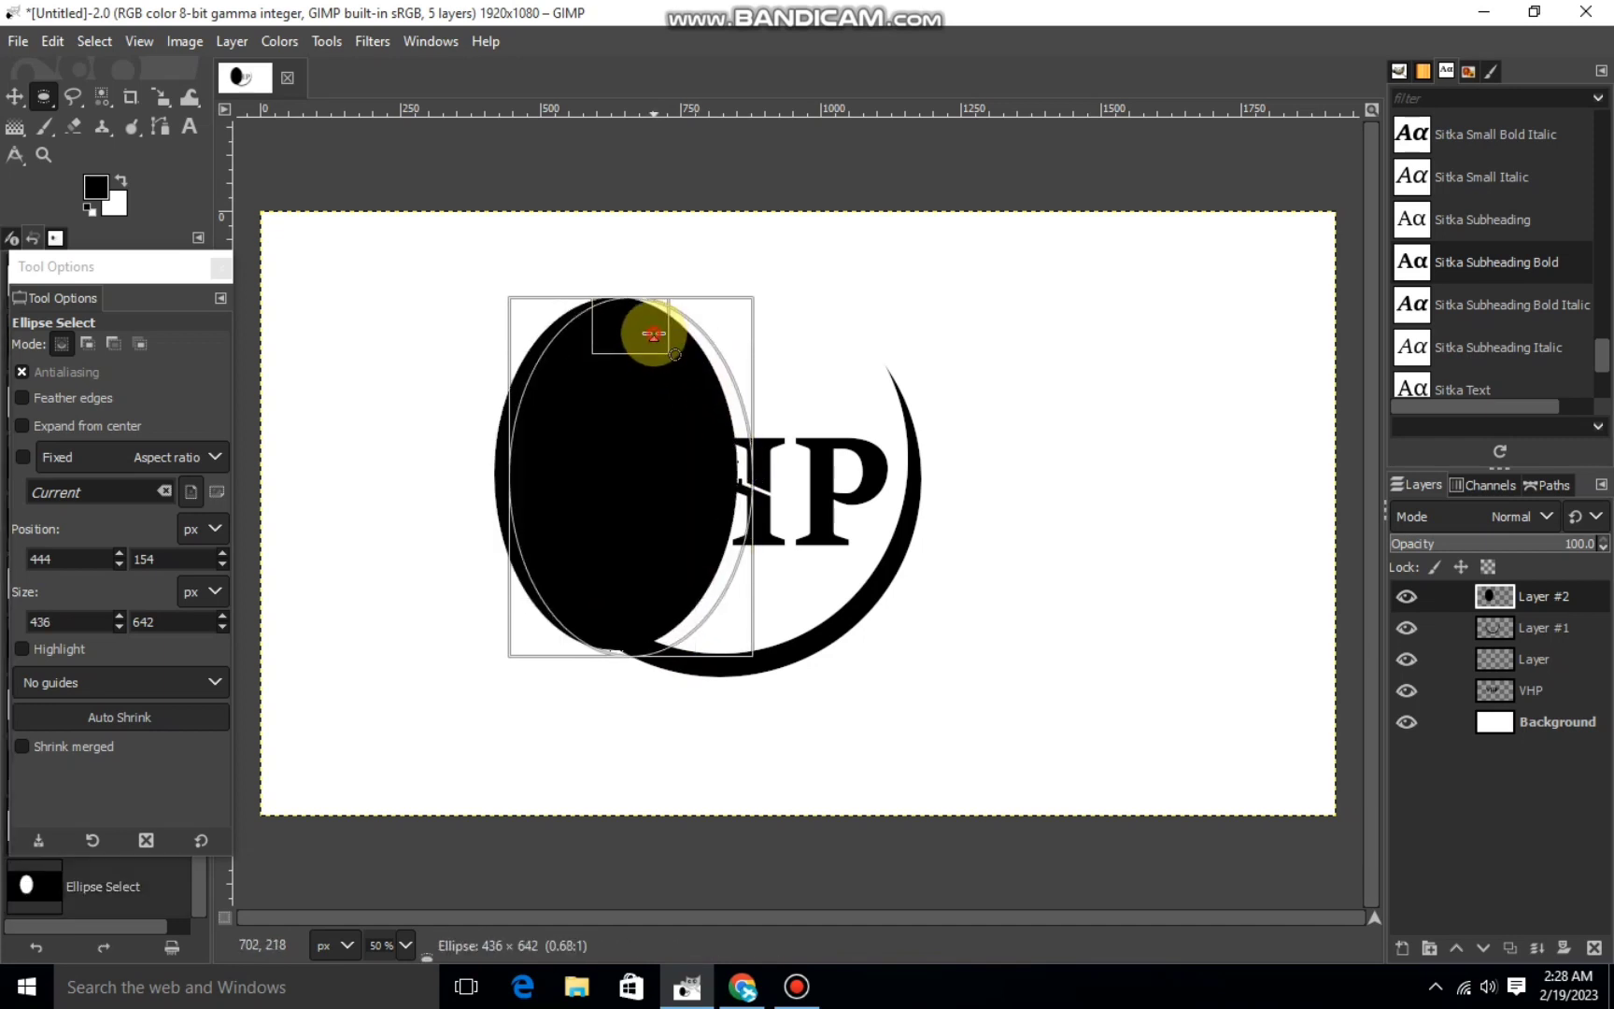
right_click(677, 461)
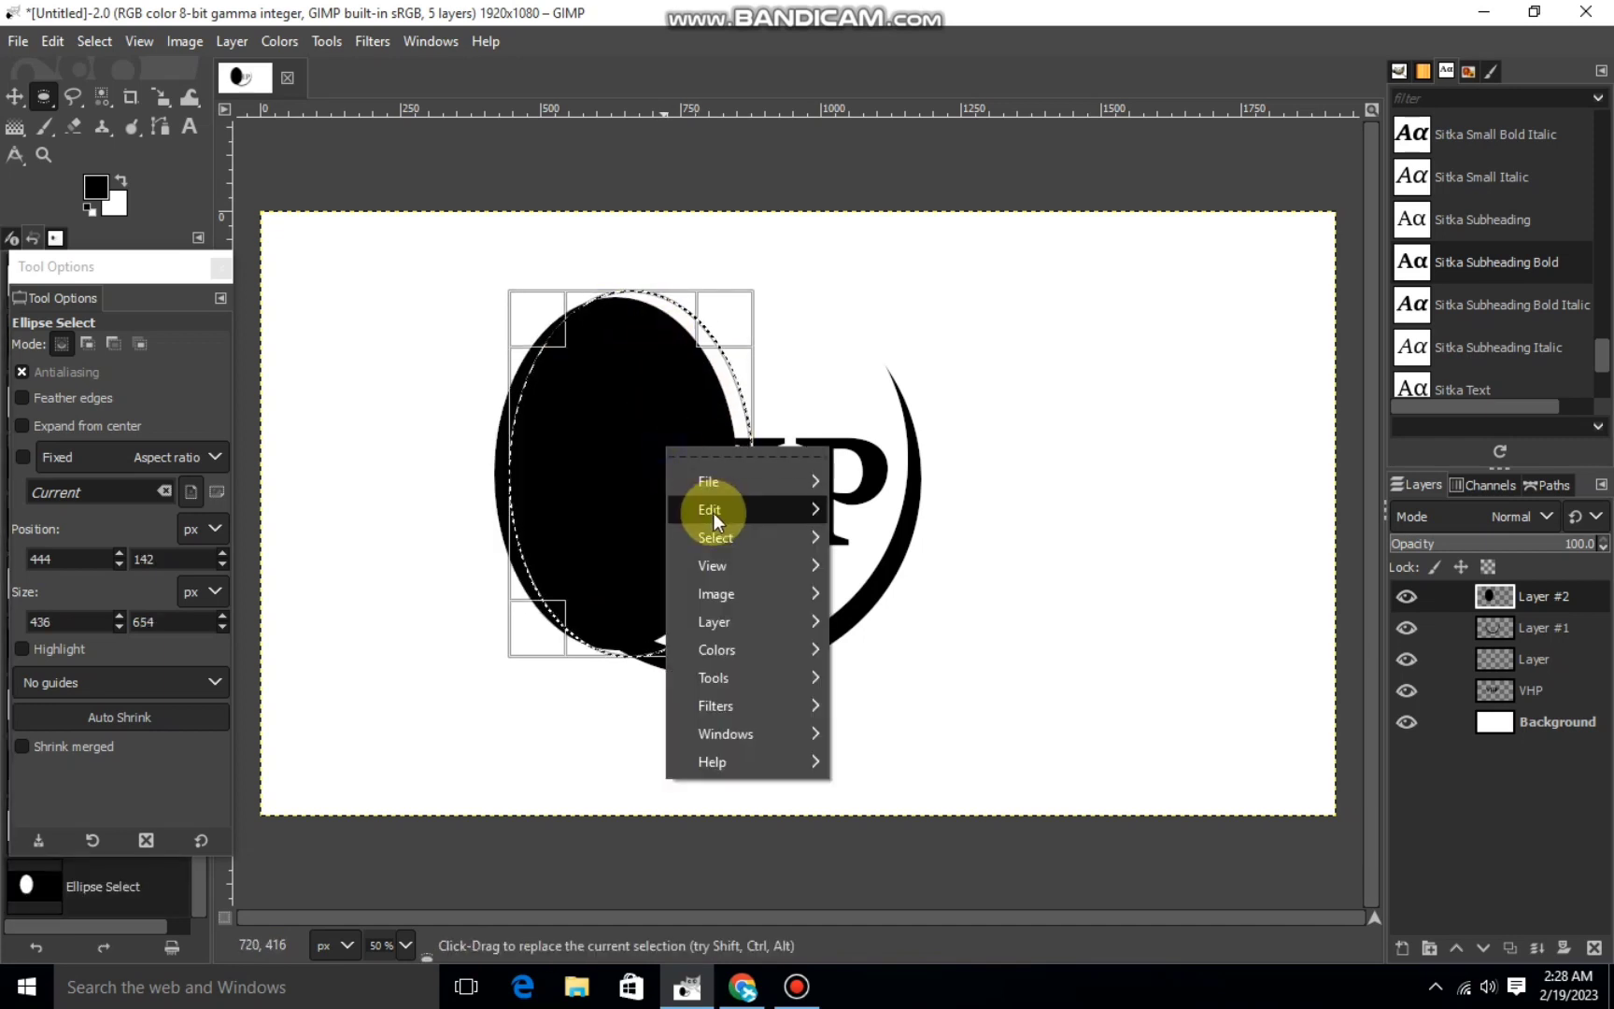
left_click(929, 362)
left_click(93, 41)
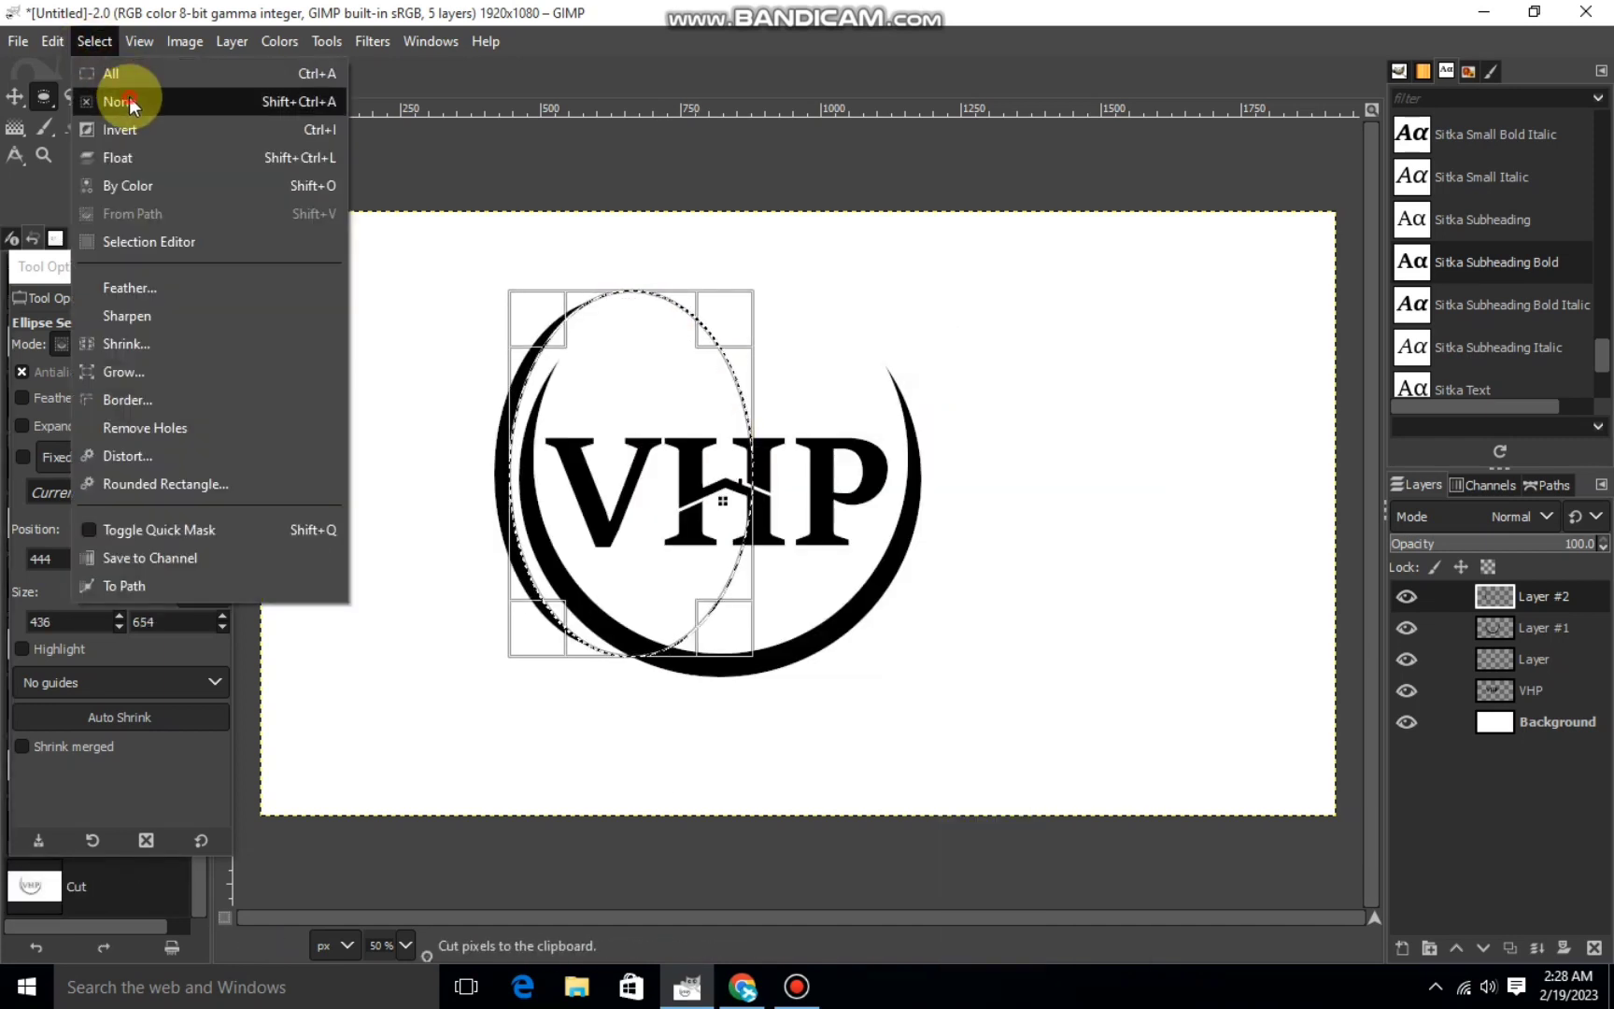
left_click(129, 96)
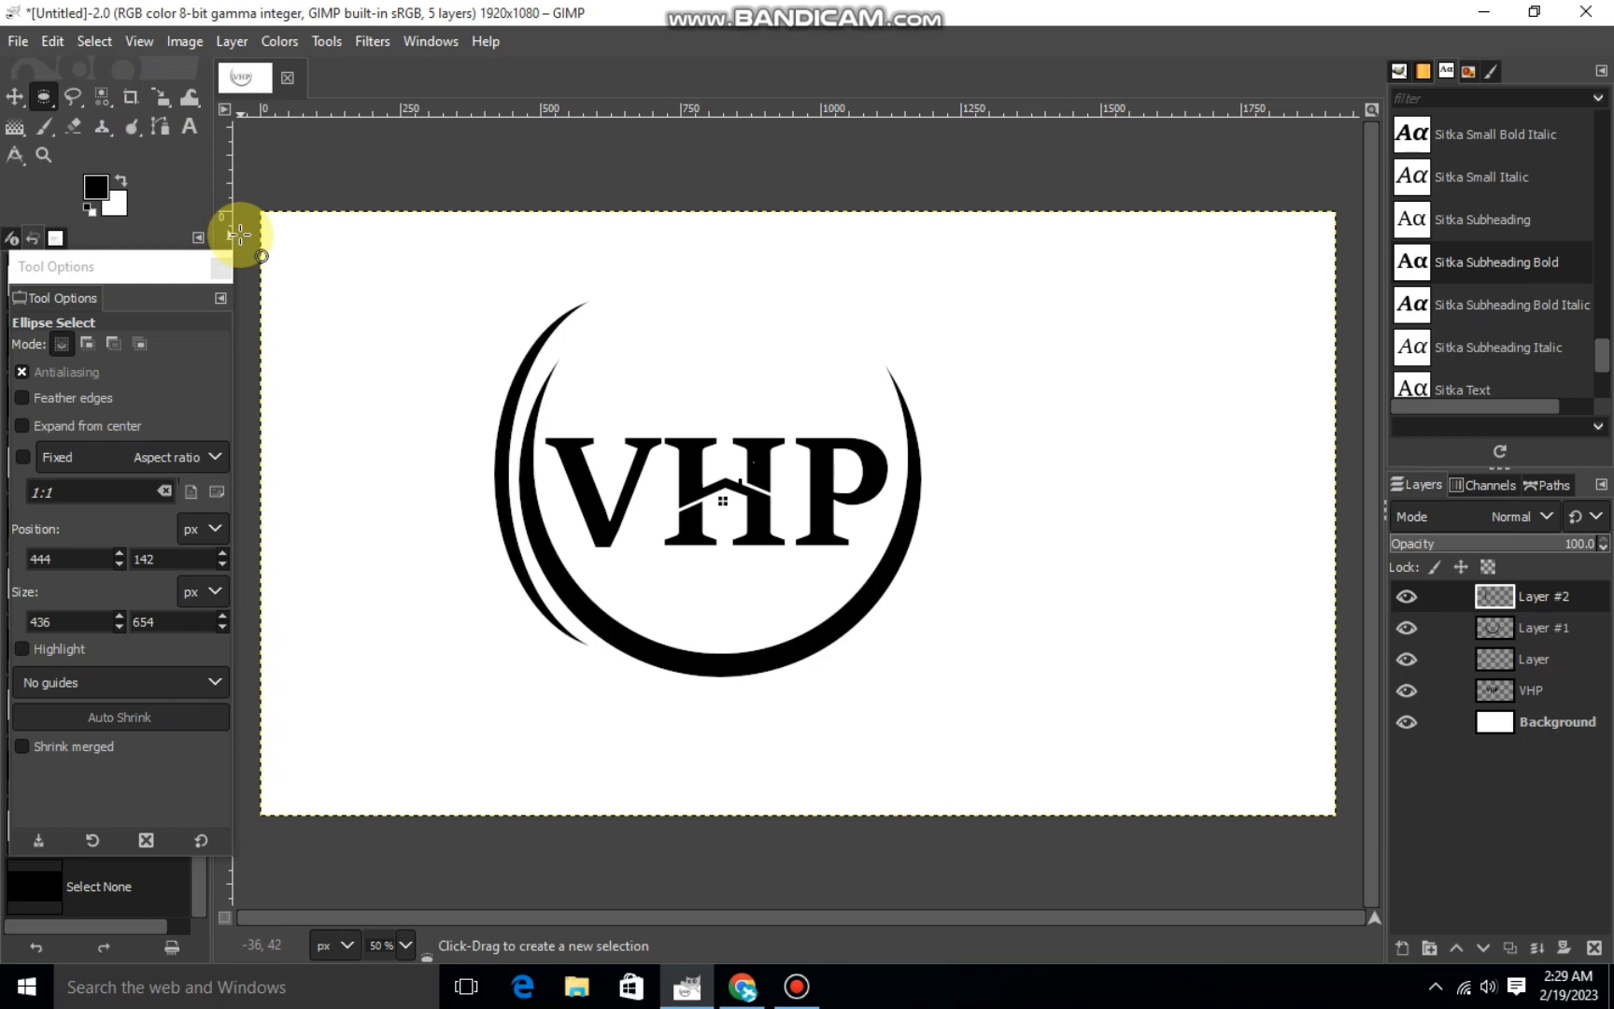
Start a Bézier leaf path from the crescent's top tip, curving up and right.
left_click(160, 126)
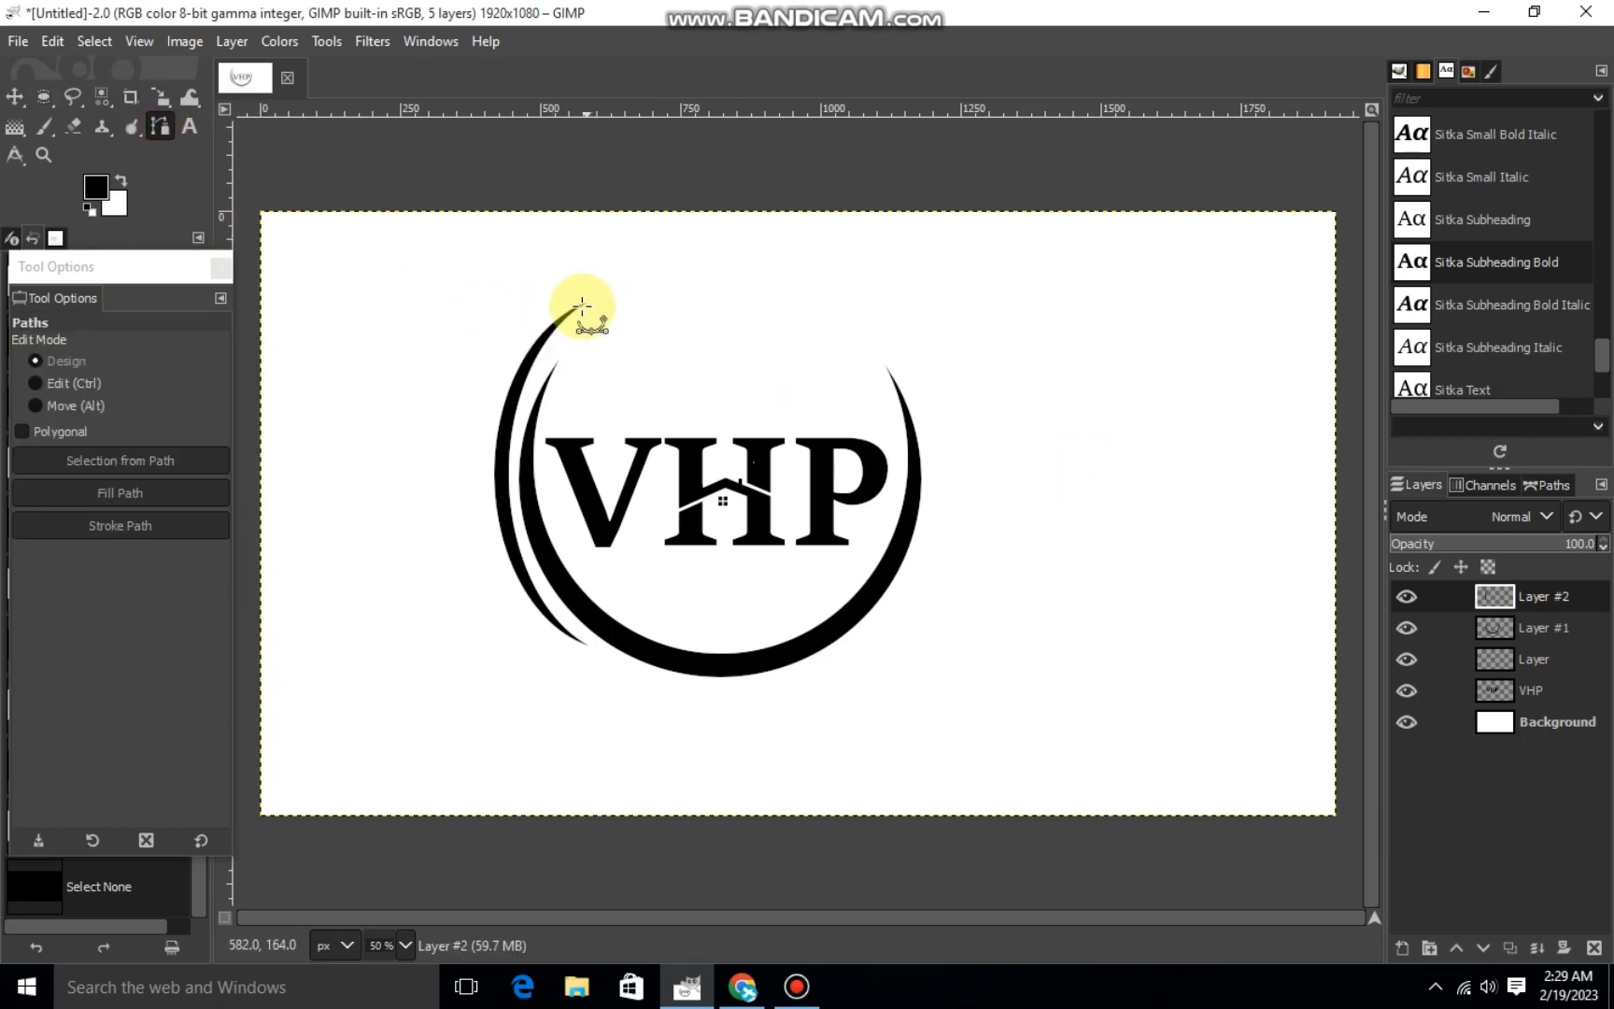
left_click(560, 315)
left_click(678, 243)
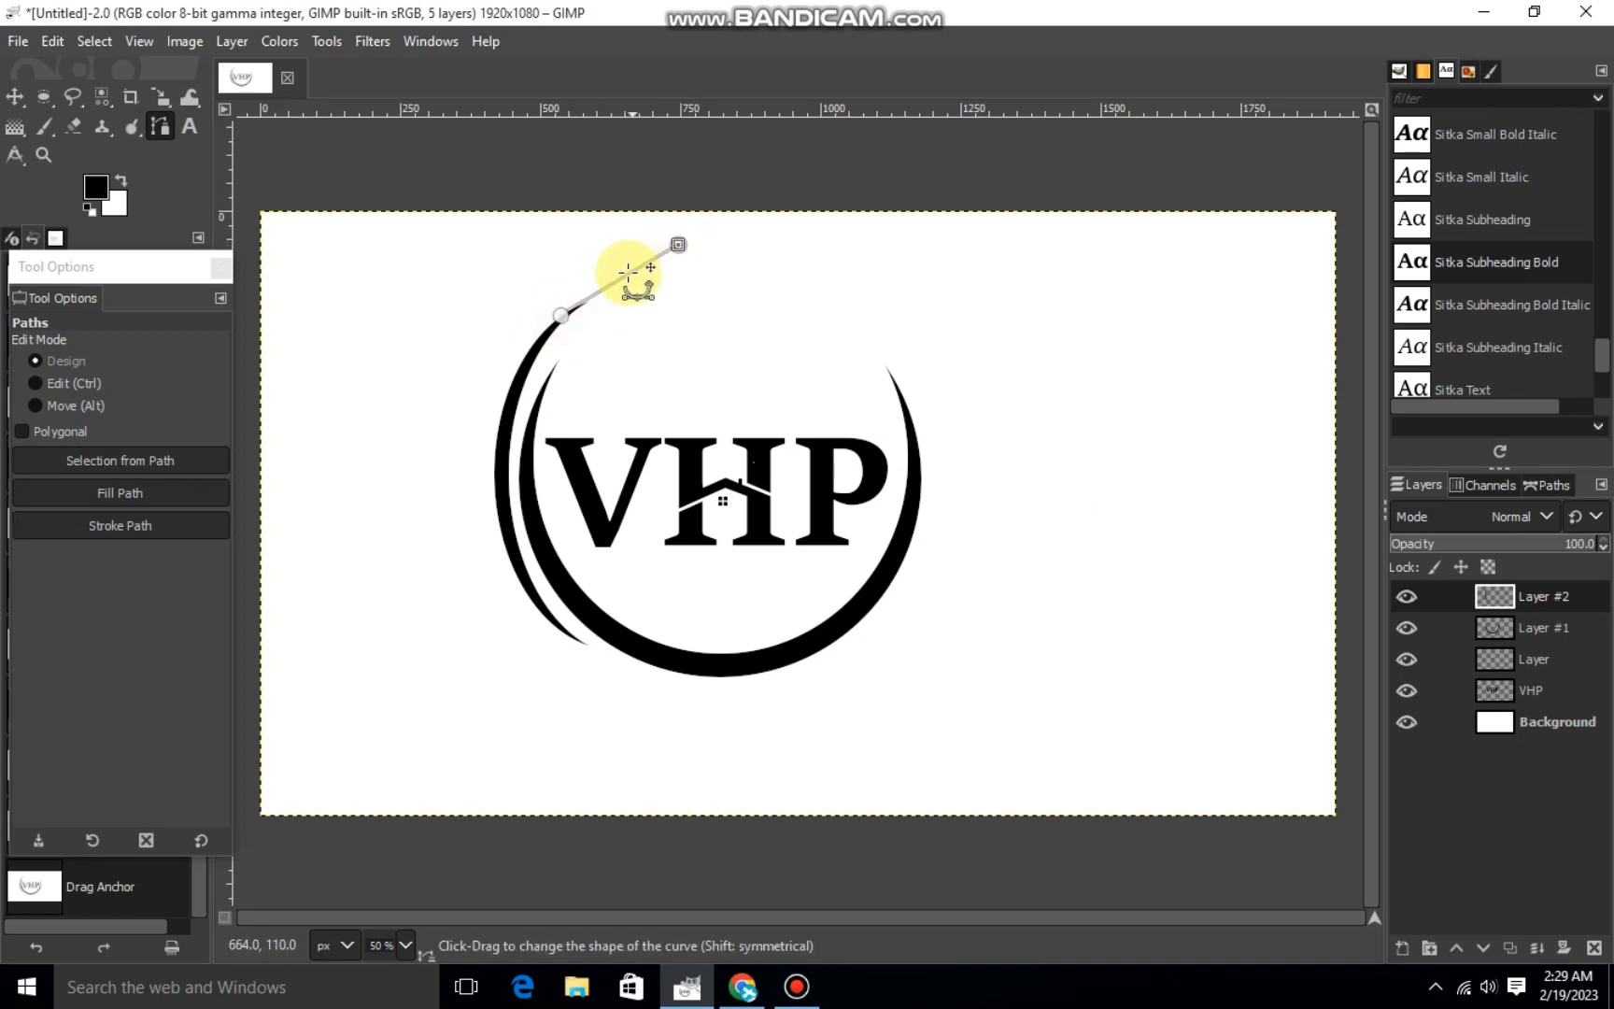
mouse_move(631, 270)
left_mouse_down()
mouse_move(612, 257)
mouse_move(548, 281)
left_mouse_up()
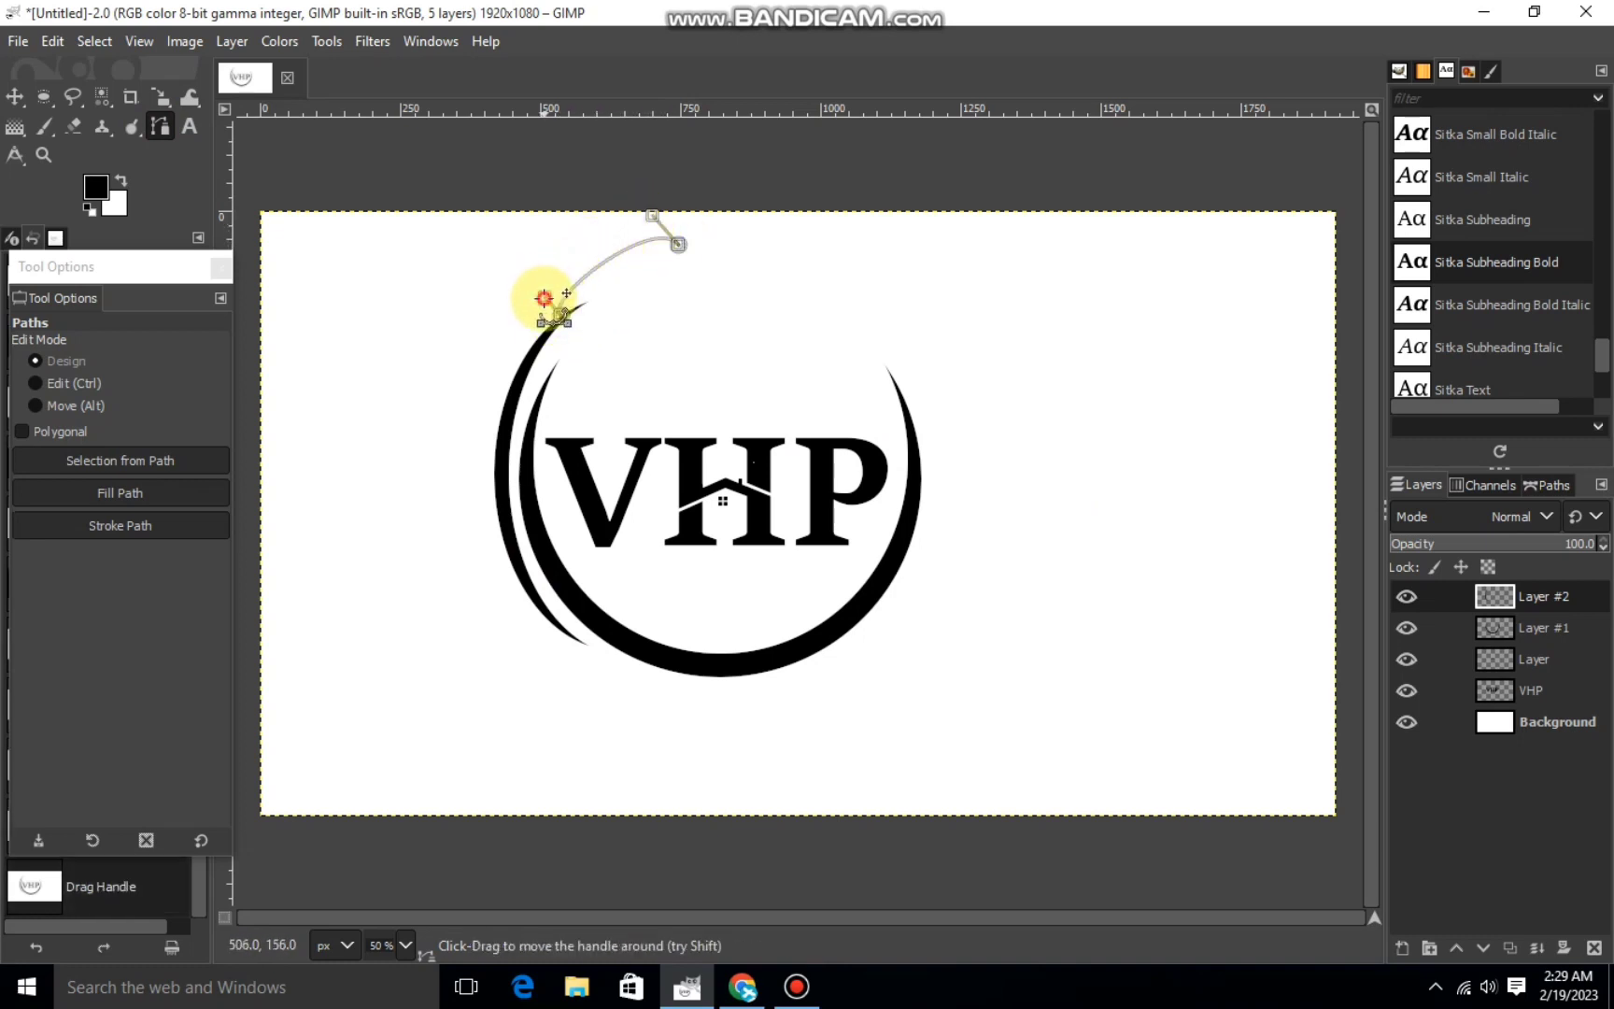
left_click(678, 269, "shift")
left_click_drag(560, 314, 563, 317)
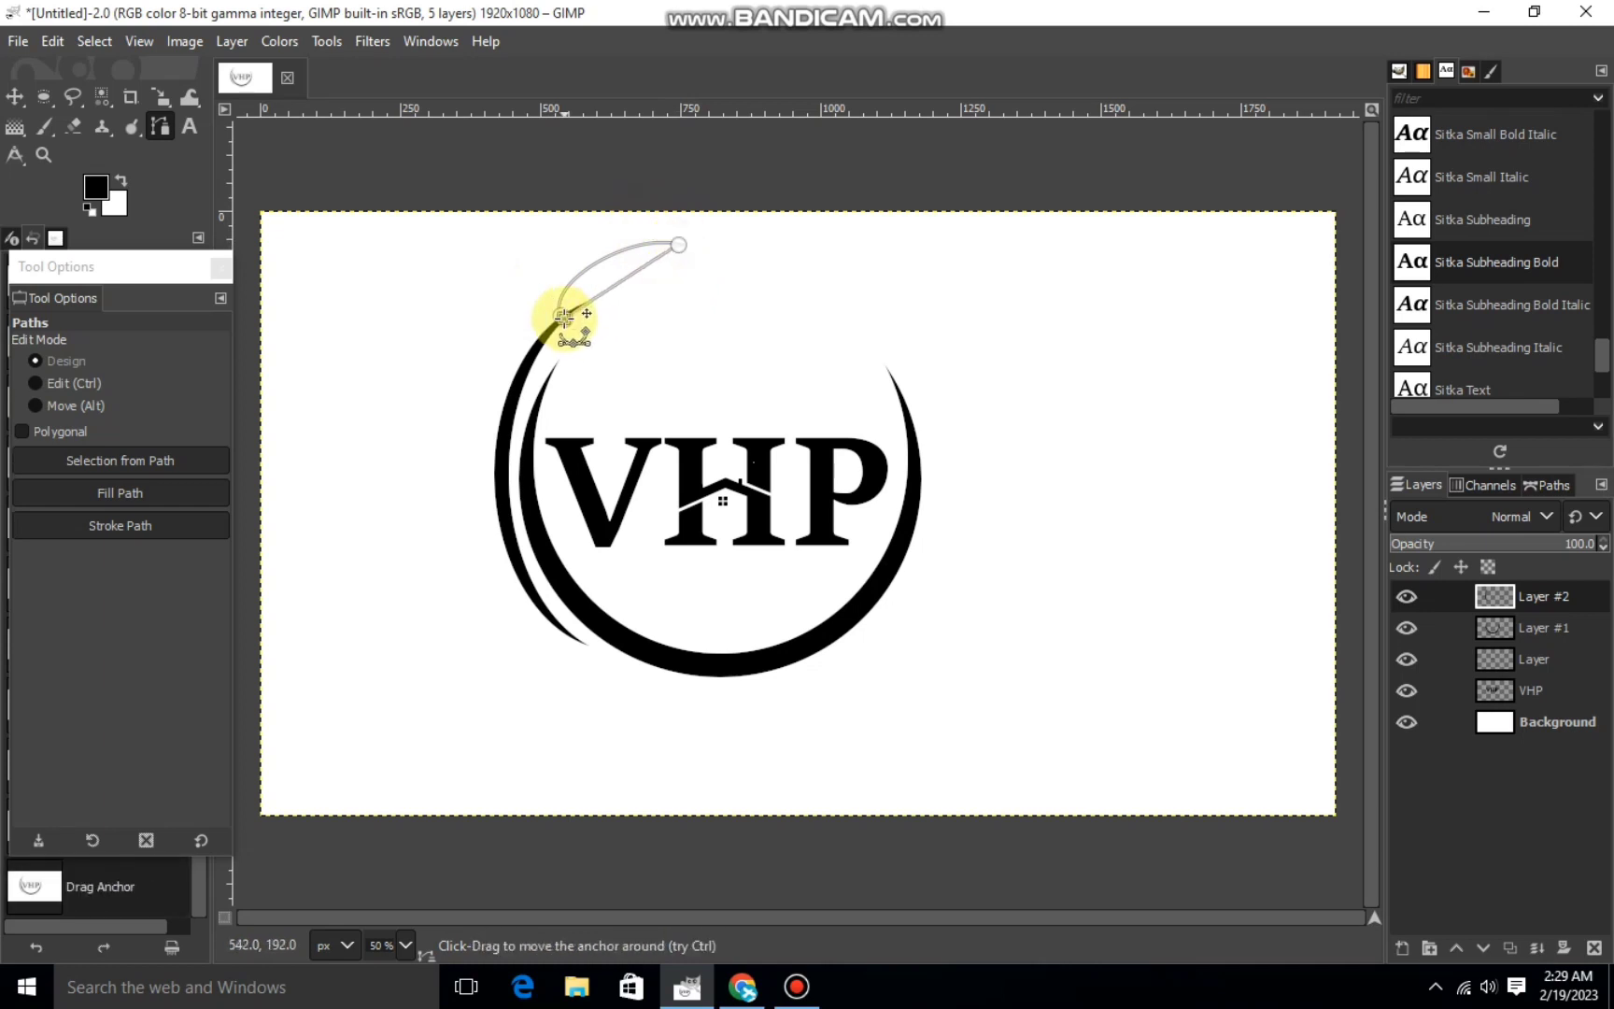
left_click_drag(678, 247, 656, 252)
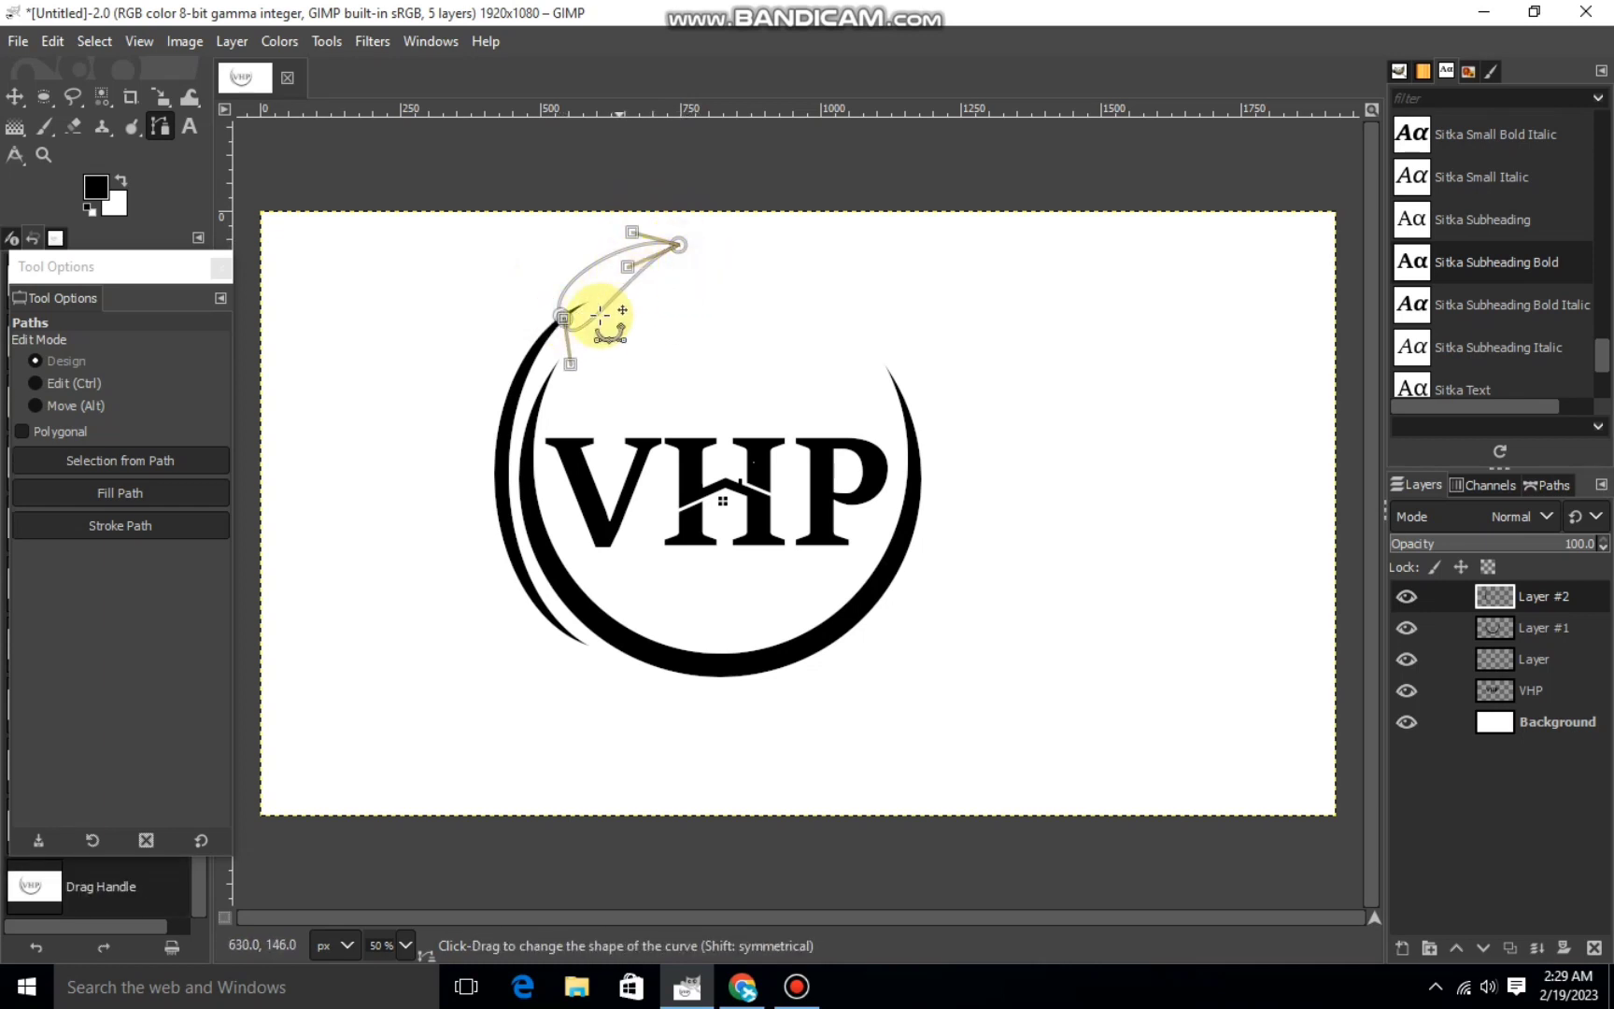
mouse_move(594, 317)
left_mouse_down()
mouse_move(570, 364)
mouse_move(637, 372)
left_mouse_up()
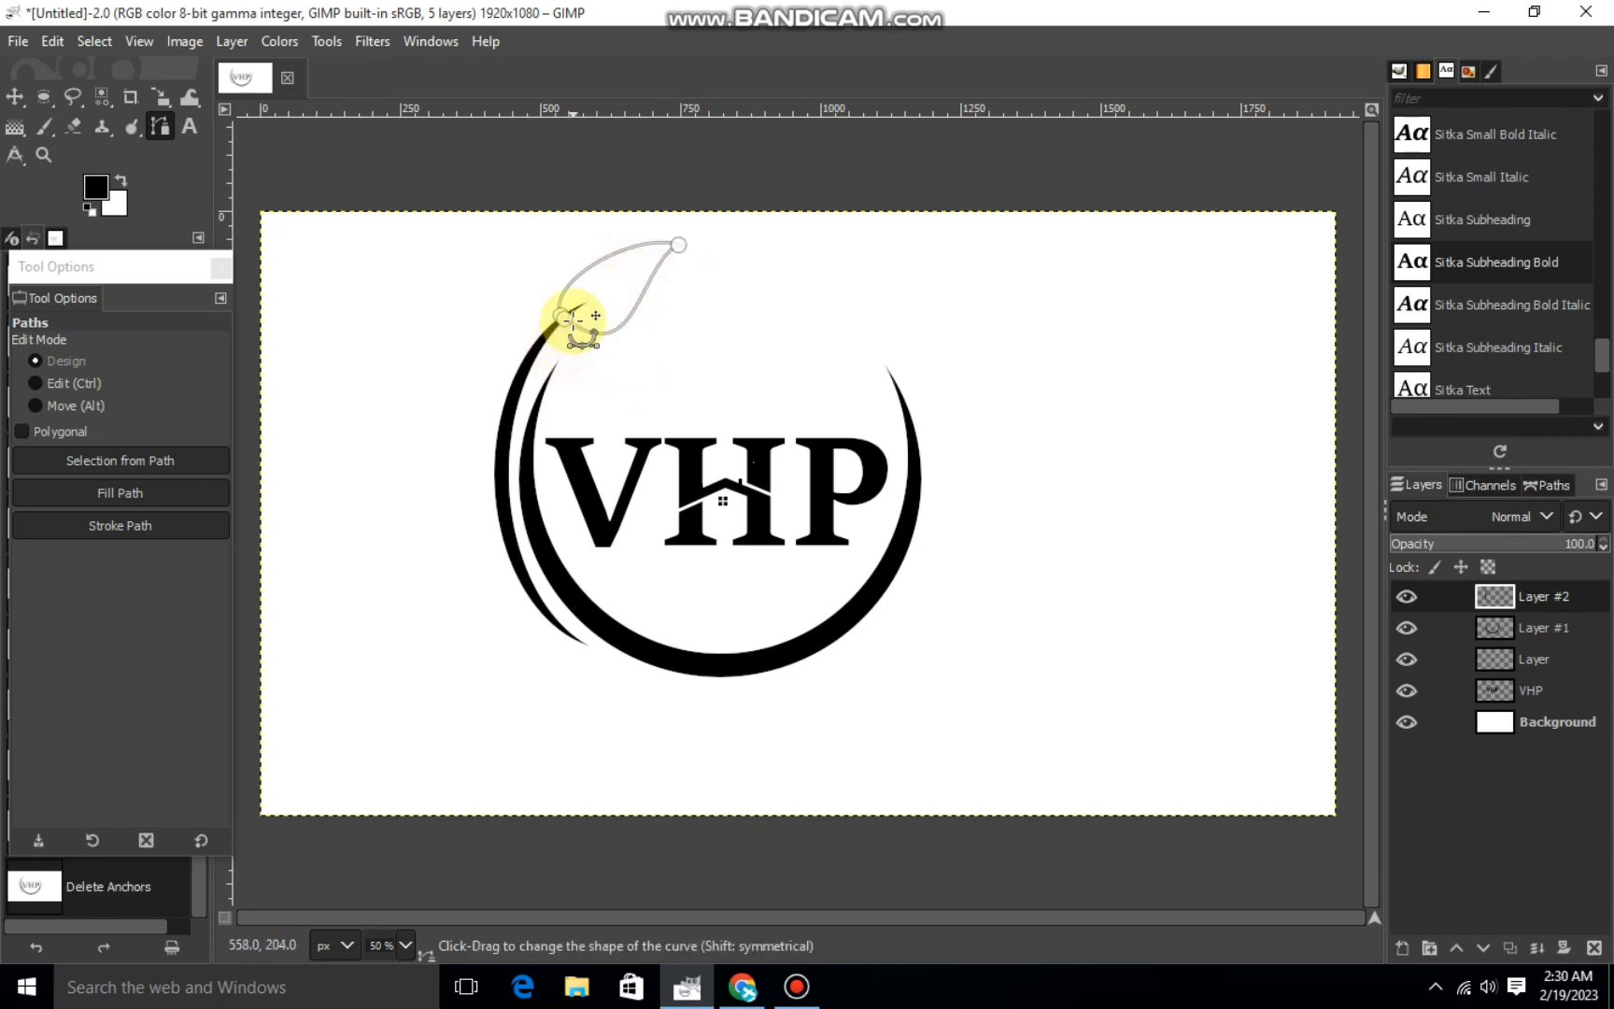
Reposition the leaf's stem and tip points and round out its curves.
left_click_drag(565, 319, 661, 355)
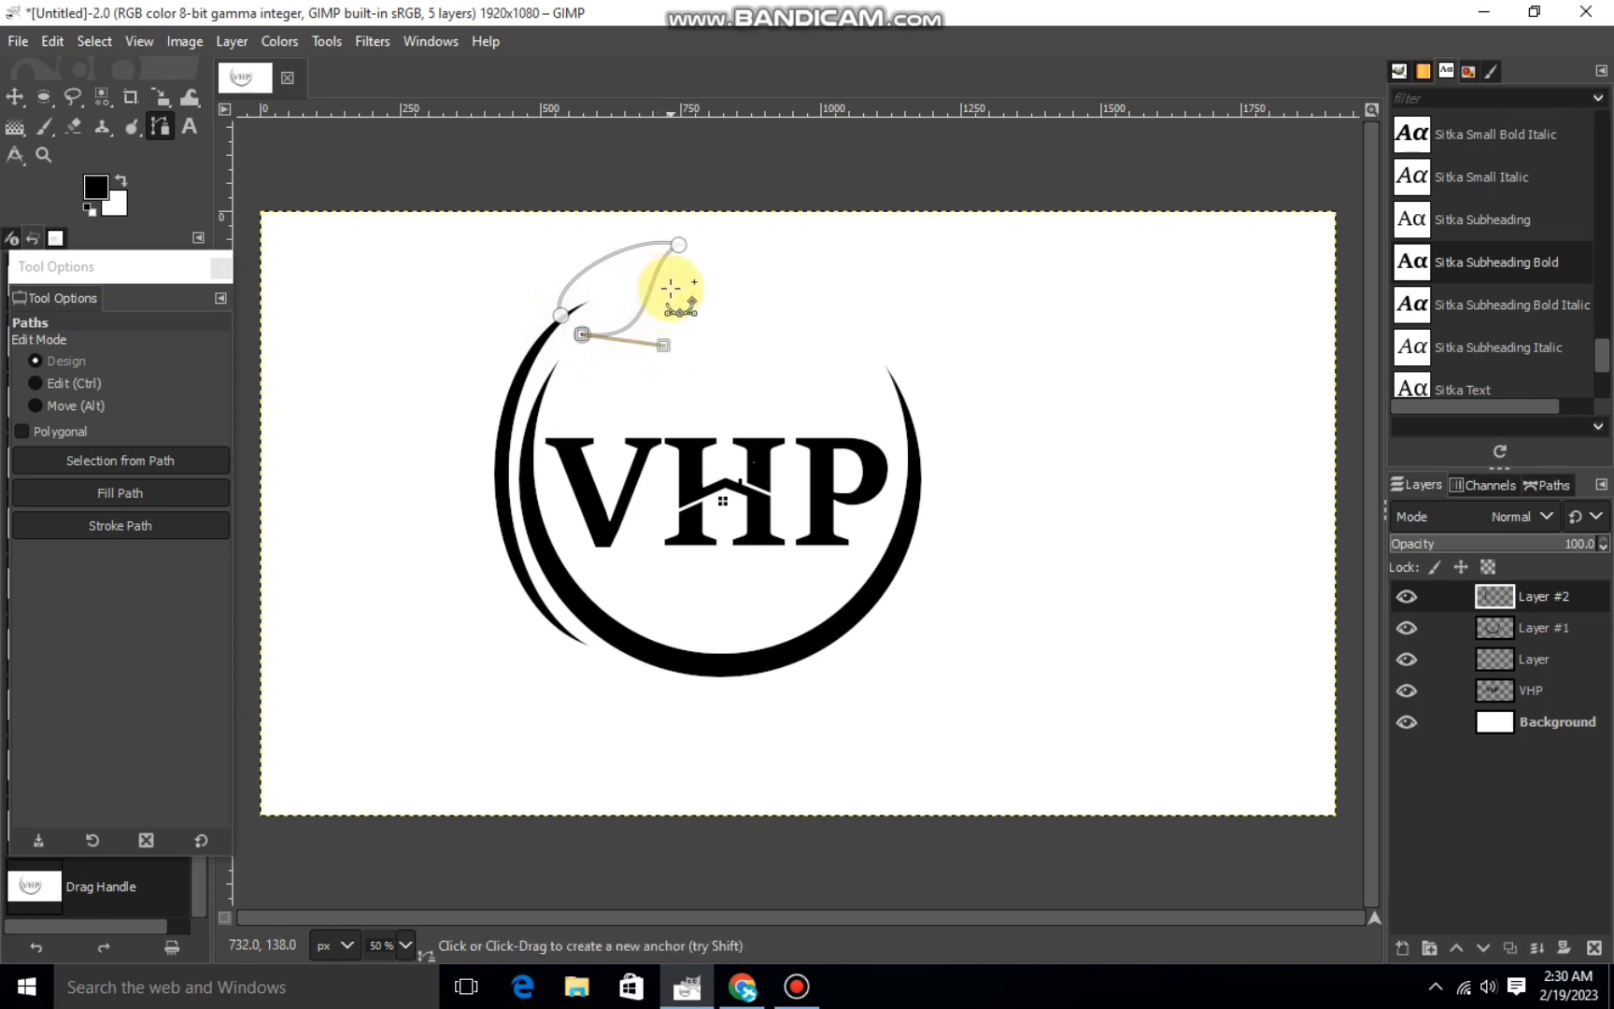
mouse_move(679, 245)
left_mouse_down()
mouse_move(707, 242)
mouse_move(648, 221)
left_mouse_up()
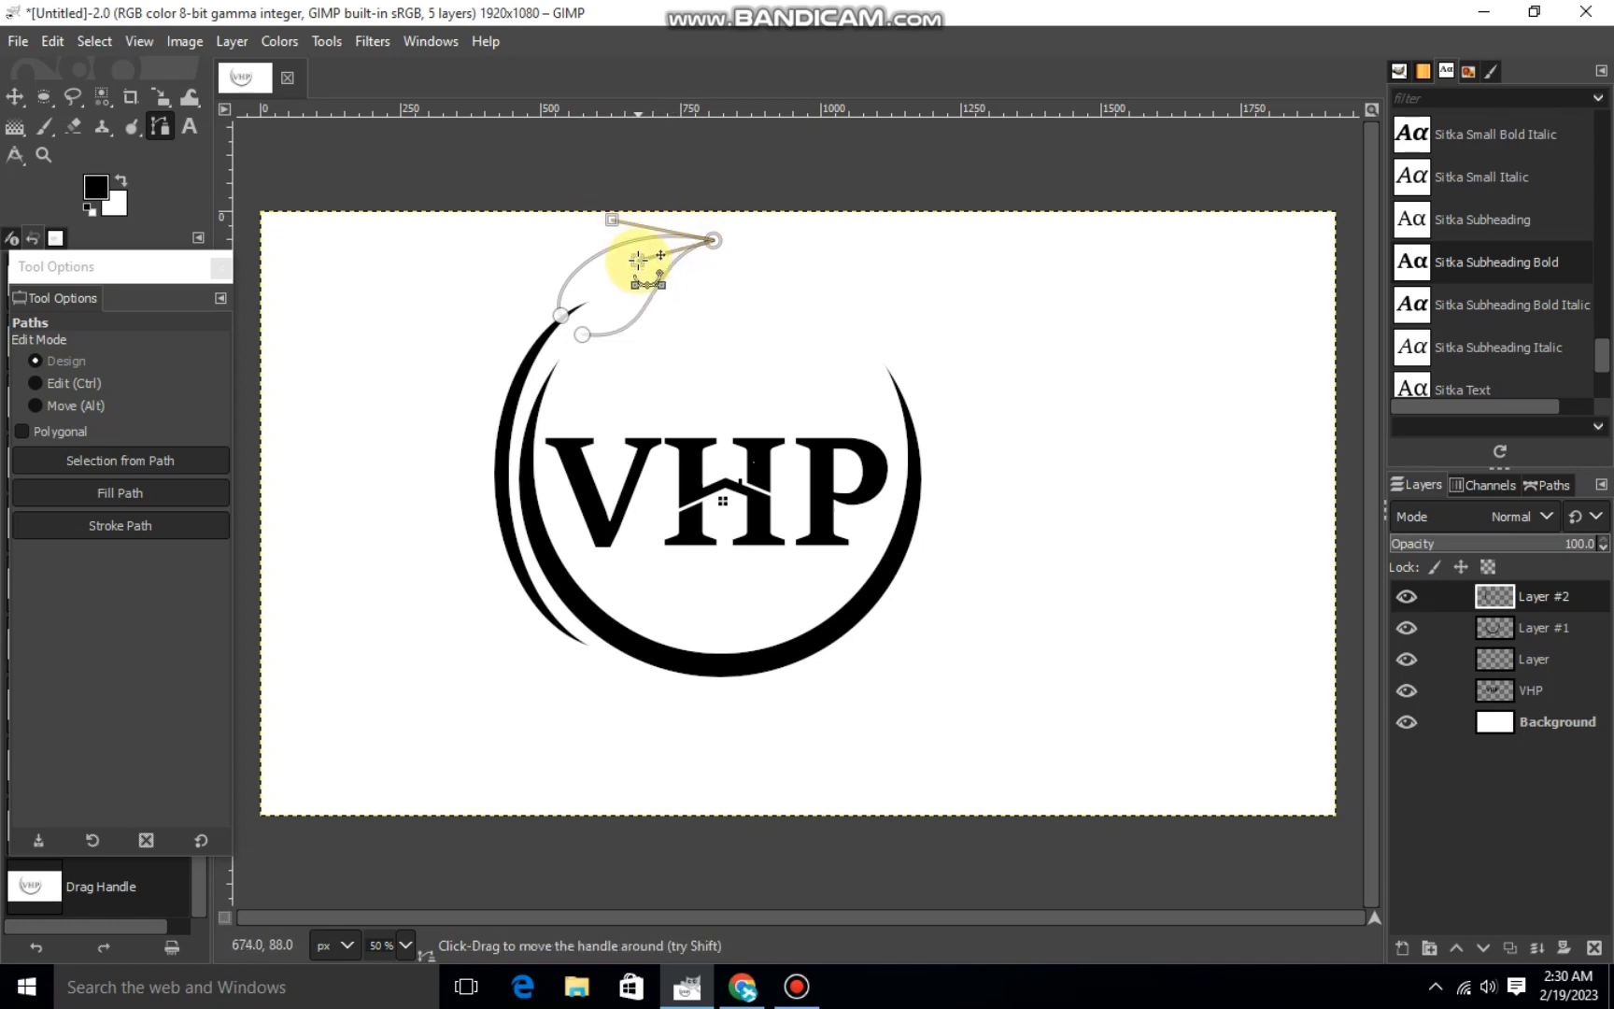
left_click(581, 334, "ctrl+shift")
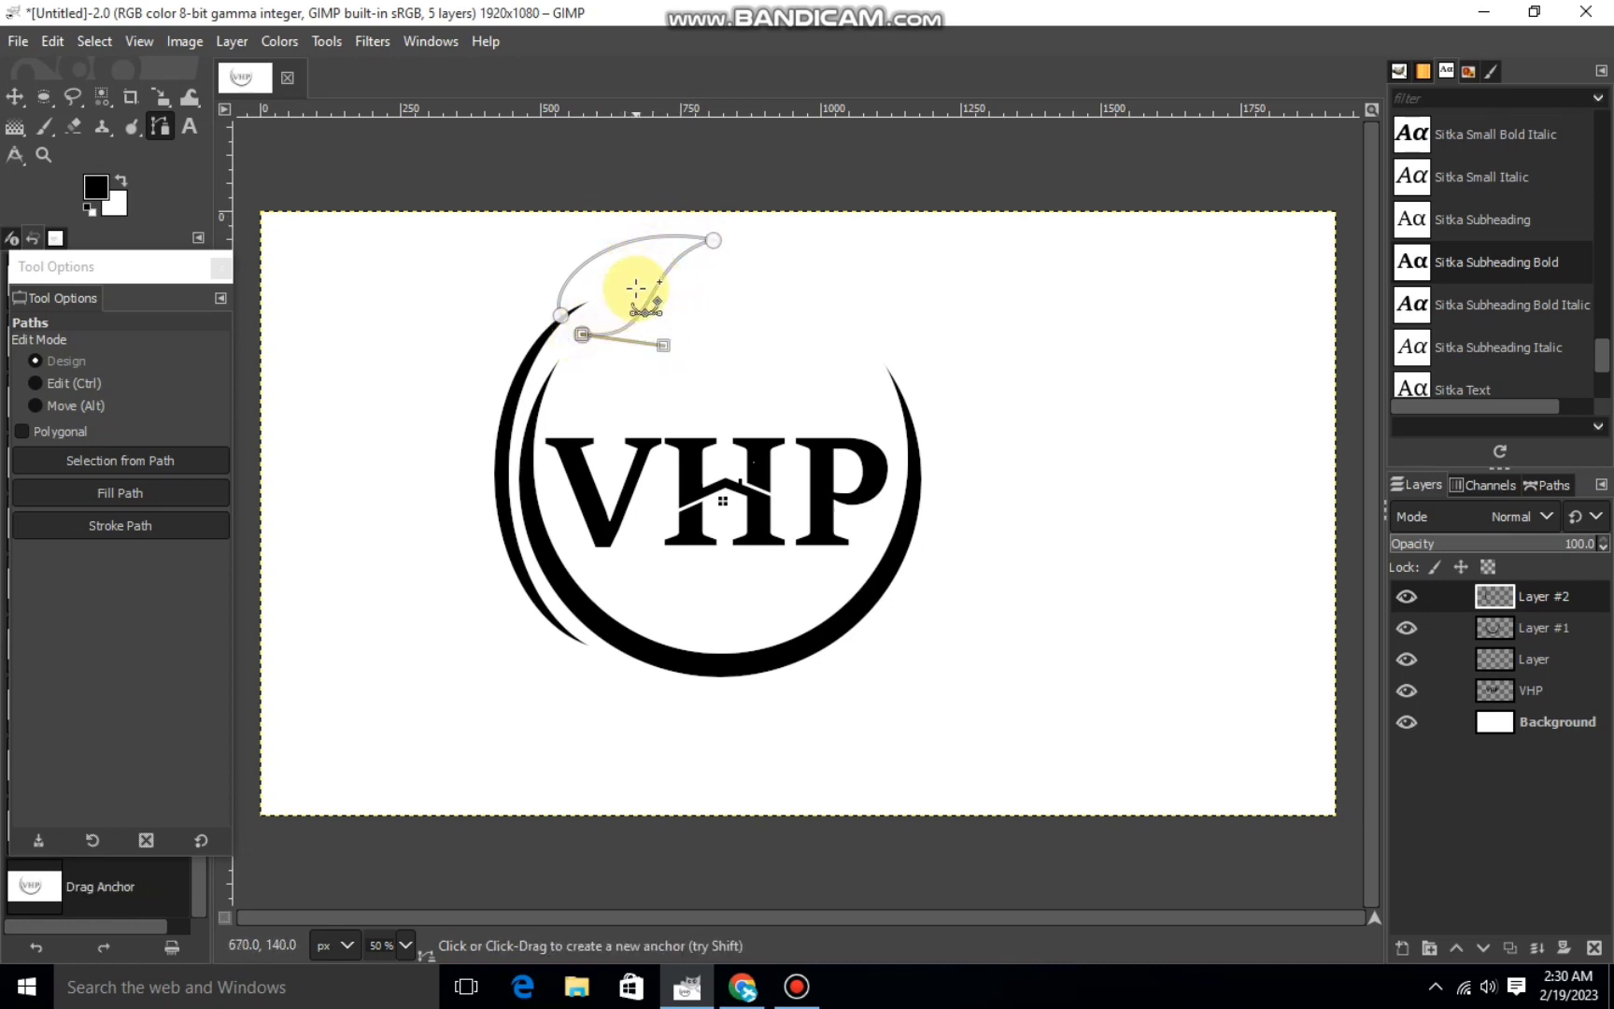
left_click_drag(602, 293, 561, 317)
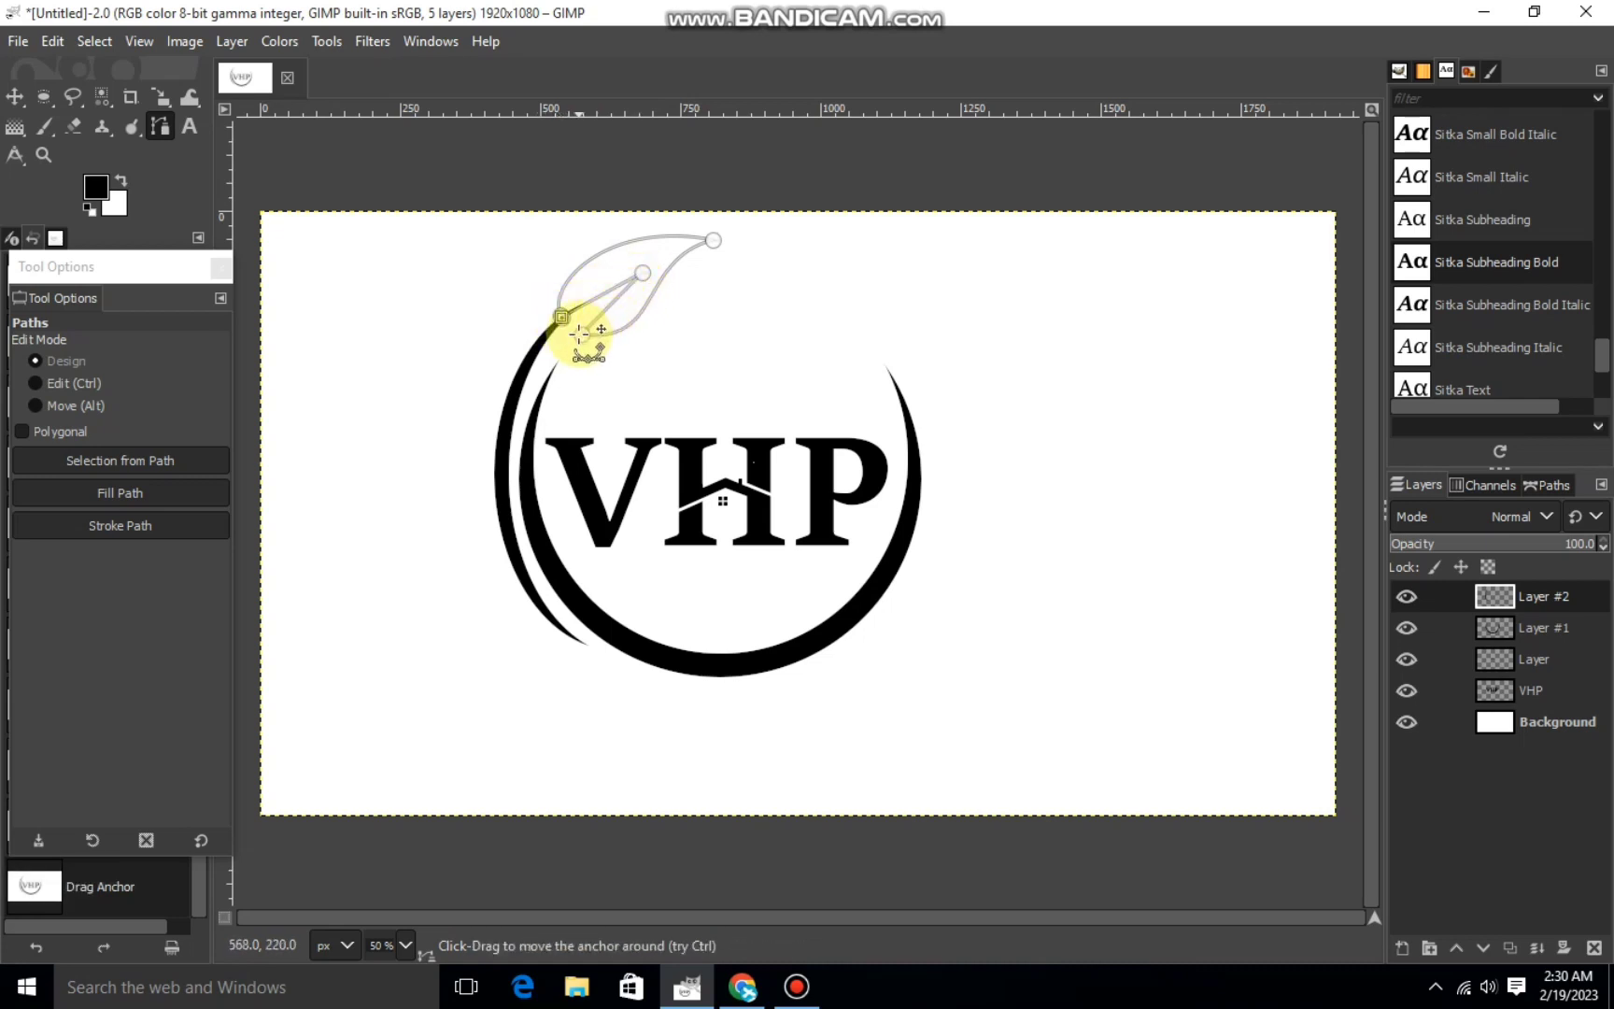
mouse_move(577, 329)
left_mouse_down()
mouse_move(612, 300)
mouse_move(597, 296)
left_mouse_up()
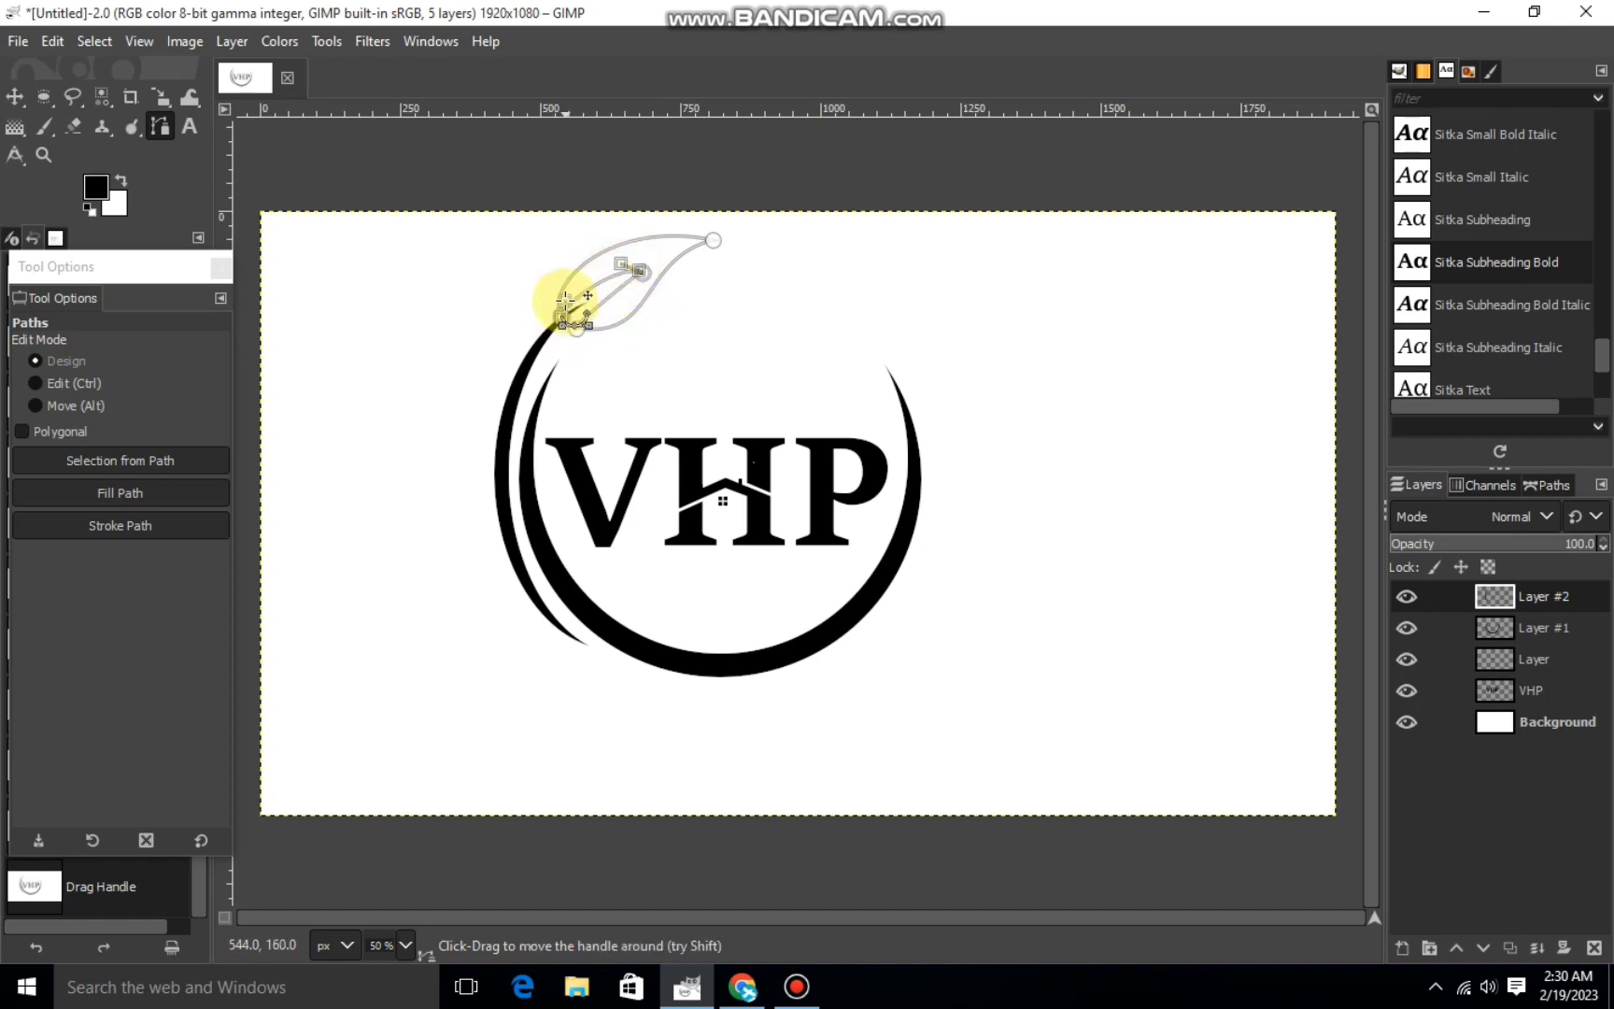
left_click_drag(605, 287, 657, 344)
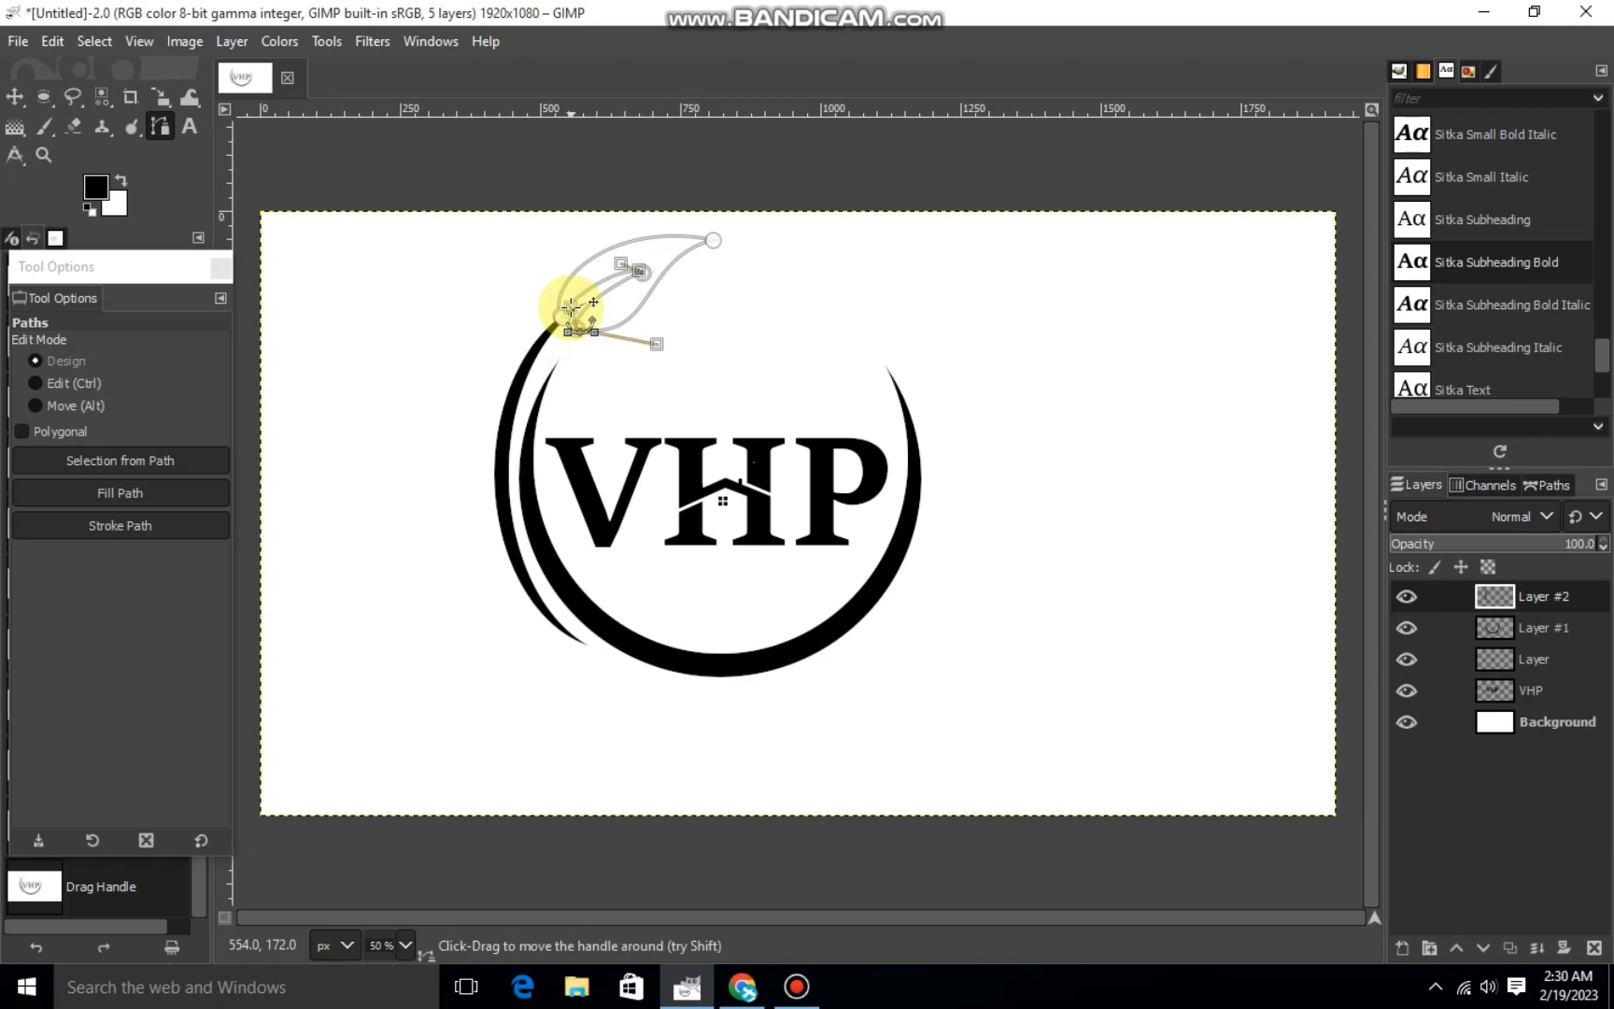
left_click_drag(634, 269, 631, 269)
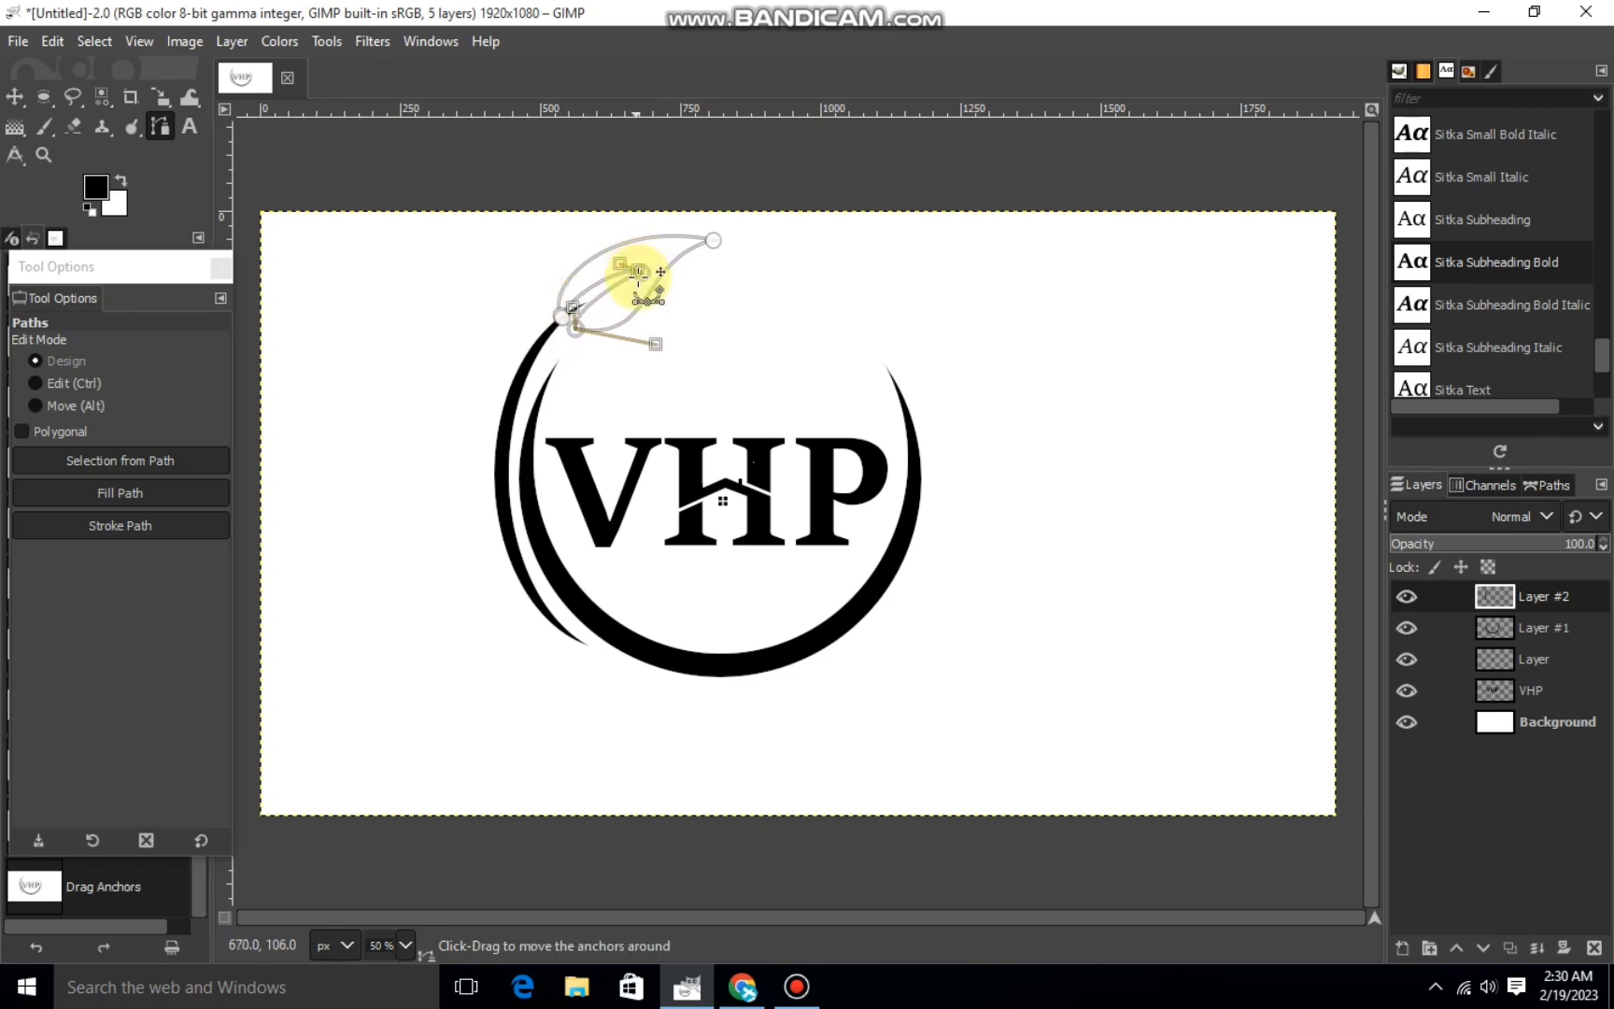
Convert the leaf path to a selection and fill it black, then undo the fill.
key("Return")
right_click(635, 315)
mouse_move(677, 372)
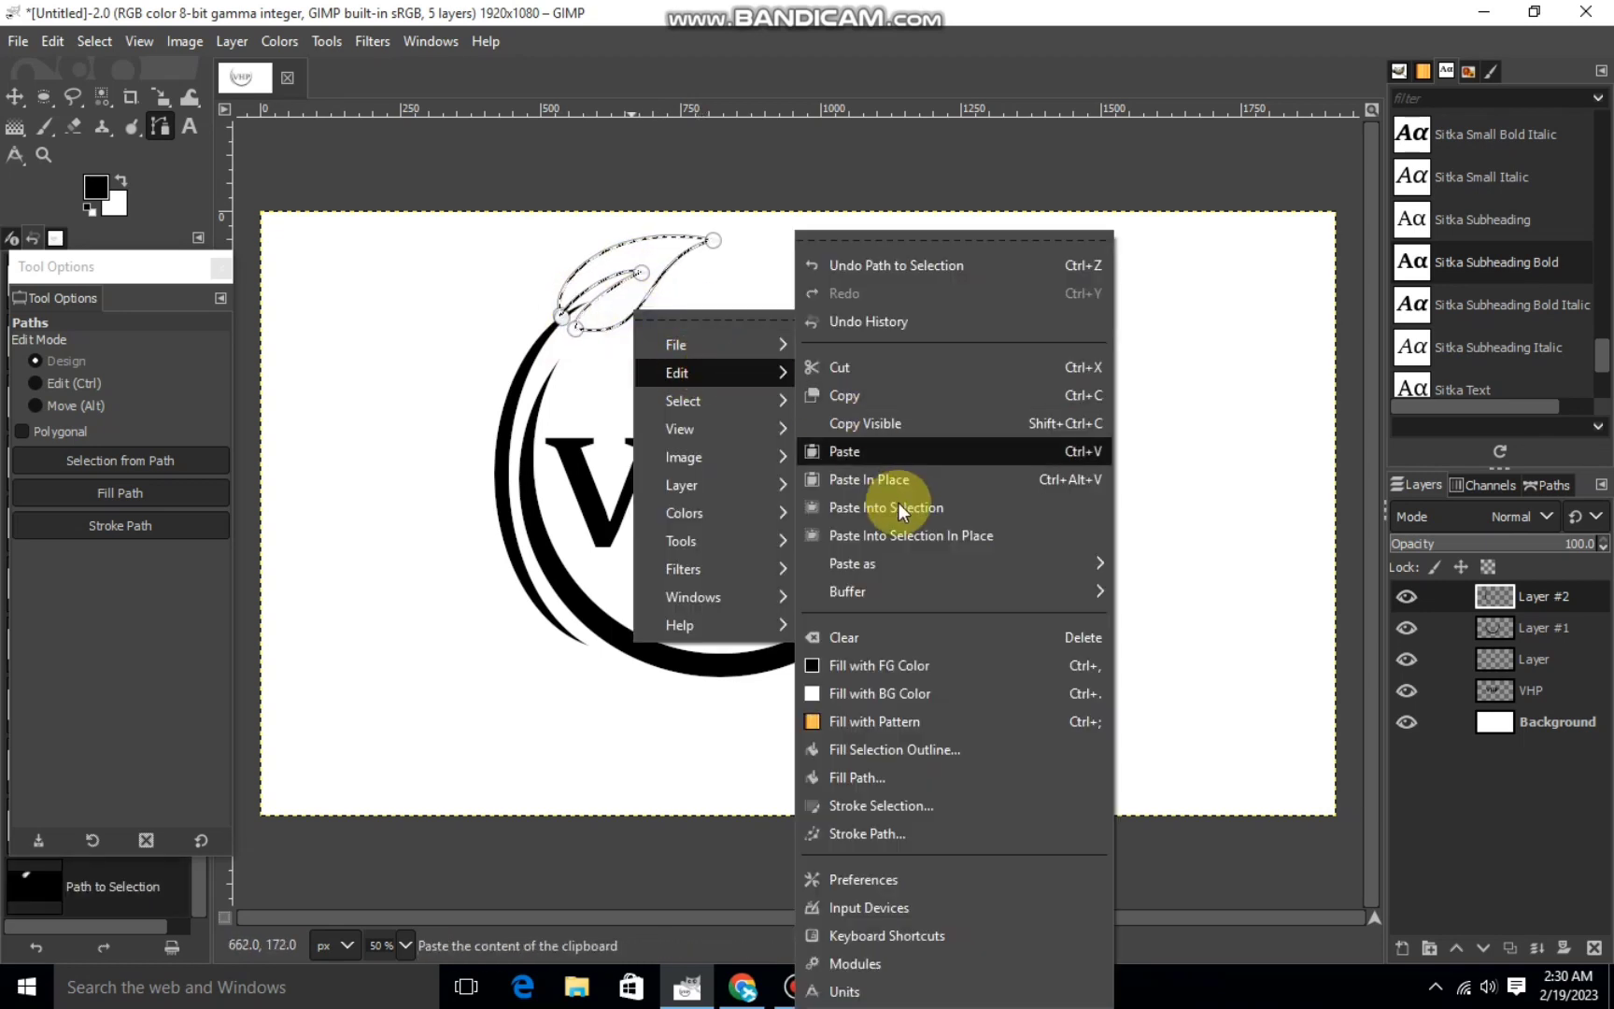
left_click(878, 665)
mouse_move(584, 341)
left_mouse_down()
mouse_move(579, 329)
mouse_move(566, 371)
left_mouse_up()
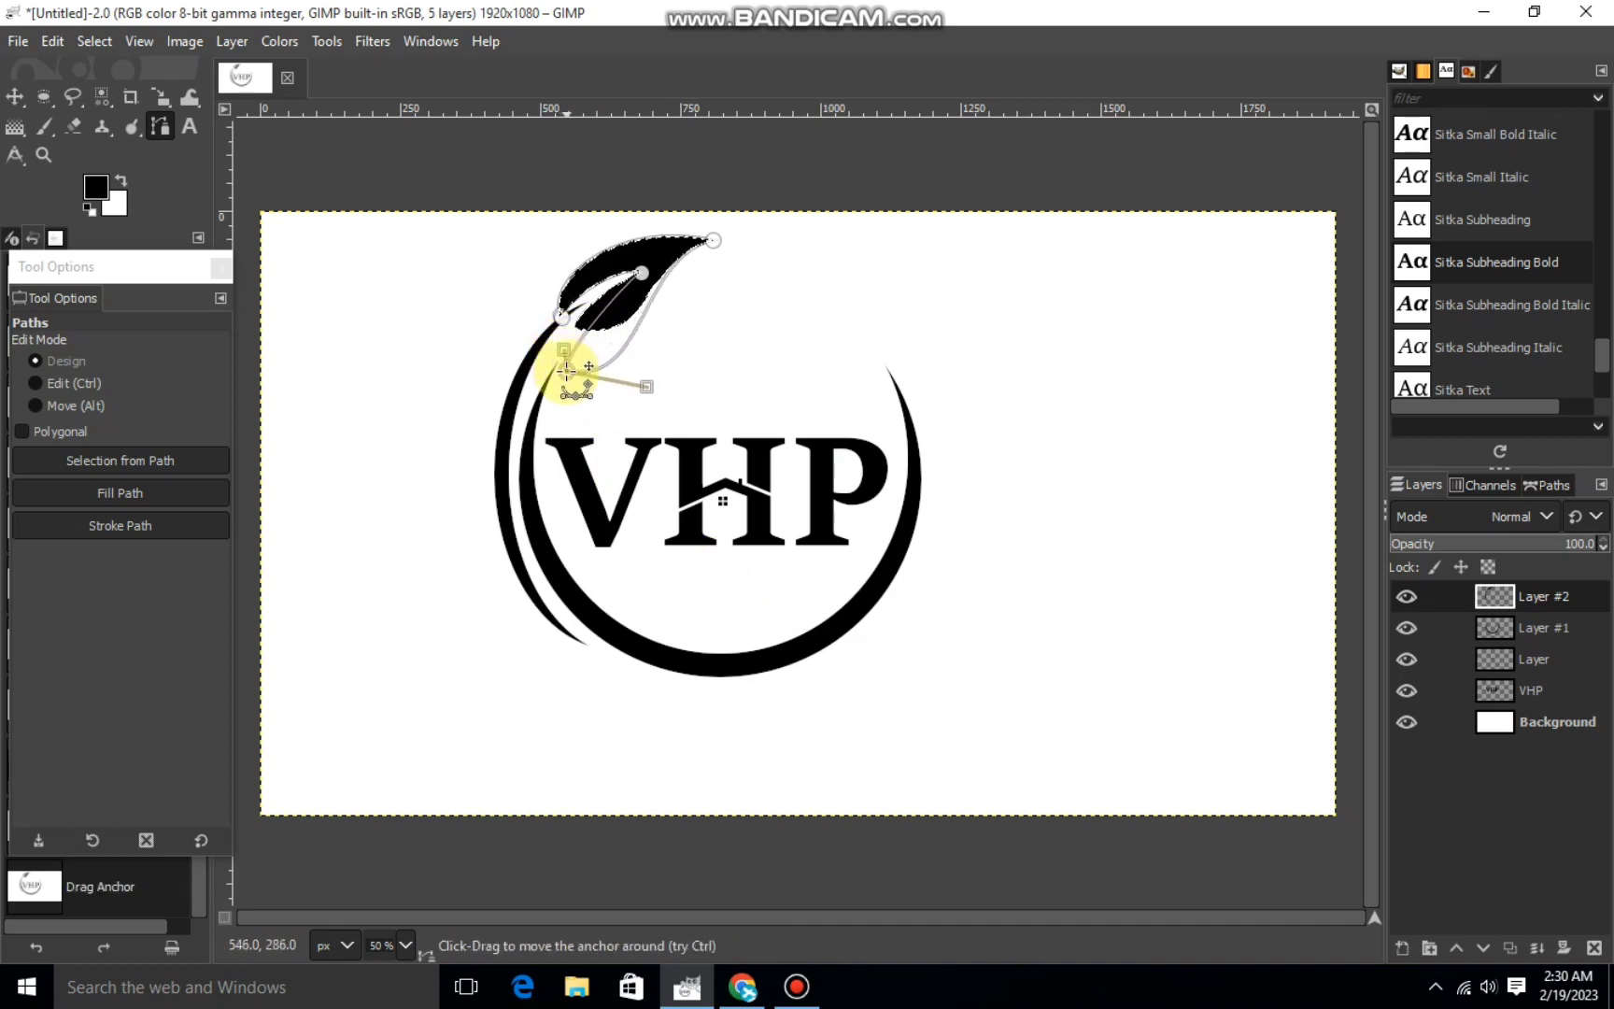
key("shift+v")
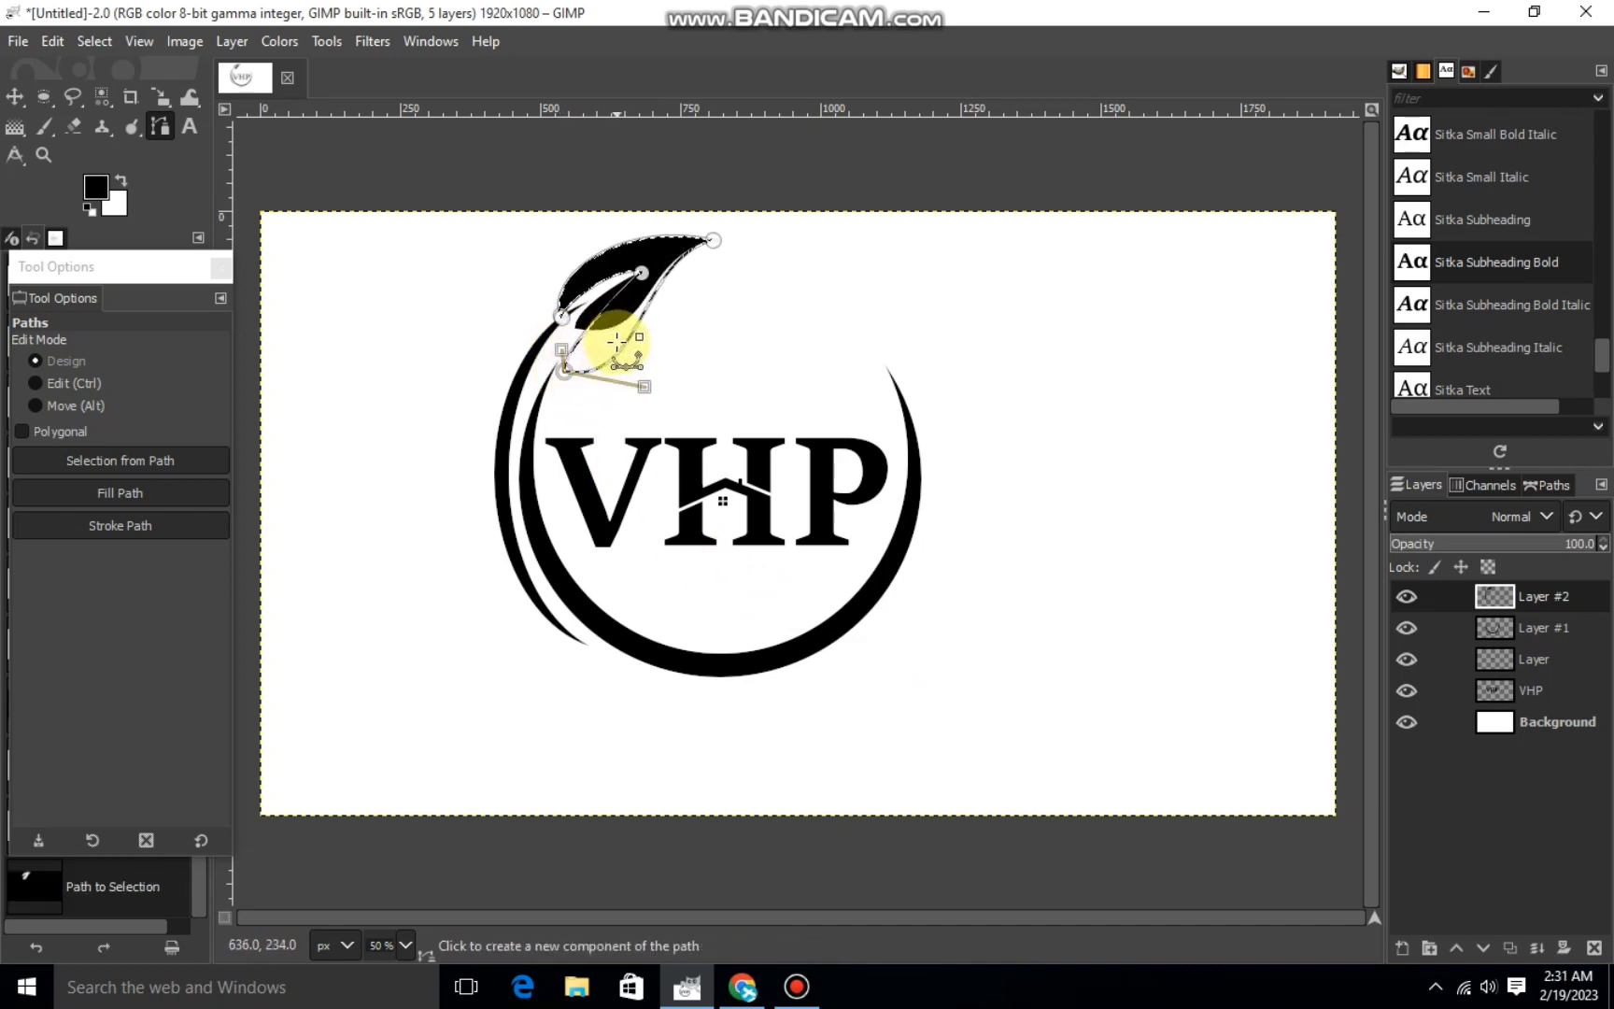
right_click(621, 344)
left_click(863, 651)
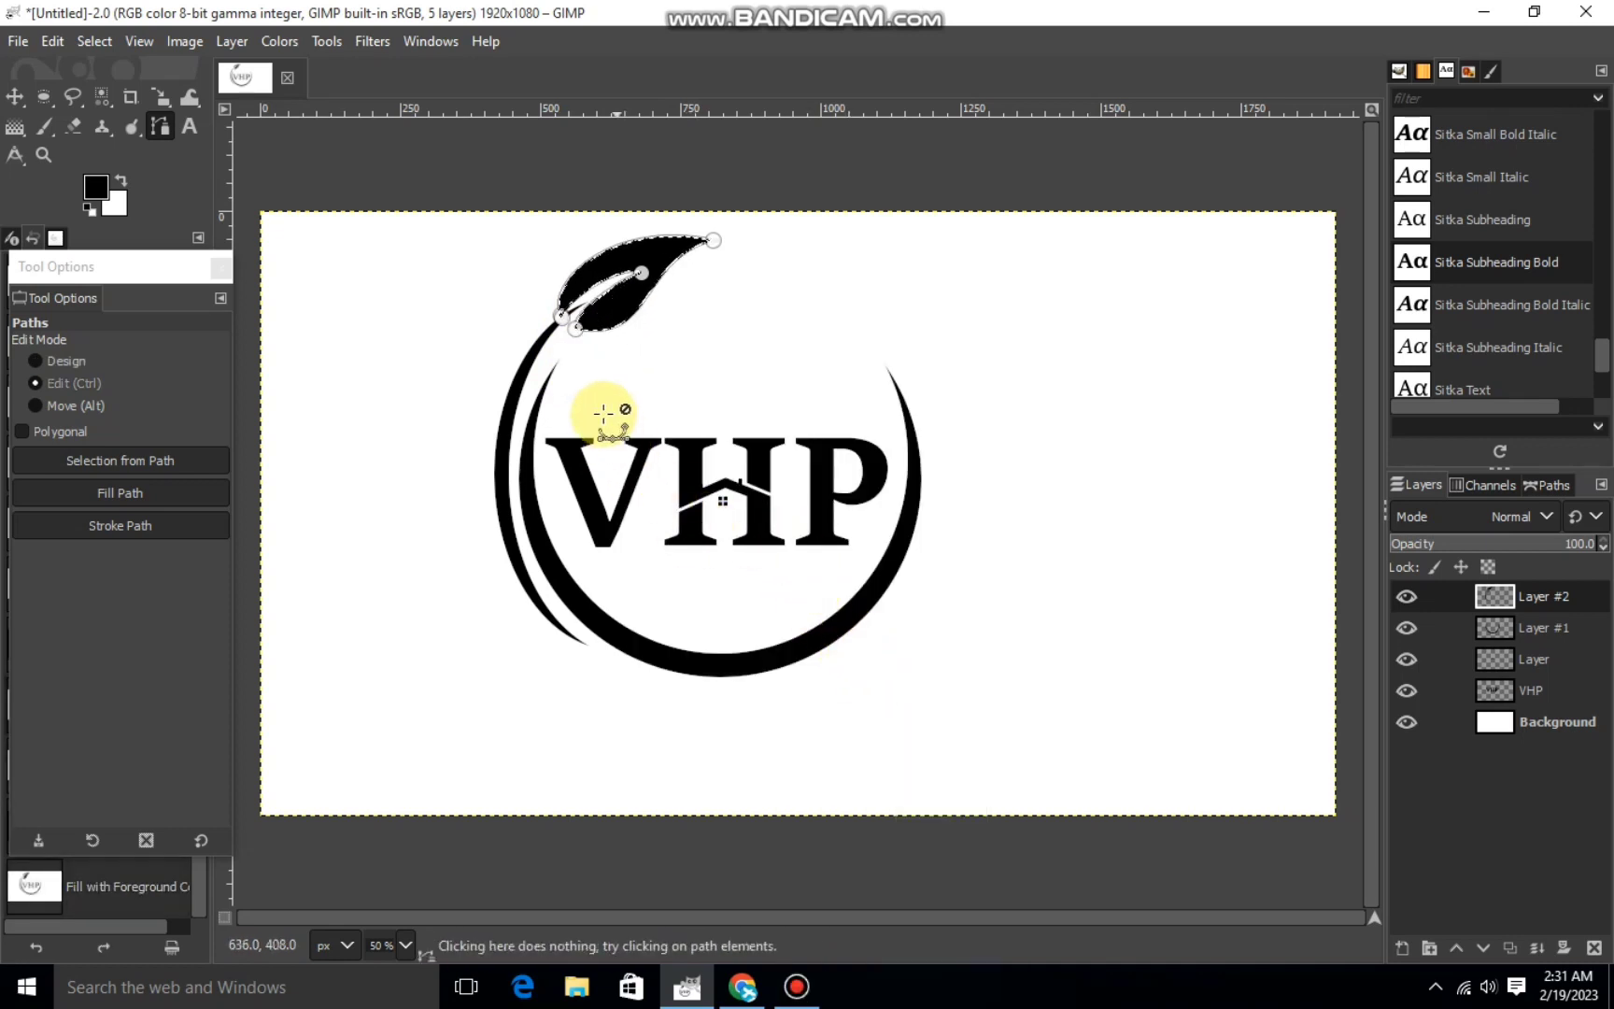
key("ctrl+z")
Move the leaf's stem and tip points, then refill the leaf selection with black.
mouse_move(589, 345)
left_mouse_down()
mouse_move(575, 354)
mouse_move(560, 315)
mouse_move(550, 327)
left_mouse_up()
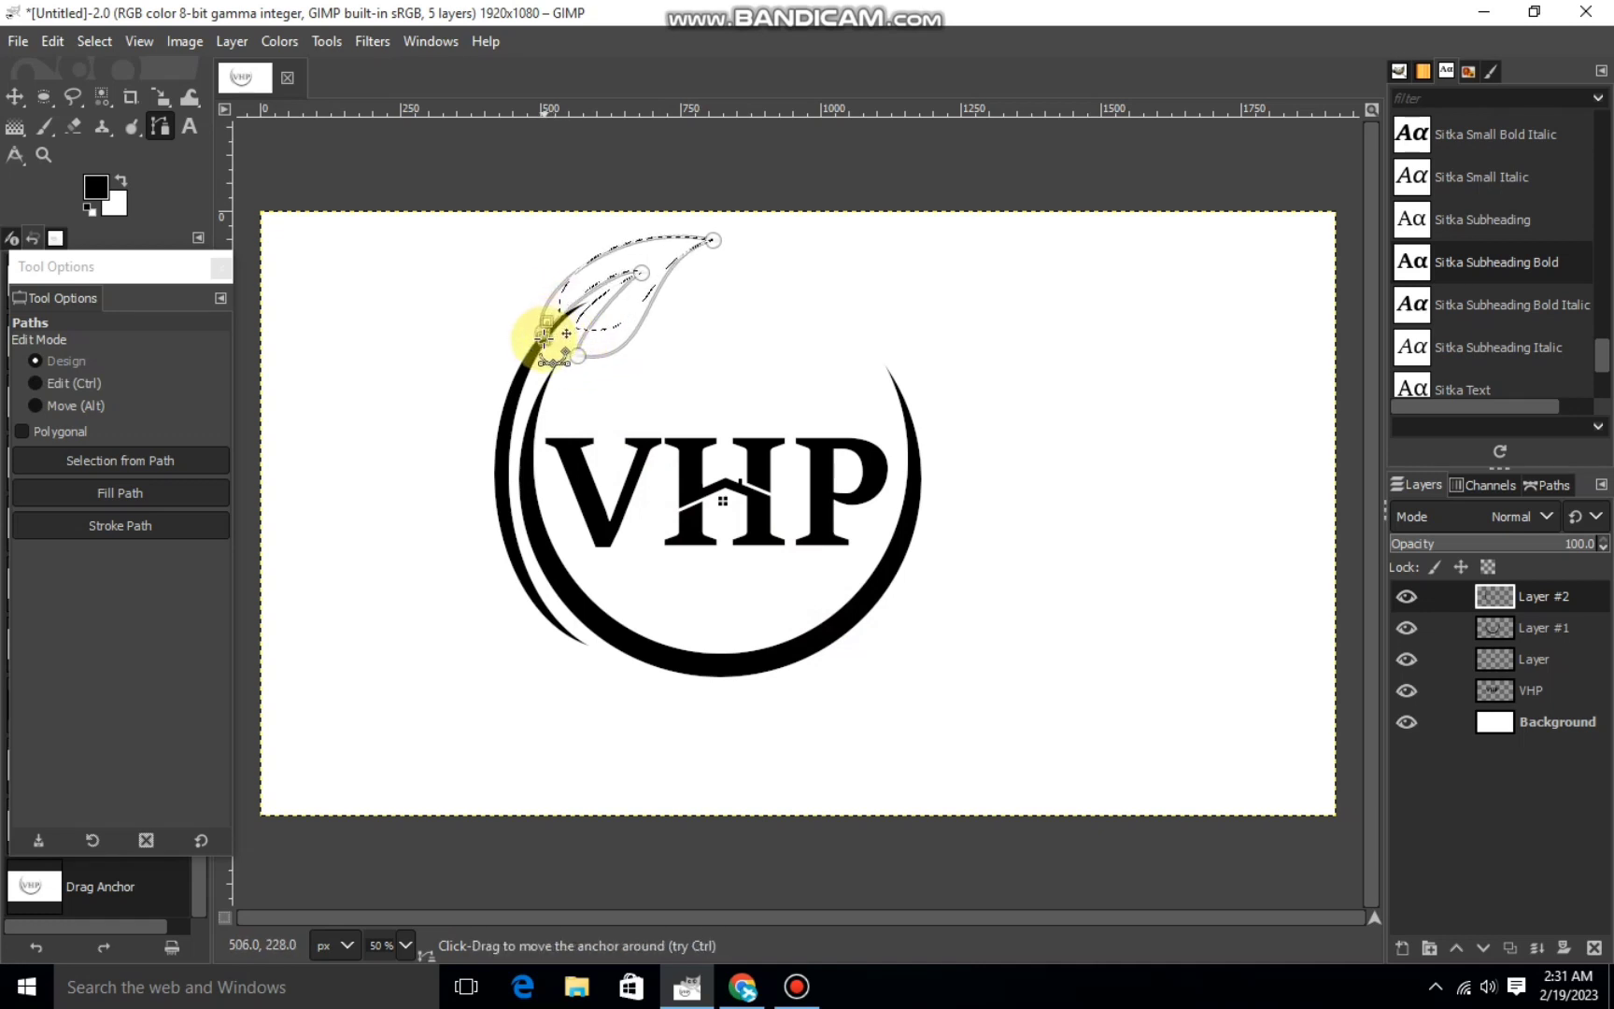
left_click_drag(551, 335, 545, 327)
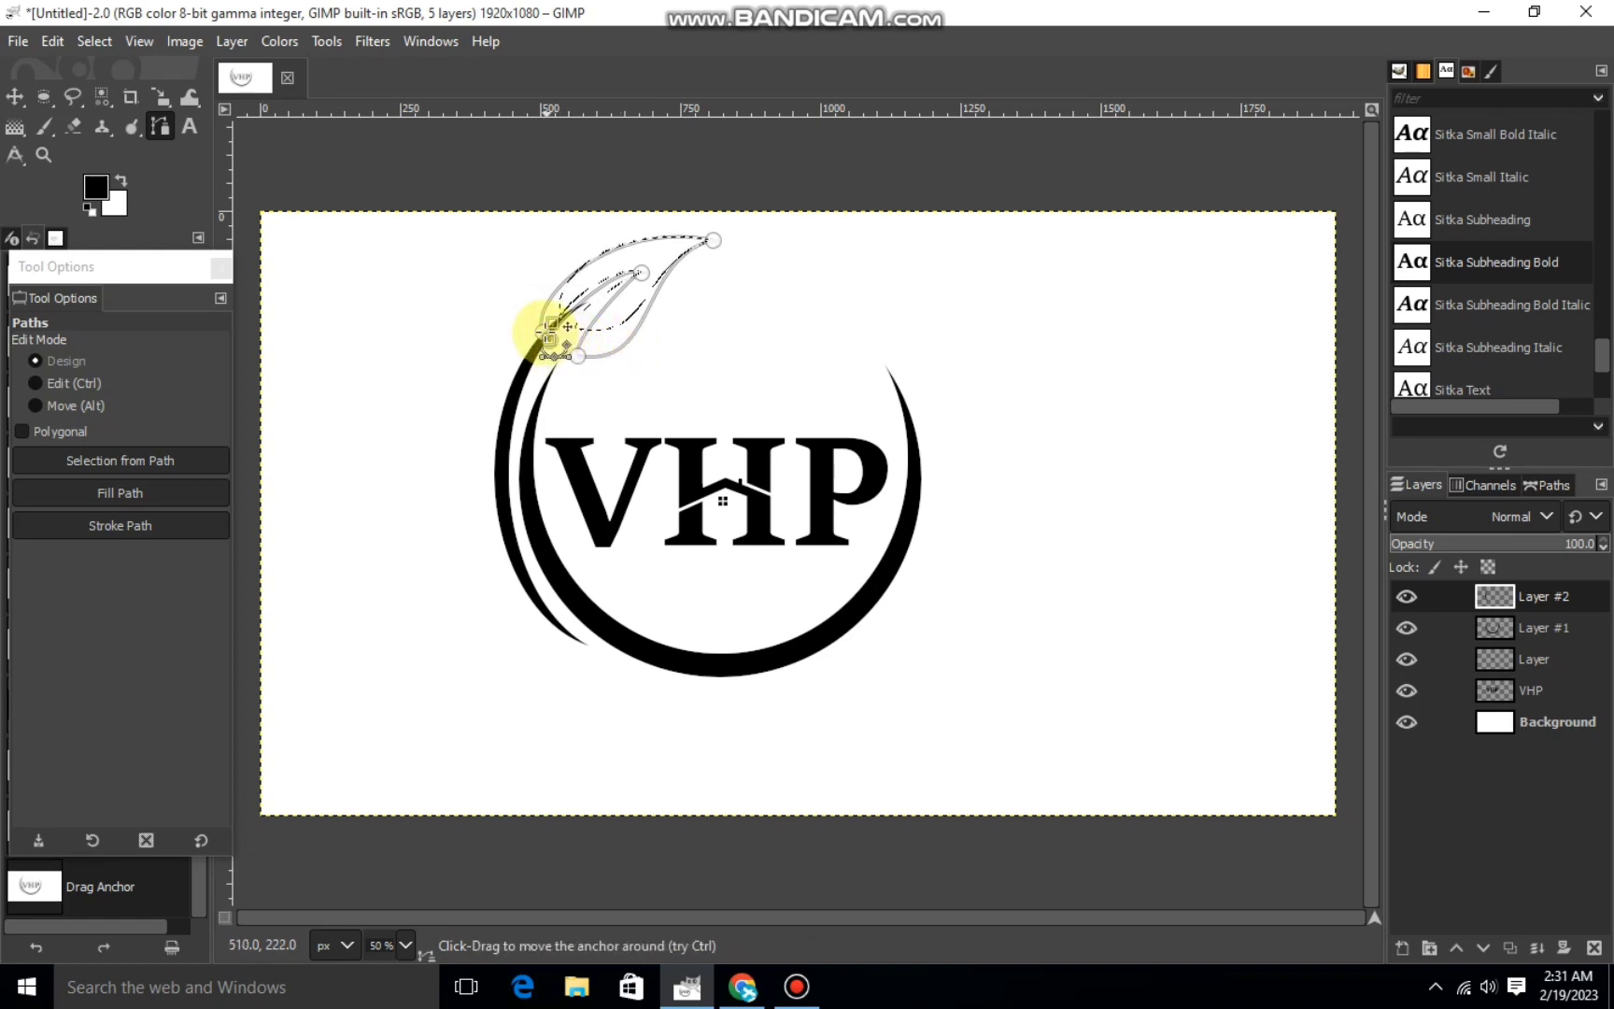
left_click(537, 369)
key("BackSpace")
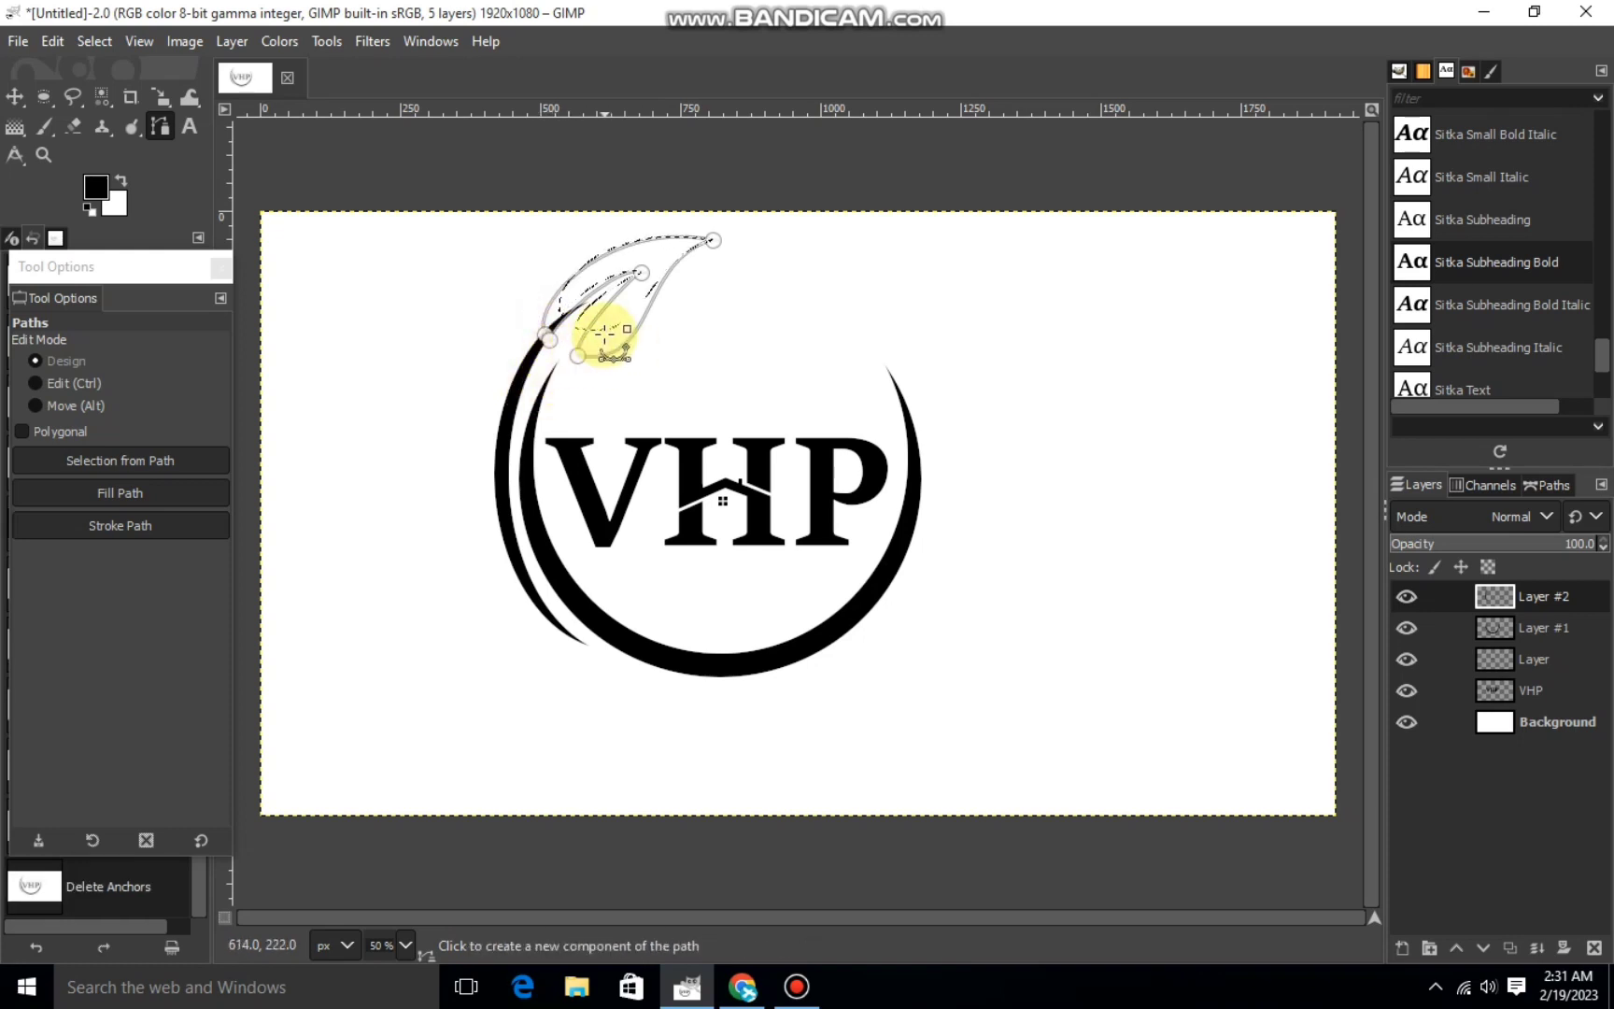
key("shift+v")
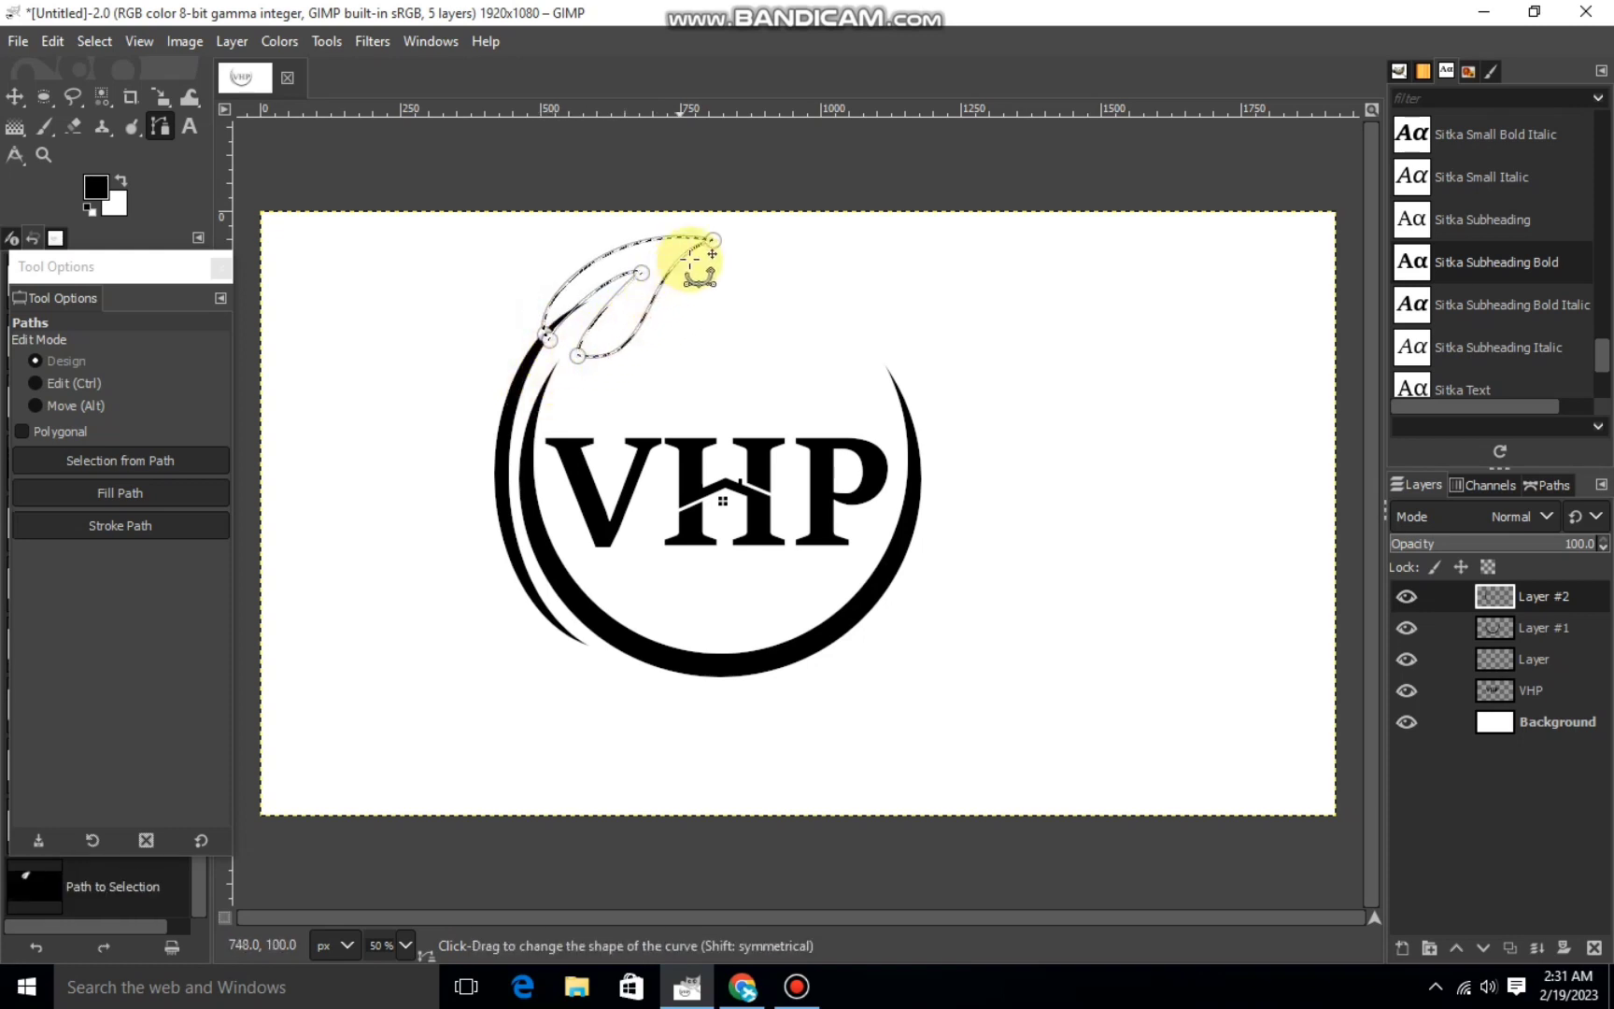
left_click_drag(713, 240, 726, 240)
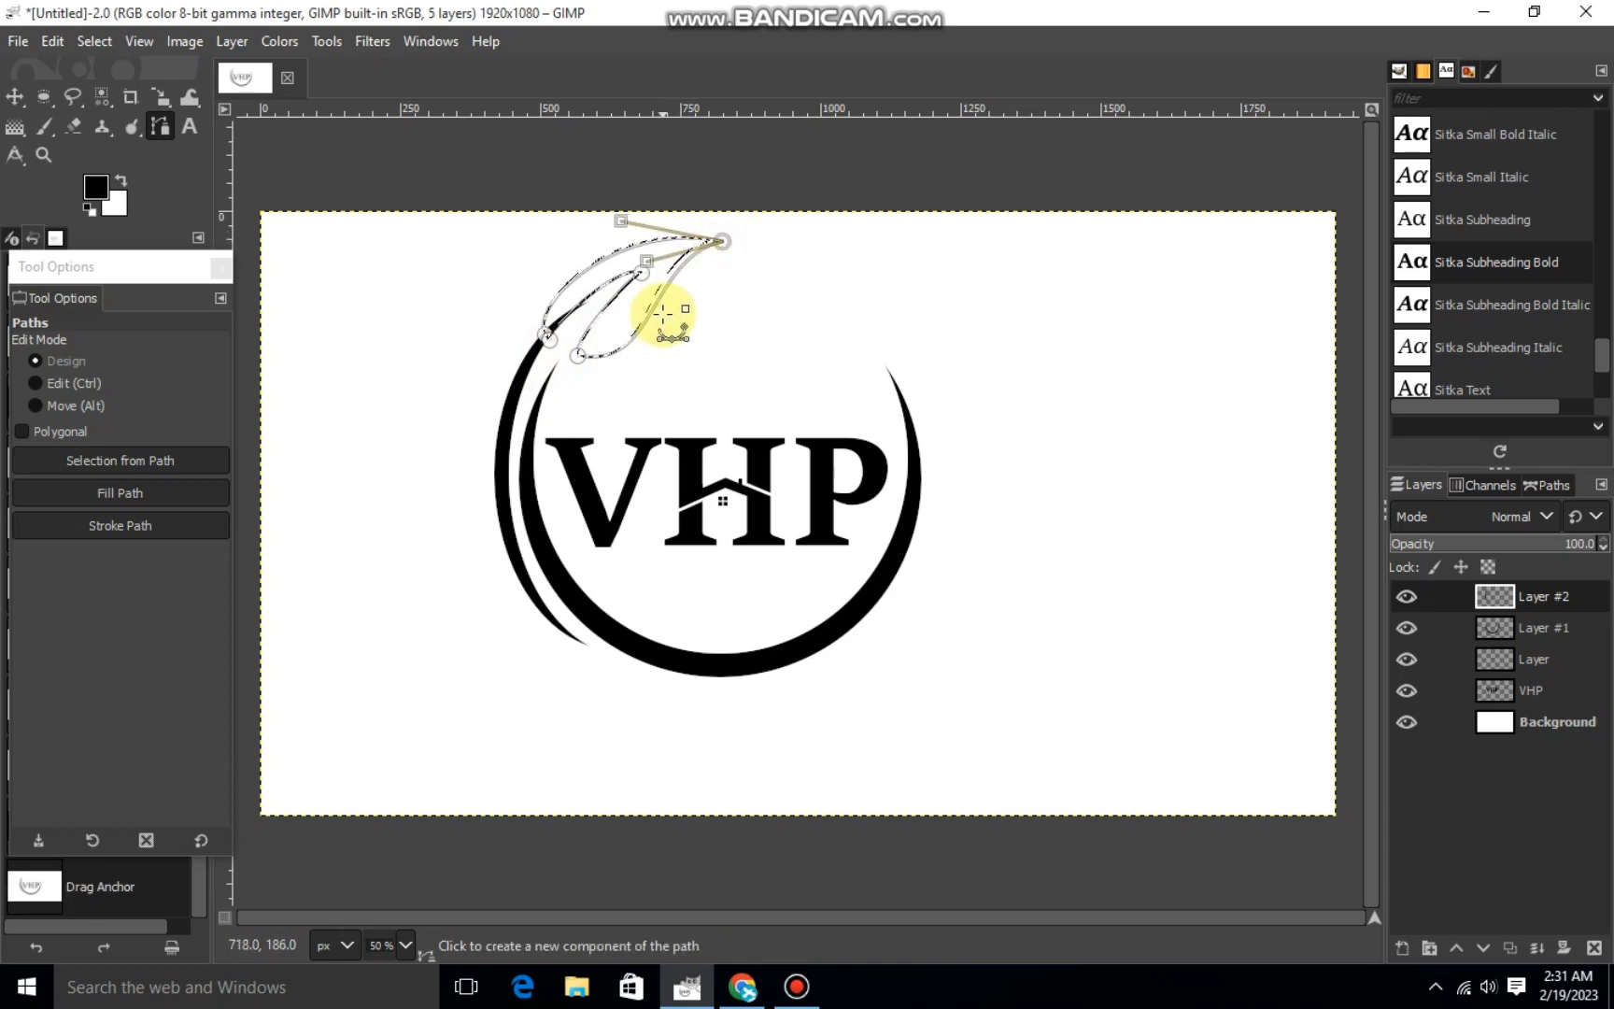
key("shift+v")
right_click(637, 324)
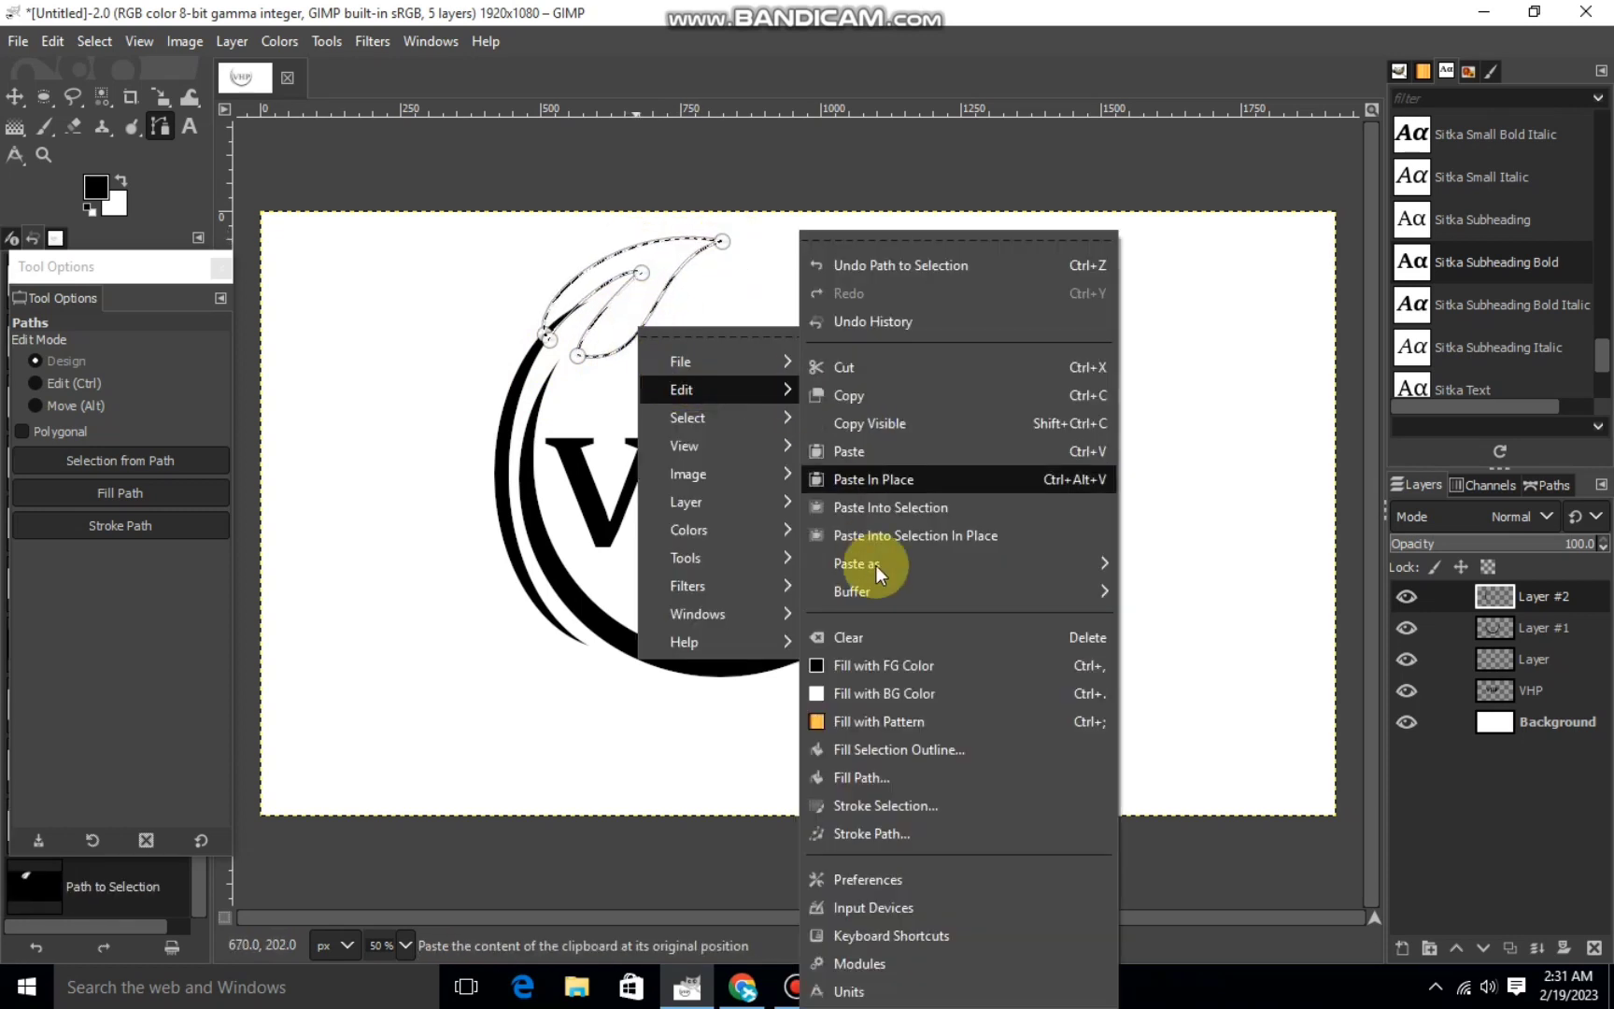
left_click(877, 660)
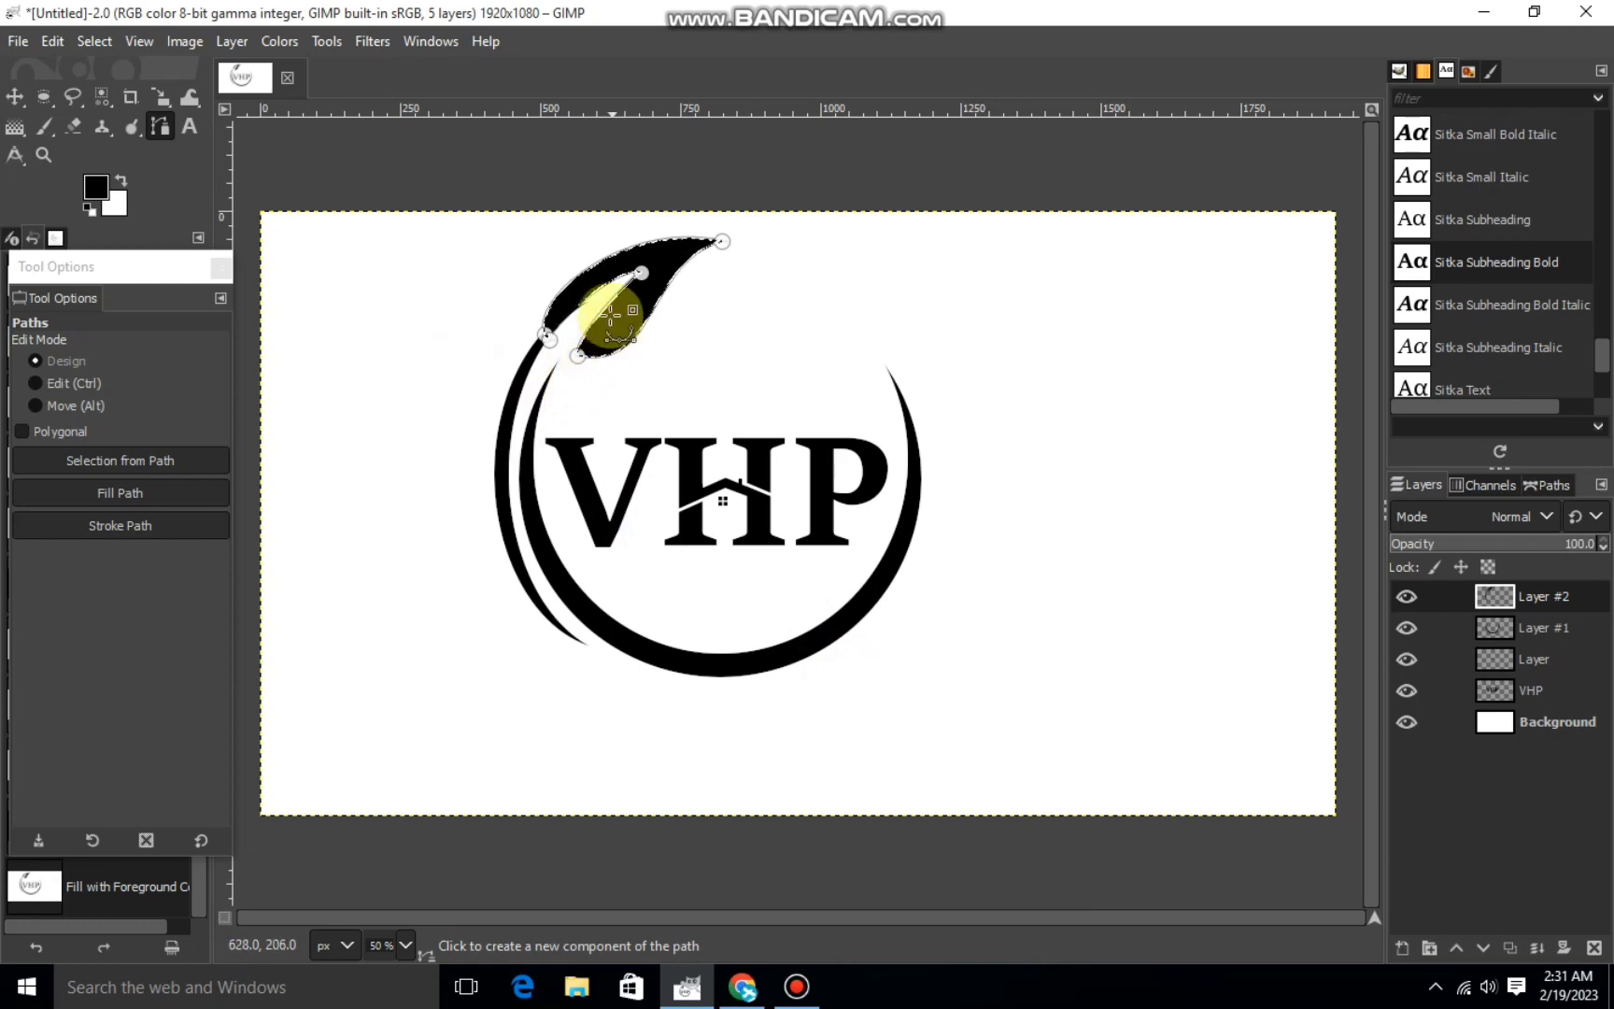
Refine the leaf outline, fill it solid black again, and clear the selection.
left_click_drag(571, 280, 599, 291)
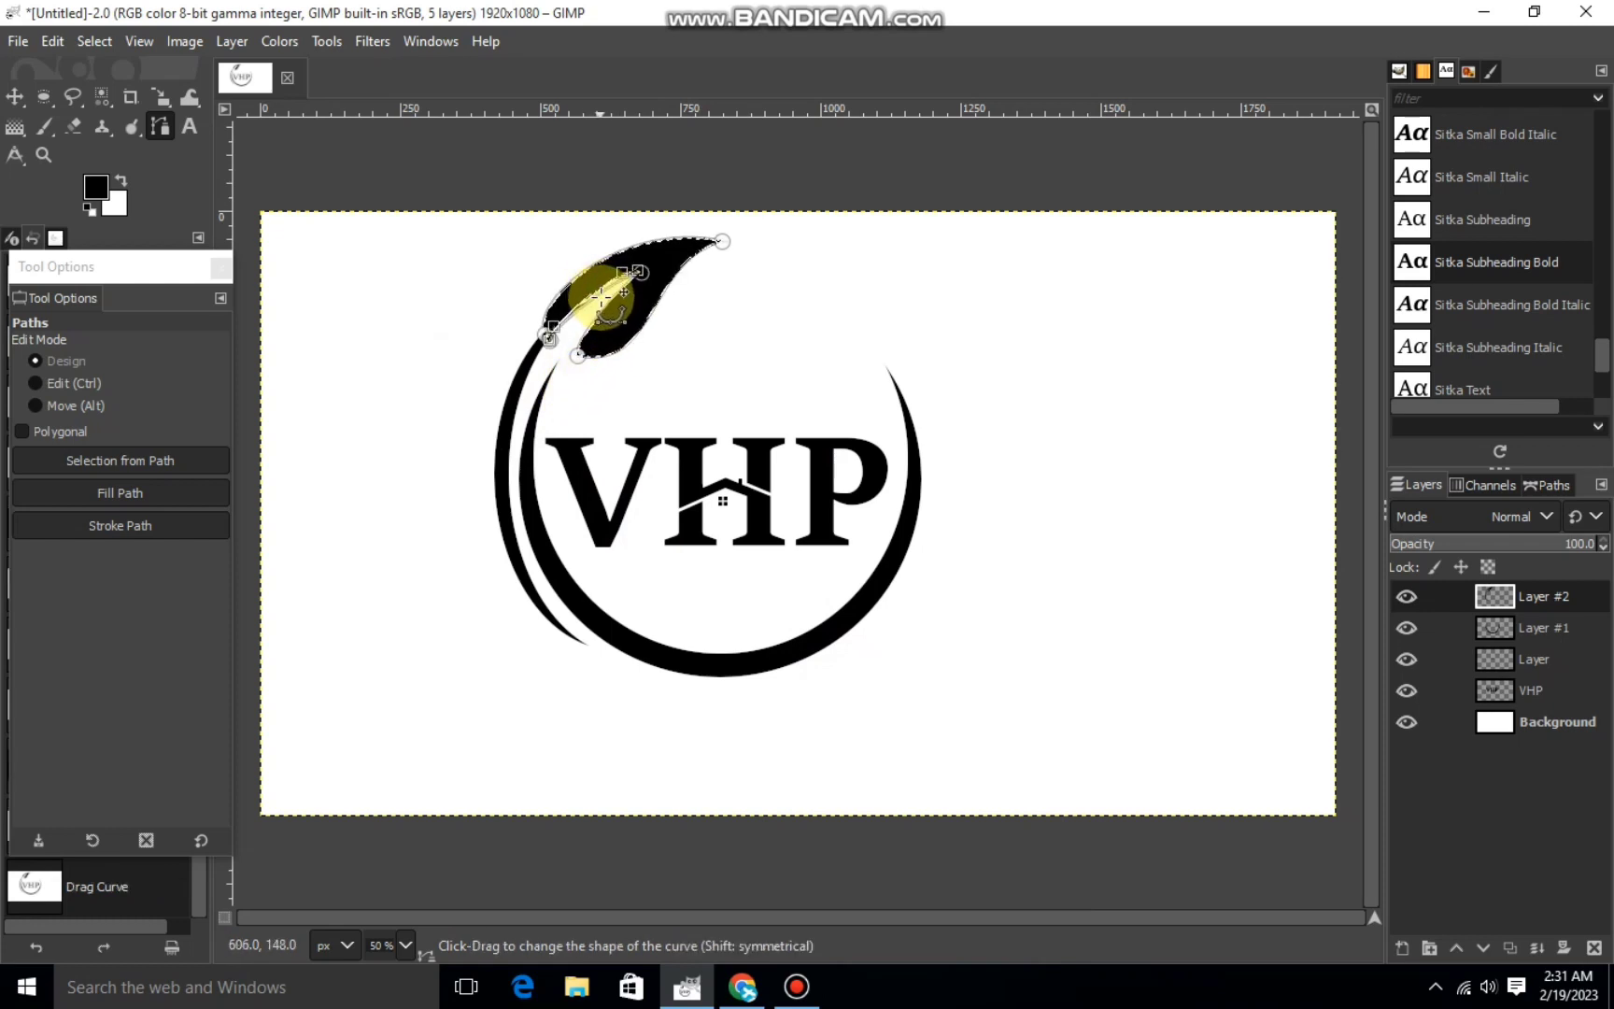
left_click(640, 273, "shift")
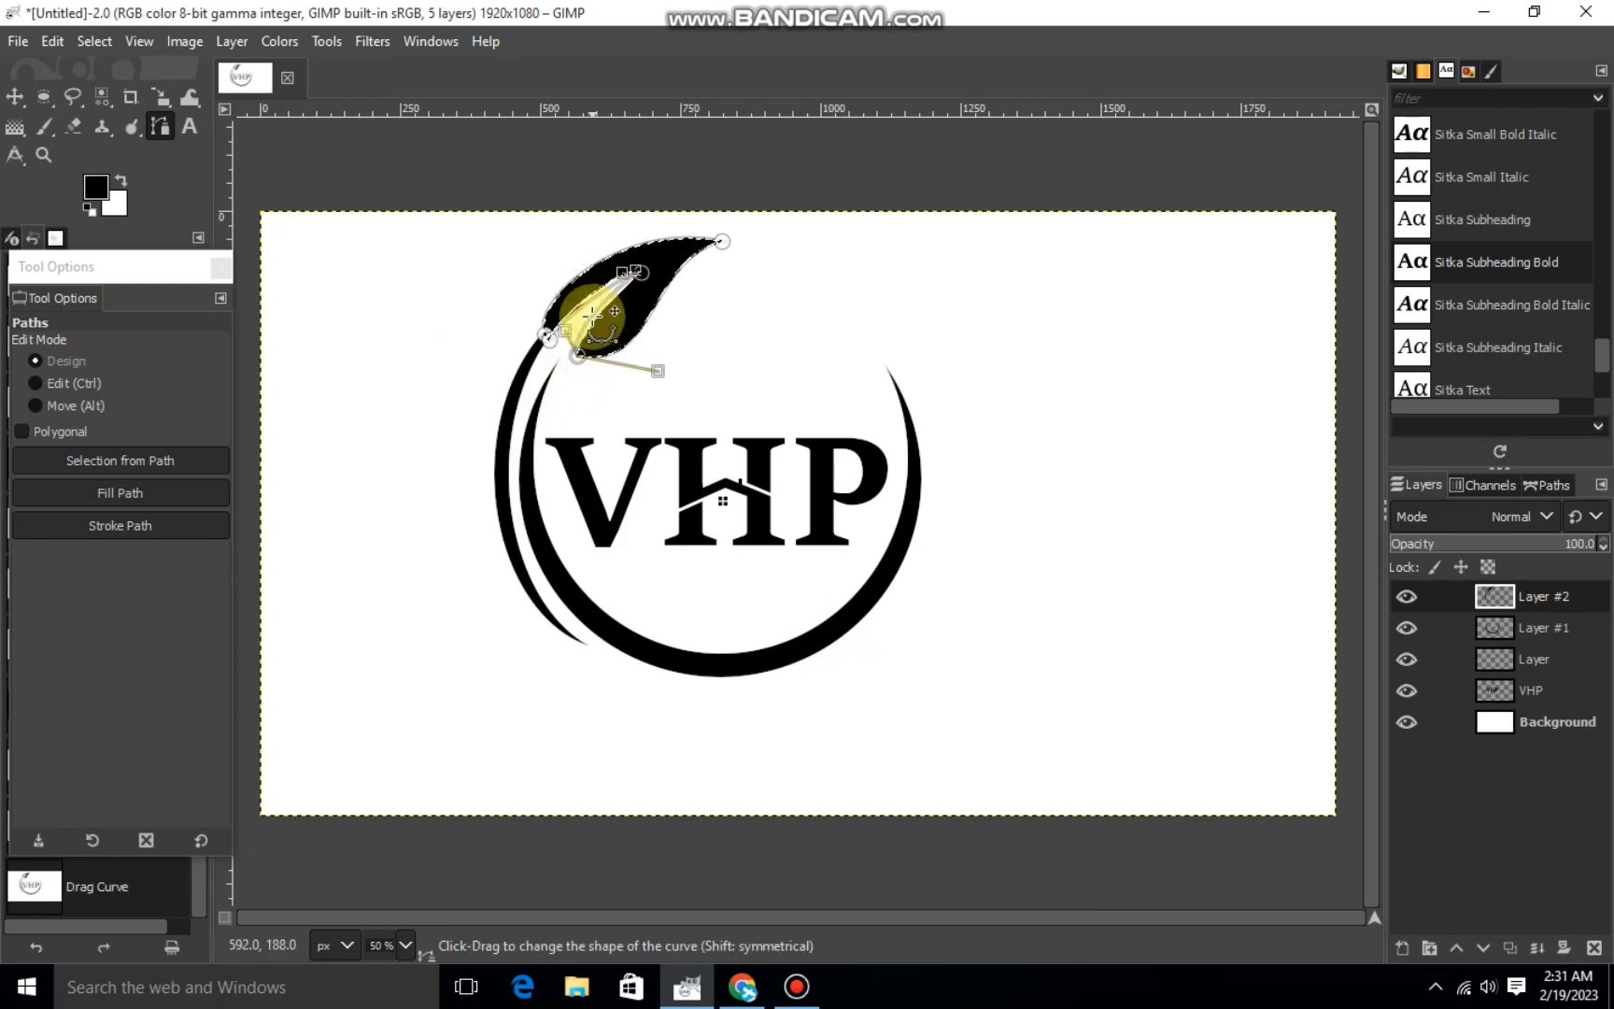
key("Return")
right_click(631, 338)
left_click(826, 422)
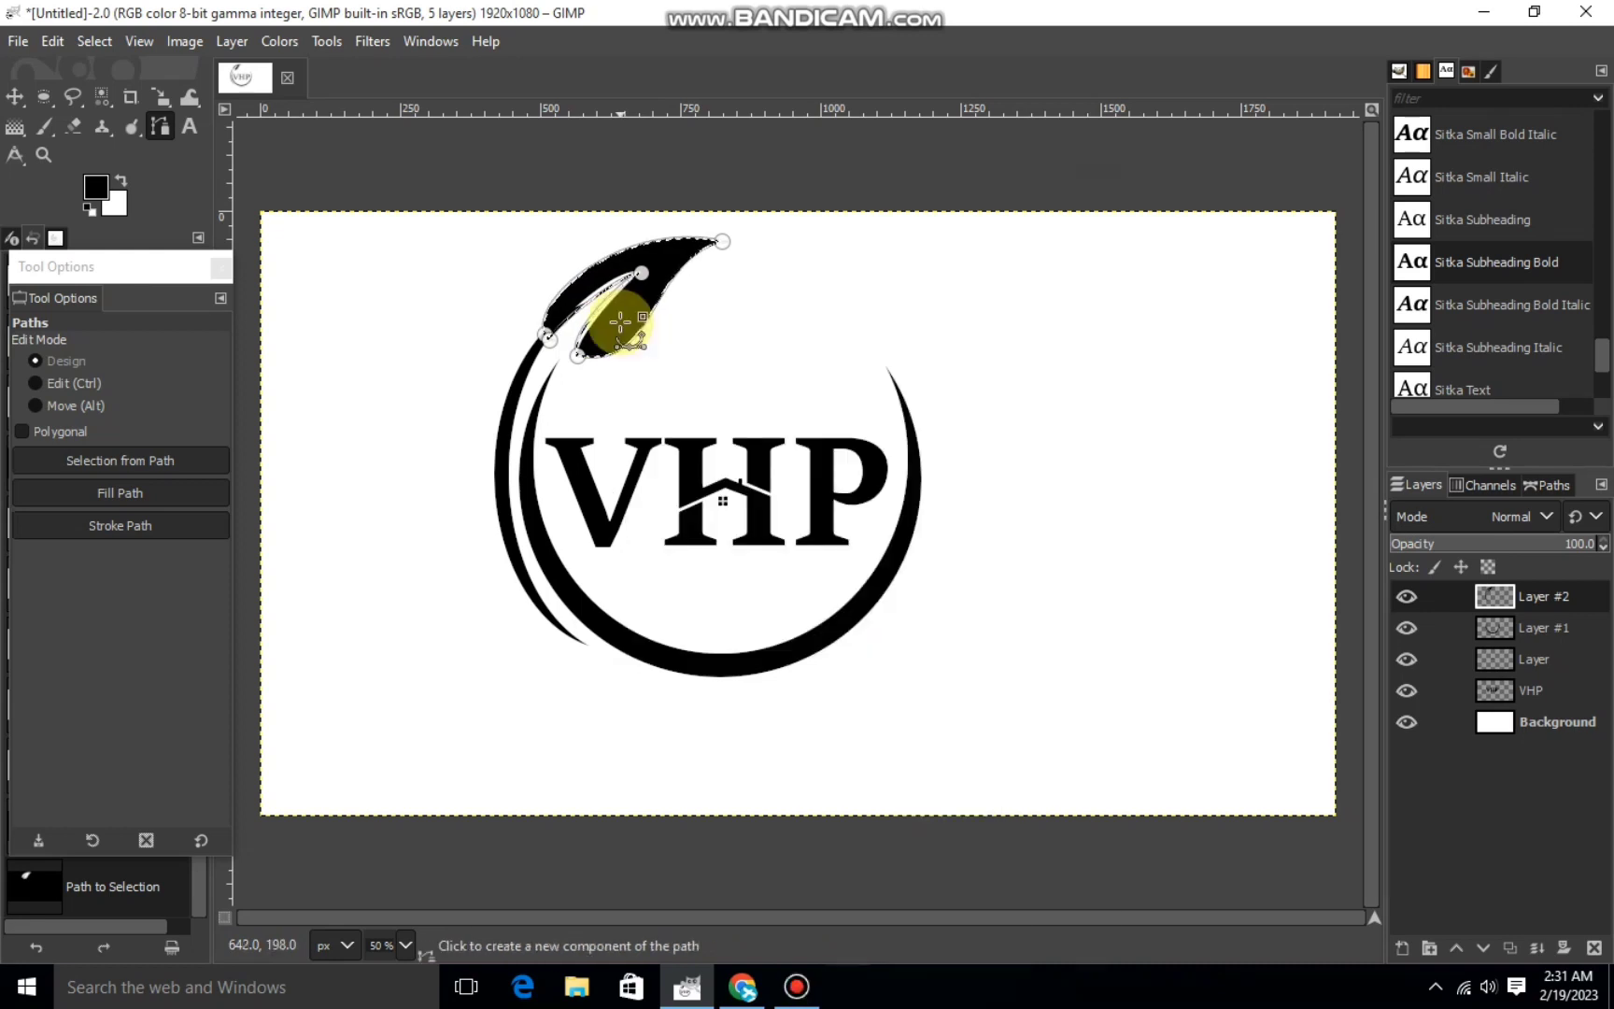
right_click(621, 322)
left_click(911, 663)
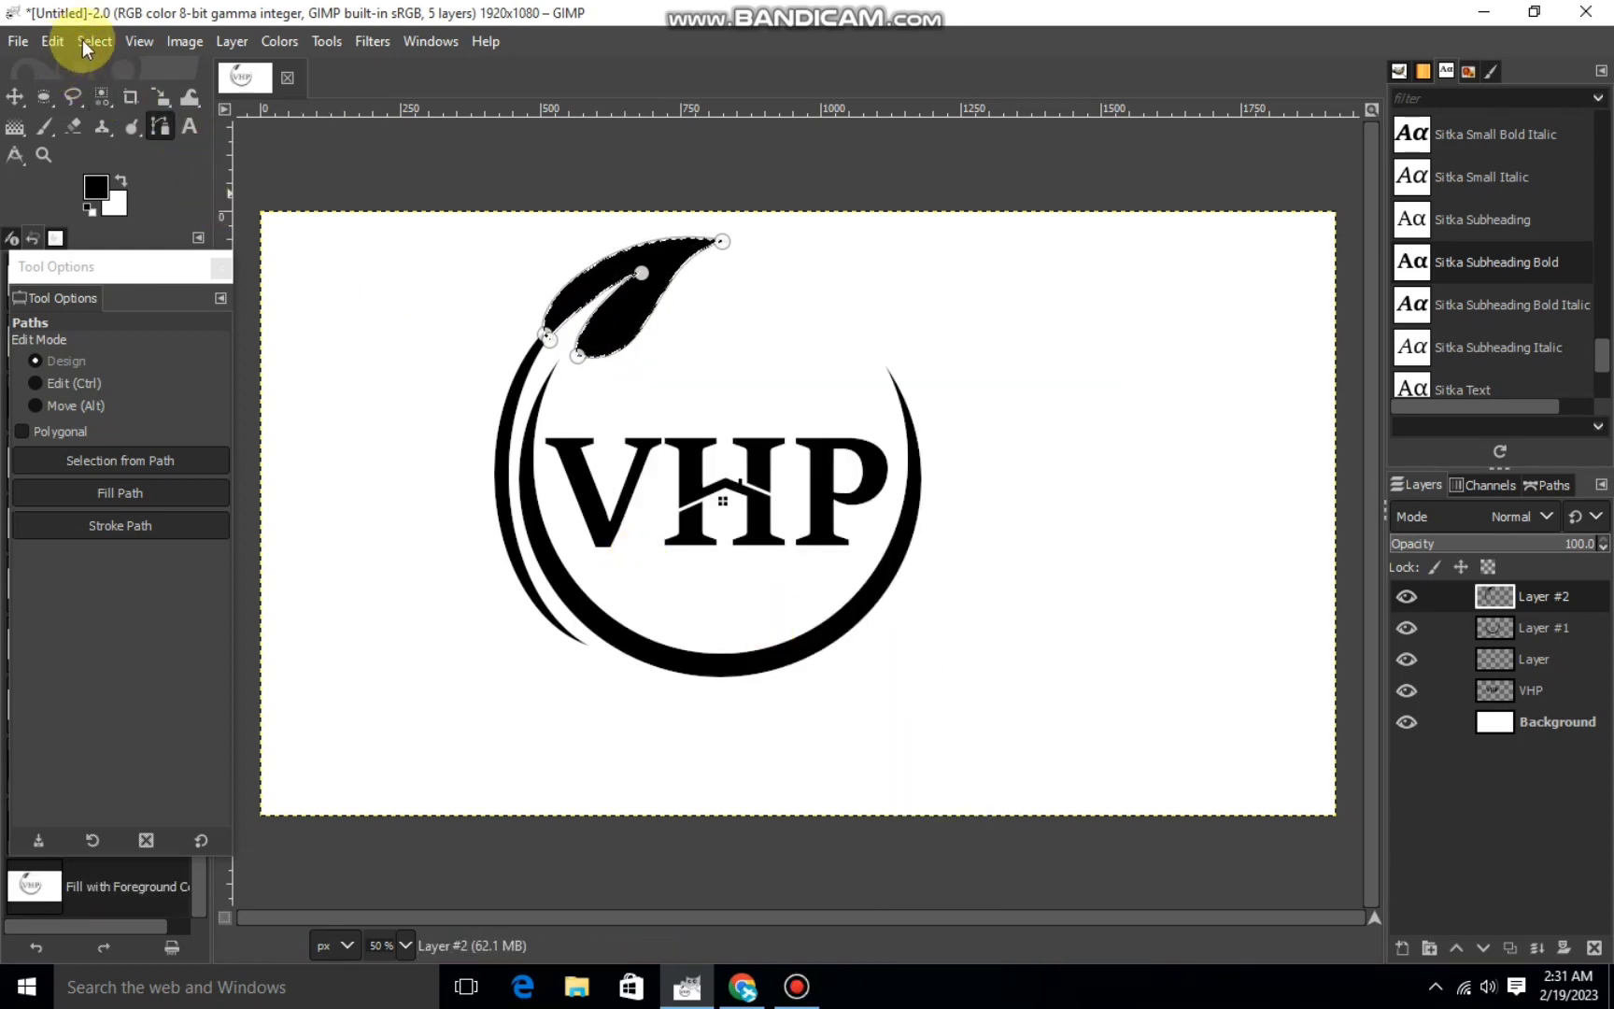
left_click(93, 41)
left_click(104, 102)
left_click(15, 96)
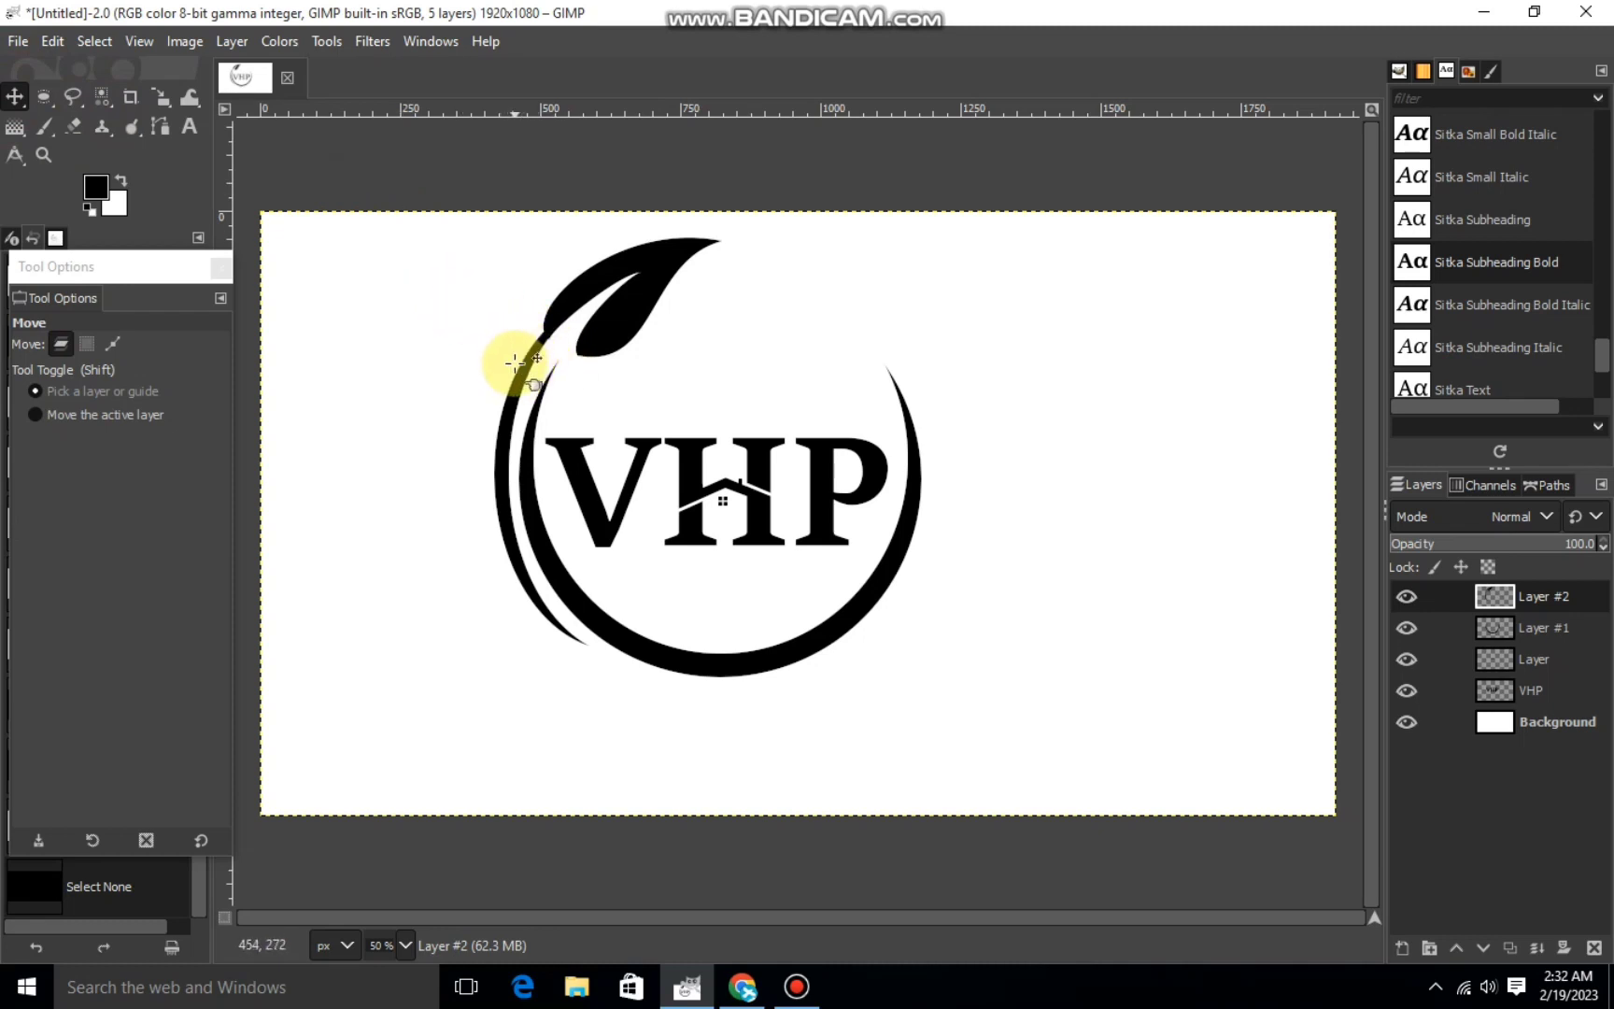
Start a second leaf path at the ring's upper-left edge, its tip extending far left.
left_click_drag(515, 361, 741, 485)
left_click(162, 127)
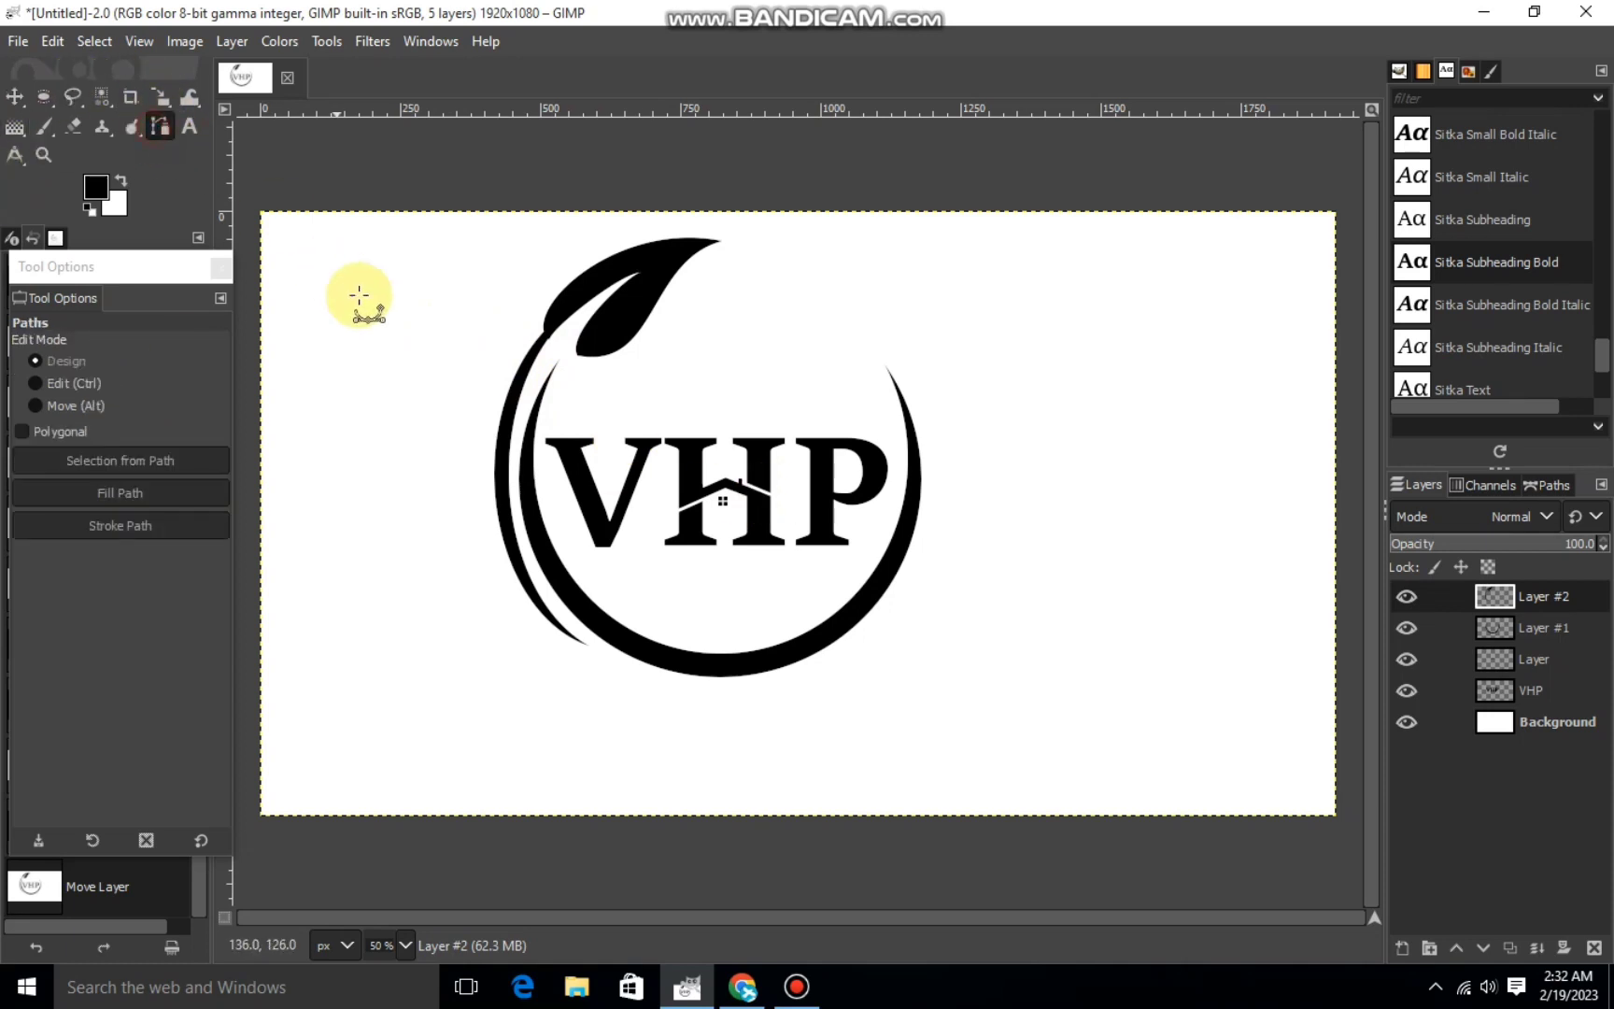
left_click(510, 361)
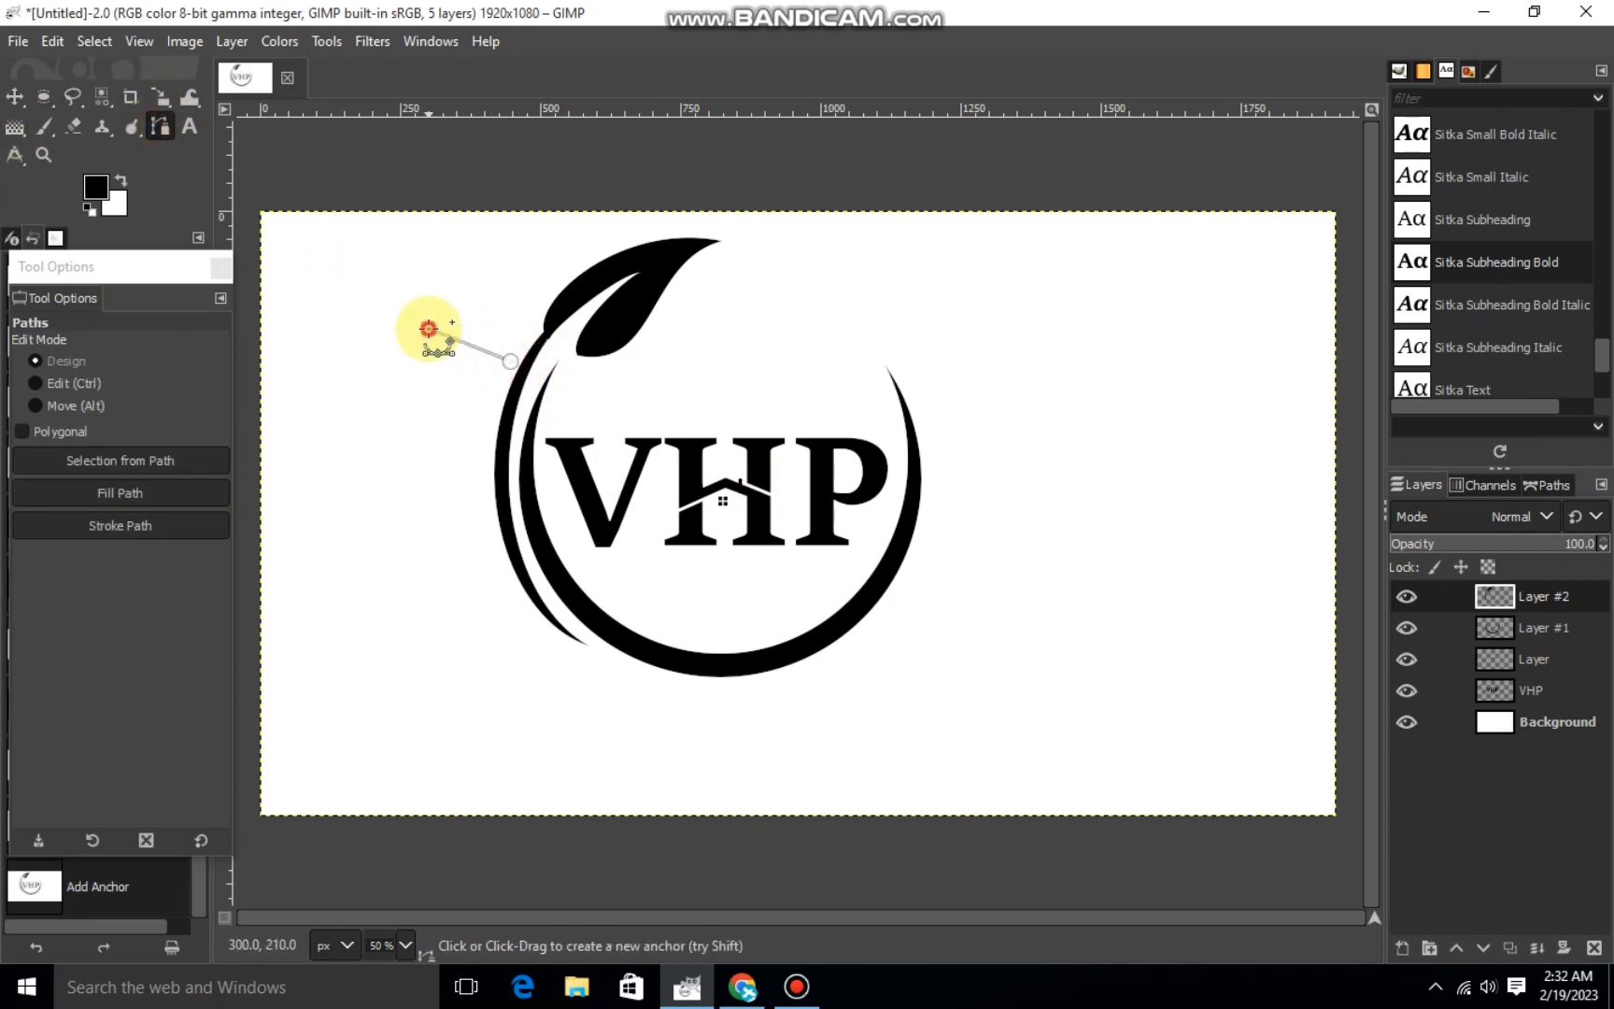
left_click(446, 333, "ctrl+shift")
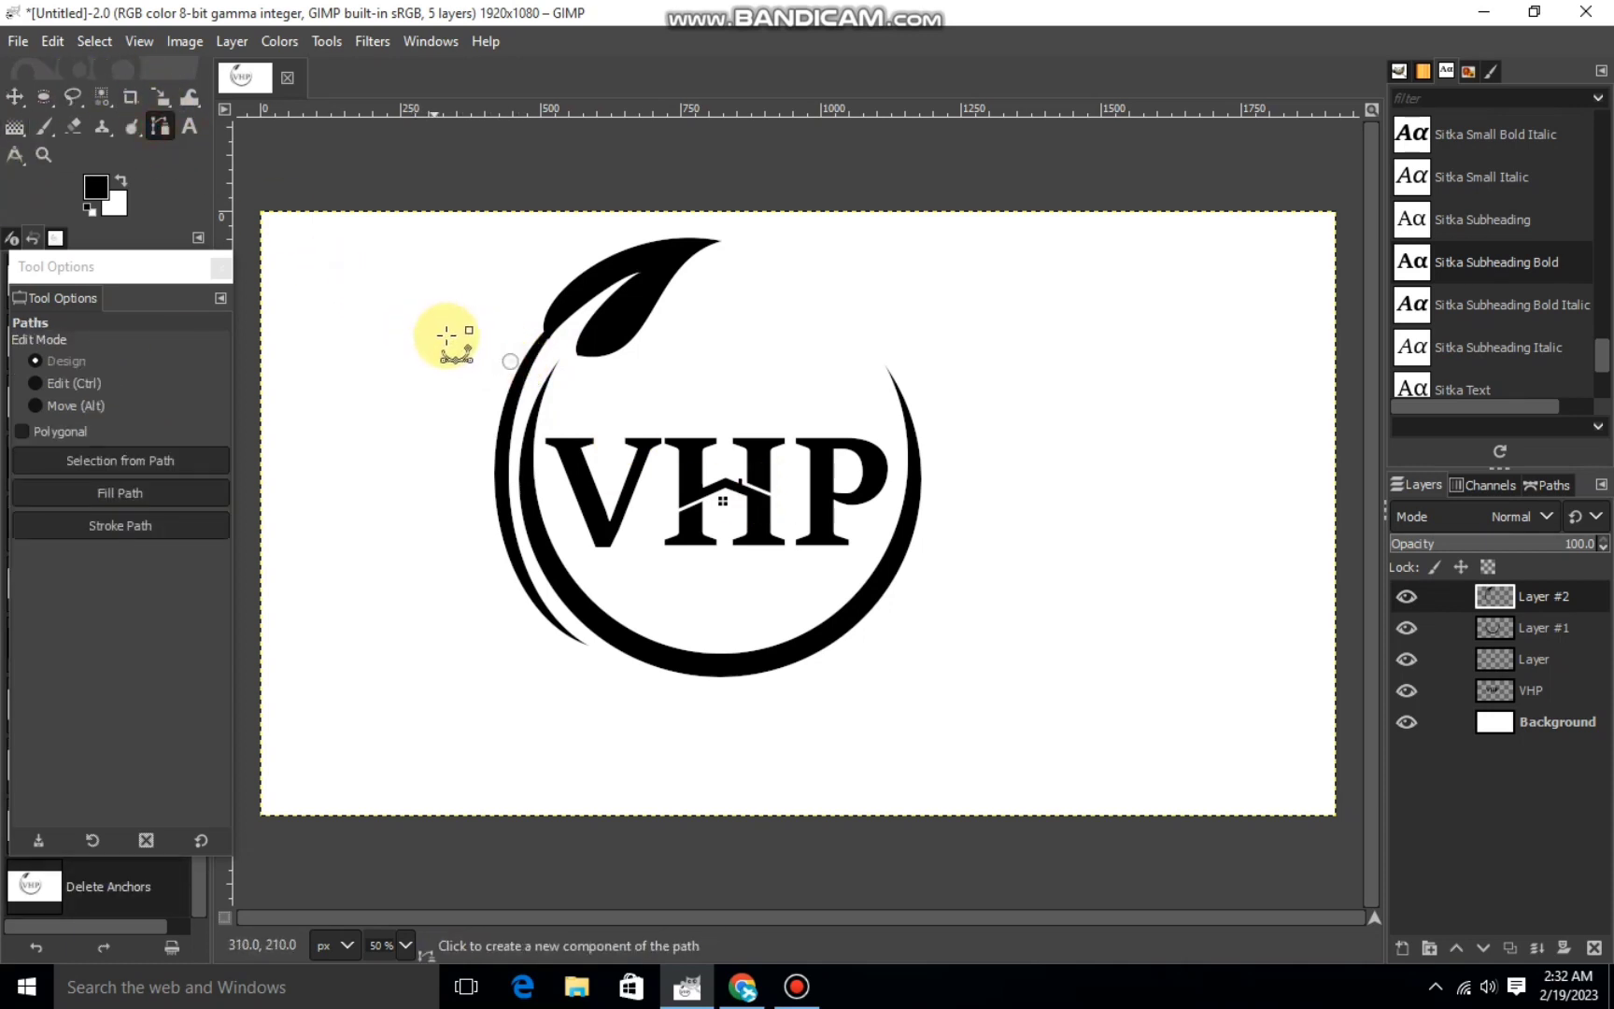
left_click(514, 360)
mouse_move(414, 335)
left_mouse_down()
mouse_move(363, 316)
mouse_move(432, 335)
mouse_move(483, 315)
left_mouse_up()
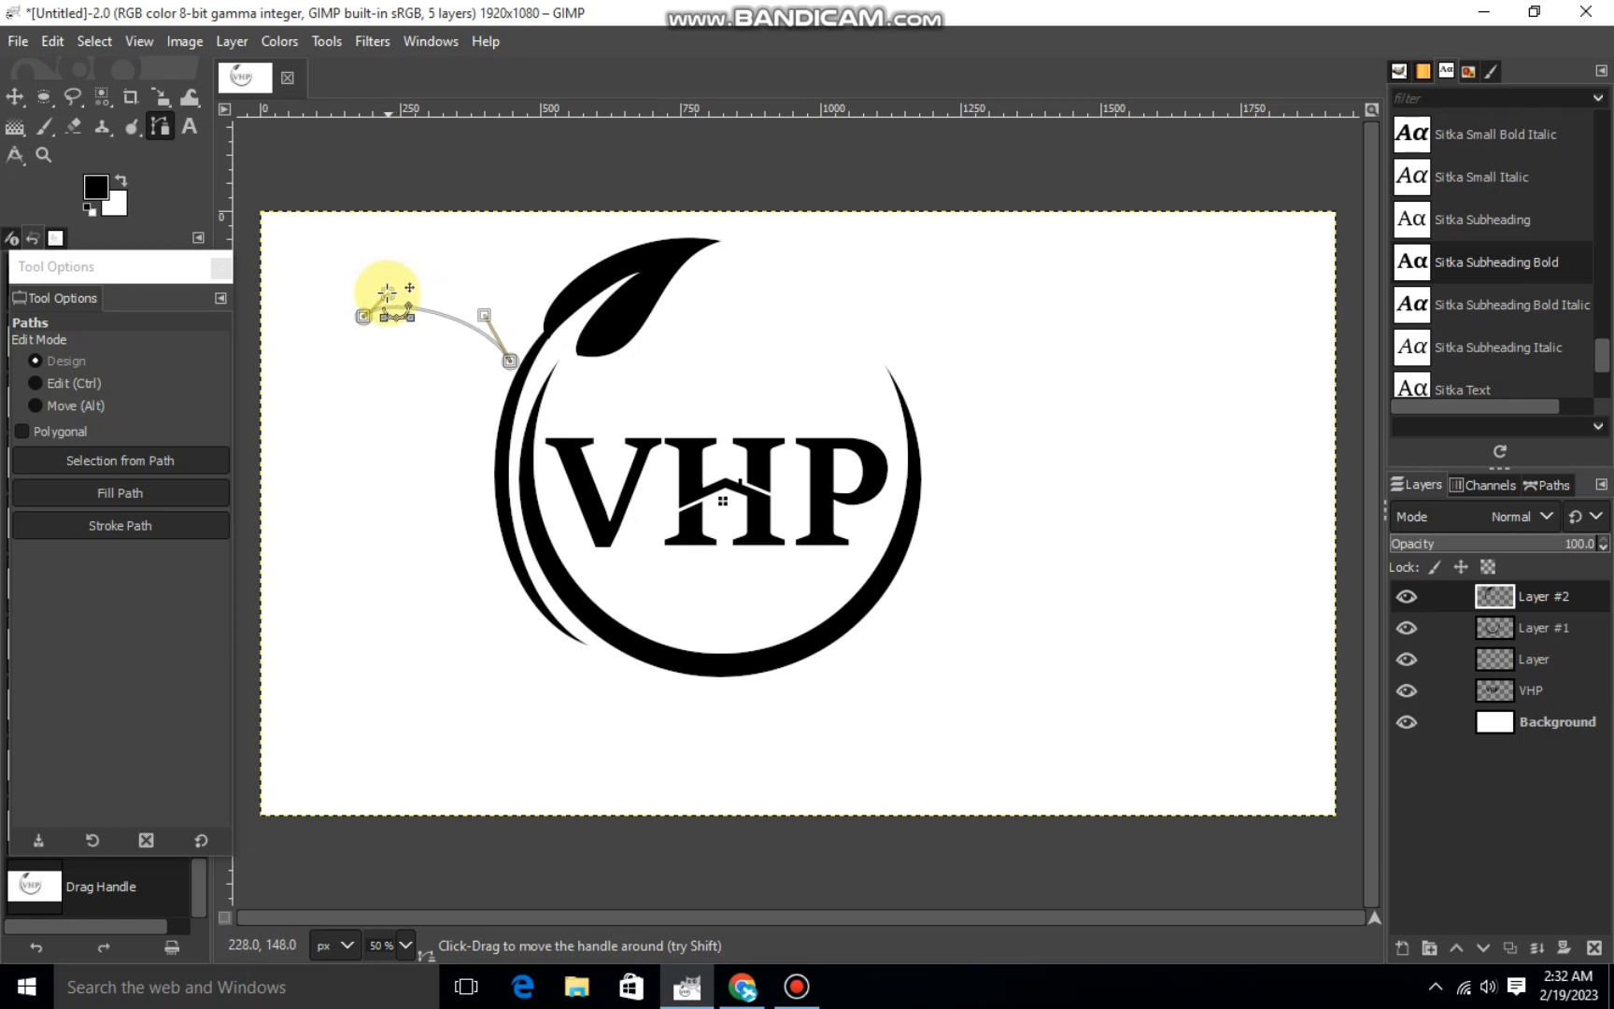
left_click(375, 345)
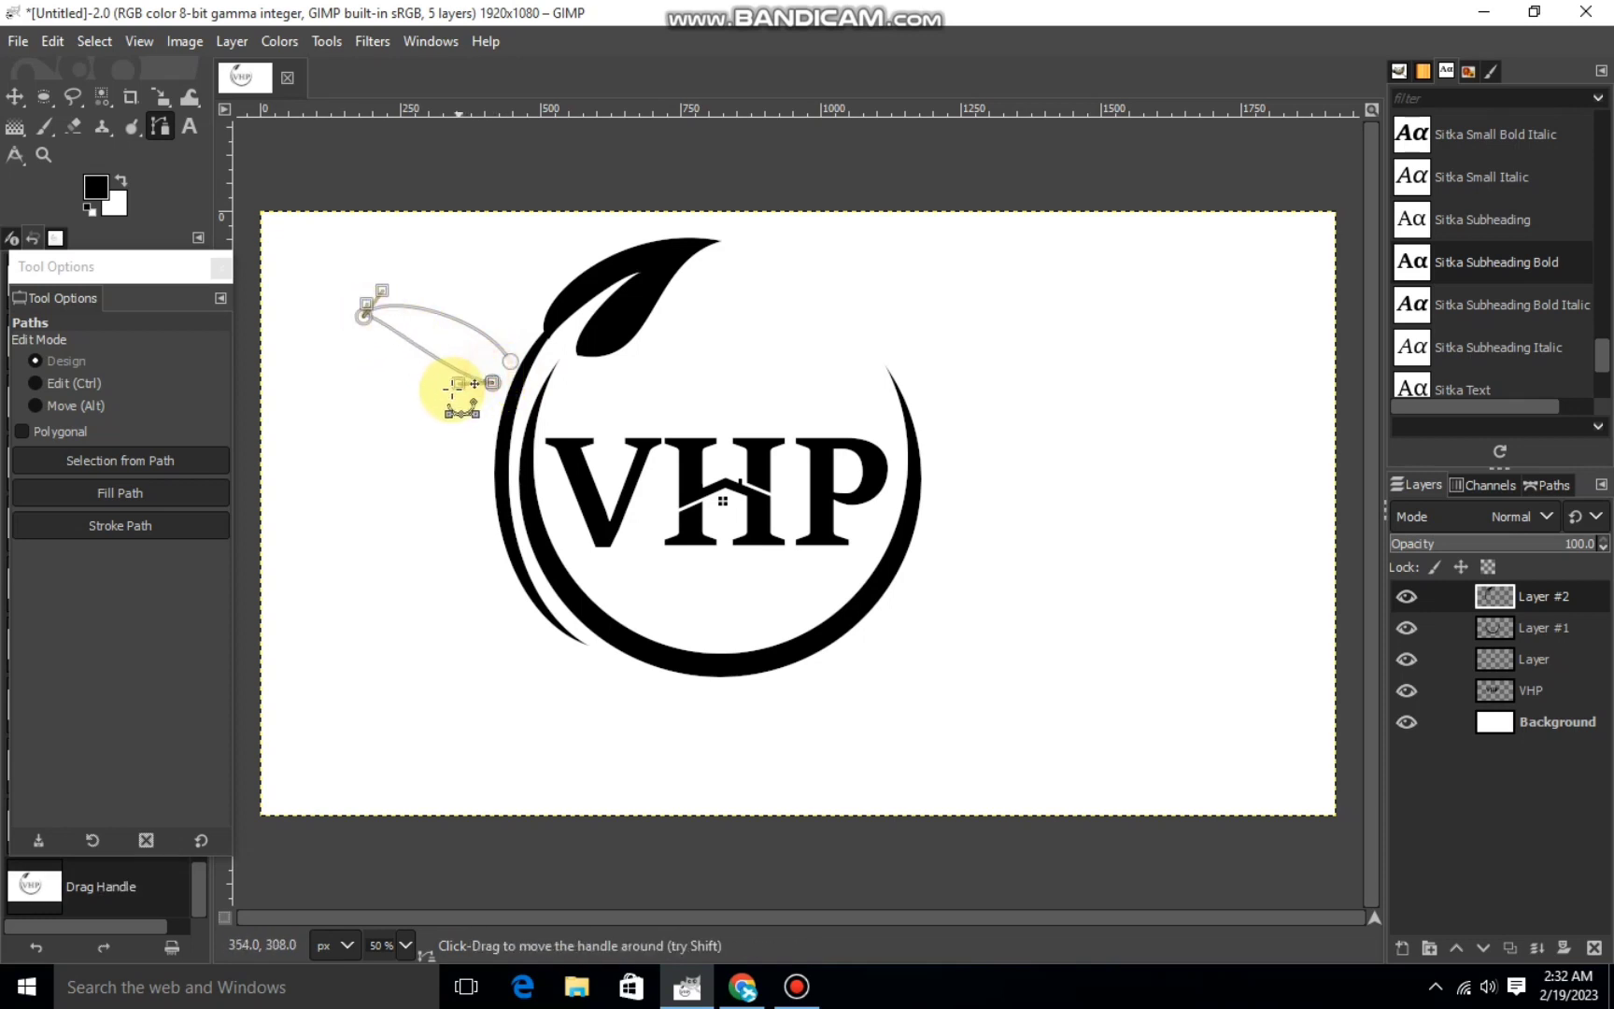
left_click_drag(457, 383, 429, 406)
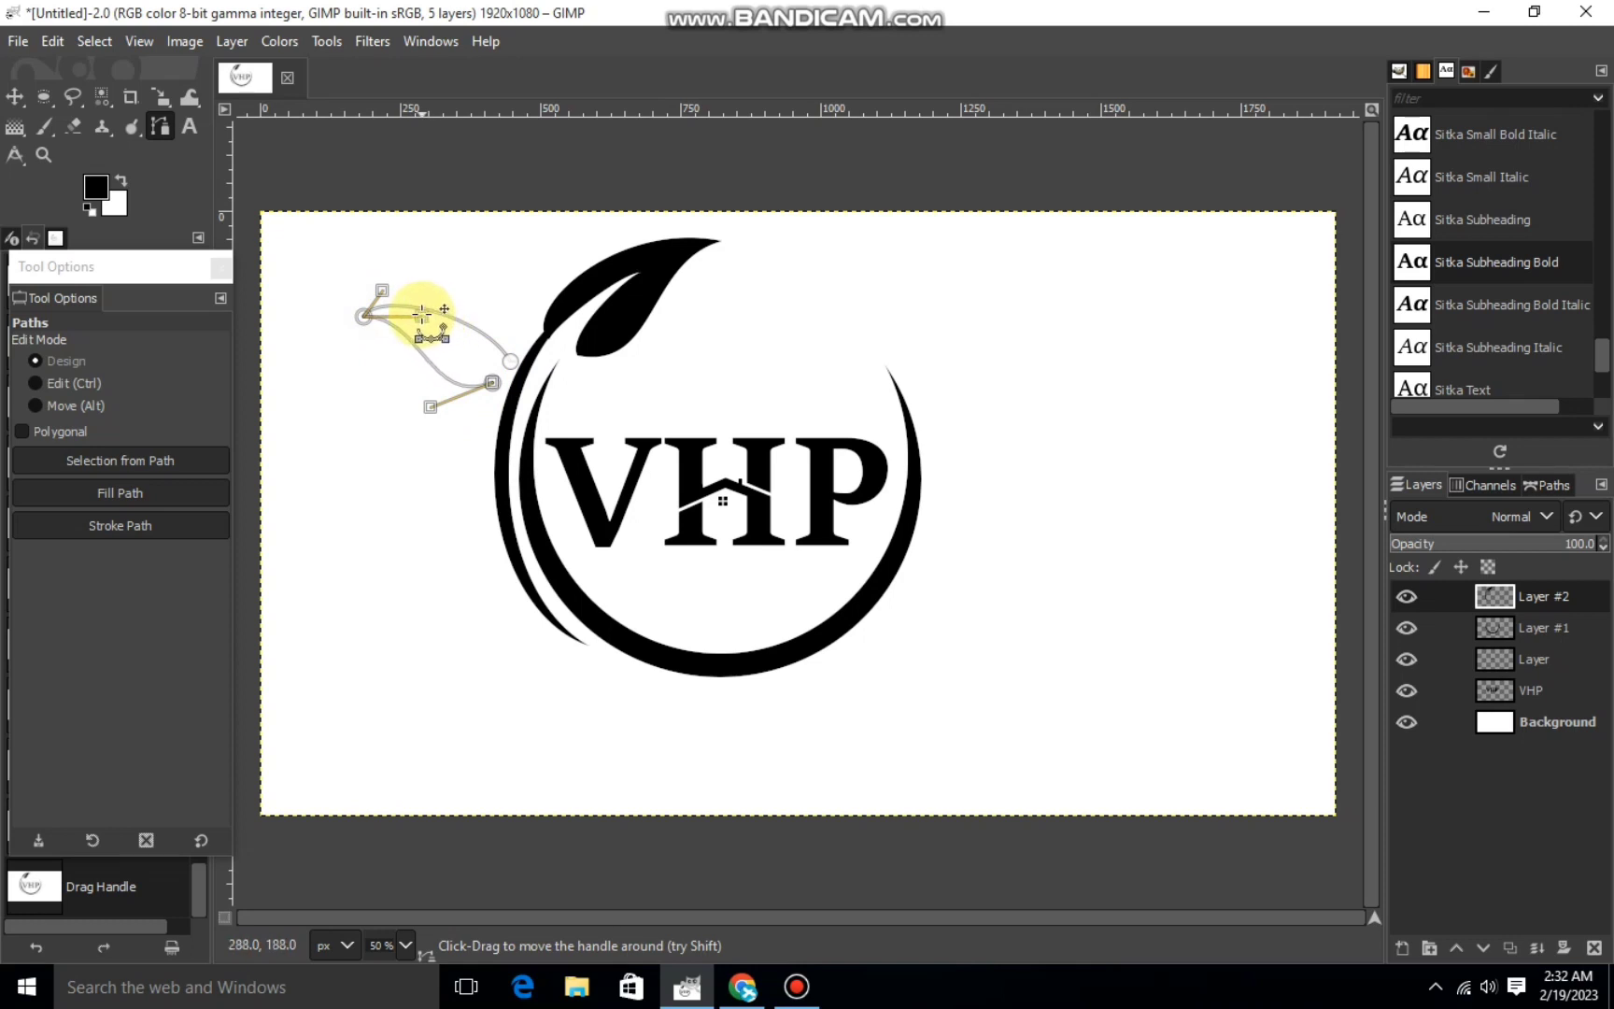
Remove stray points, curve the leaf's lower edge, and convert the outline to a selection.
key("Delete")
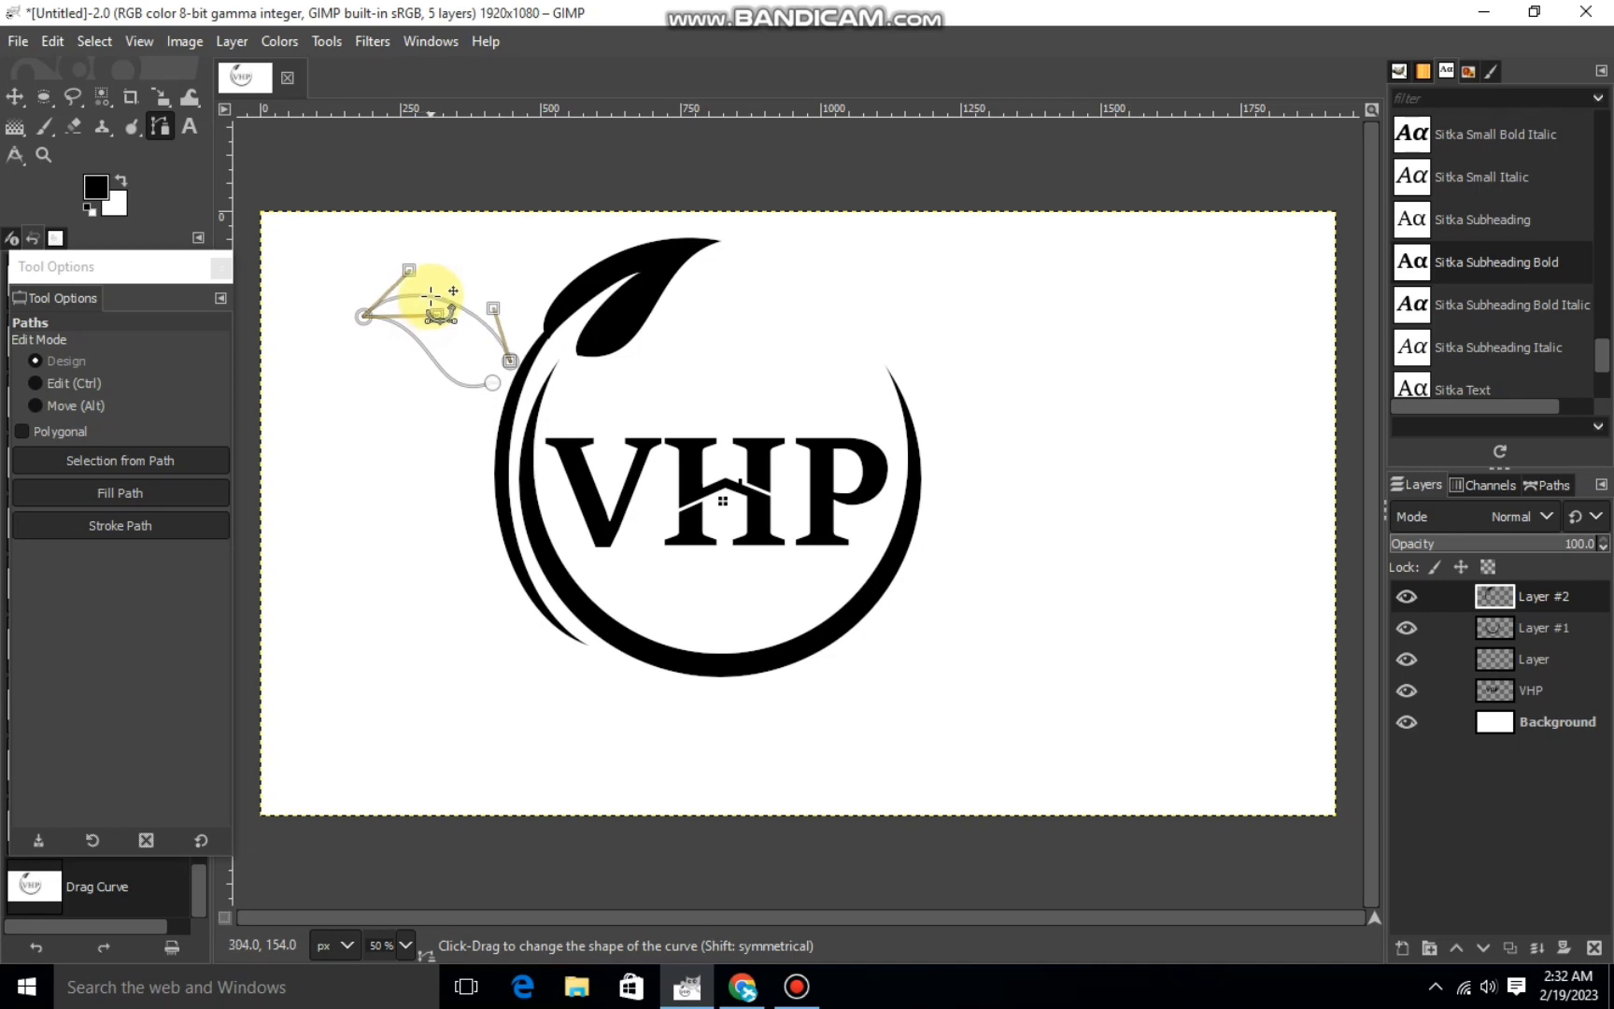
left_click(515, 264)
key("ctrl+z")
key("ctrl+z")
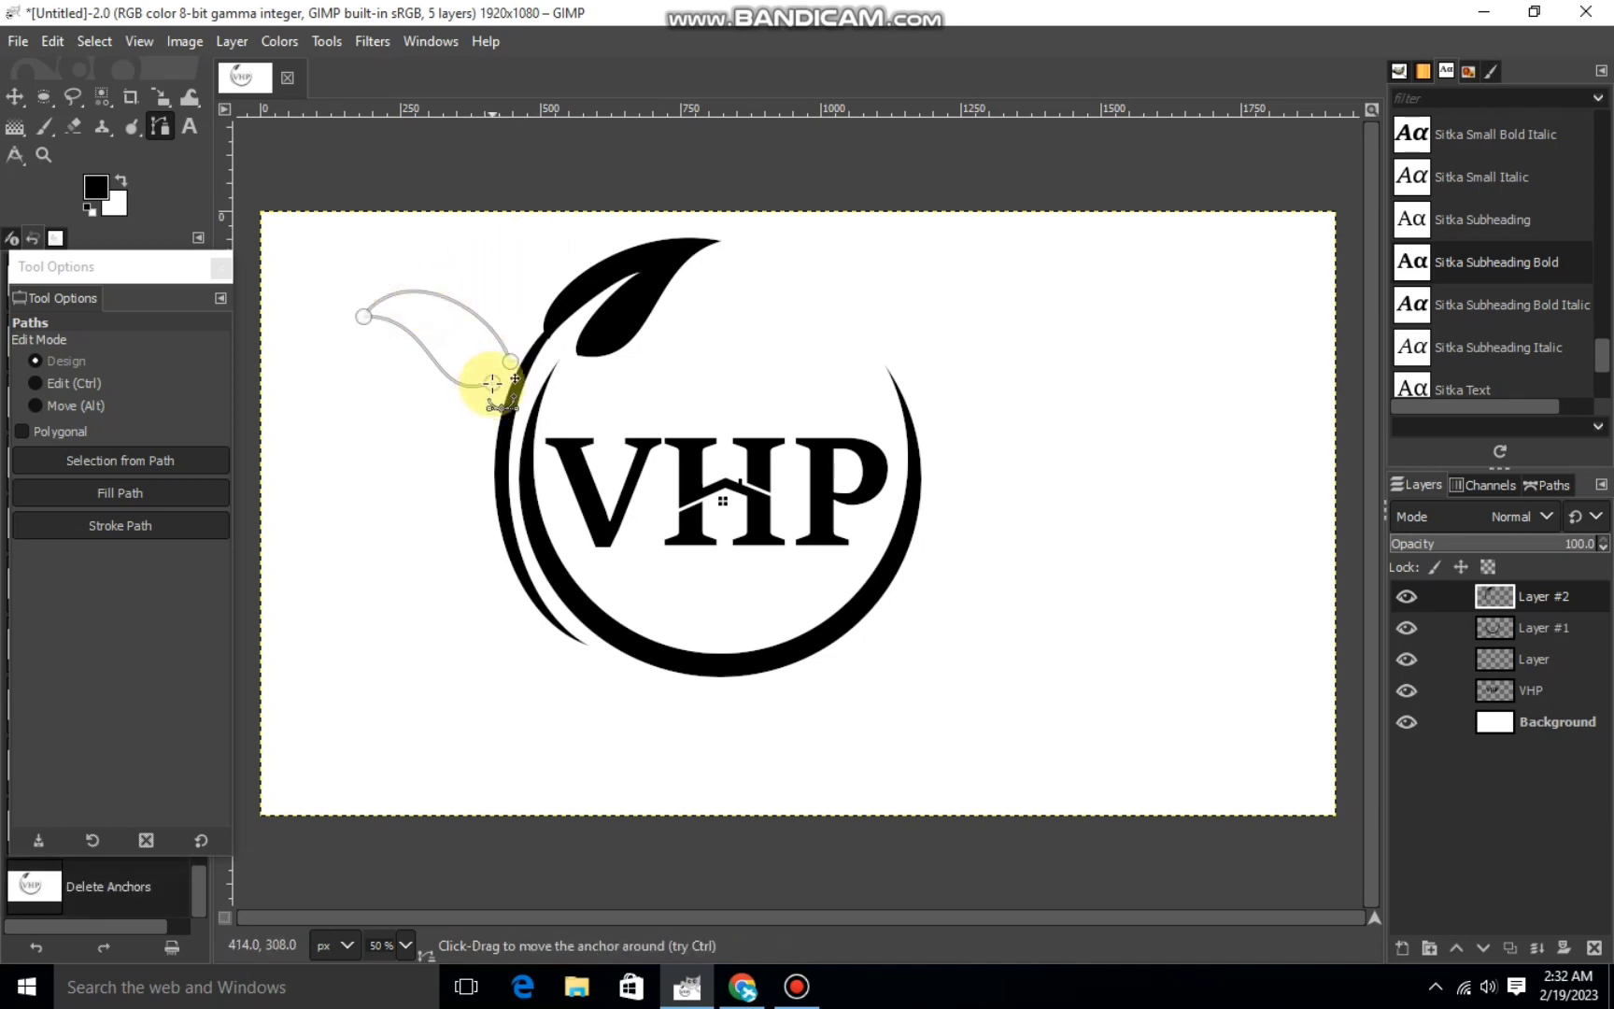
mouse_move(492, 382)
left_mouse_down()
mouse_move(440, 321)
mouse_move(488, 351)
mouse_move(458, 345)
left_mouse_up()
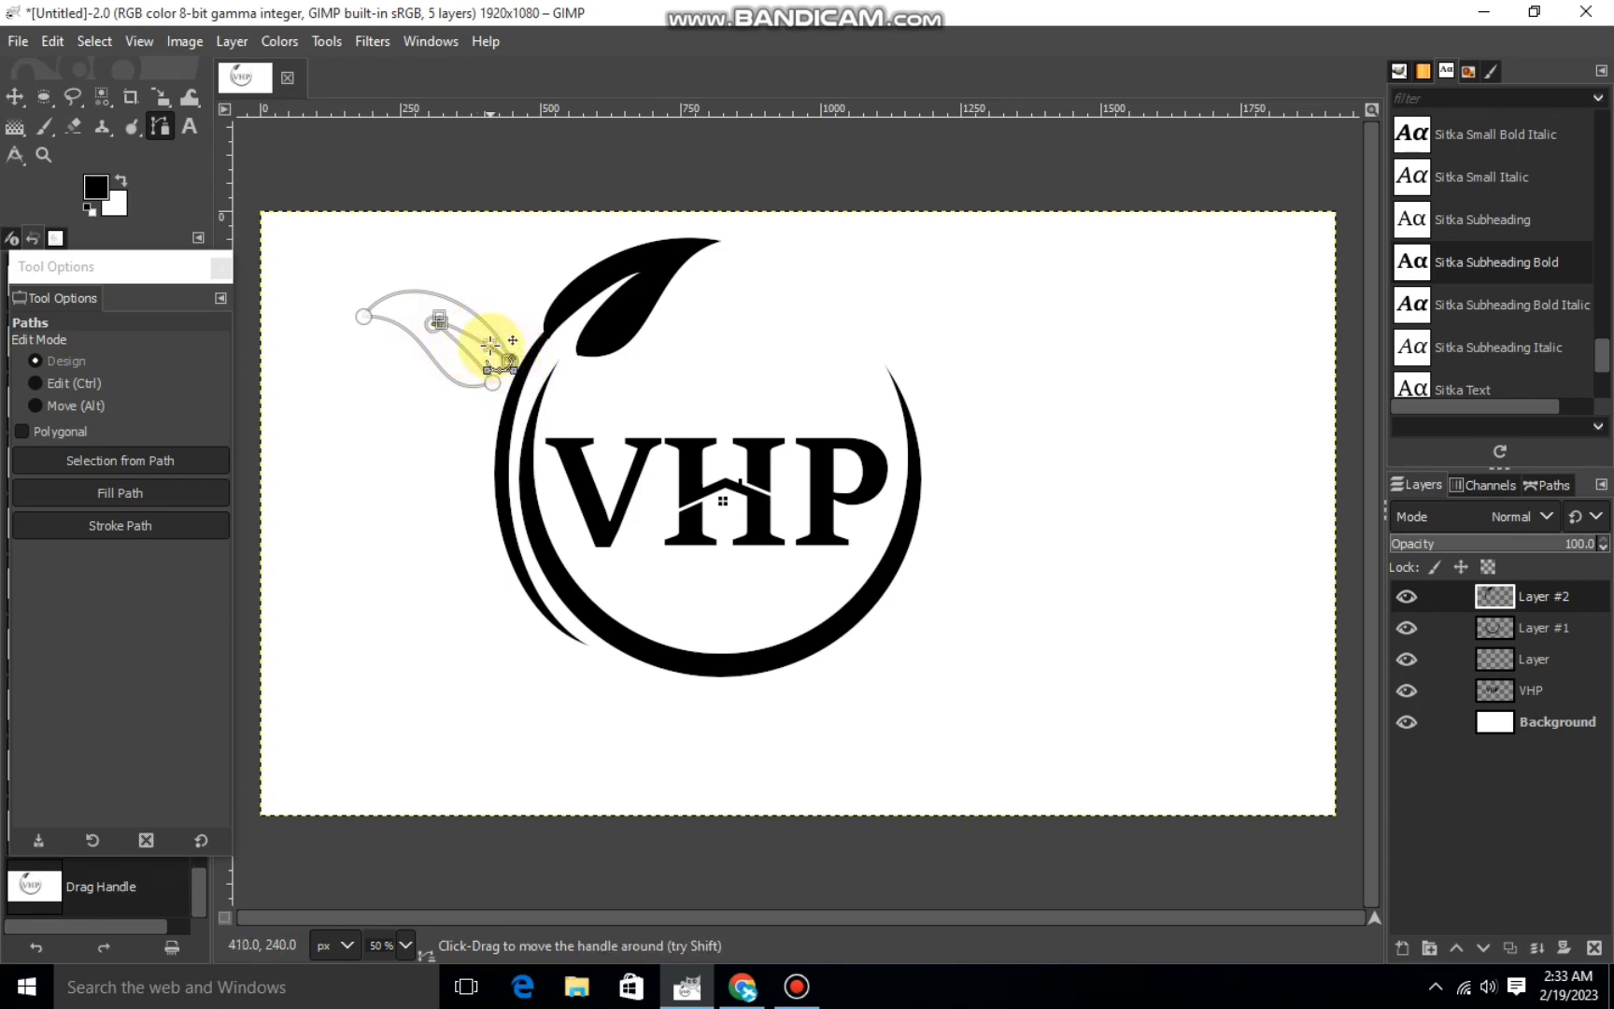
key("shift+v")
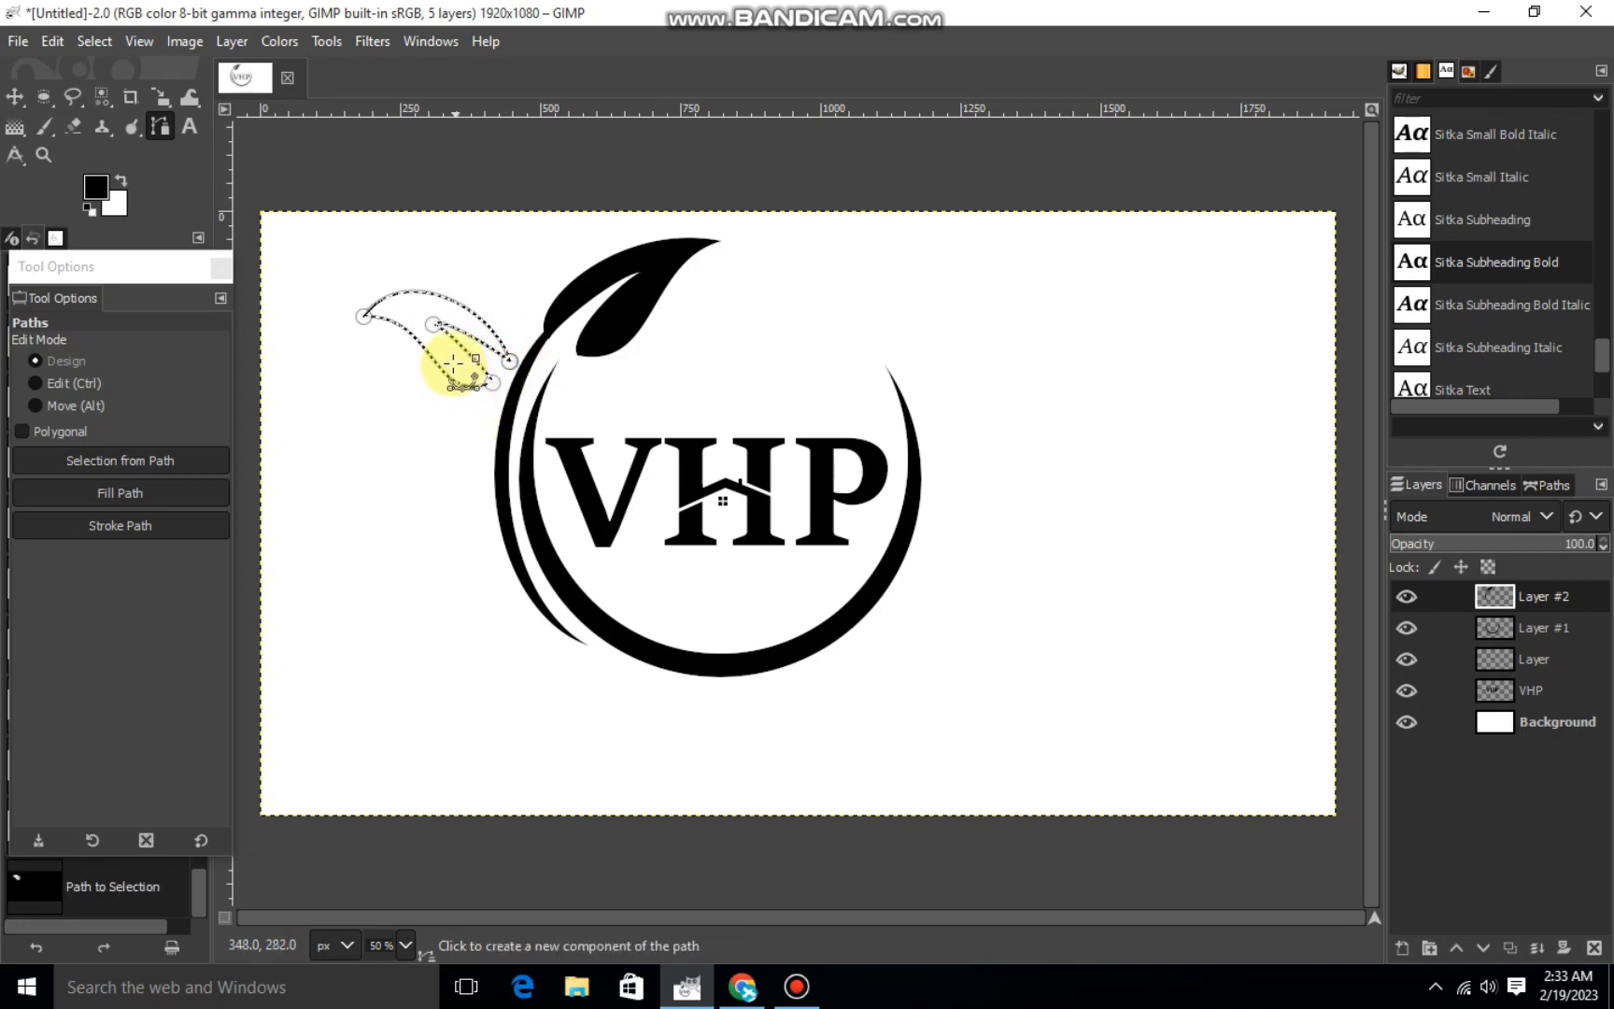
left_click_drag(484, 361, 454, 364)
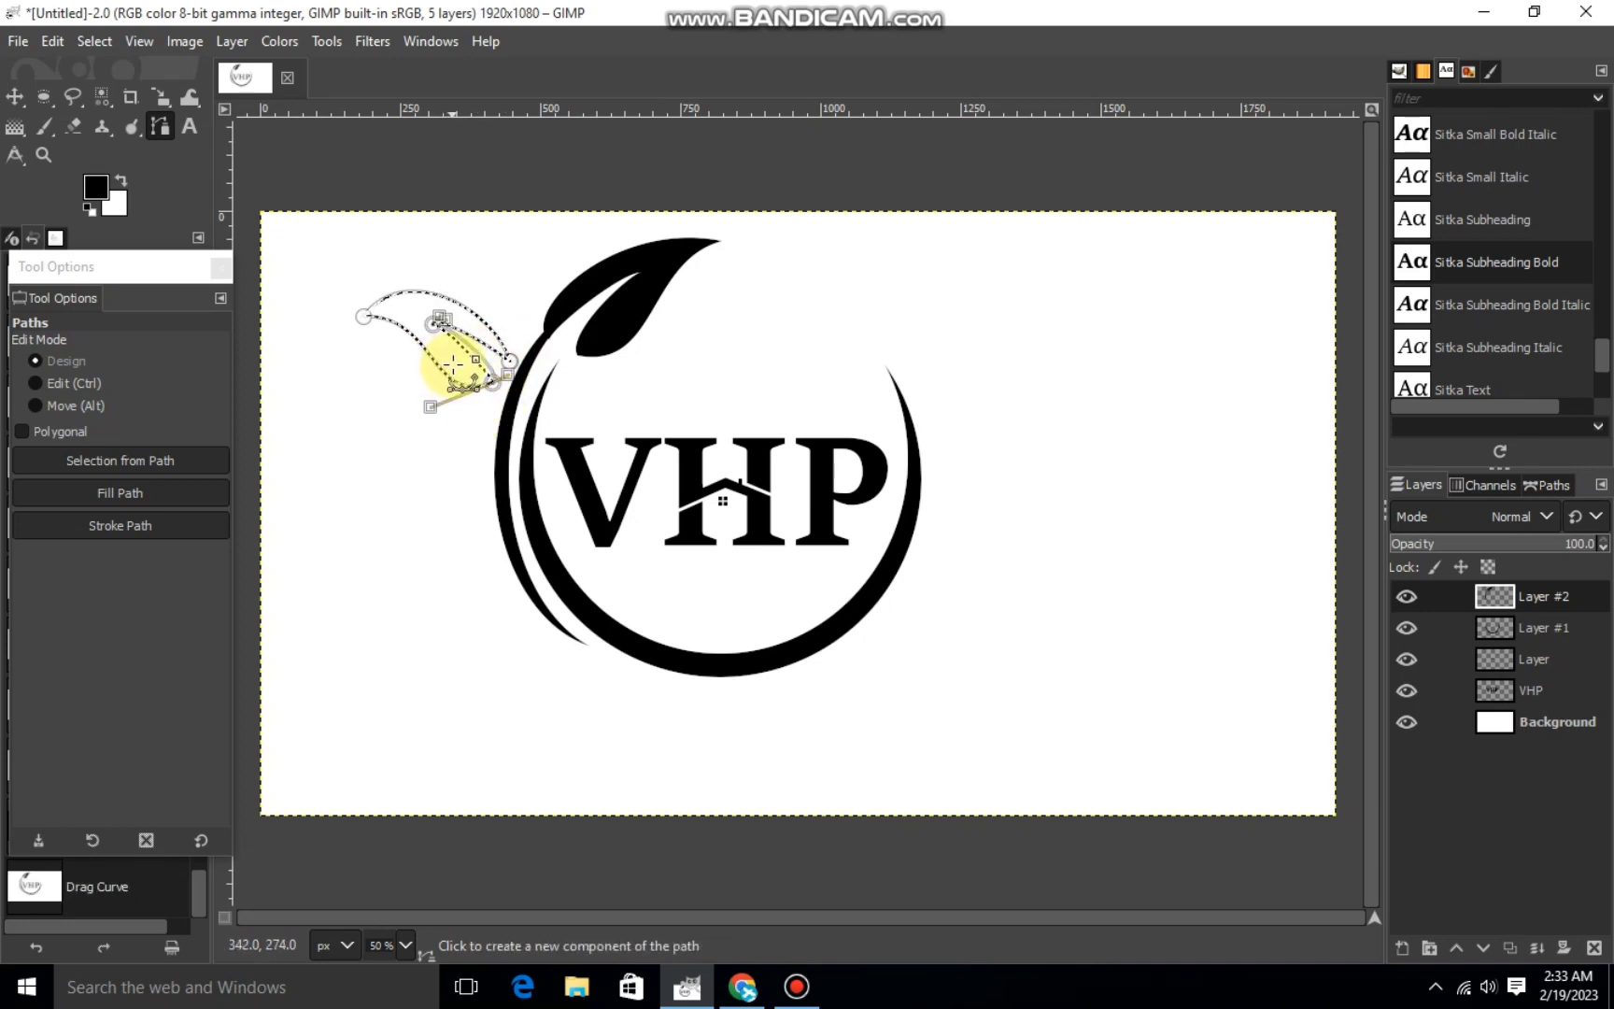
key("ctrl+z")
Fill the left leaf selection with black and clear the selection.
right_click(460, 367)
mouse_move(540, 430)
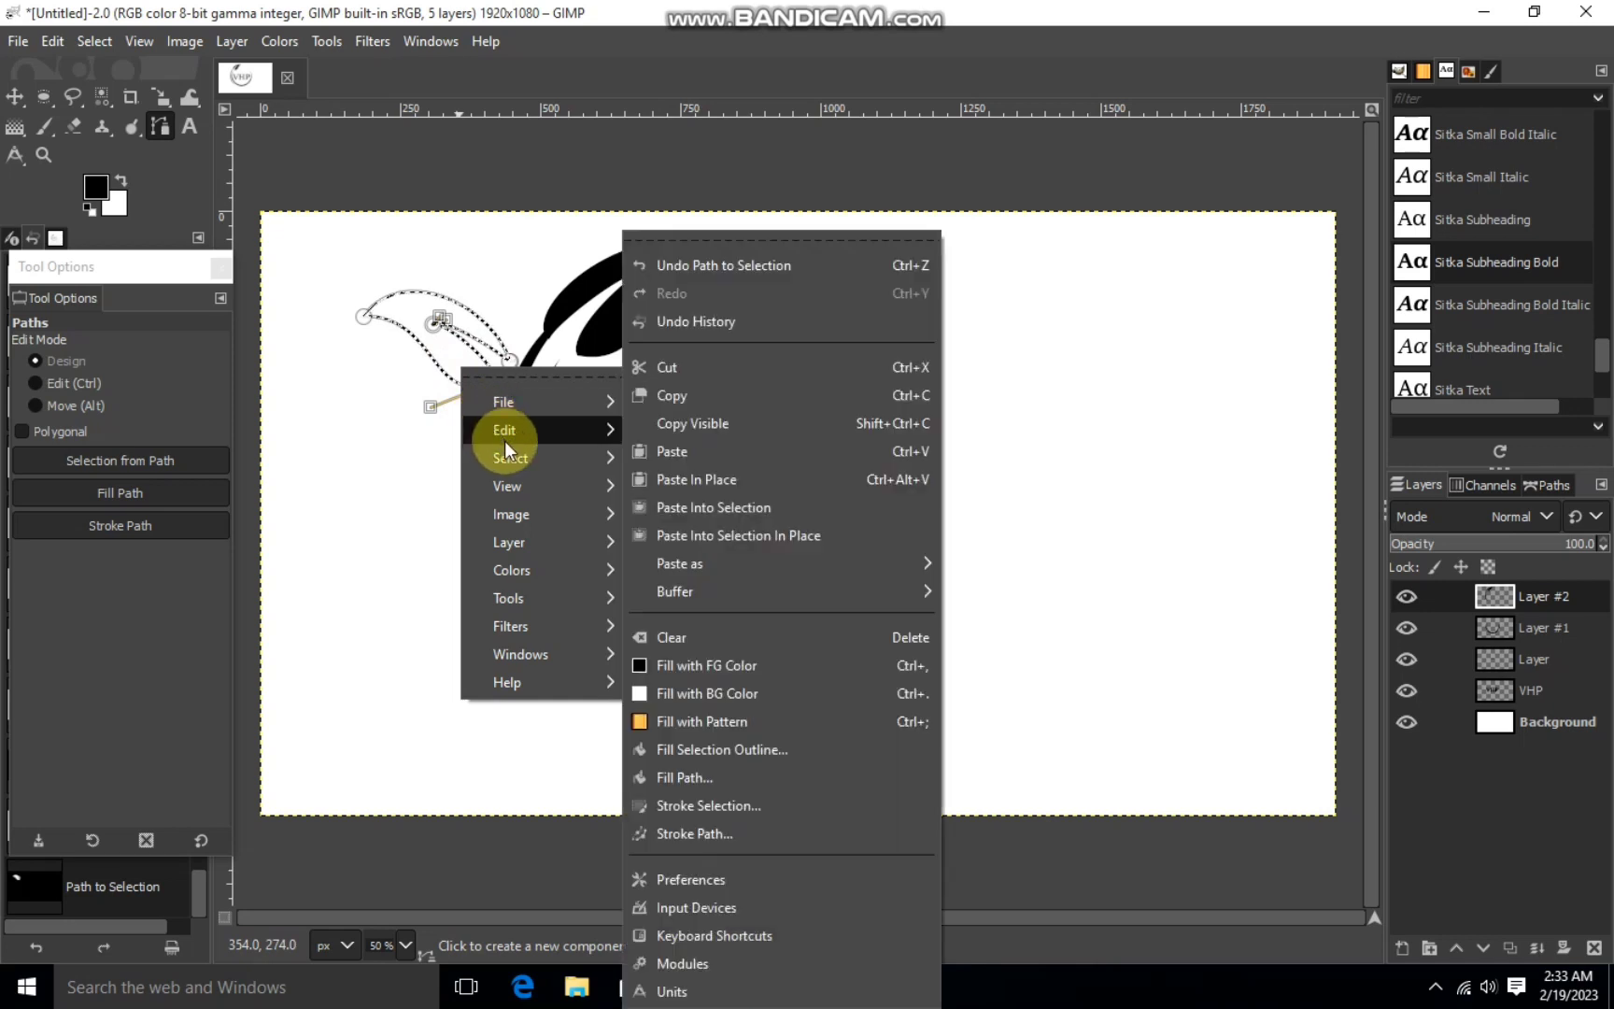
left_click(711, 663)
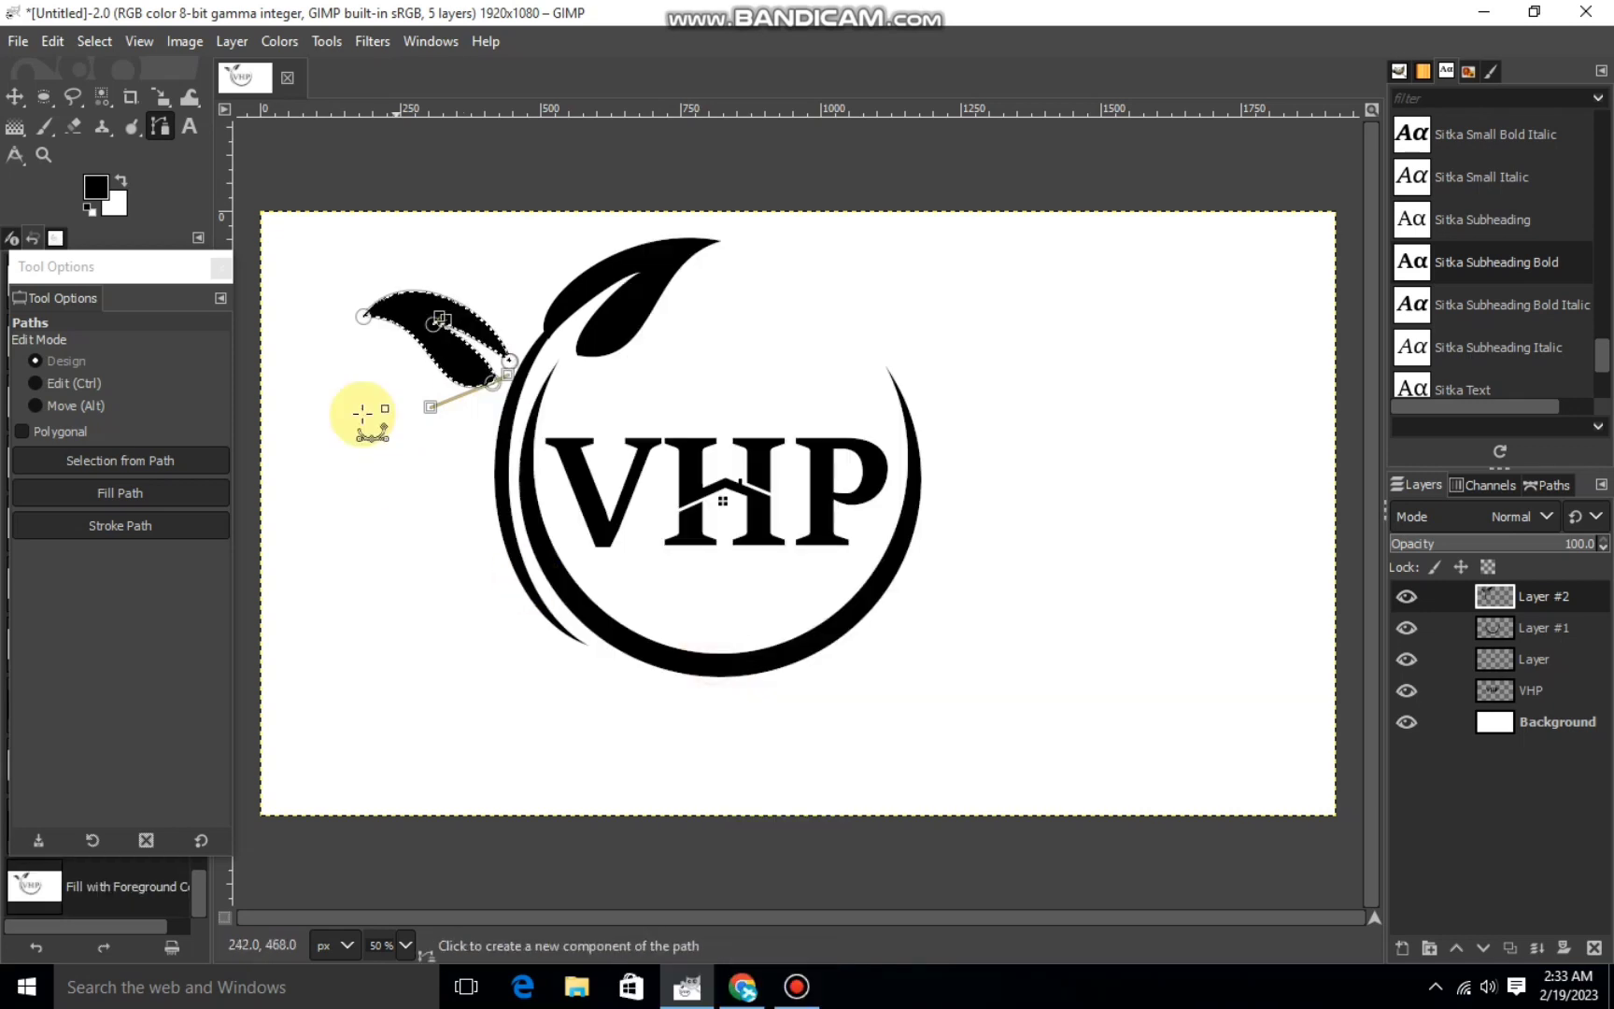
left_click(84, 44)
left_click(114, 103)
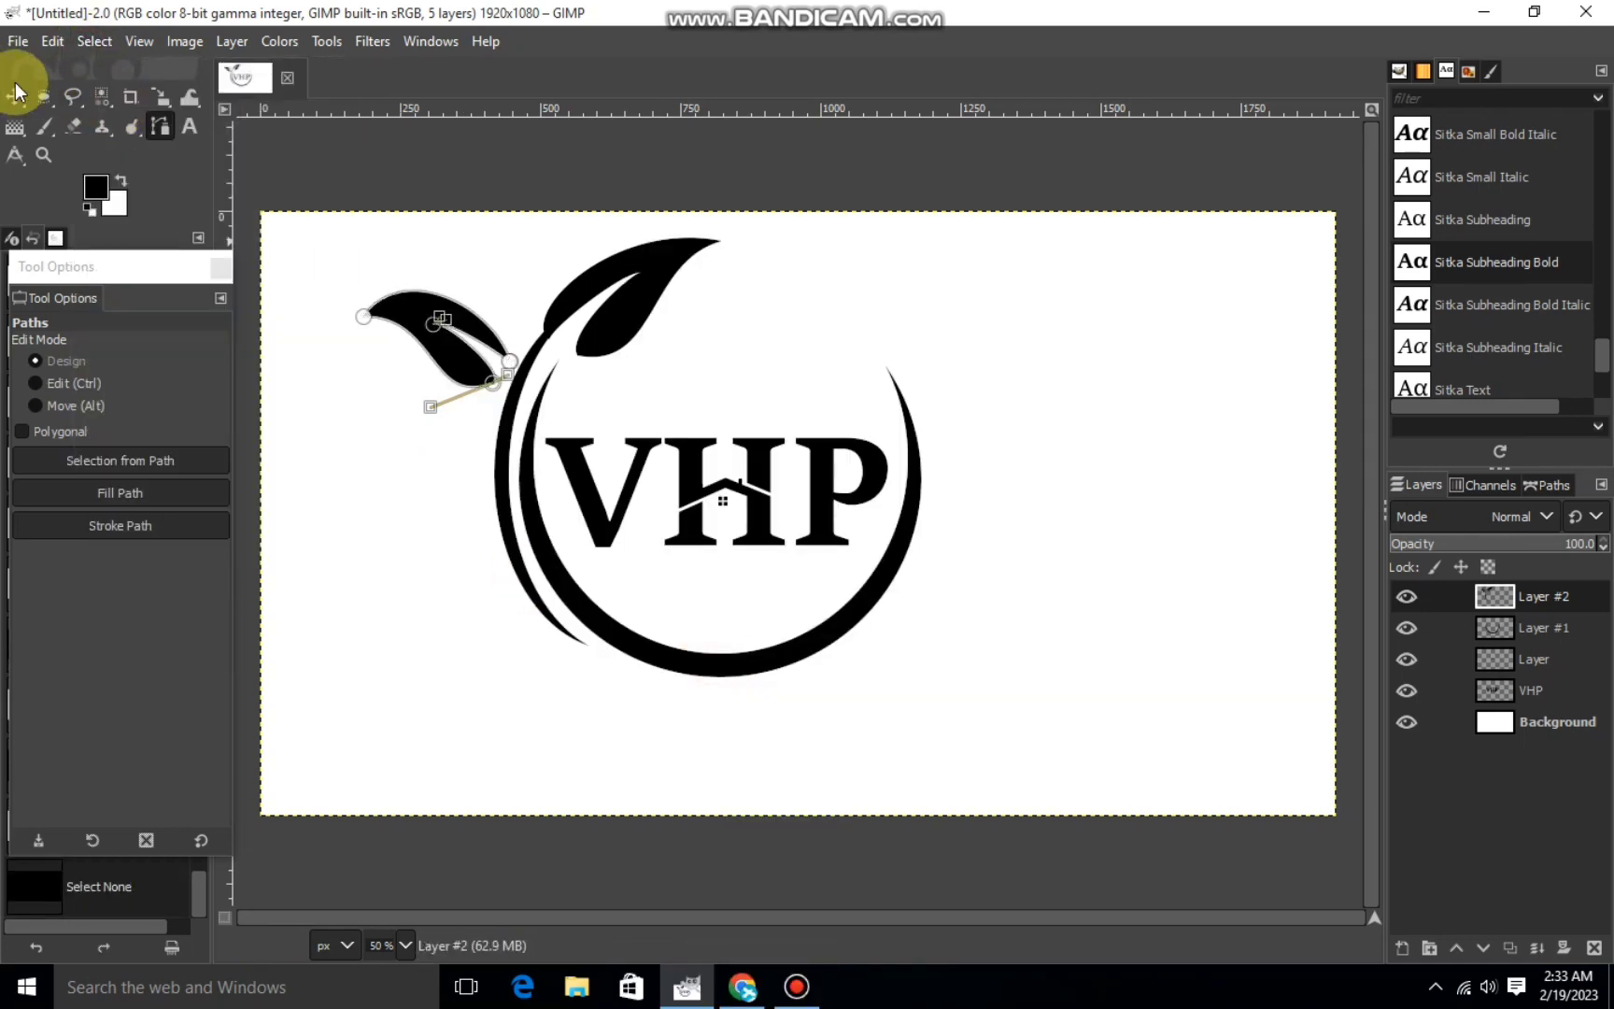
left_click(15, 96)
Zoom in and place stem path points running from the left leaf's tip toward the ring.
left_click(160, 126)
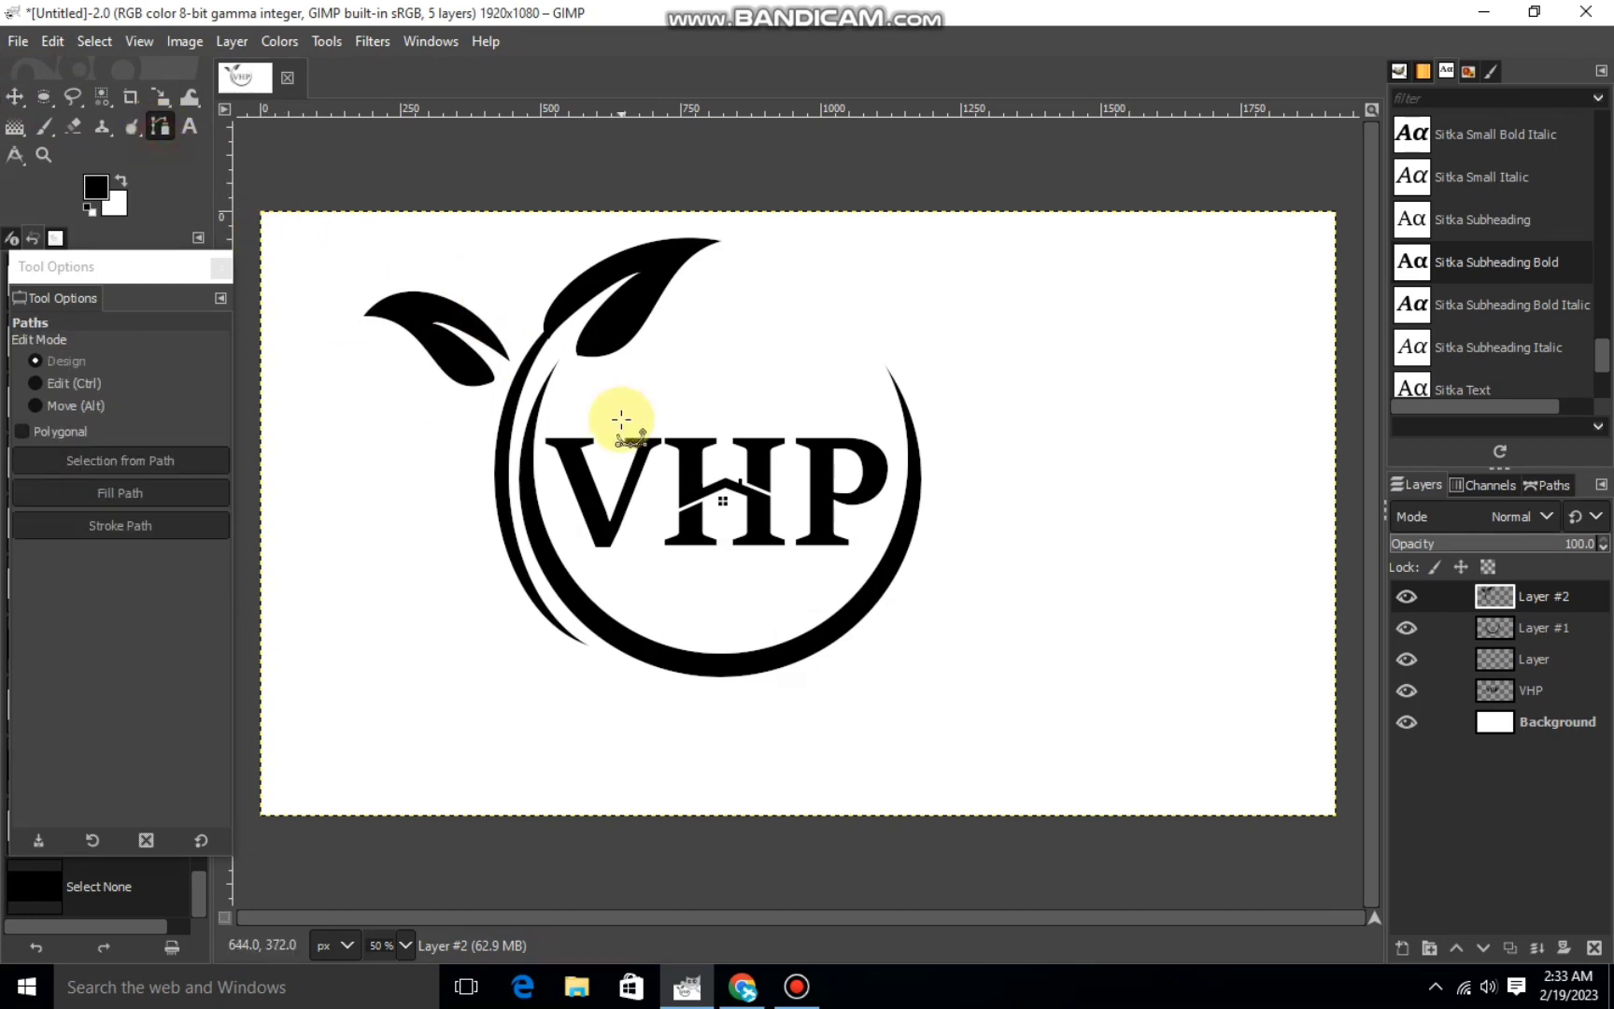
scroll(515, 341, "up", 2)
scroll(461, 350, "up", 1)
left_click(462, 349)
left_click(489, 421)
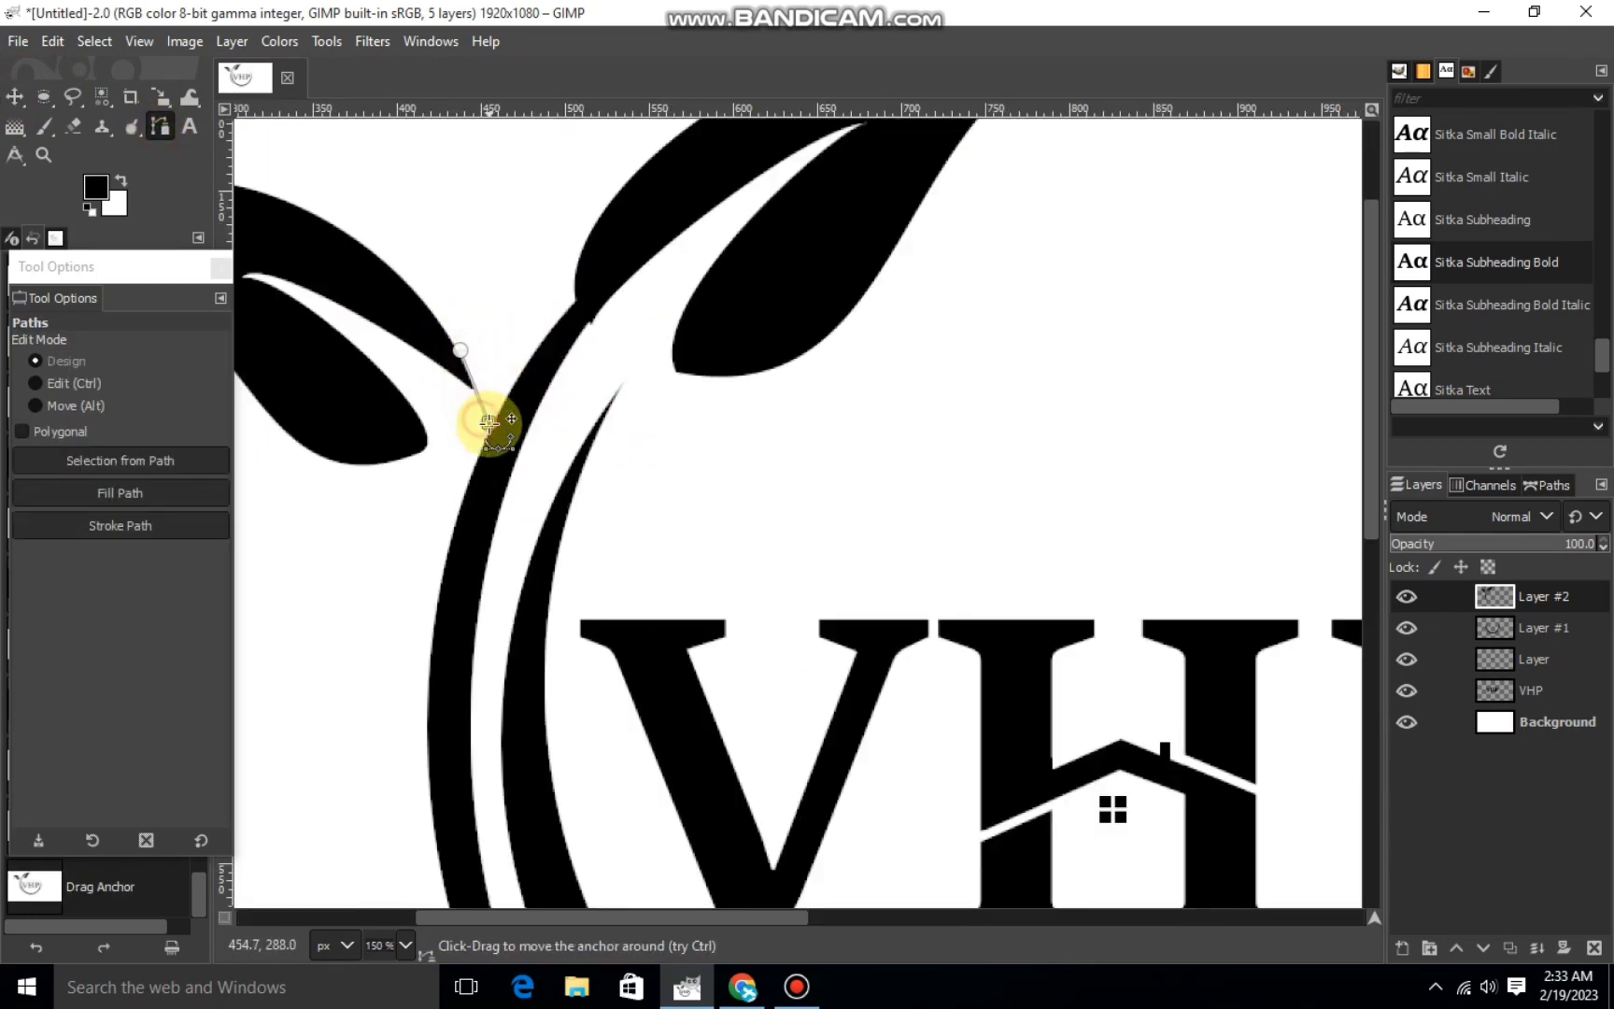
left_click(582, 290)
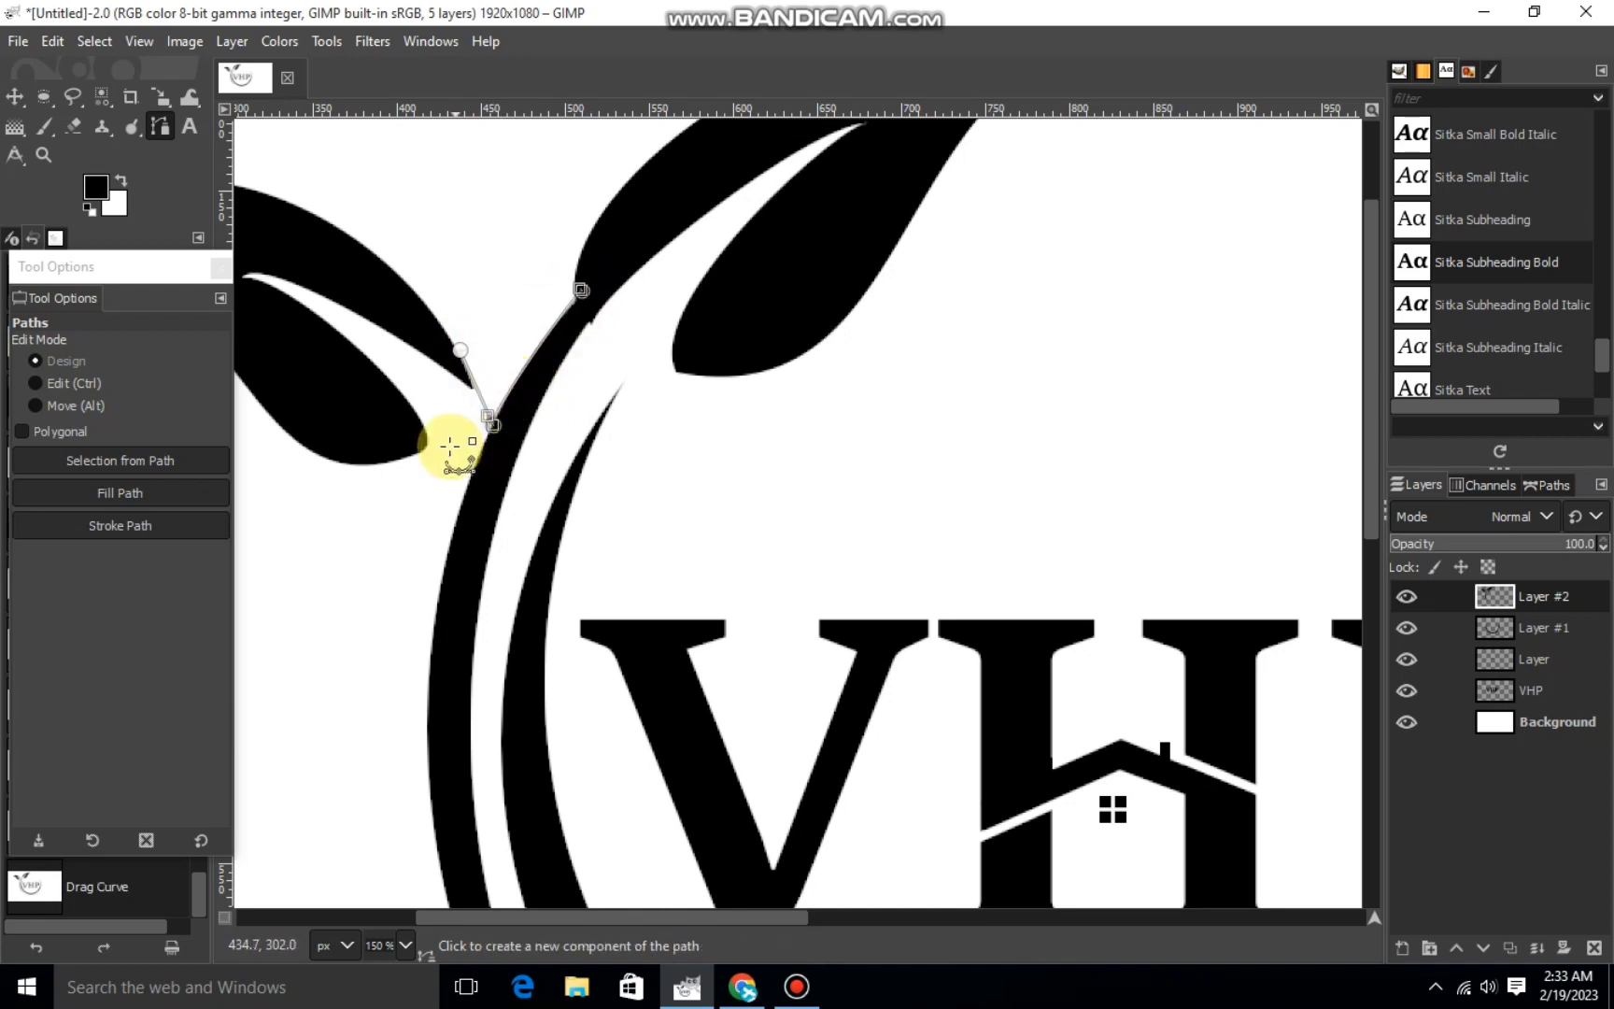
left_click(747, 988)
left_click(747, 988)
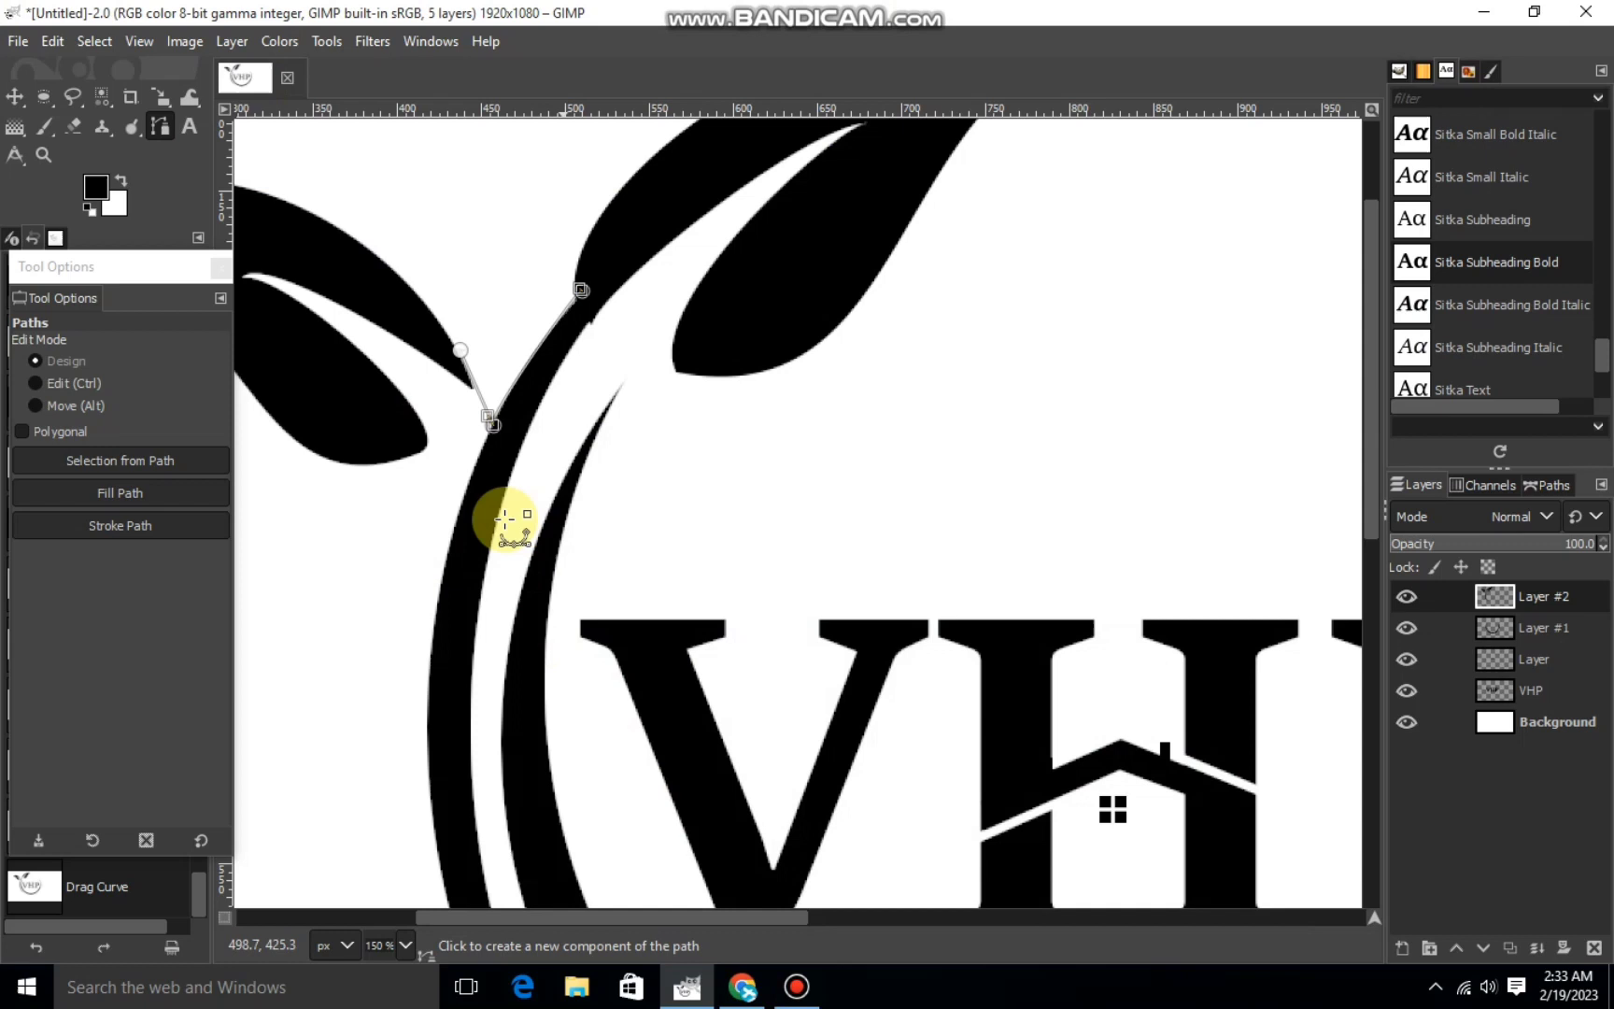
mouse_move(443, 360)
left_mouse_down()
mouse_move(457, 354)
mouse_move(448, 366)
left_mouse_up()
left_click(447, 364)
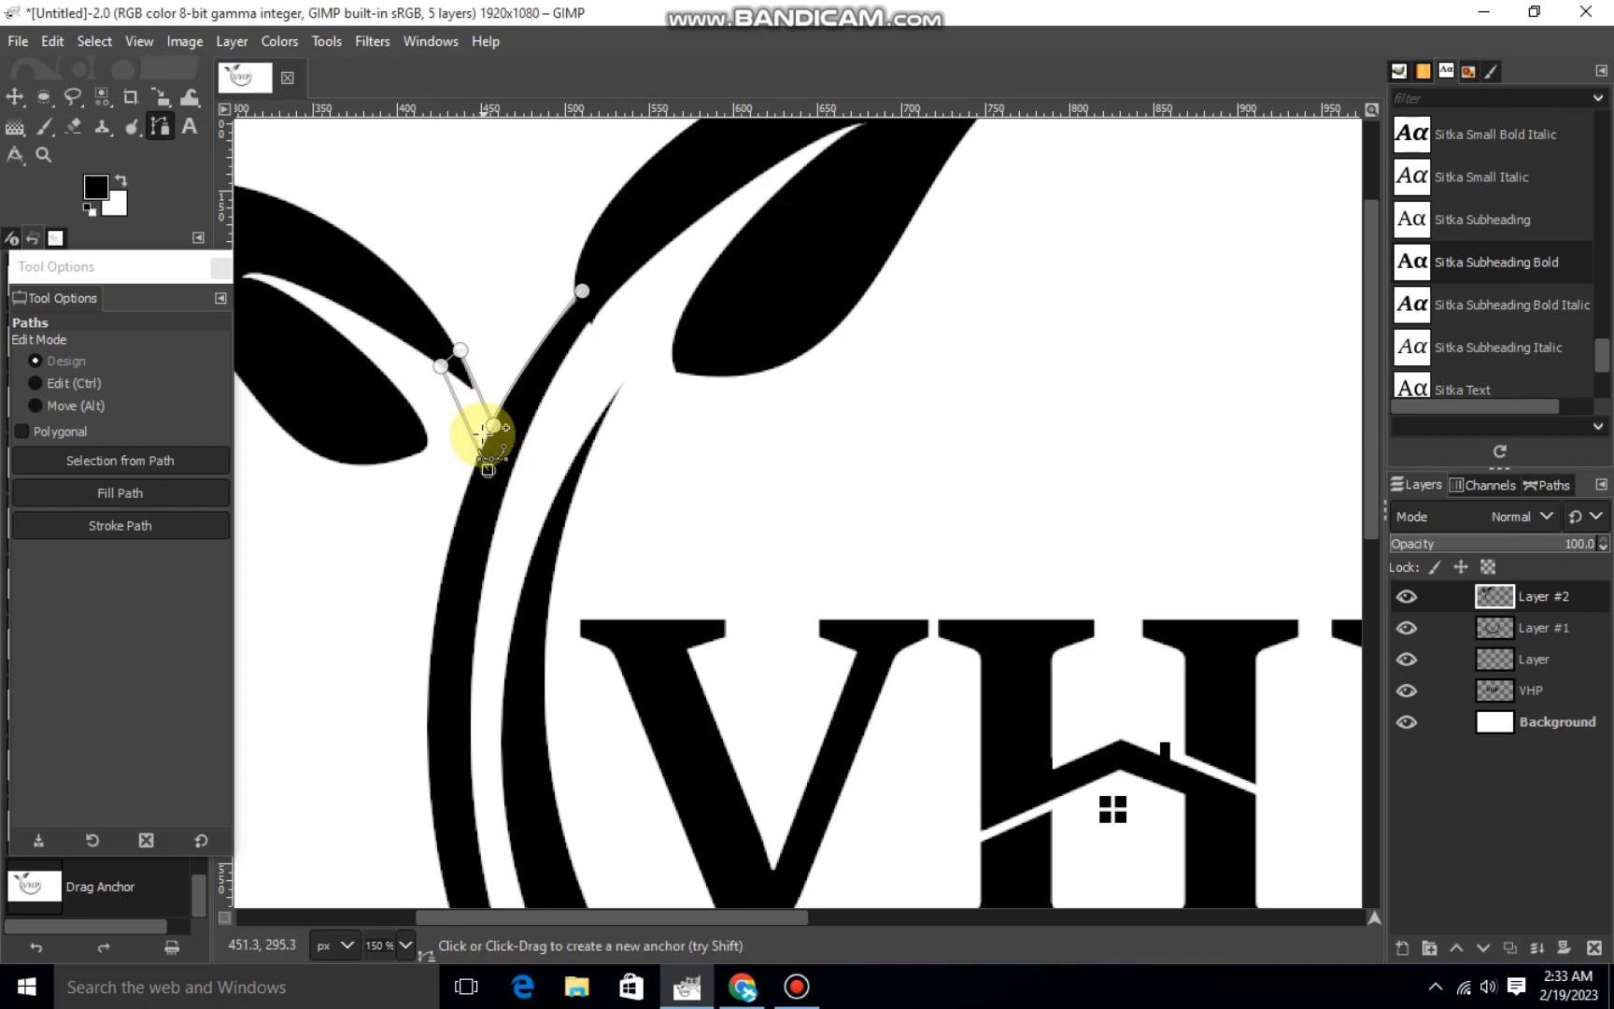
left_click_drag(468, 432, 458, 367)
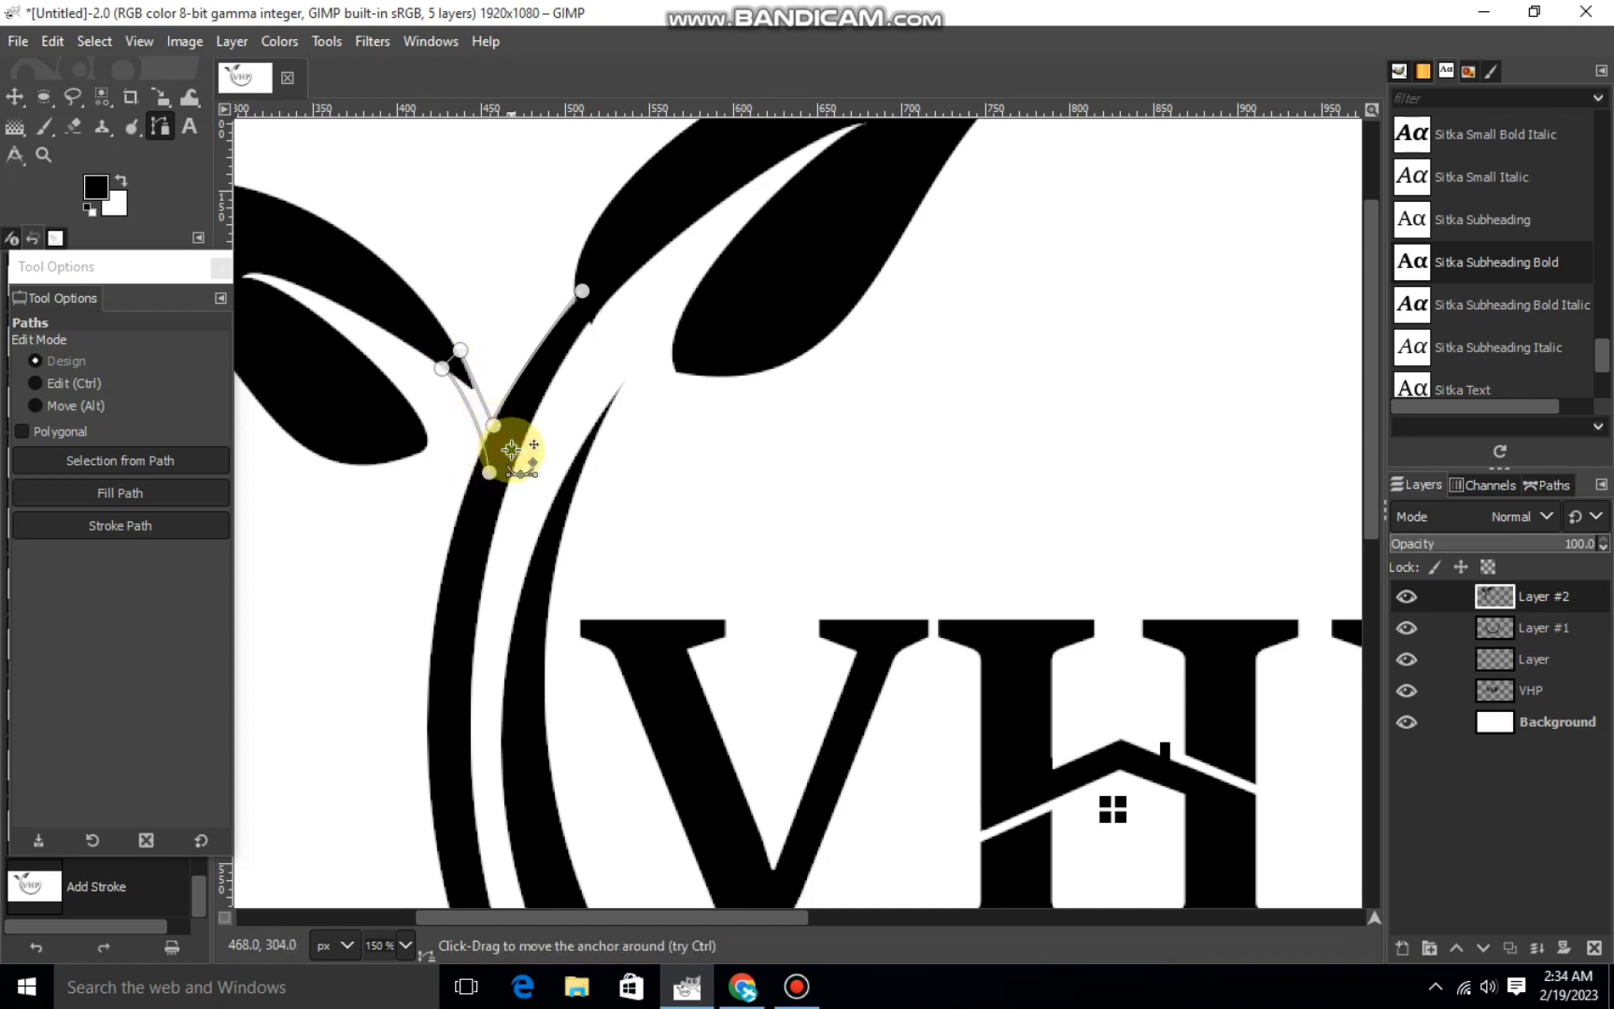
Extend the stem along the ring, fill it black, deselect, and zoom out.
left_click(489, 472, "shift")
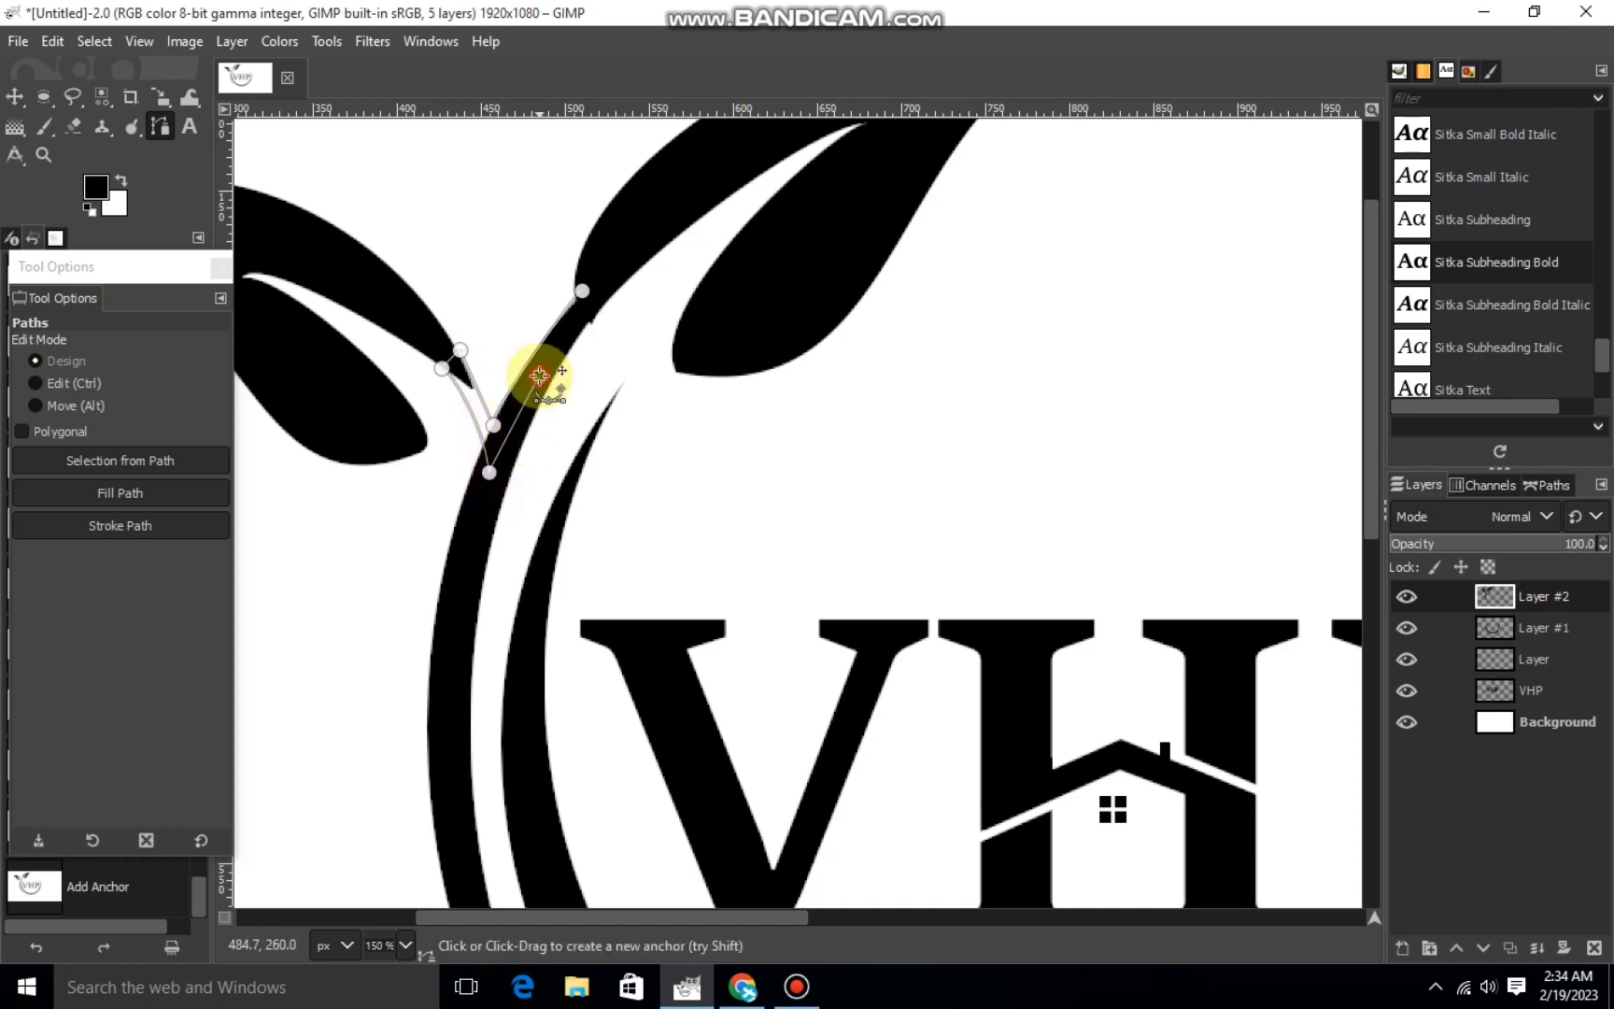
left_click_drag(540, 370, 583, 290)
key("shift+v")
right_click(539, 451)
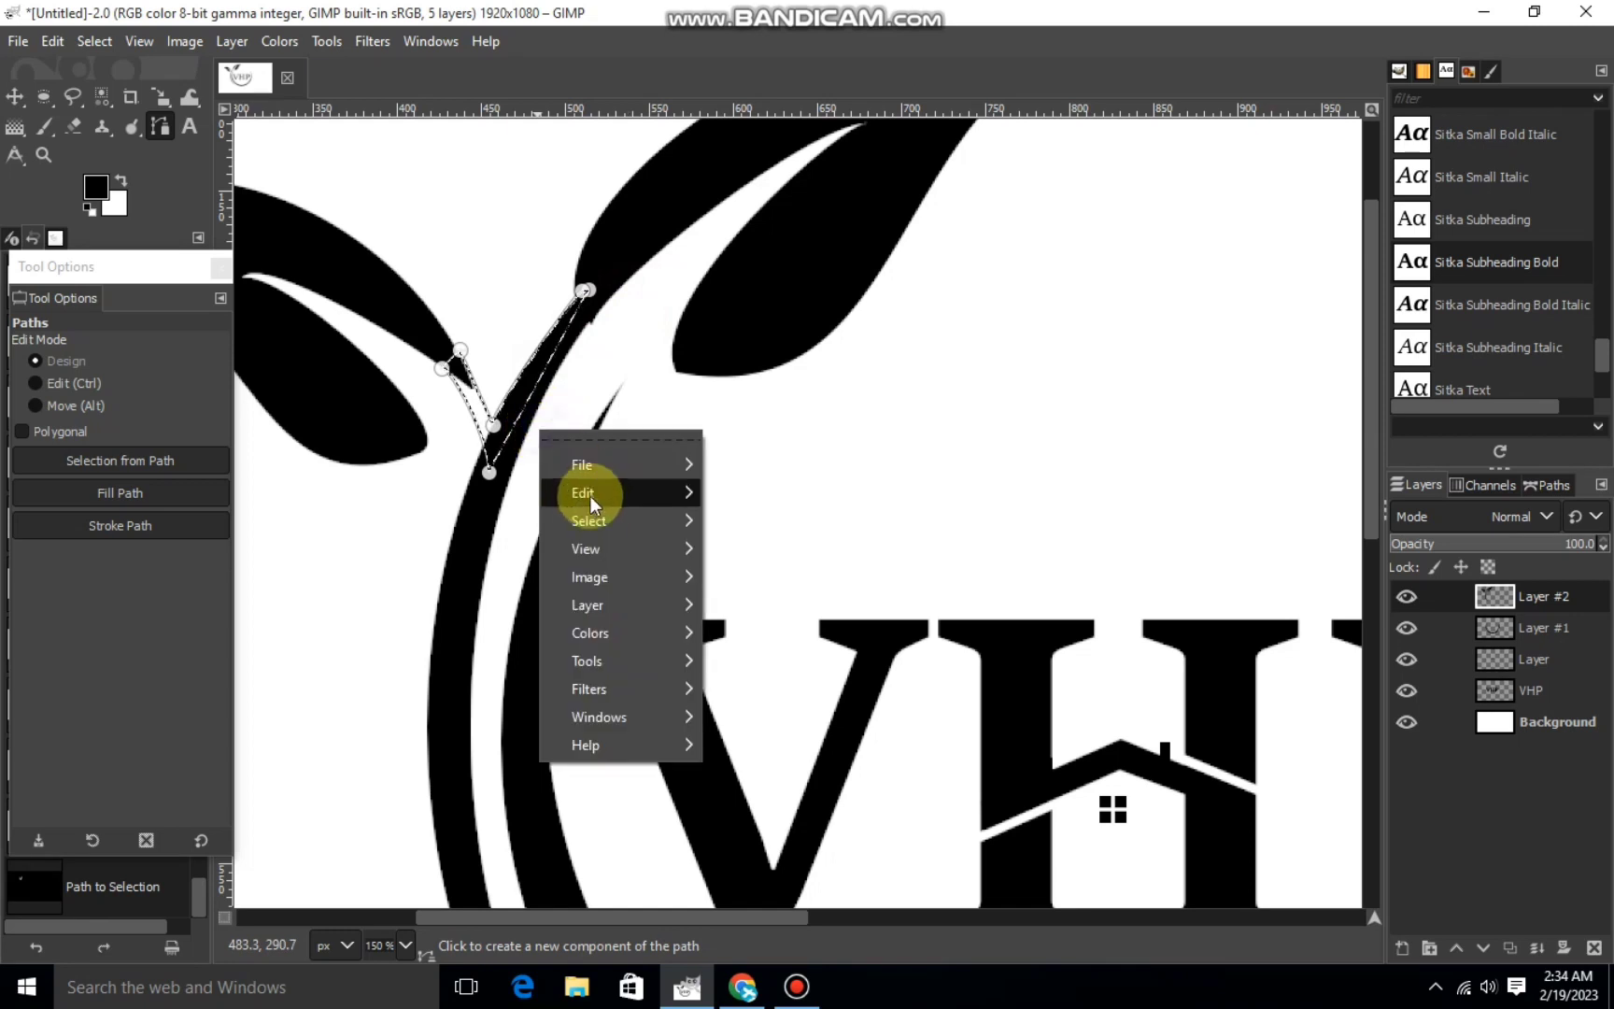
left_click(777, 666)
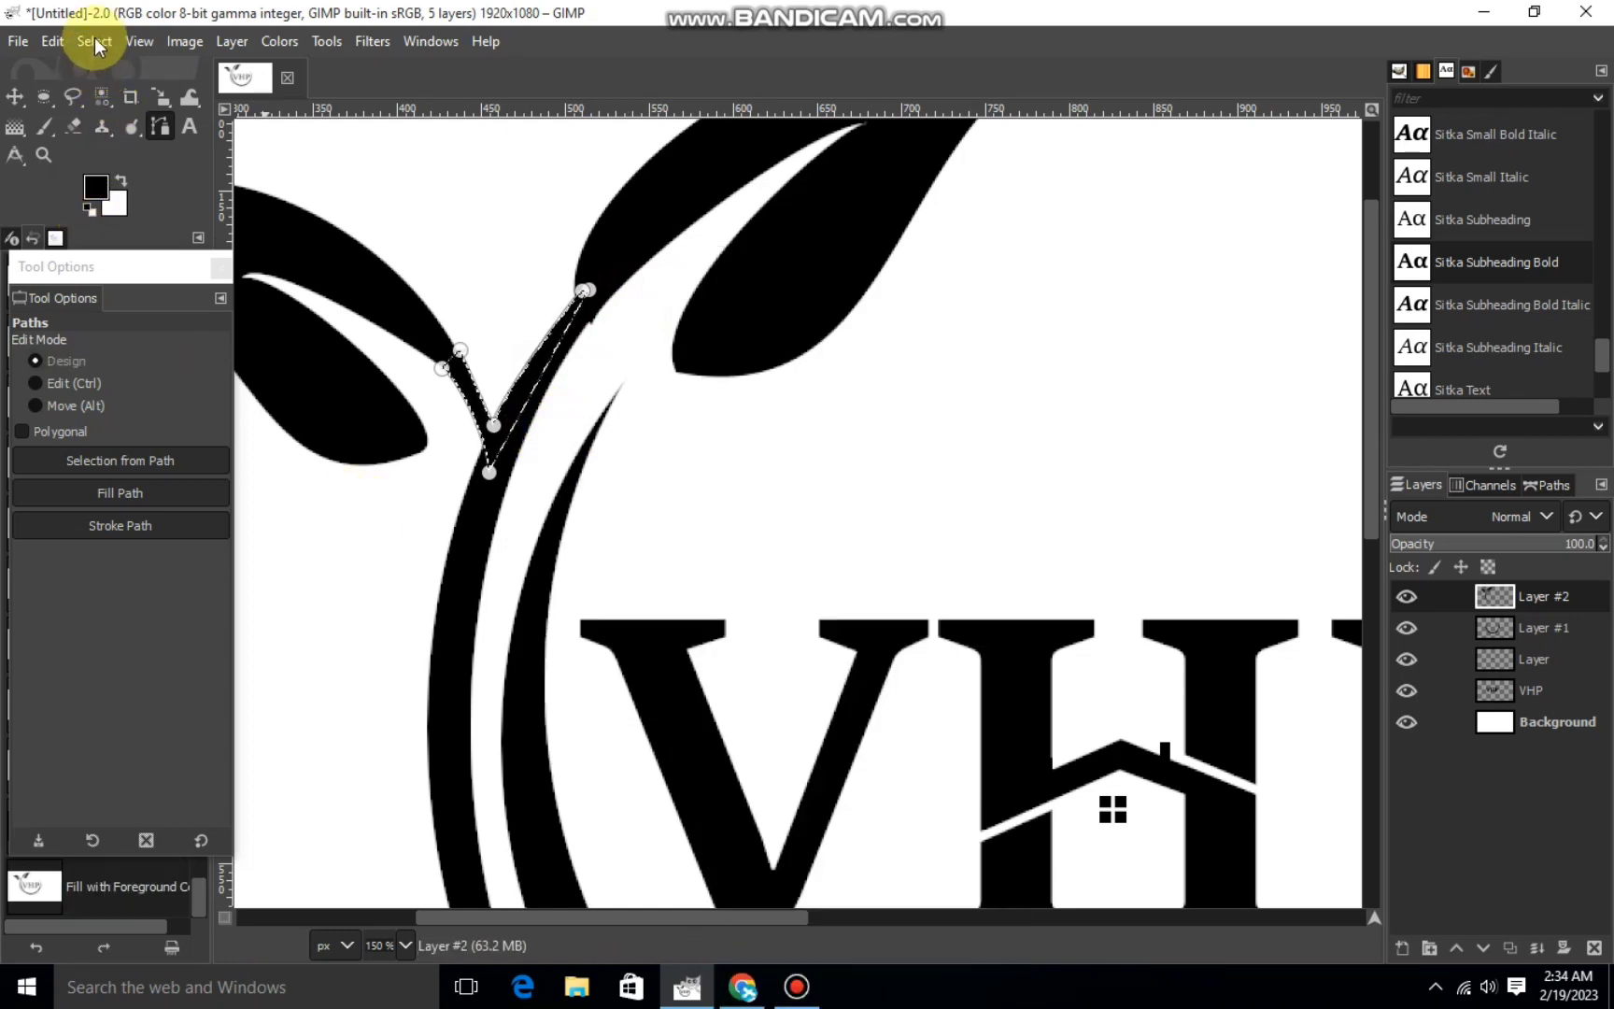
left_click(95, 41)
left_click(140, 113)
left_click(15, 99)
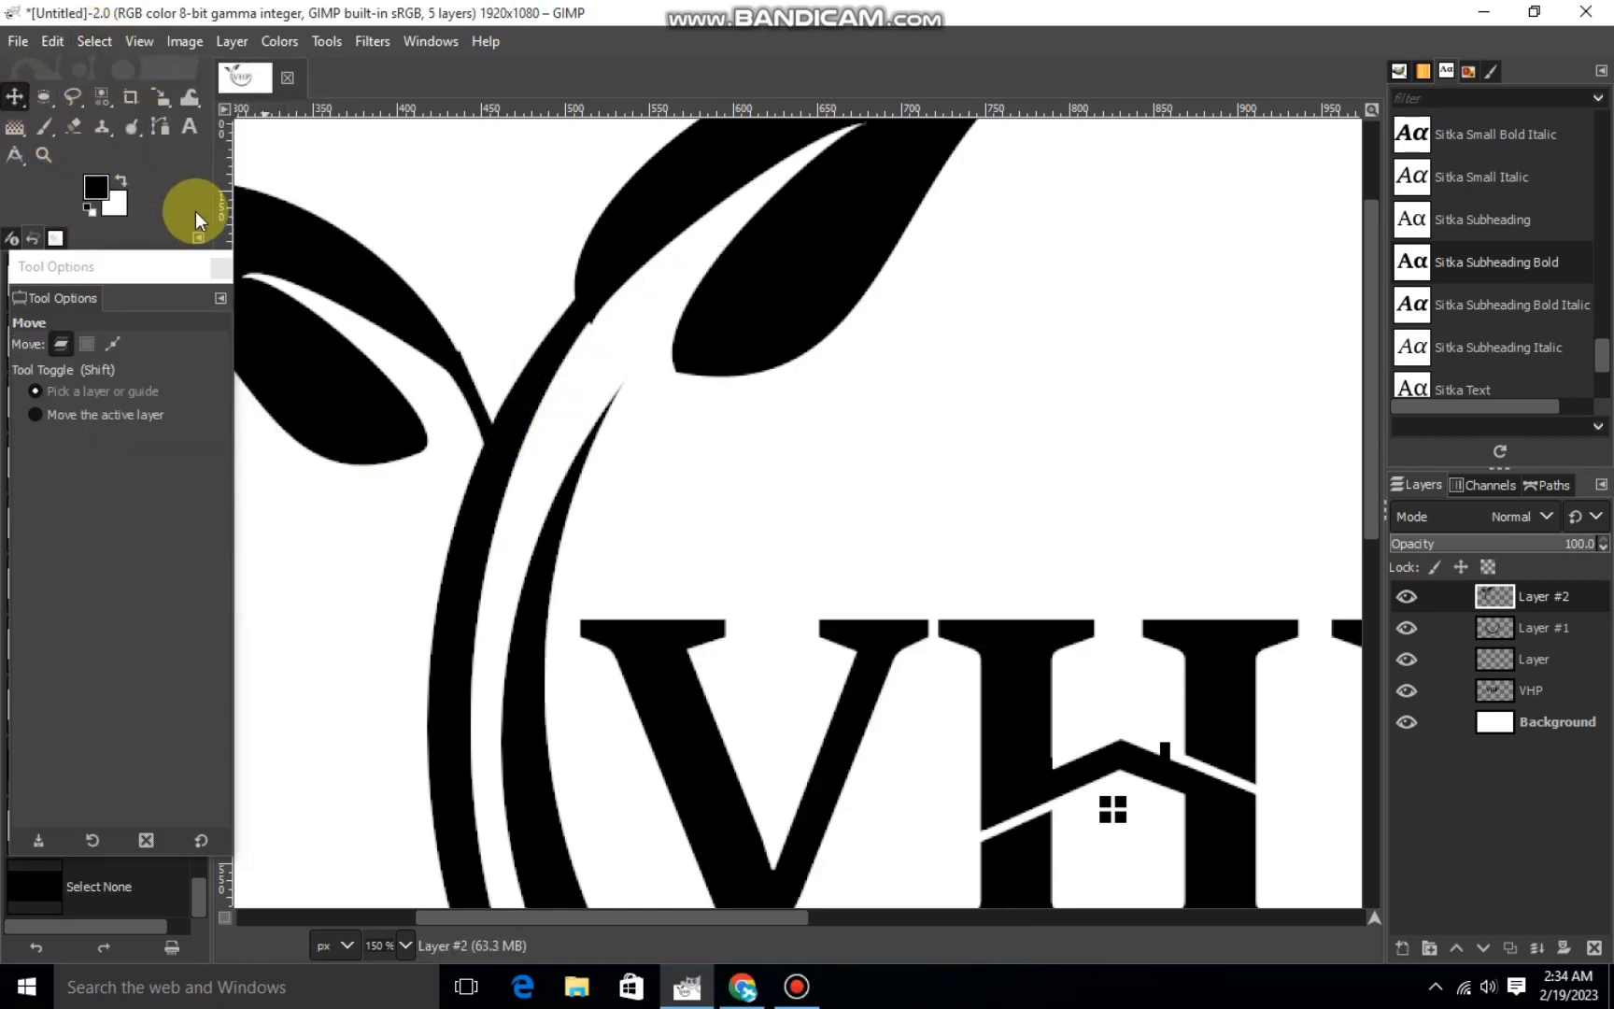
key("shift+2")
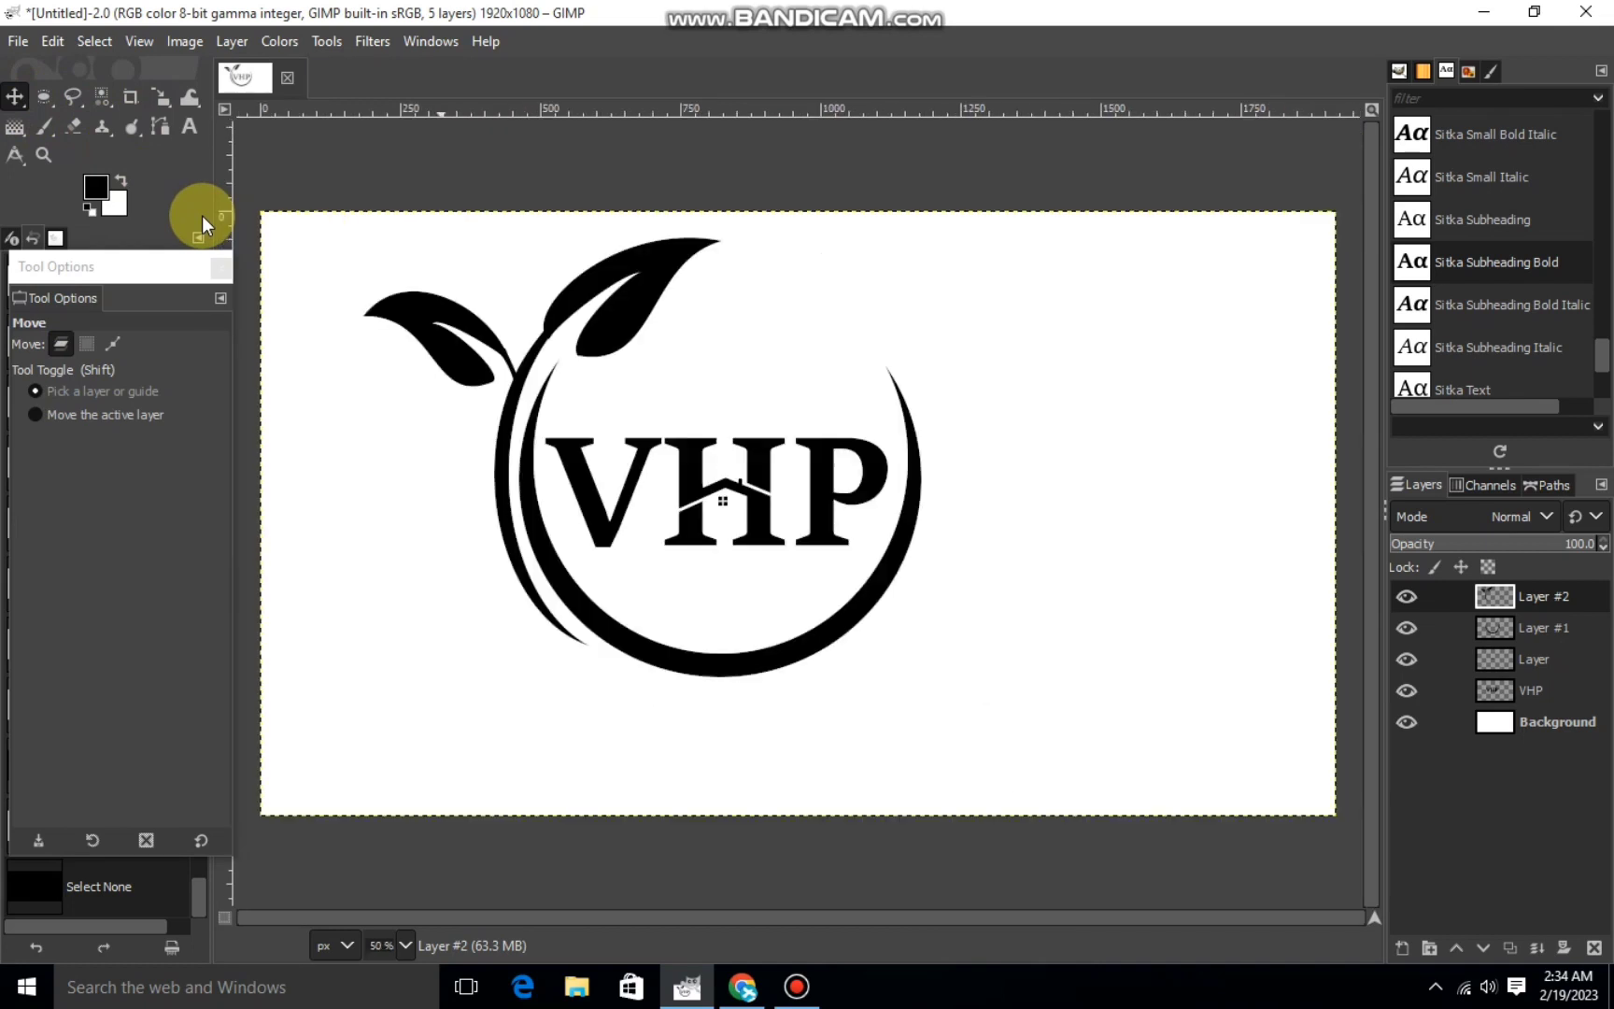
Zoom in and trace a curved path over the white gap where the leaf meets the stem.
left_click(161, 126)
scroll(472, 404, "up", 1)
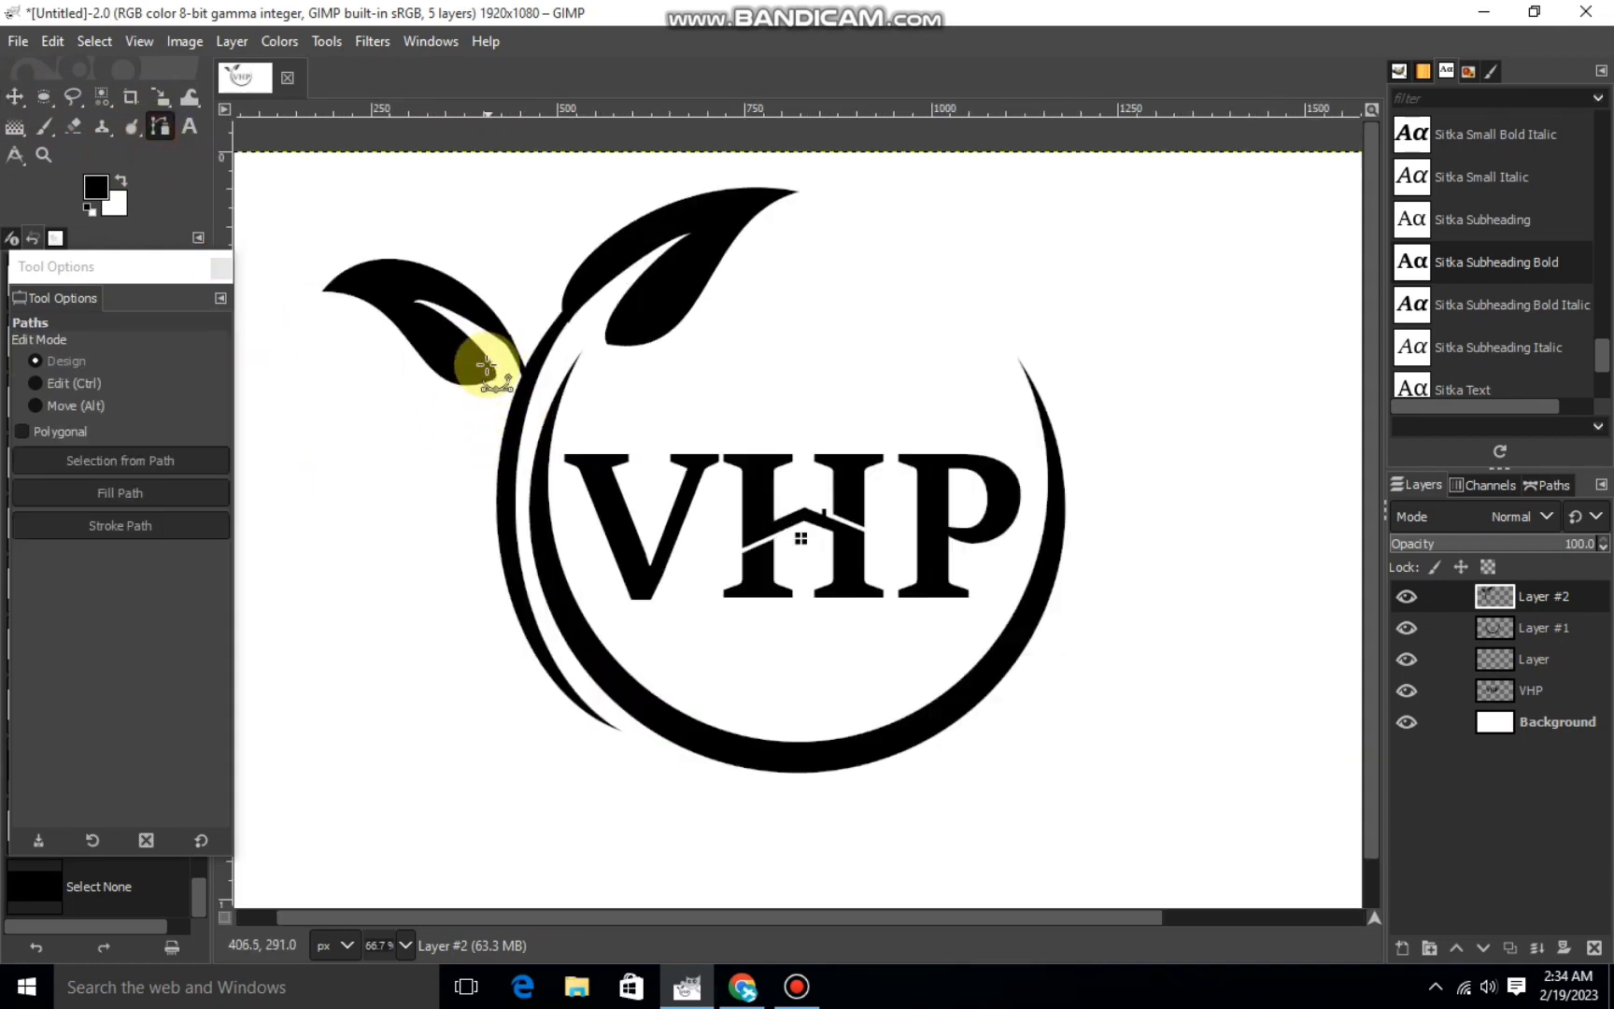
scroll(485, 365, "up", 3)
left_click(424, 280)
left_click_drag(532, 402, 622, 478)
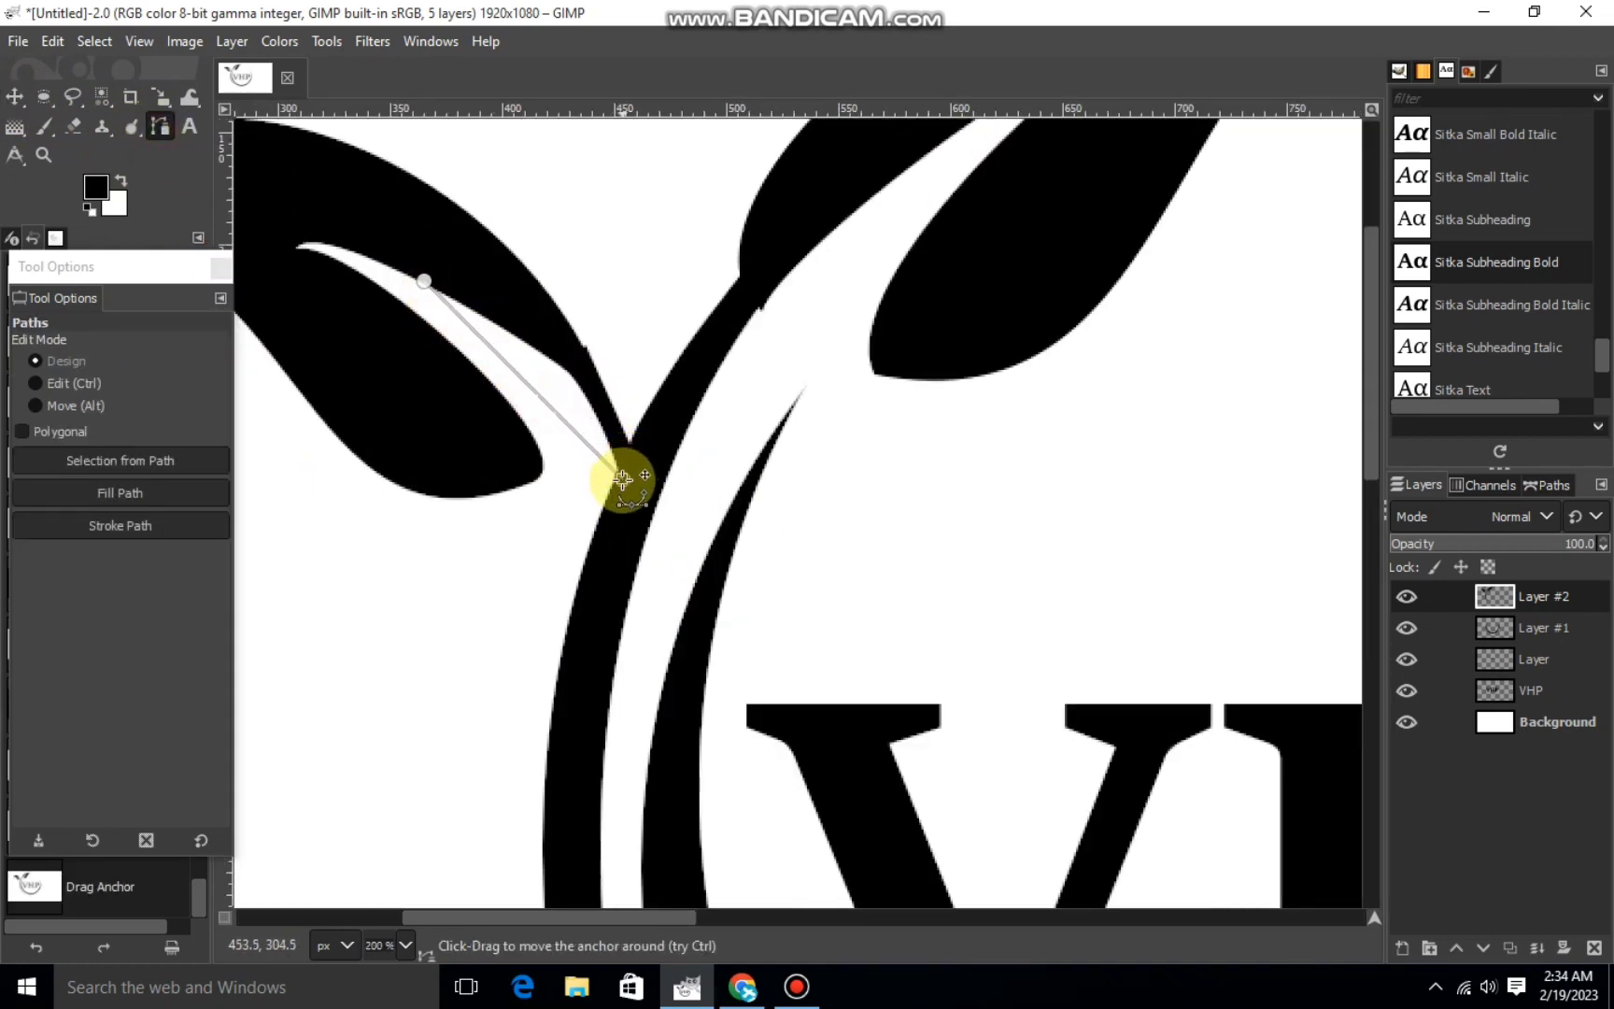
left_click_drag(534, 396, 540, 389)
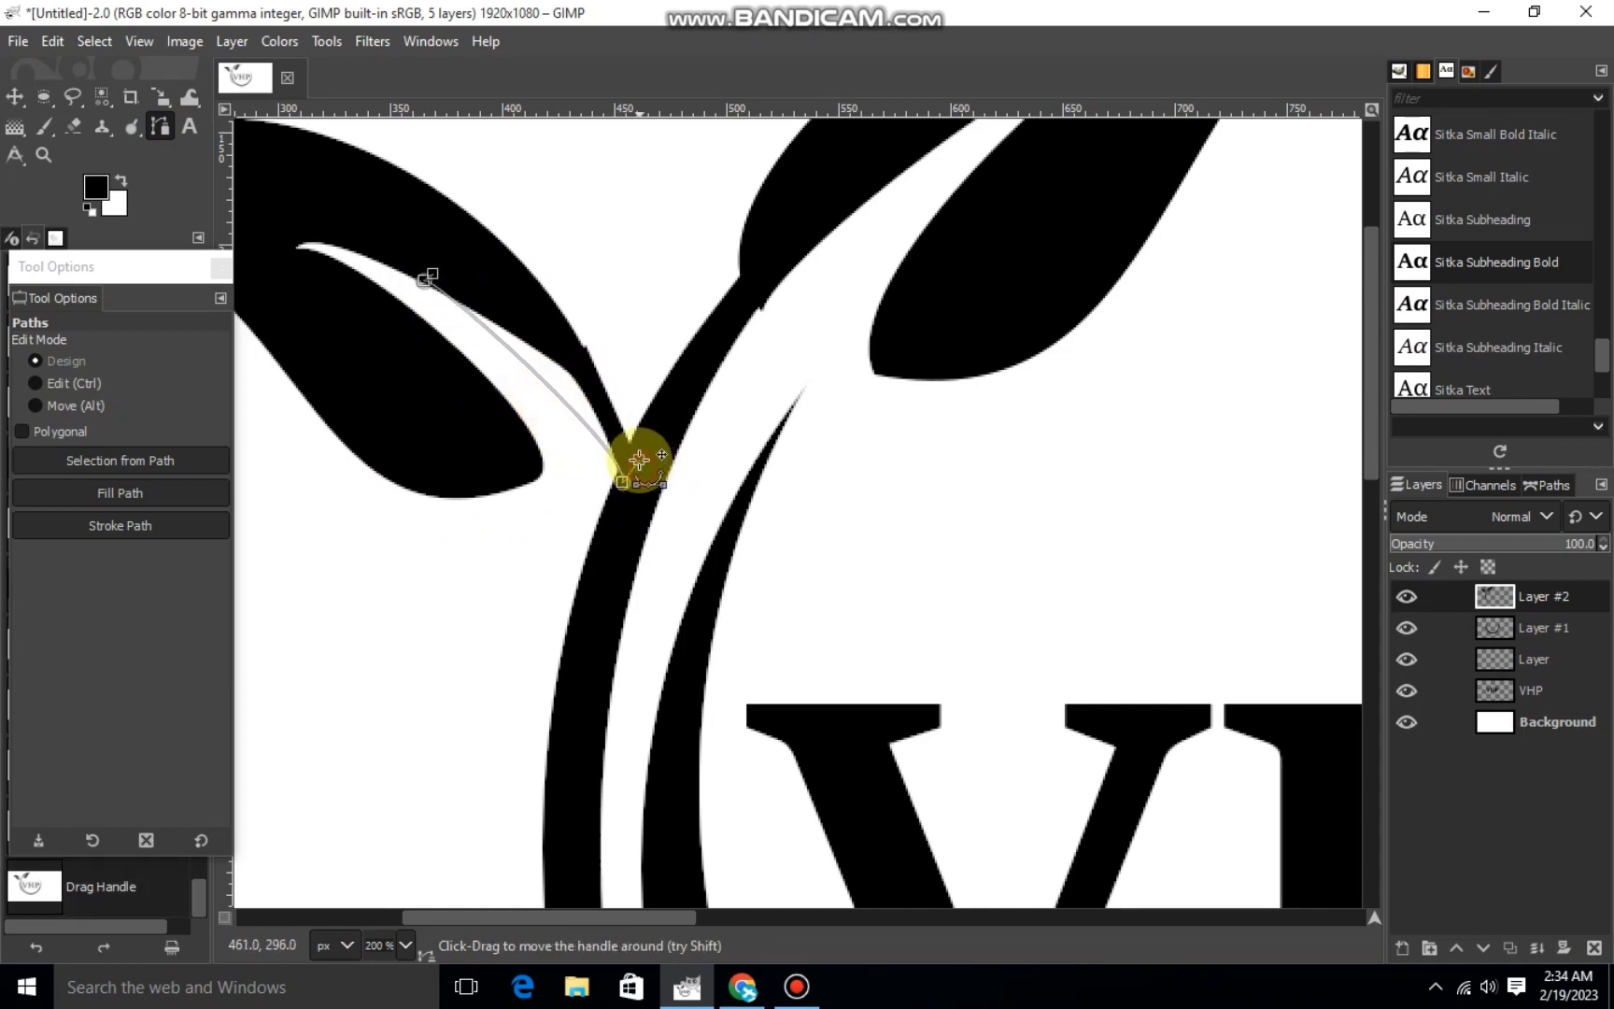
left_click_drag(639, 460, 568, 377)
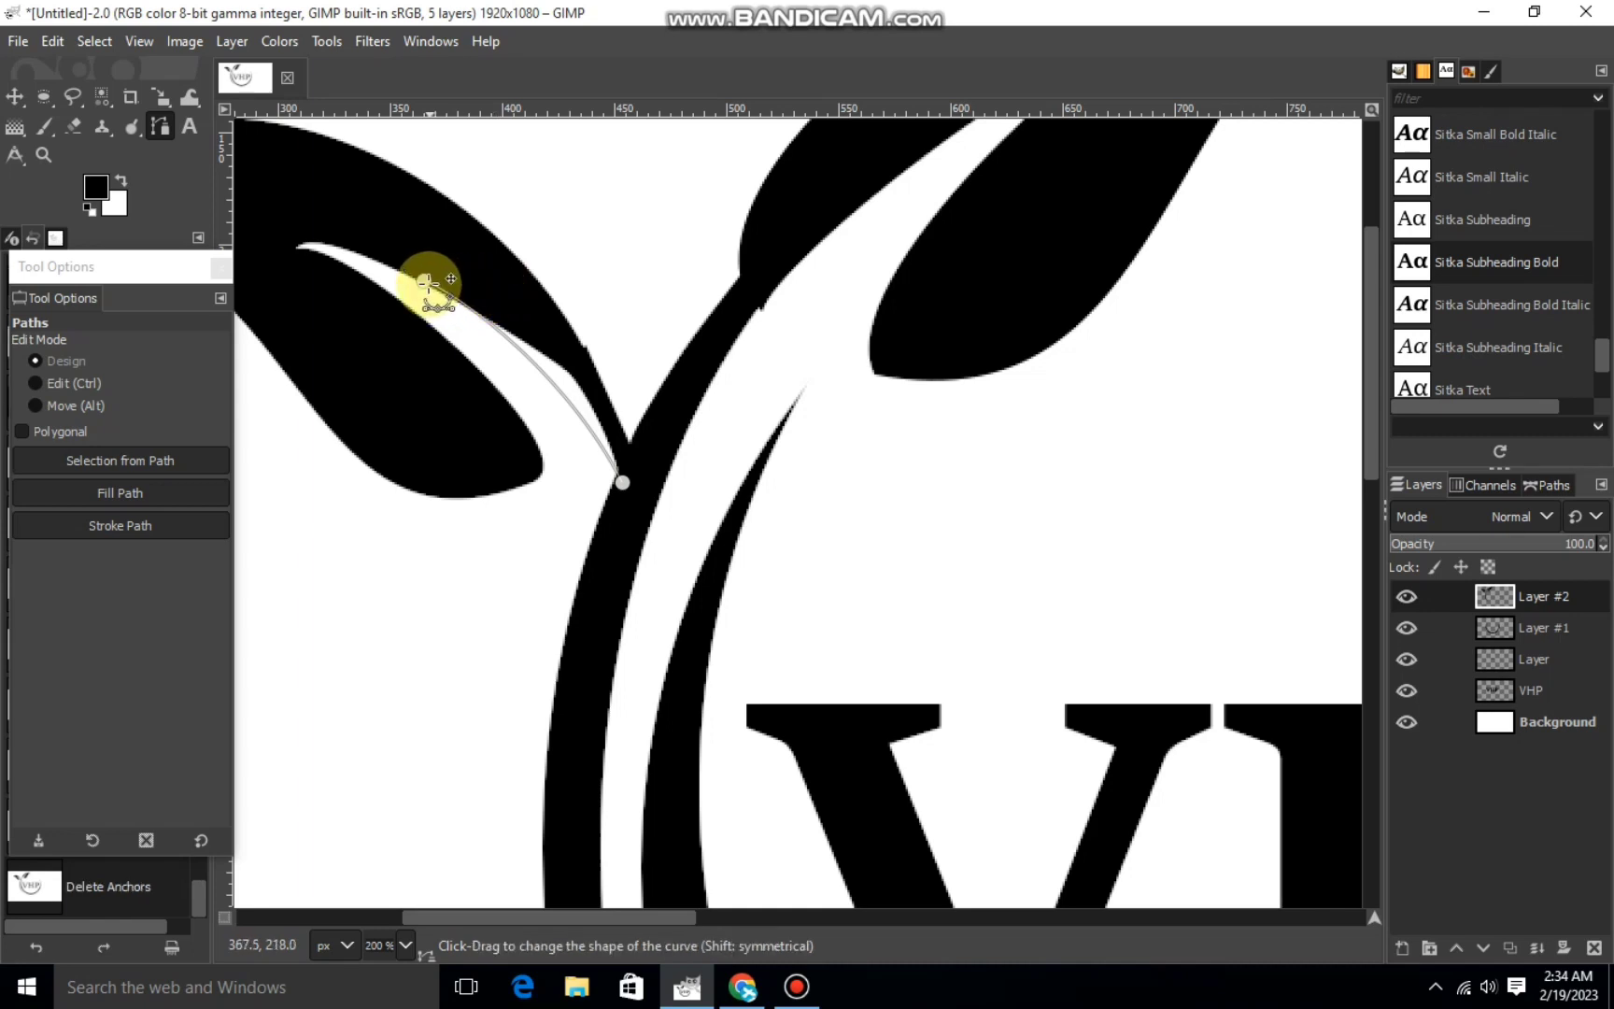
left_click_drag(450, 263, 554, 345)
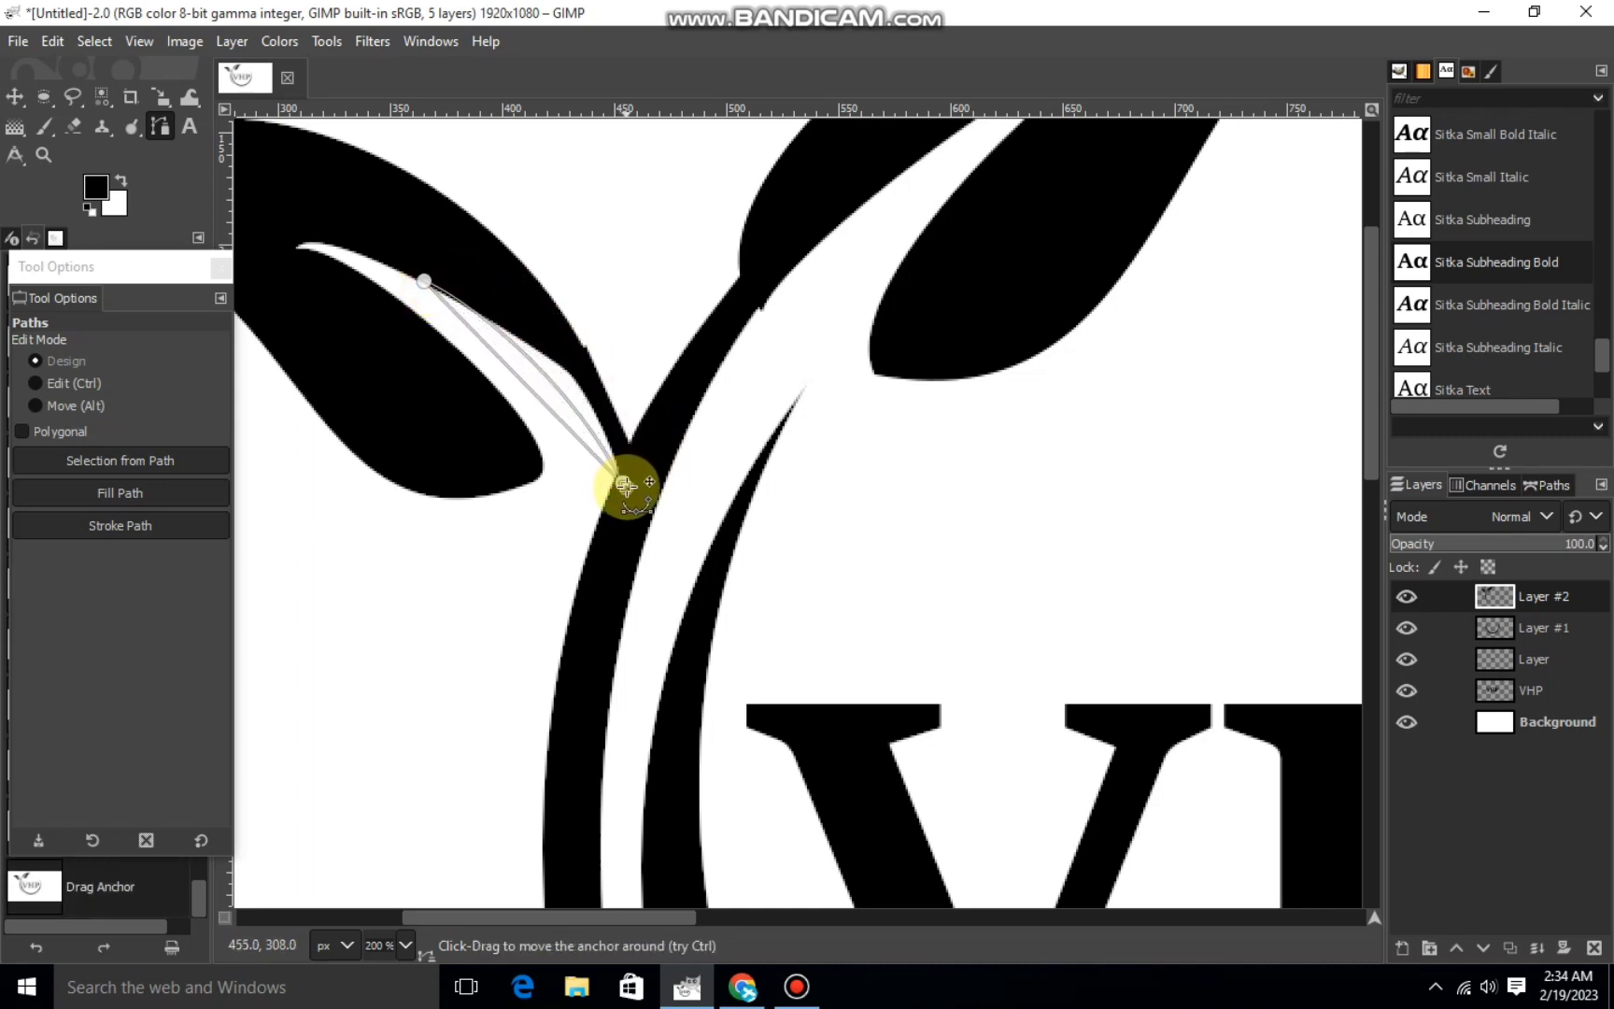
left_click_drag(558, 425, 577, 400)
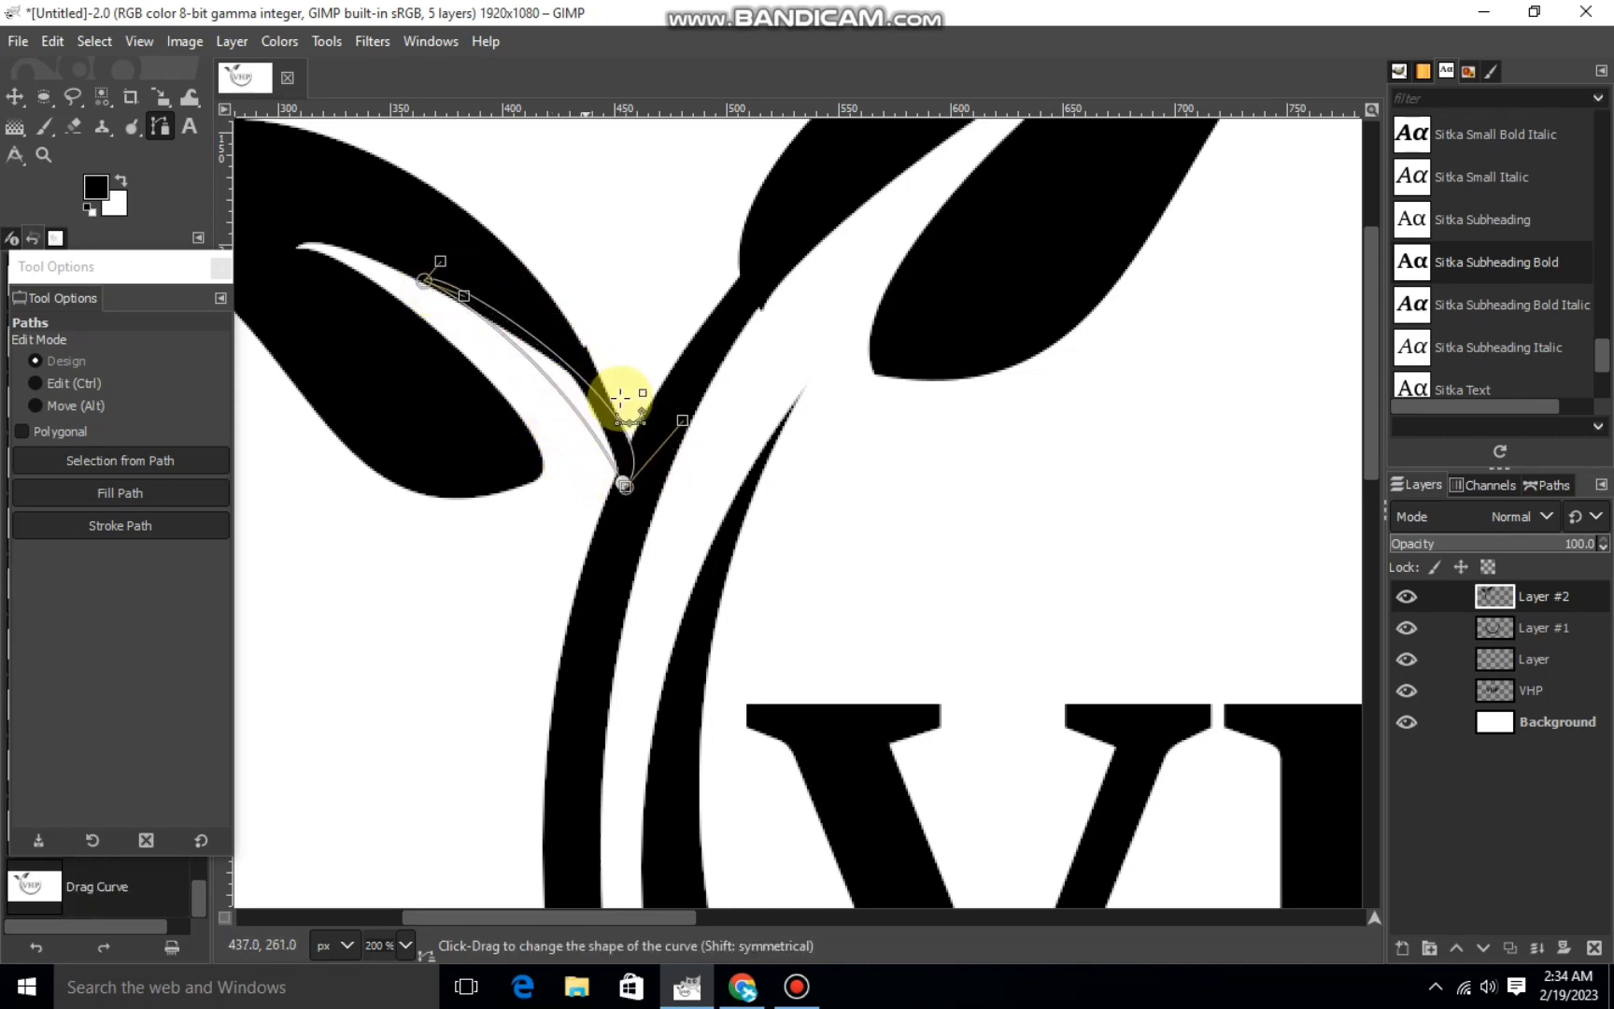
left_click_drag(684, 415, 649, 376)
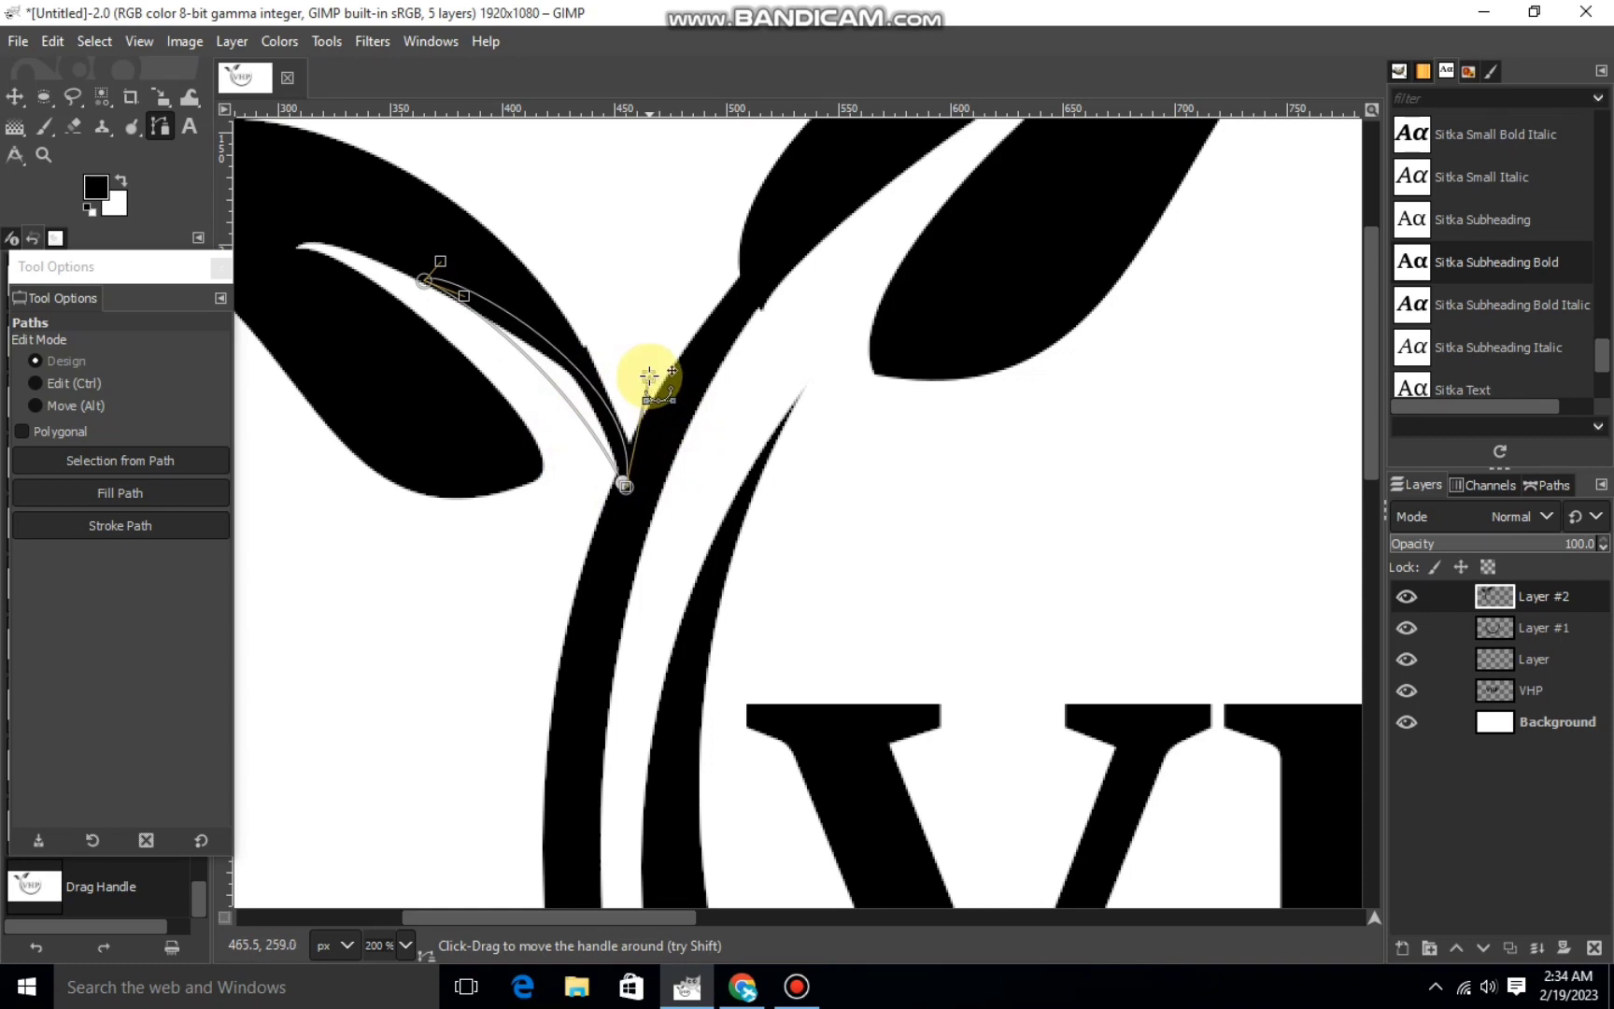
Fill the traced gap with black, deselect, and zoom out to see the whole logo.
key("shift+v")
right_click(521, 358)
left_click(765, 670)
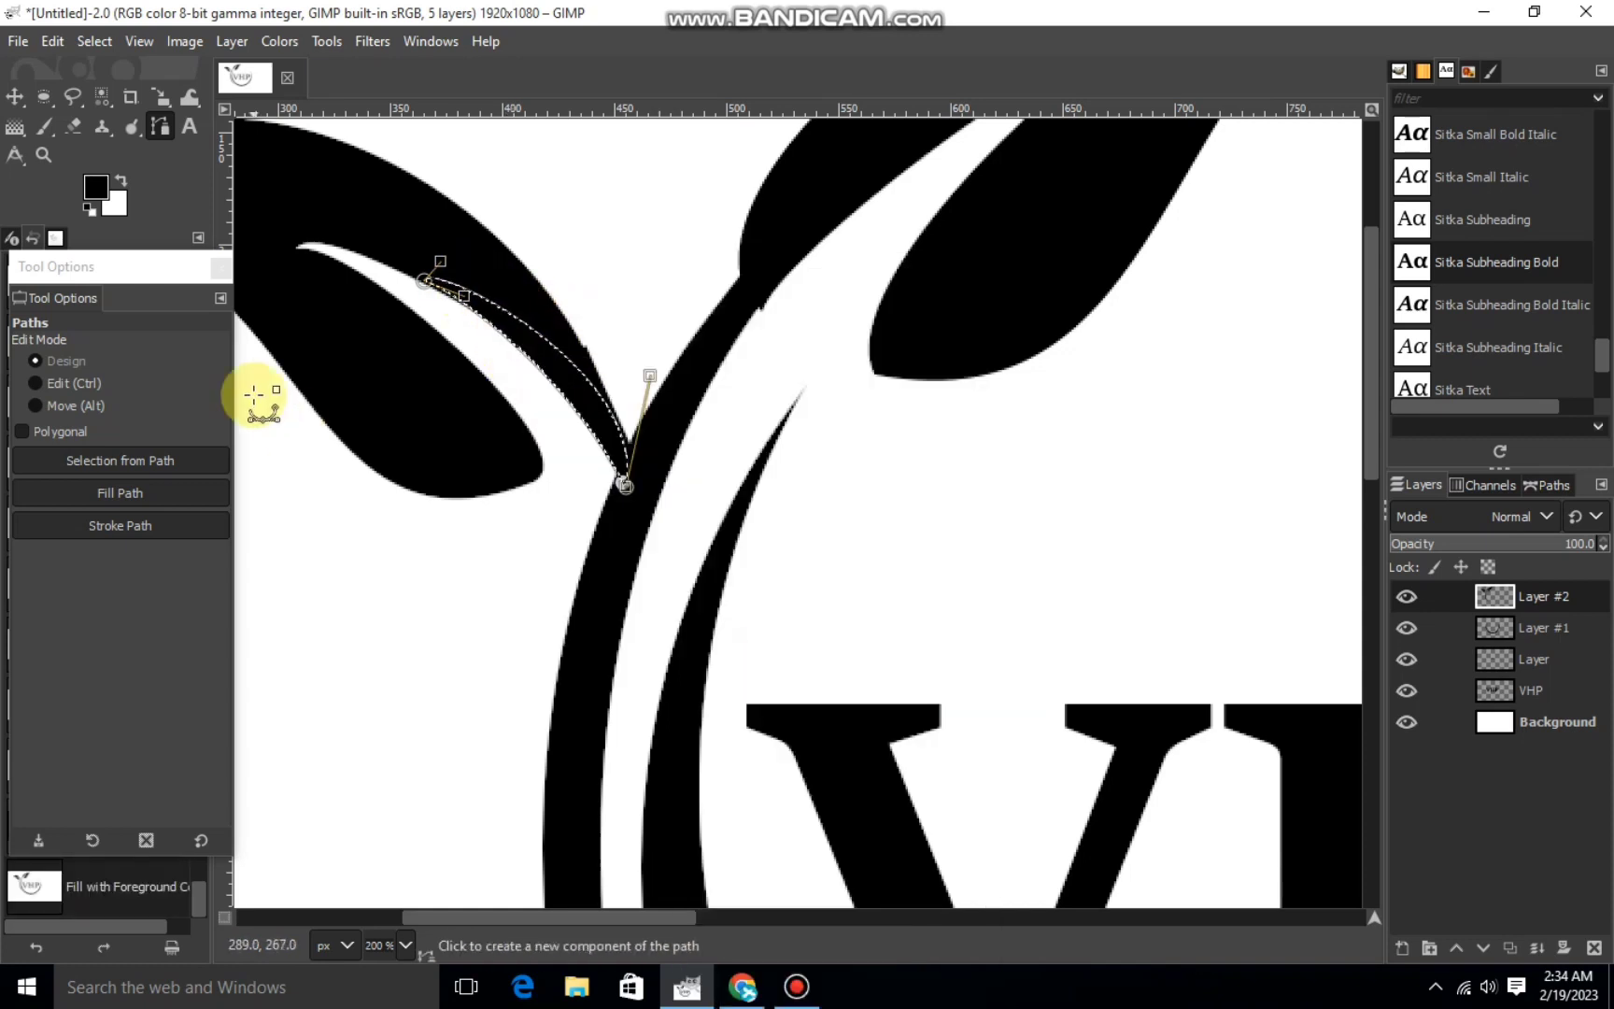
key("ctrl+shift+a")
left_click(14, 96)
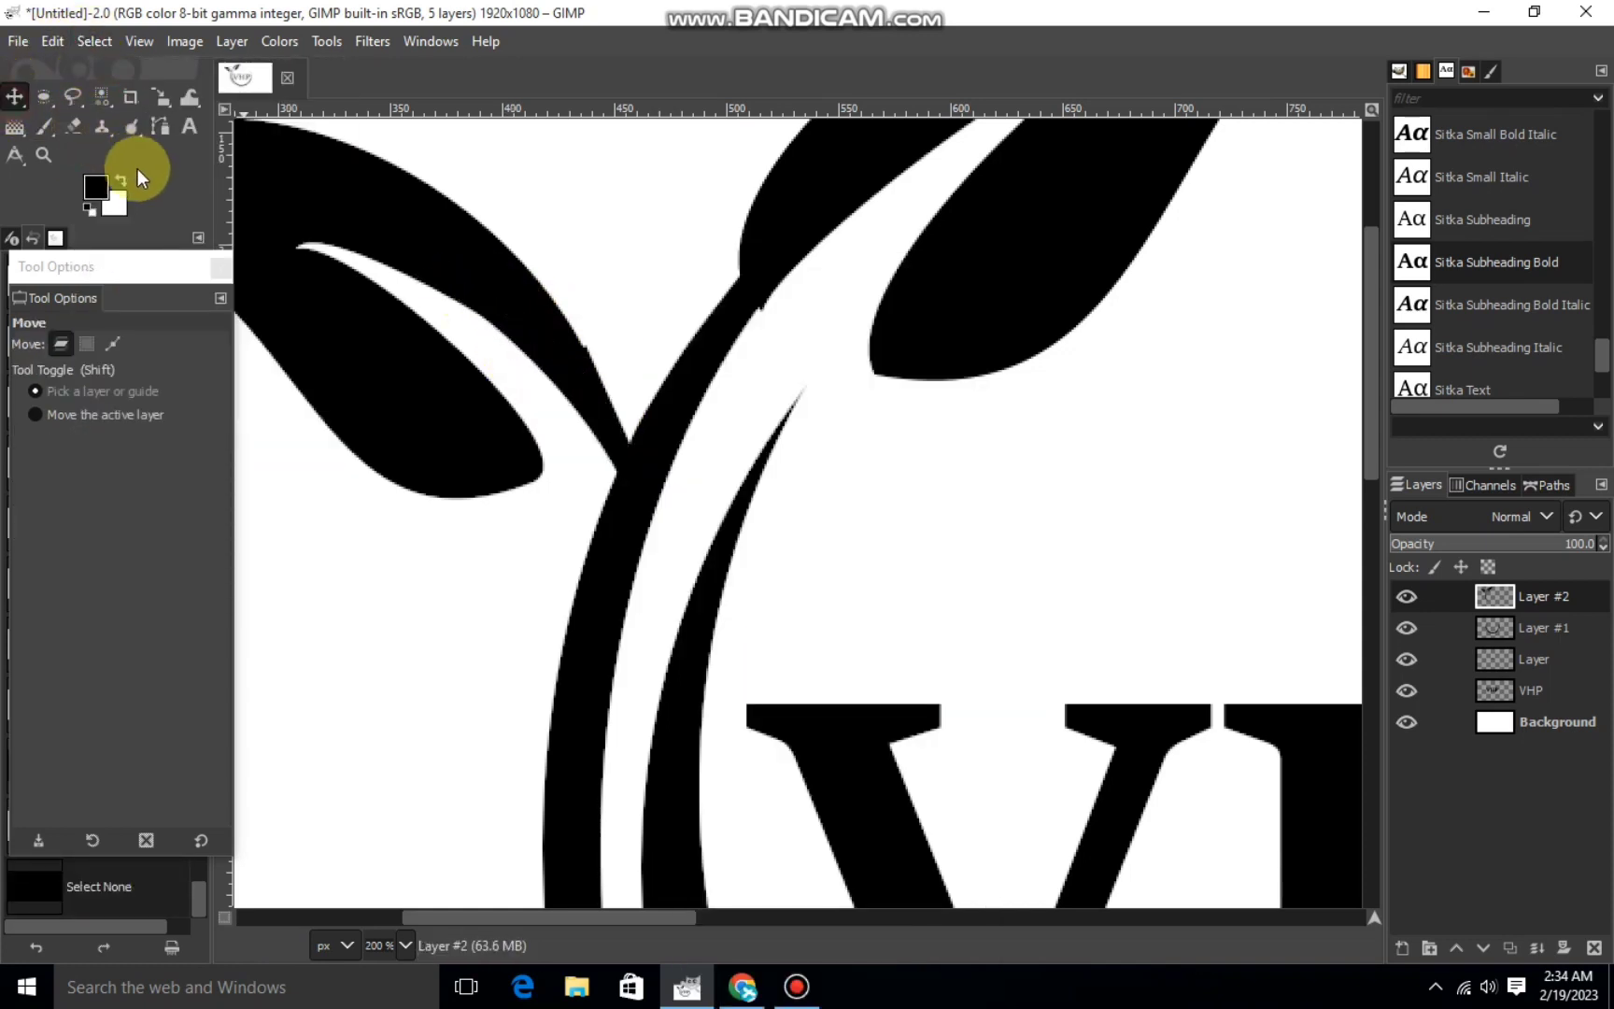
key("ctrl+shift+j")
key("minus")
key("minus")
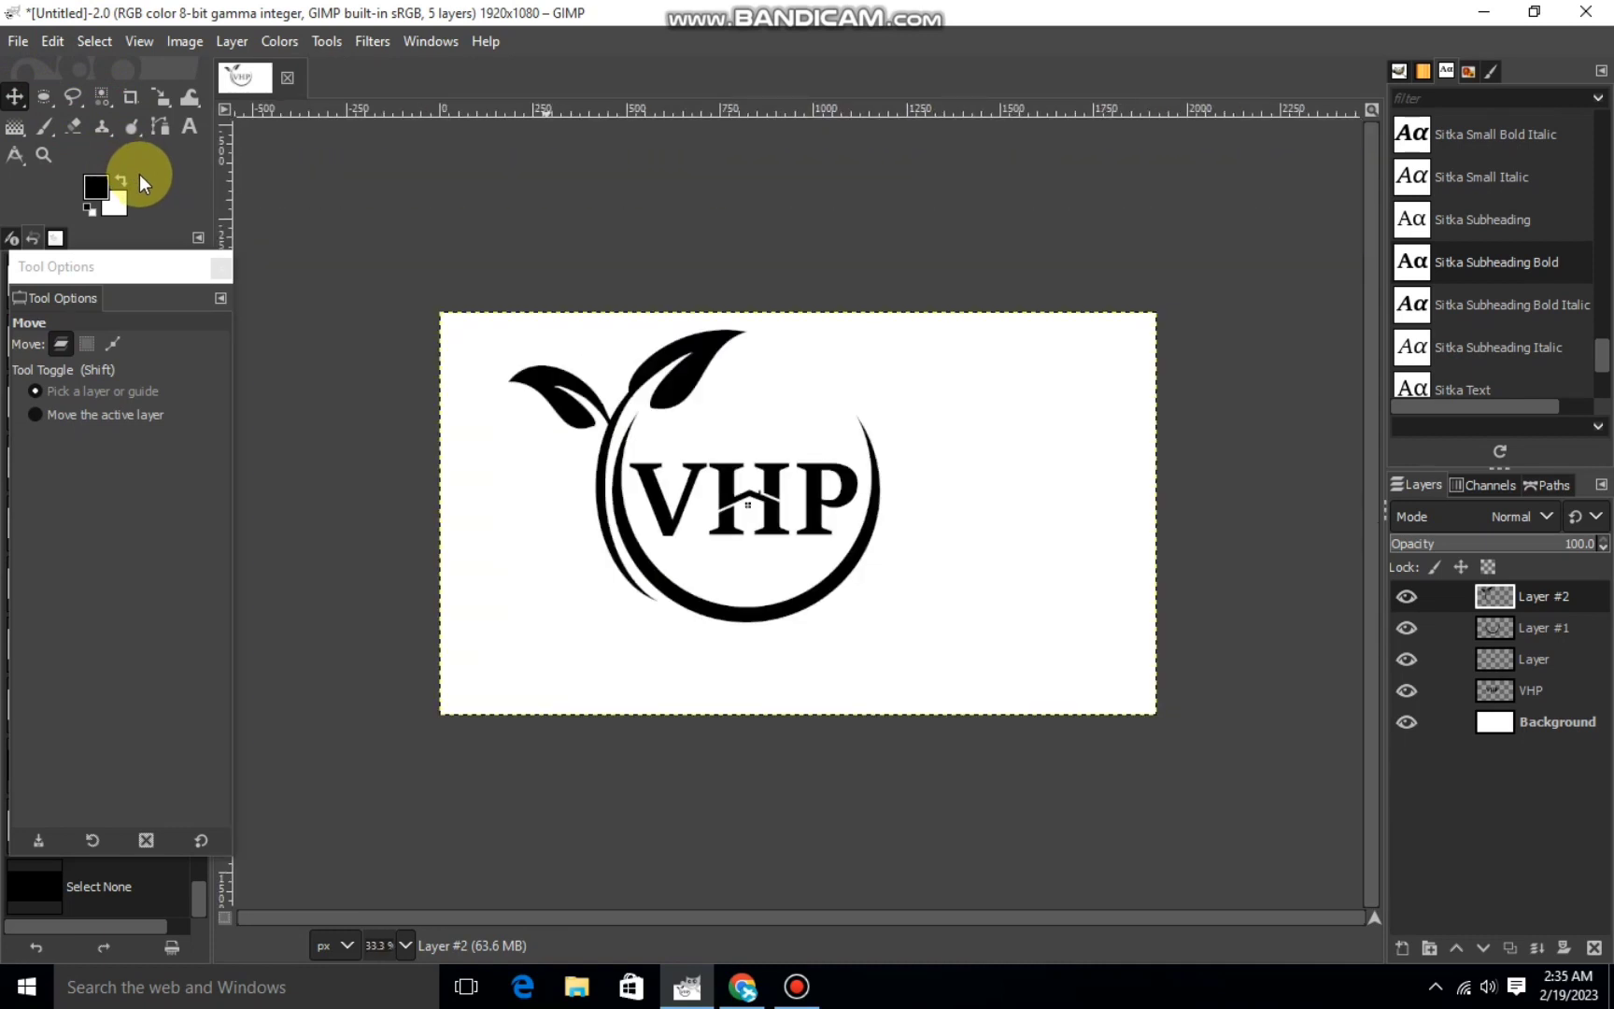
left_click(160, 96)
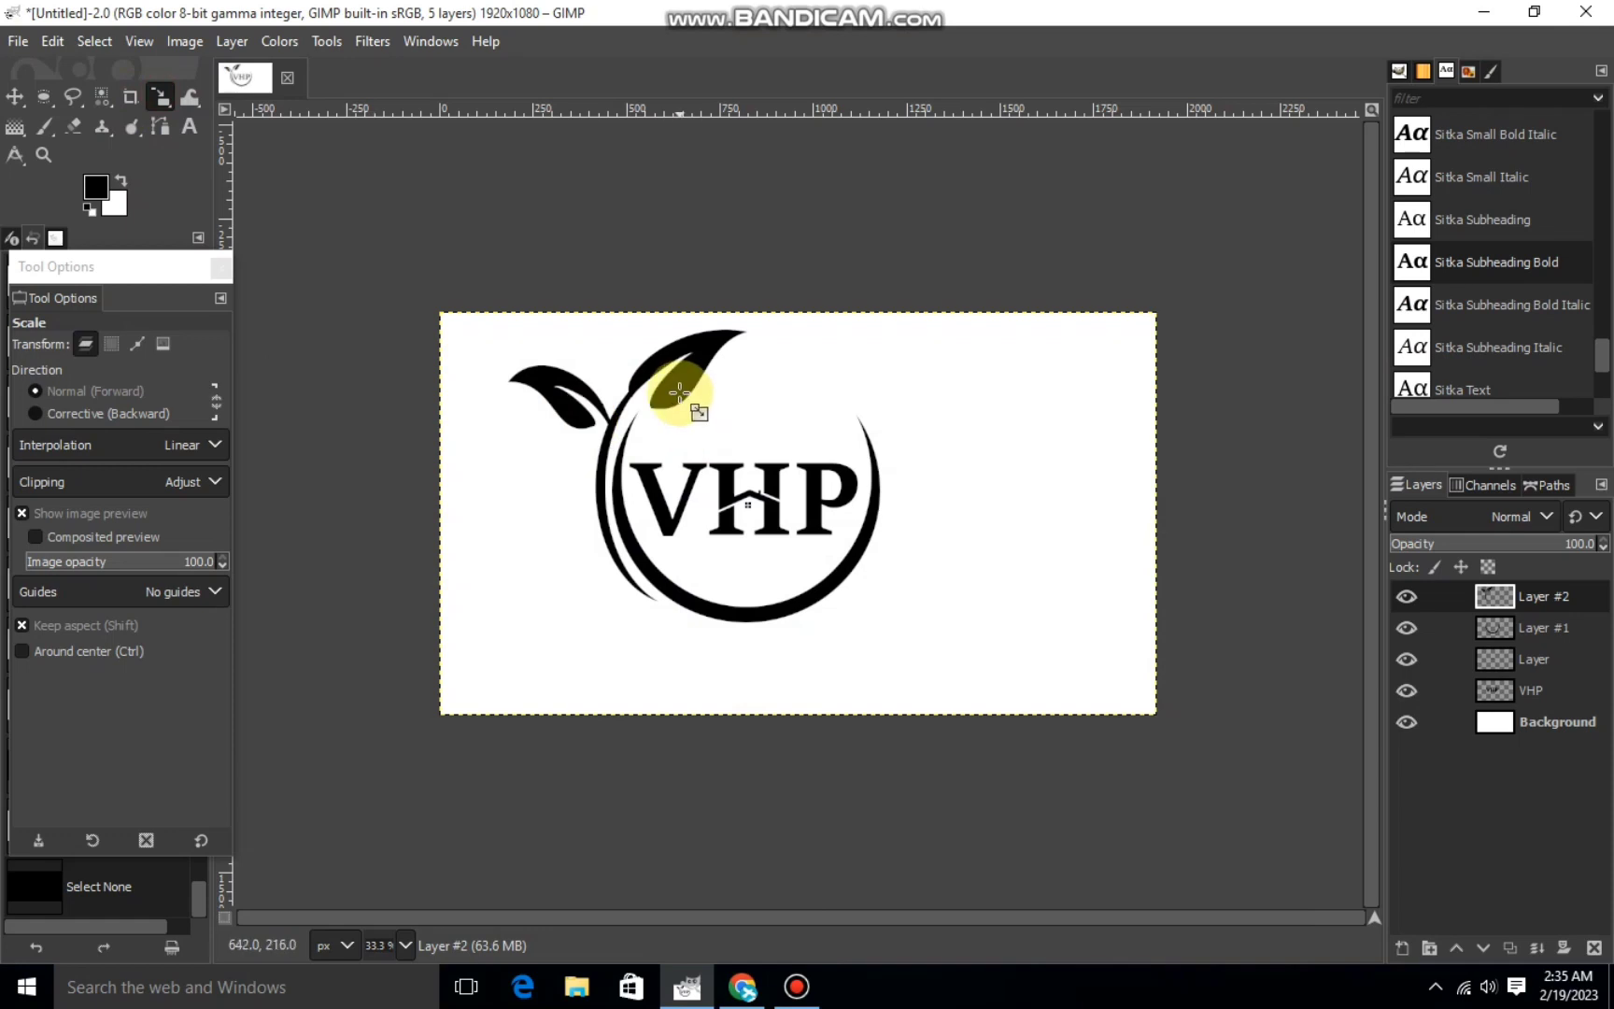
Scale Layer #2 to 1920 × 1080.
left_click(685, 378)
left_click_drag(828, 533, 794, 535)
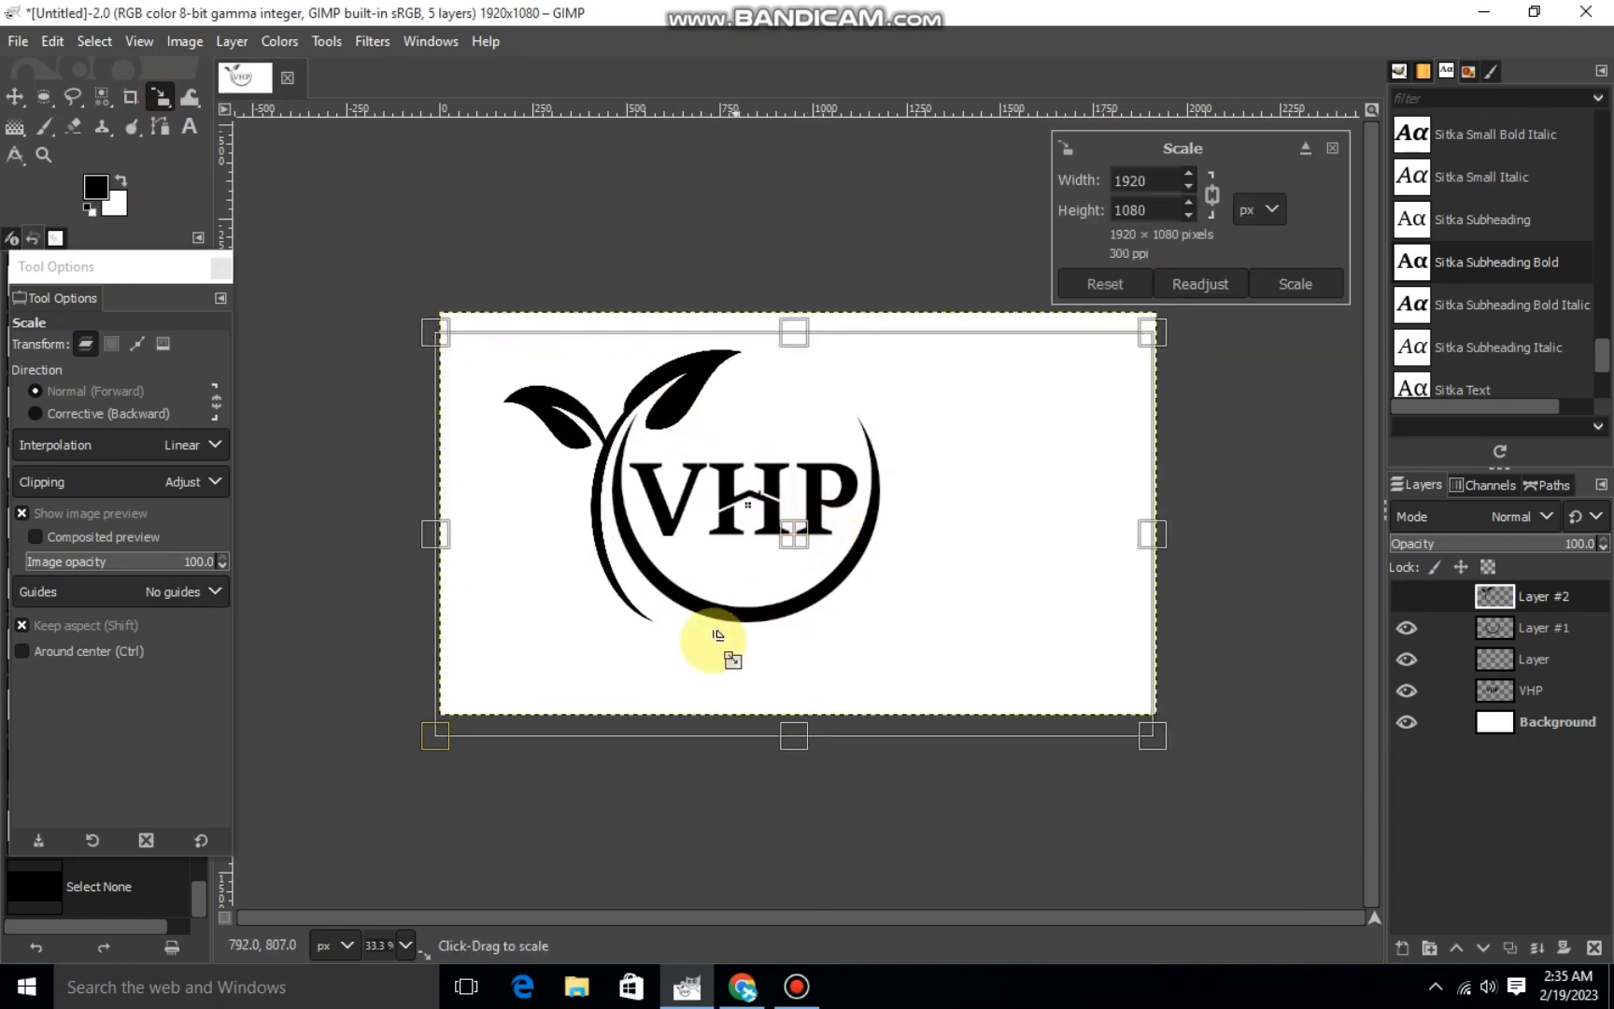
left_click(1294, 284)
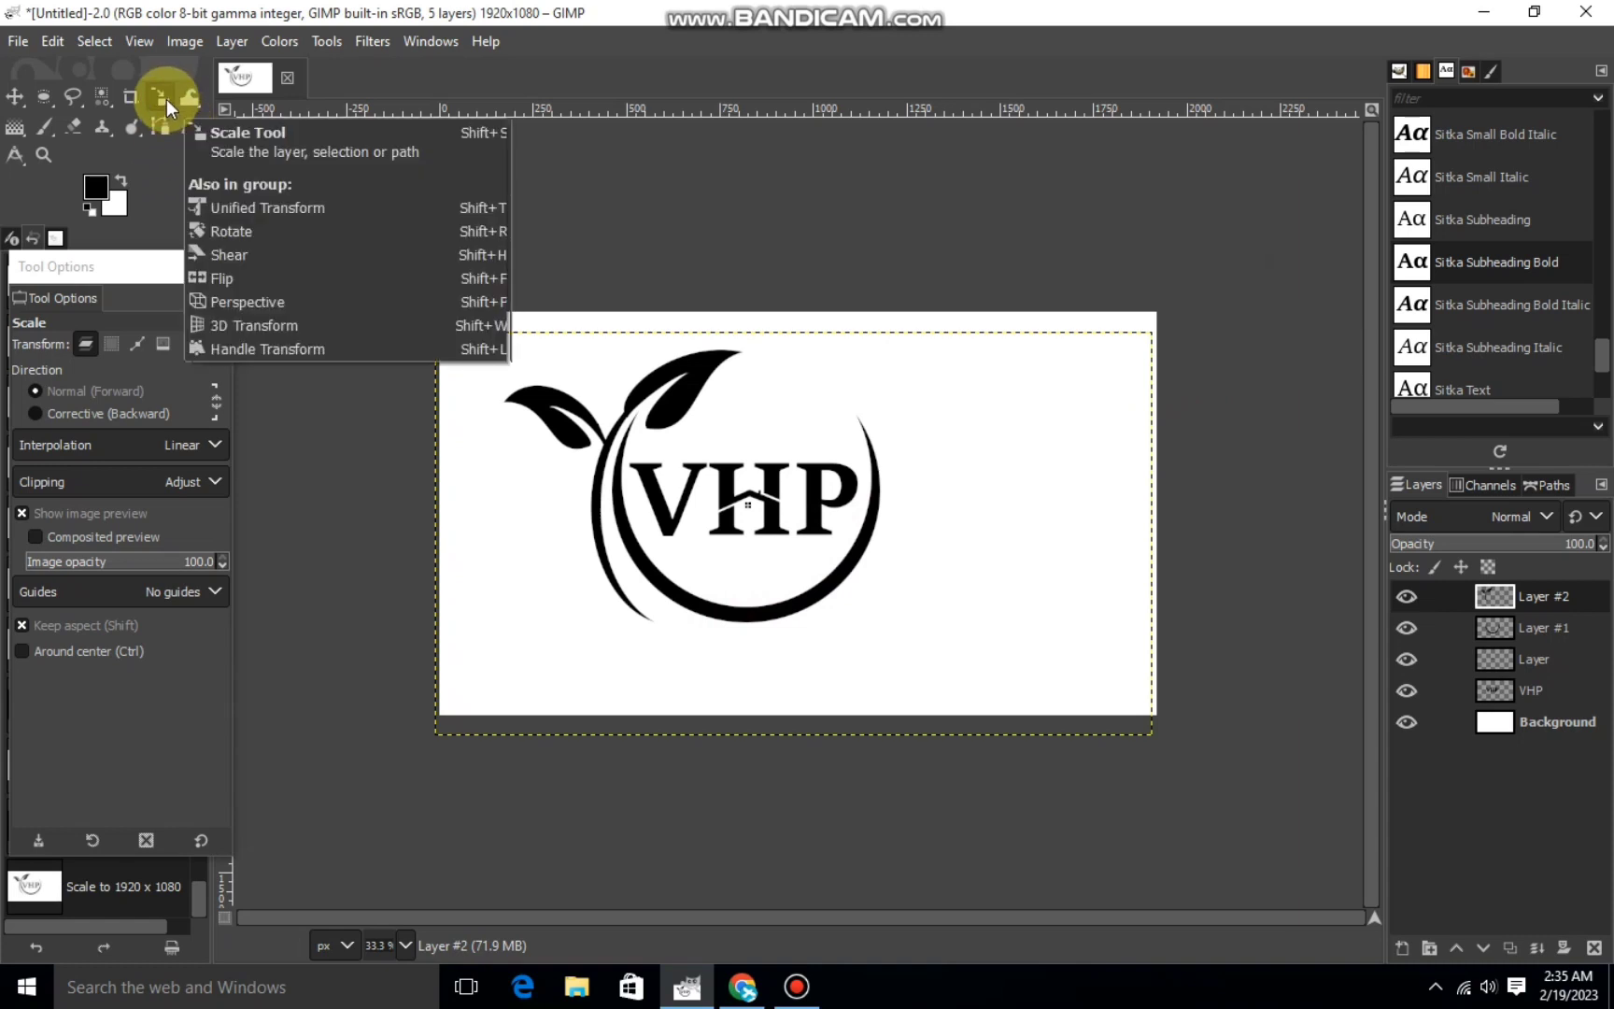
Apply a slight perspective transform to Layer #2 by nudging its corner handles.
left_click_drag(167, 100, 251, 240)
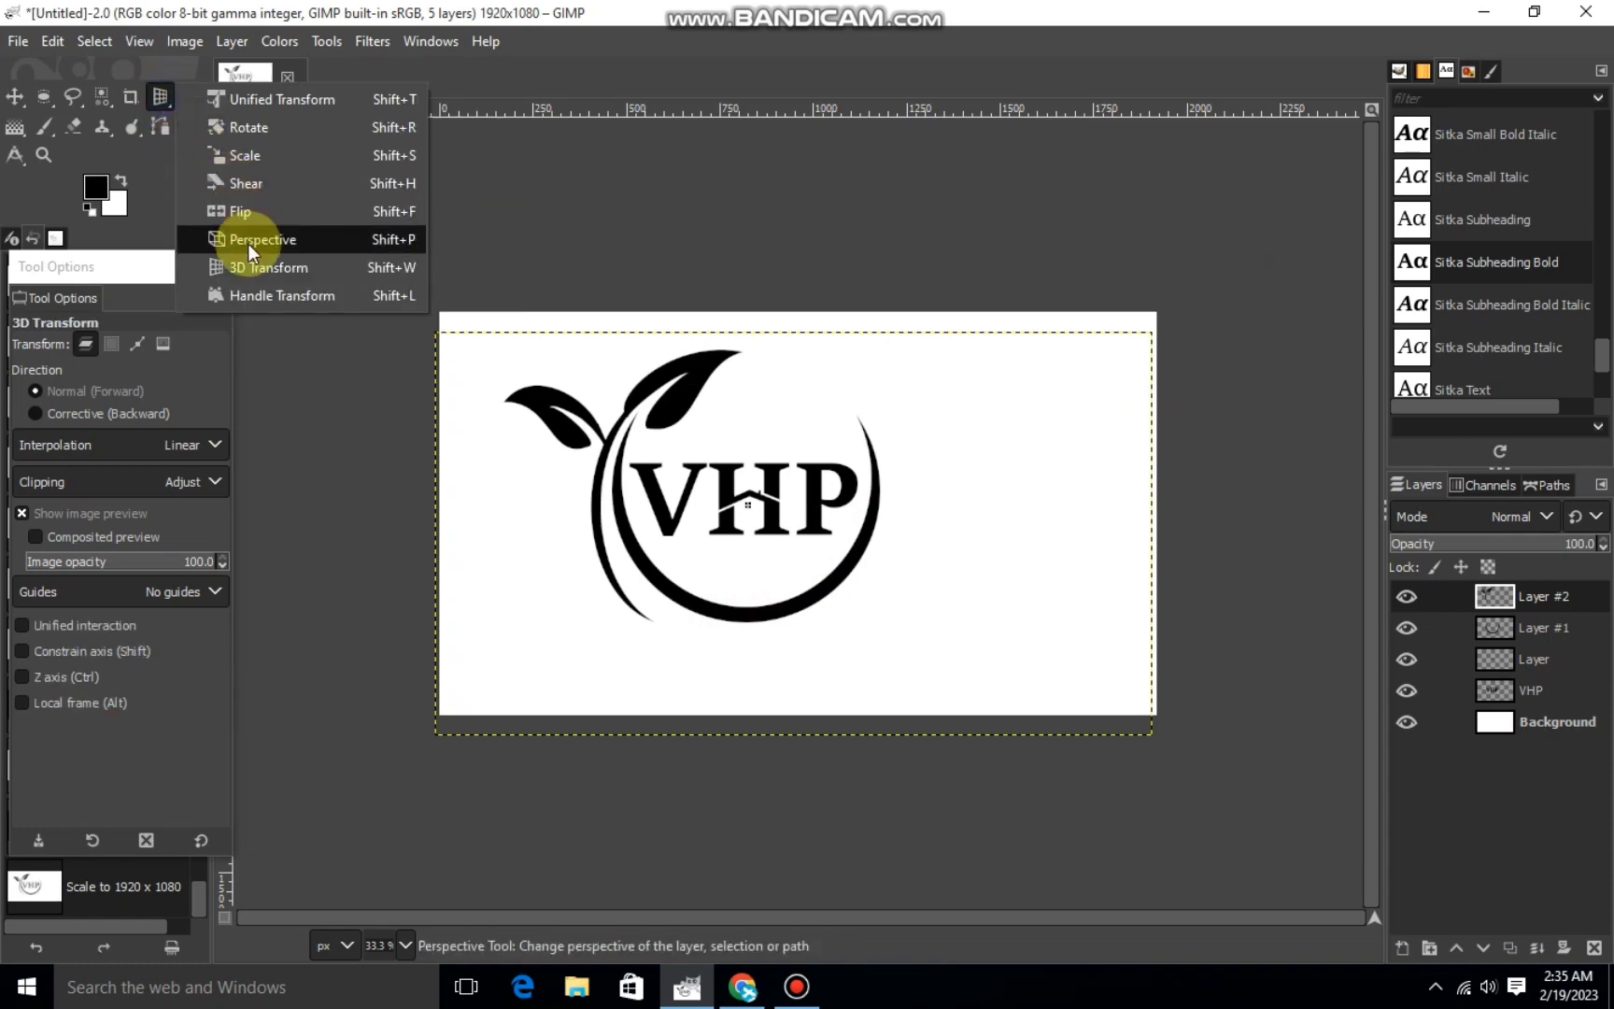
left_click_drag(163, 94, 248, 244)
left_click(551, 688)
left_click_drag(551, 688, 601, 656)
left_click_drag(1154, 342, 1158, 338)
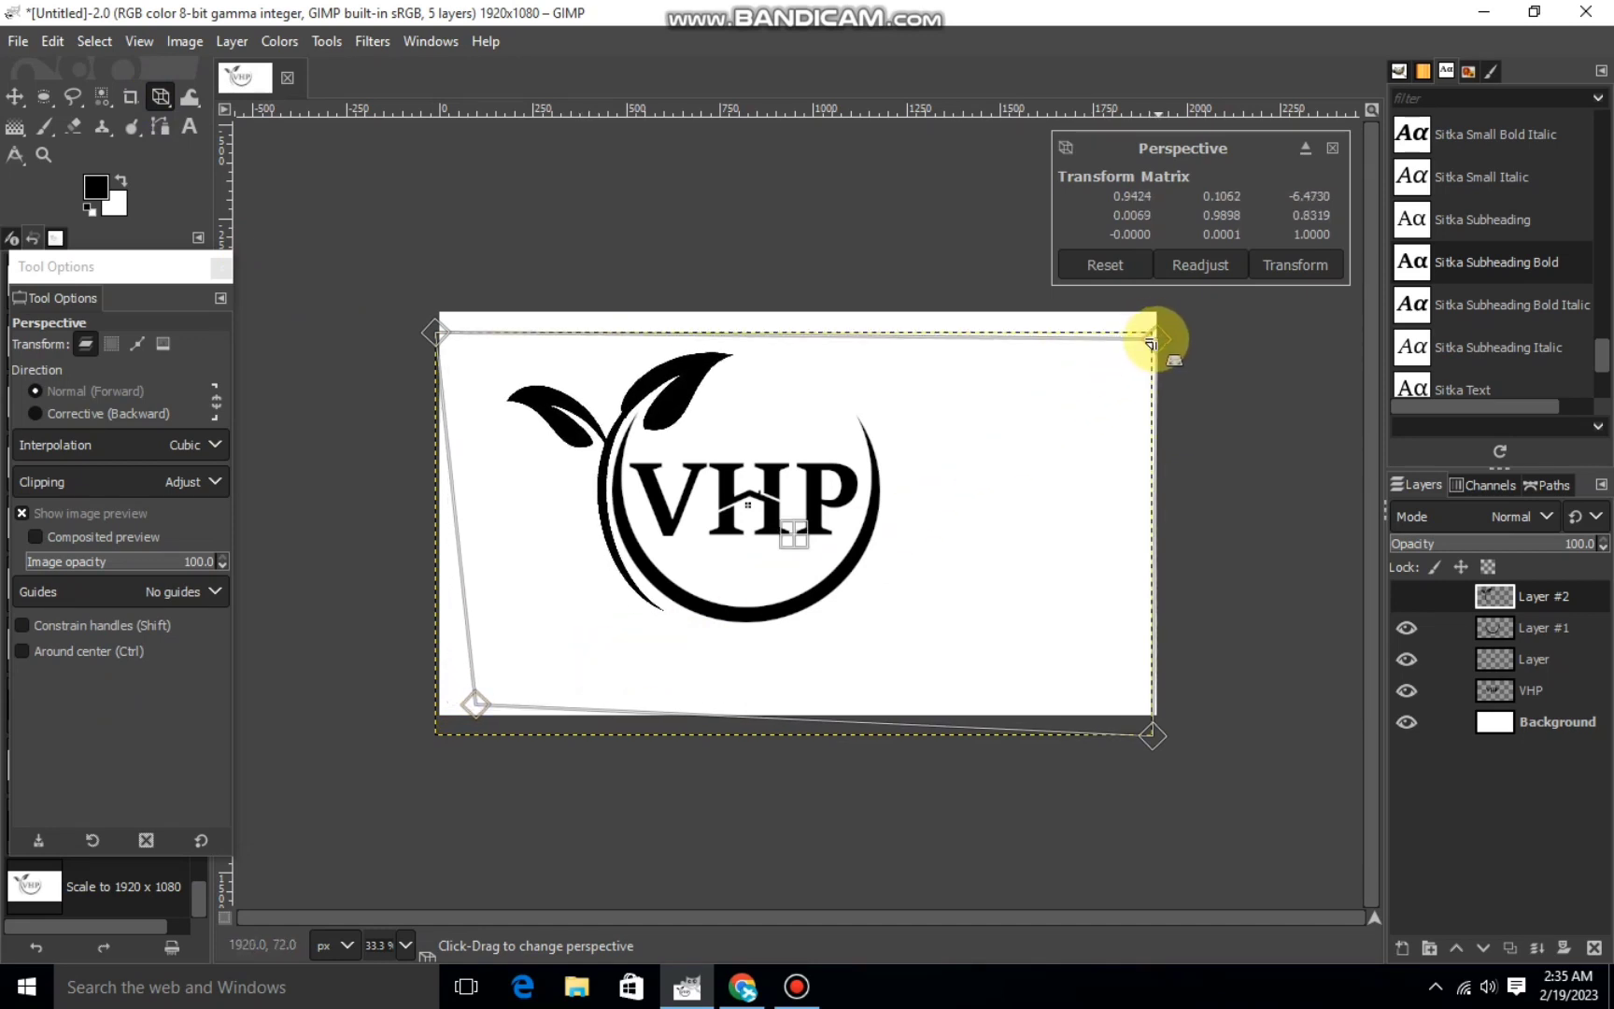
left_click_drag(1160, 737, 1155, 730)
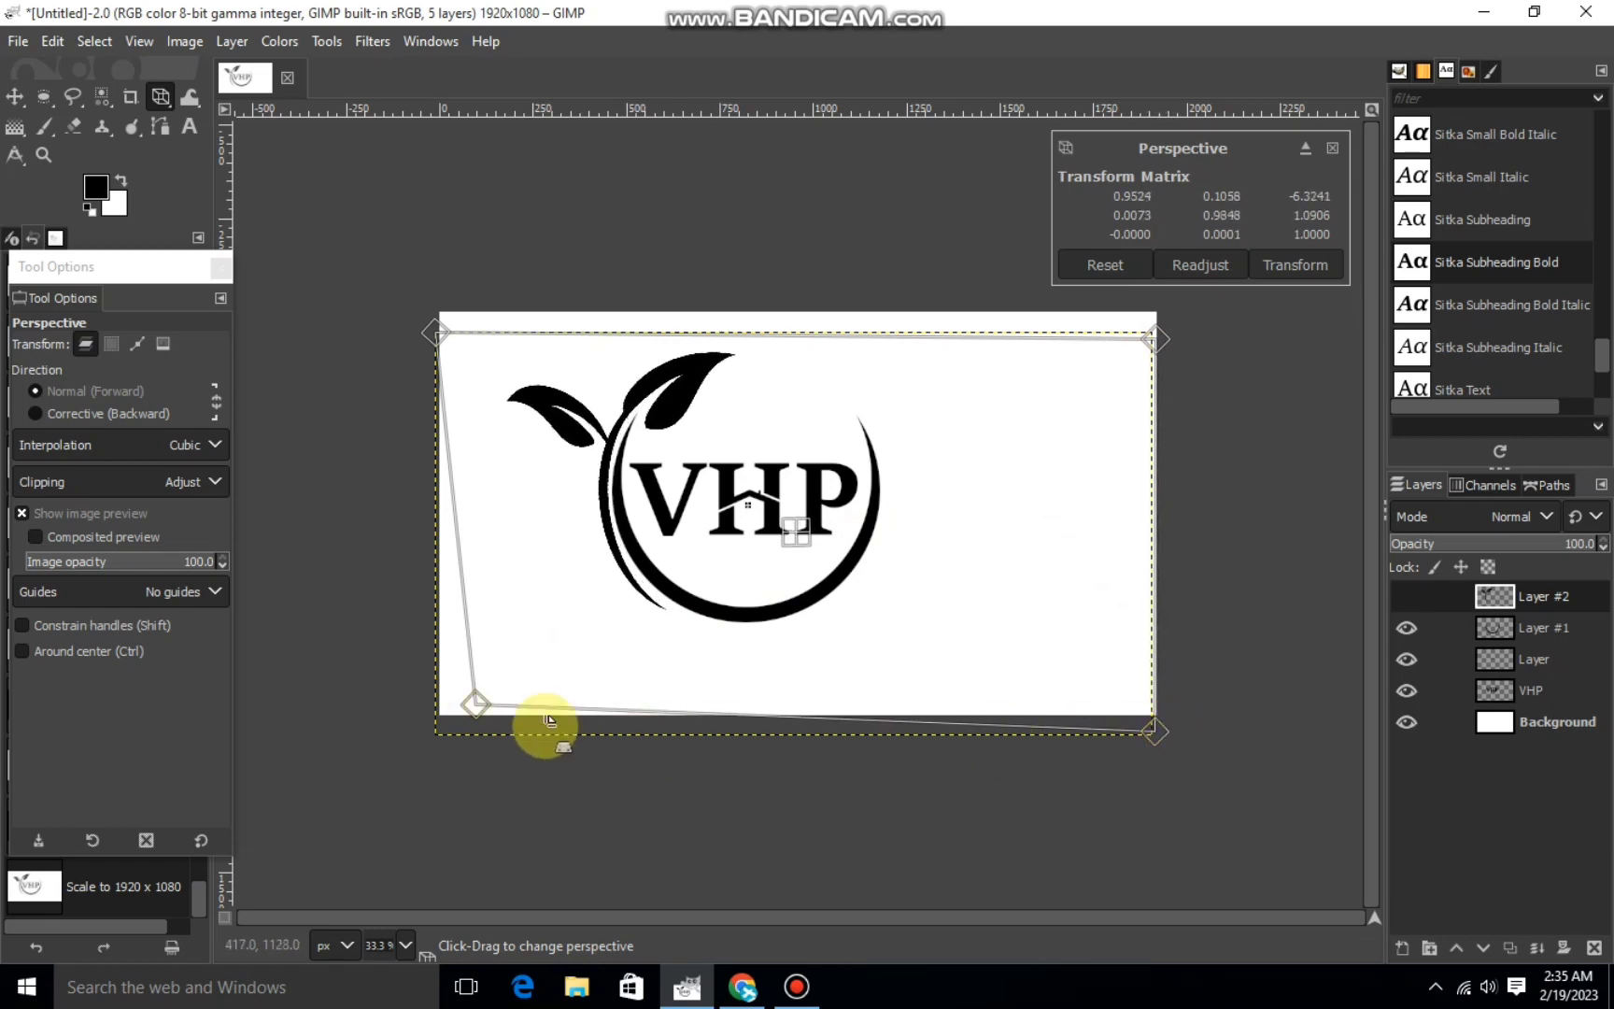
left_click_drag(475, 704, 483, 699)
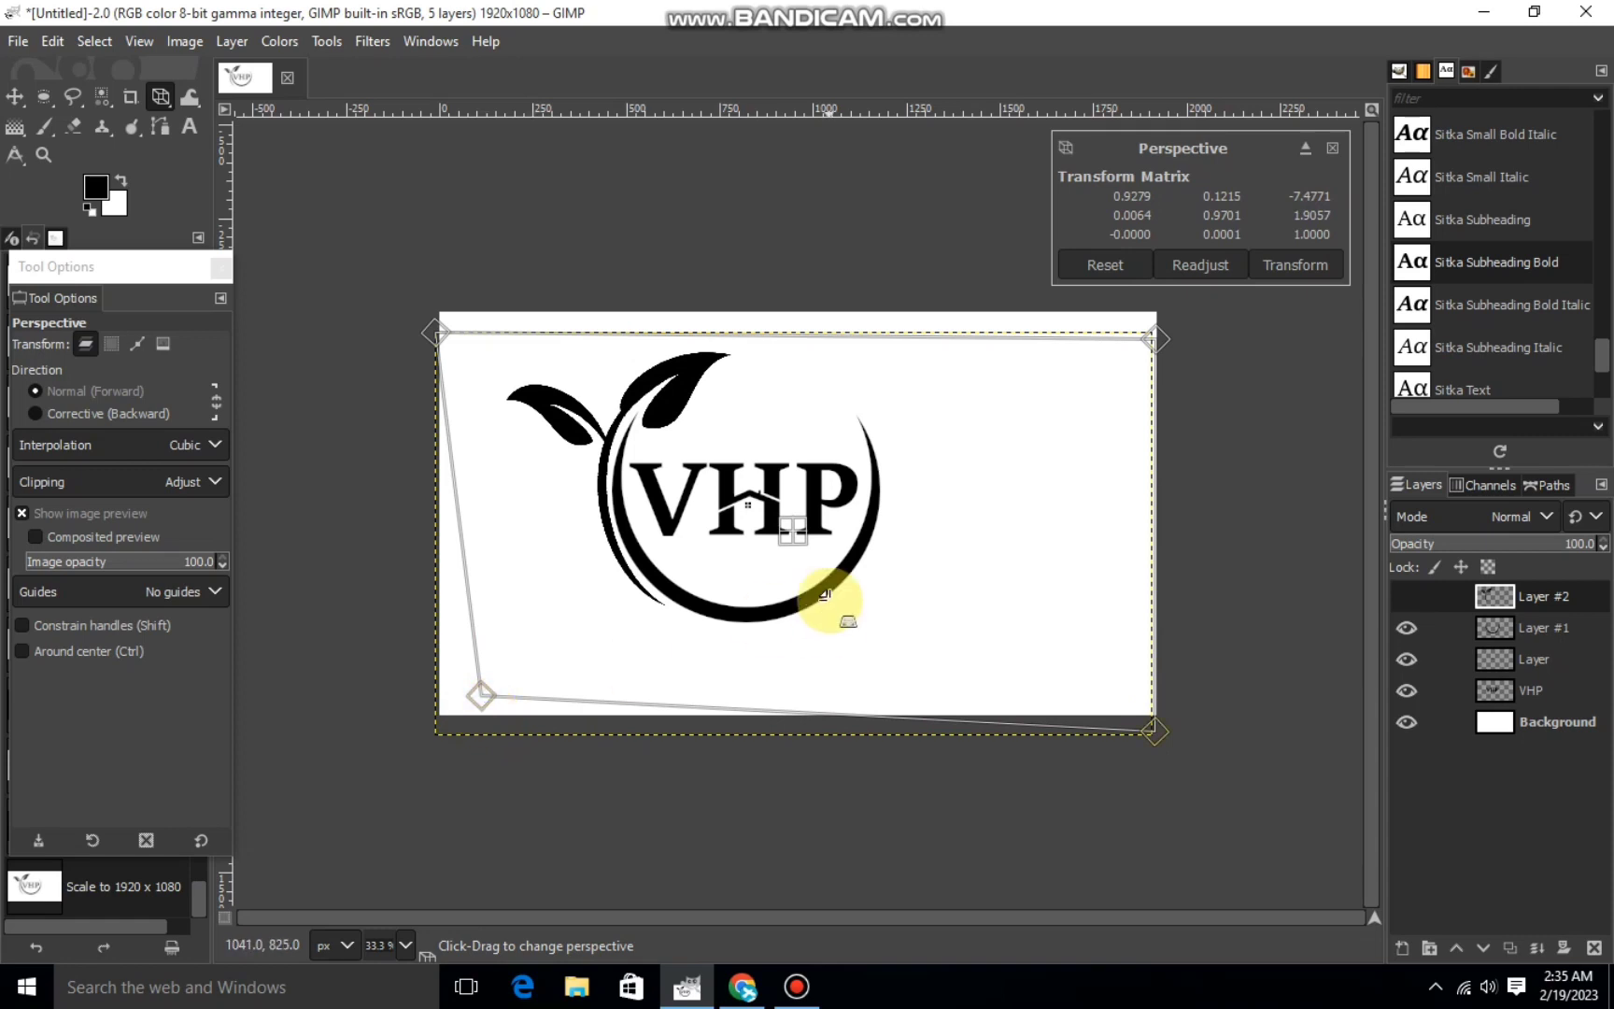
left_click(1300, 271)
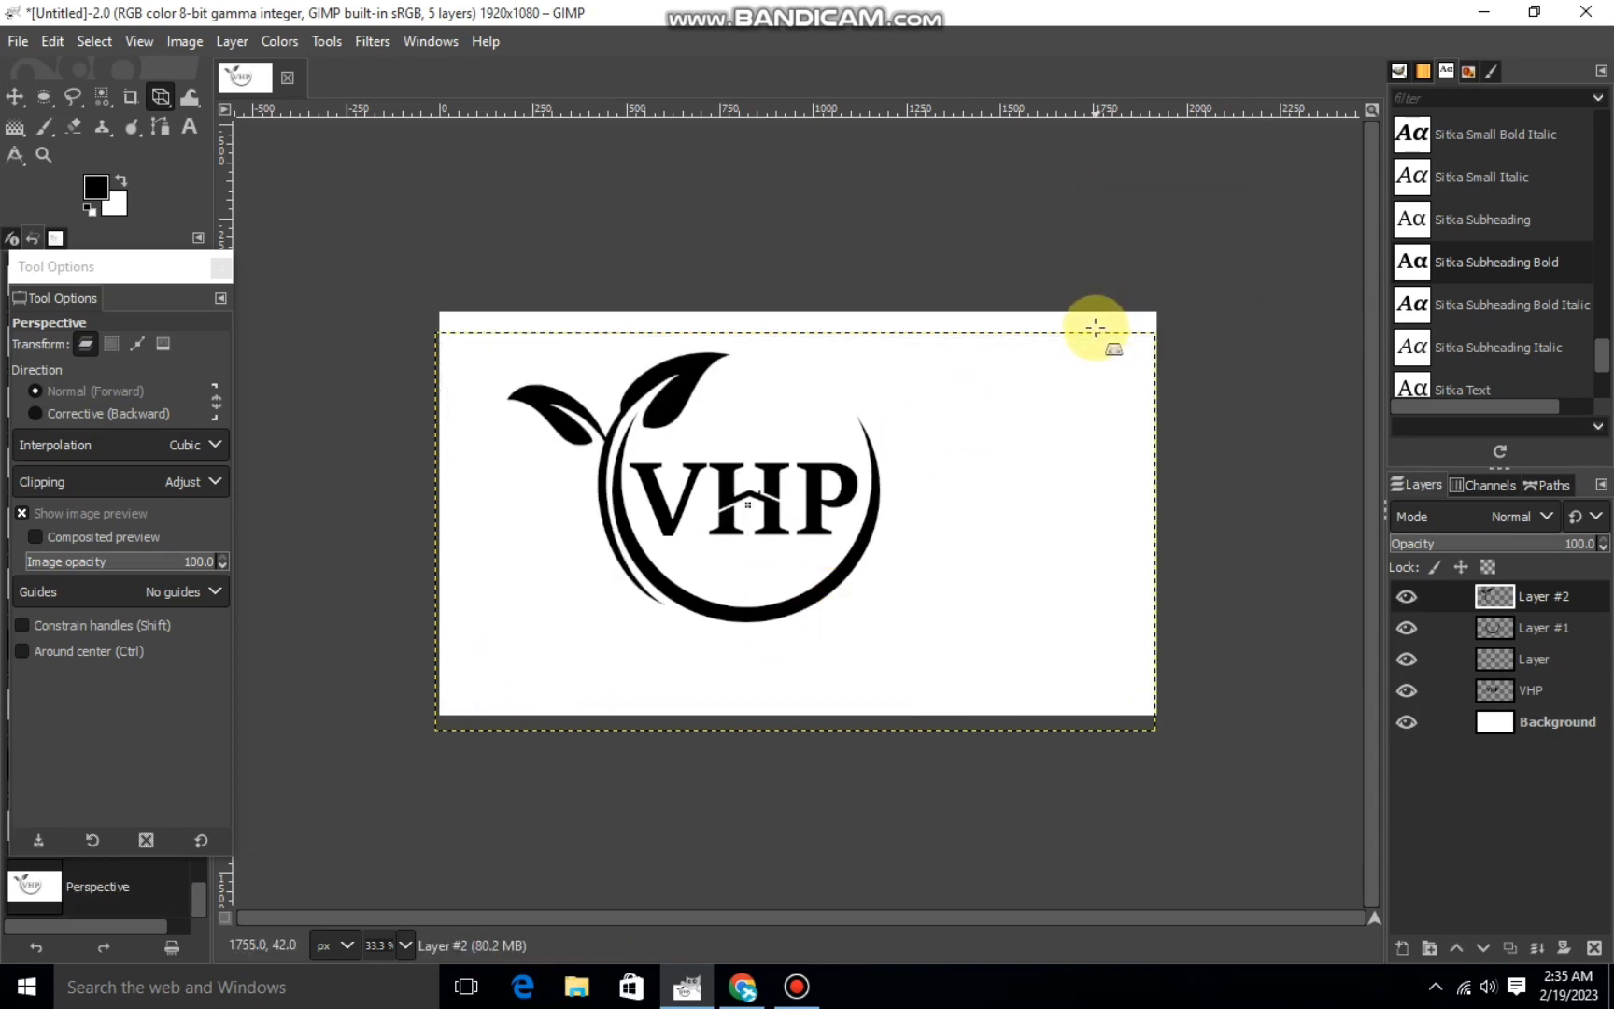
key("ctrl+z")
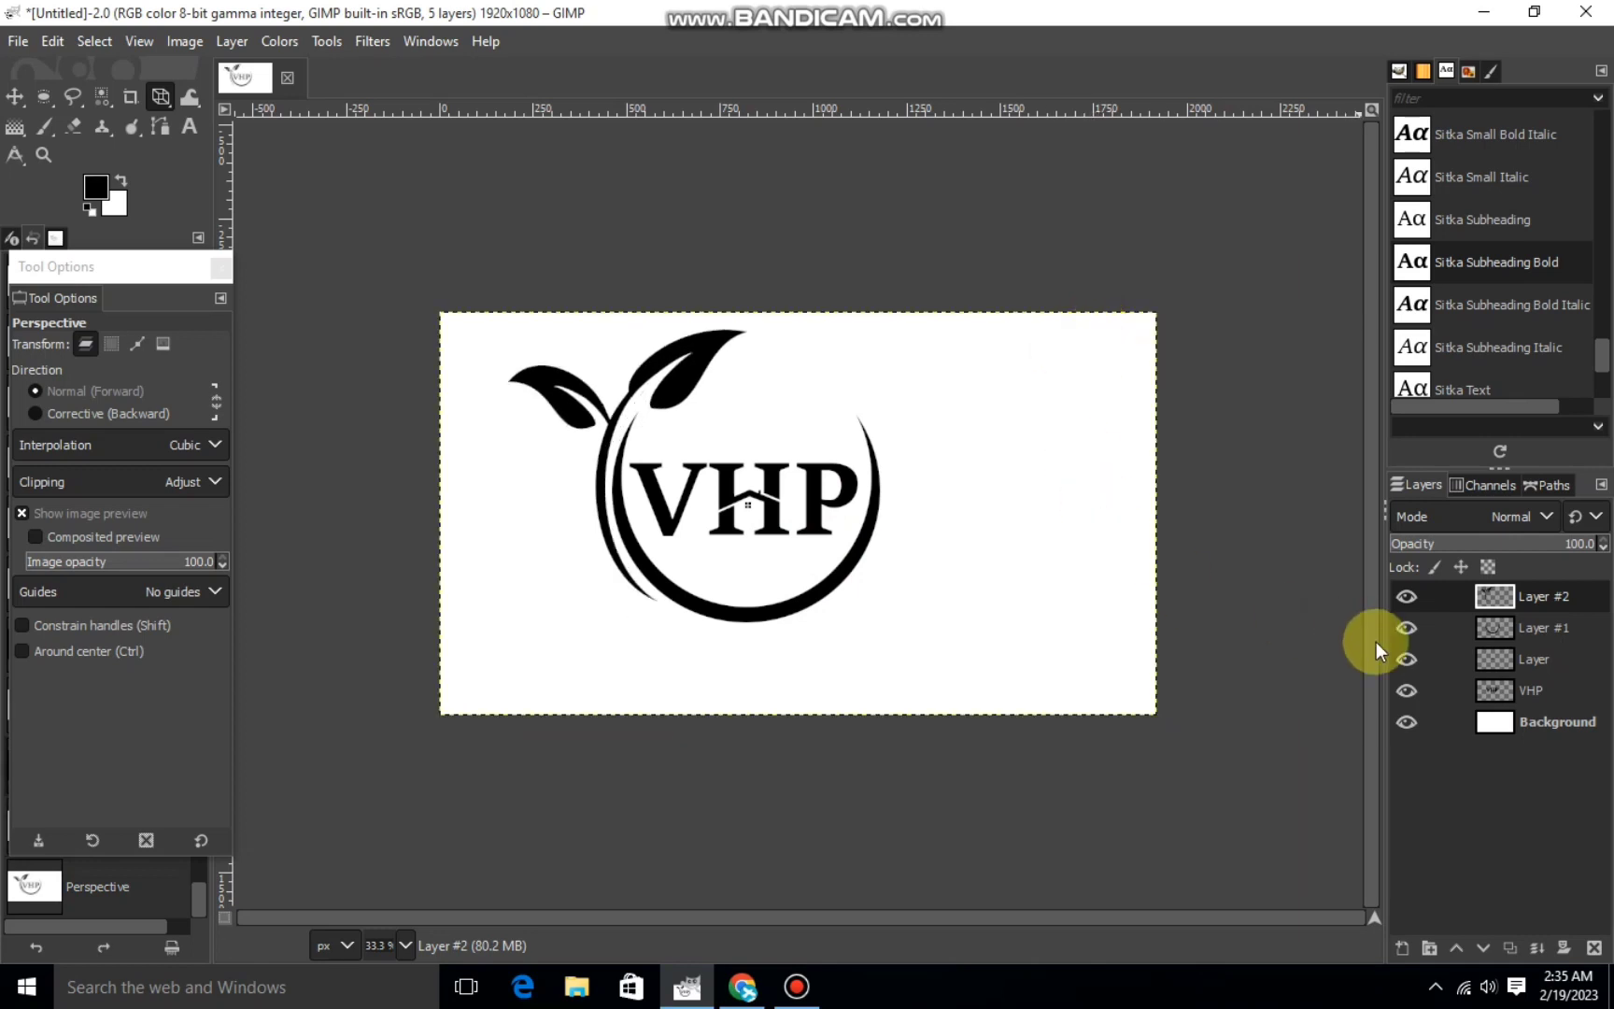
Merge the layer named Layer down into VHP and toggle VHP's visibility to check it.
left_click(1499, 659)
left_click(1408, 658)
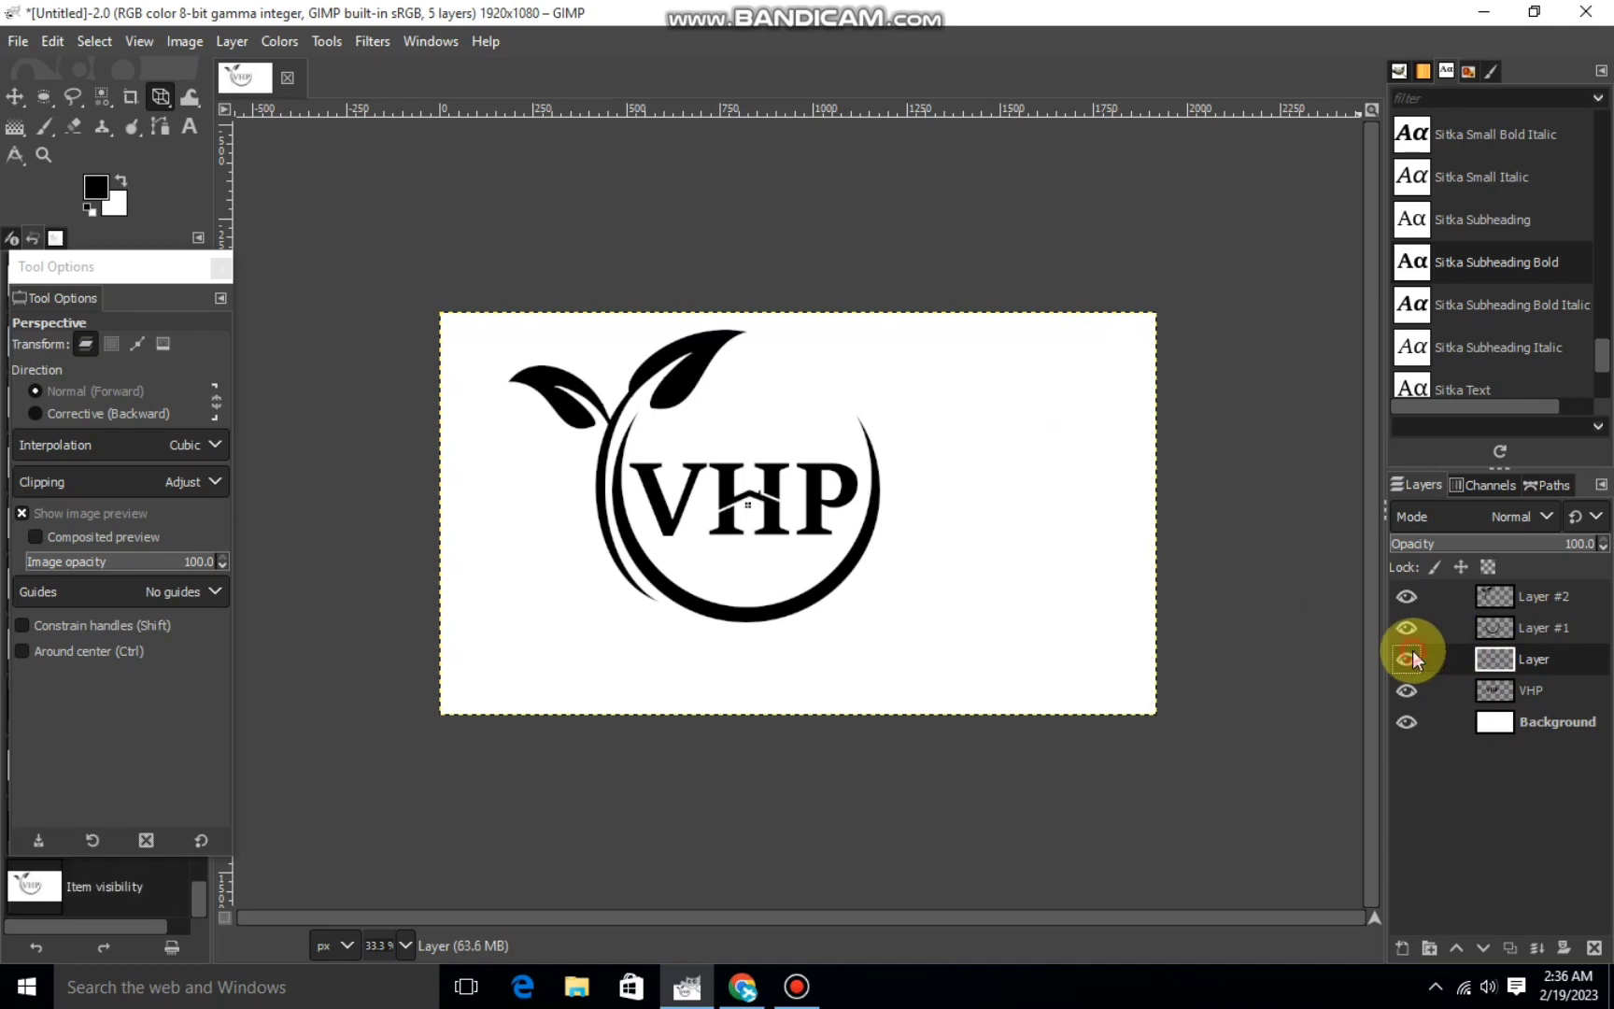
right_click(1477, 658)
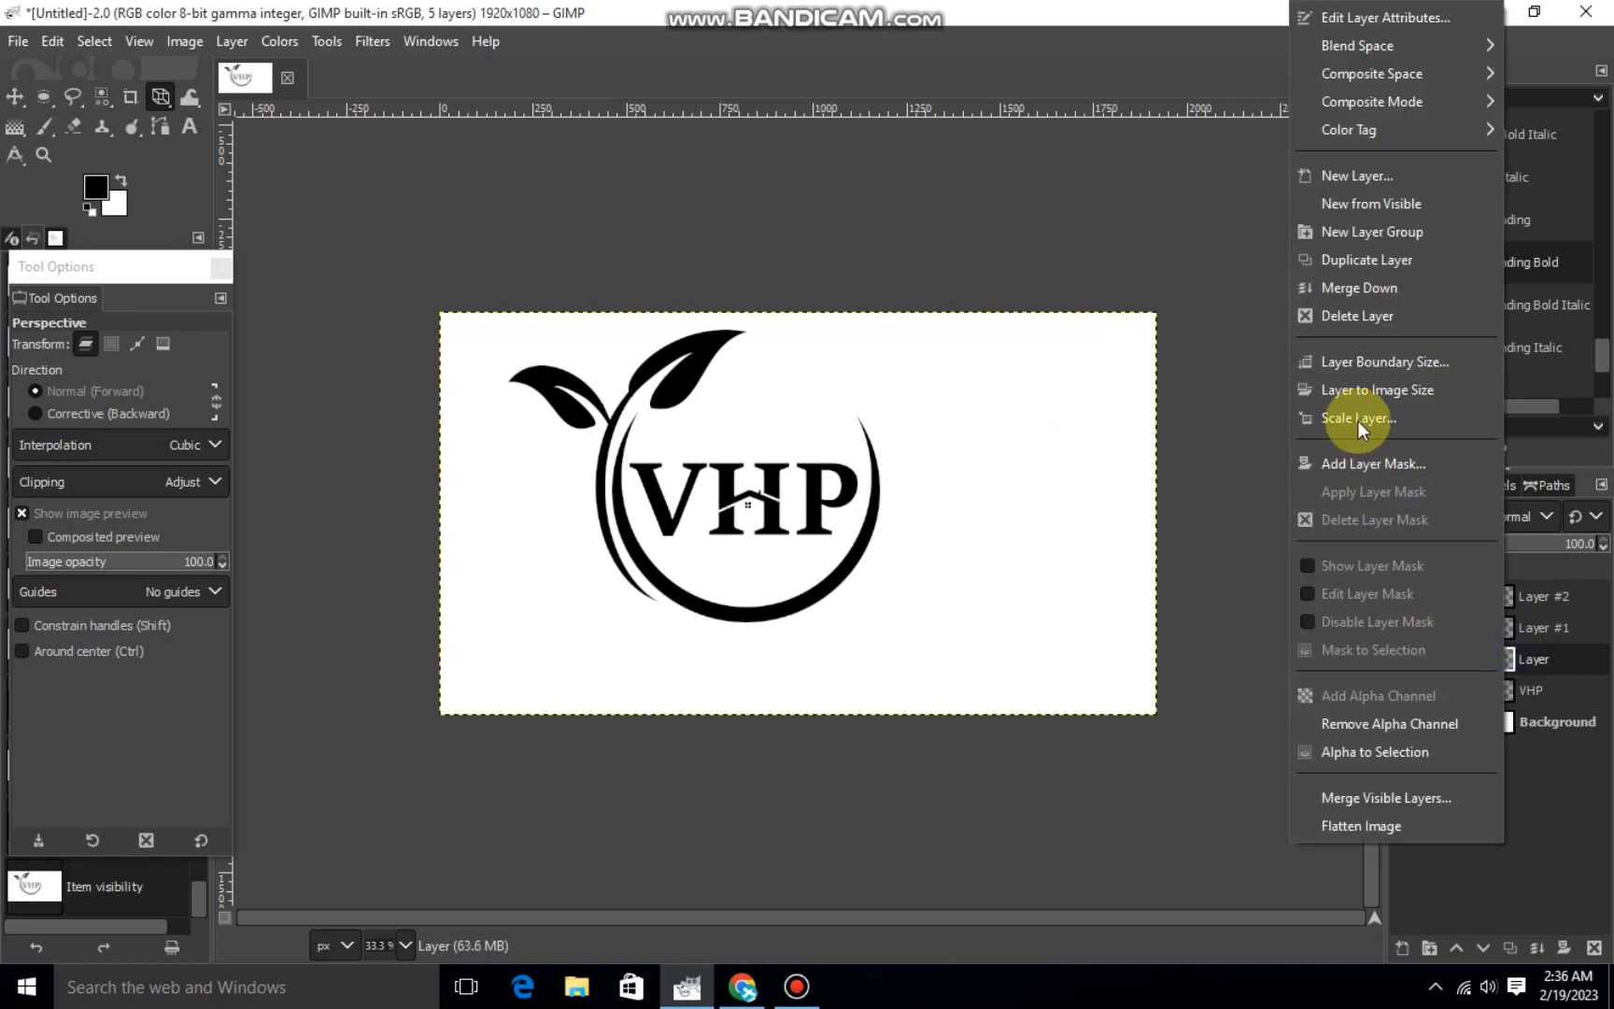
left_click(1353, 287)
left_click(1405, 660)
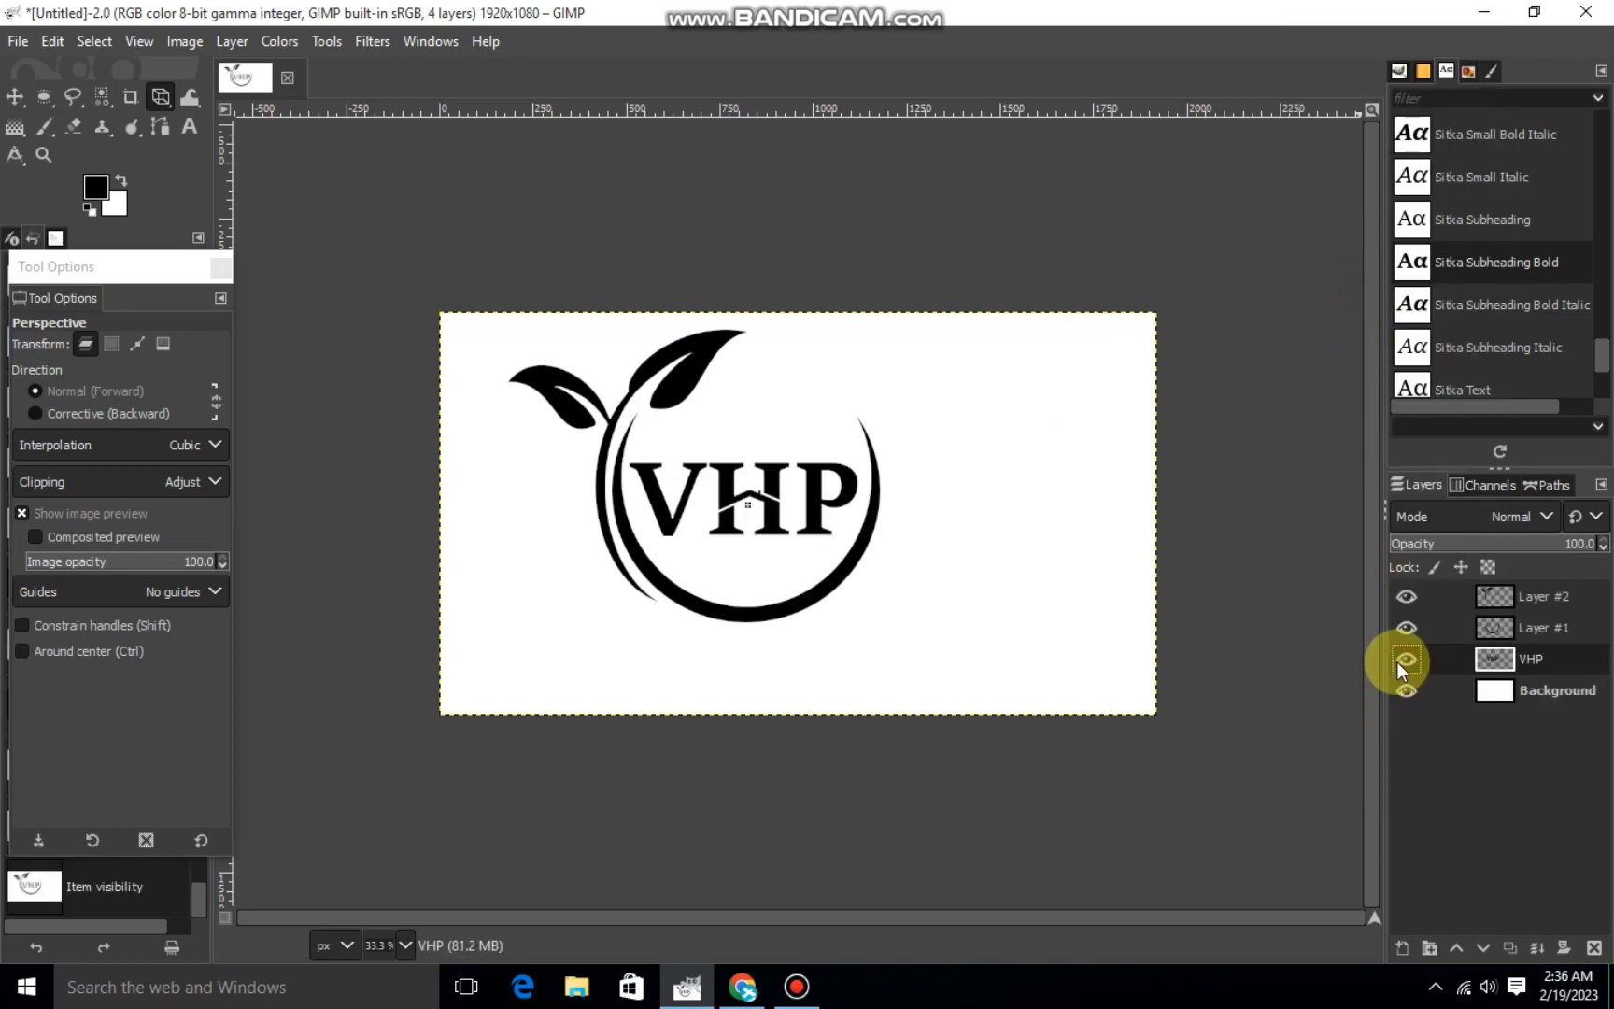
left_click(1397, 660)
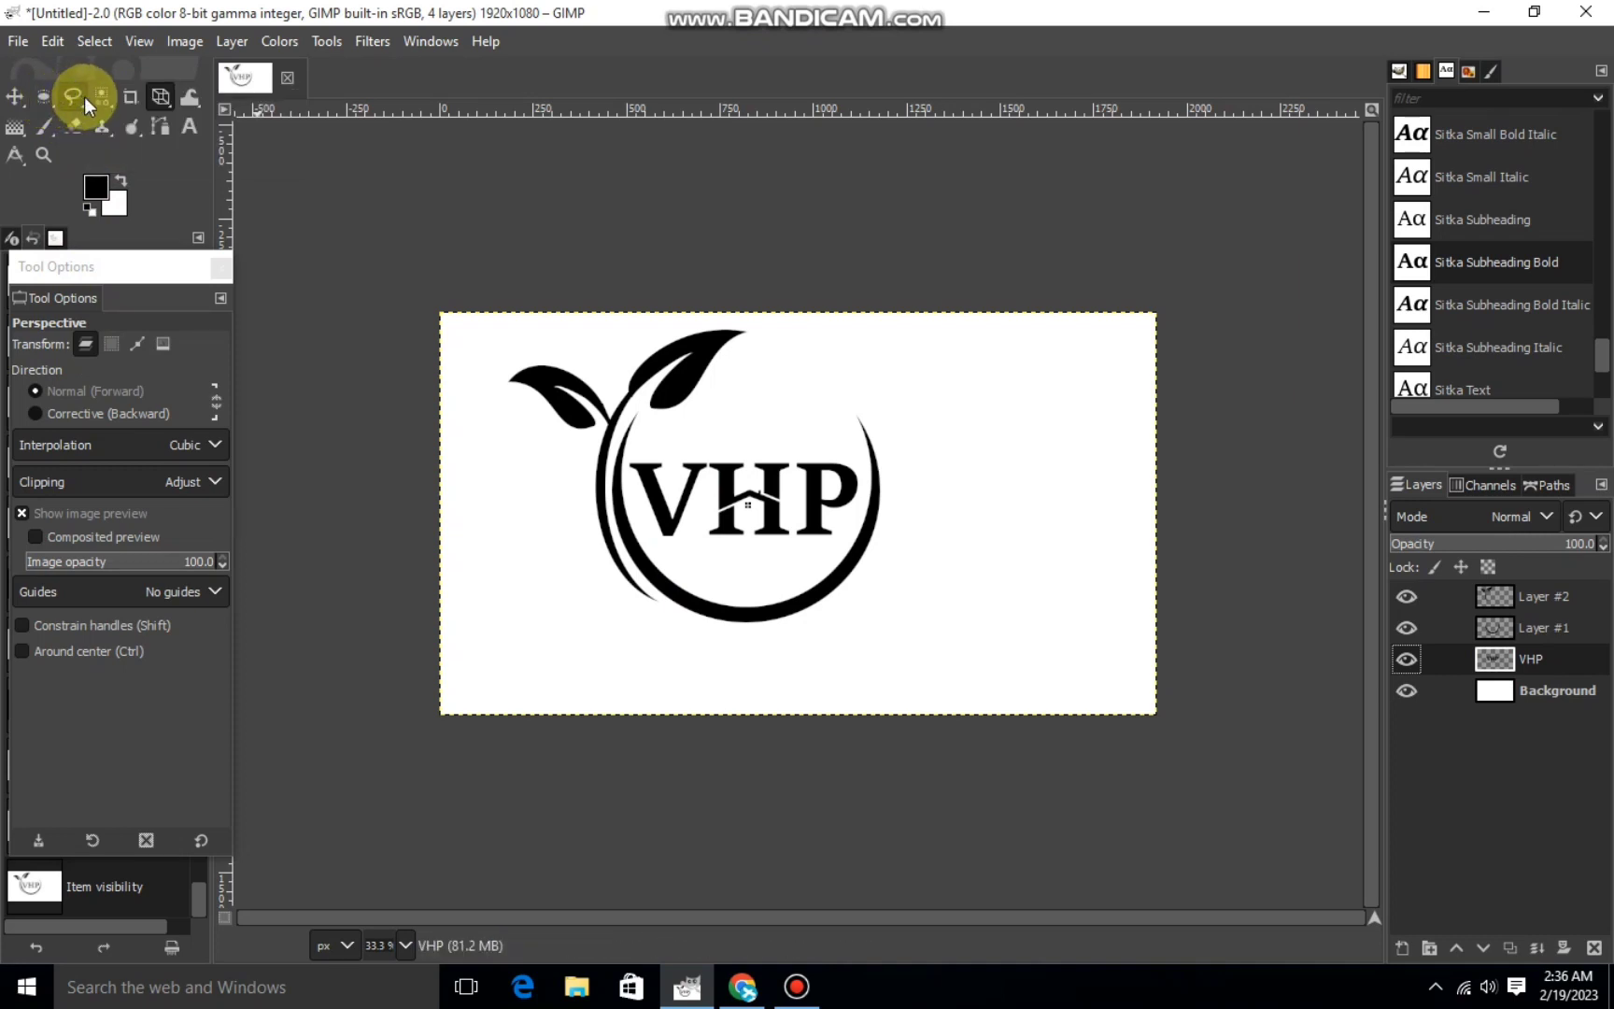
Select the H by colour and set the foreground colour to green 068a3a.
left_click(136, 98)
left_click(730, 490)
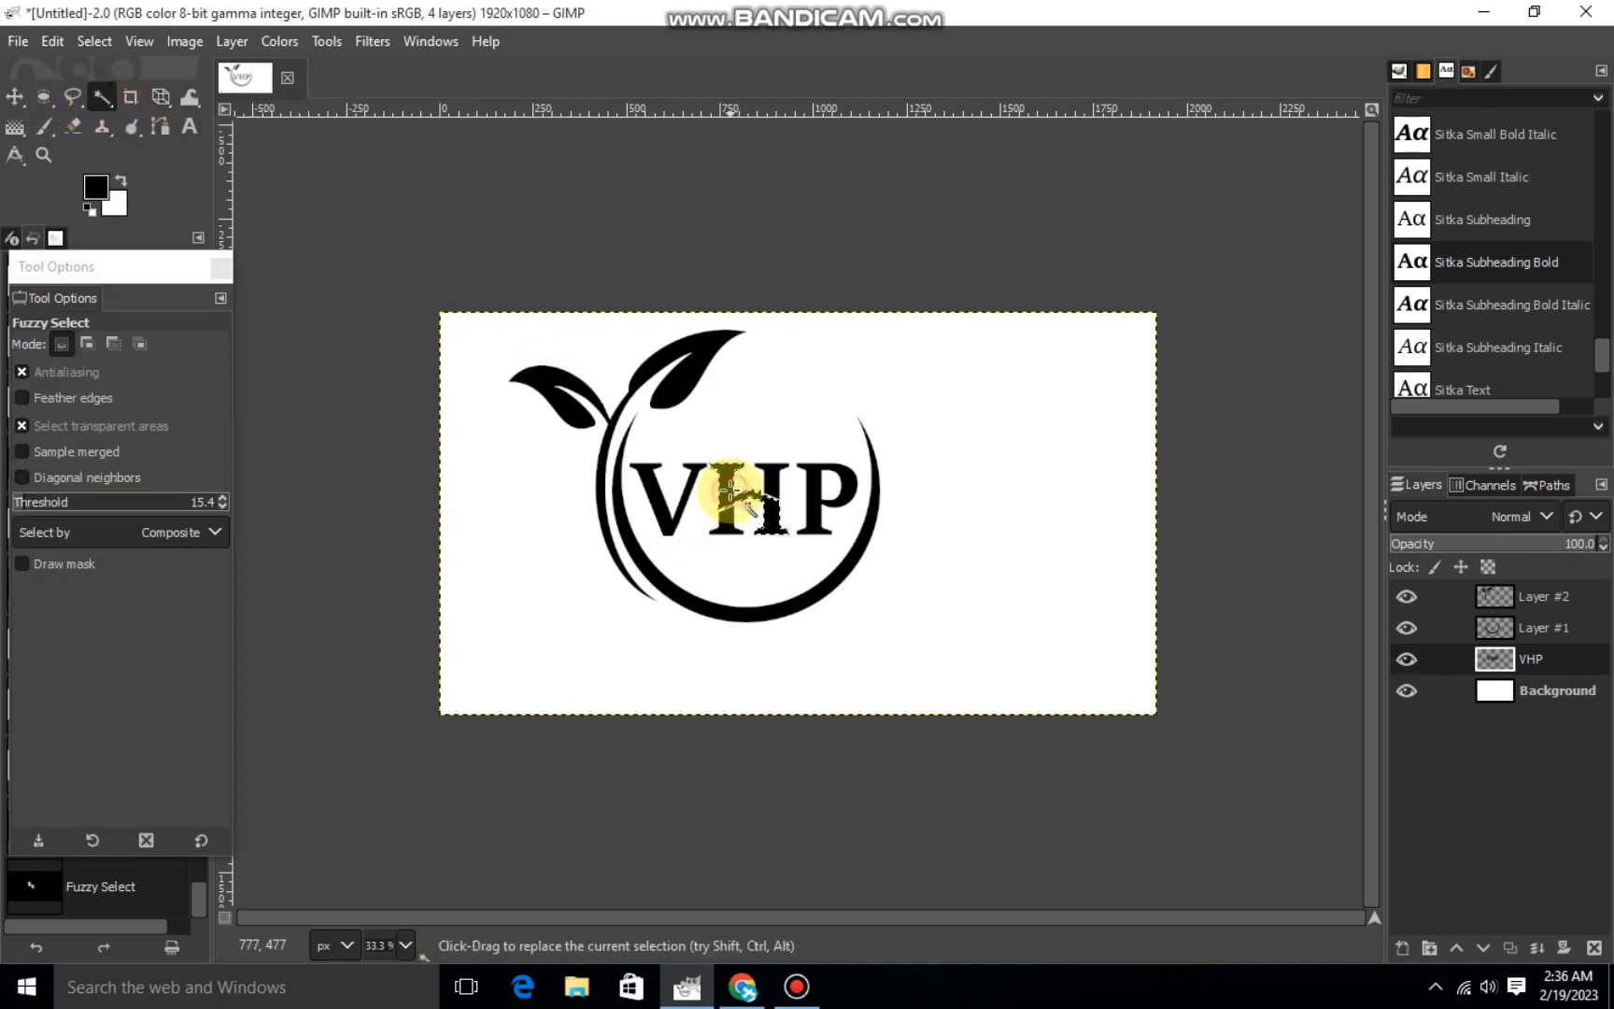
left_click(100, 188)
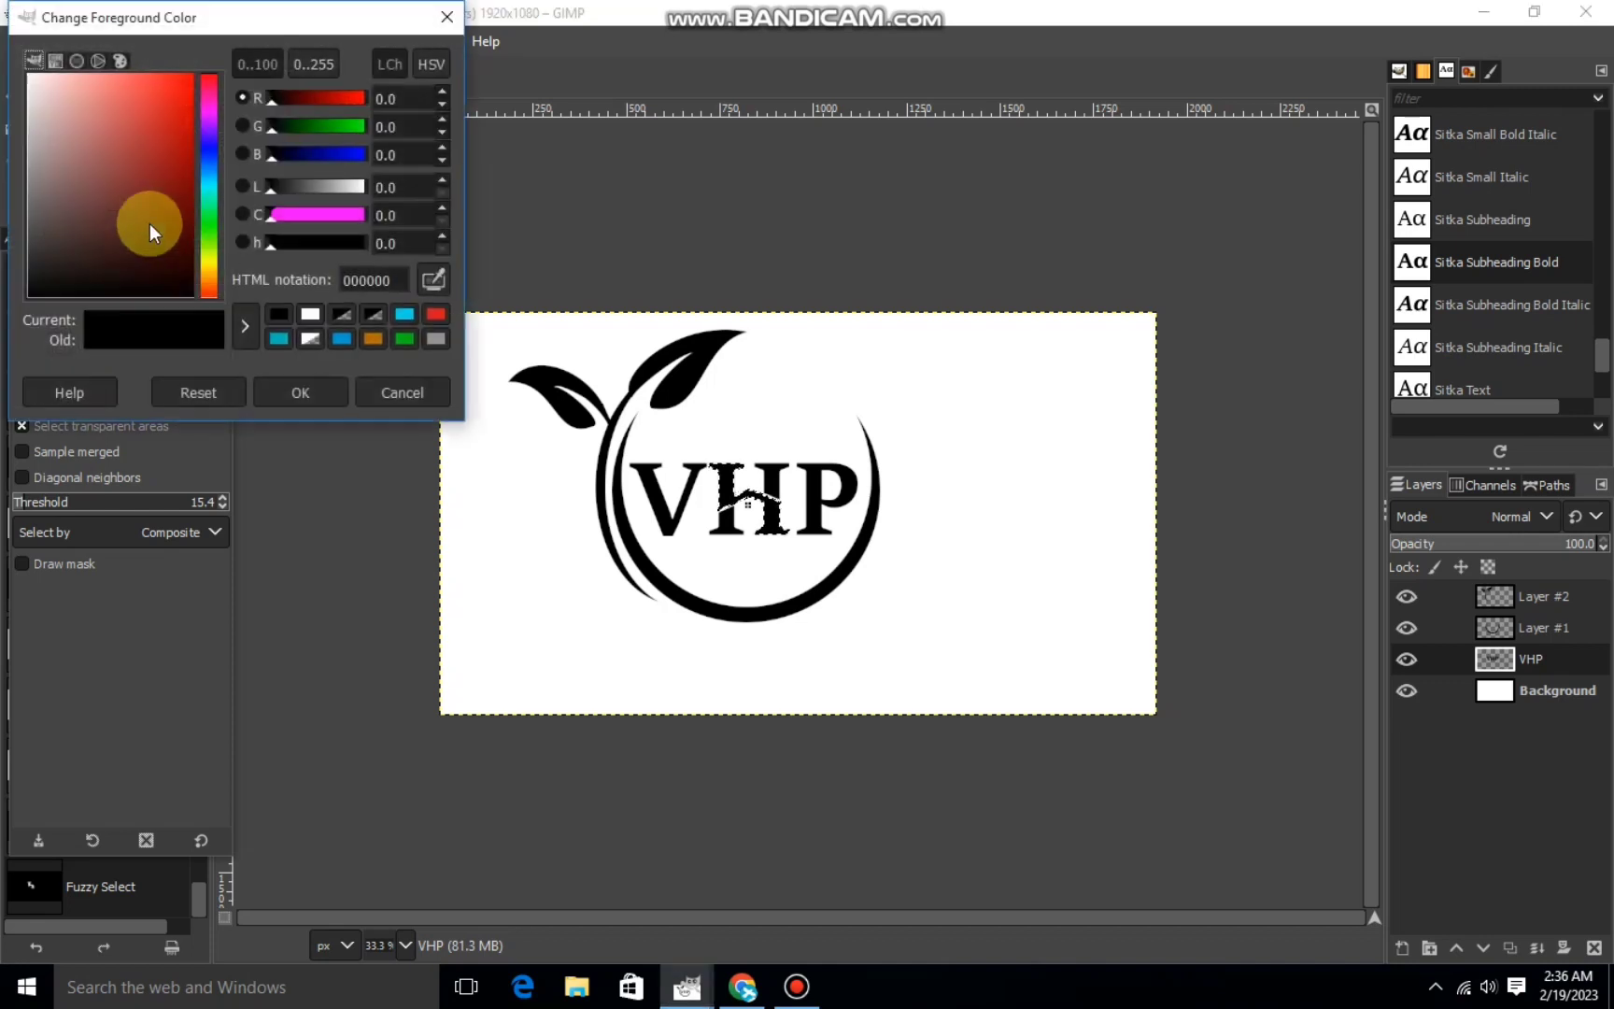
left_click(208, 231)
left_click(176, 182)
left_click(201, 215)
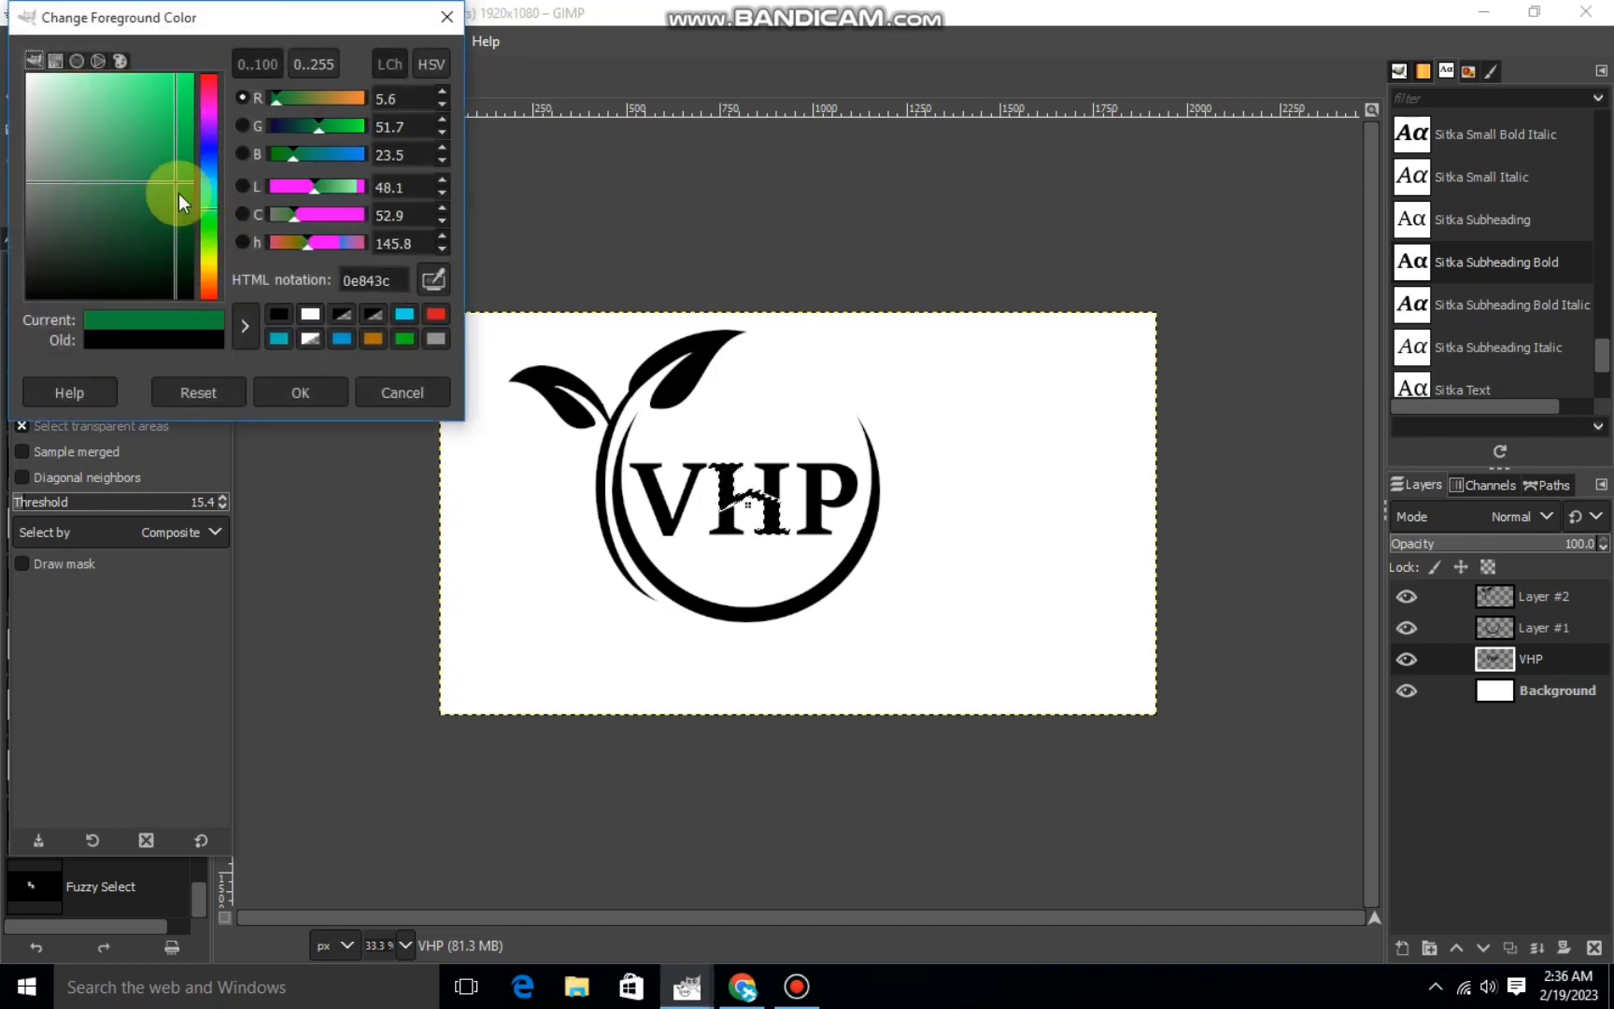
left_click_drag(177, 194, 185, 177)
left_click(291, 392)
Fill the selected H with the green foreground colour and clear the selection.
right_click(749, 529)
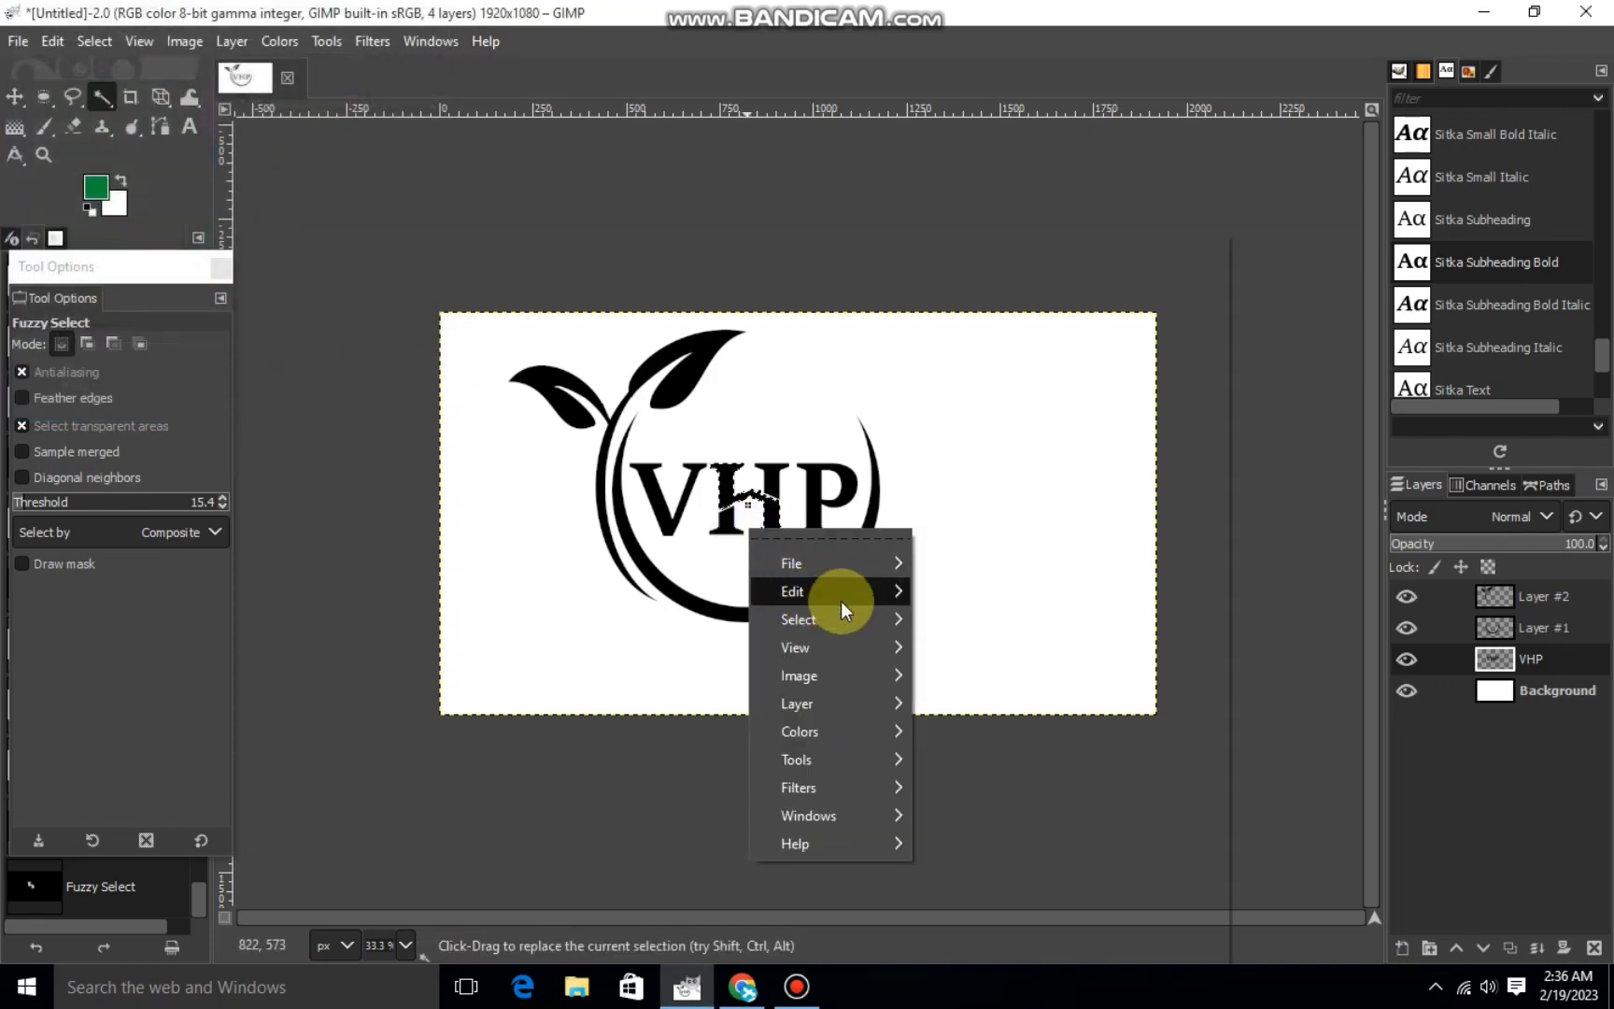
left_click(944, 665)
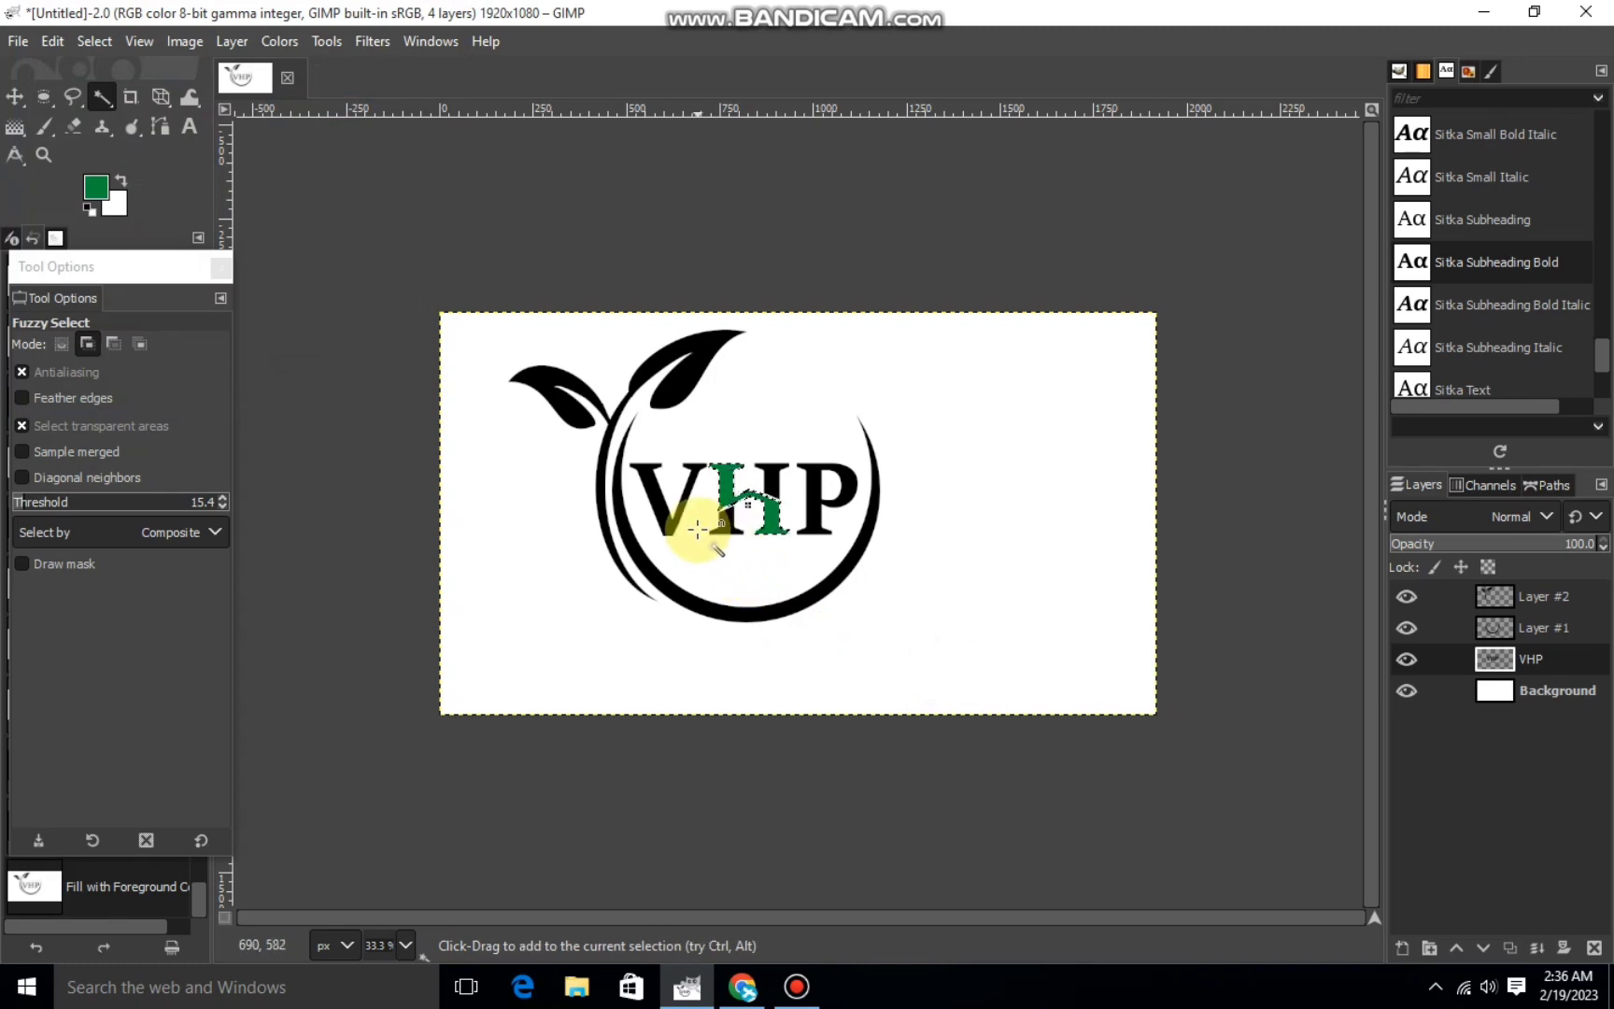
key("ctrl+shift+a")
scroll(756, 522, "up", 2, "ctrl")
scroll(633, 473, "up", 1, "ctrl")
scroll(633, 473, "up", 1, "ctrl")
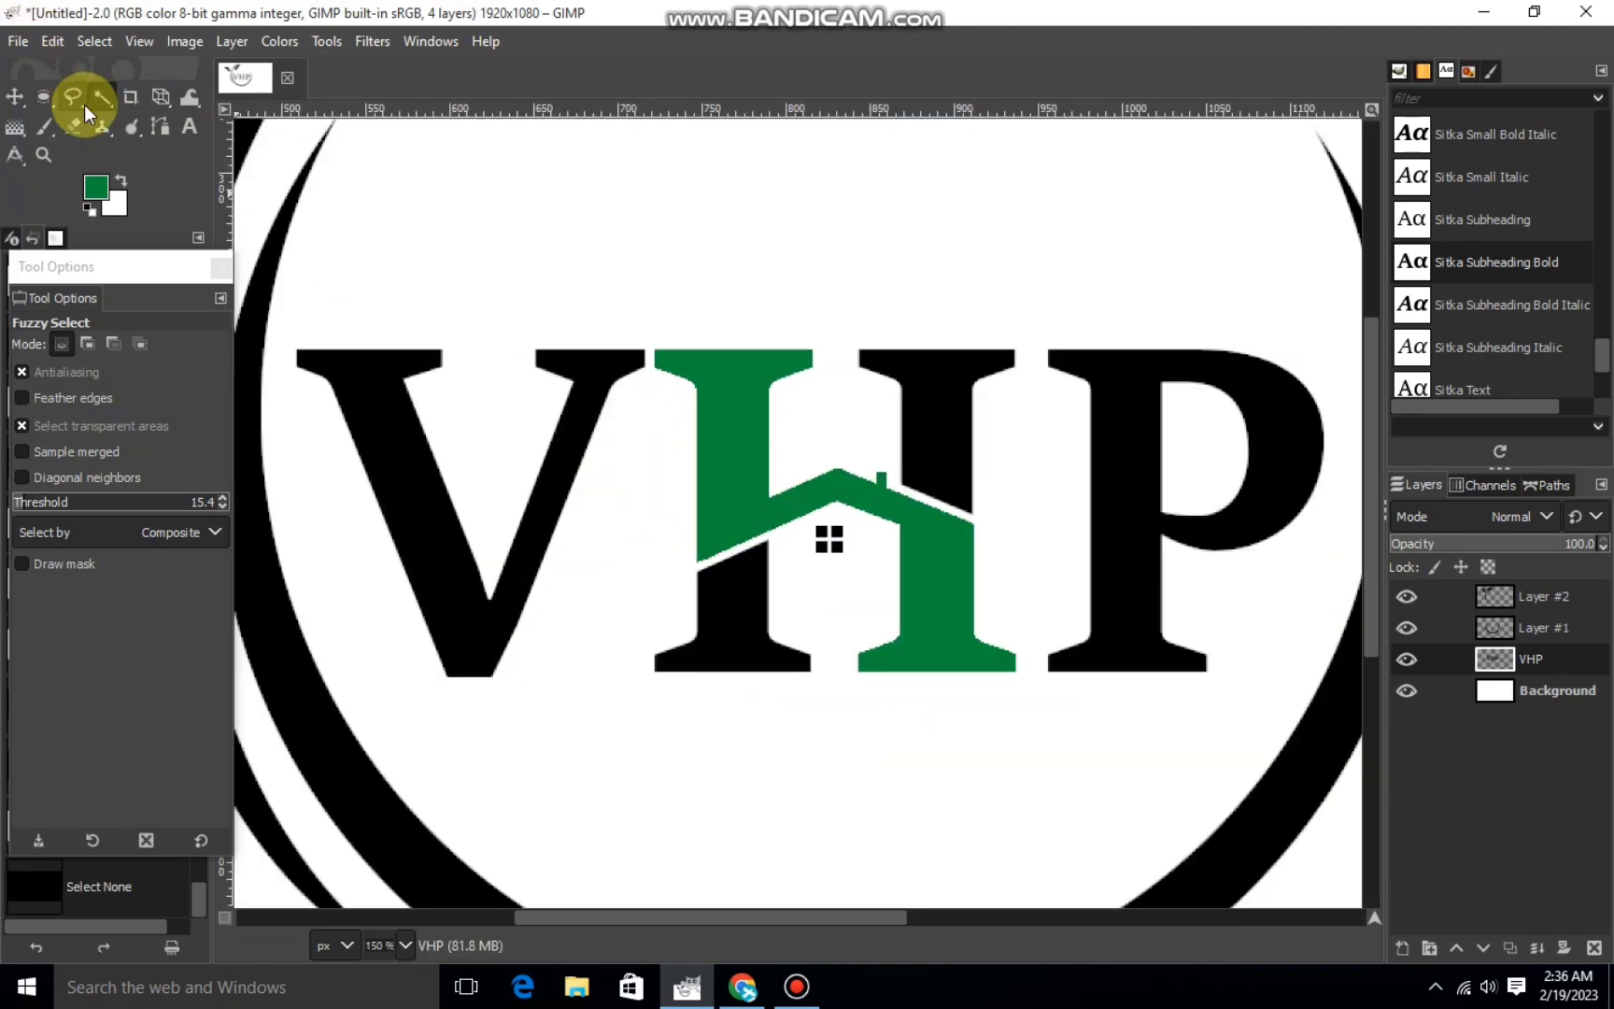
Fill the remaining unfilled parts of the H green, then clear the selection.
left_click(823, 530)
right_click(824, 530)
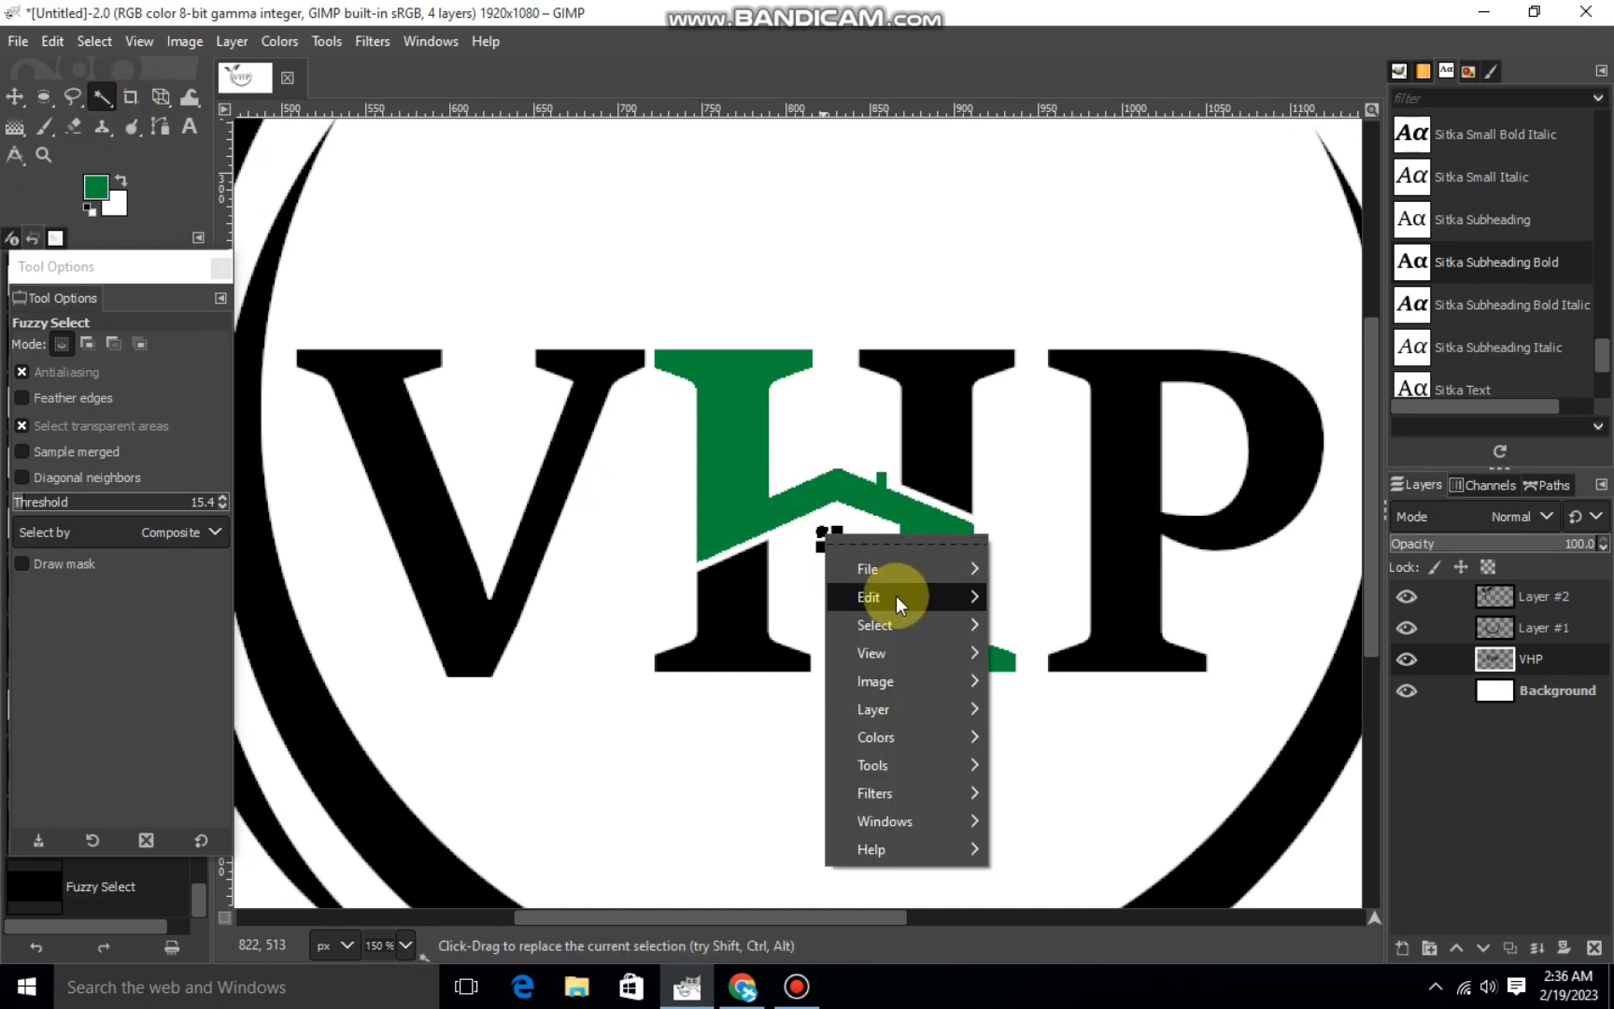
left_click(1025, 663)
right_click(839, 529)
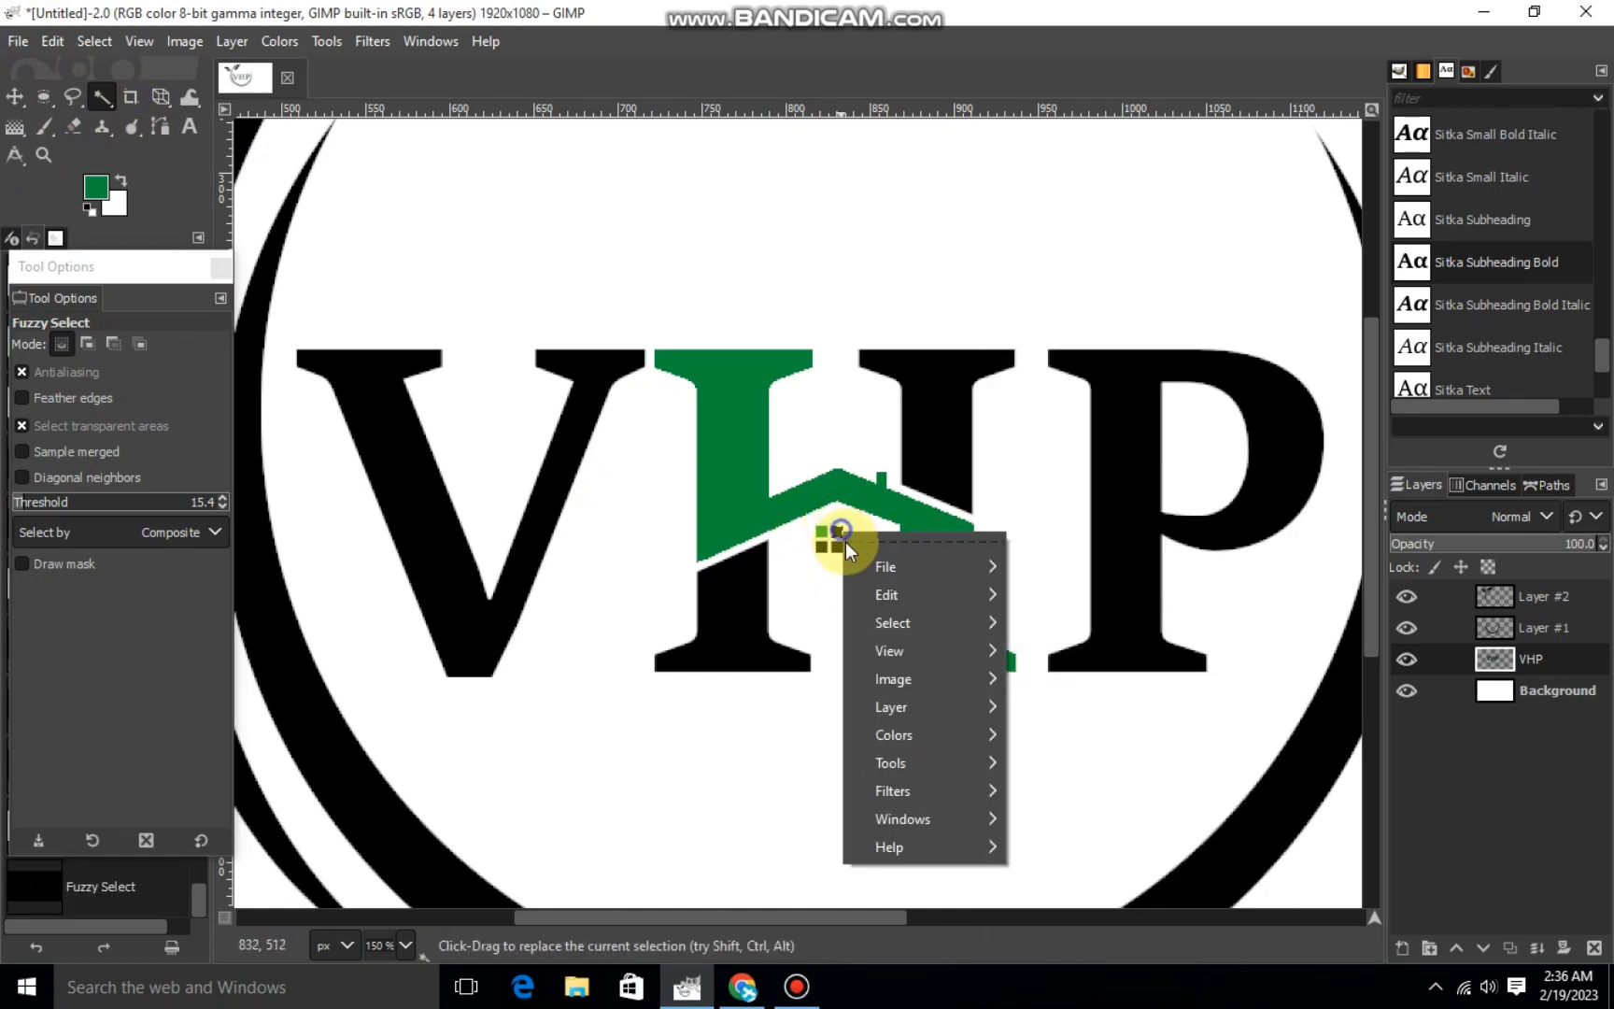
left_click(1065, 660)
left_click(822, 551)
mouse_move(887, 594)
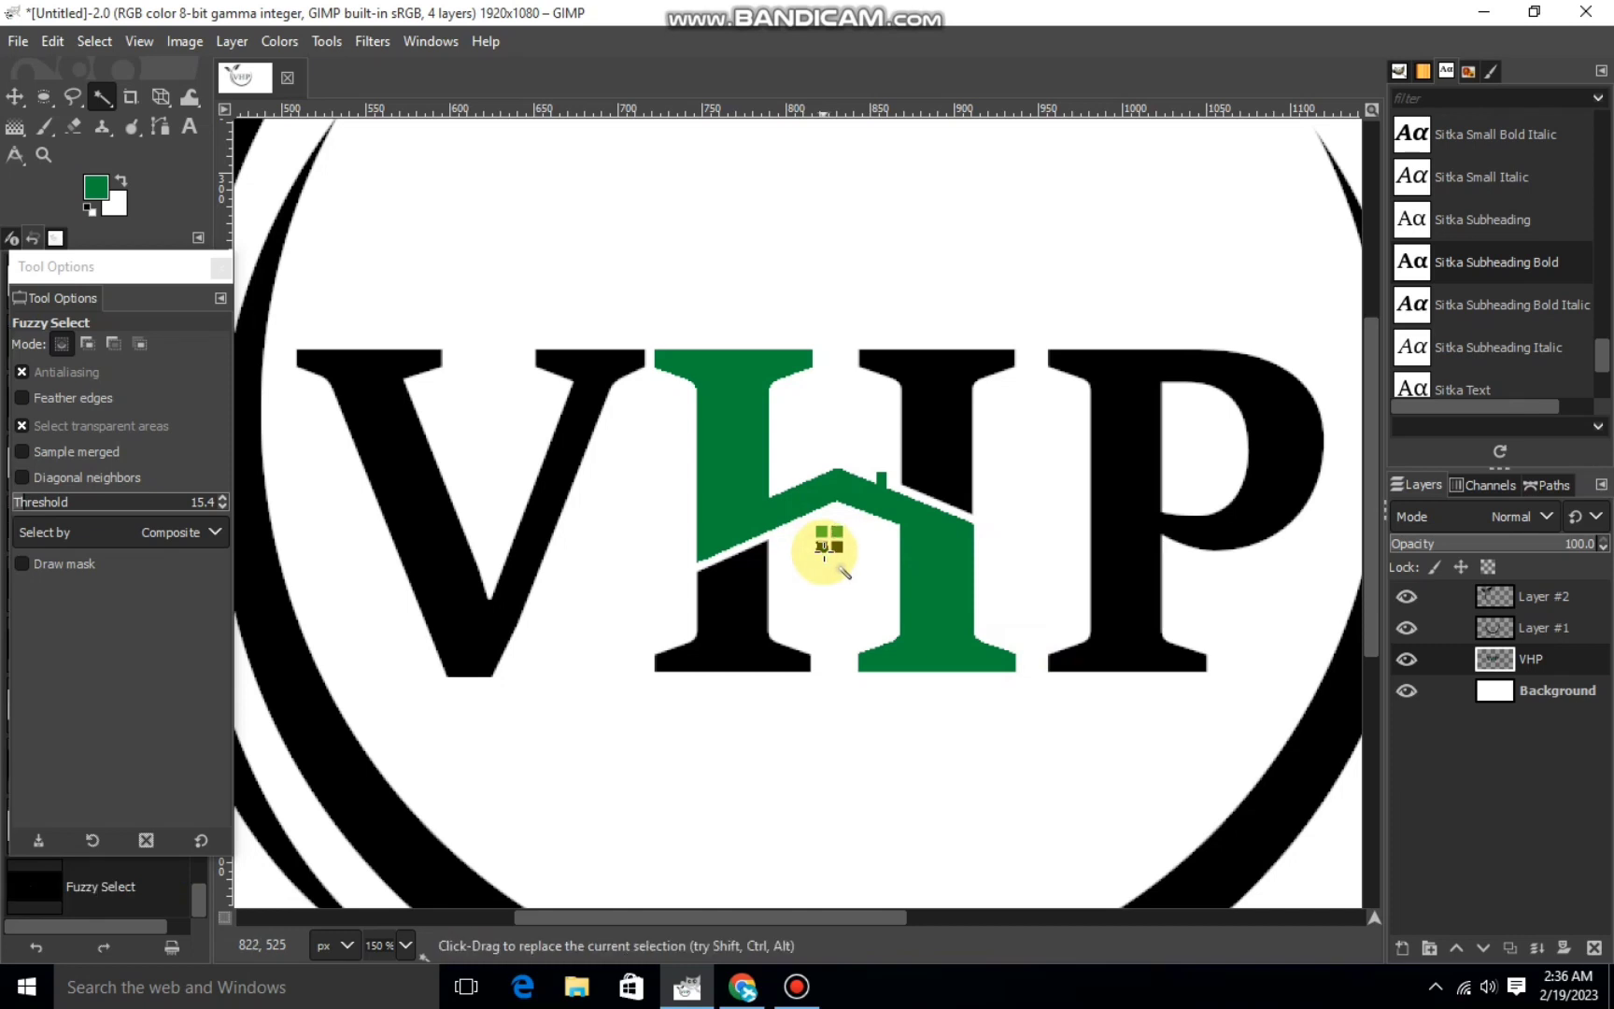
right_click(823, 553)
left_click(1054, 664)
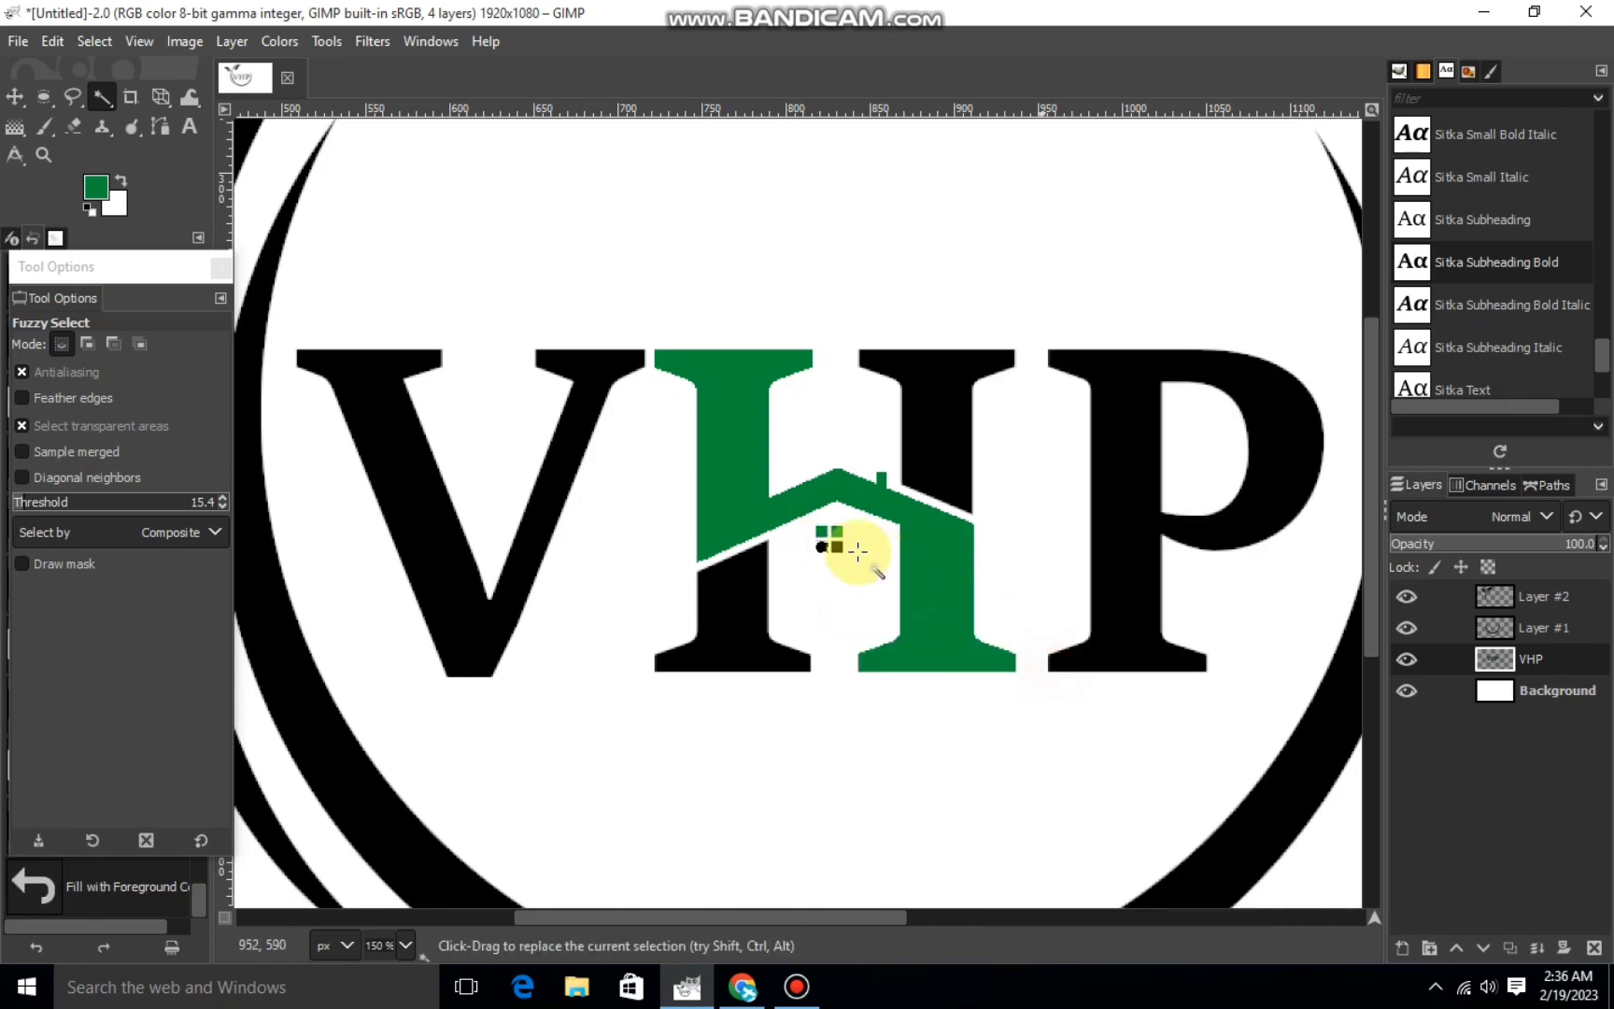
right_click(841, 559)
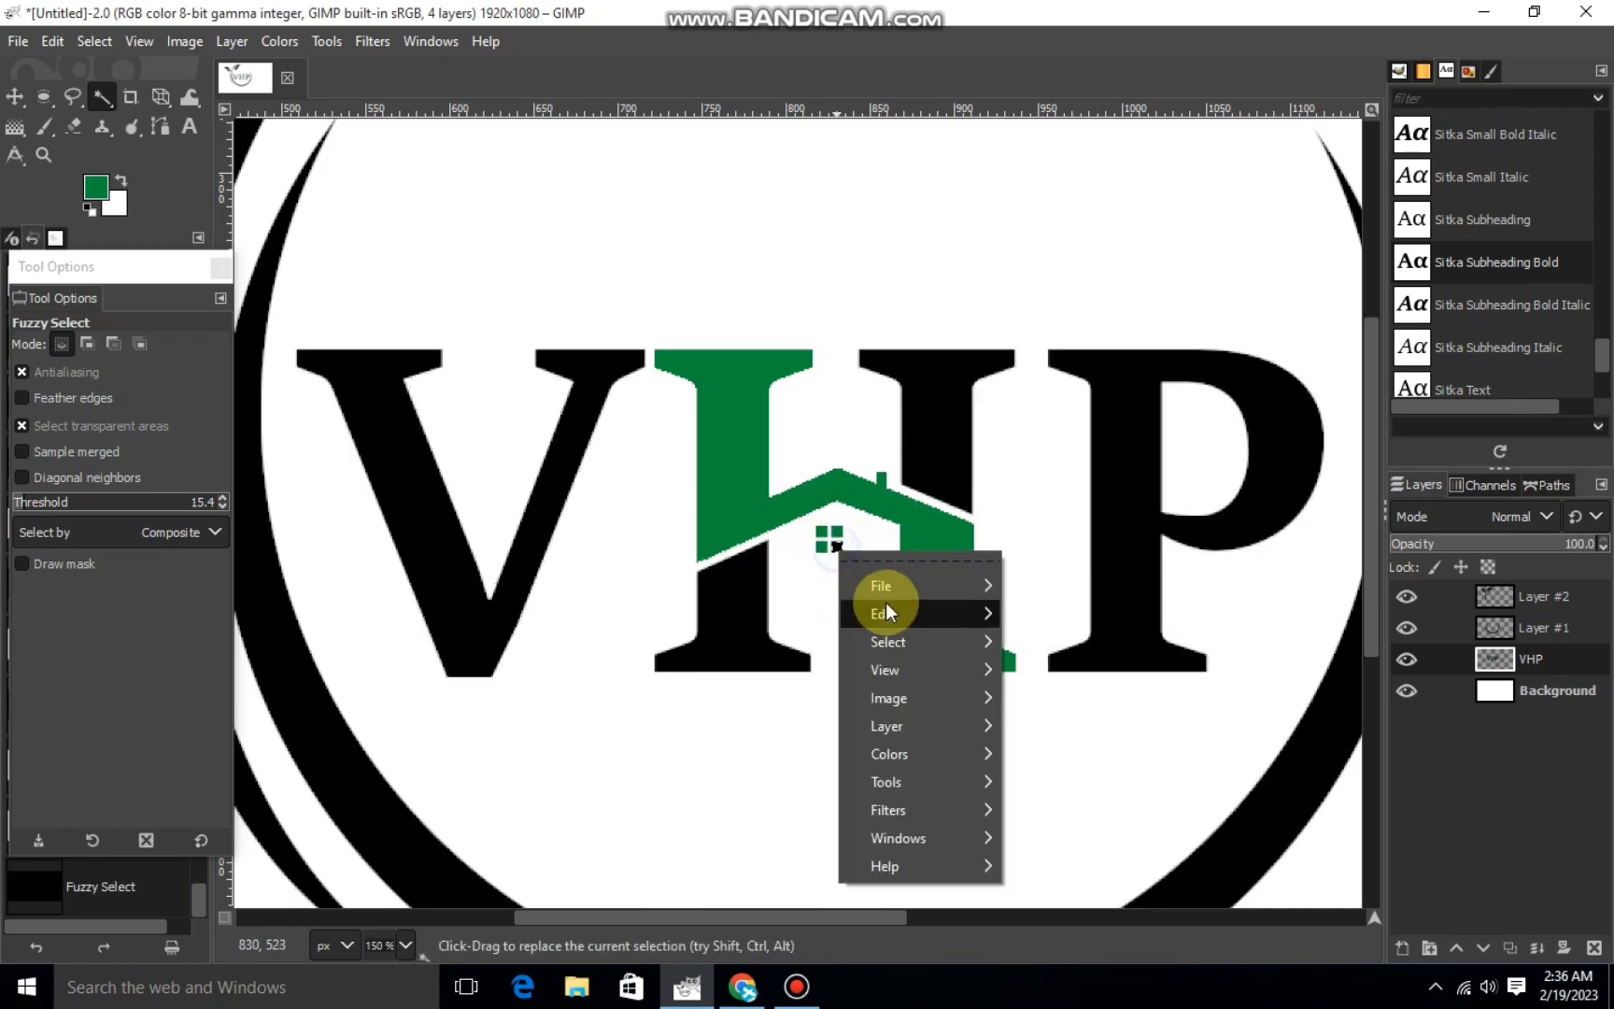
left_click(1024, 701)
key("ctrl+shift+a")
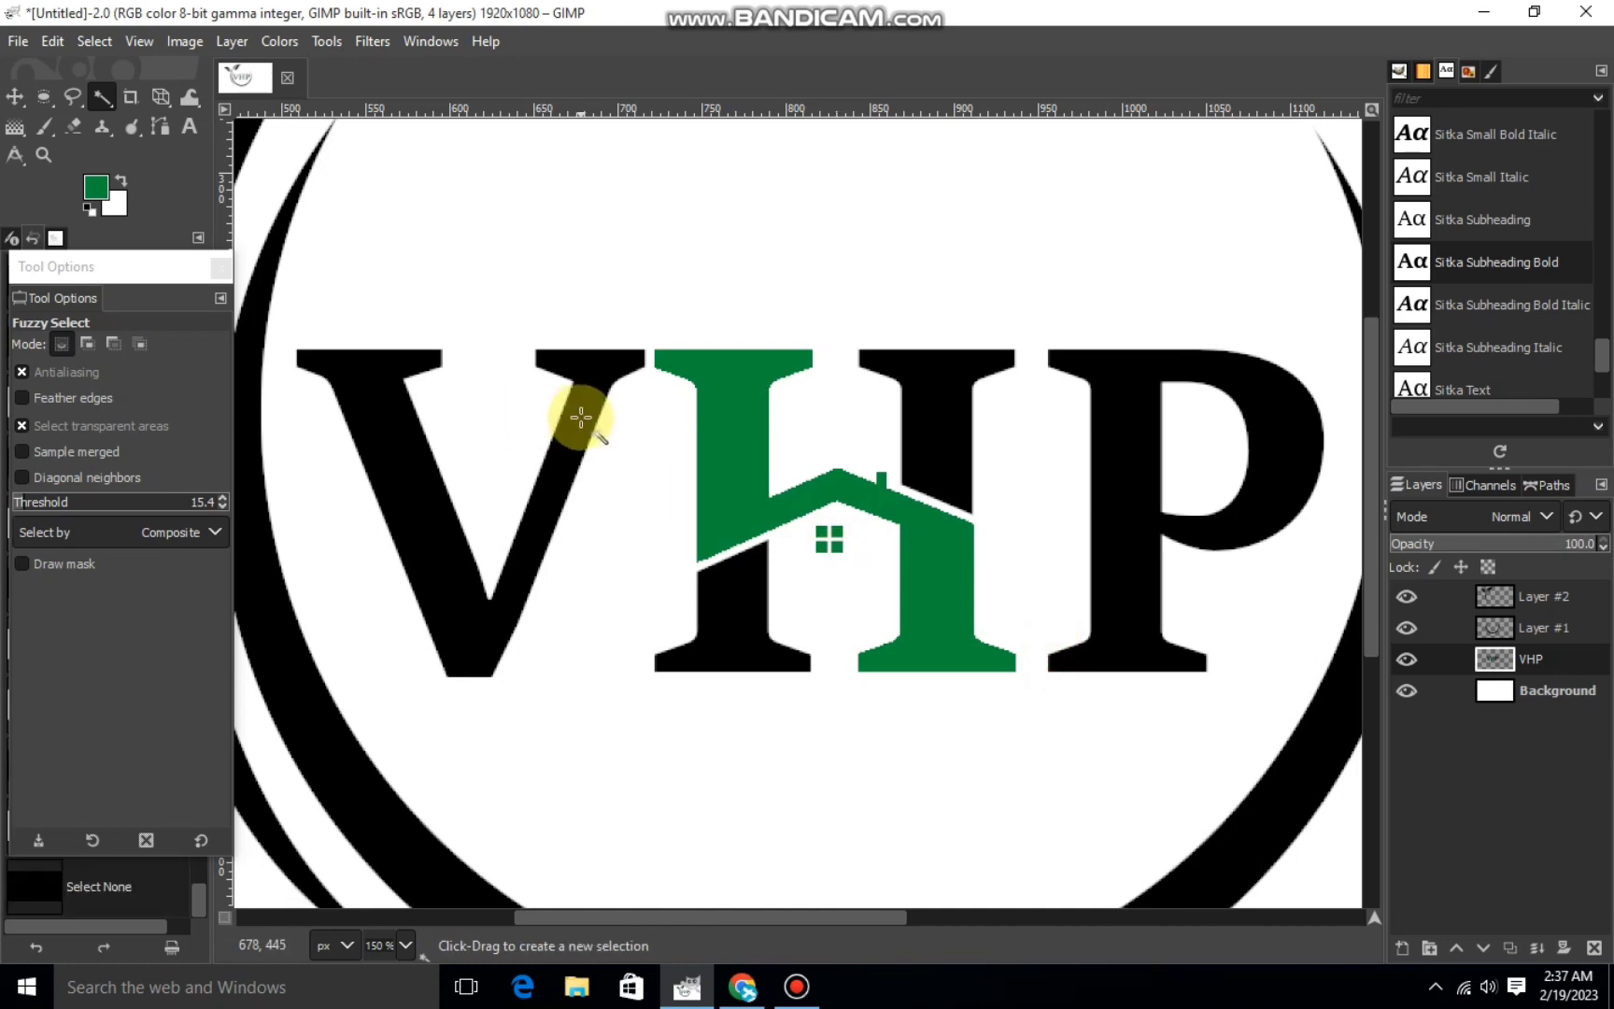
scroll(596, 415, "down", 4)
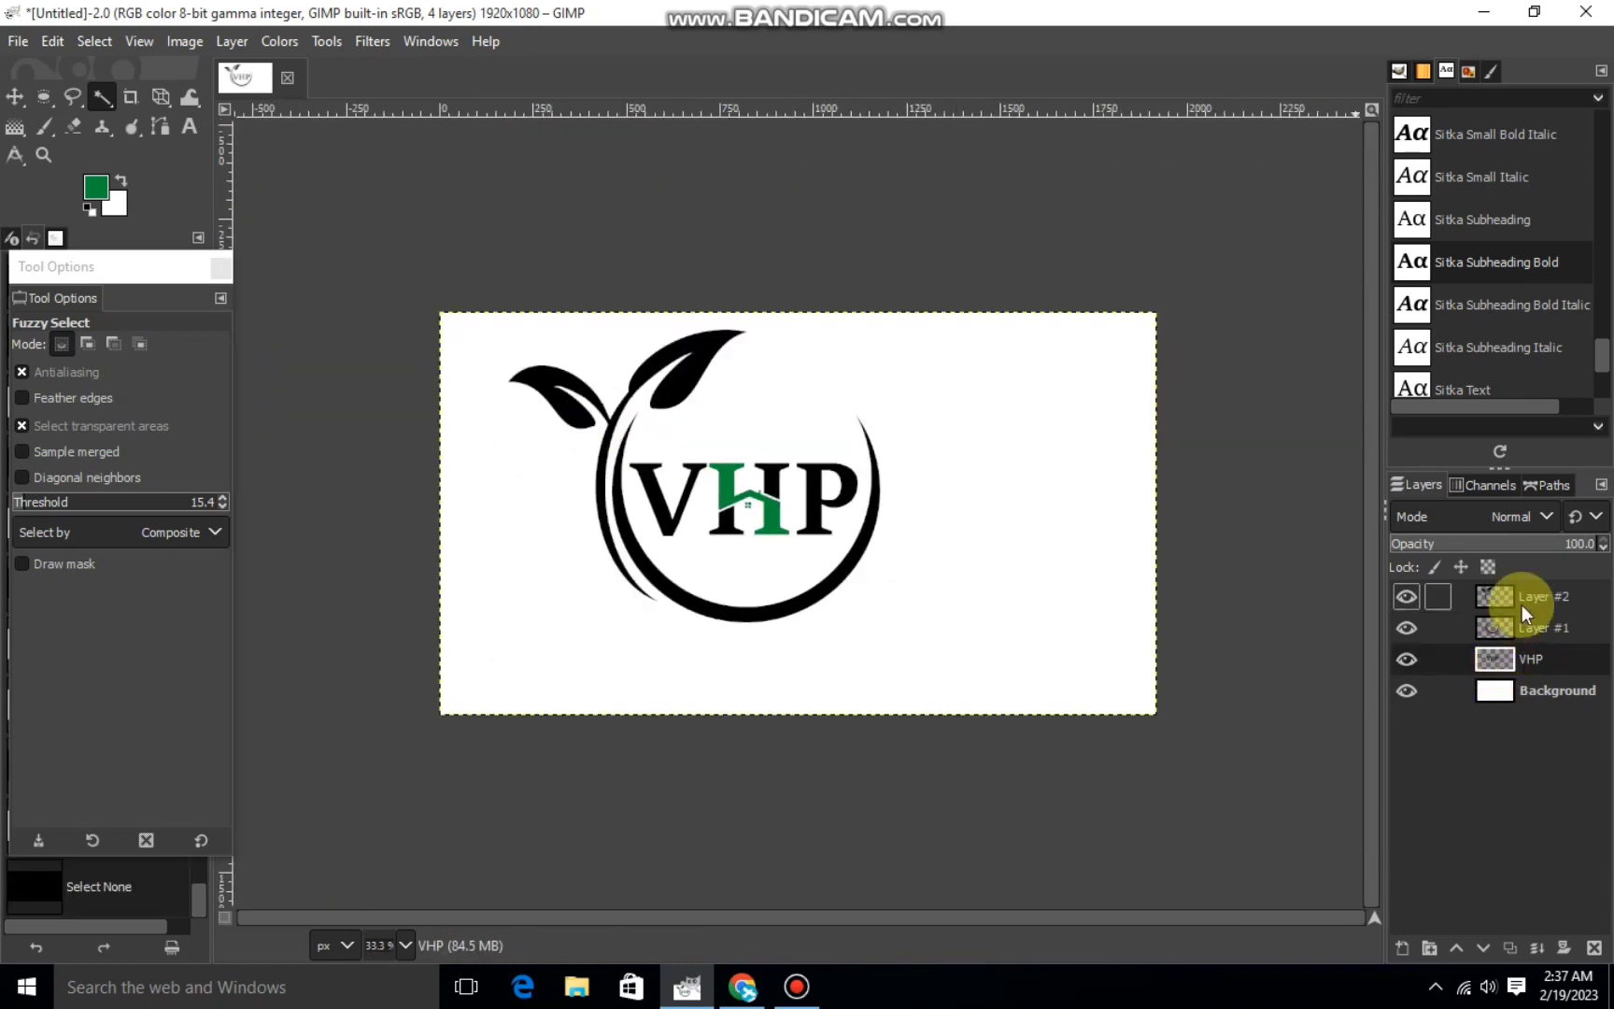
On Layer #2, select the black leaves and stem by colour and set a bright green background colour.
left_click(1521, 602)
double_click(1405, 596)
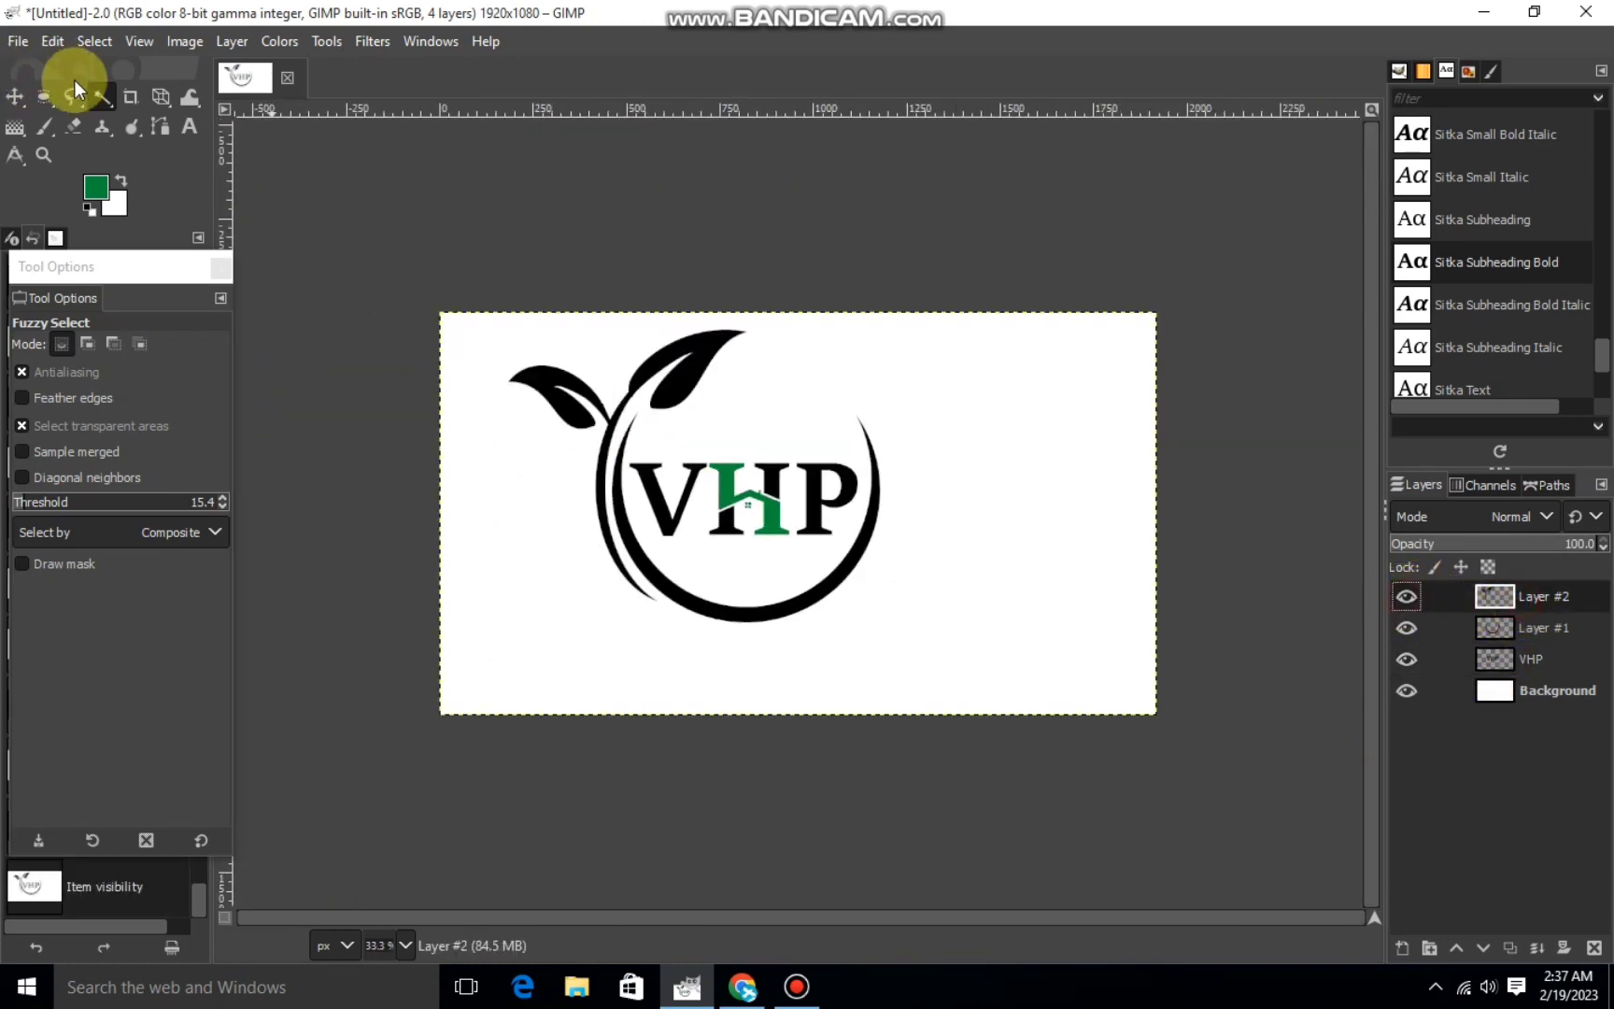
left_click(684, 361)
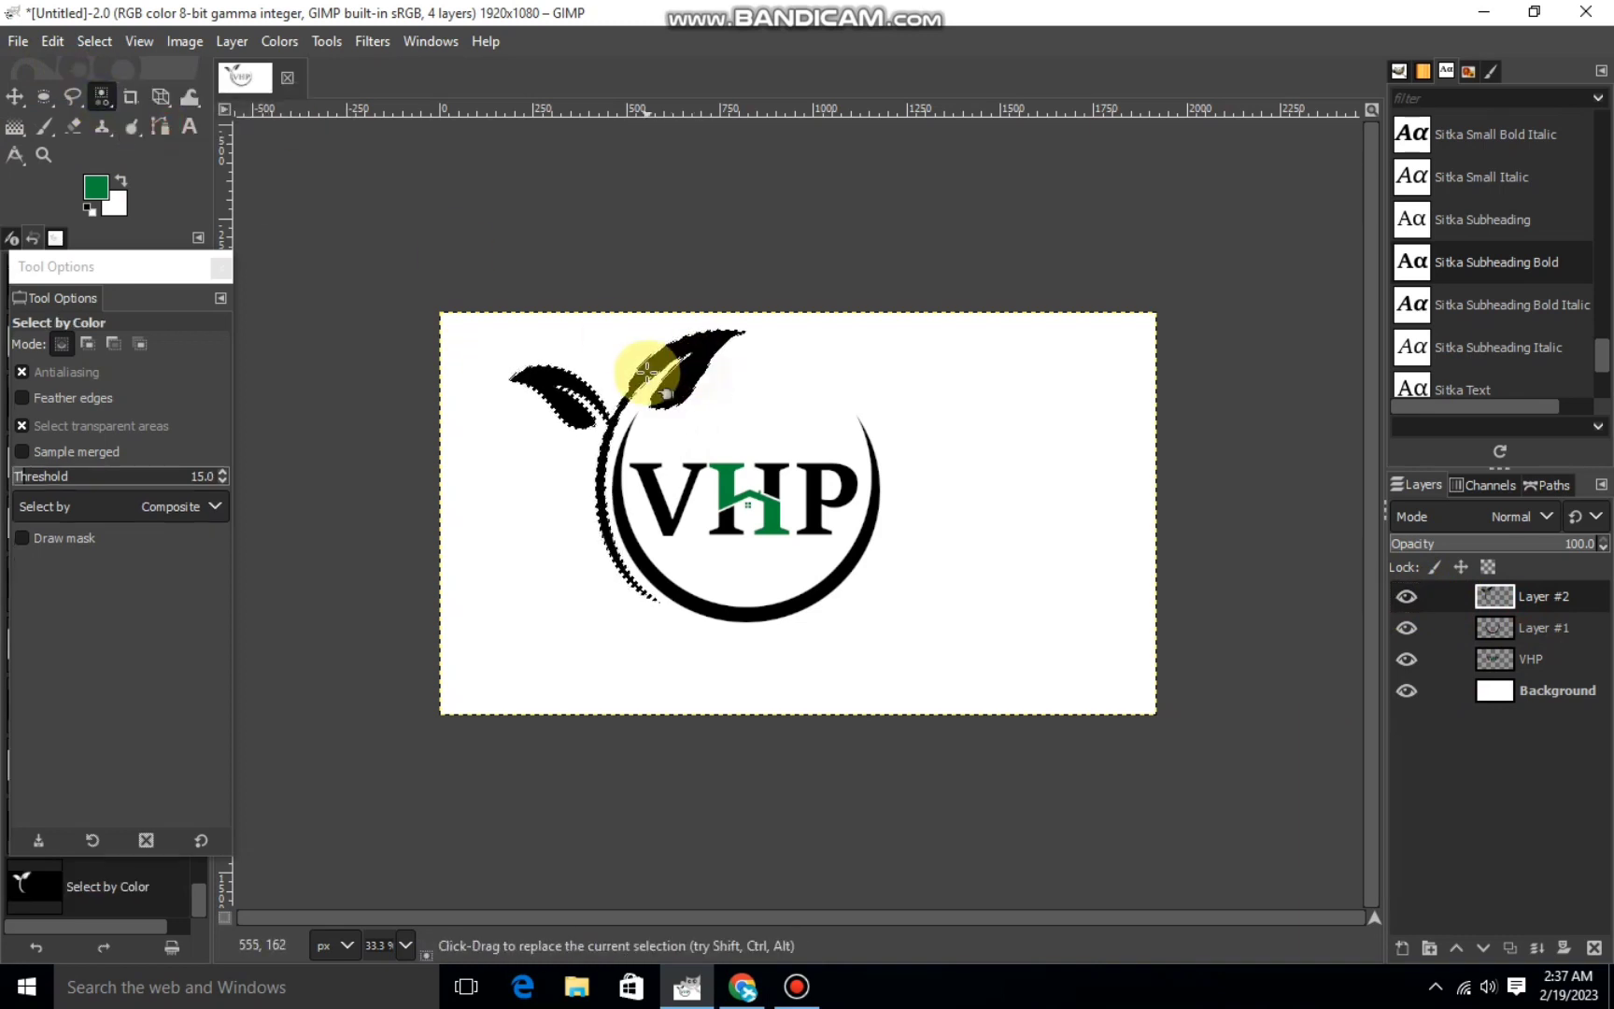
left_click(112, 201)
left_click(207, 228)
left_click(177, 114)
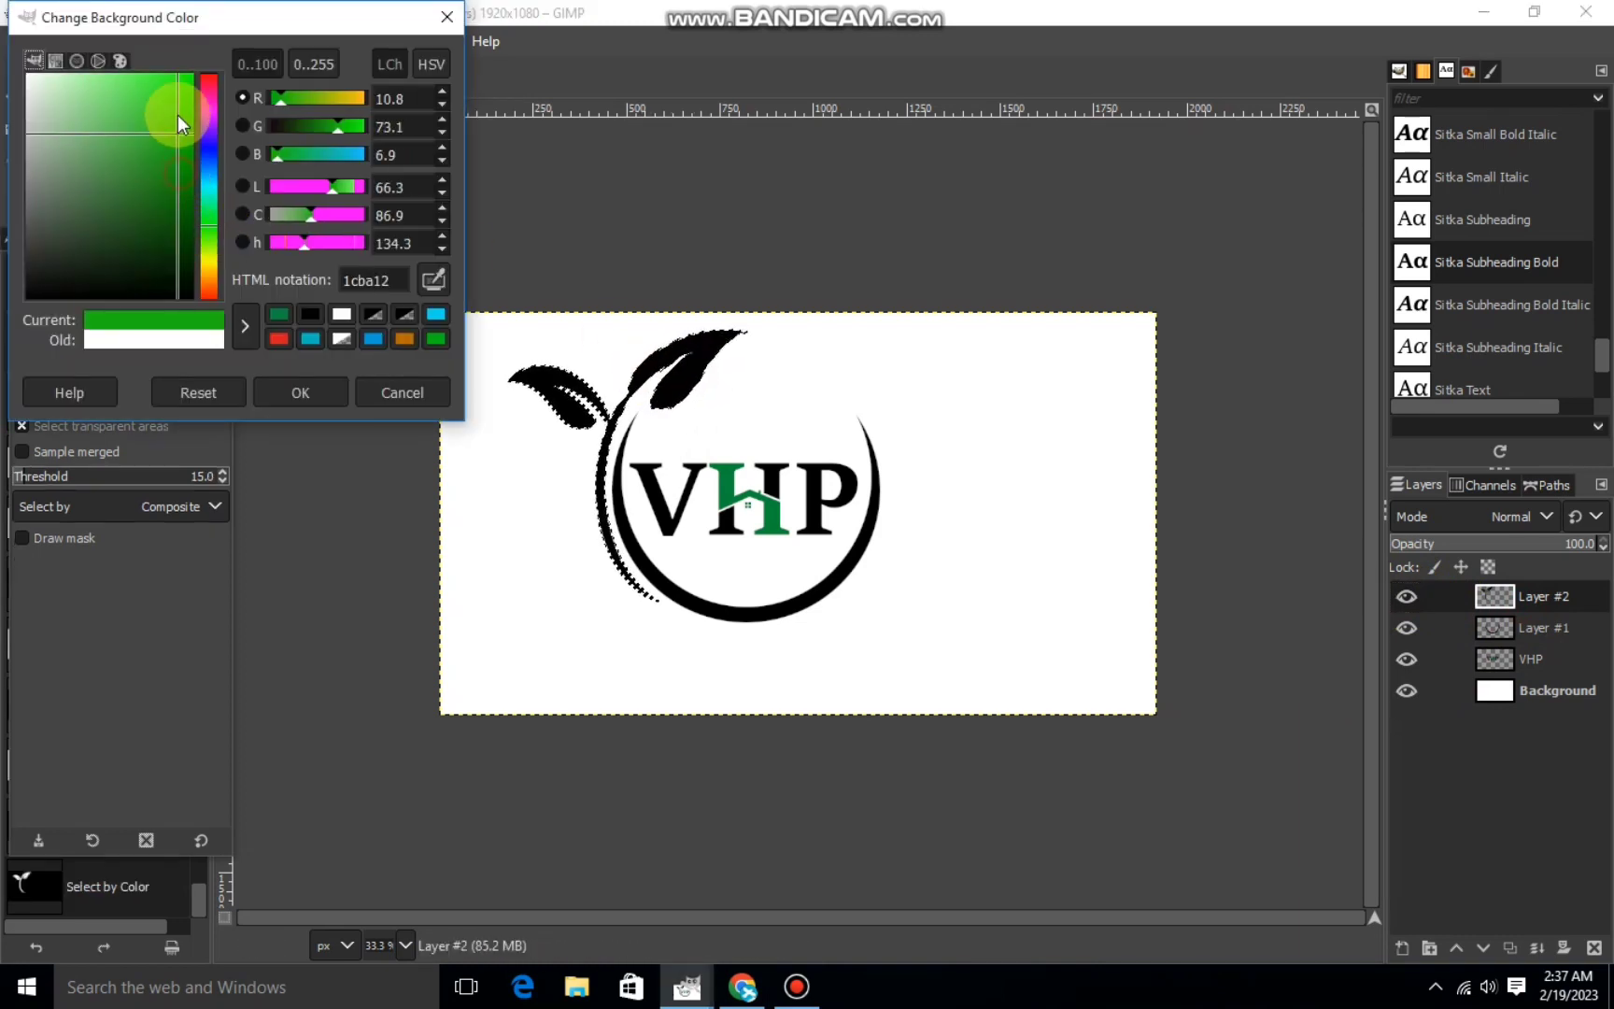
left_click(292, 384)
Draw an FG to BG (RGB) green gradient across the leaves, then clear the selection.
left_click(15, 126)
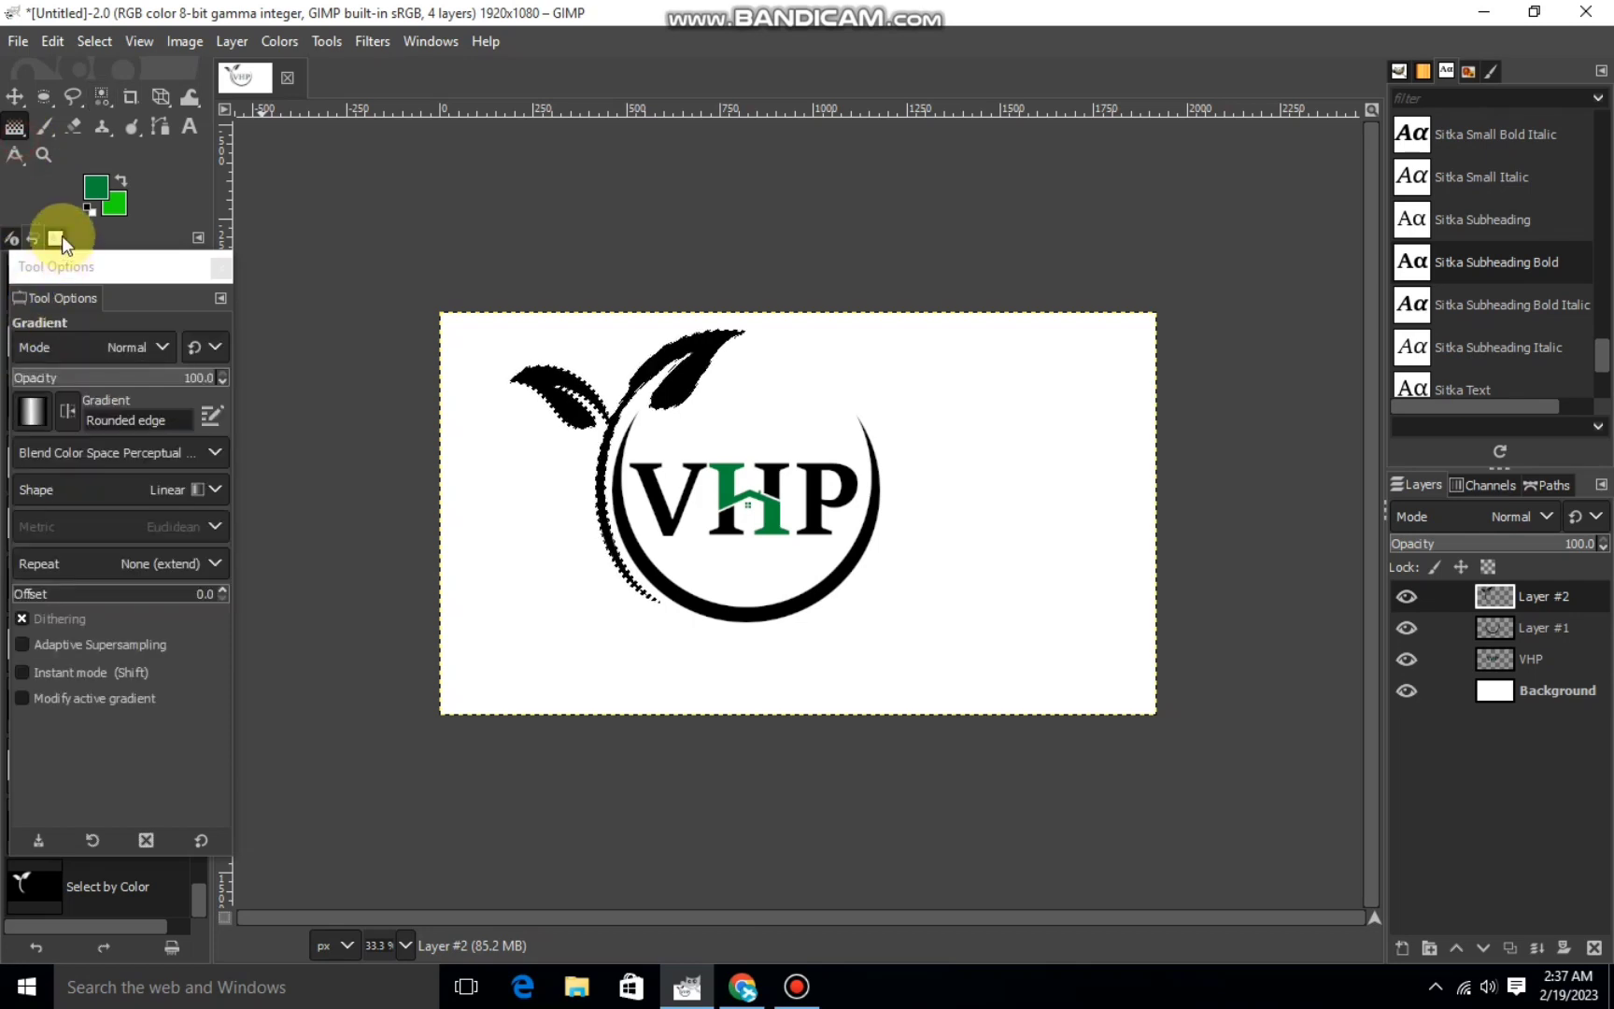
left_click(32, 411)
left_click_drag(203, 658, 195, 436)
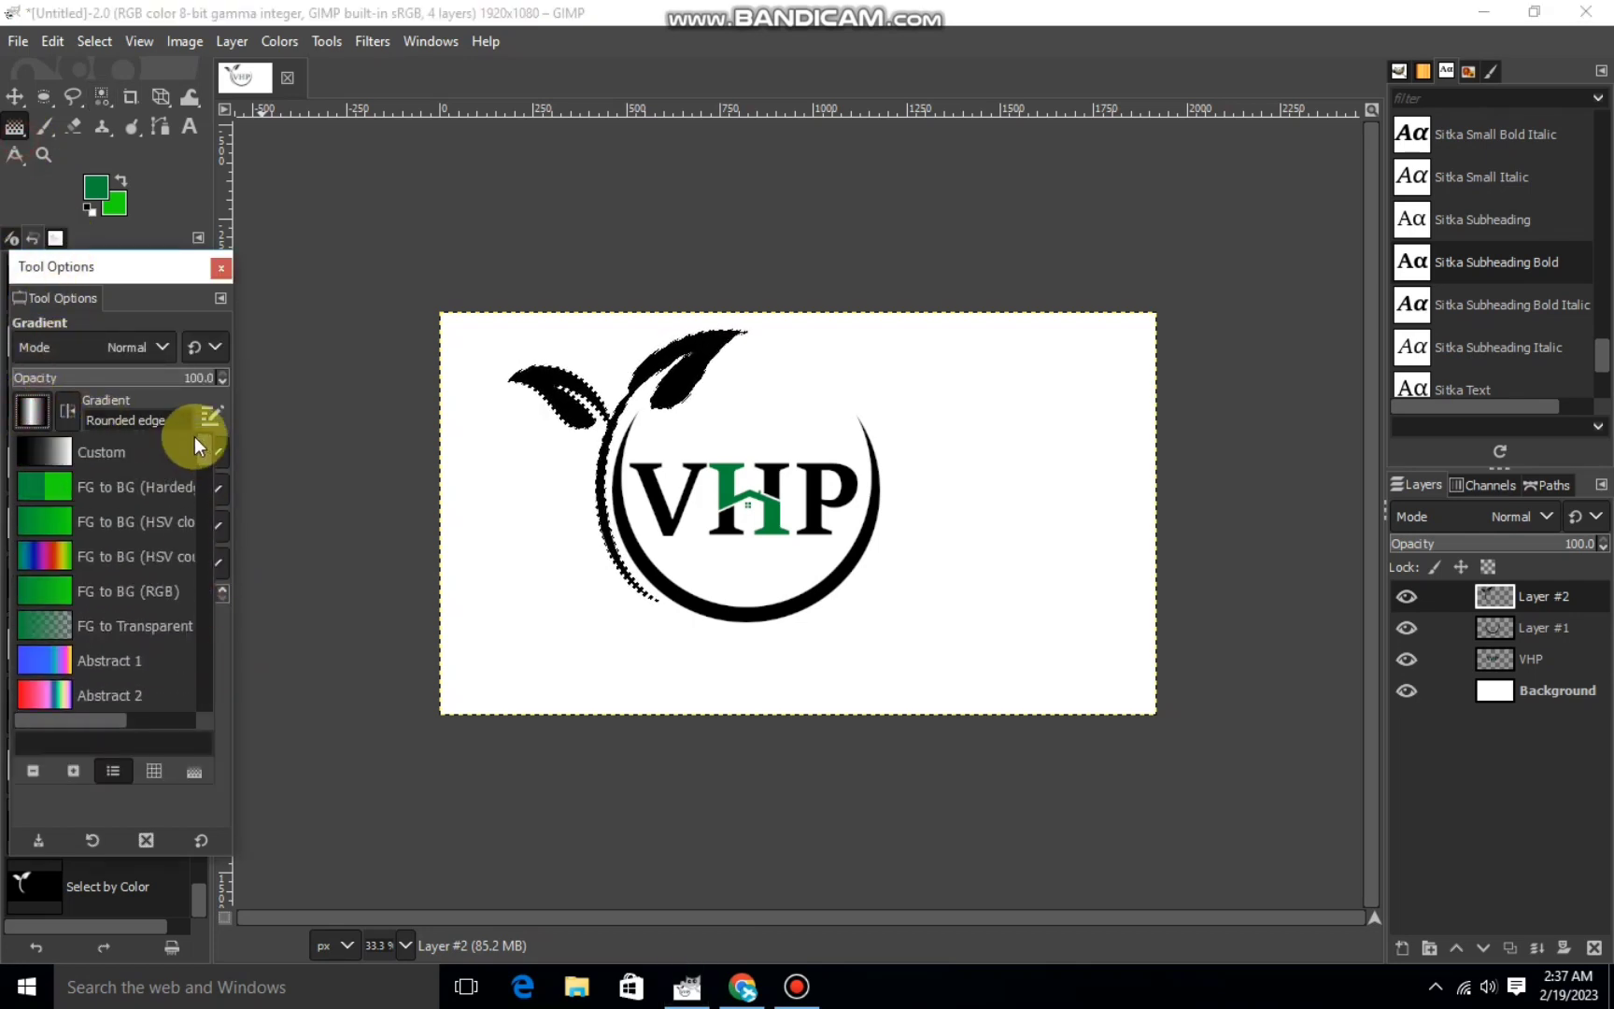
left_click(37, 590)
left_click_drag(306, 523, 658, 343)
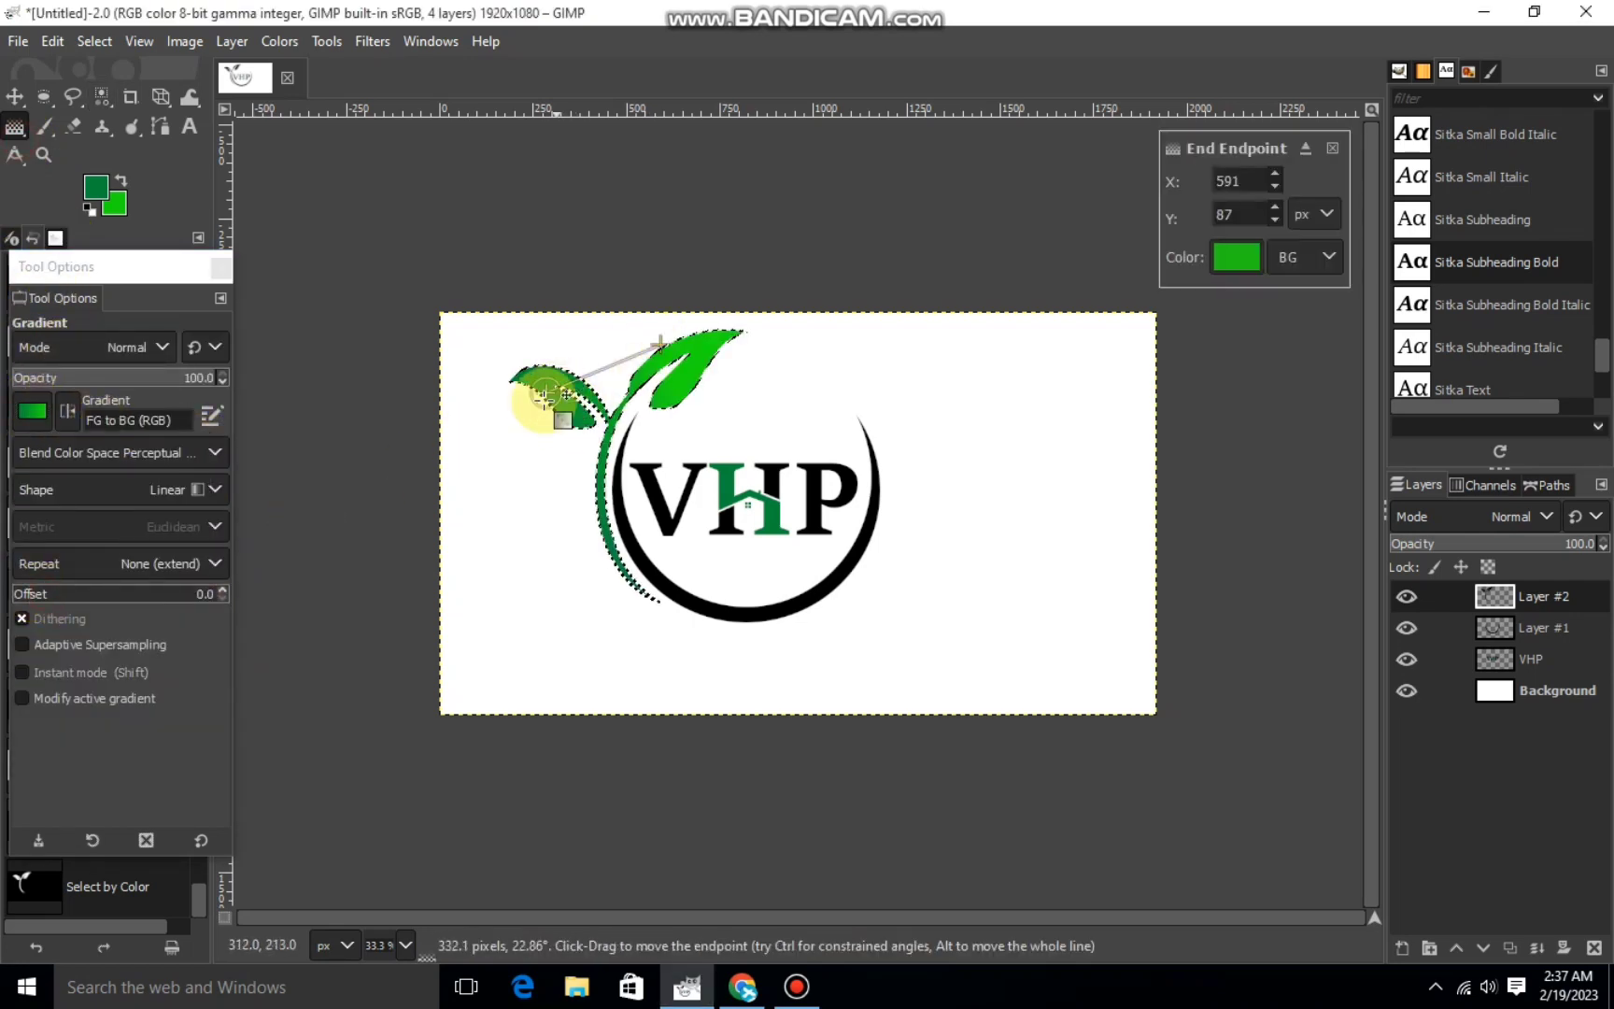
left_click_drag(306, 523, 549, 490)
left_click_drag(658, 342, 725, 280)
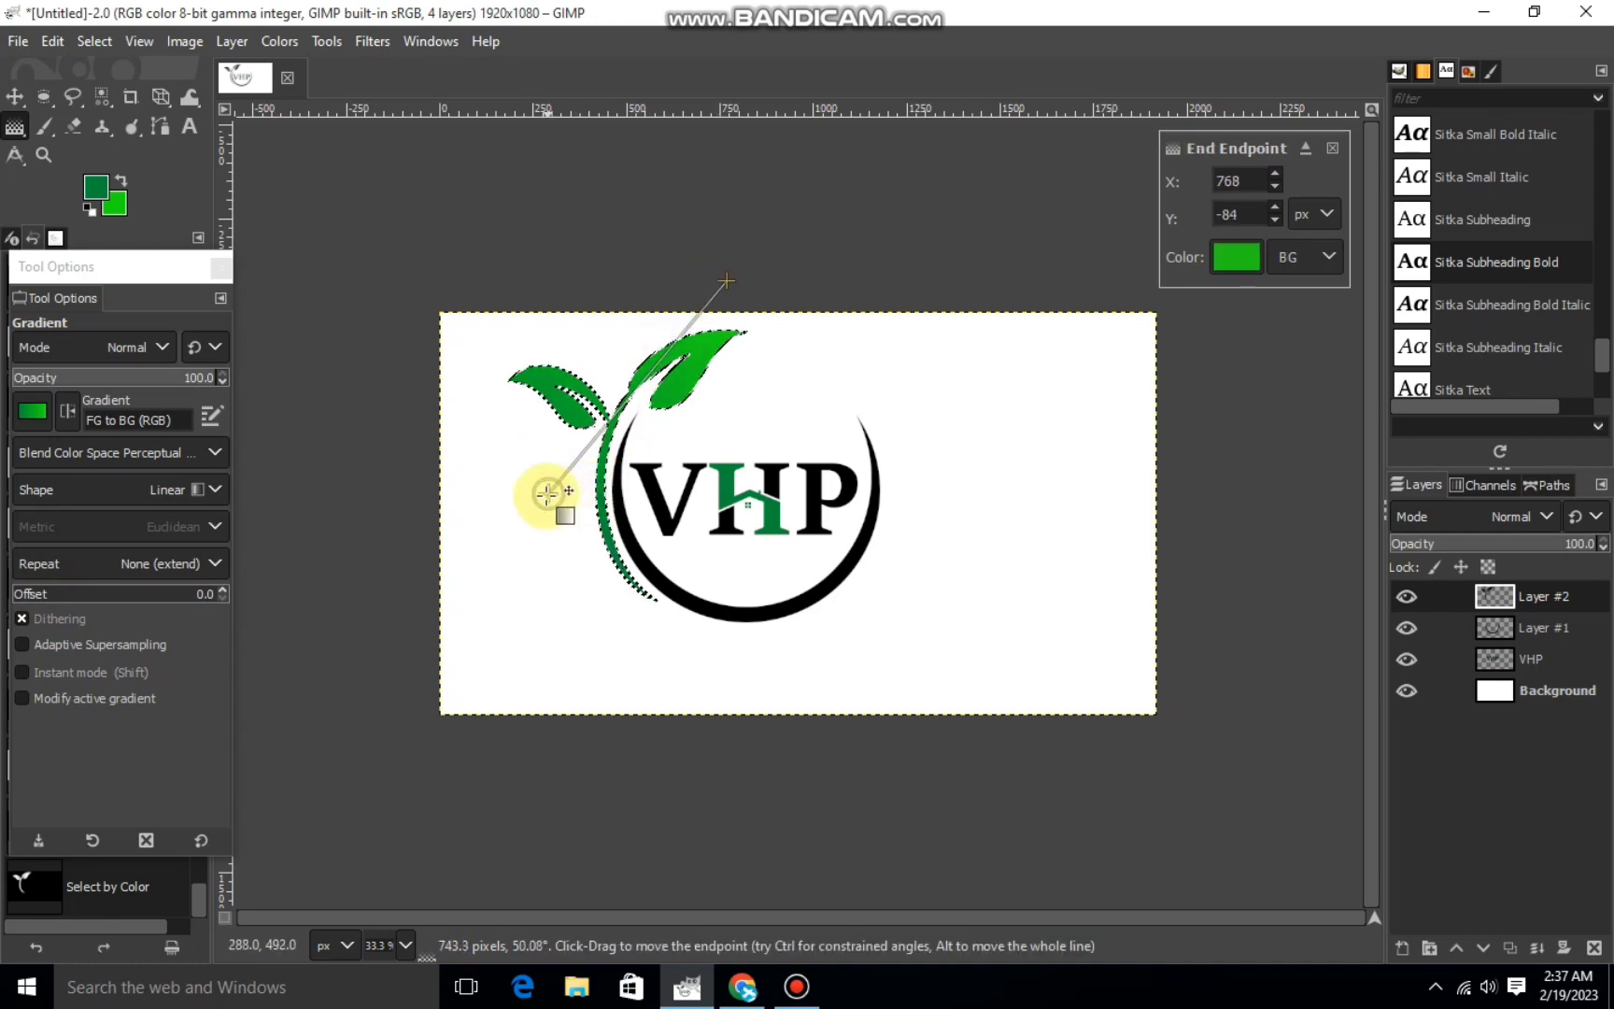
left_click_drag(549, 490, 542, 535)
left_click(14, 96)
left_click(94, 41)
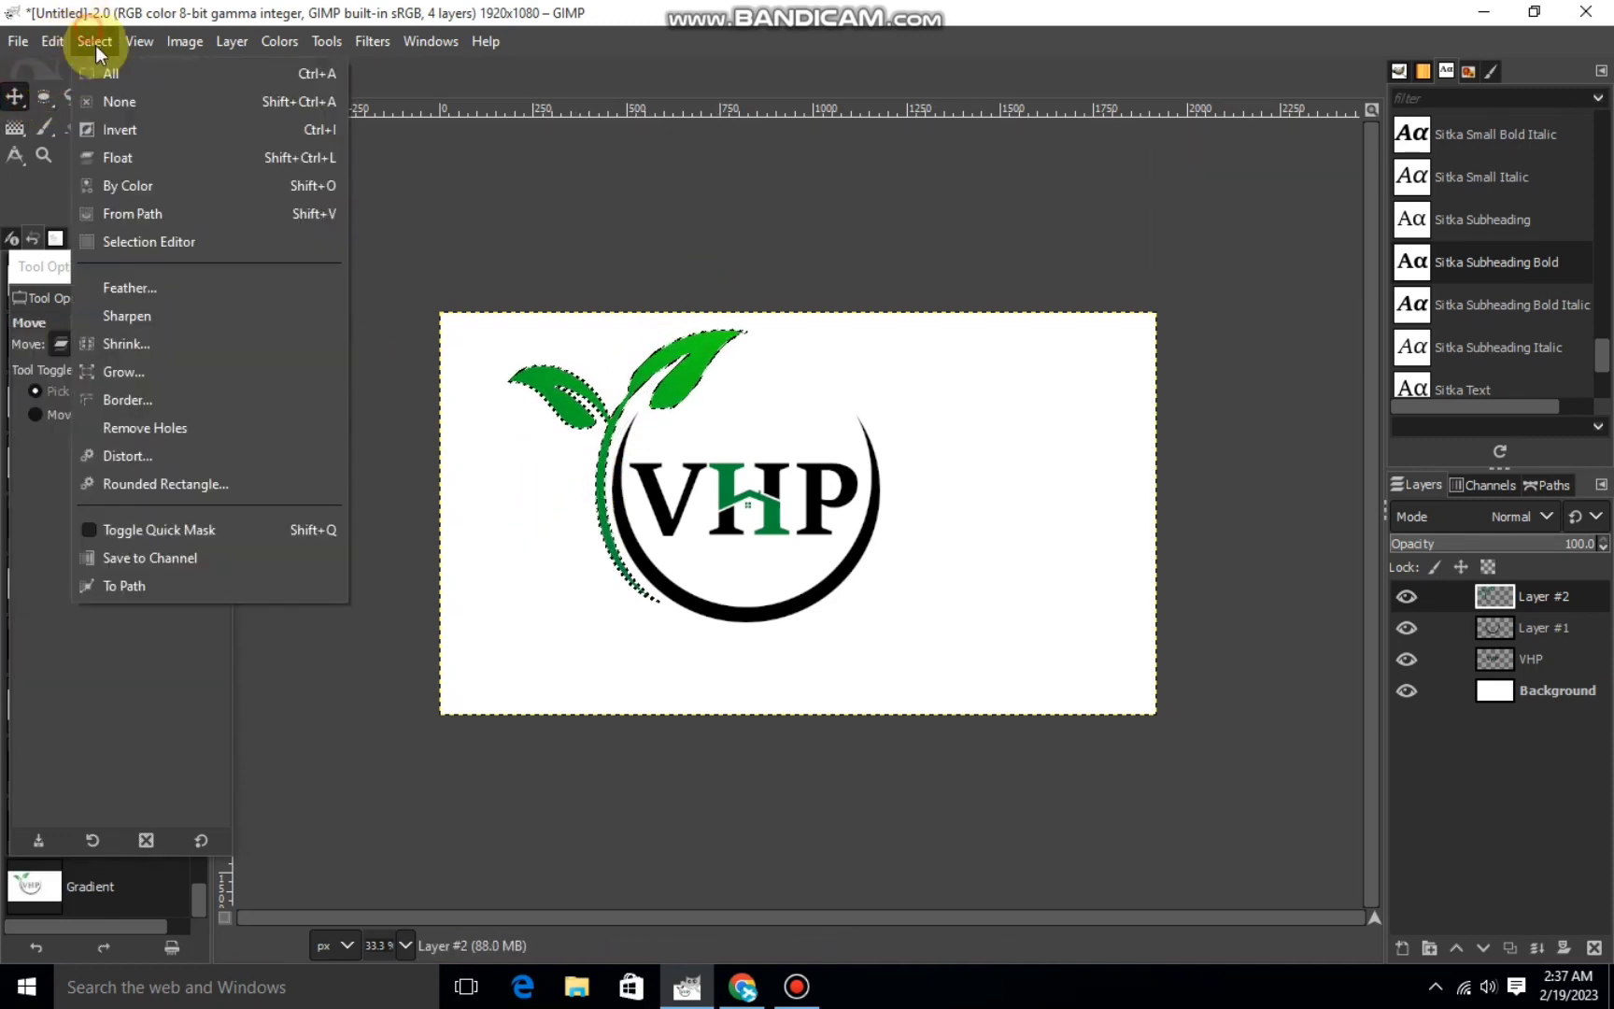
left_click(131, 105)
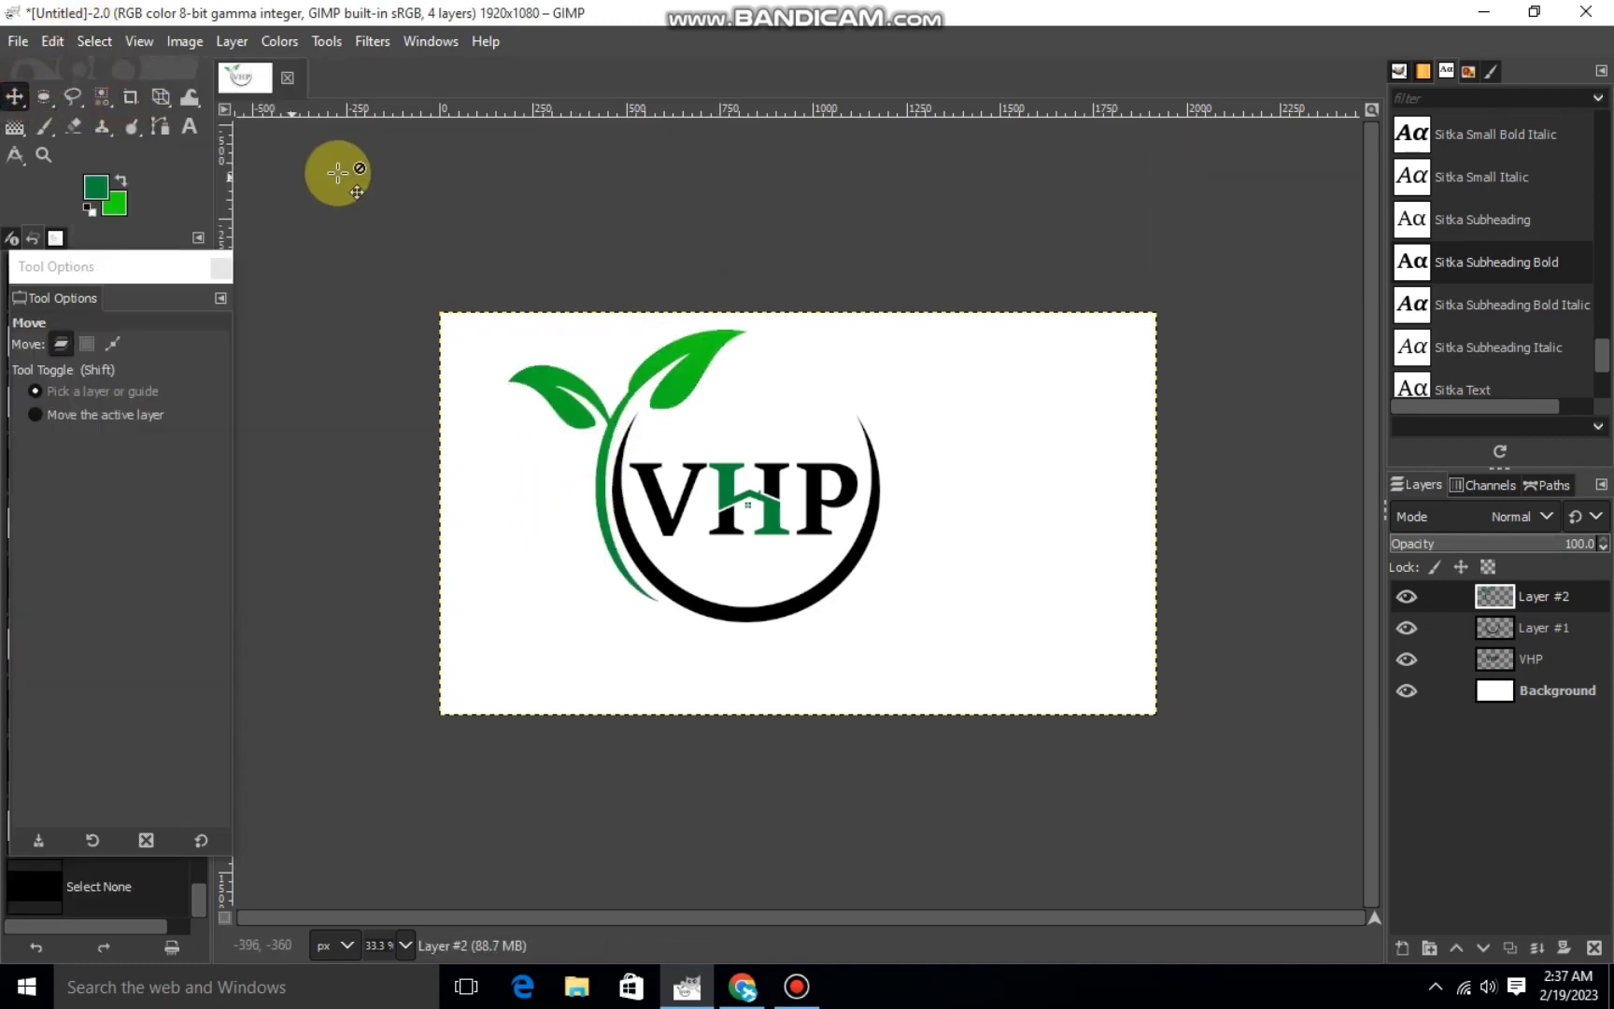
Merge Layer #1 down into the VHP layer and check its visibility.
left_click(1536, 628)
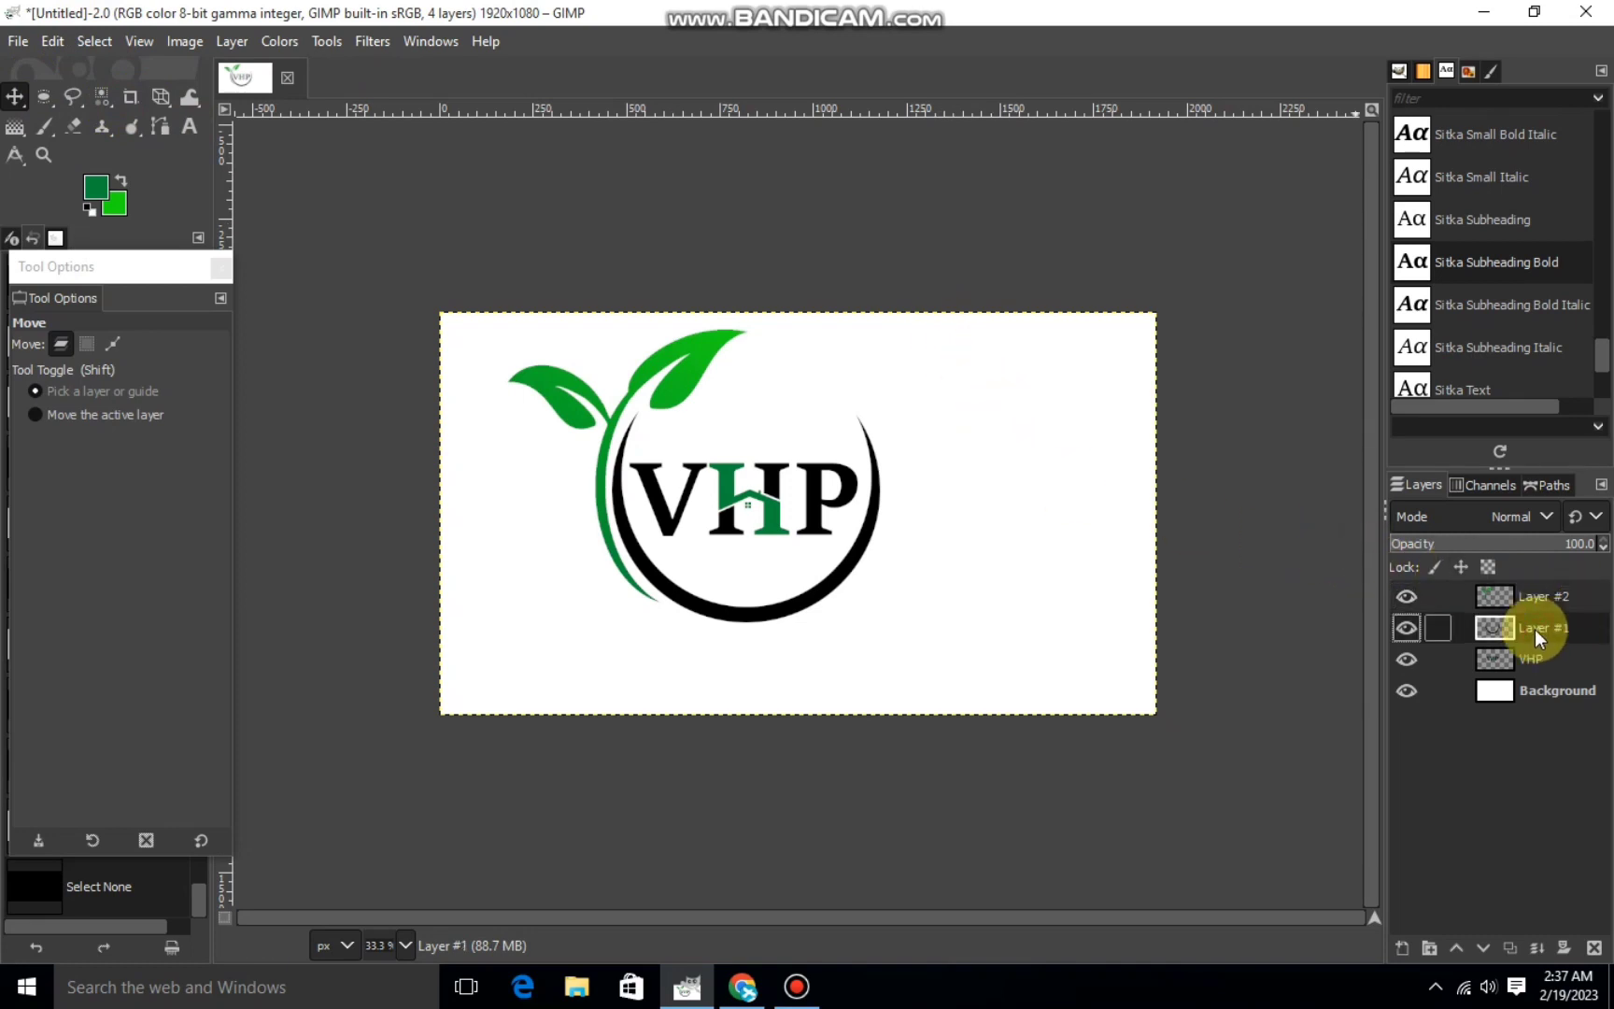
right_click(1537, 628)
left_click(1387, 289)
left_click(1406, 628)
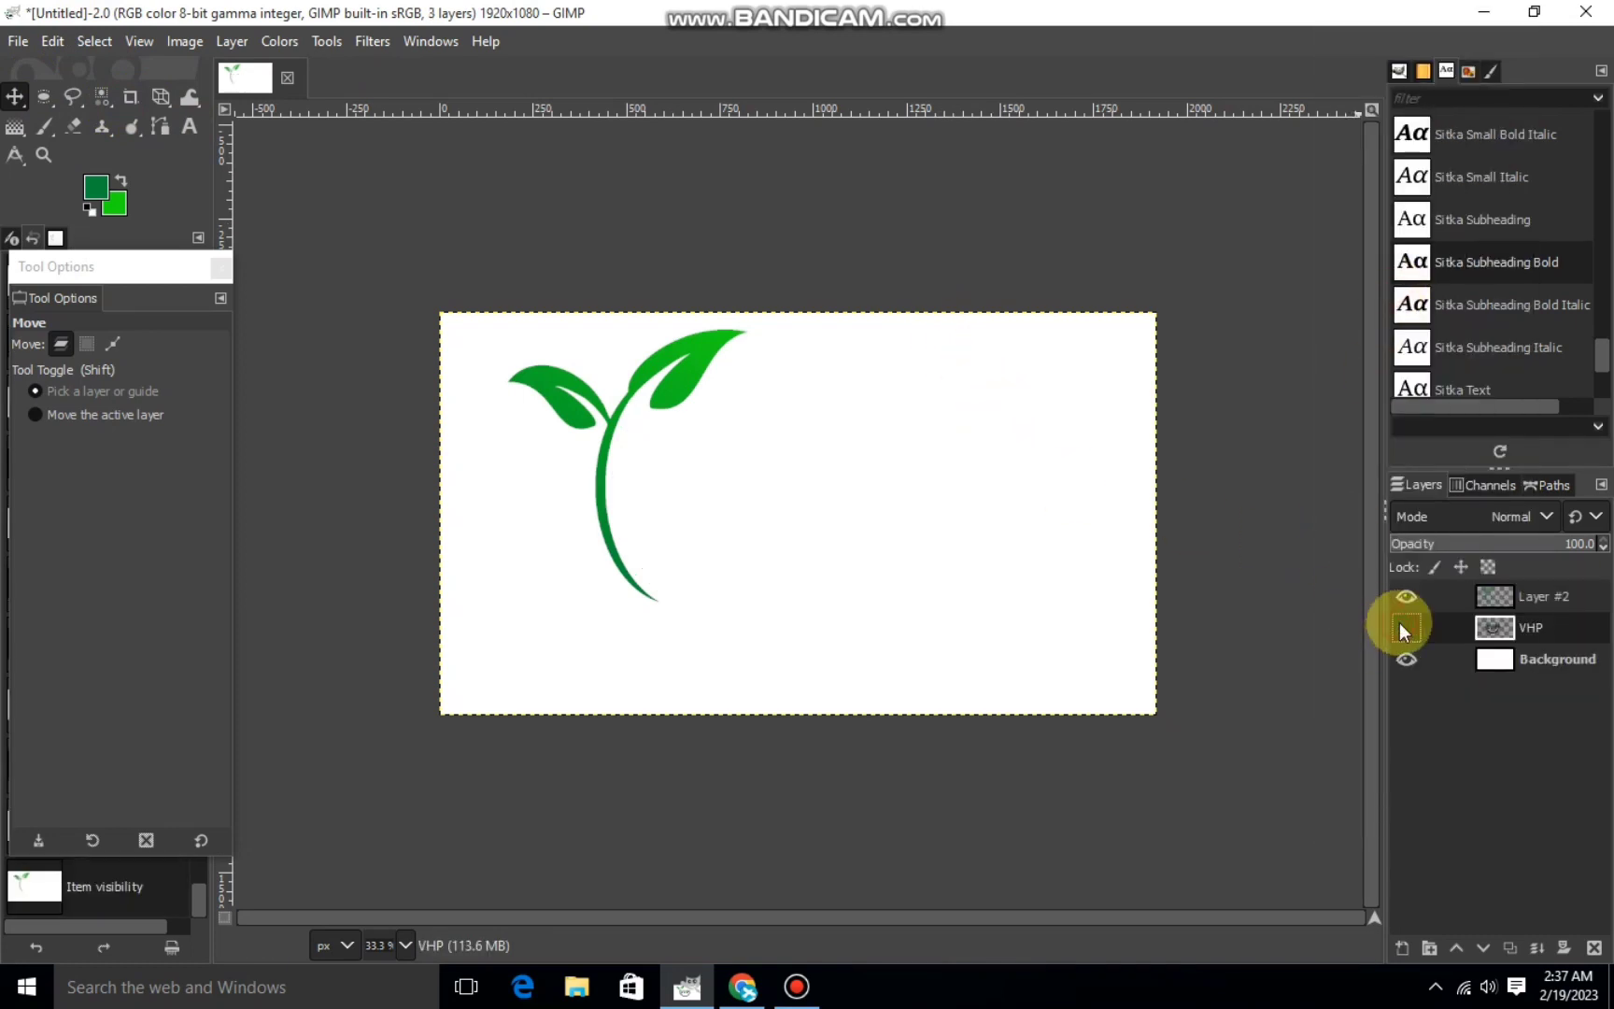
Select the black letters and ring by colour and choose the Flare Sizefac 101 gradient.
left_click(106, 97)
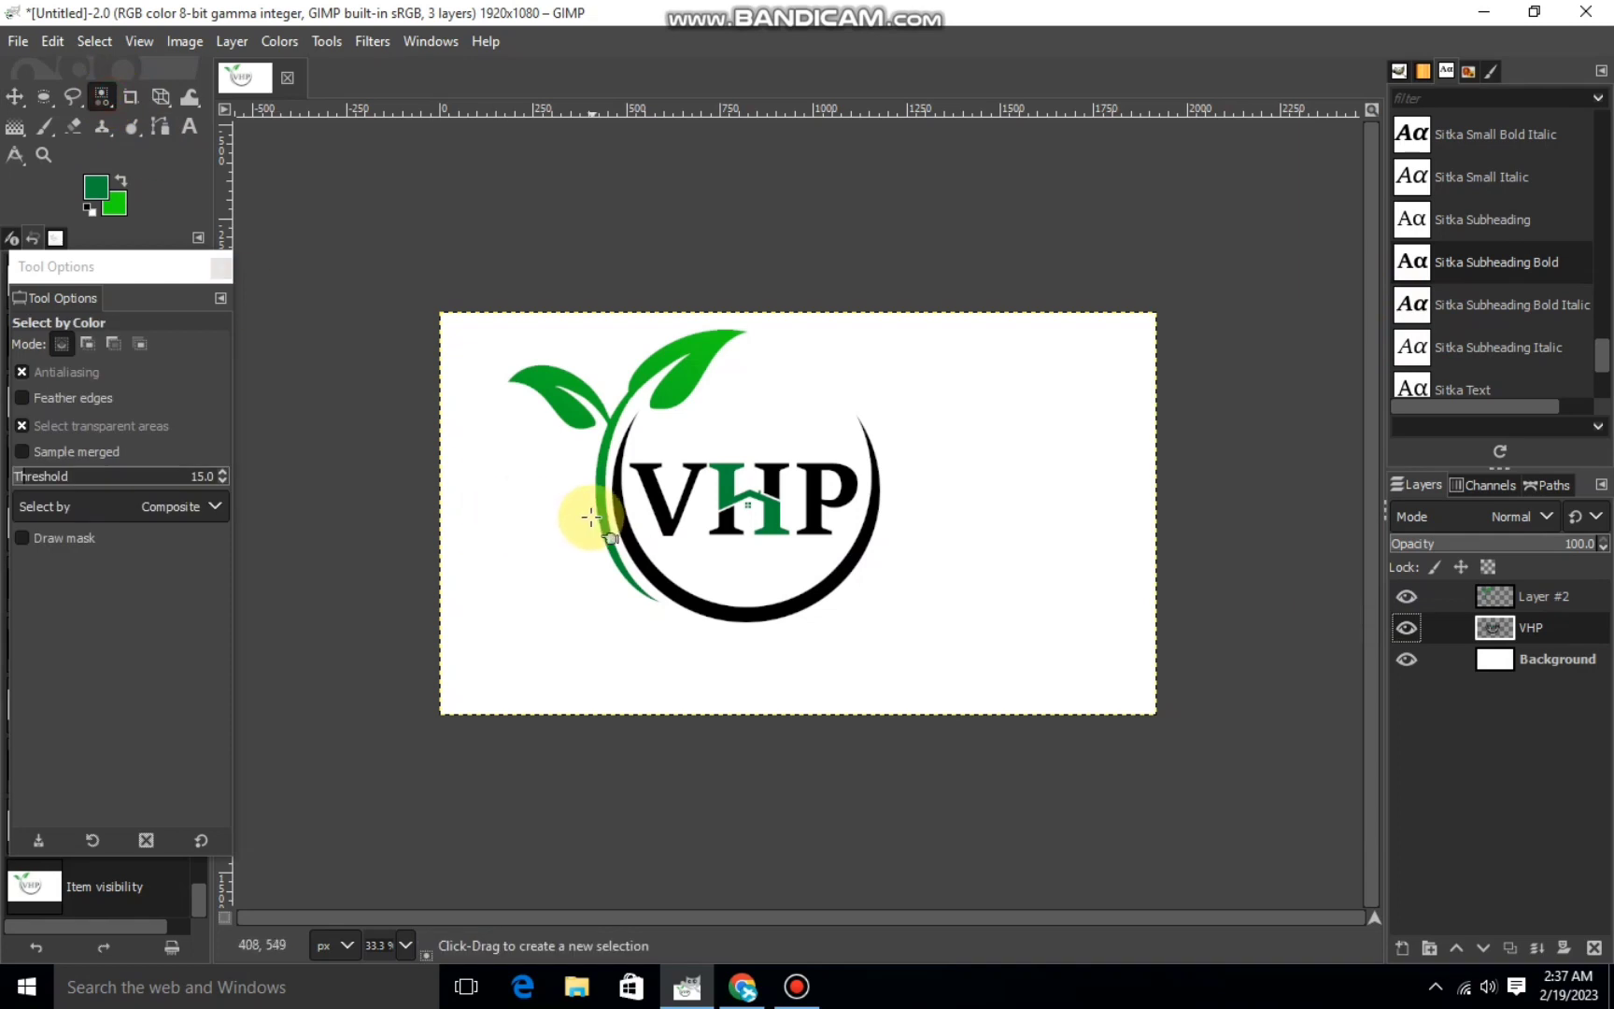
left_click(626, 525)
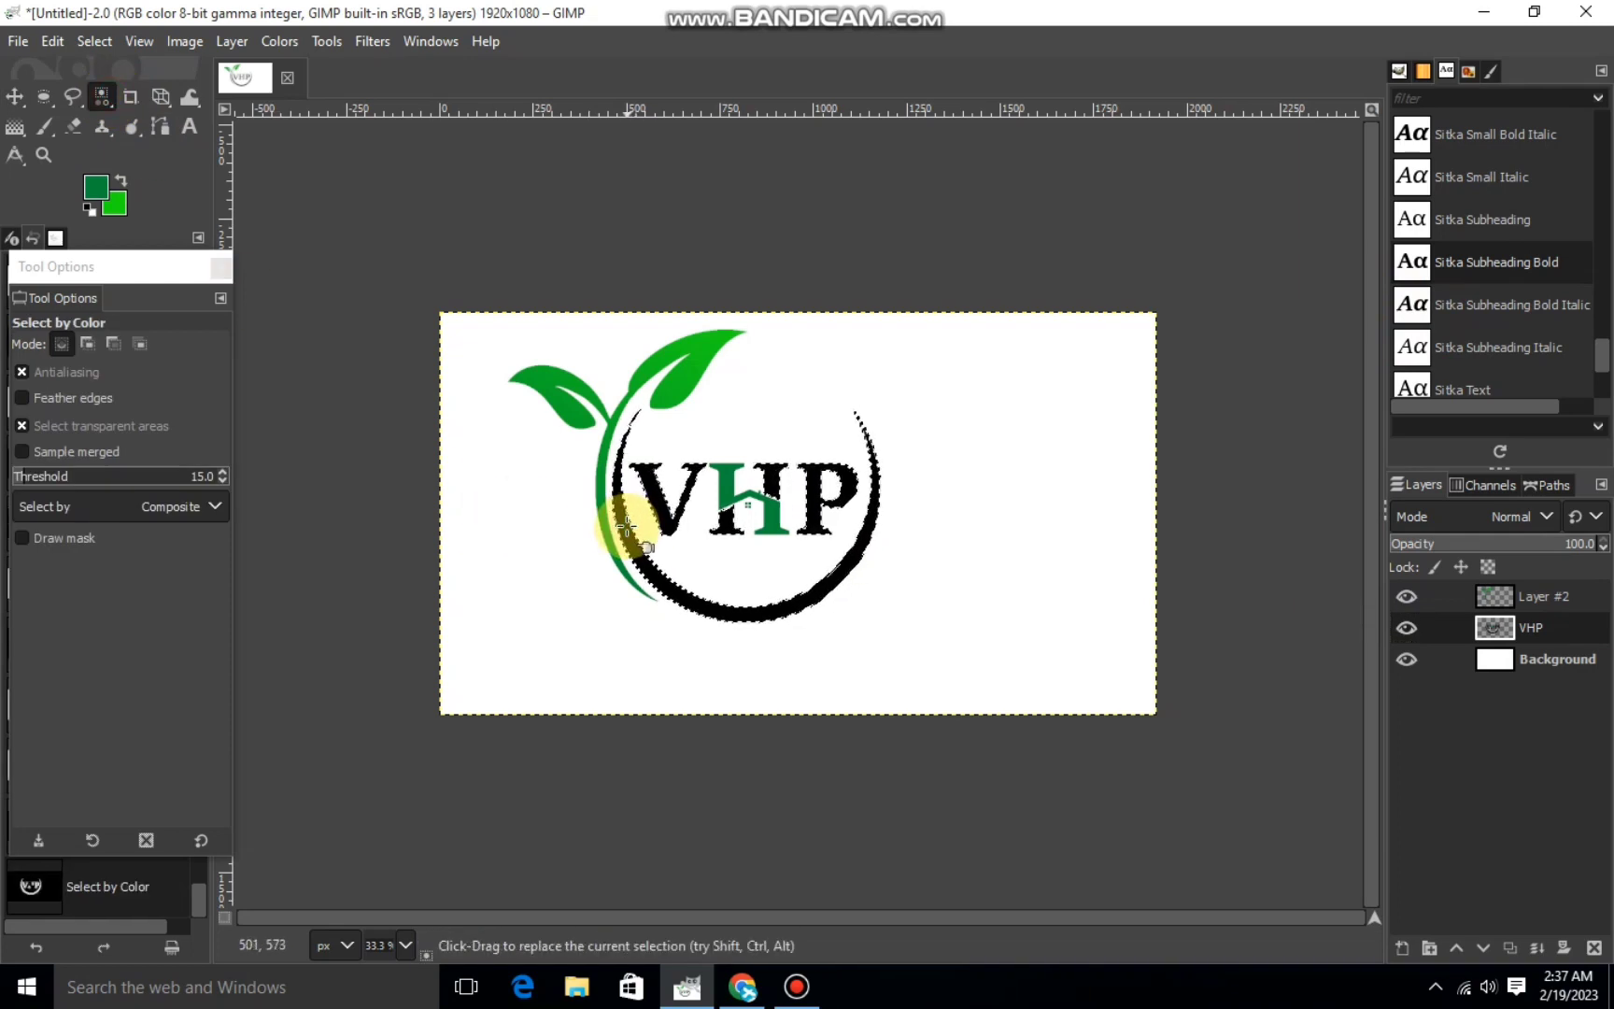
left_click(15, 127)
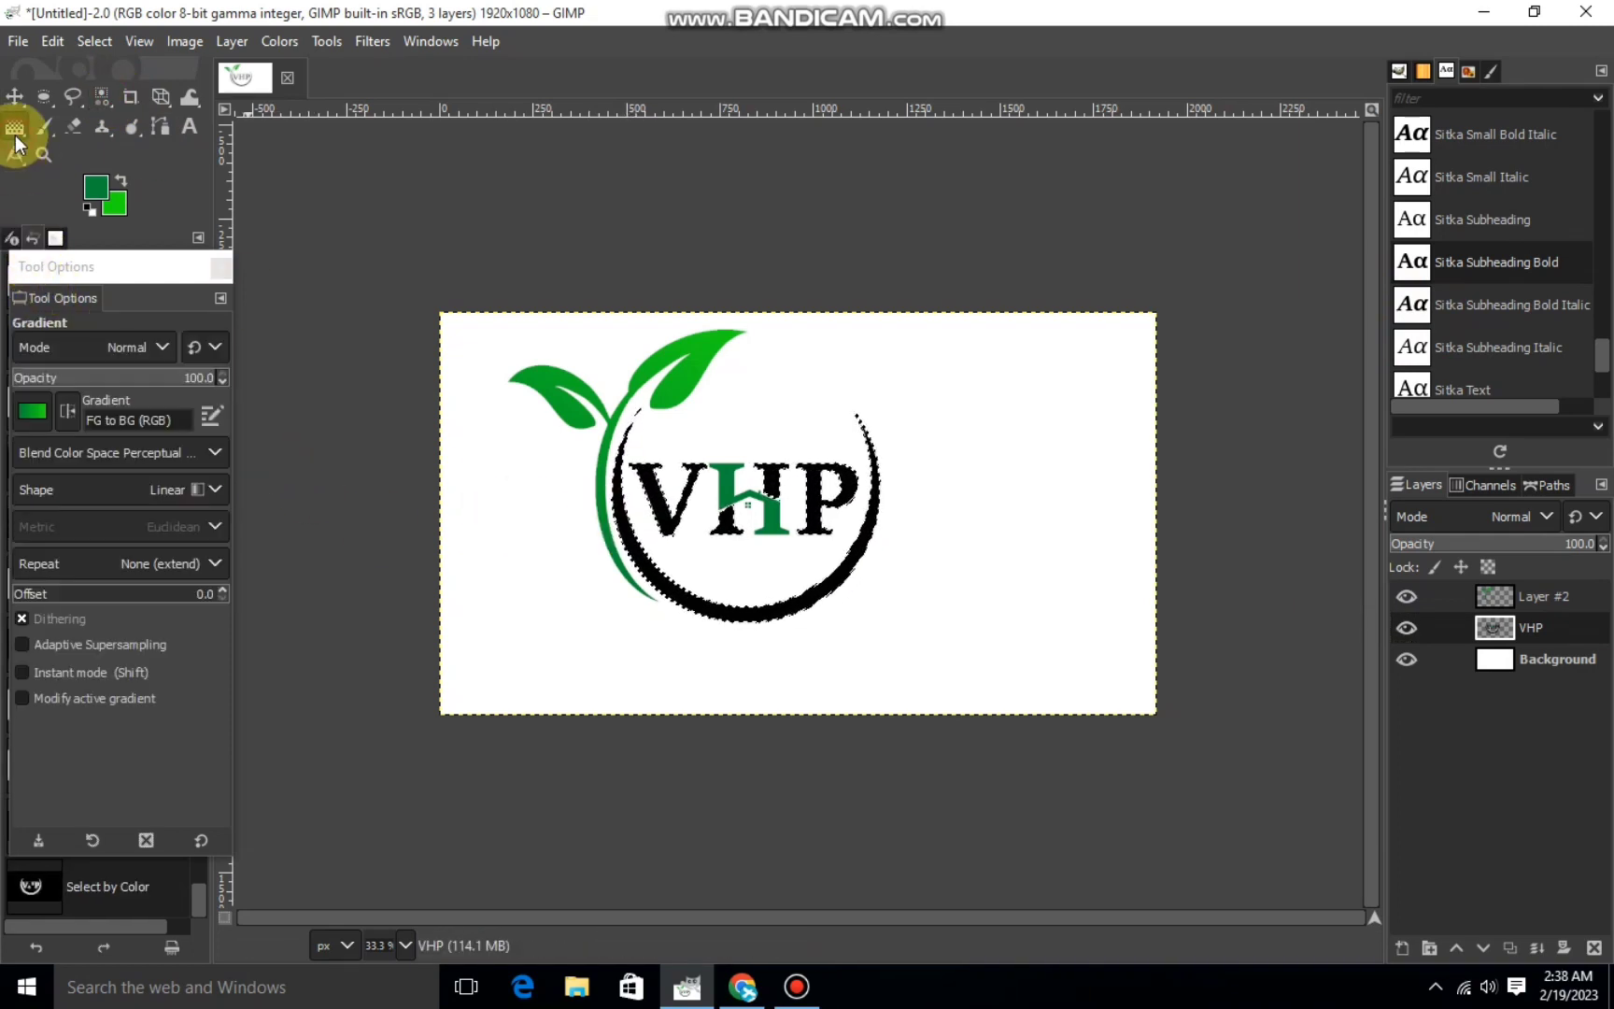
left_click(28, 415)
left_click_drag(206, 453, 210, 496)
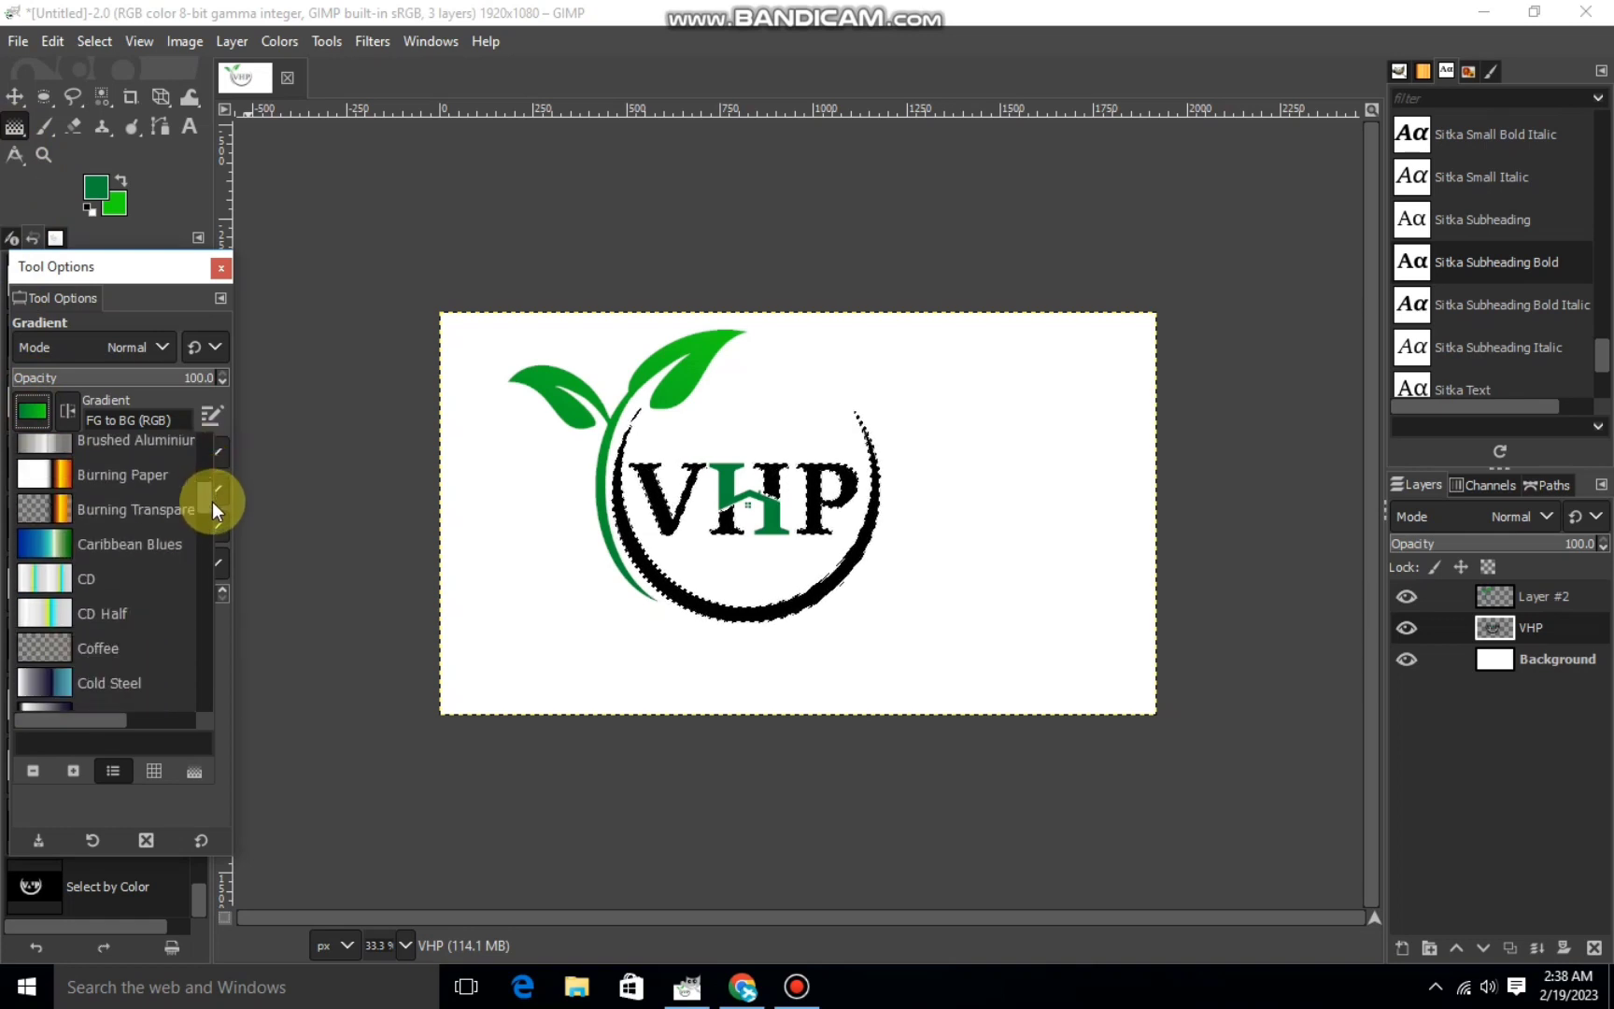
scroll(213, 505, "down", 10)
scroll(220, 526, "down", 3)
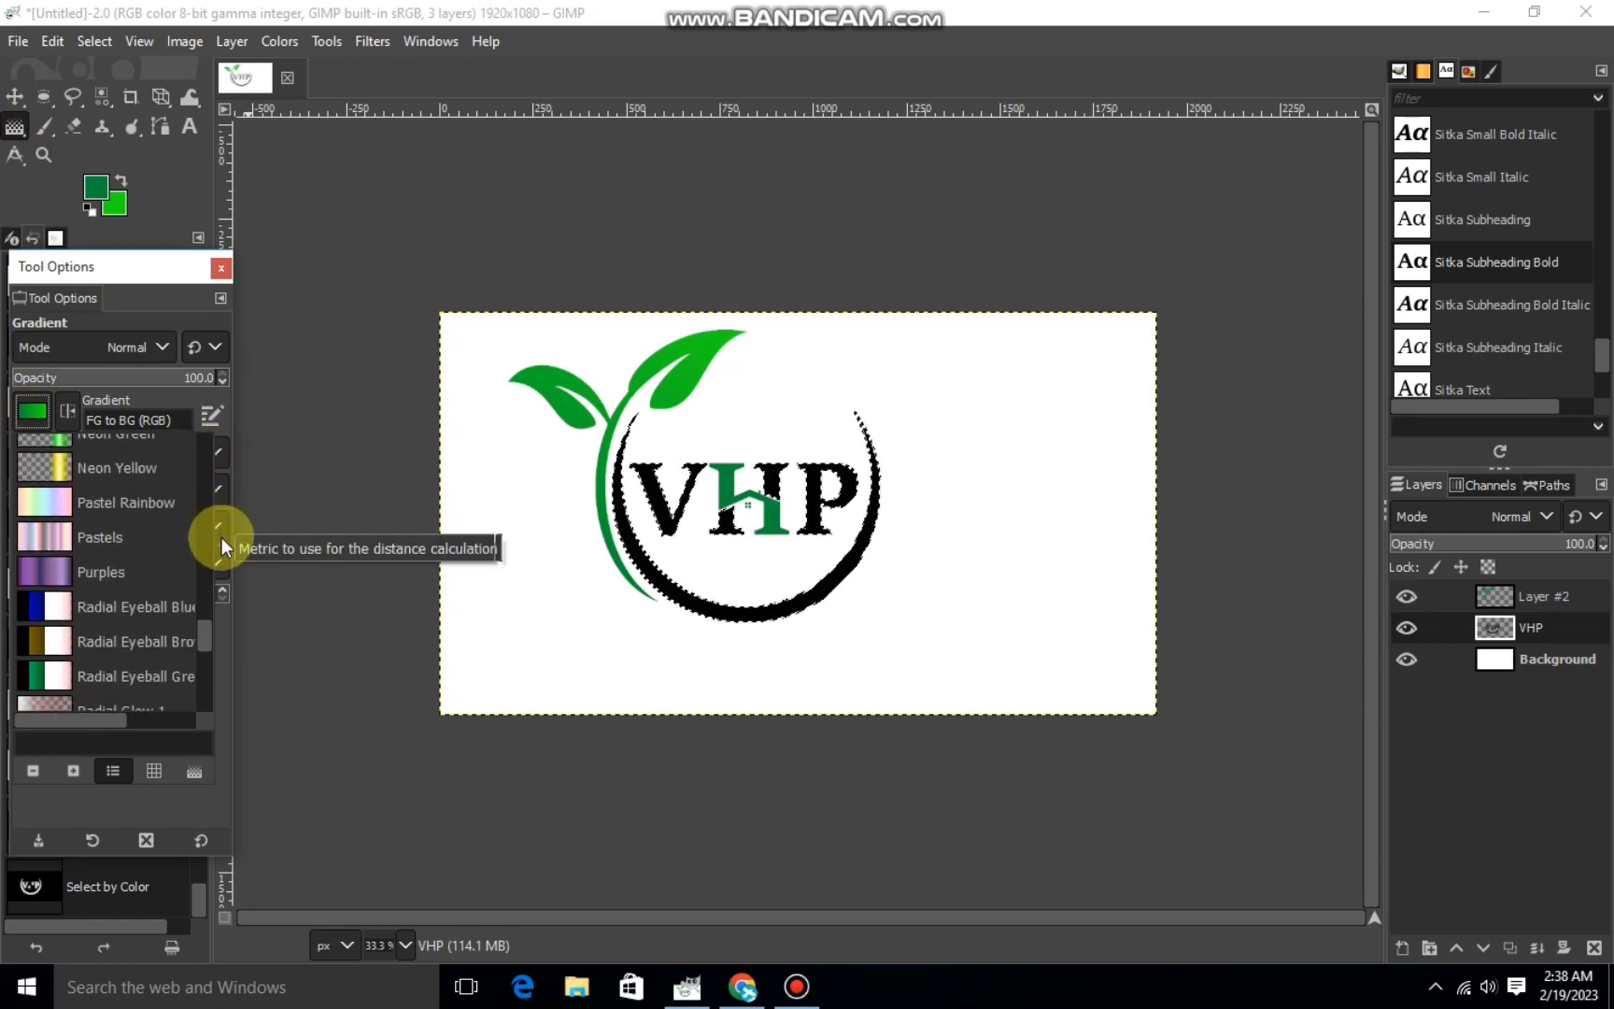
scroll(222, 551, "down", 3)
scroll(223, 570, "down", 2)
scroll(224, 579, "up", 10)
scroll(226, 588, "down", 10)
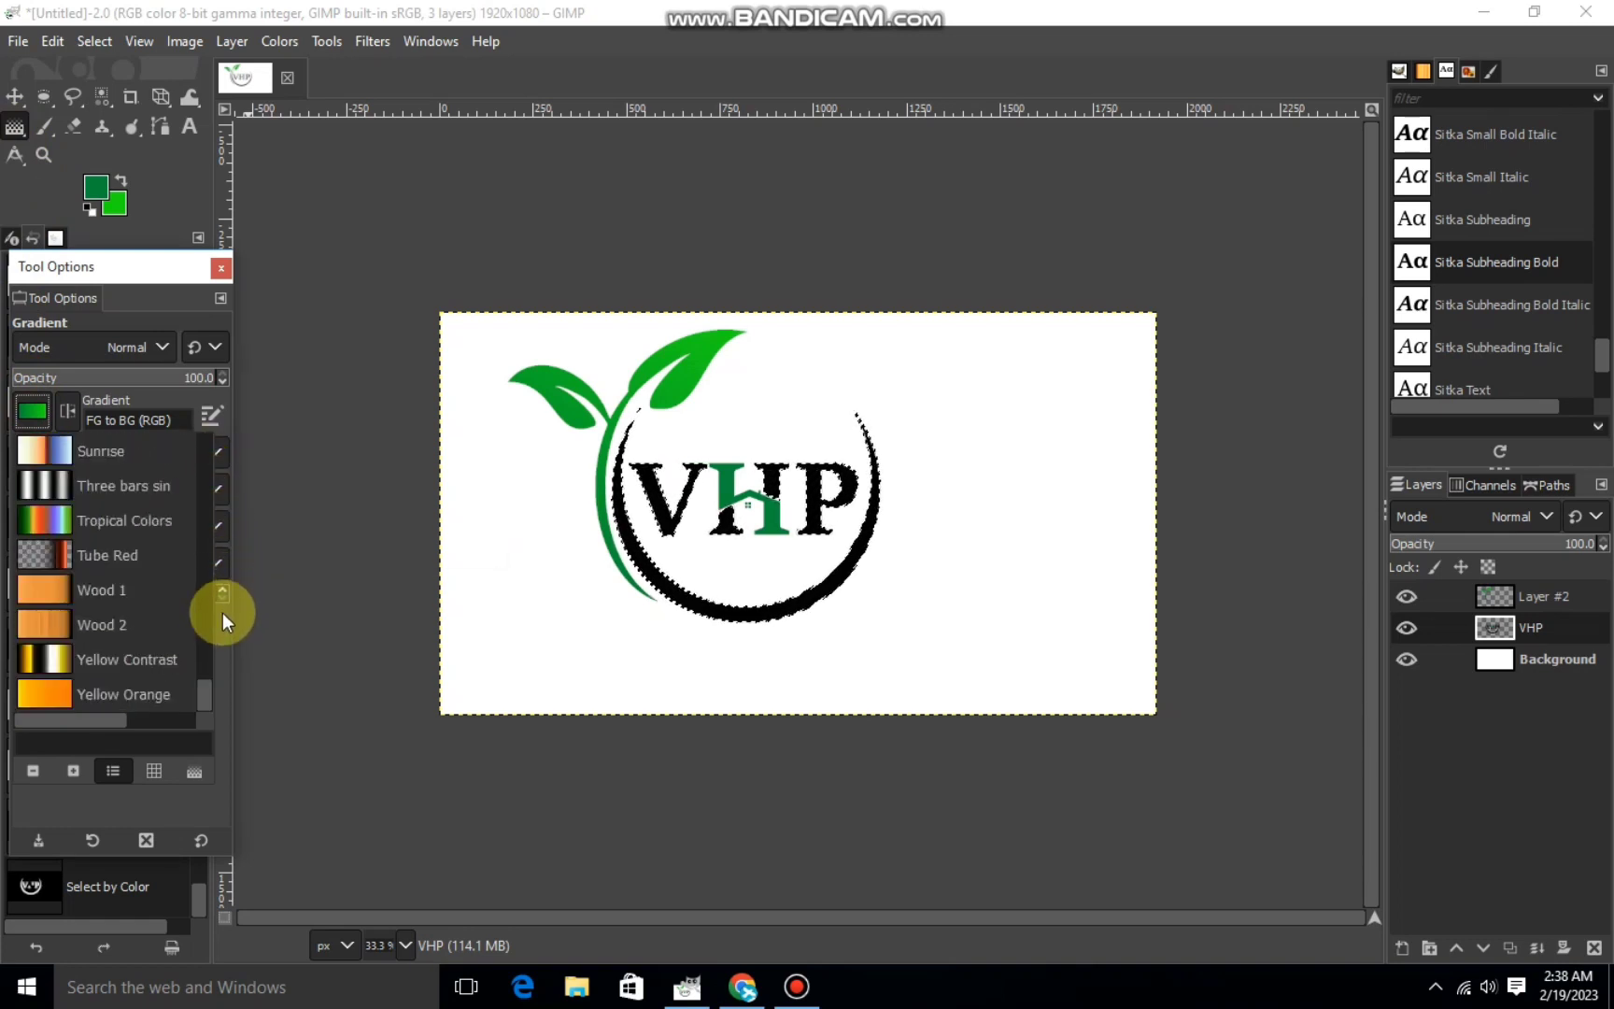
scroll(205, 603, "up", 5)
scroll(205, 613, "down", 1)
scroll(203, 635, "down", 2)
mouse_move(202, 635)
left_mouse_down()
mouse_move(210, 685)
mouse_move(213, 597)
left_mouse_up()
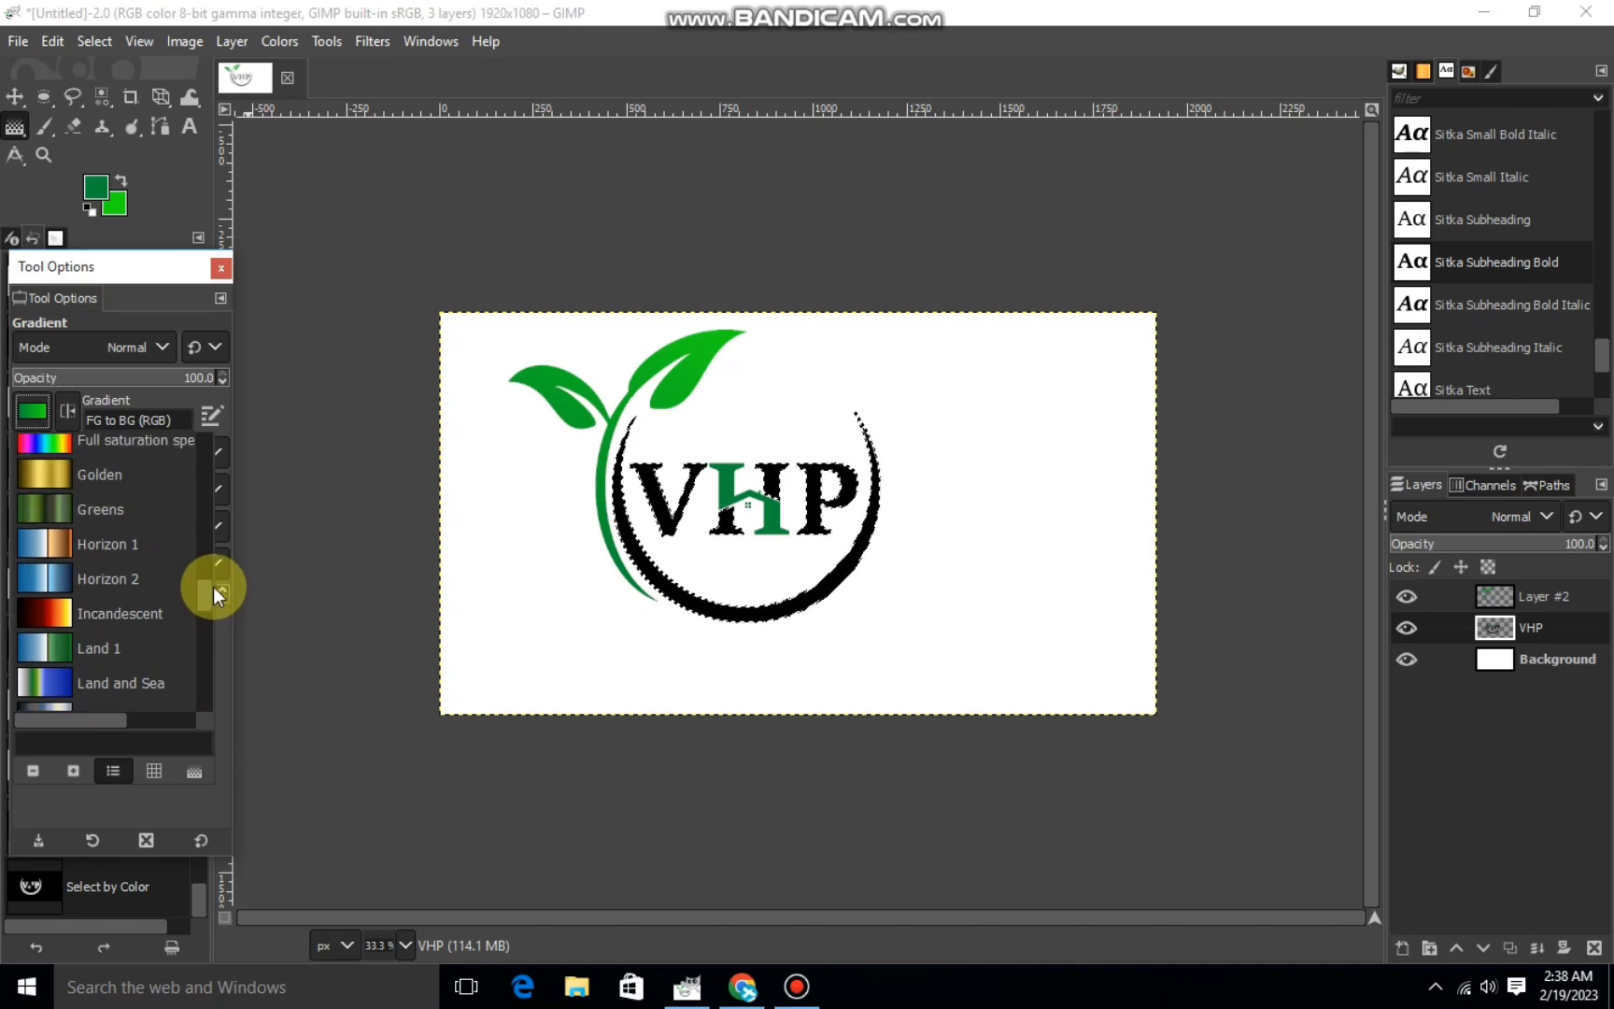
mouse_move(213, 597)
left_mouse_down()
mouse_move(219, 549)
mouse_move(207, 574)
left_mouse_up()
double_click(103, 618)
Draw the silver gradient across the letters and ring, then clear the selection.
mouse_move(575, 541)
left_mouse_down()
mouse_move(918, 569)
mouse_move(1063, 523)
left_mouse_up()
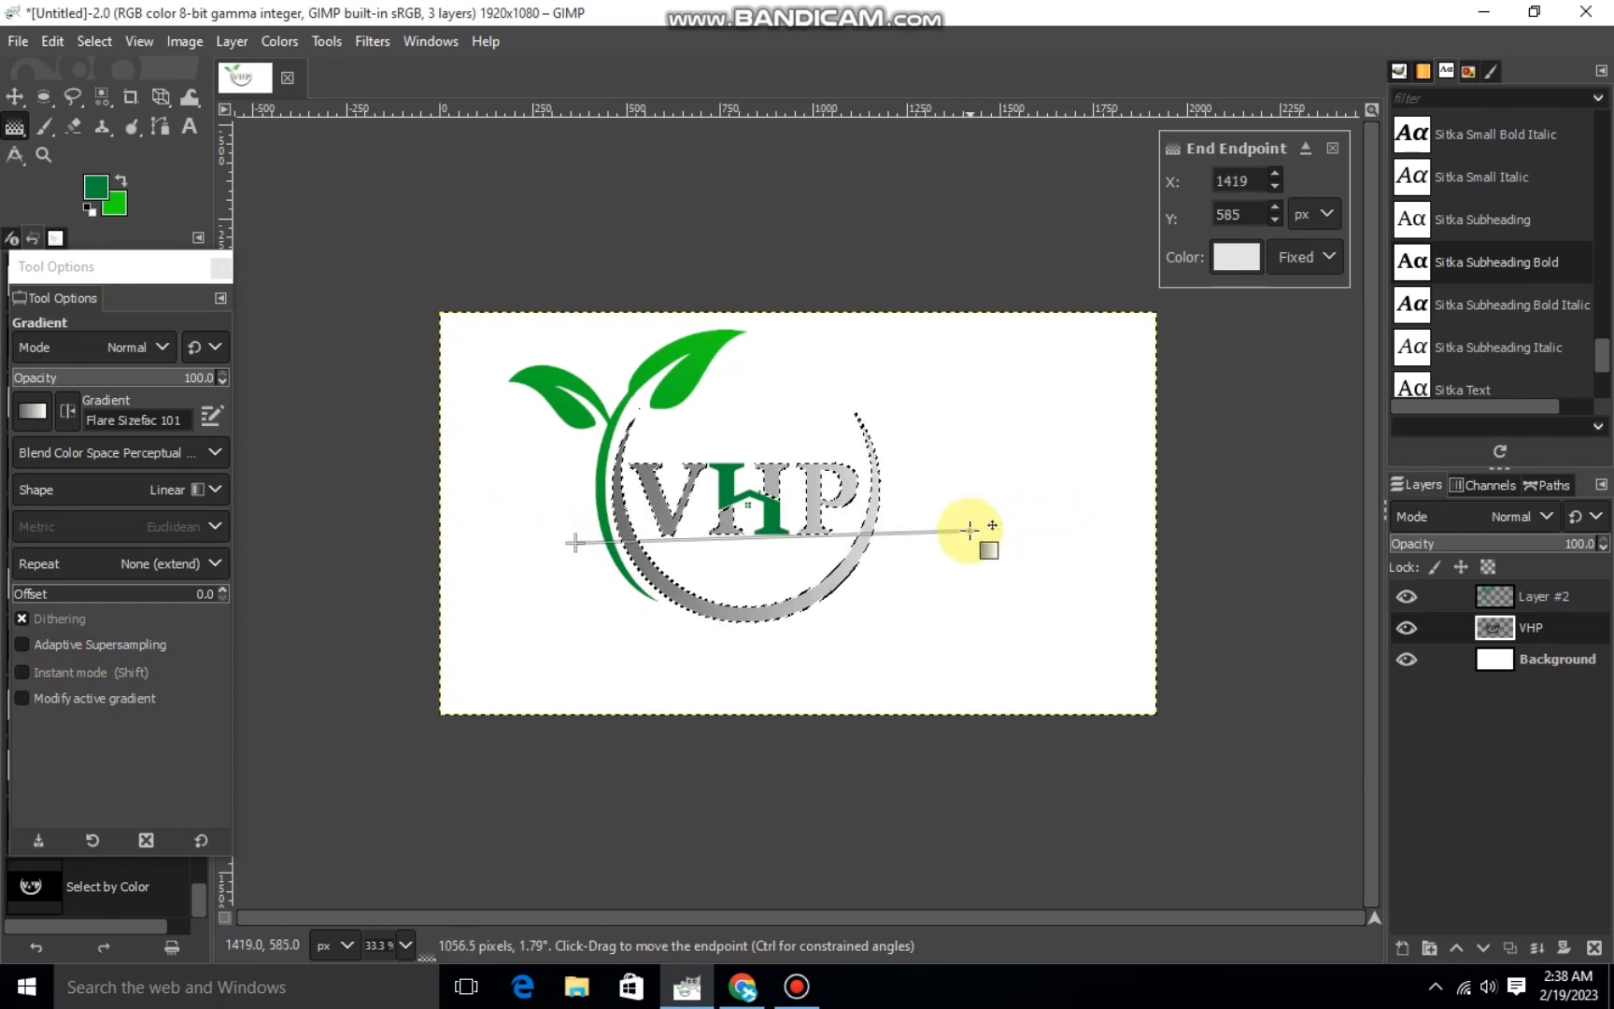
left_click_drag(574, 542, 496, 546)
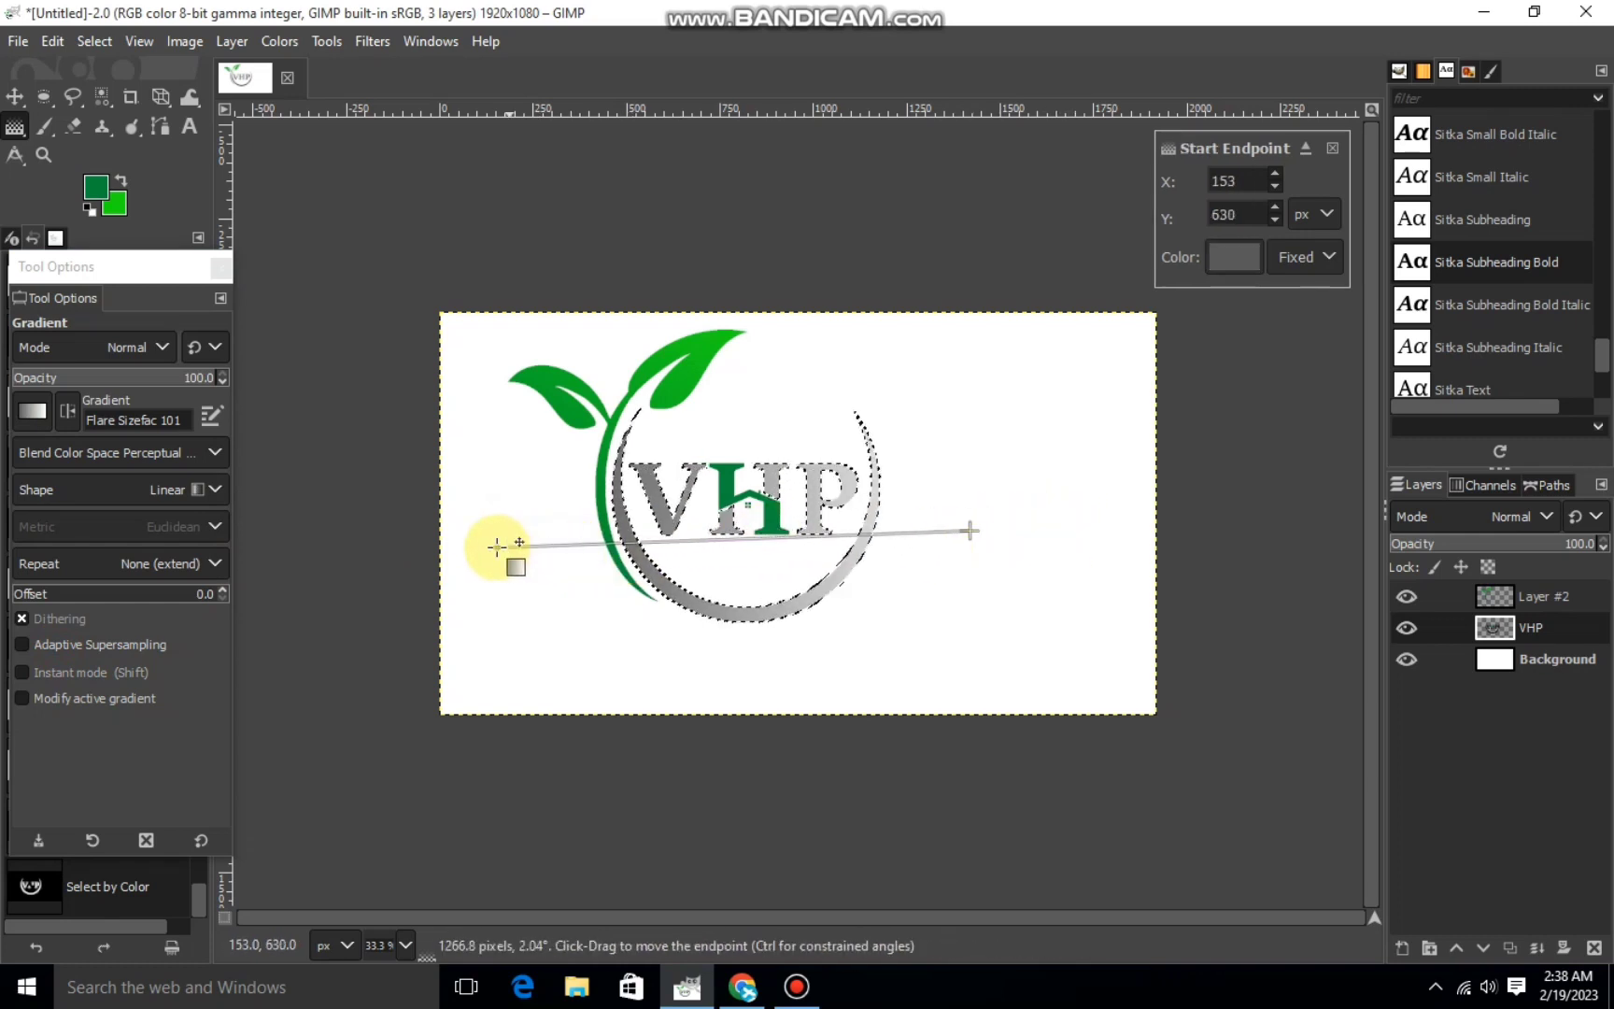
left_click(14, 97)
left_click(94, 41)
left_click(112, 98)
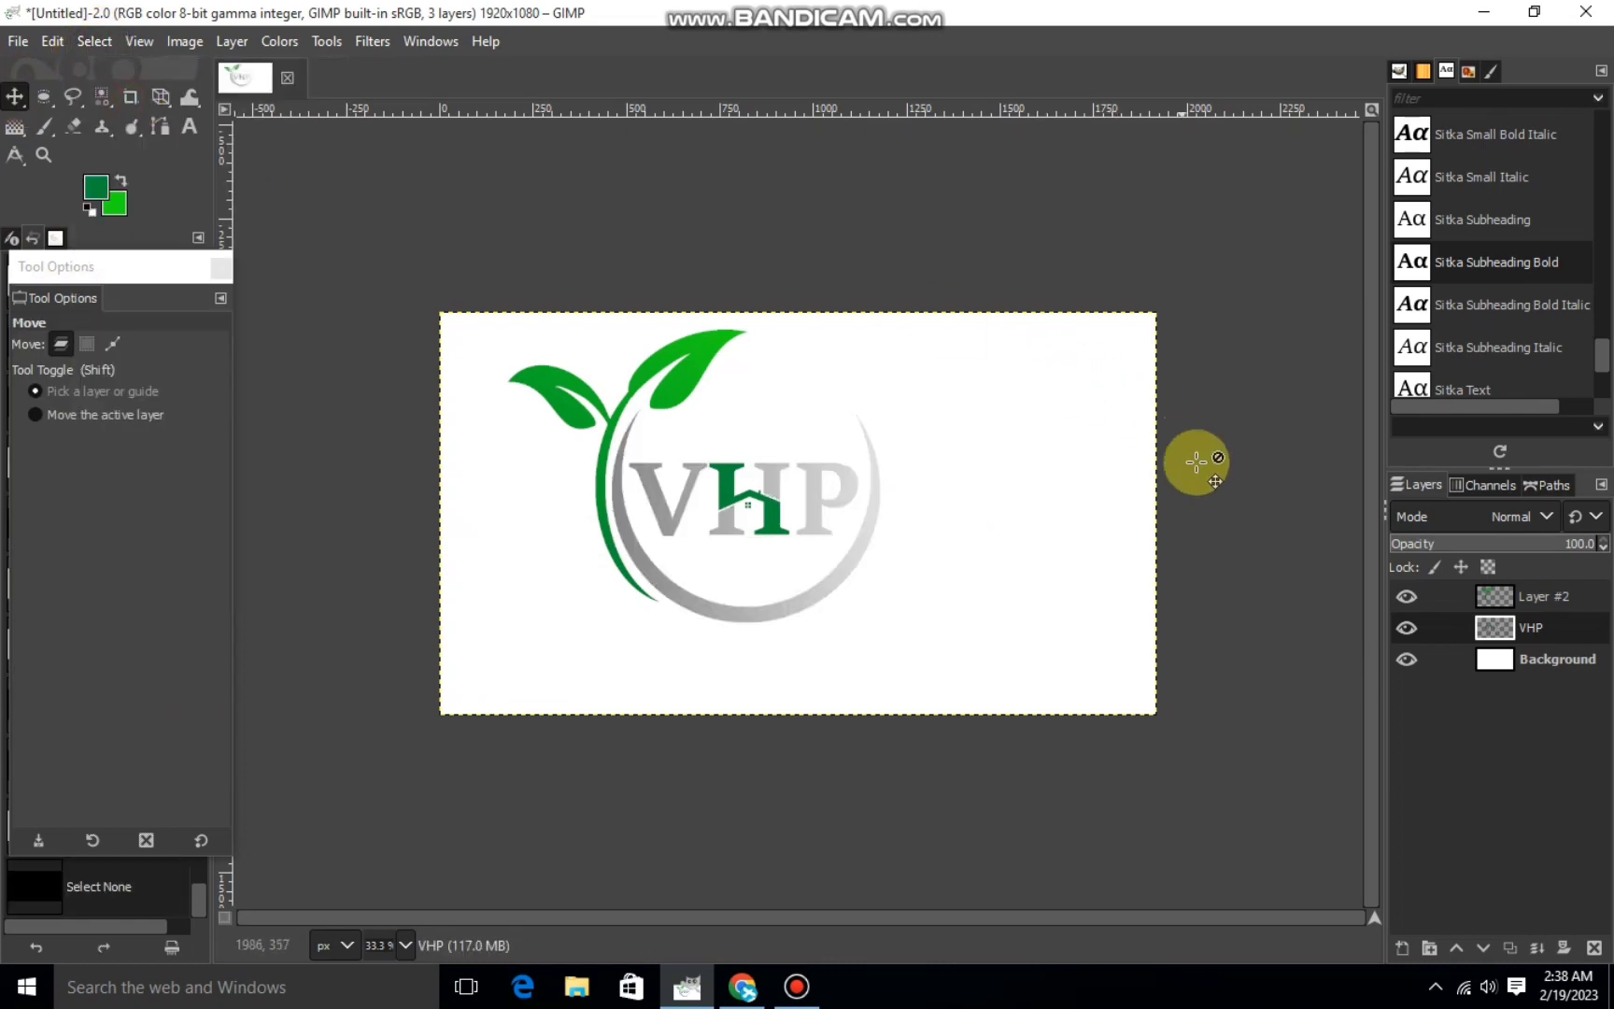
Merge Layer #2 down into the VHP layer.
right_click(1530, 595)
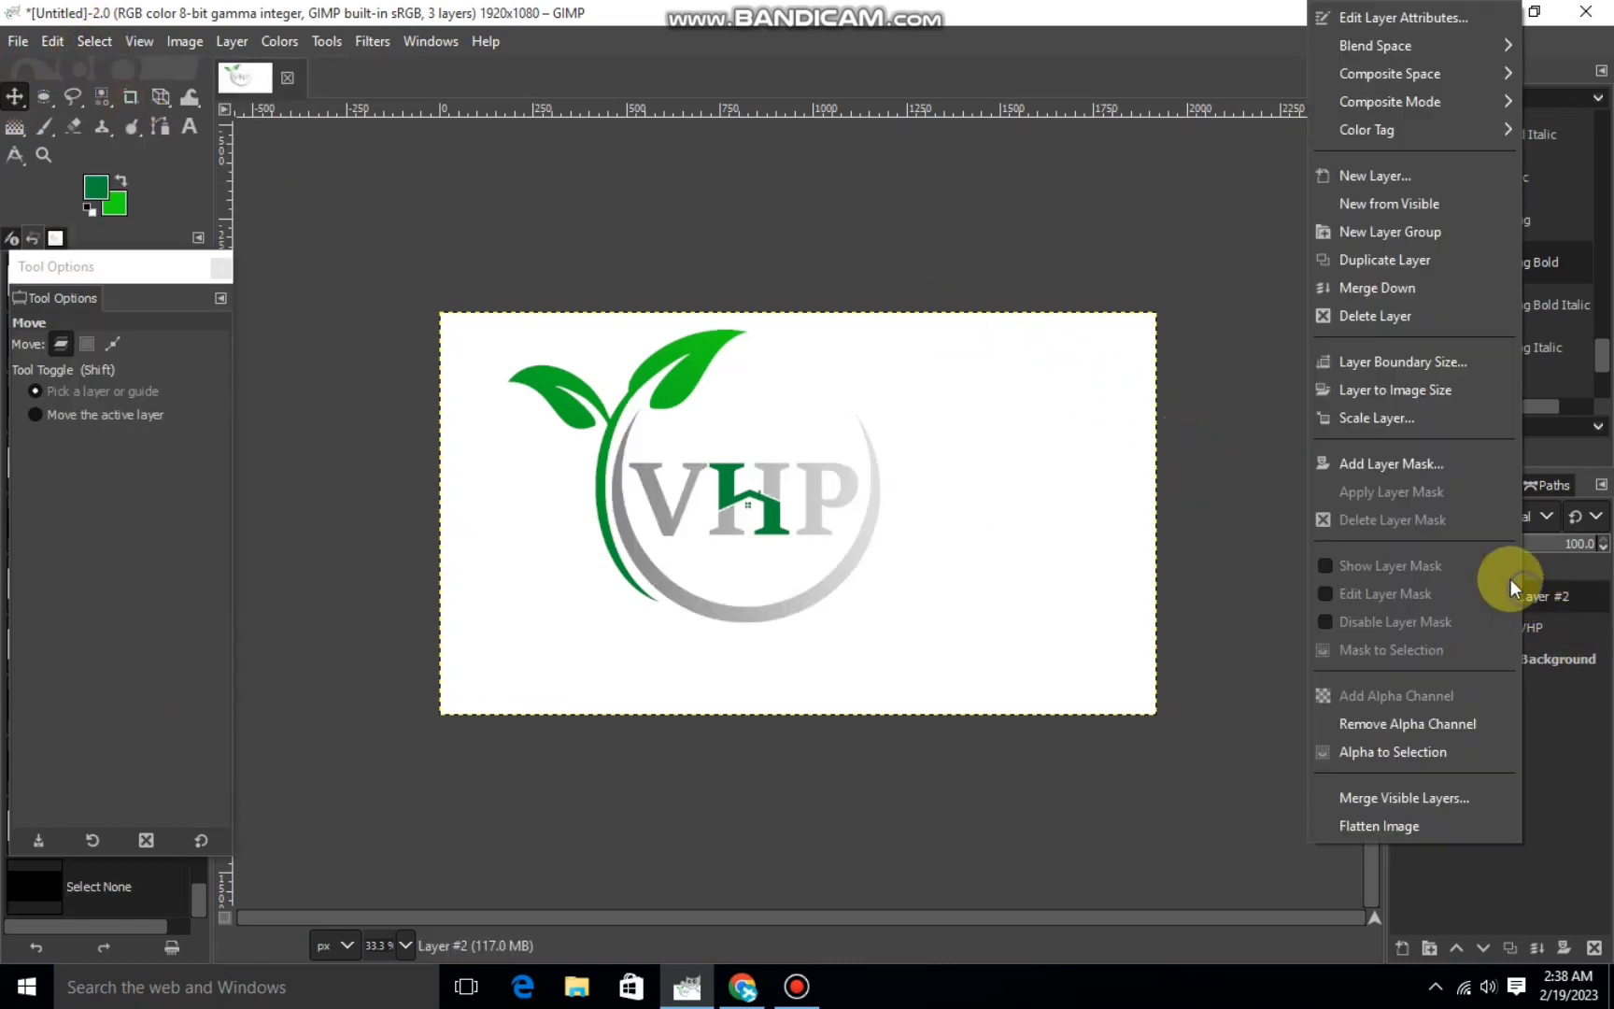
left_click(1375, 289)
left_click(1405, 595)
left_click(1405, 596)
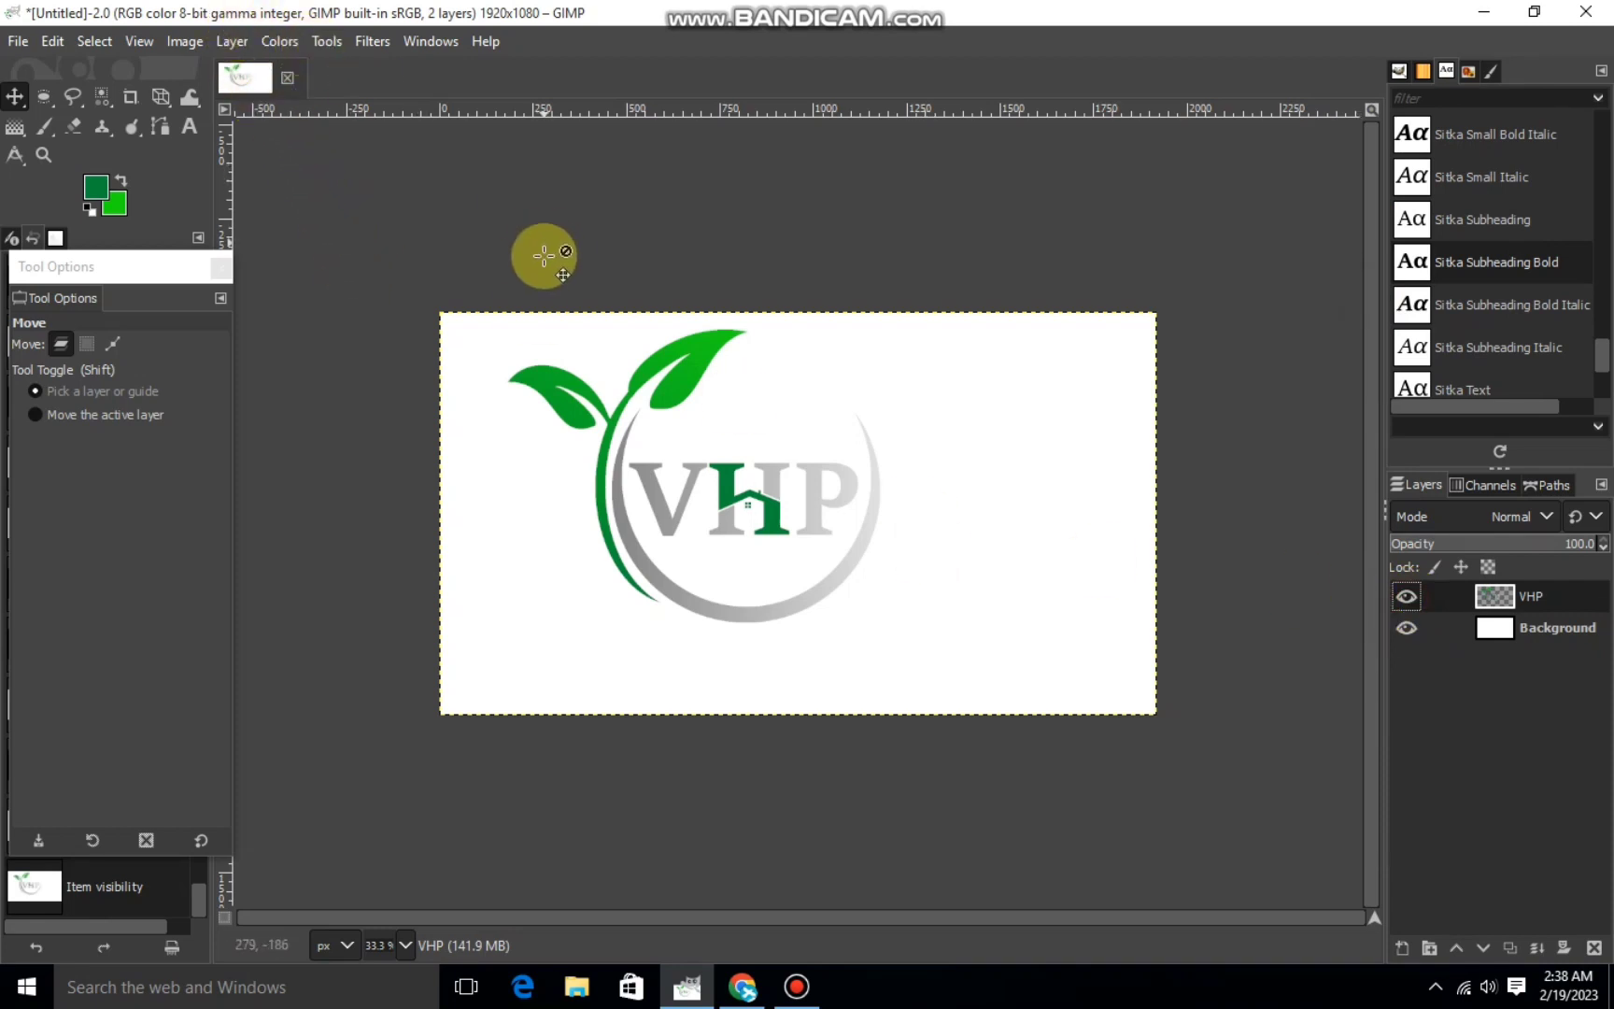
Apply a darker Drop Shadow to the logo with a near-zero horizontal offset.
key("plus")
left_click(358, 39)
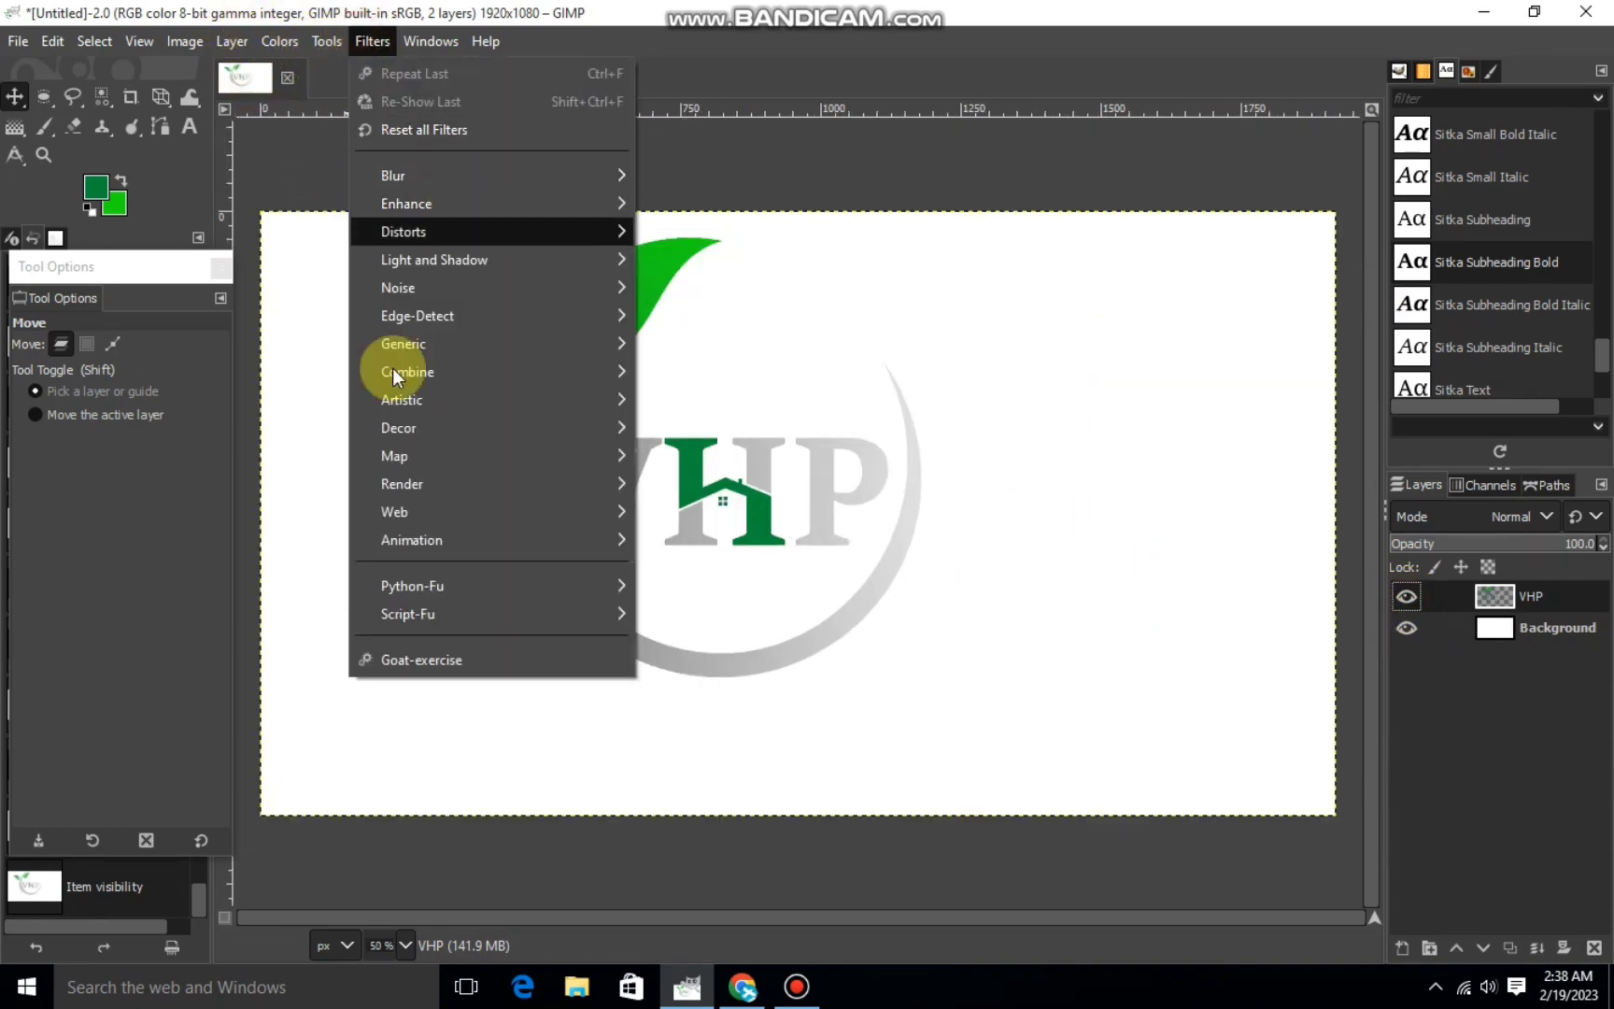
left_click(683, 444)
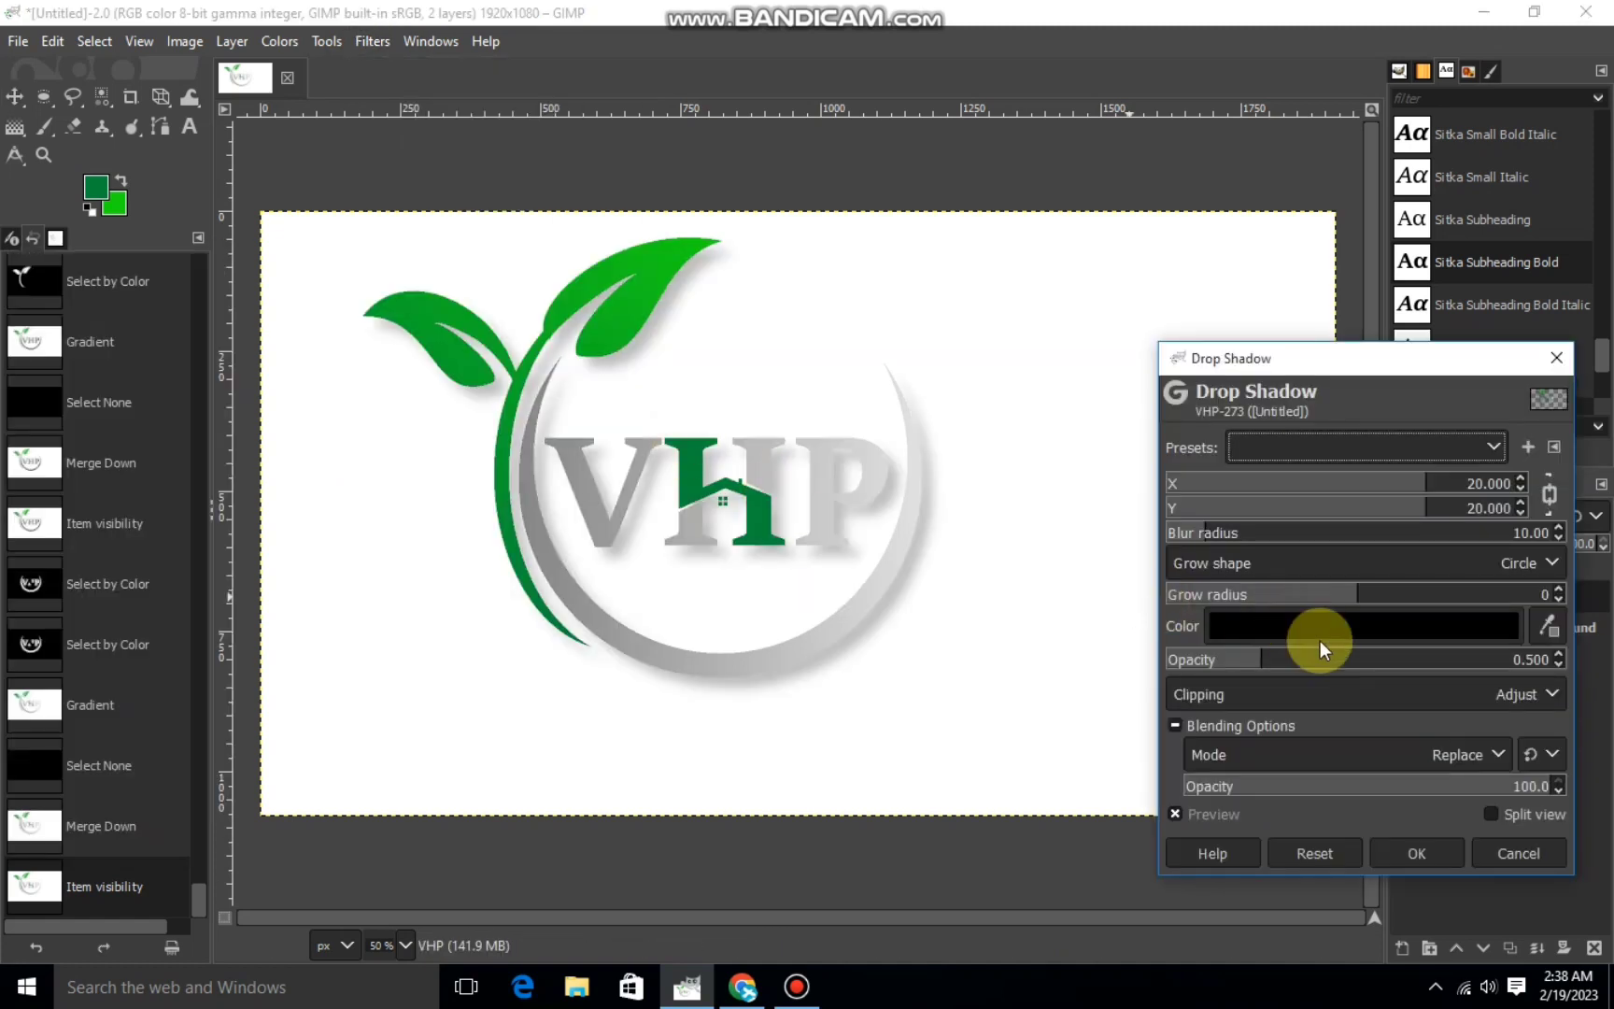
left_click_drag(1335, 664, 1392, 661)
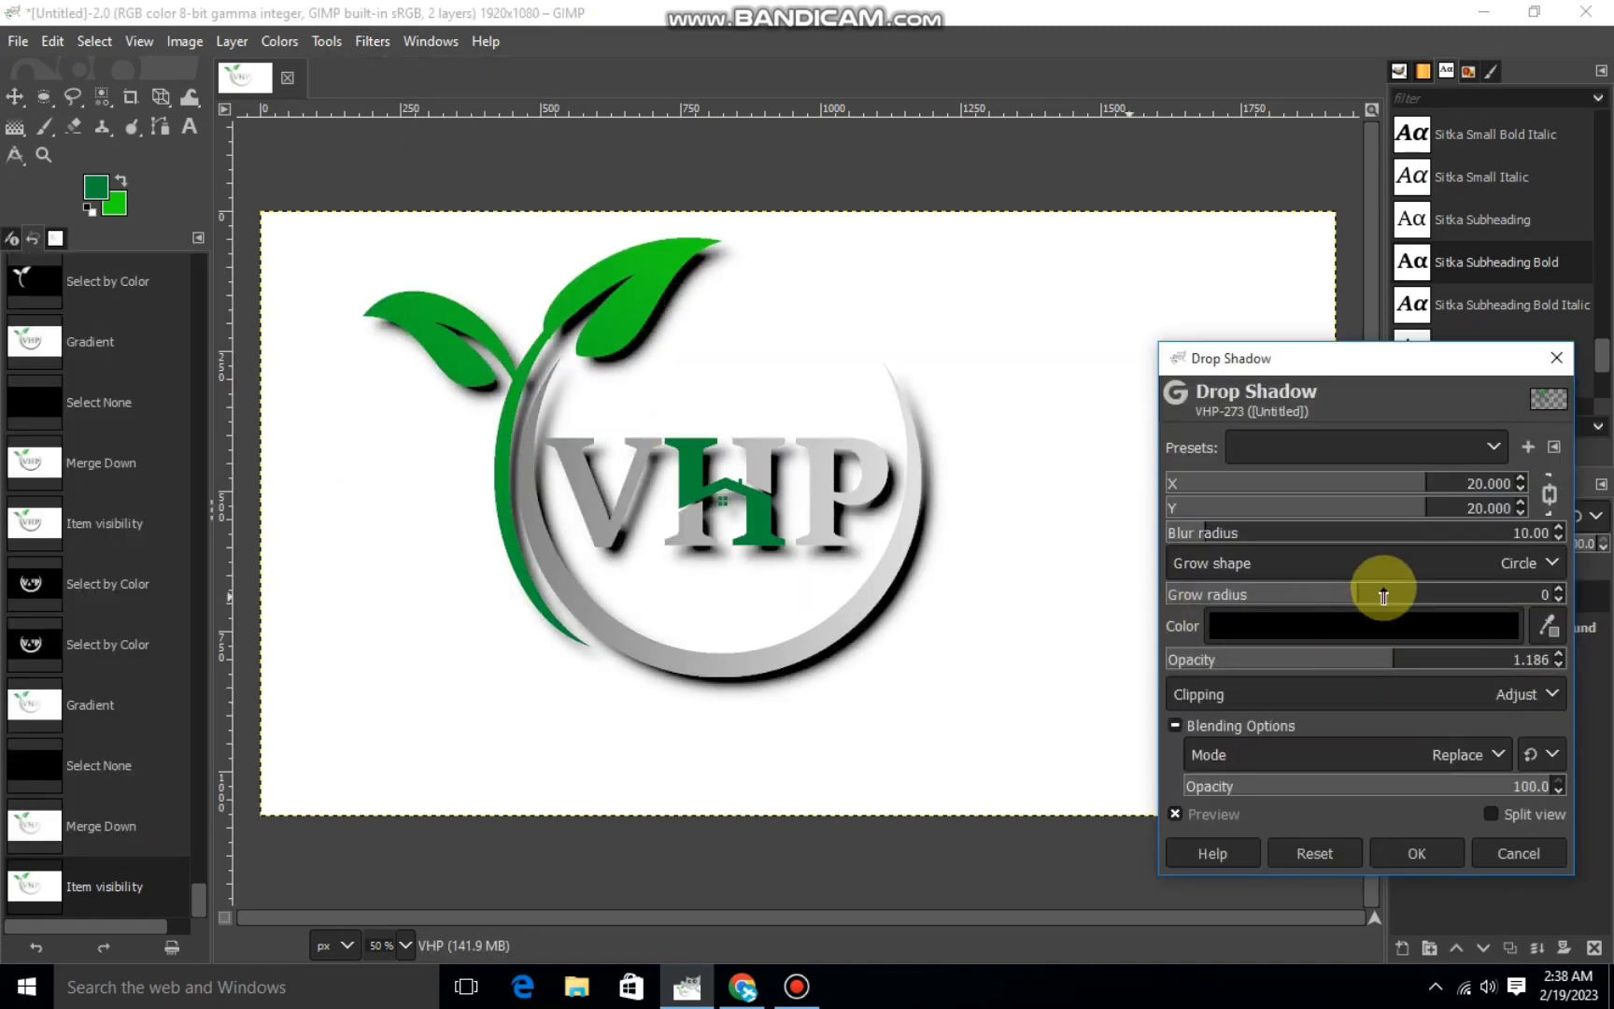
mouse_move(1385, 495)
left_mouse_down()
mouse_move(1354, 499)
mouse_move(1453, 507)
left_mouse_up()
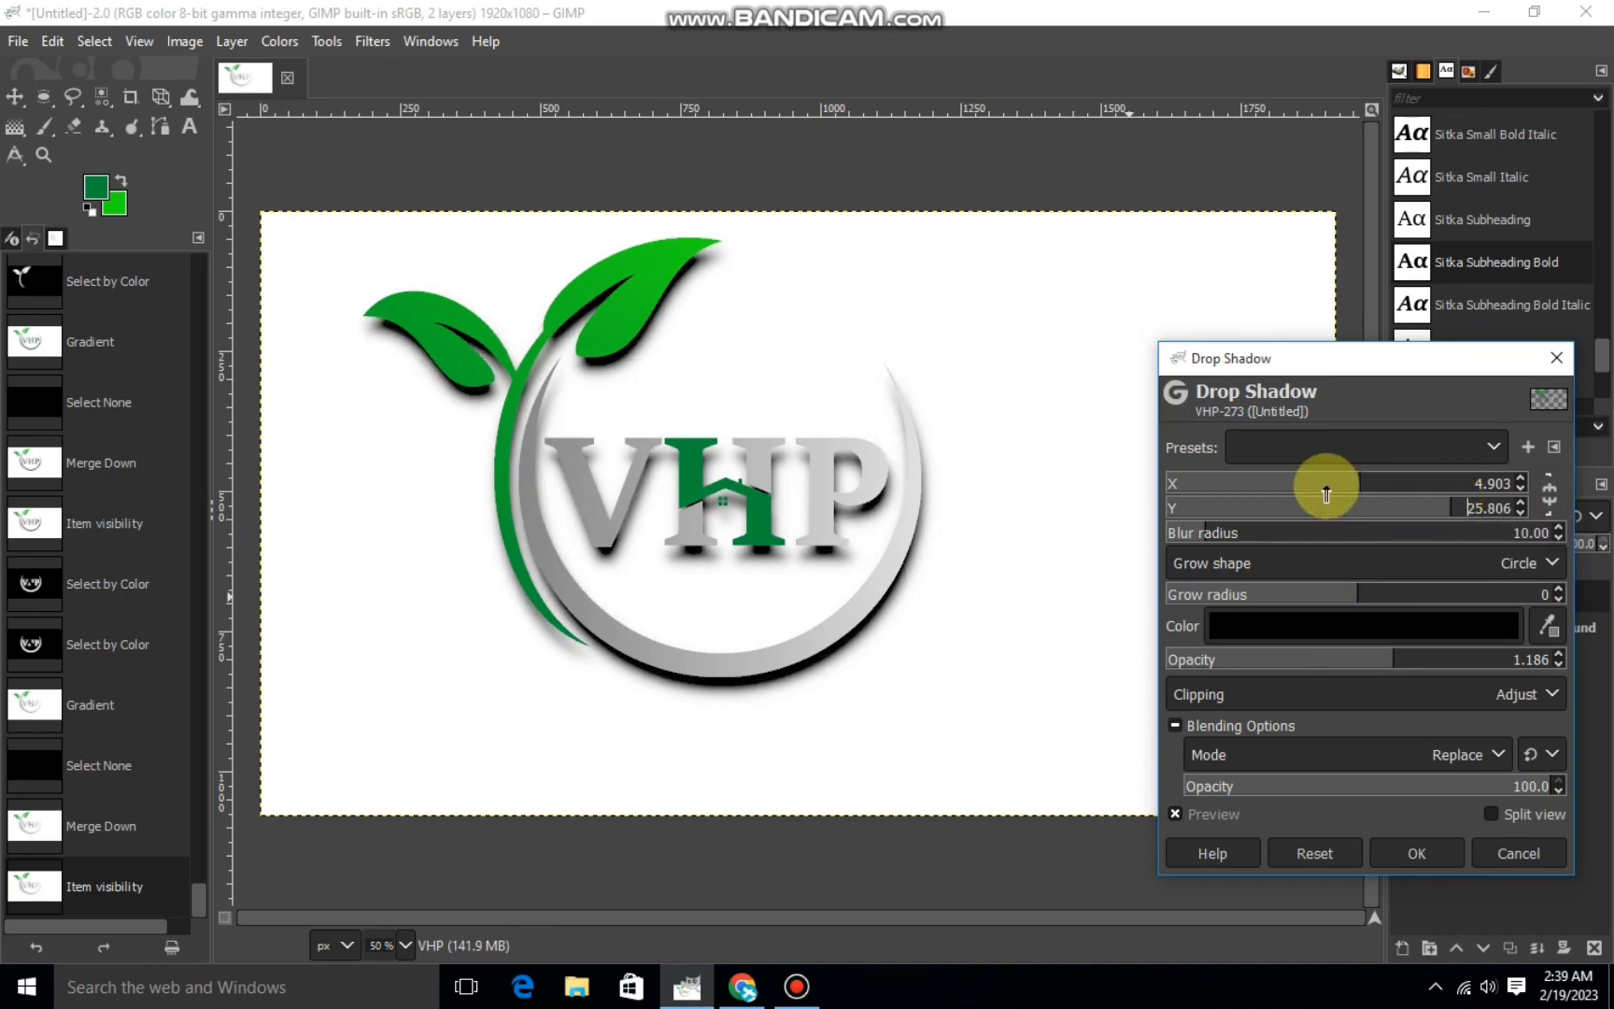
type("-")
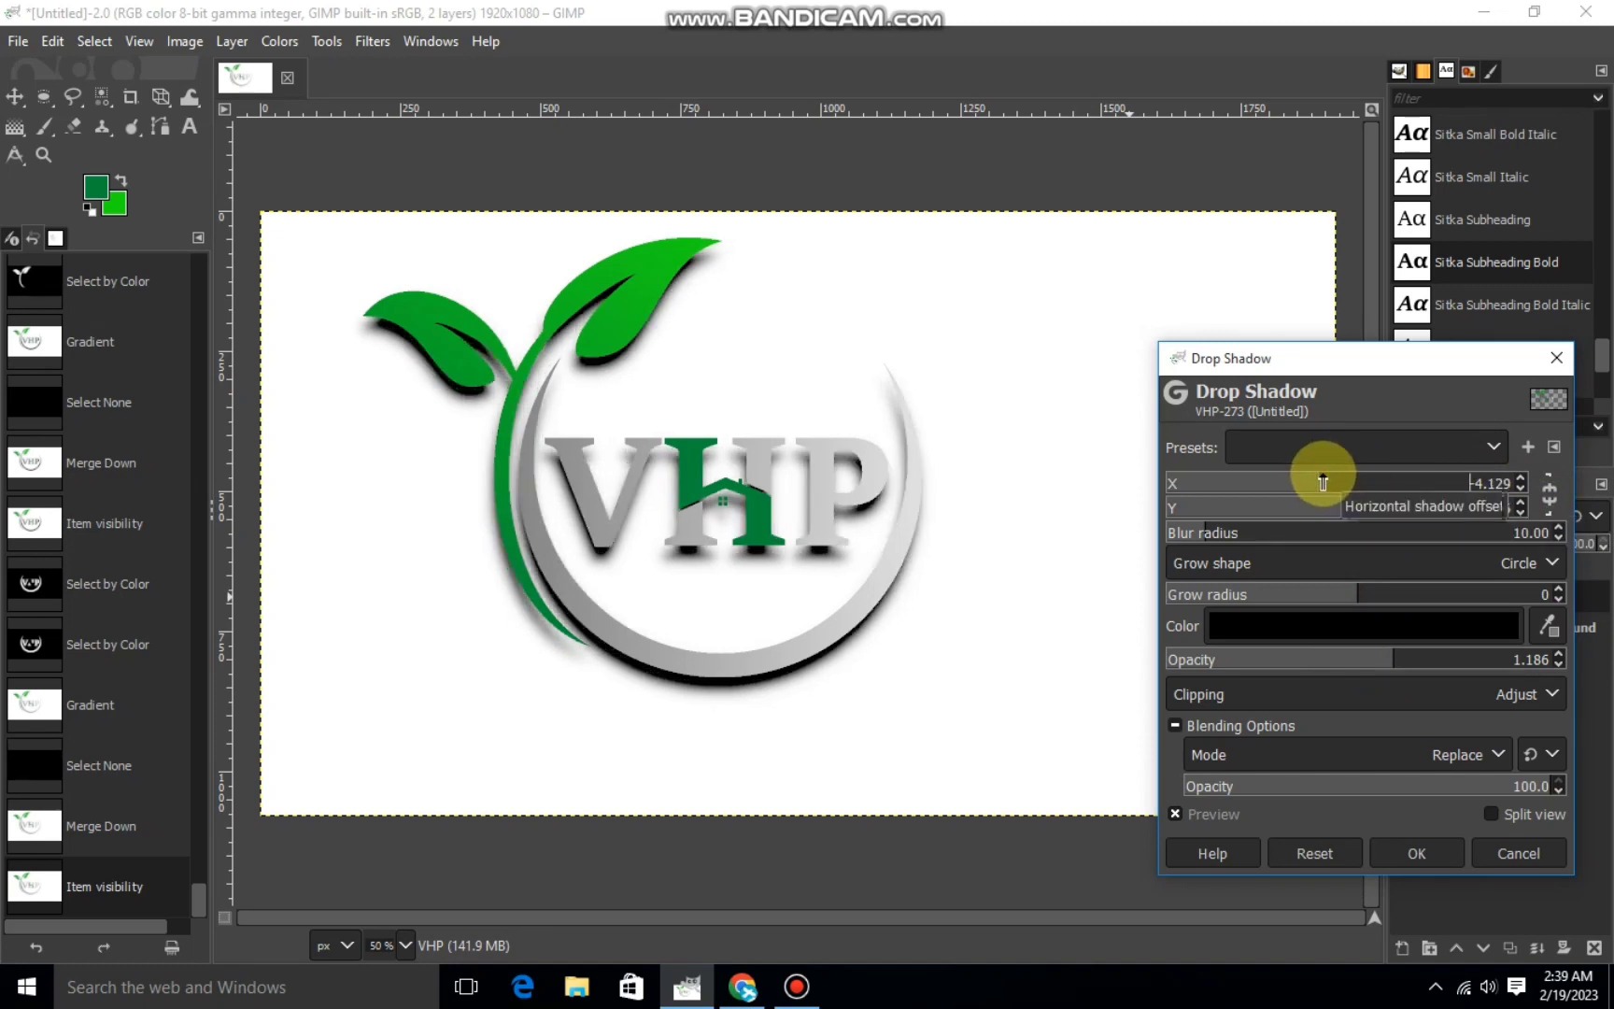
left_click(1338, 480)
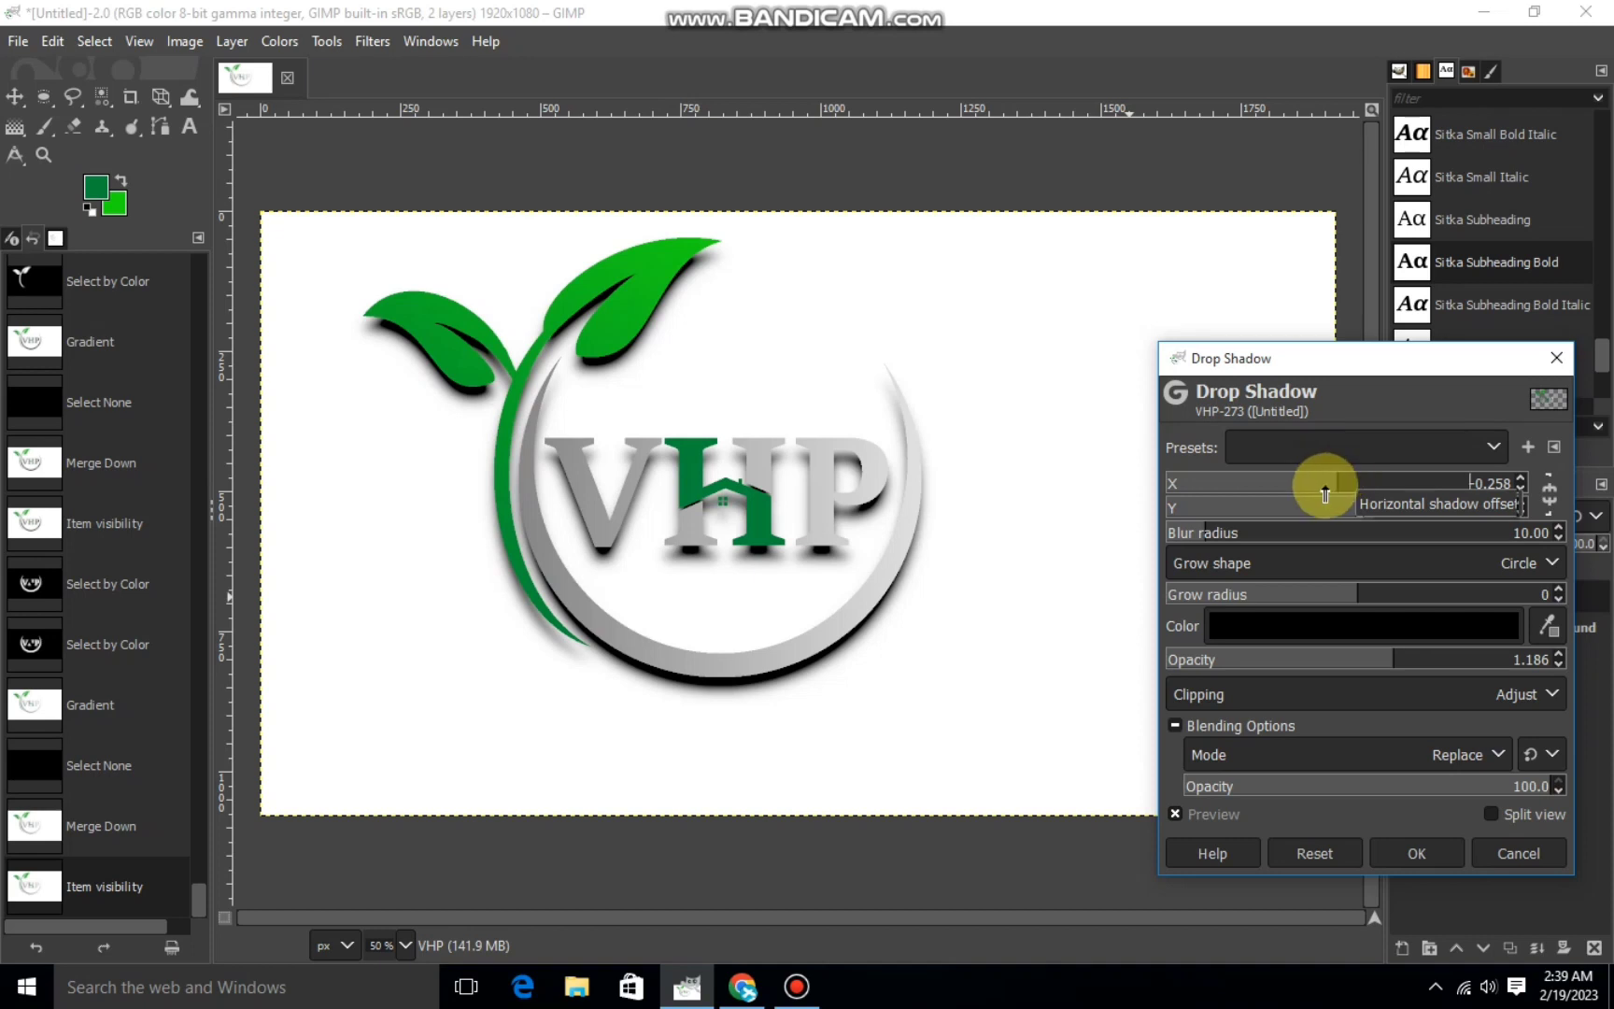
left_click(1452, 856)
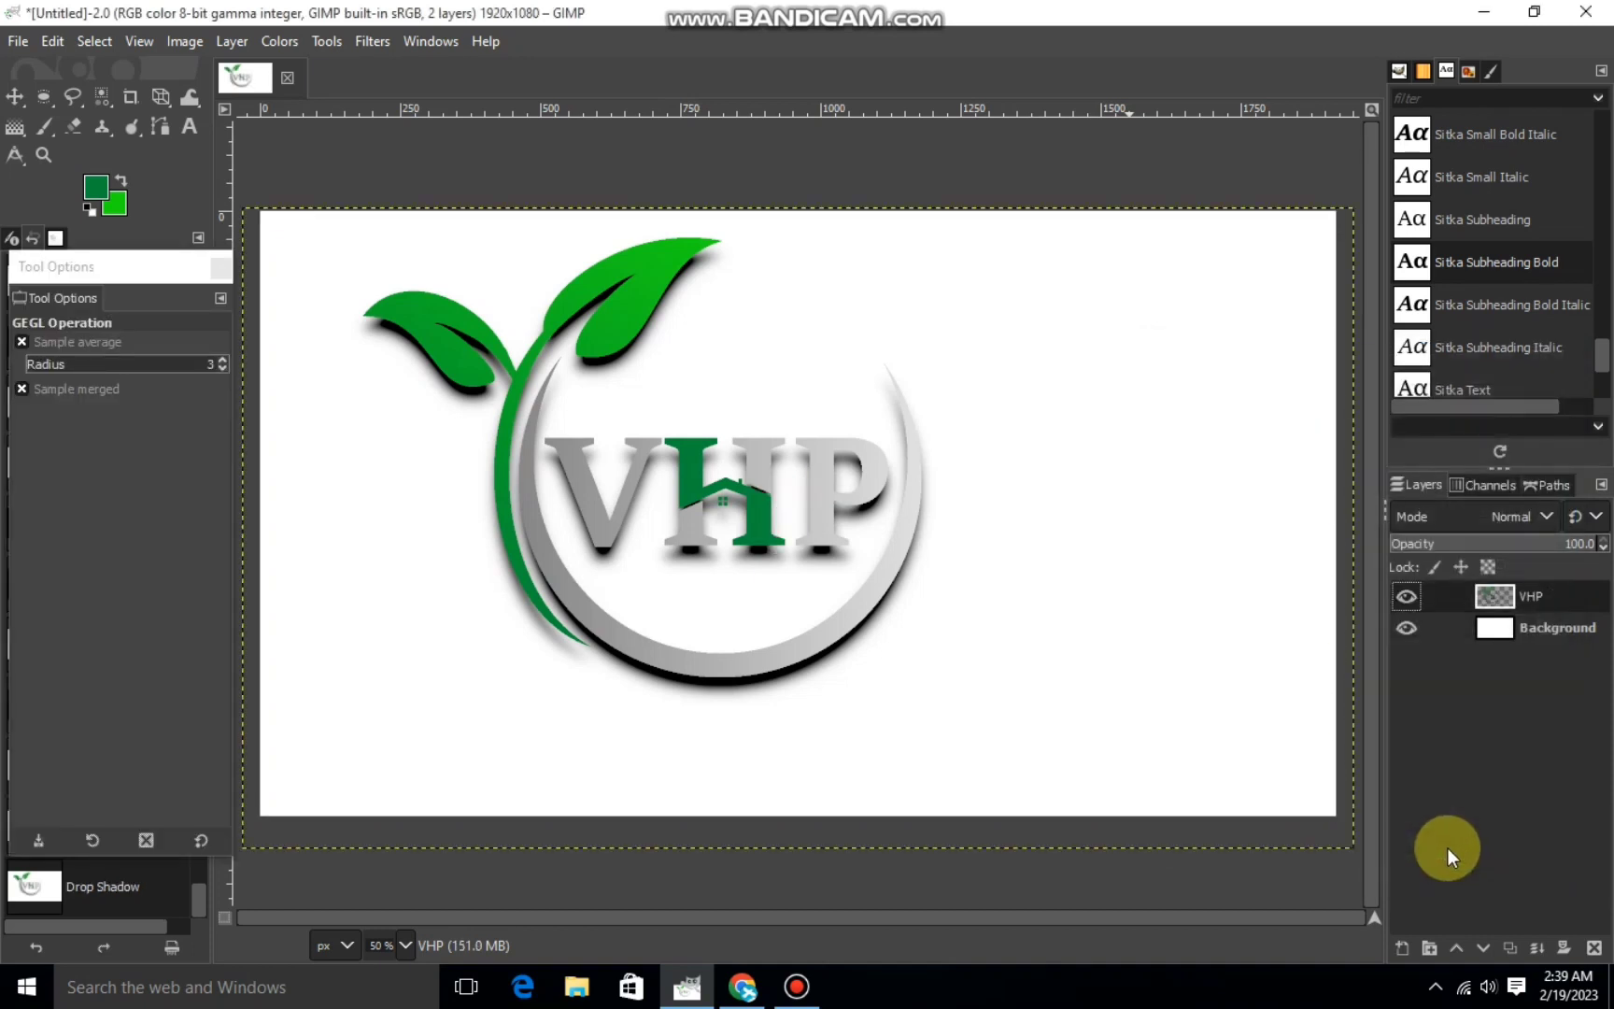
Add a second, stronger drop shadow offset X -19.097, Y 9.806 toward the lower left.
key("minus")
key("shift+ctrl+f")
left_click(1351, 659)
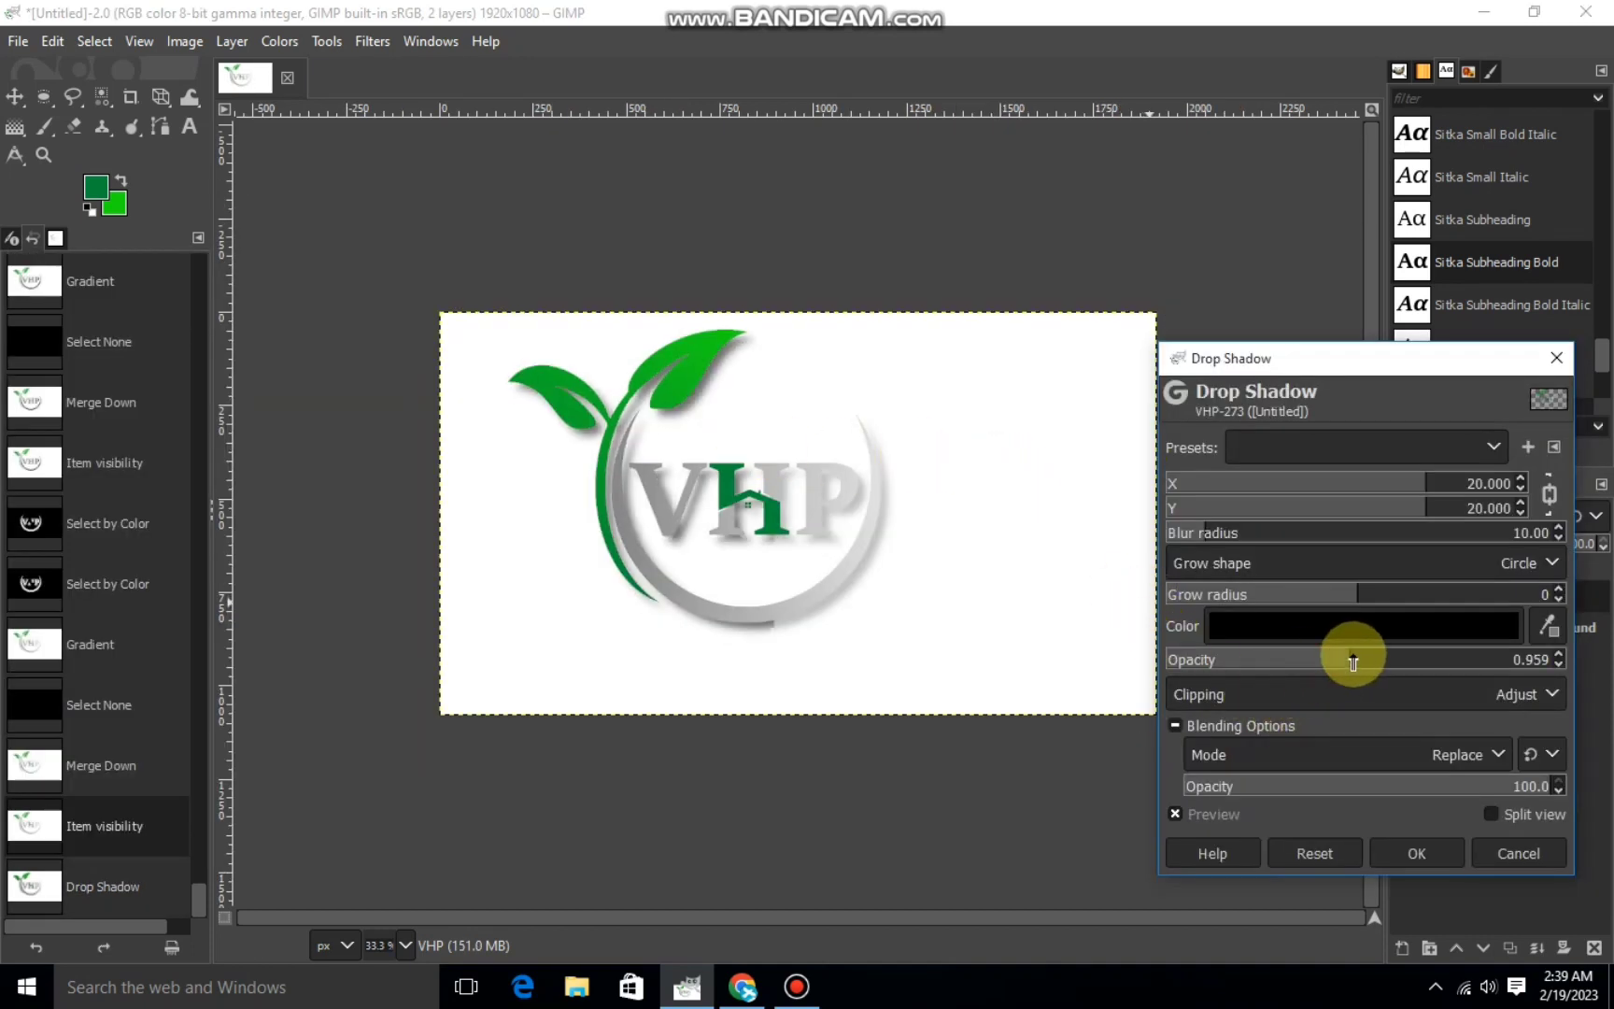
left_click(1385, 483)
left_click(1310, 507)
left_click(1550, 493)
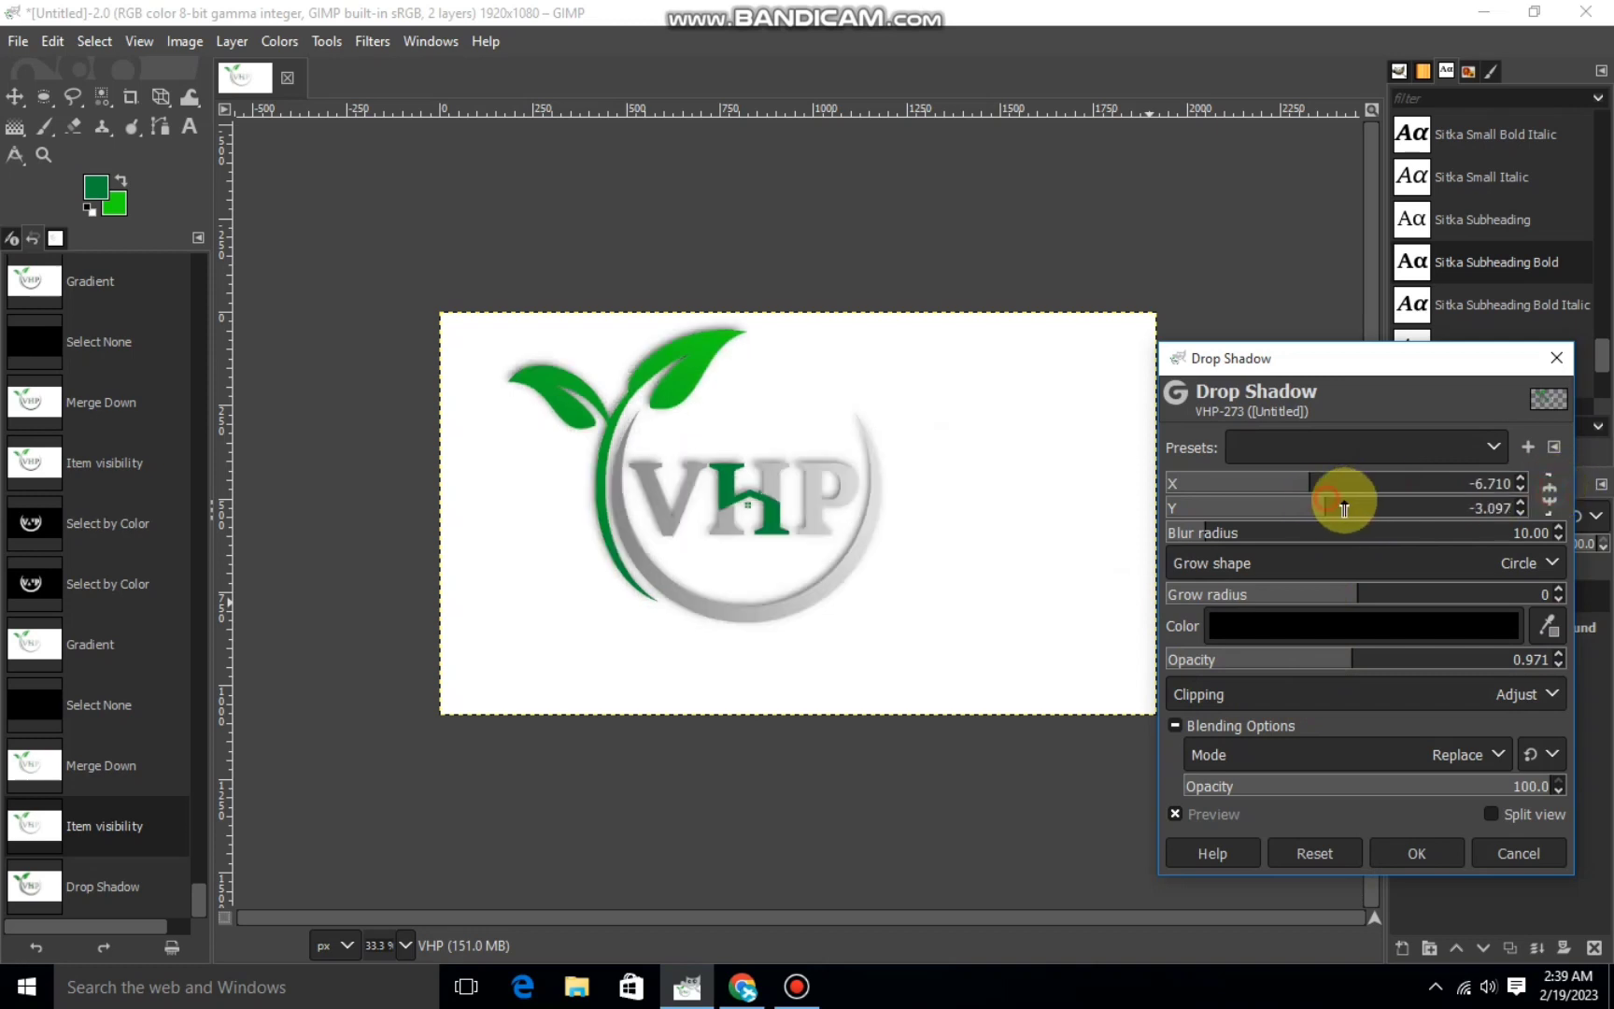
left_click_drag(1344, 507, 1396, 512)
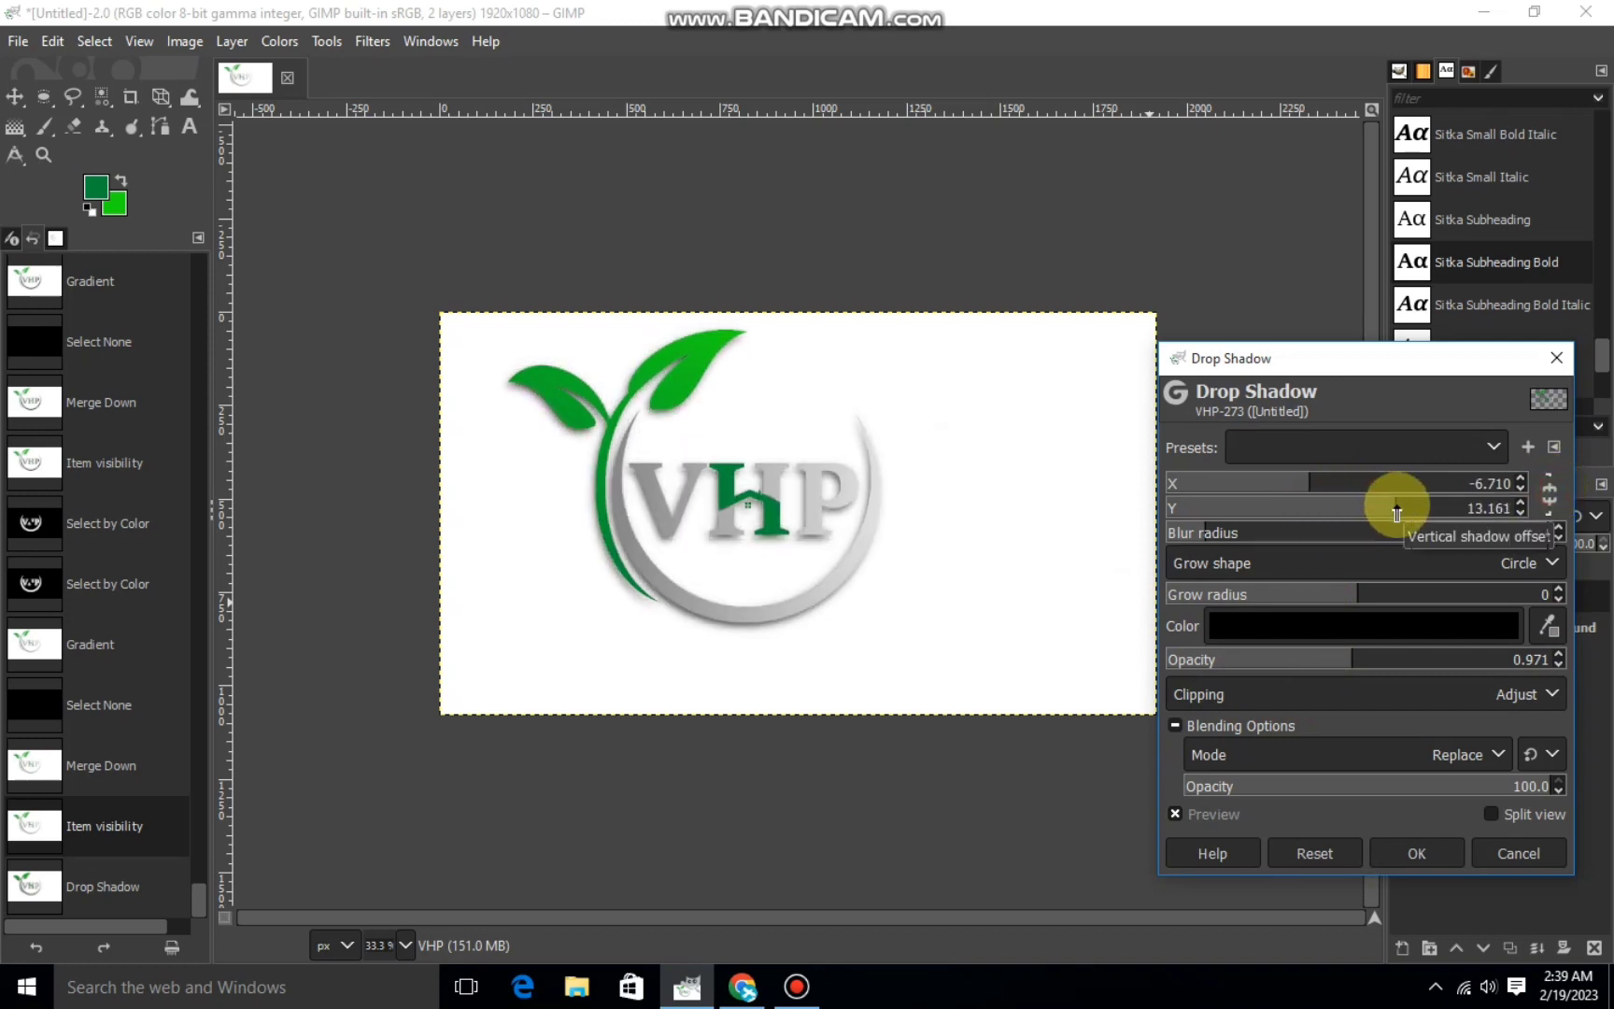
left_click(1270, 482)
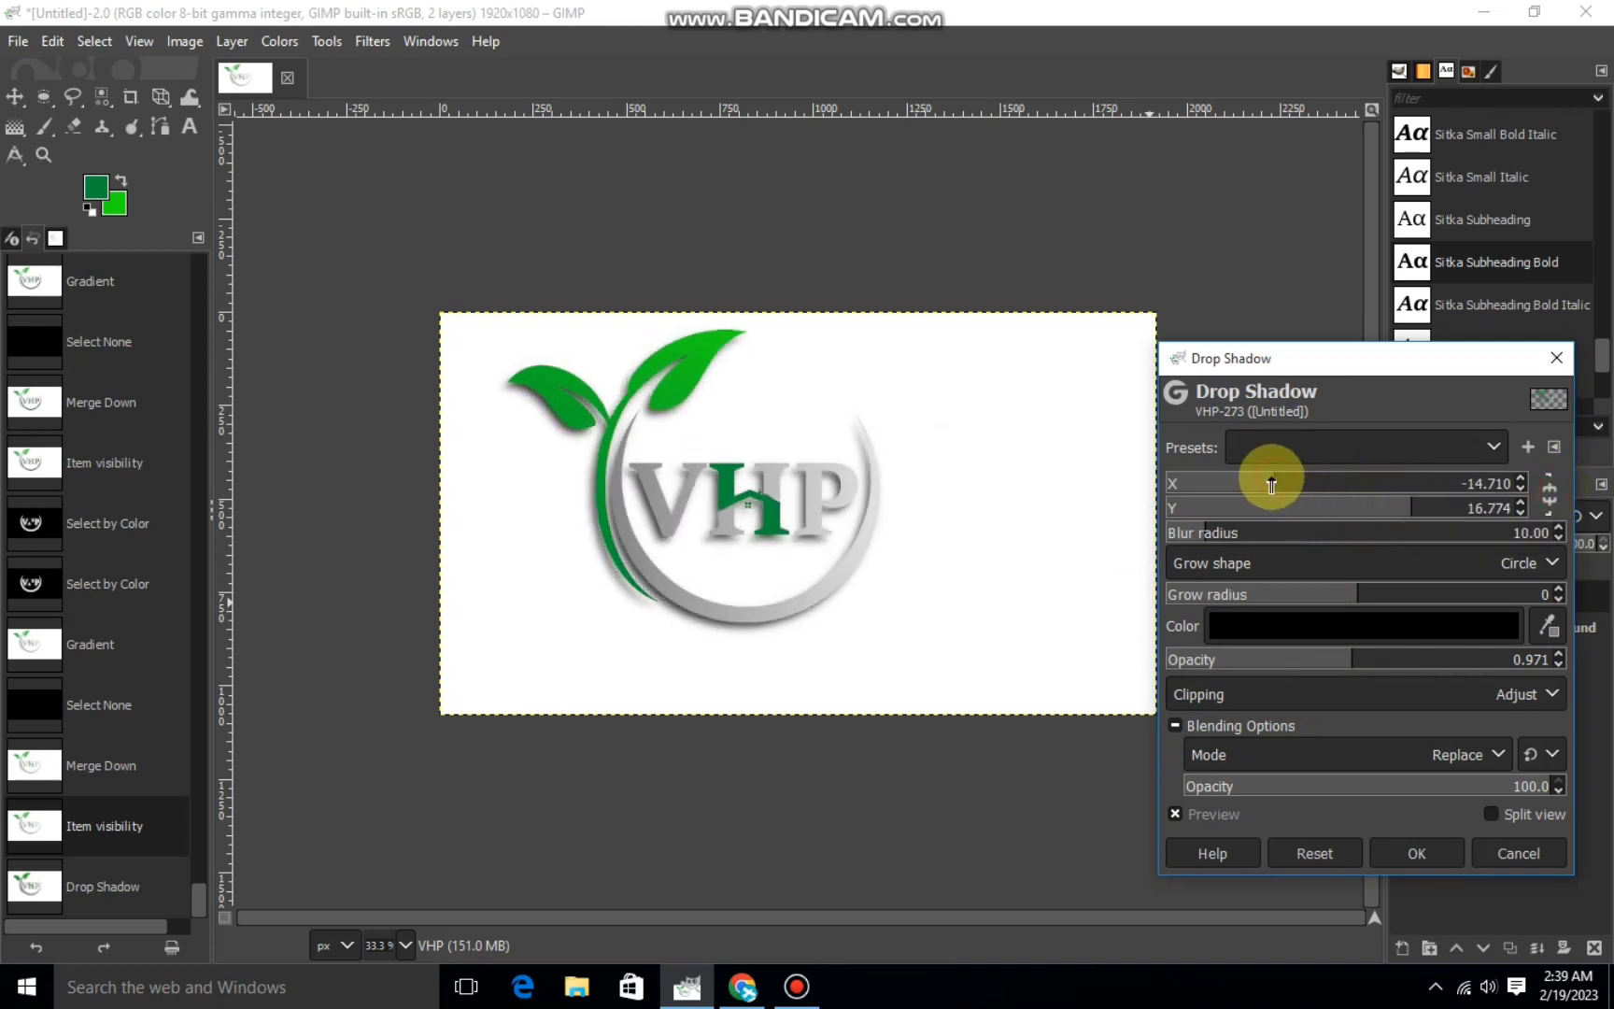
left_click_drag(1260, 488, 1293, 493)
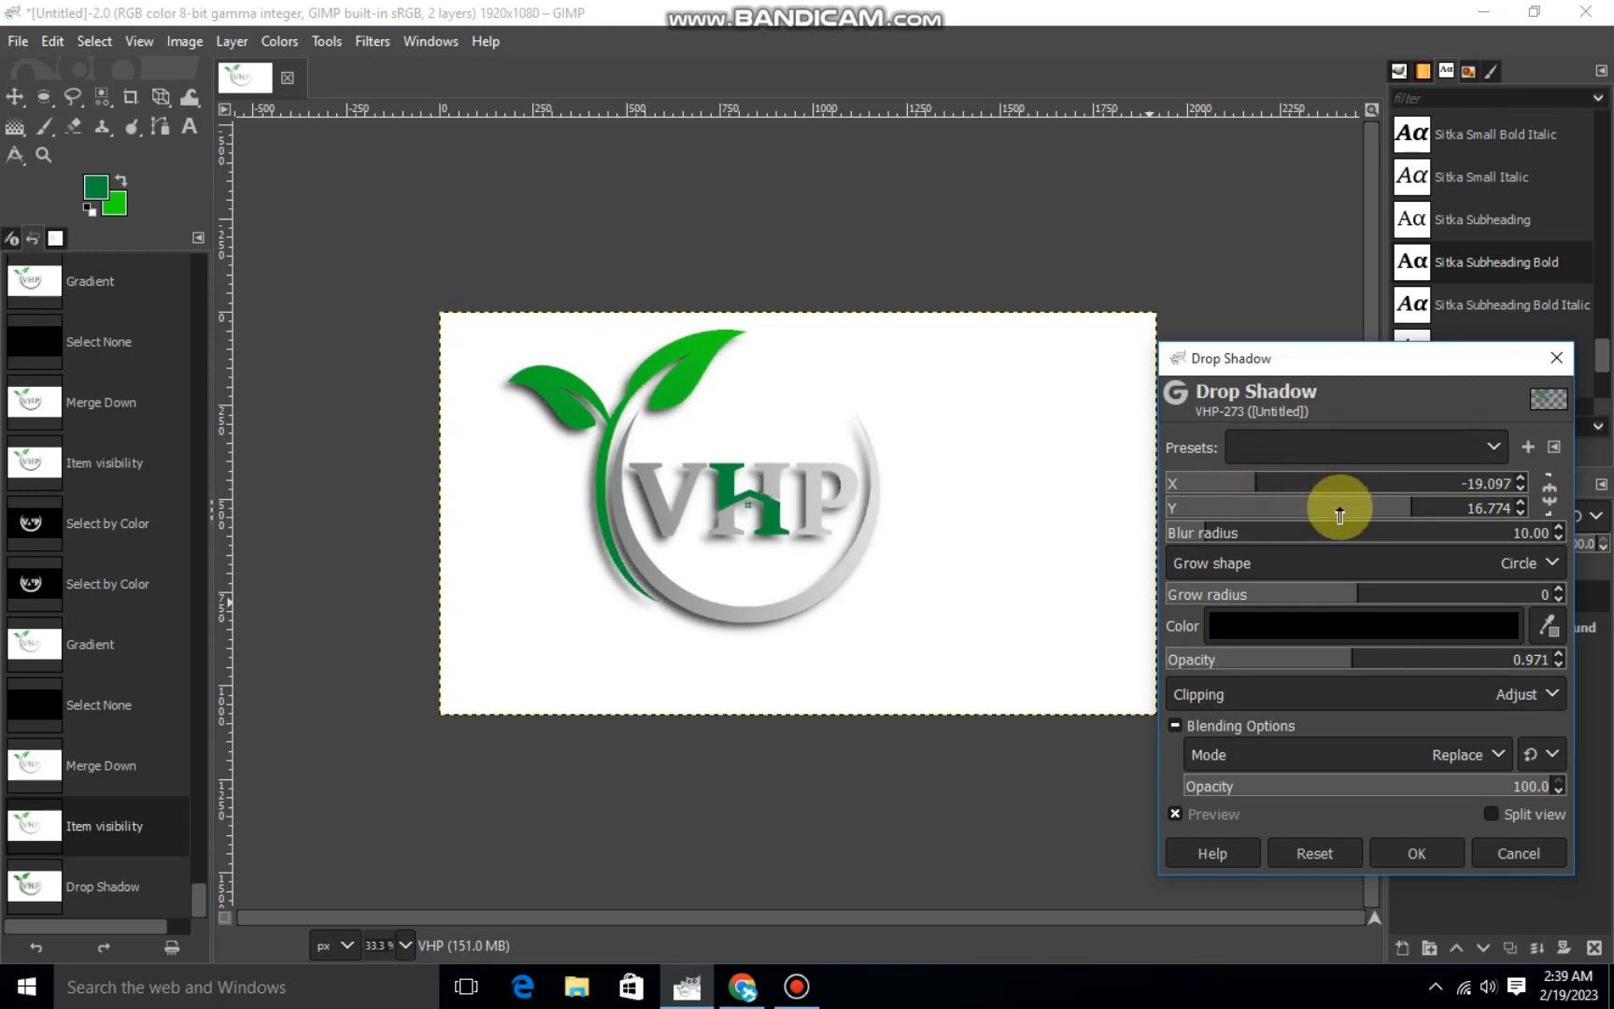
left_click_drag(1397, 516, 1380, 512)
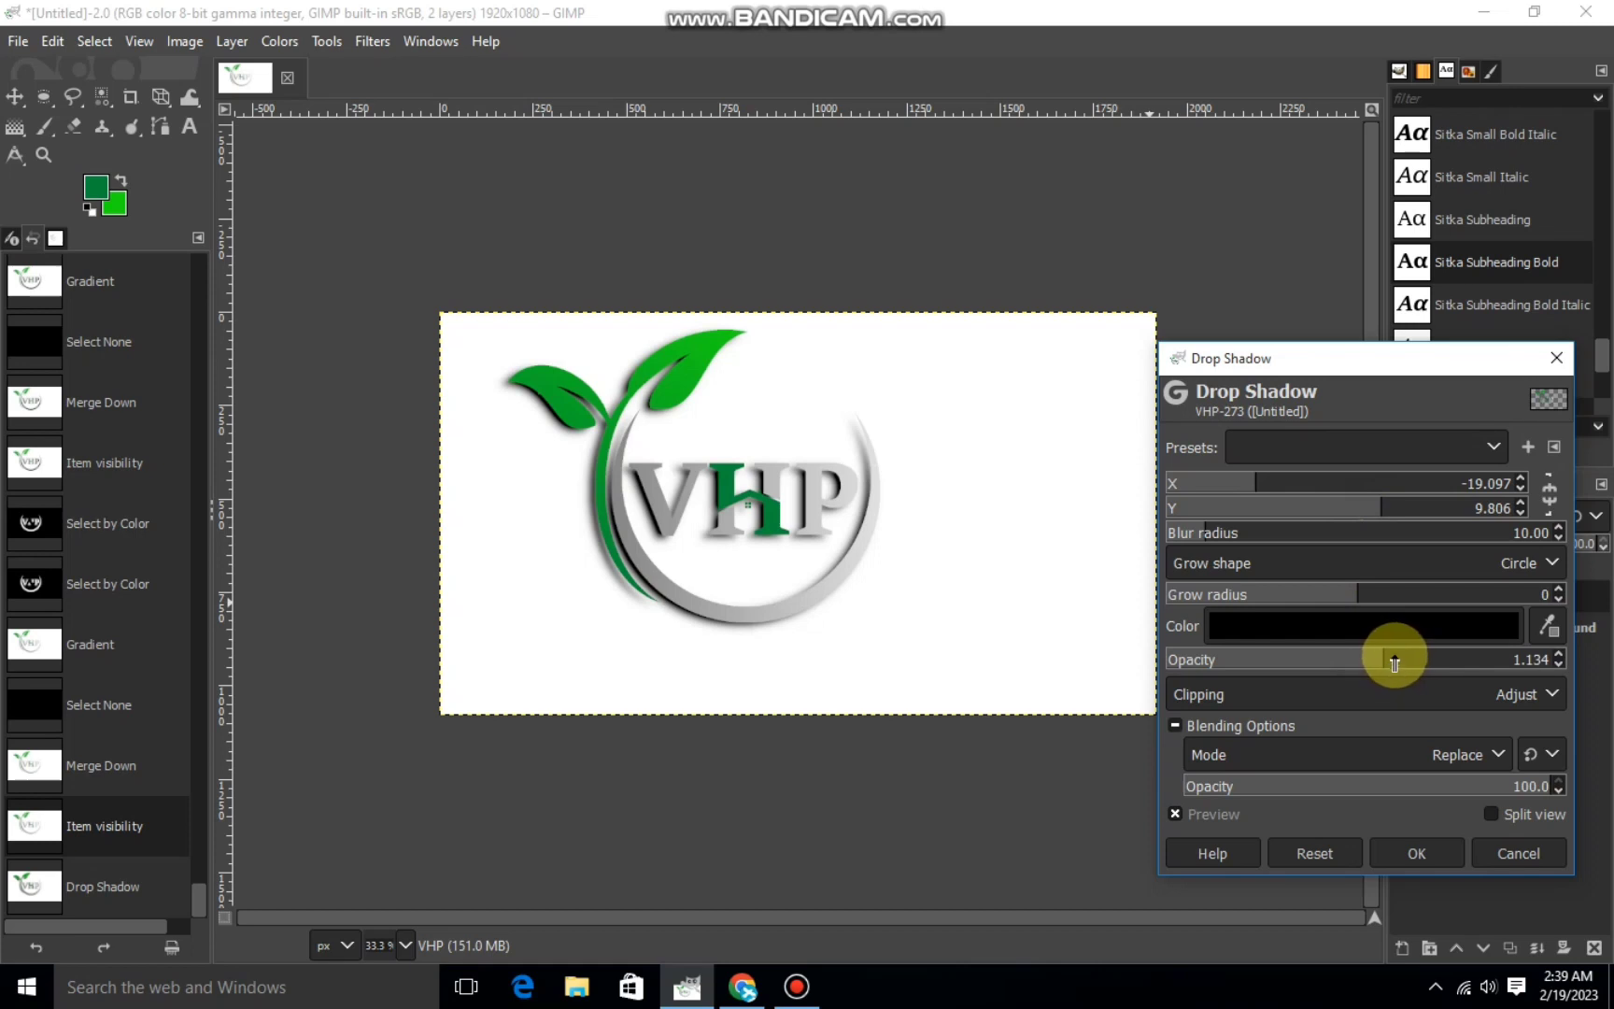
left_click(1416, 853)
Drag the dark office photo from the LOGO BACKGROUND folder on D: into GIMP.
left_click(596, 994)
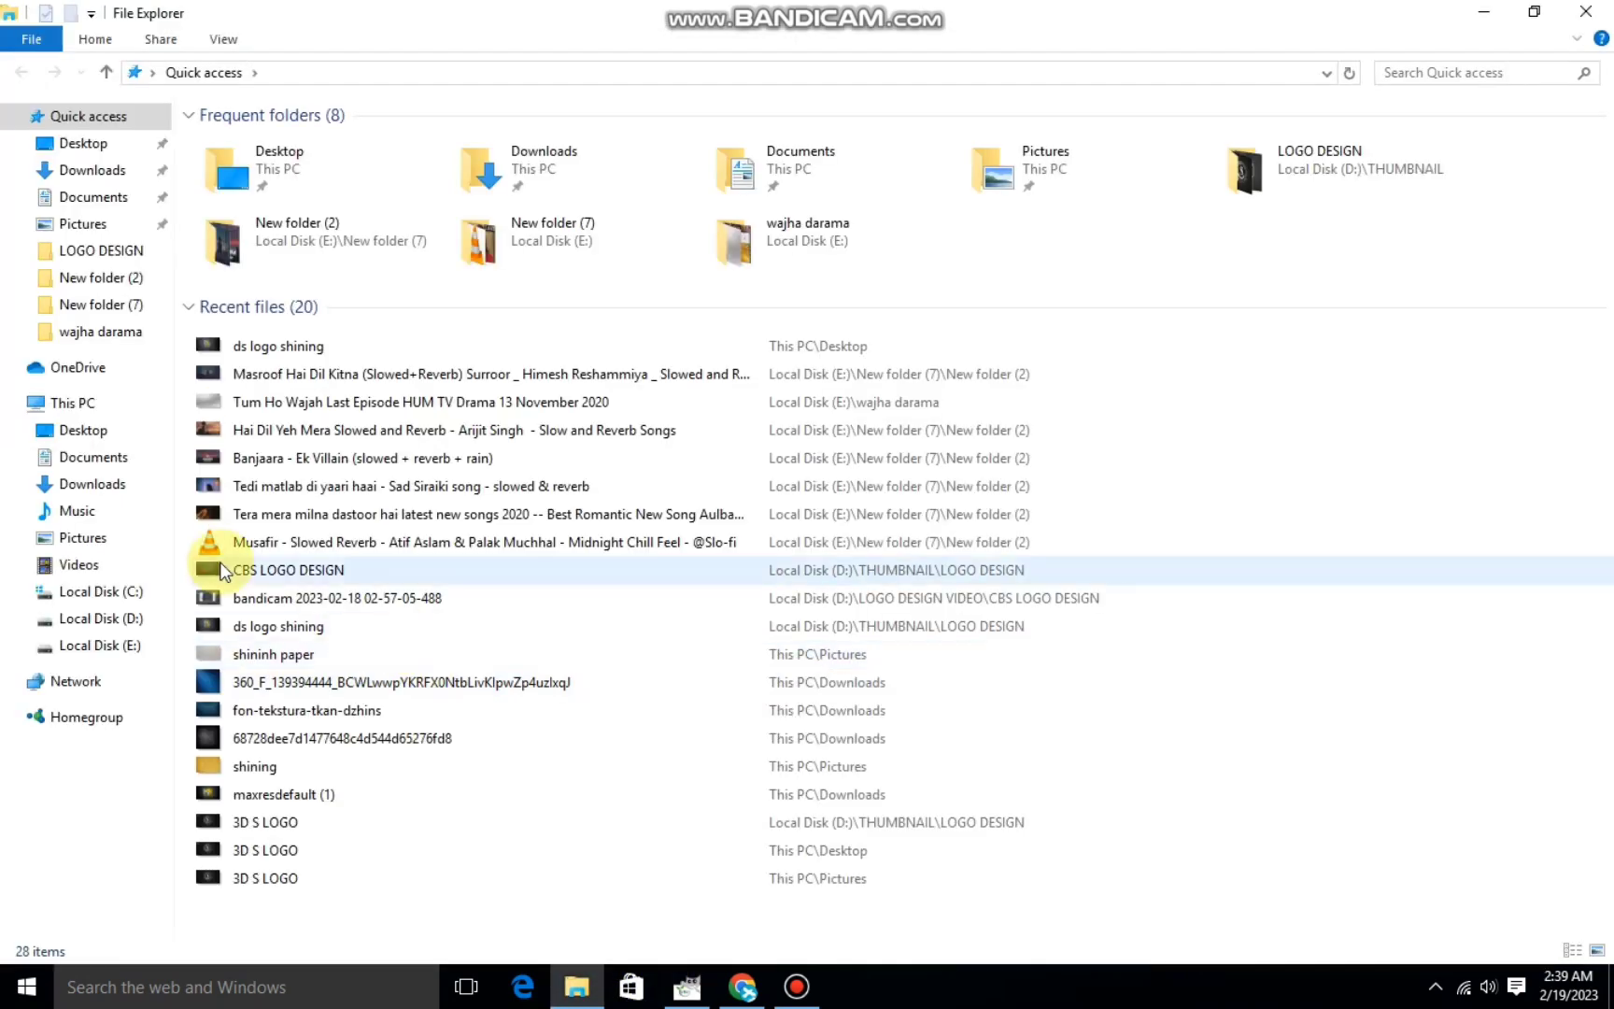
left_click(103, 619)
double_click(507, 163)
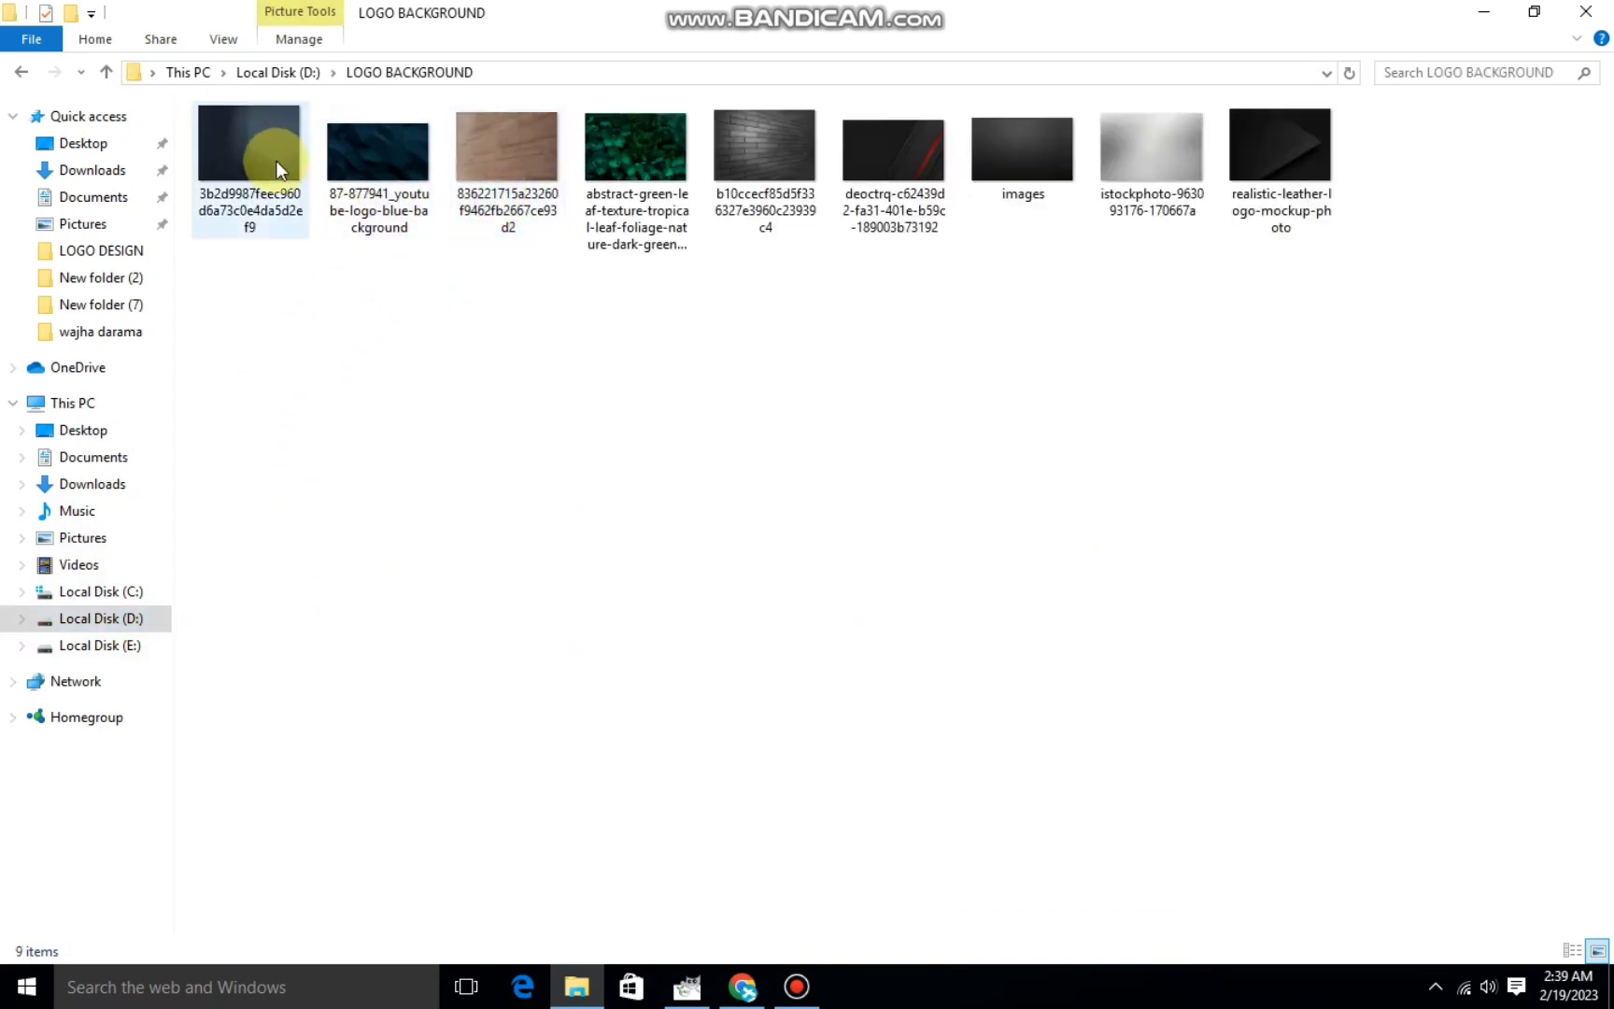
mouse_move(276, 160)
left_mouse_down()
mouse_move(695, 814)
mouse_move(733, 982)
mouse_move(718, 659)
left_mouse_up()
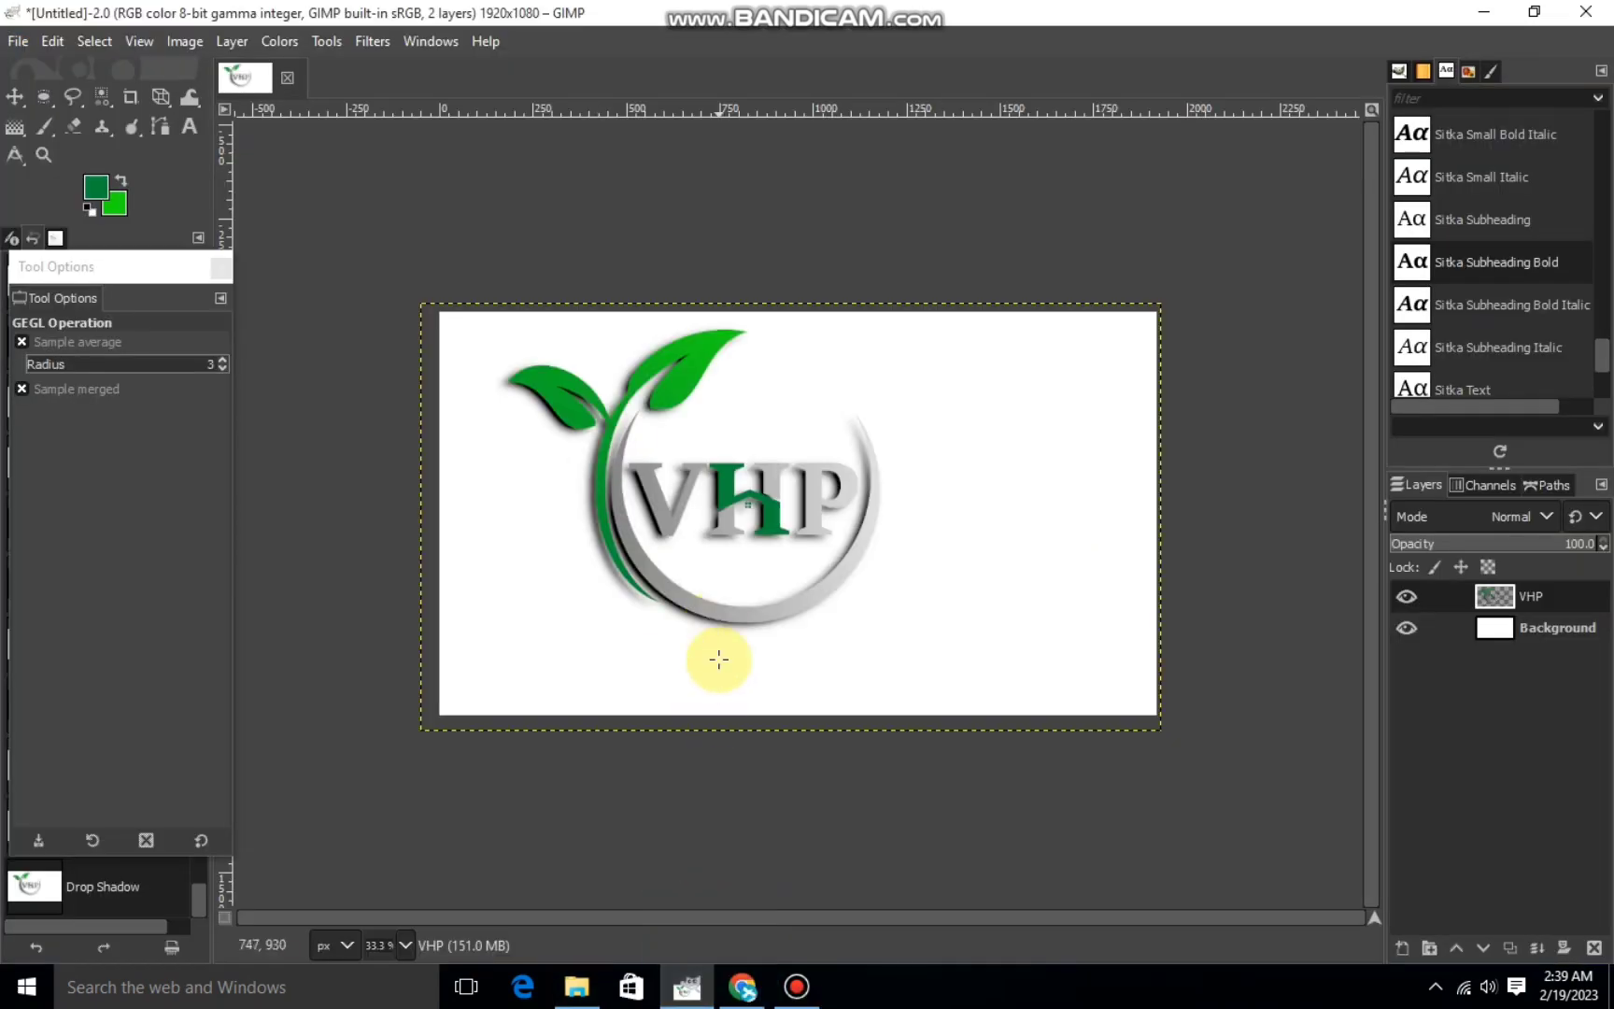
Add the office photo as a layer and scale it to about 1936×1452 to cover the canvas.
left_click_drag(654, 534, 654, 534)
left_click(161, 95)
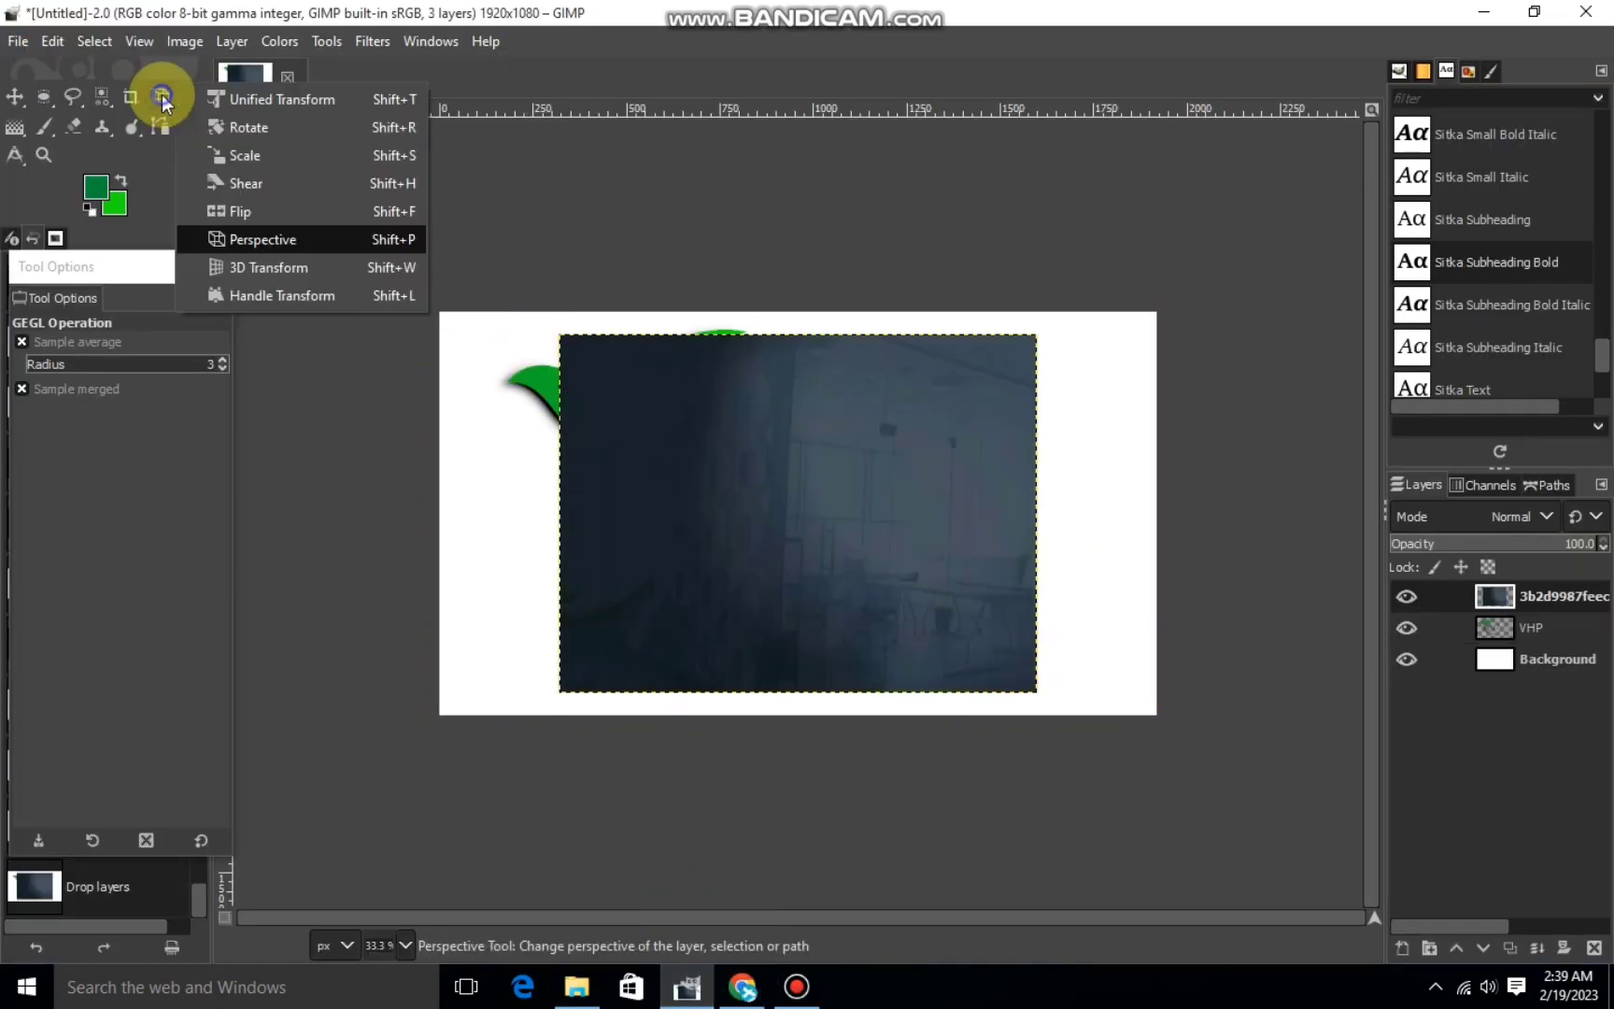
left_click(234, 155)
left_click_drag(559, 356, 421, 349)
left_click_drag(1032, 686, 1026, 584)
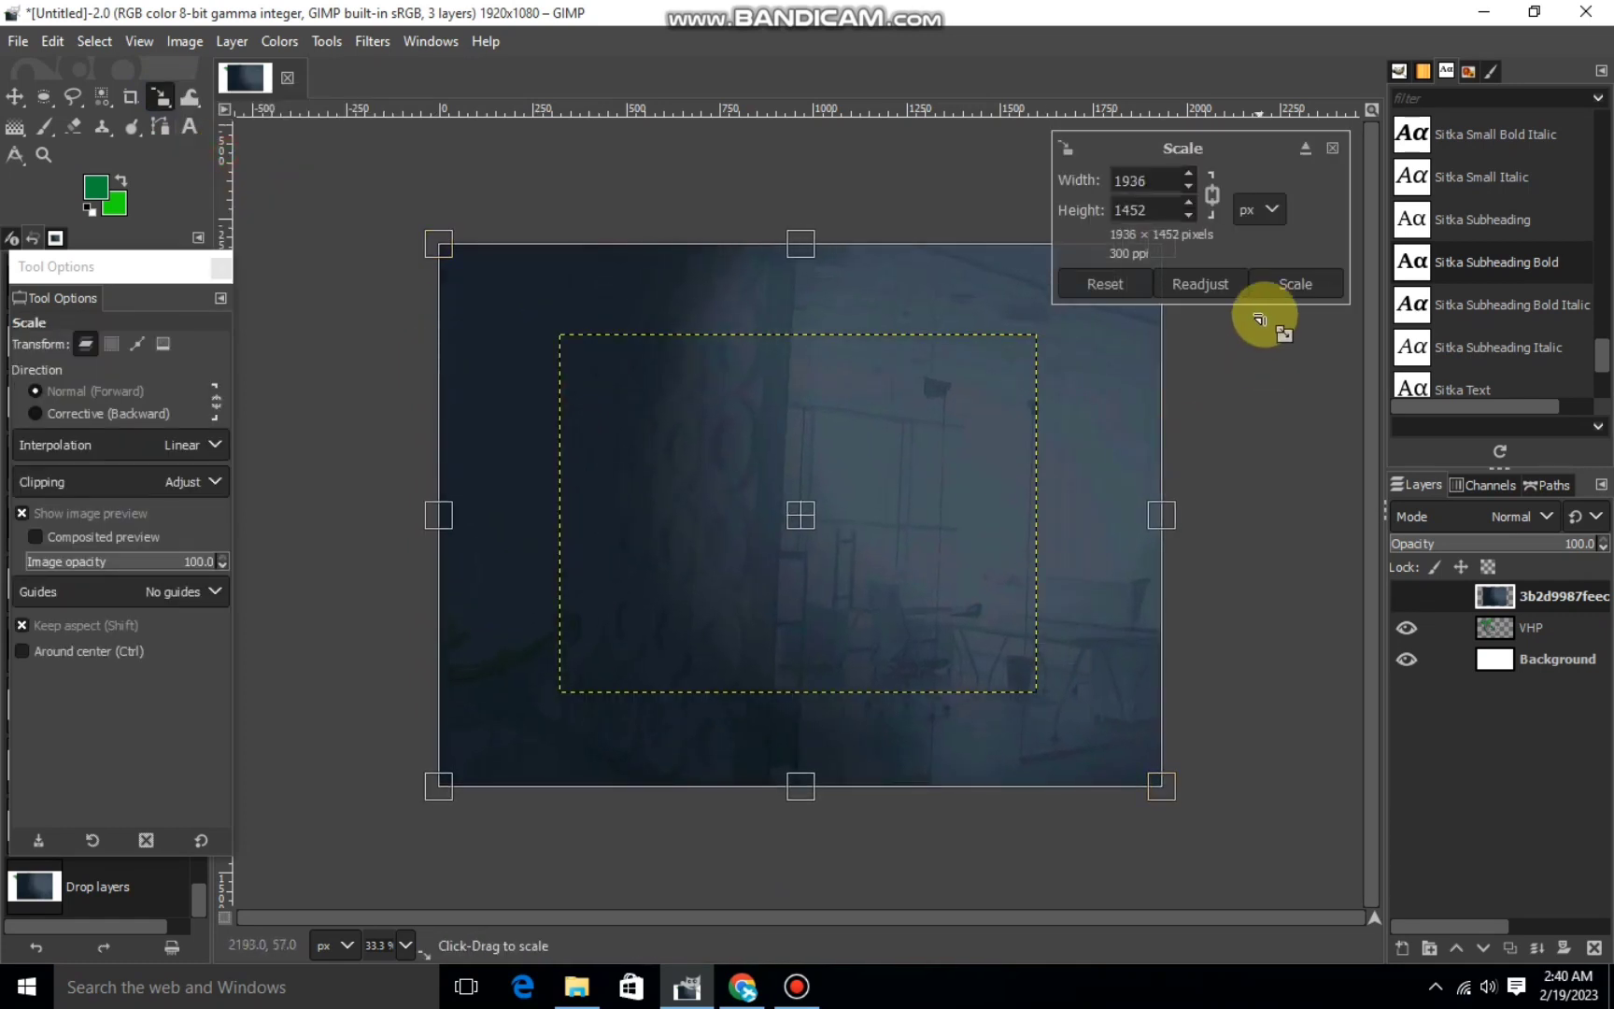
key("Return")
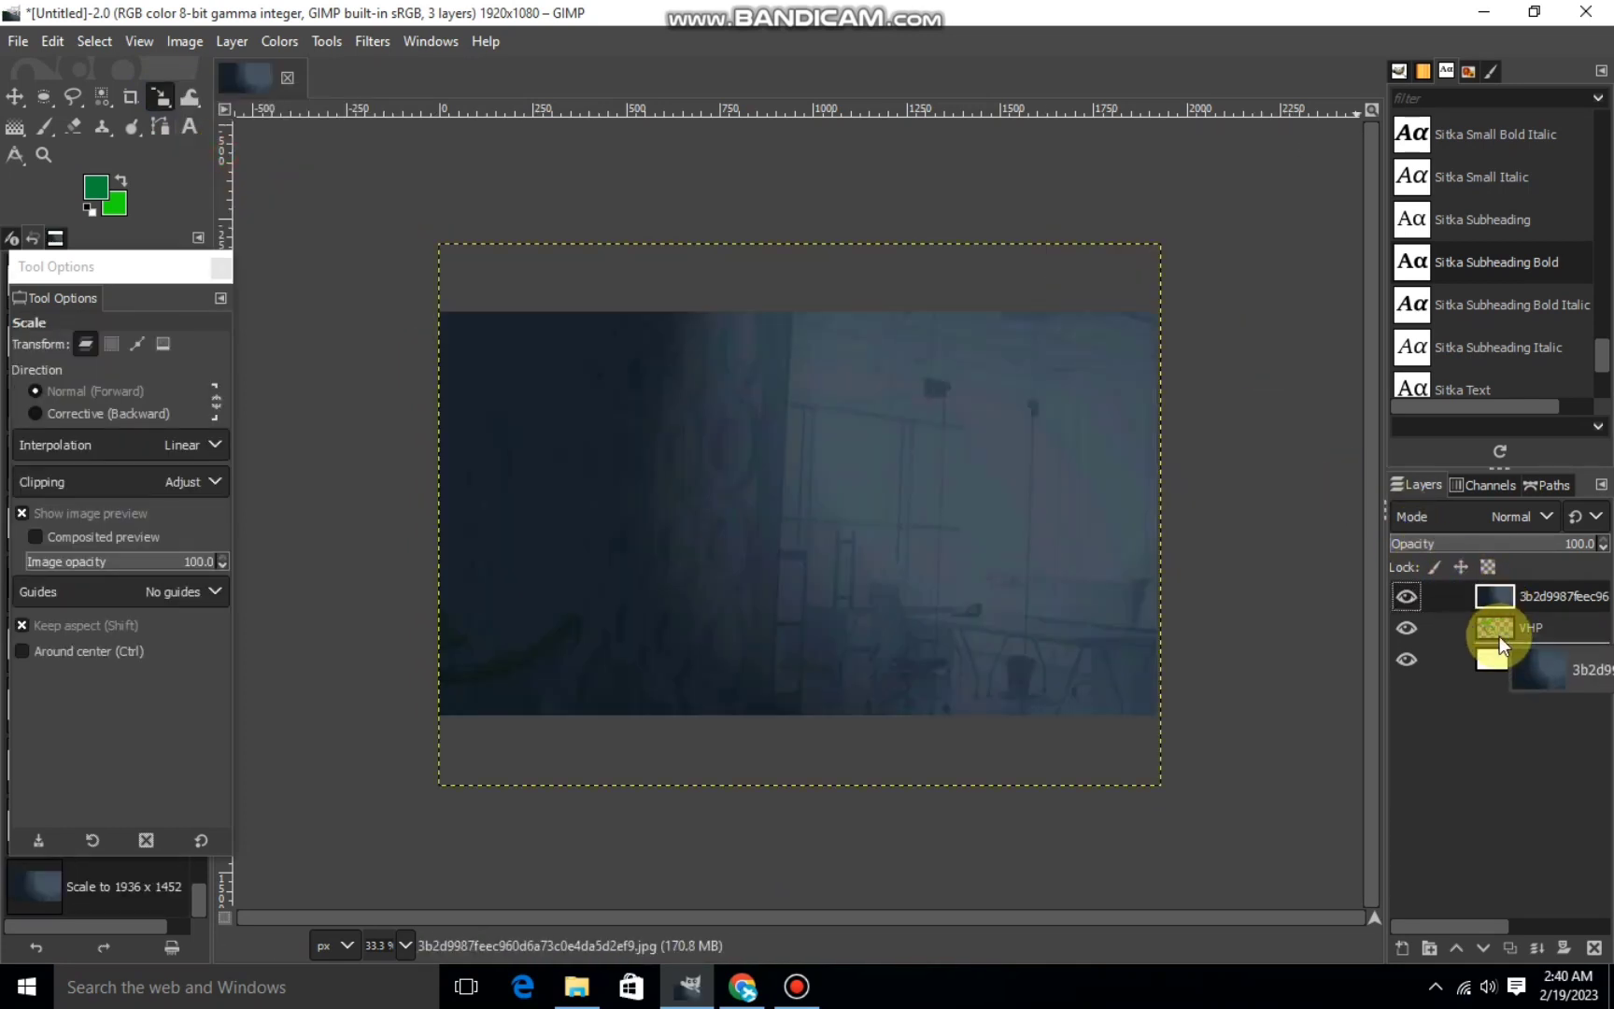
Move the VHP layer above the photo and nudge the logo down and right.
left_click_drag(1499, 635, 1497, 587)
key("plus")
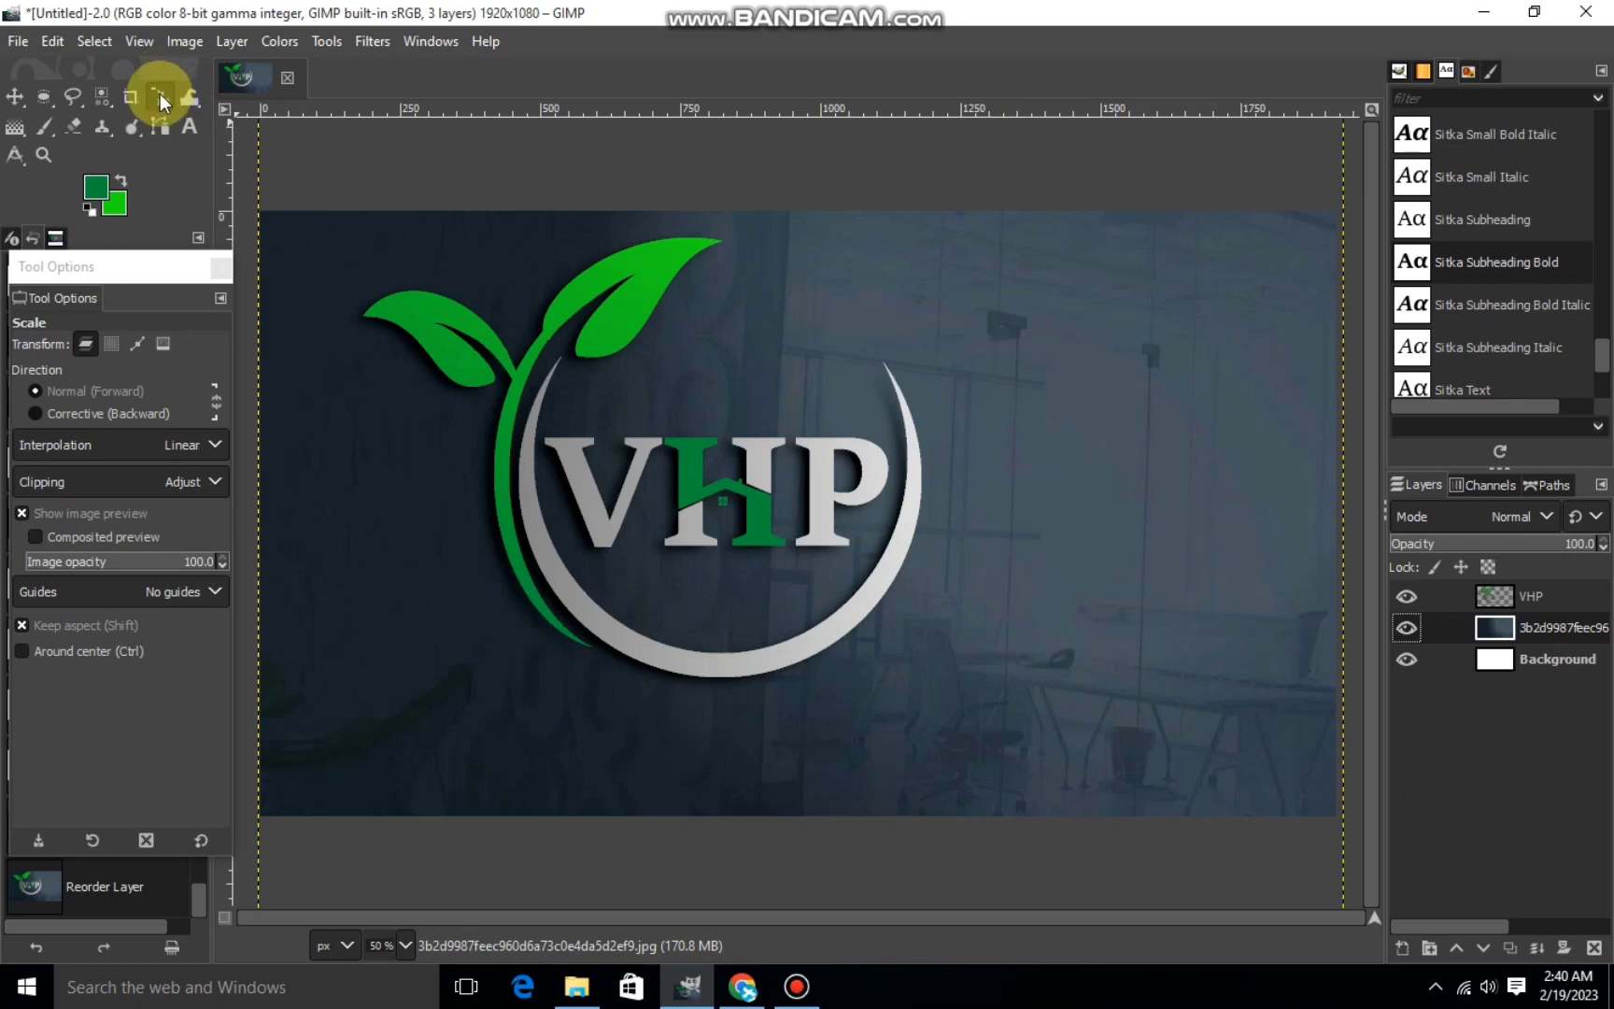
left_click(14, 96)
left_click(1442, 598)
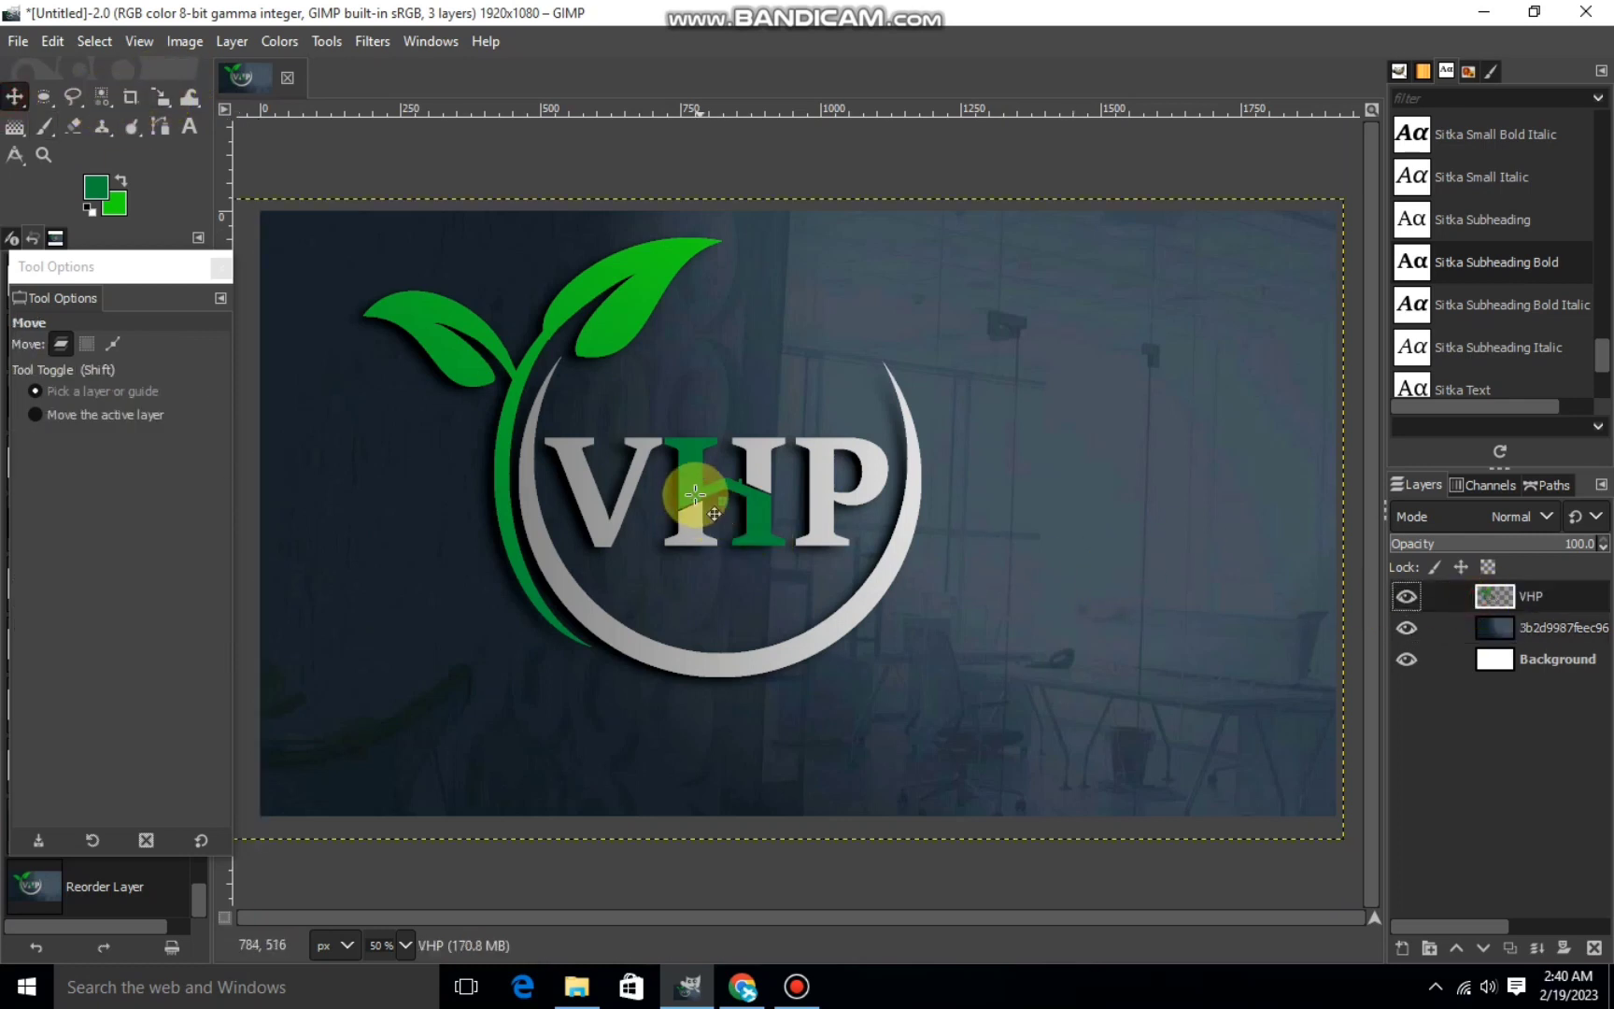
left_click_drag(701, 494, 750, 525)
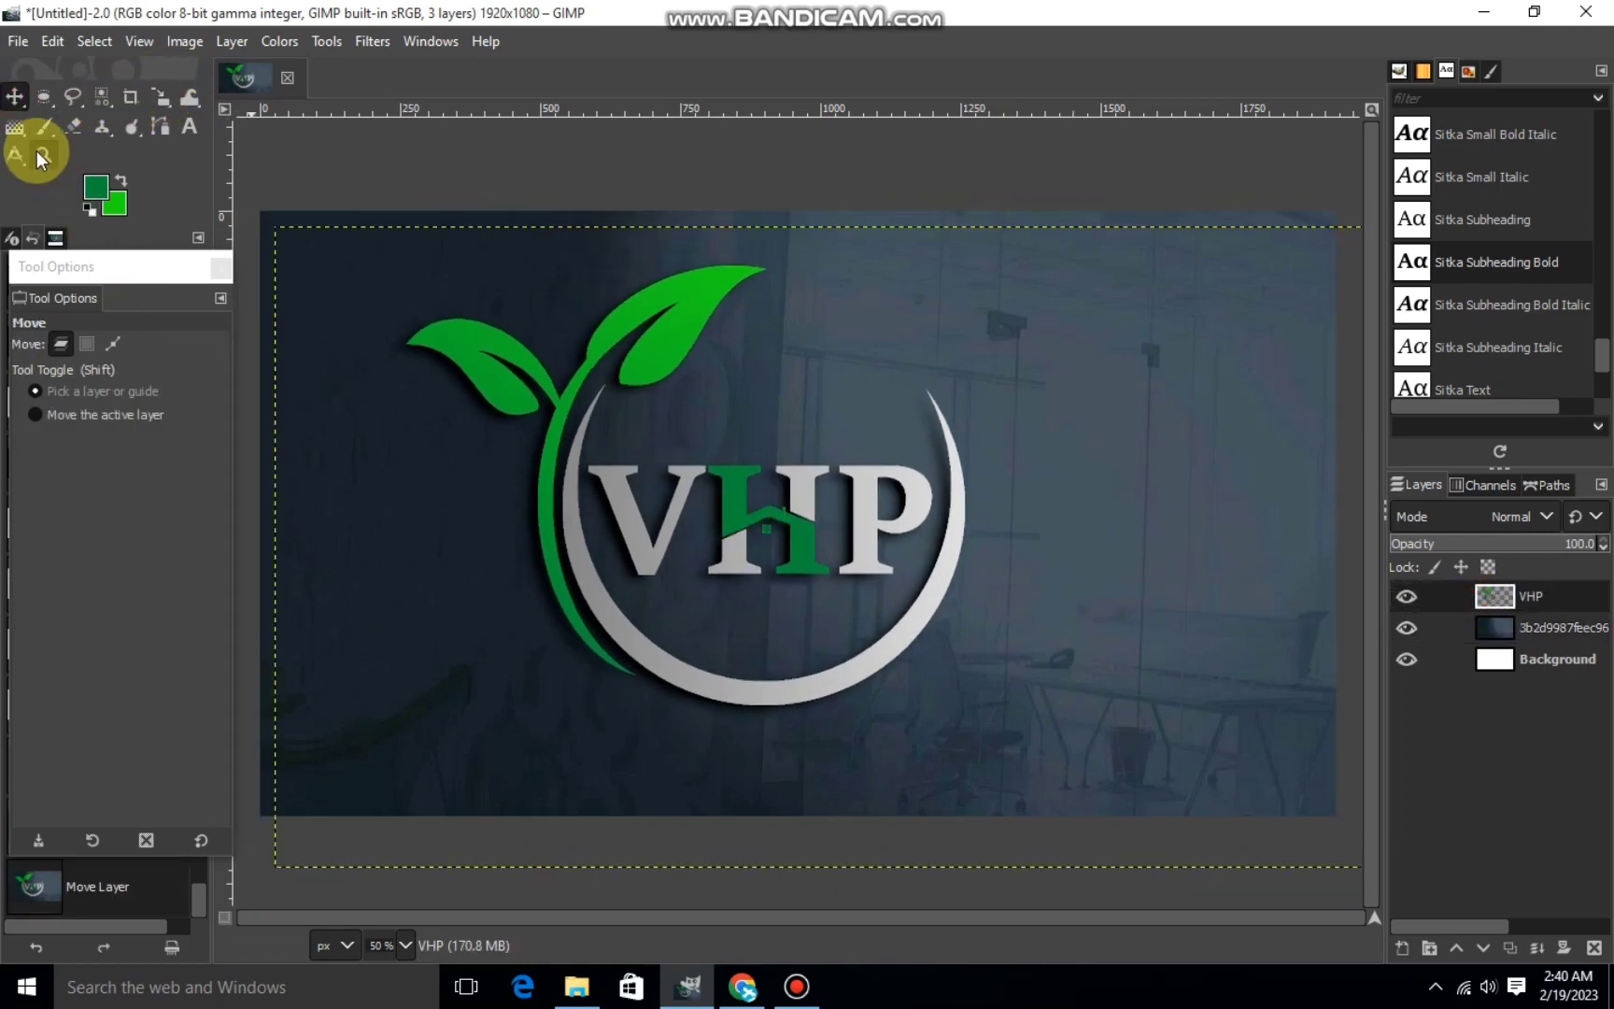
left_click(1488, 657)
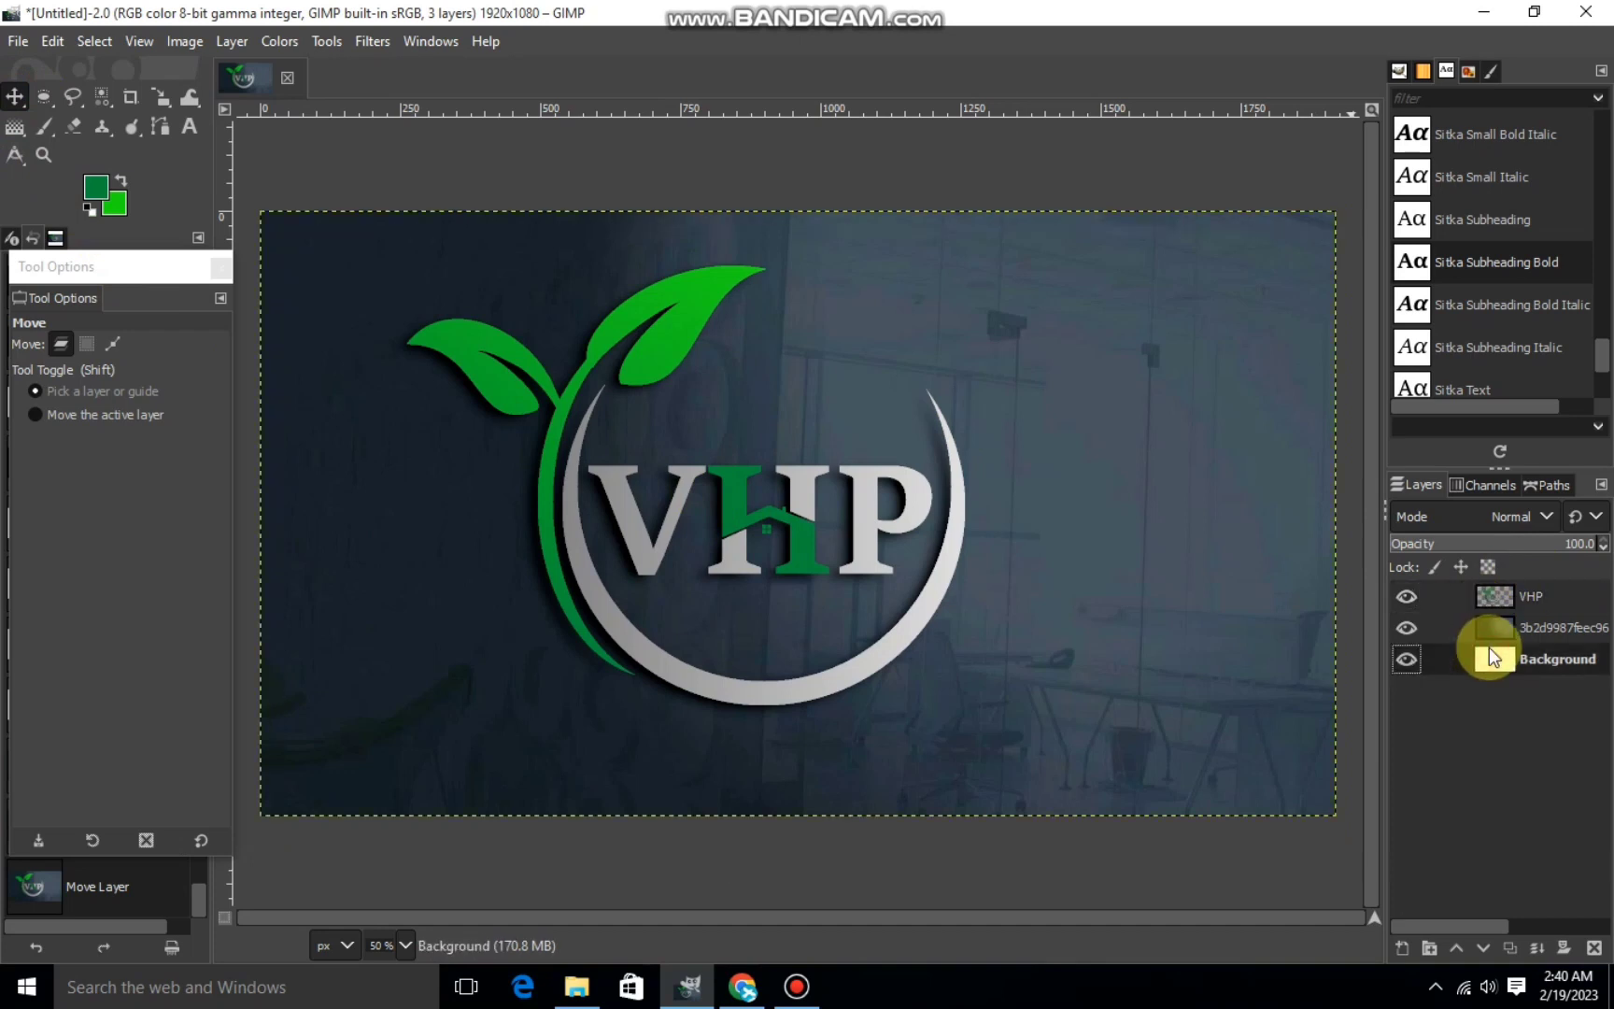
left_click(1518, 596)
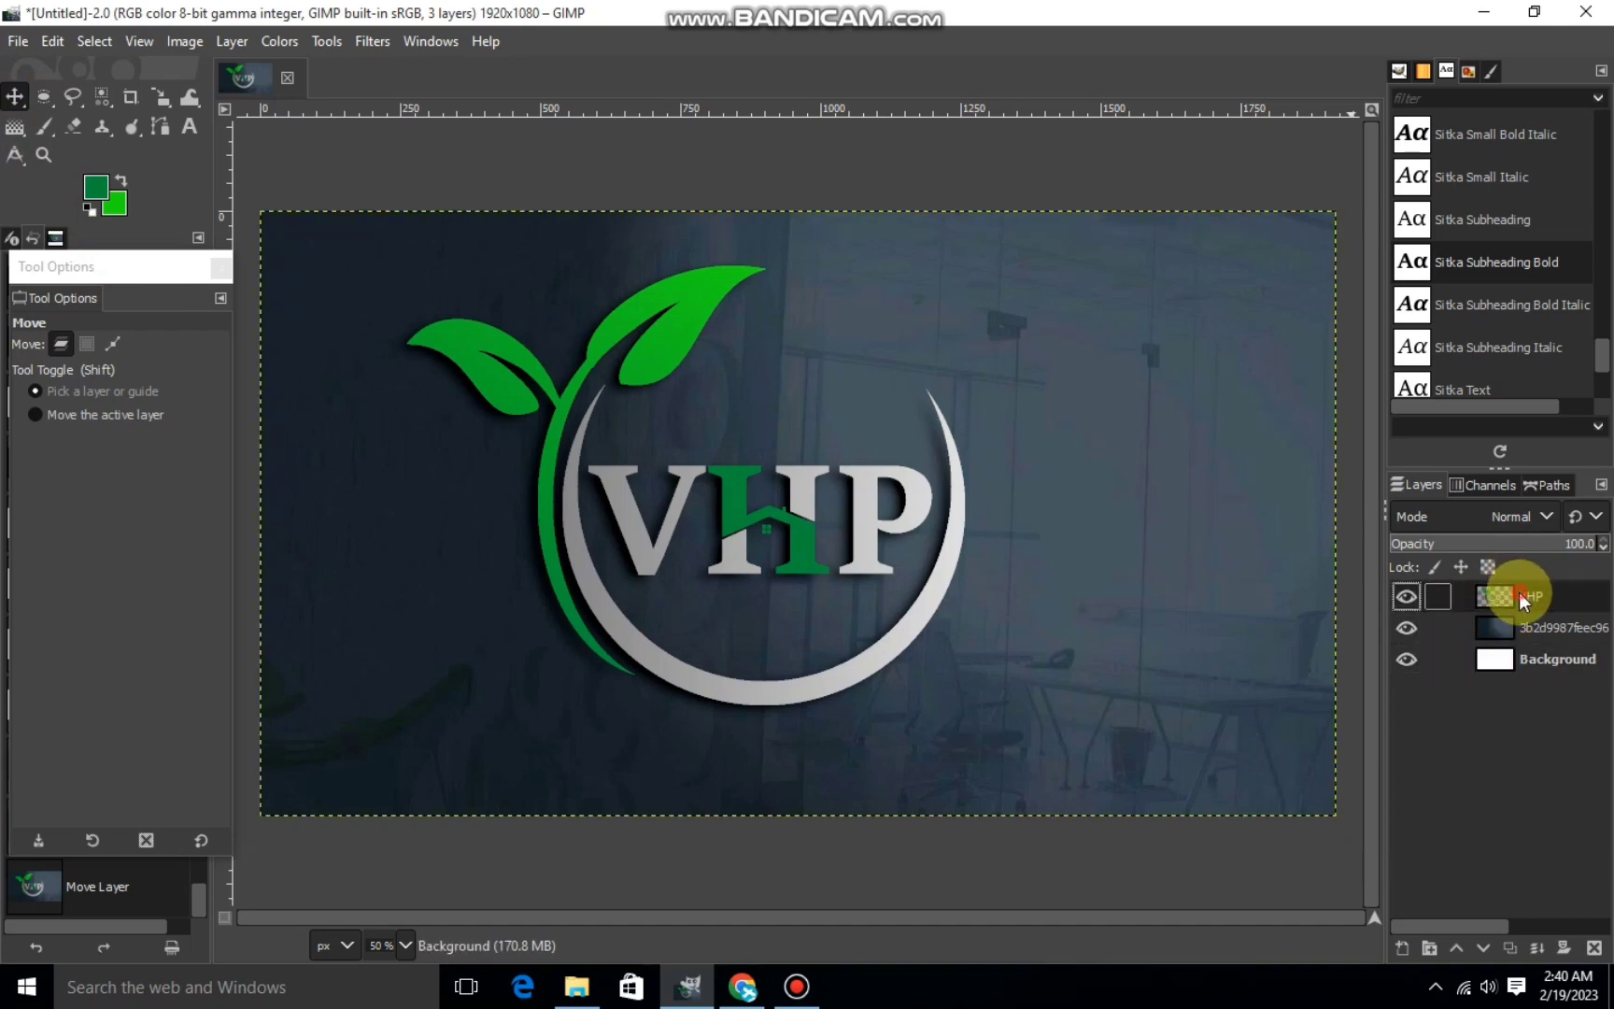
Scale the VHP logo down to 1659×957 and reposition it slightly.
left_click(156, 104)
mouse_move(504, 349)
left_mouse_down()
mouse_move(1338, 731)
mouse_move(1169, 685)
left_mouse_up()
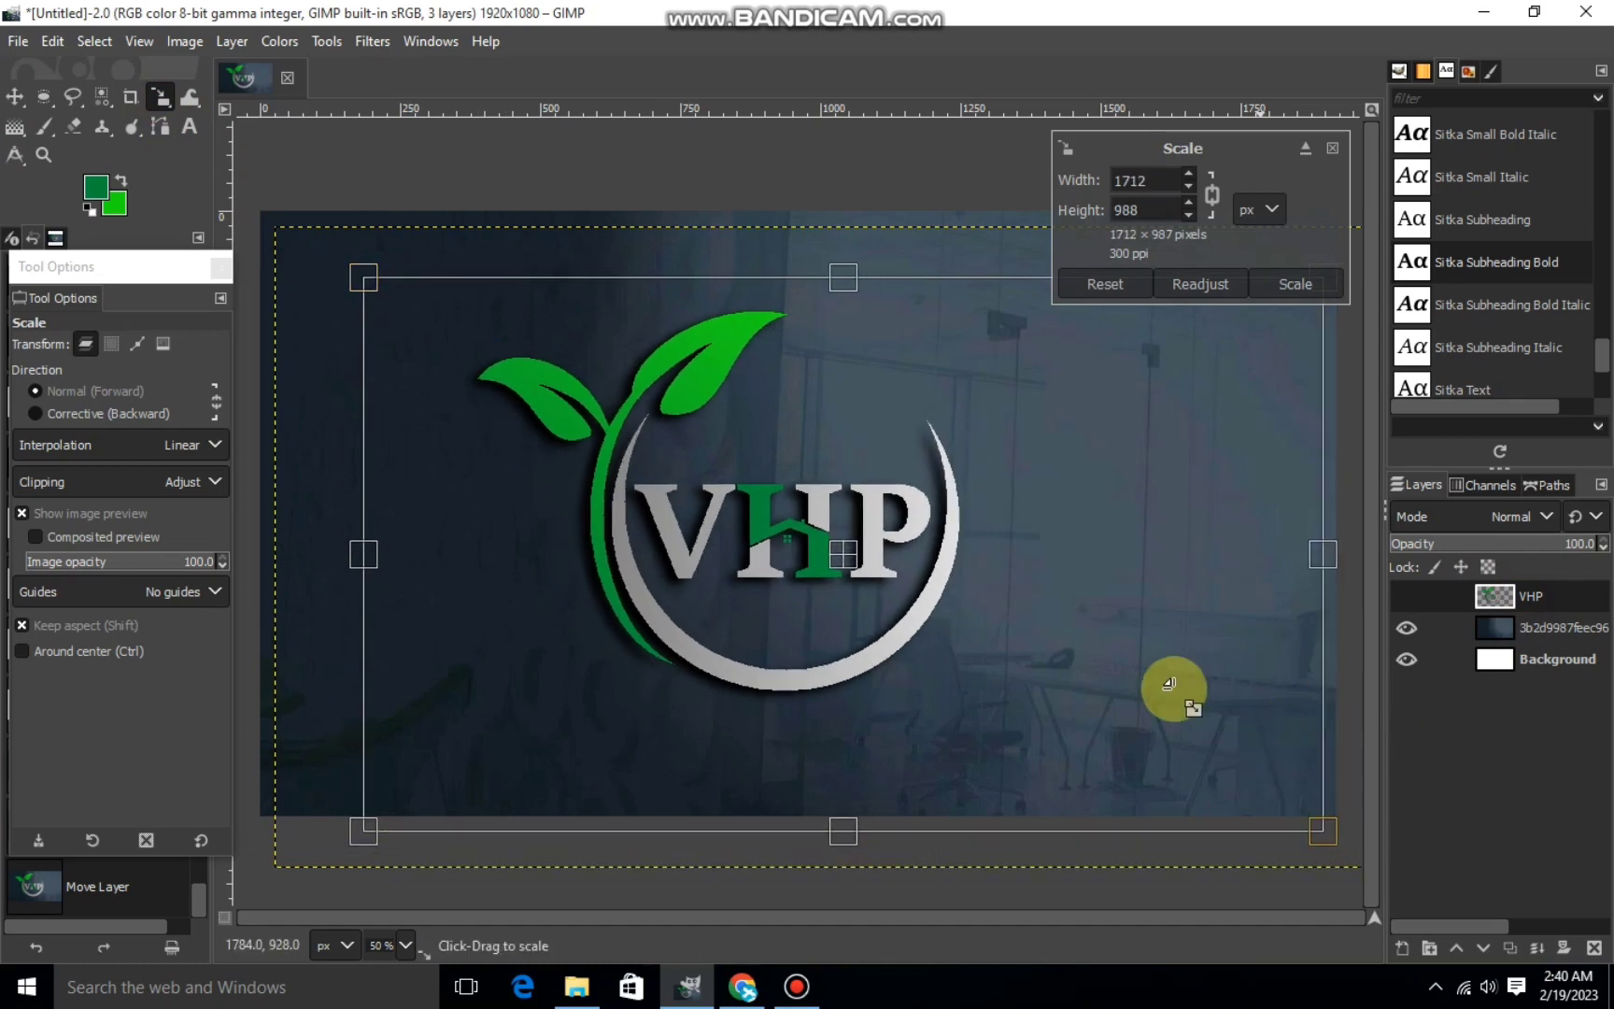
left_click_drag(1046, 444, 1025, 450)
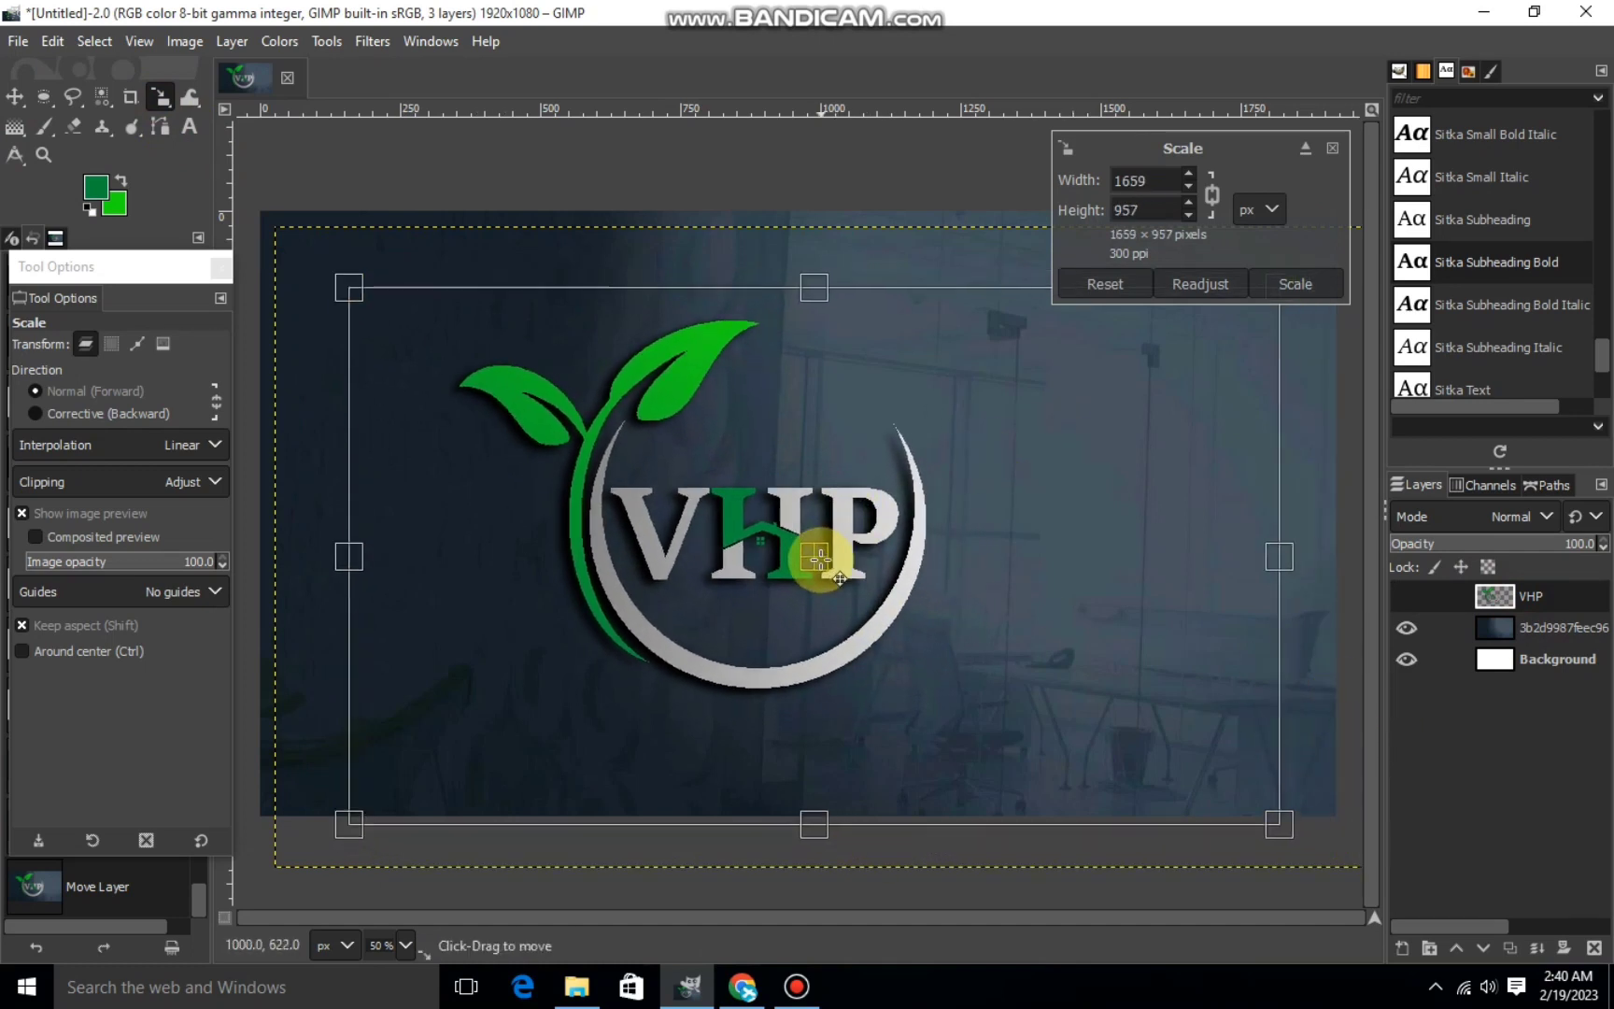
left_click_drag(834, 563, 820, 546)
left_click(1320, 279)
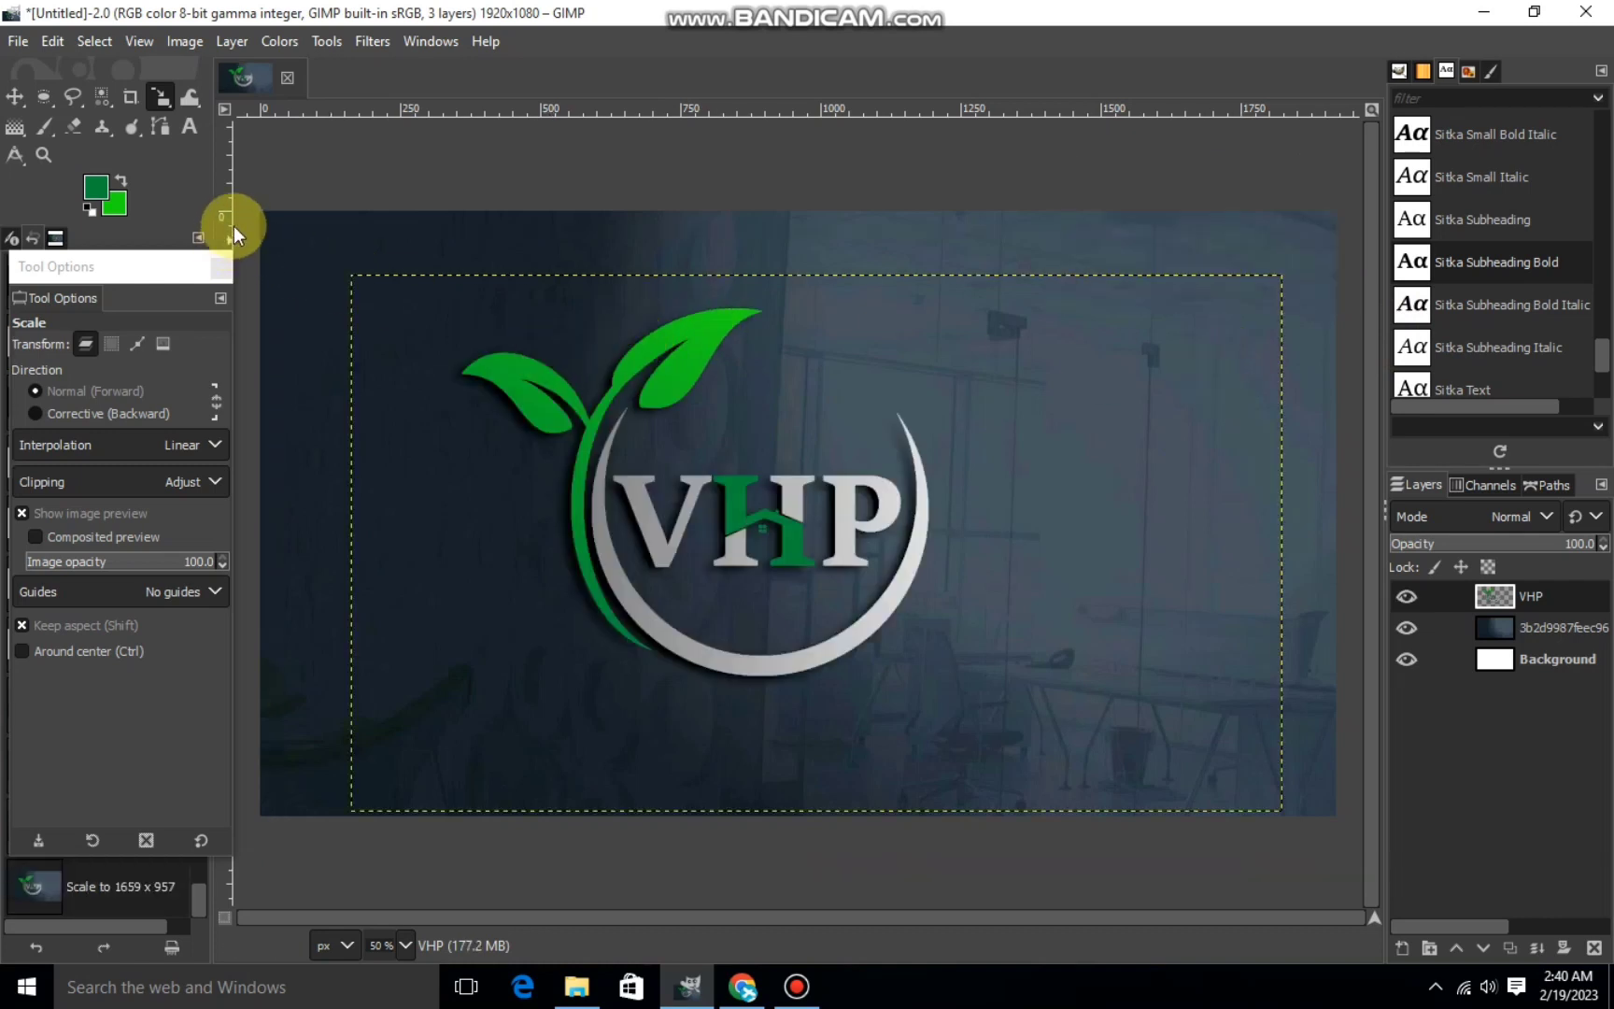
Apply an S-shaped Curves adjustment to the VHP logo, then select the Background layer.
left_click(289, 42)
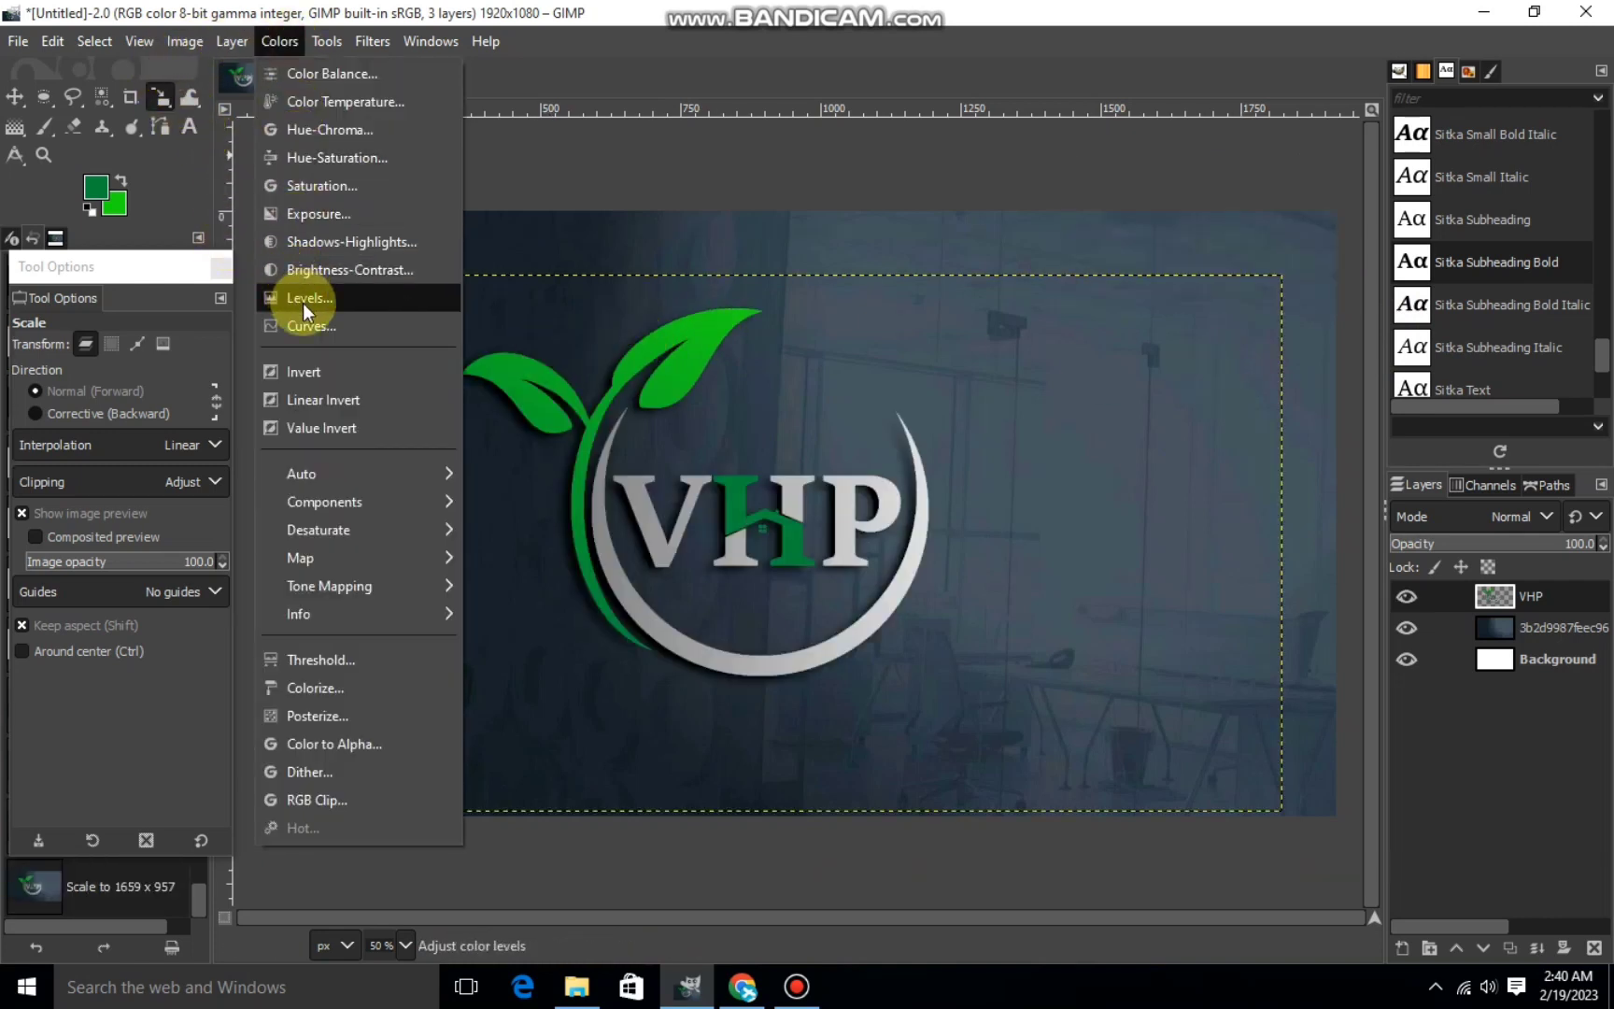
left_click(303, 303)
mouse_move(1185, 645)
left_mouse_down()
mouse_move(1164, 682)
mouse_move(1171, 710)
left_mouse_up()
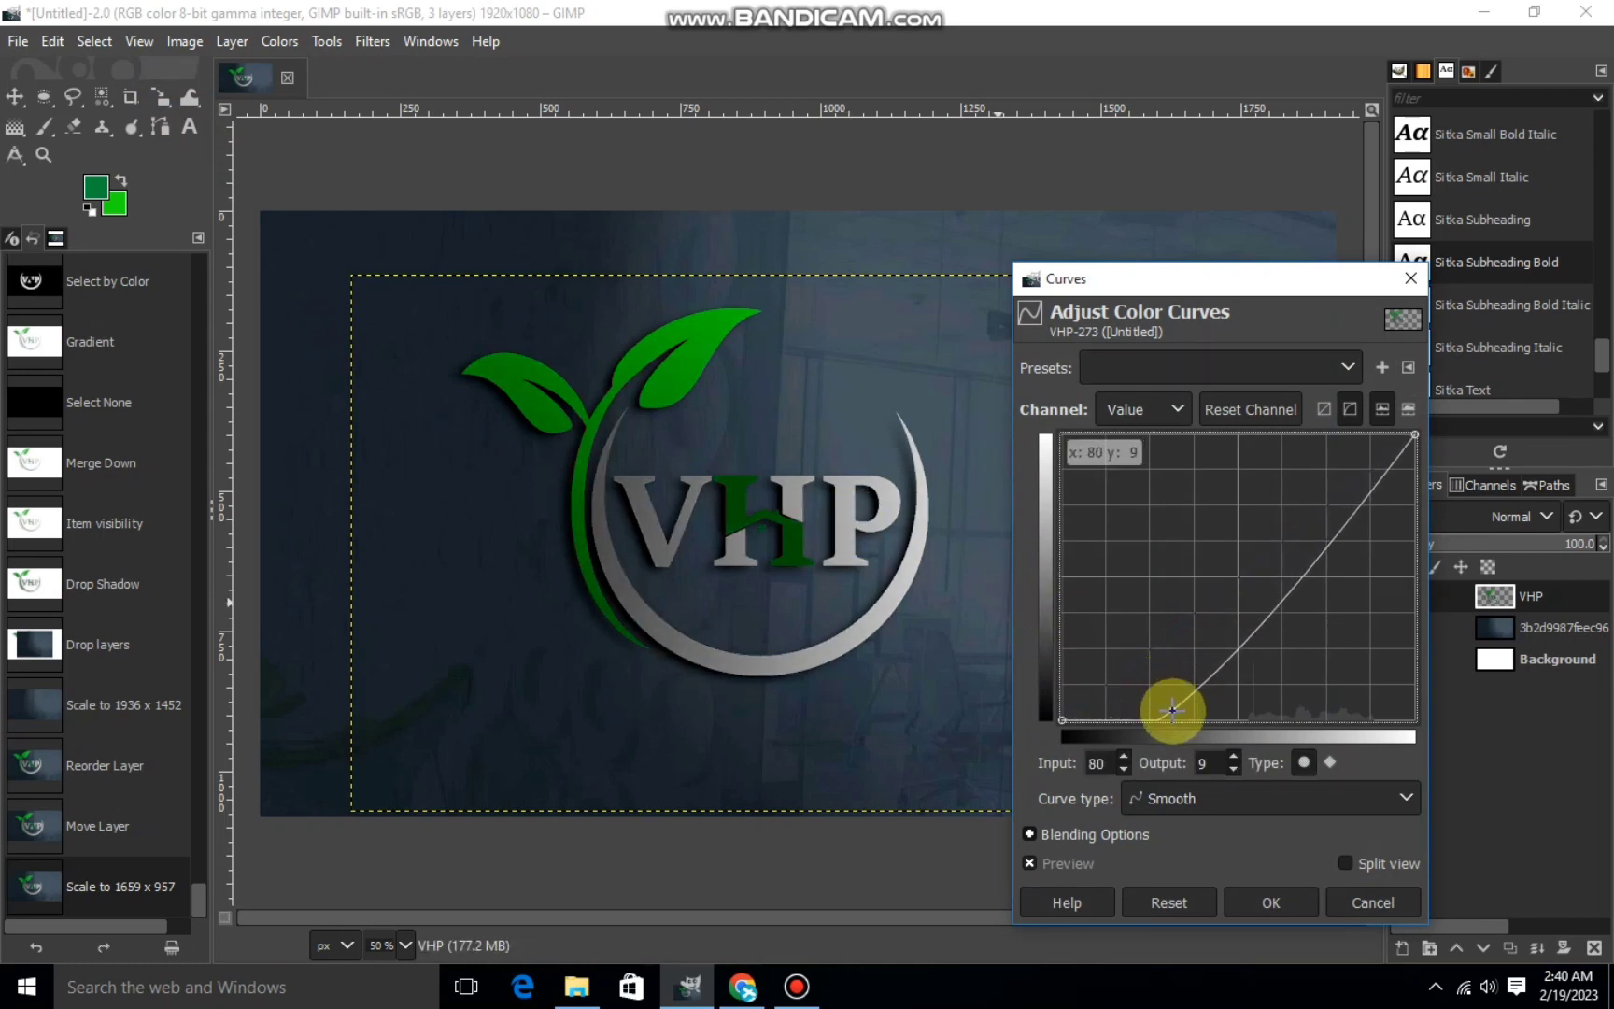
left_click_drag(1335, 528, 1330, 511)
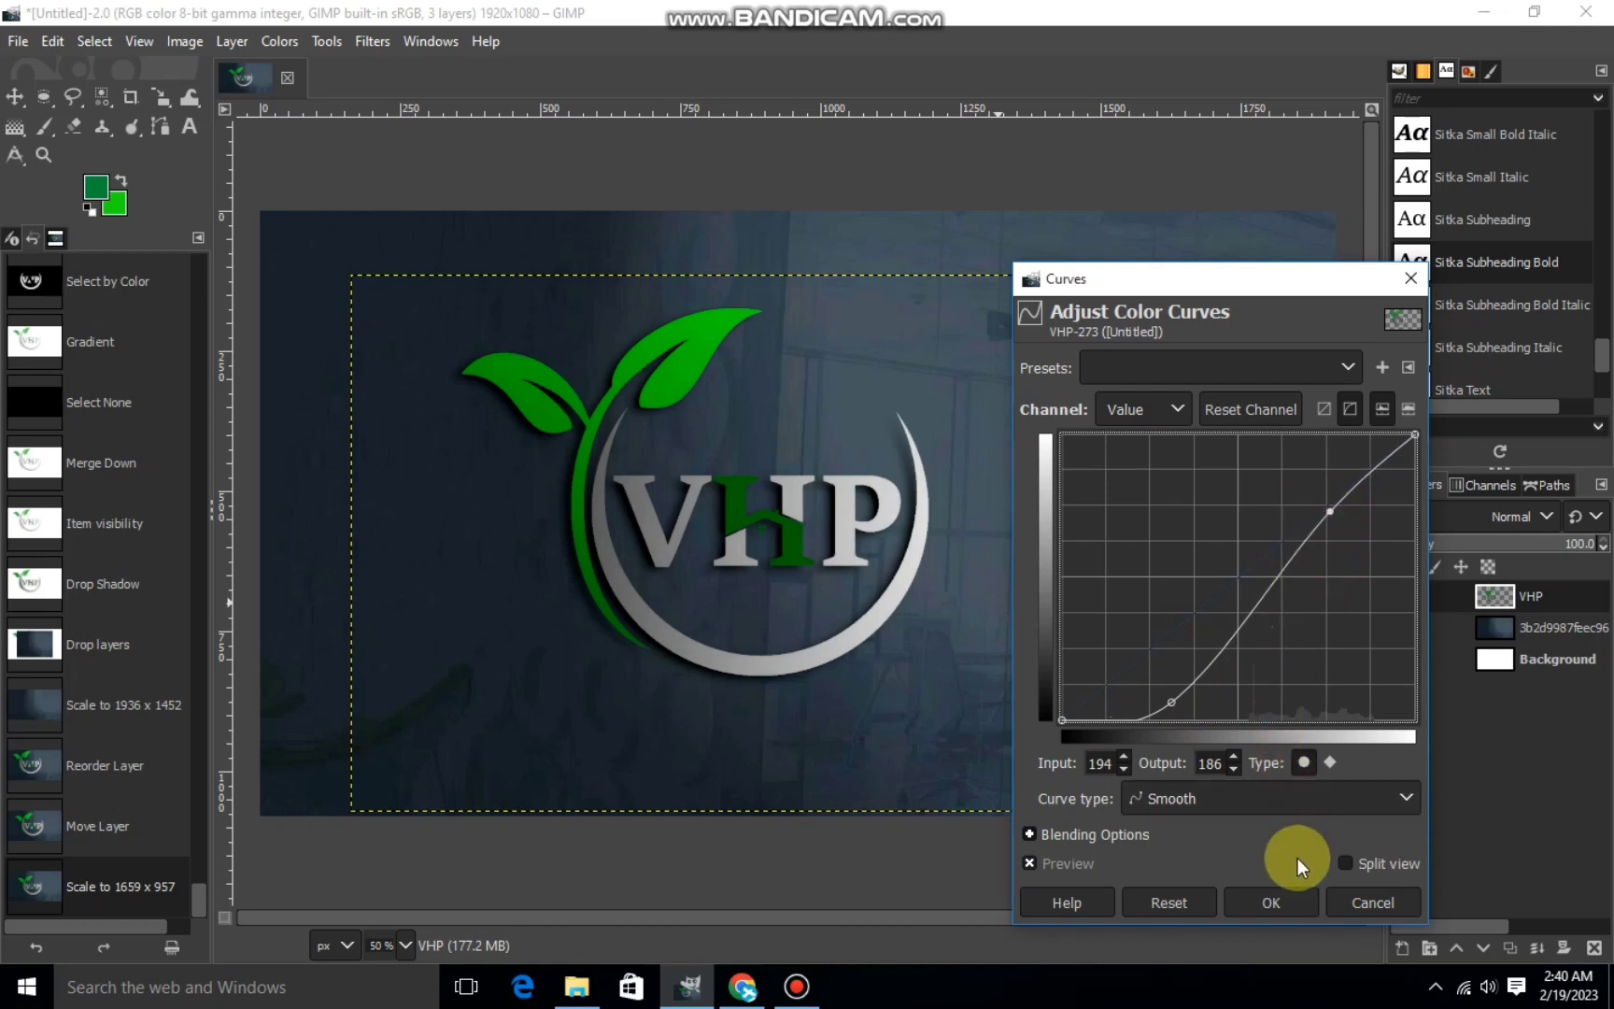
left_click(1275, 897)
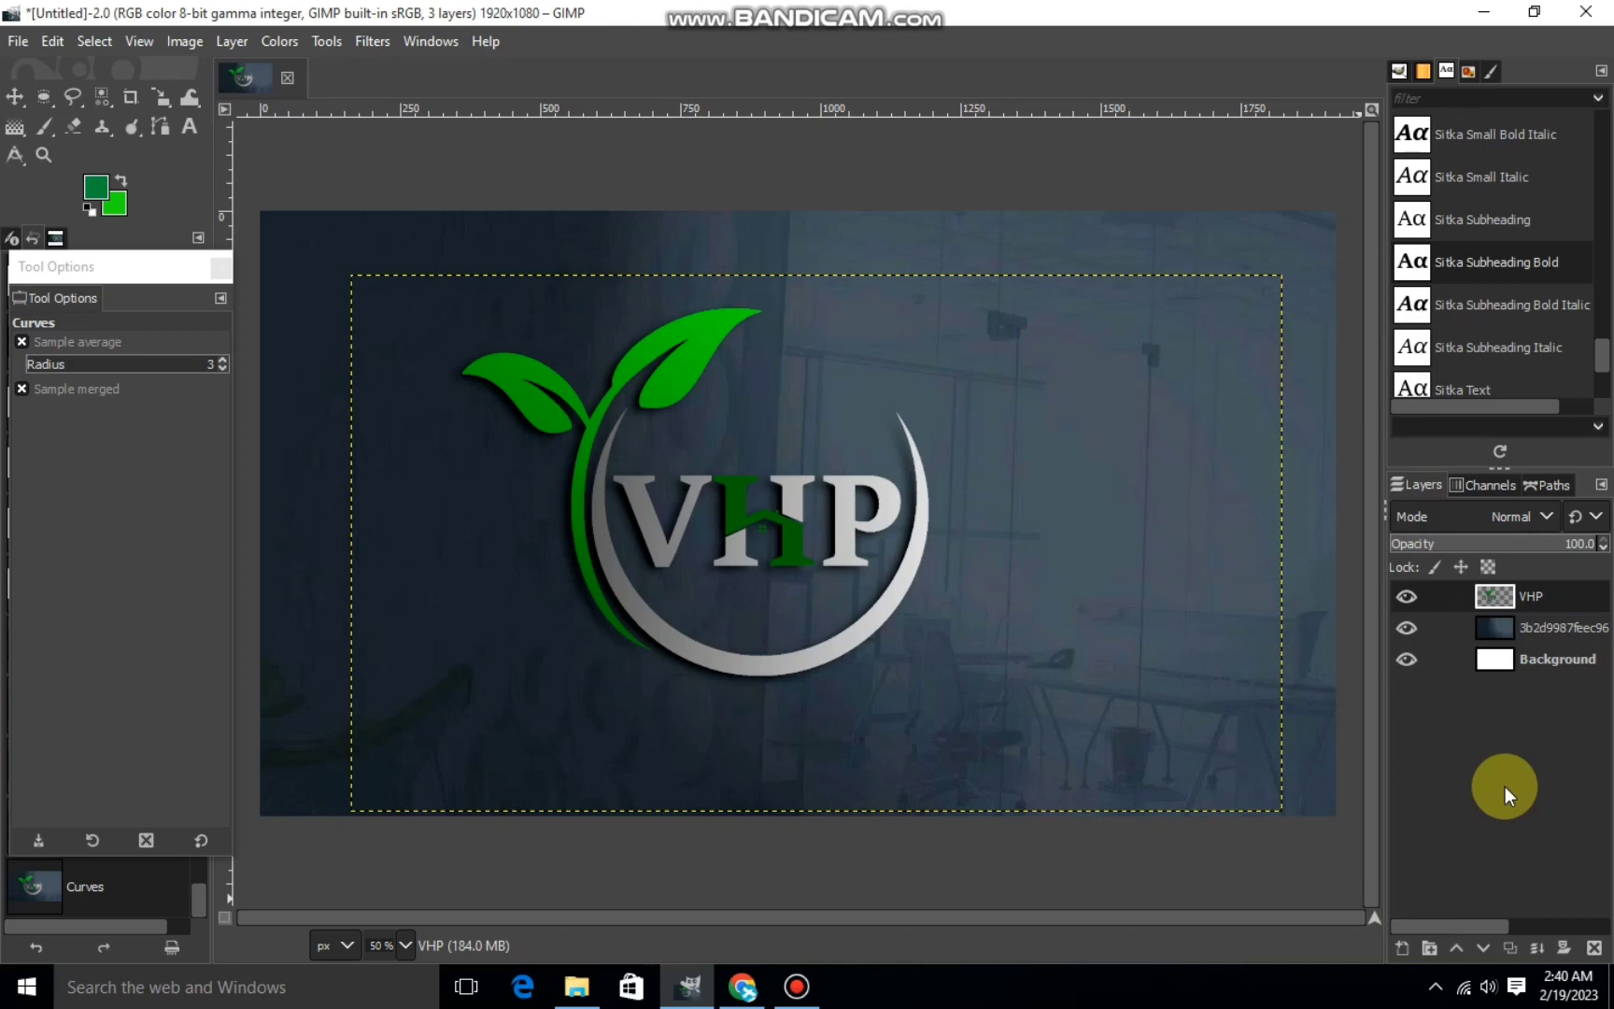
left_click(1499, 663)
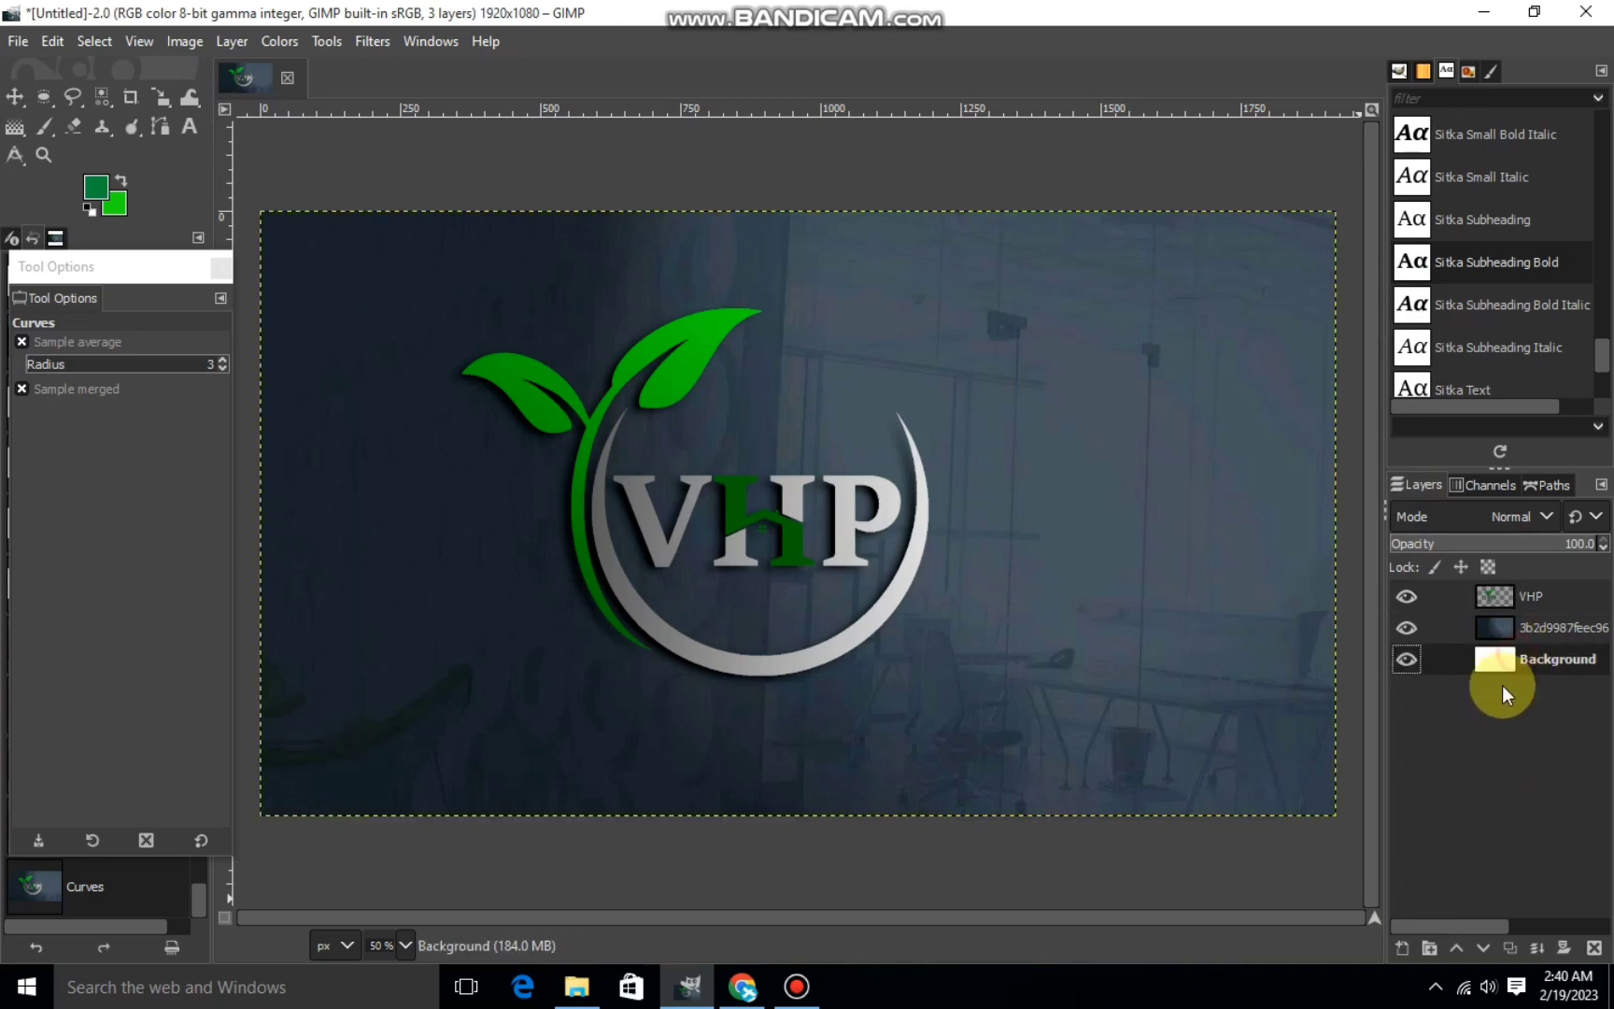